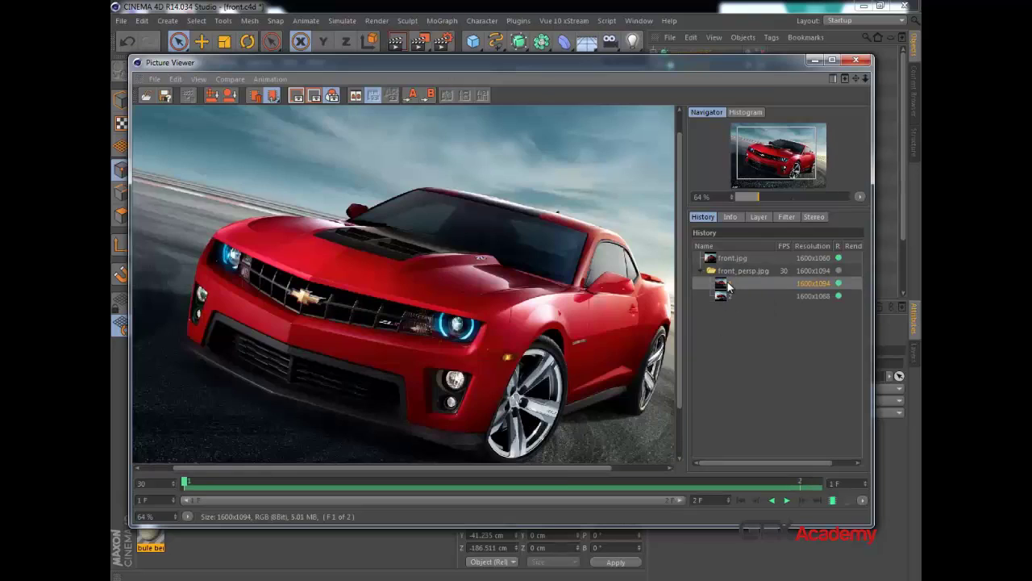
View the front.jpg reference image and minimize the reference image viewer.
click(729, 259)
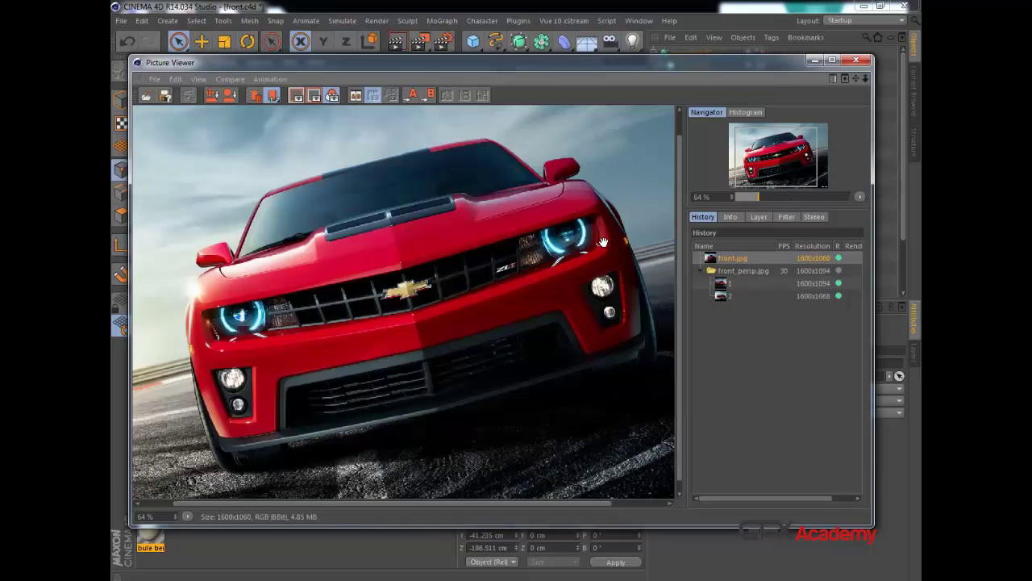
click(813, 60)
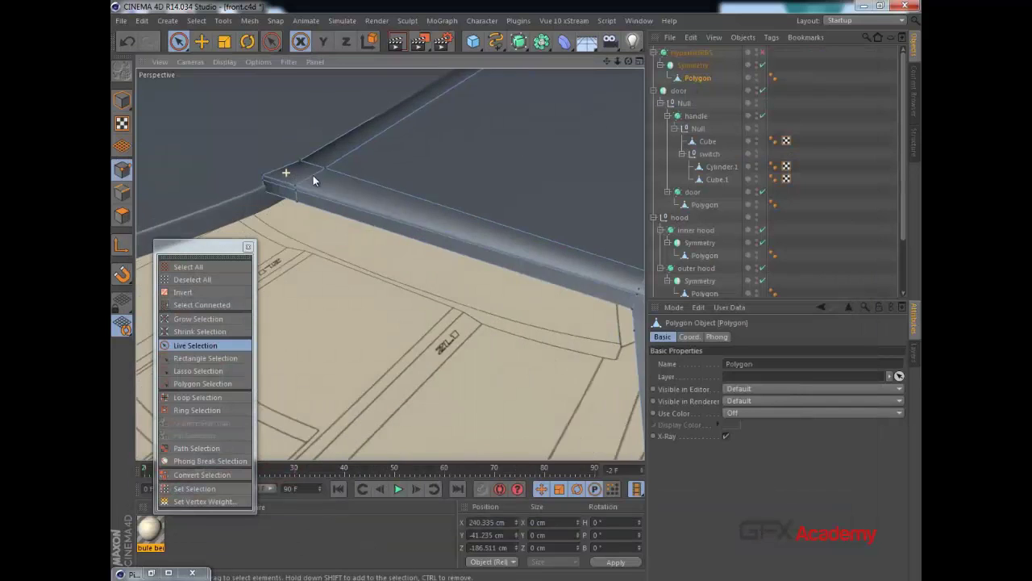
Try to select the fender's front edge points with Loop Selection.
alt+drag(313, 176, 421, 182)
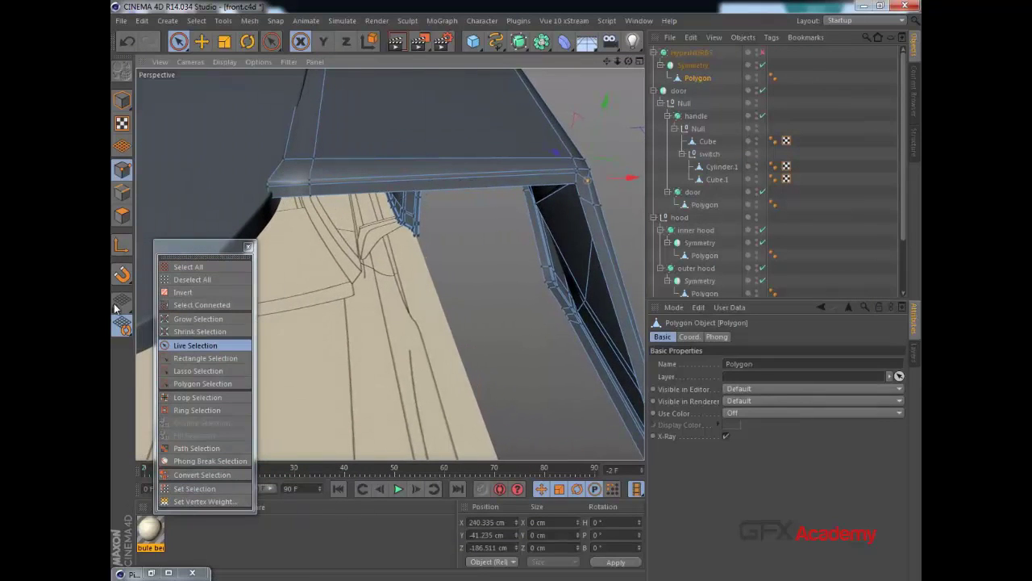
click(198, 397)
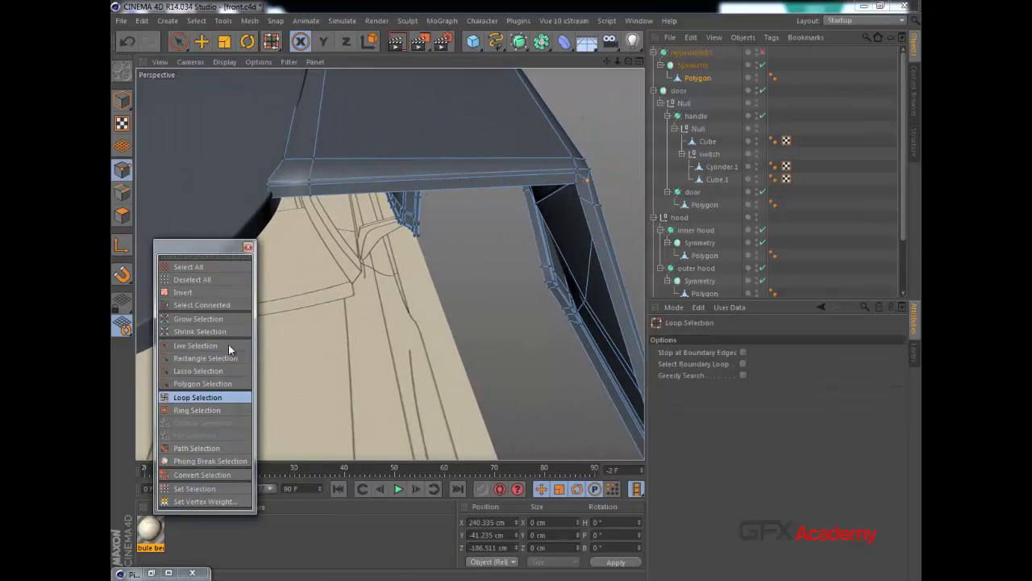
click(272, 185)
mouse_move(391, 248)
alt+mouse_down()
mouse_move(359, 260)
mouse_move(346, 240)
mouse_move(445, 233)
mouse_move(360, 252)
mouse_move(399, 247)
alt+mouse_up()
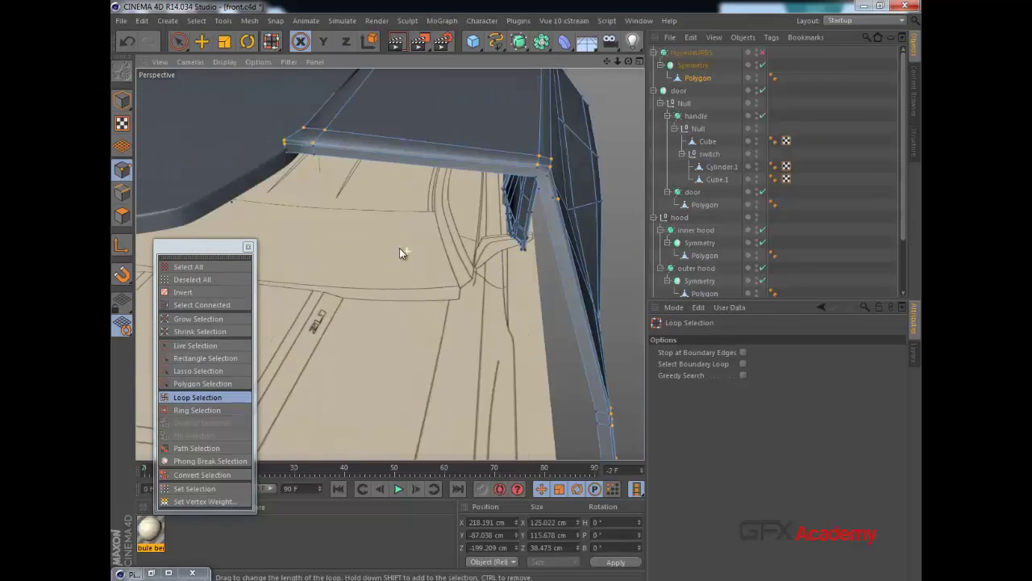
Select the points along the fender's front edge and down to its lower tip with Path Selection.
click(187, 449)
drag(292, 147, 538, 165)
scroll(388, 177, down, 2)
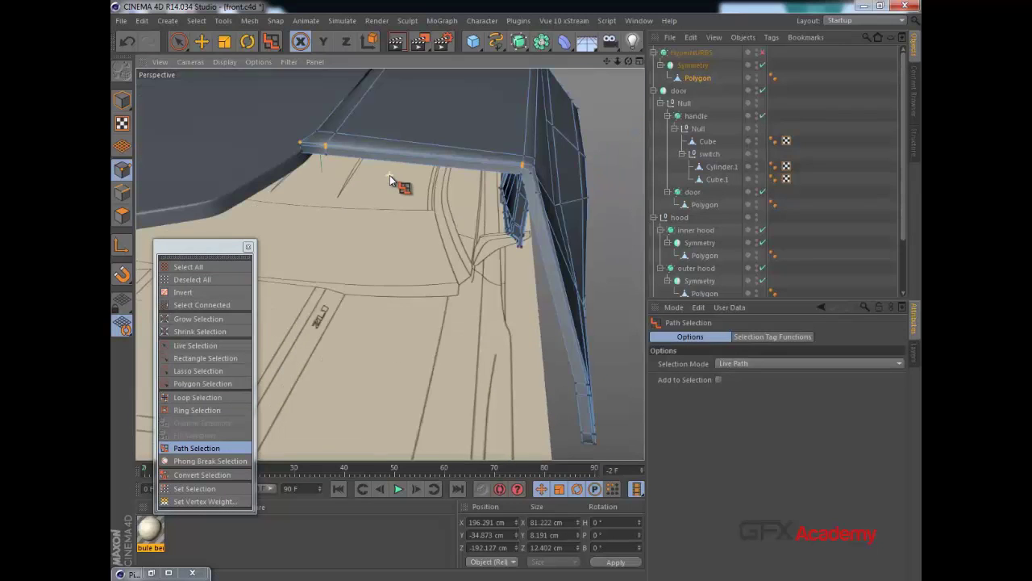
mouse_move(300, 143)
mouse_down()
mouse_move(505, 167)
mouse_move(540, 193)
mouse_up()
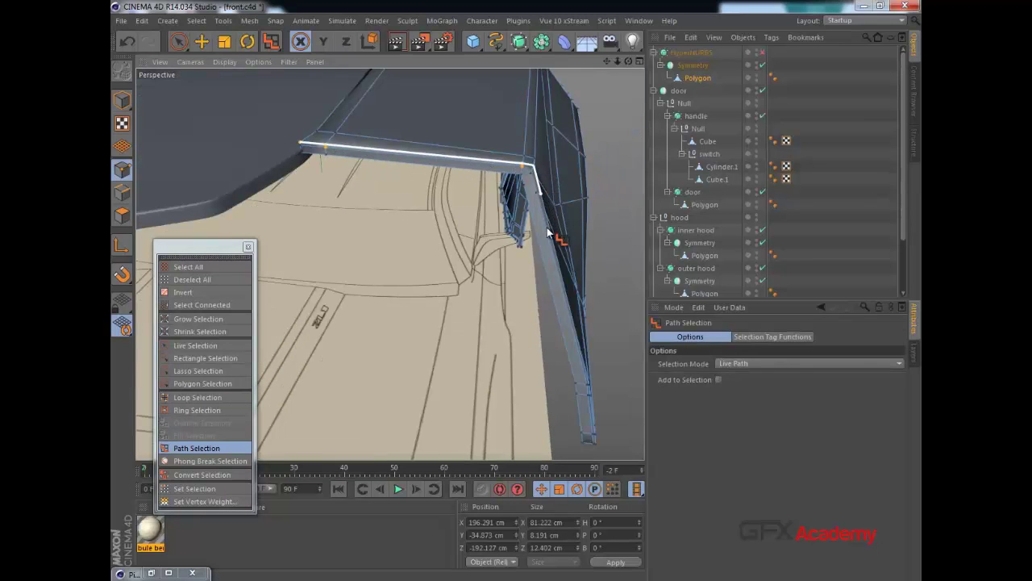
drag(548, 233, 567, 309)
alt+drag(502, 295, 354, 152)
scroll(377, 221, up, 2)
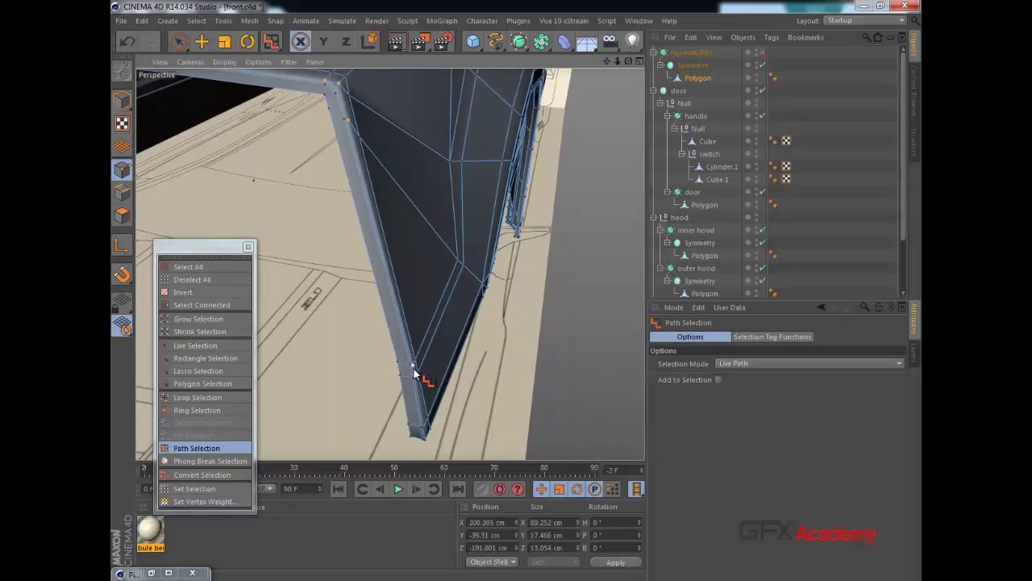
drag(417, 385, 436, 450)
Split the selected fender points into a separate object at the top level of the hierarchy, and hide the fender's HyperNURBS.
right_click(376, 196)
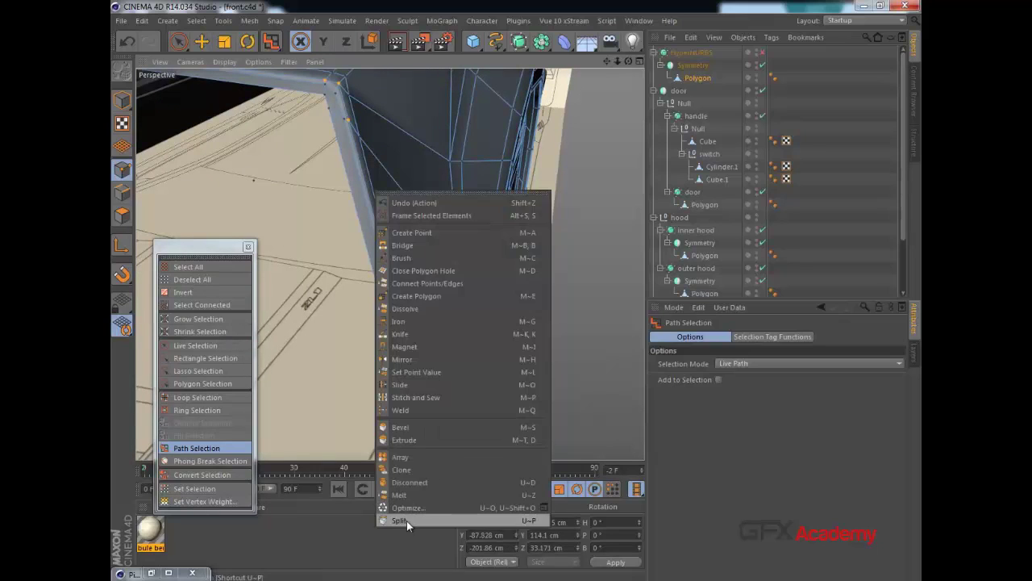
click(406, 516)
drag(687, 92, 699, 53)
click(761, 65)
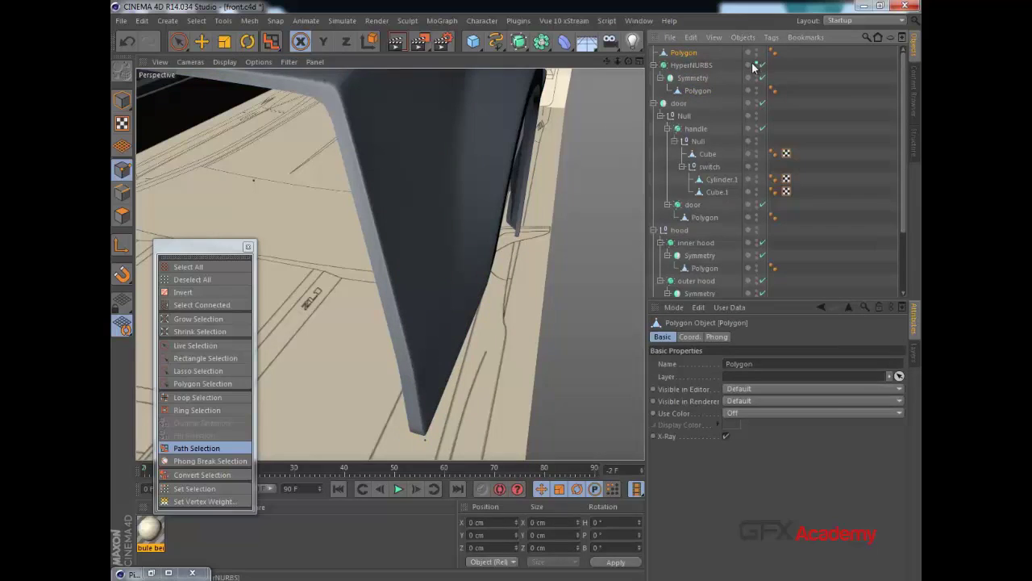
alt+click(758, 64)
Select the outer hood's polygon object and disable its HyperNURBS smoothing.
mouse_move(403, 227)
alt+middle_down()
mouse_move(461, 202)
mouse_move(476, 216)
alt+middle_up()
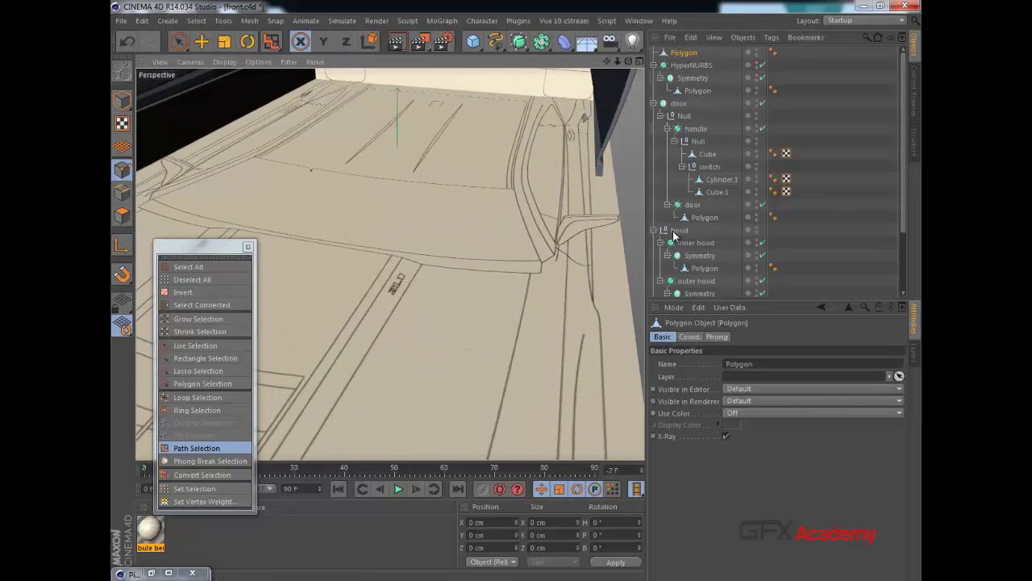
click(675, 232)
scroll(482, 256, down, 5)
alt+drag(452, 215, 456, 224)
drag(901, 206, 897, 263)
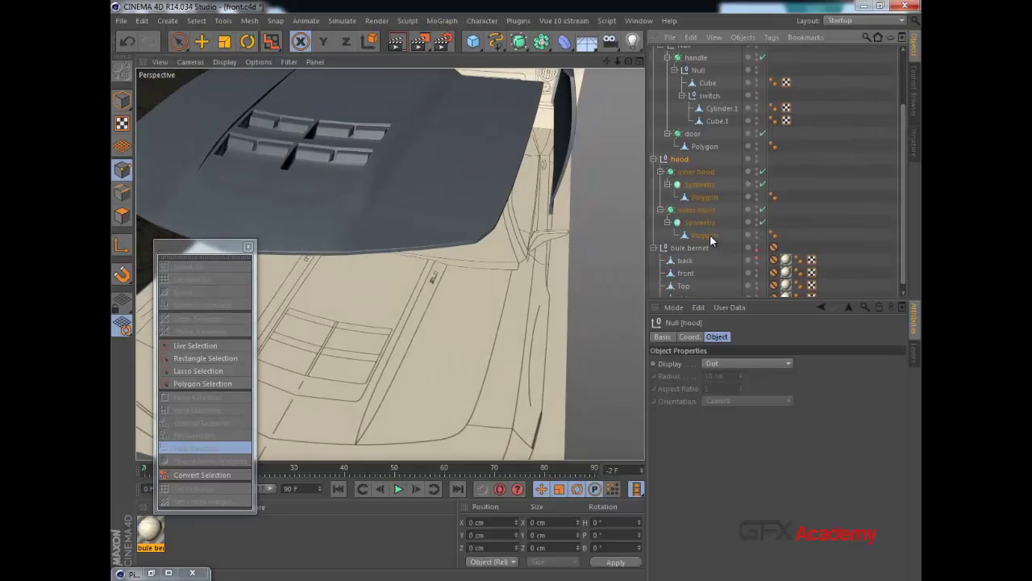
click(710, 236)
scroll(525, 247, up, 3)
alt+middle_drag(525, 247, 443, 213)
alt+drag(444, 213, 745, 185)
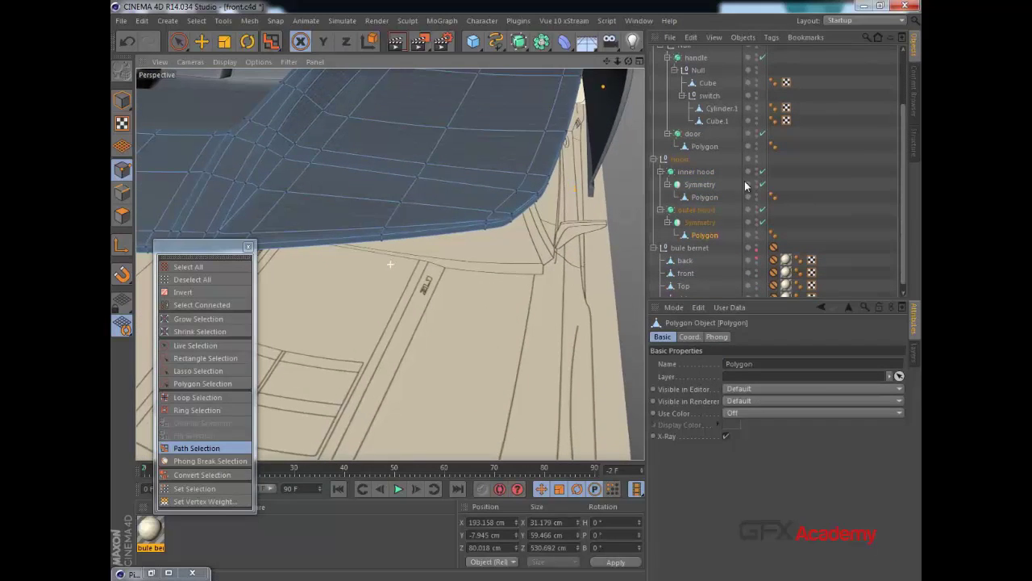
click(763, 211)
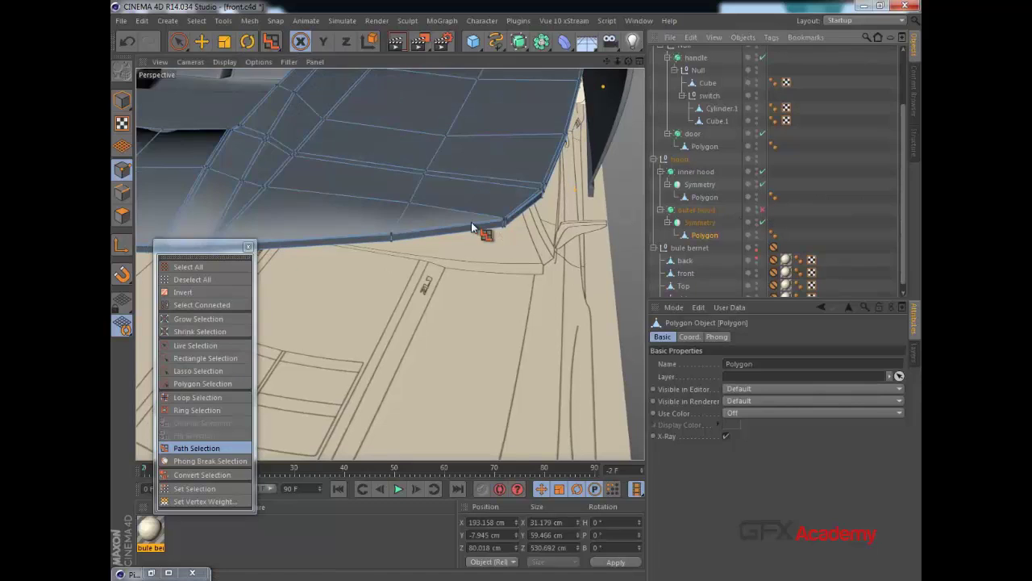
Select the points along the outer hood's front edge, from the corner towards the centre, with Path Selection.
scroll(471, 221, up, 1)
alt+middle_drag(471, 222, 490, 211)
scroll(503, 218, up, 3)
mouse_move(502, 218)
alt+mouse_down()
mouse_move(557, 227)
mouse_move(324, 266)
alt+mouse_up()
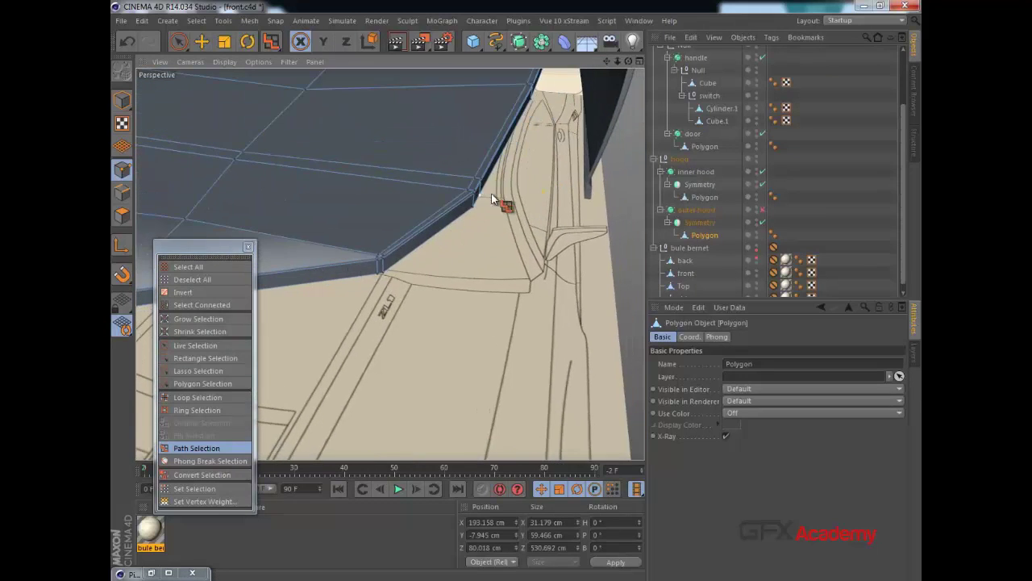
click(377, 259)
alt+drag(423, 229, 501, 204)
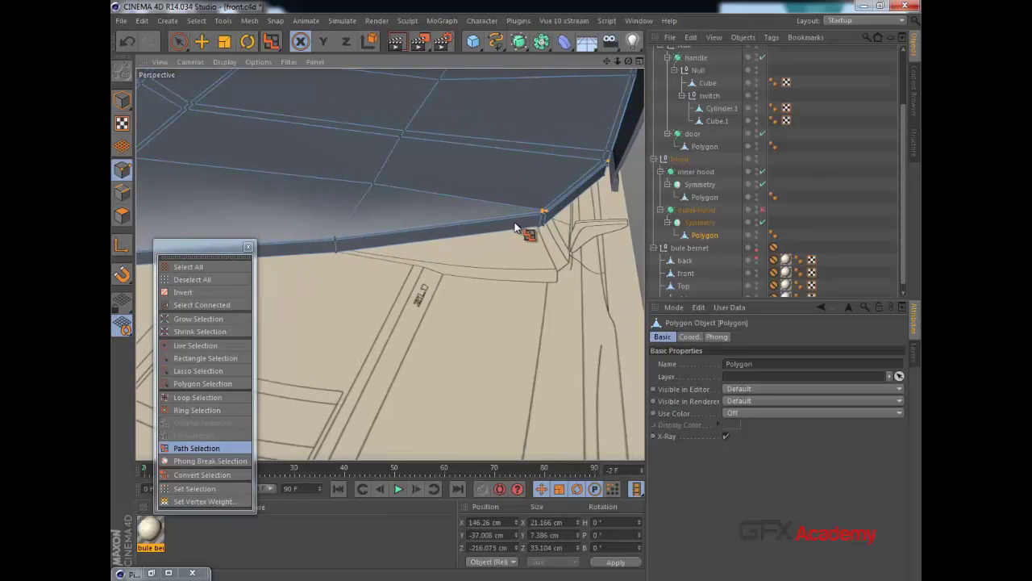
click(336, 240)
alt+drag(392, 263, 216, 242)
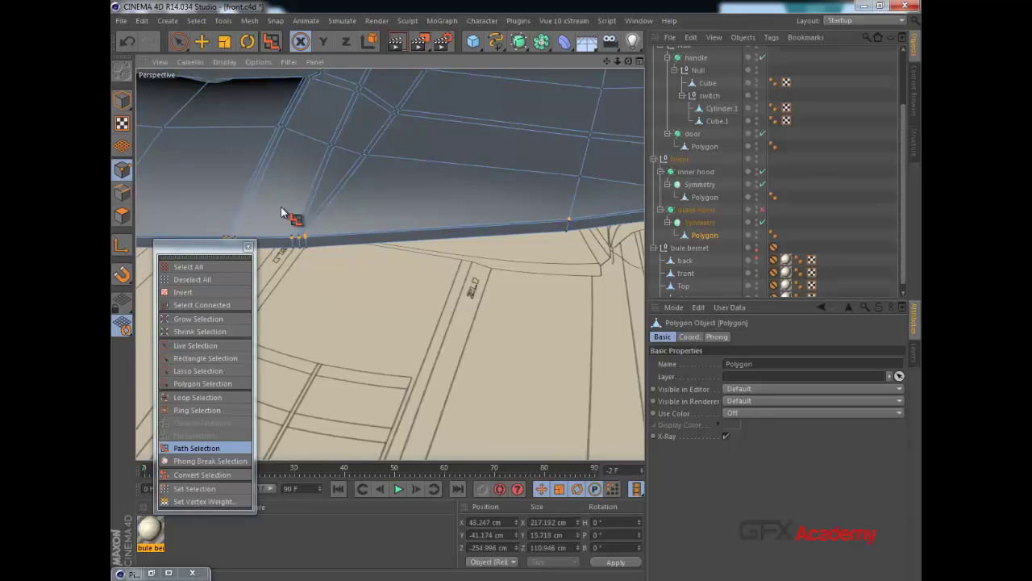
alt+drag(307, 203, 247, 219)
scroll(262, 220, up, 2)
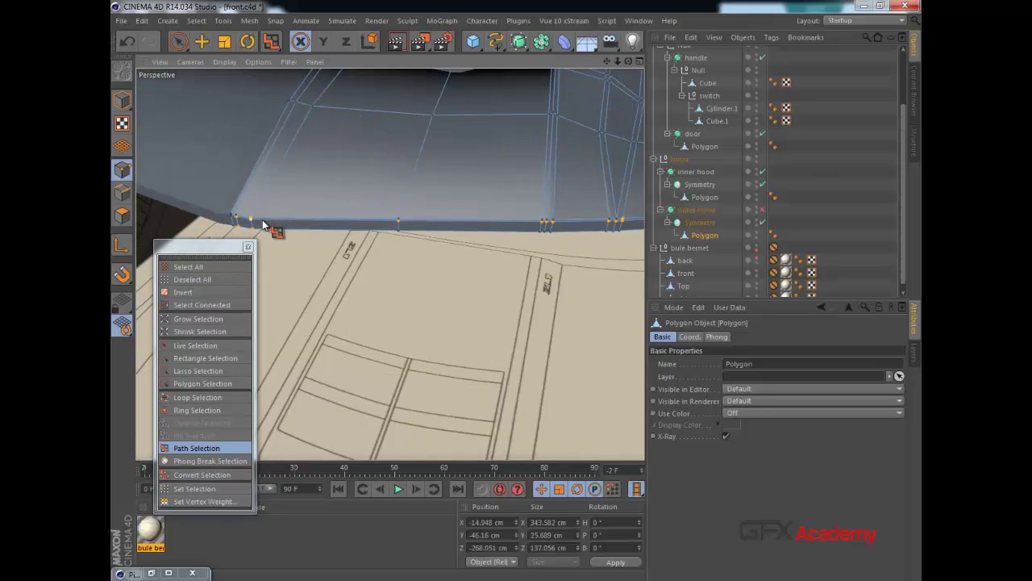
Detach the recent tools list as a floating palette and extend the path selection to the hood's centre point.
click(179, 44)
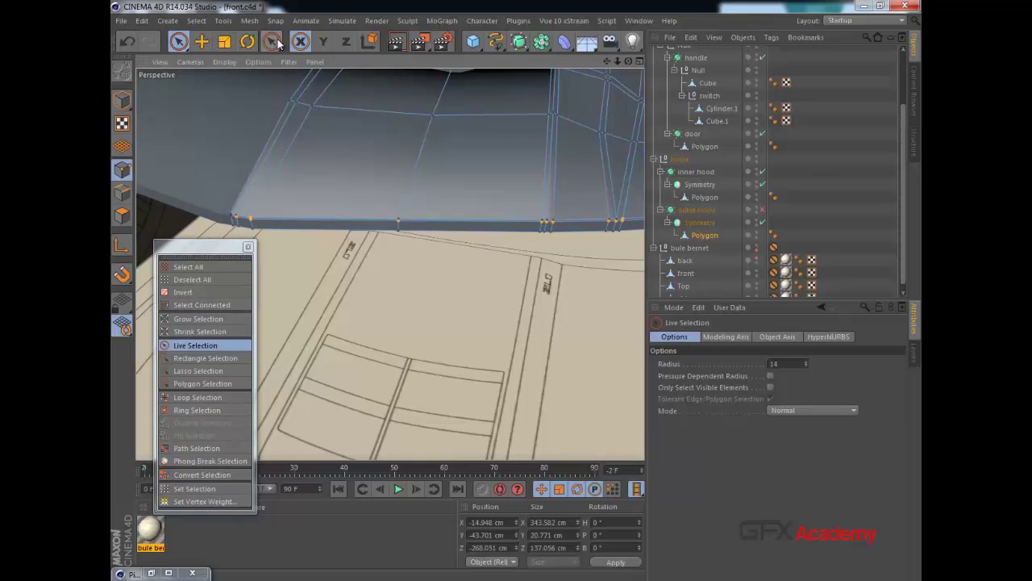
drag(276, 44, 311, 213)
click(311, 45)
click(318, 243)
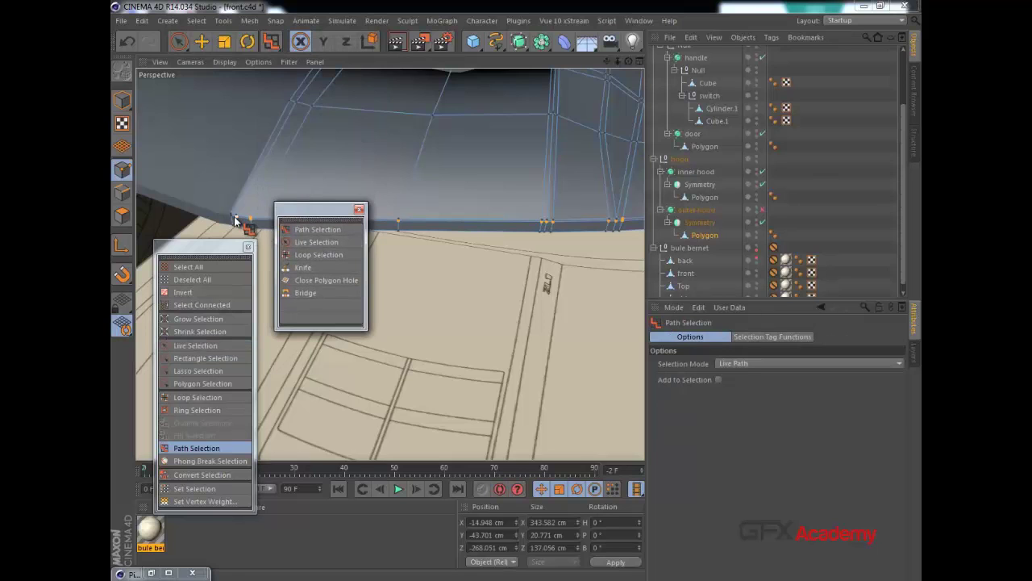
drag(297, 226, 320, 330)
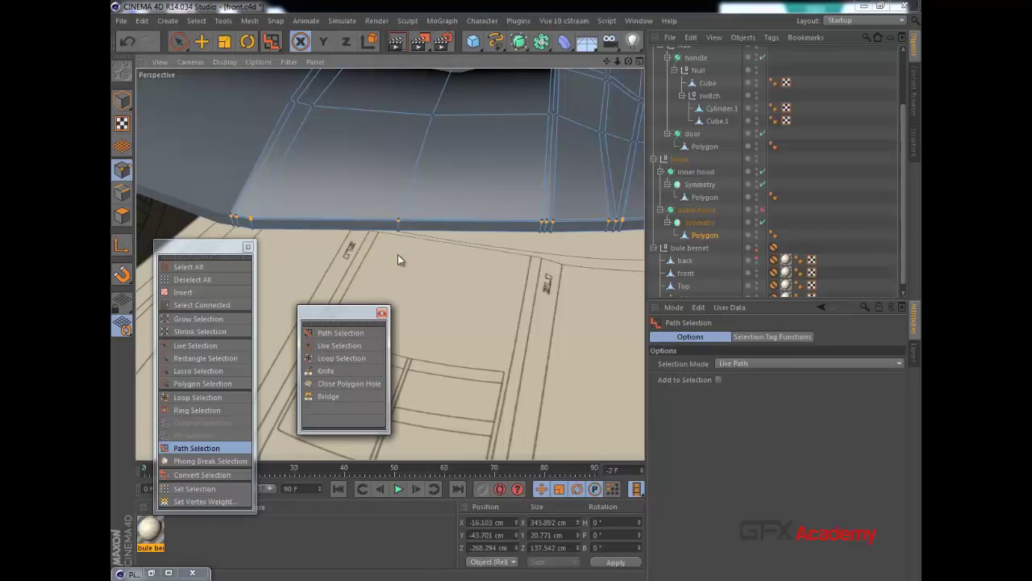
Split the selected hood edge points into a separate object and move it to the top level of the hierarchy.
right_click(397, 260)
click(452, 574)
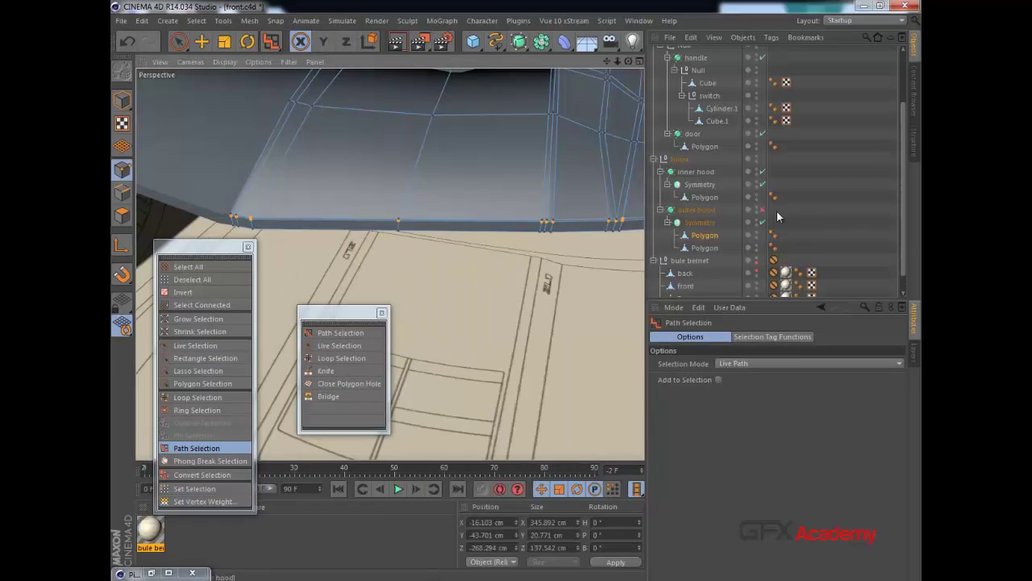
drag(707, 249, 695, 79)
Merge the two split polygon objects into one with Connect Objects + Delete.
mouse_move(700, 35)
mouse_down()
mouse_move(697, 61)
mouse_move(691, 52)
mouse_up()
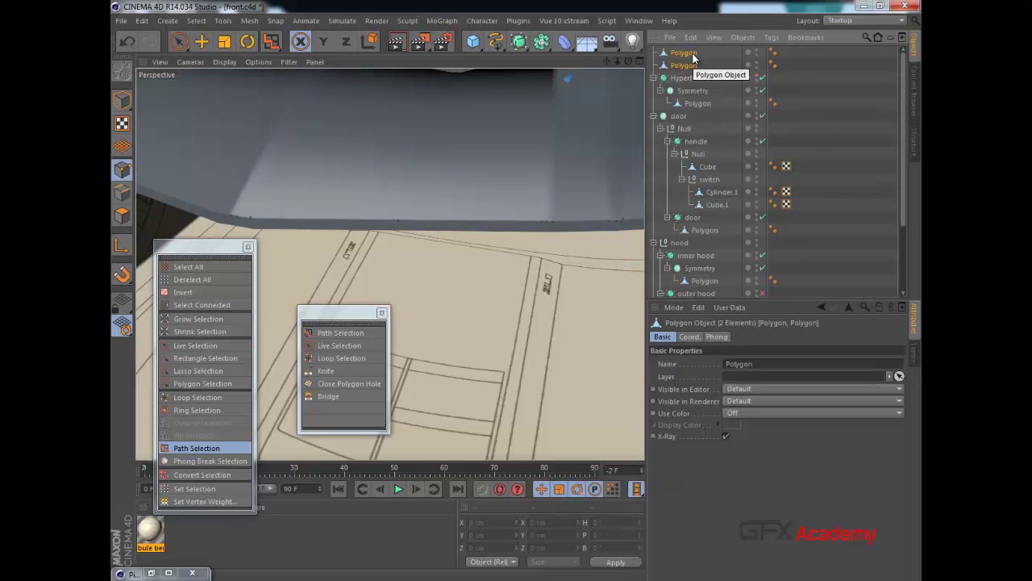
right_click(695, 55)
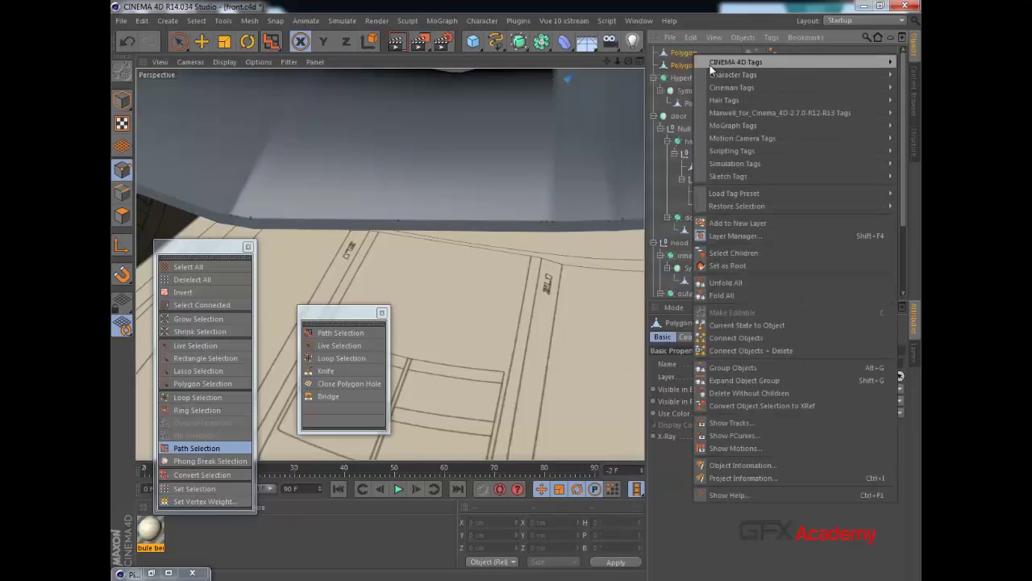
click(682, 53)
right_click(682, 54)
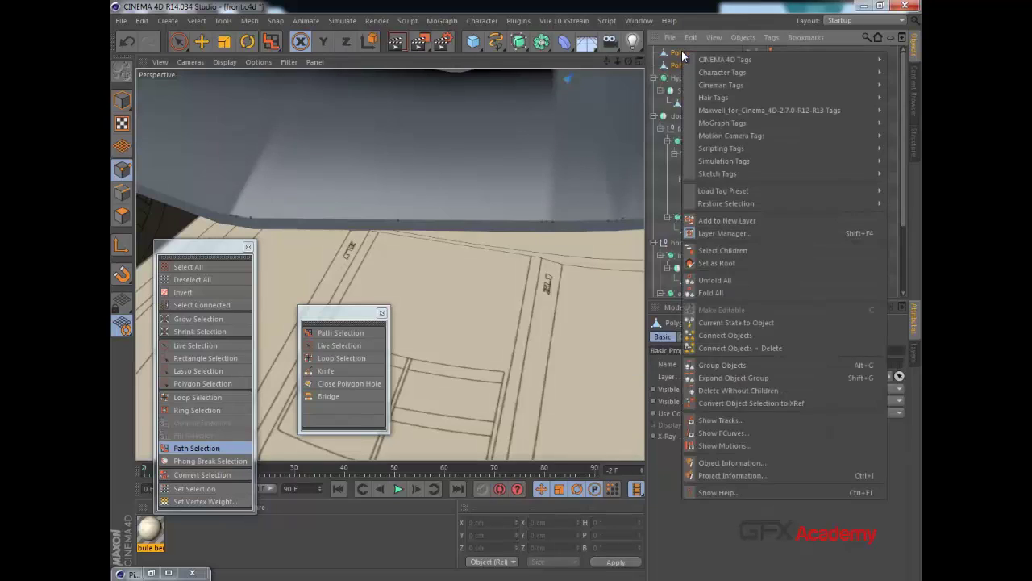
click(737, 348)
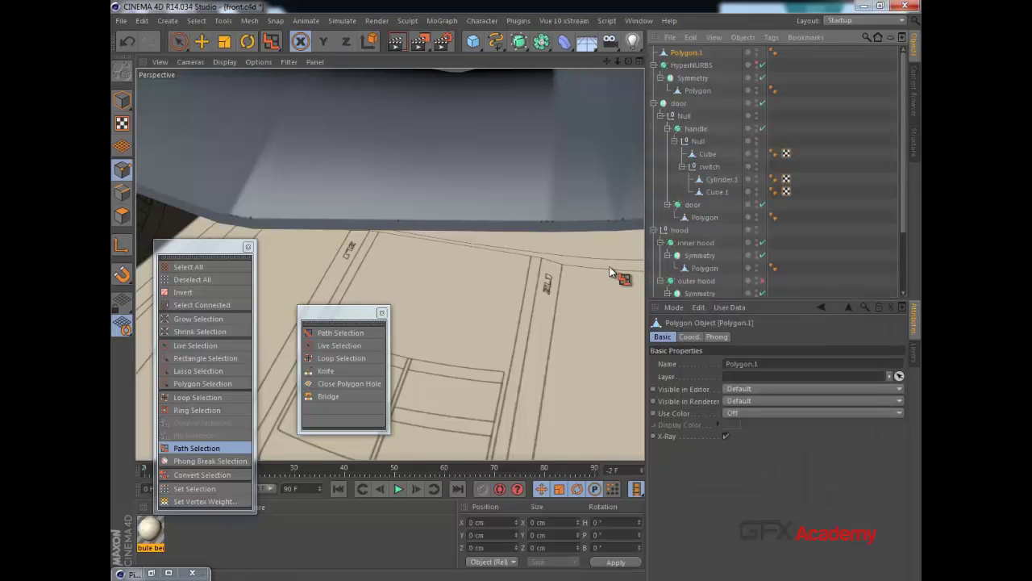
Hide the hood group and switch the viewport to the top view.
scroll(599, 166, down, 1)
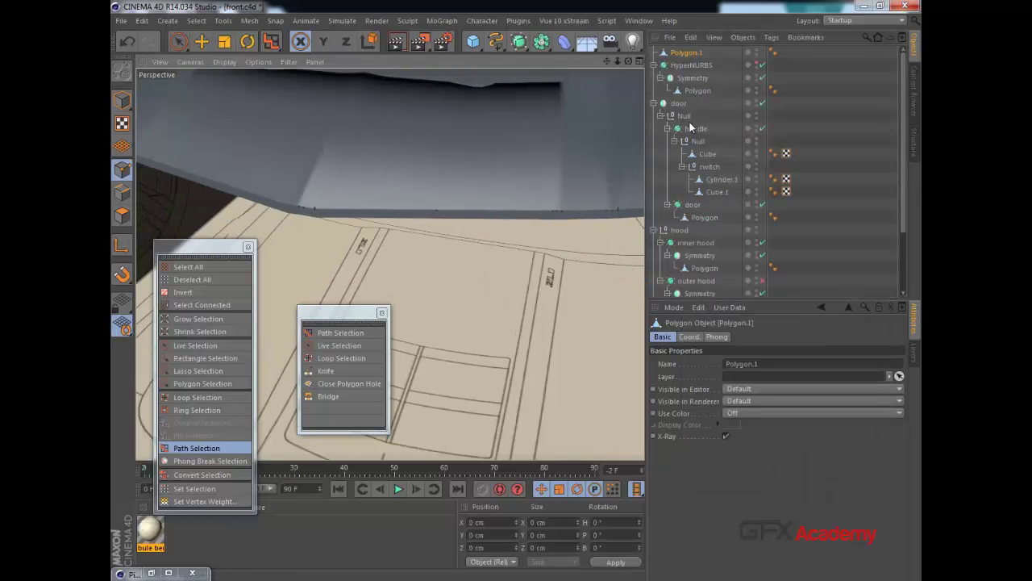
click(757, 230)
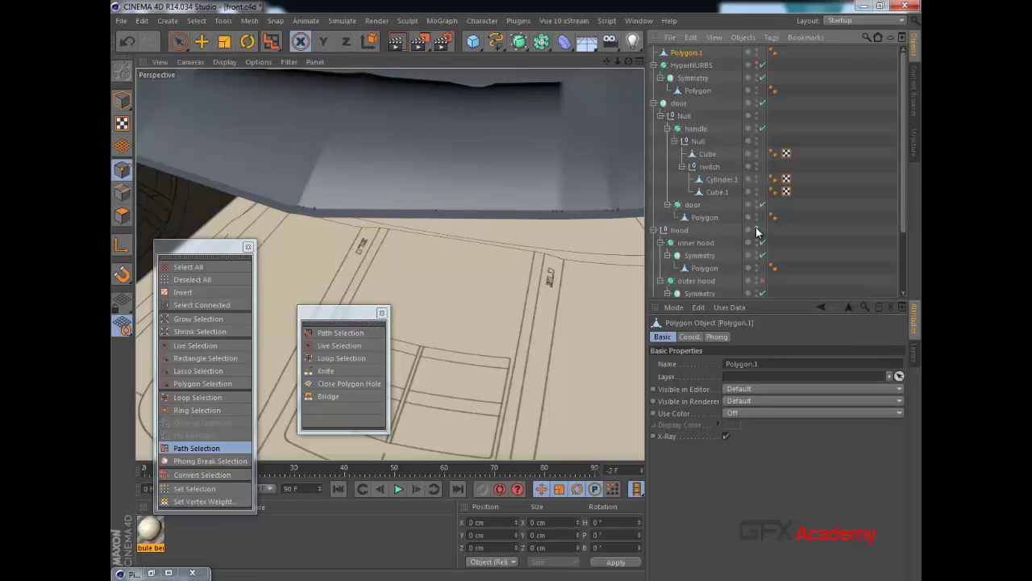
click(757, 230)
alt+middle_drag(538, 201, 525, 204)
middle_click(493, 217)
middle_click(487, 218)
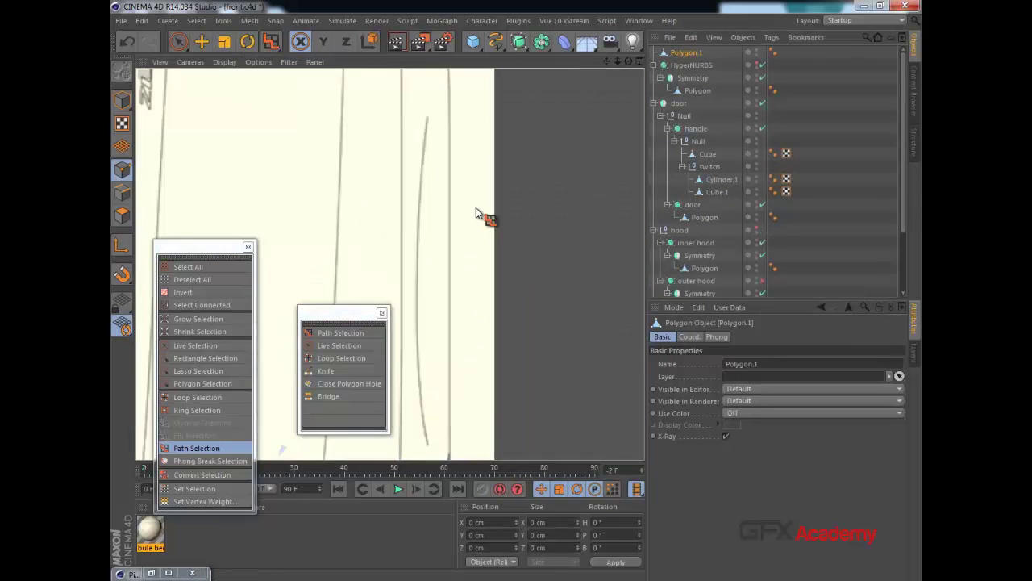
Move both floating tool palettes clear of the hood's front line in the top view.
scroll(486, 225, down, 1)
alt+middle_drag(449, 231, 586, 189)
scroll(454, 262, down, 1)
alt+middle_drag(451, 262, 511, 132)
scroll(480, 174, up, 3)
alt+middle_drag(413, 192, 437, 141)
scroll(437, 174, up, 2)
alt+middle_drag(373, 175, 388, 134)
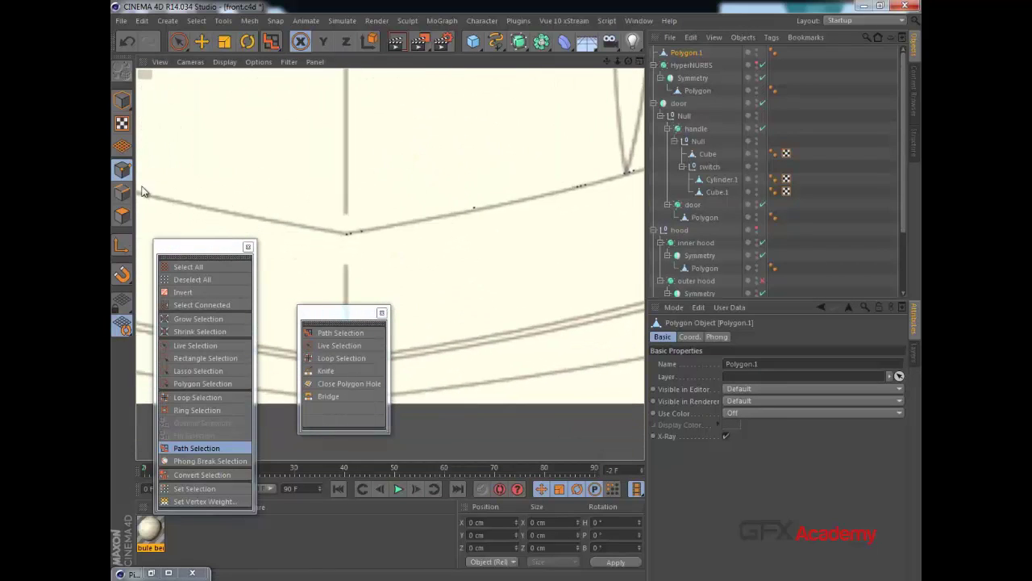
drag(203, 247, 198, 404)
drag(338, 313, 313, 381)
Delete the extra clustered points on the hood's front line beside the centre and at the V-shaped line junction using Live Selection.
click(180, 44)
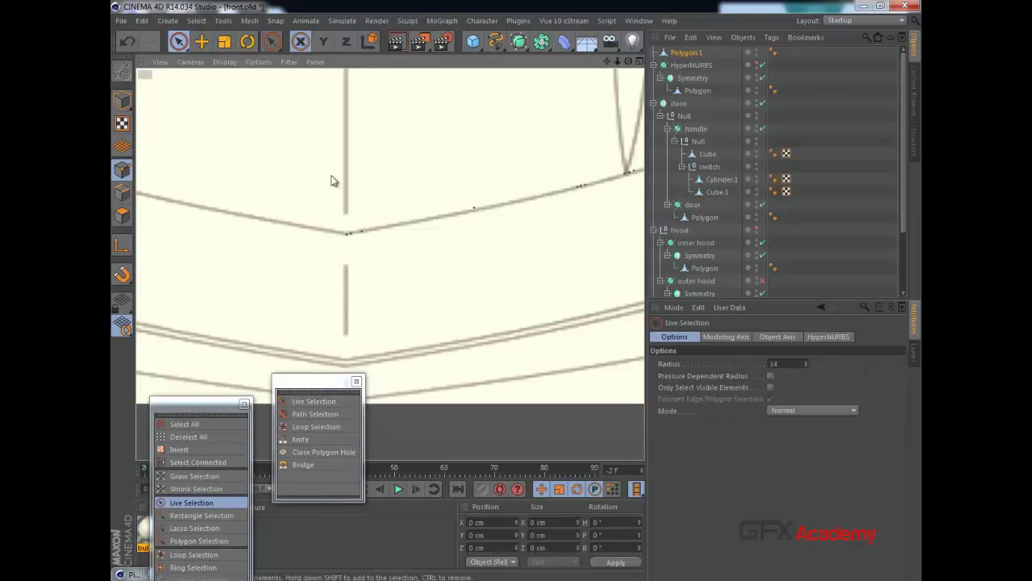
click(356, 234)
key(Delete)
alt+middle_drag(546, 215, 408, 248)
click(497, 208)
key(Delete)
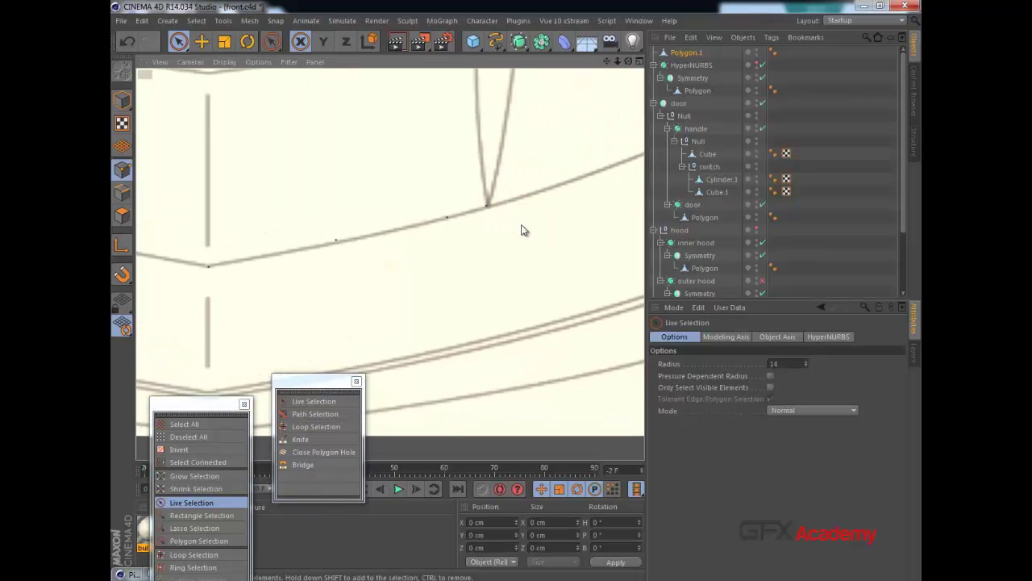
Delete the extra overlapping point on the curved corner of the hood's front line.
scroll(539, 242, down, 2)
alt+middle_drag(520, 234, 288, 294)
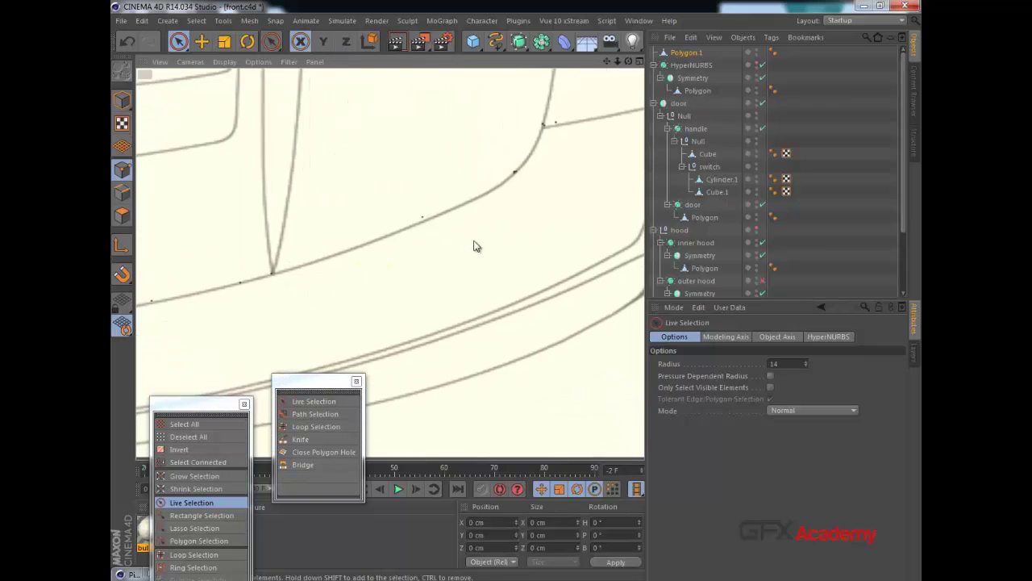
scroll(481, 242, up, 3)
alt+middle_drag(530, 179, 486, 238)
scroll(479, 242, up, 3)
alt+middle_drag(519, 187, 519, 212)
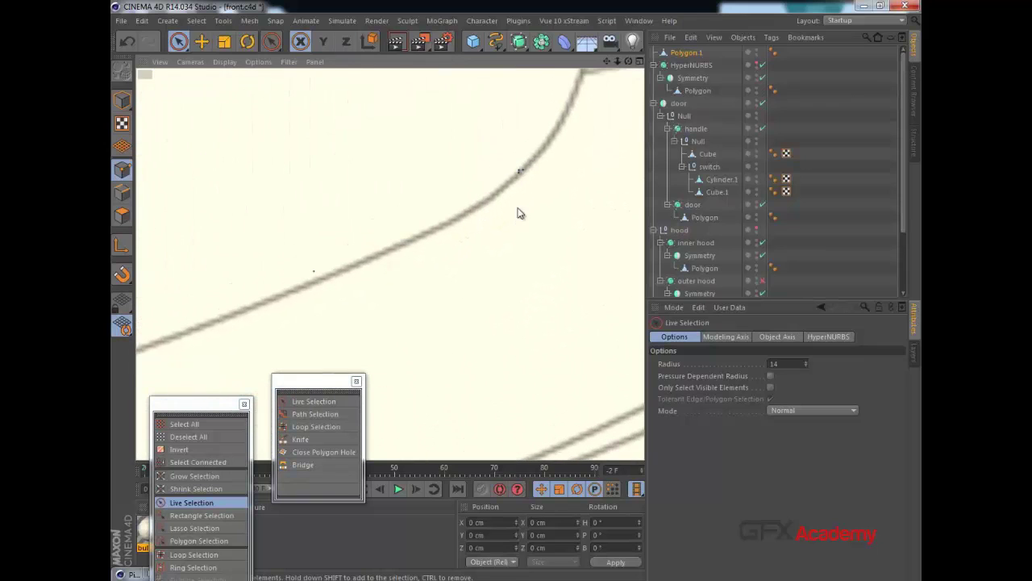
click(523, 166)
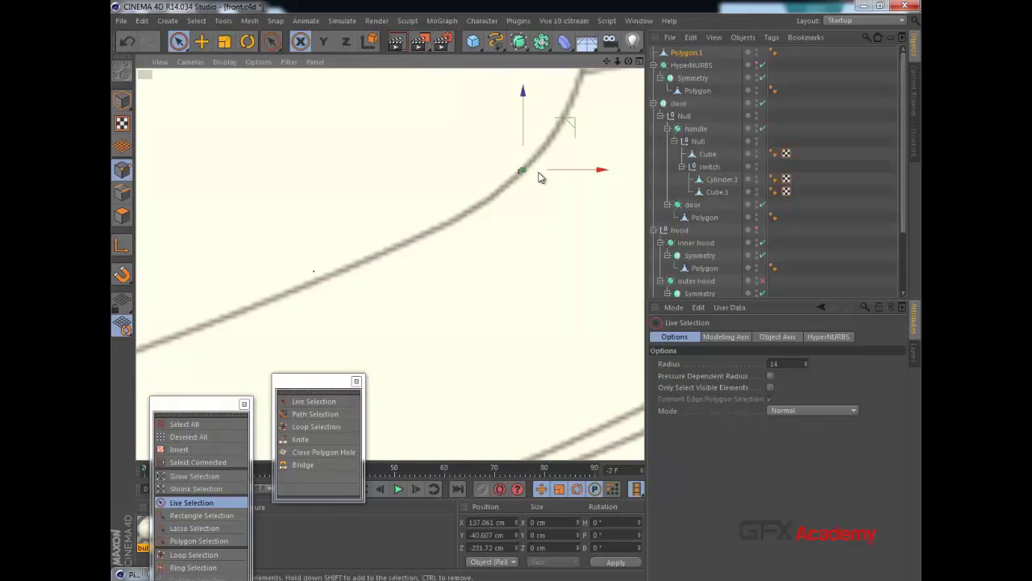
key(Delete)
scroll(533, 186, down, 2)
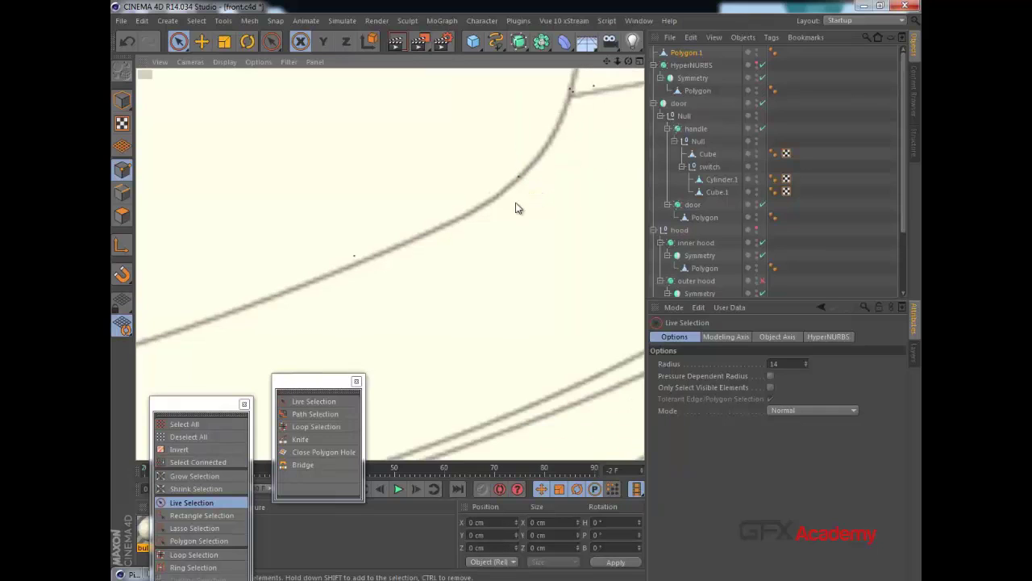
Delete the extra points where the hood's side curve meets the fender's front line.
alt+middle_drag(441, 241, 363, 301)
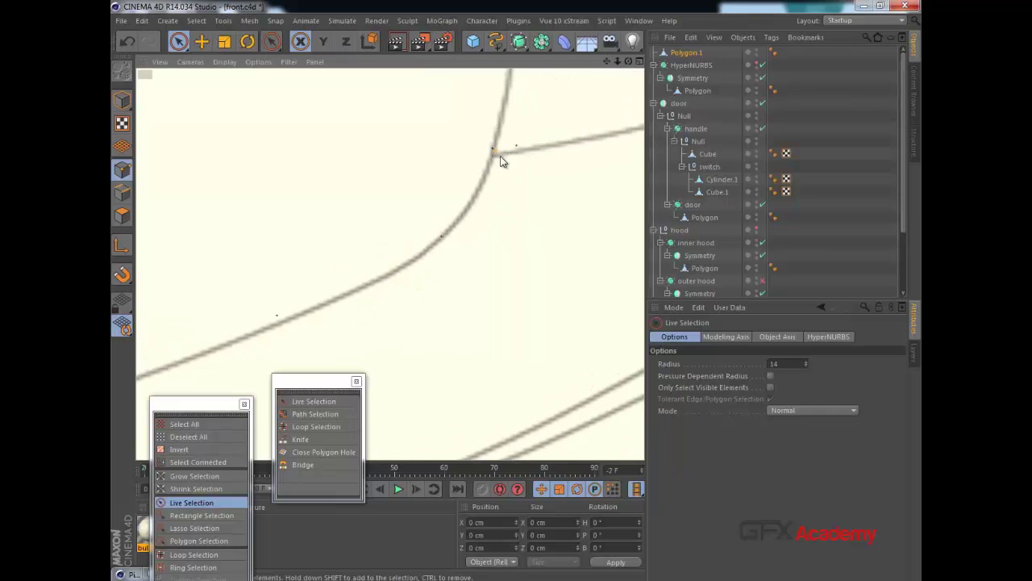
click(500, 161)
click(524, 158)
scroll(544, 187, down, 1)
alt+middle_drag(547, 211, 401, 230)
scroll(540, 186, up, 1)
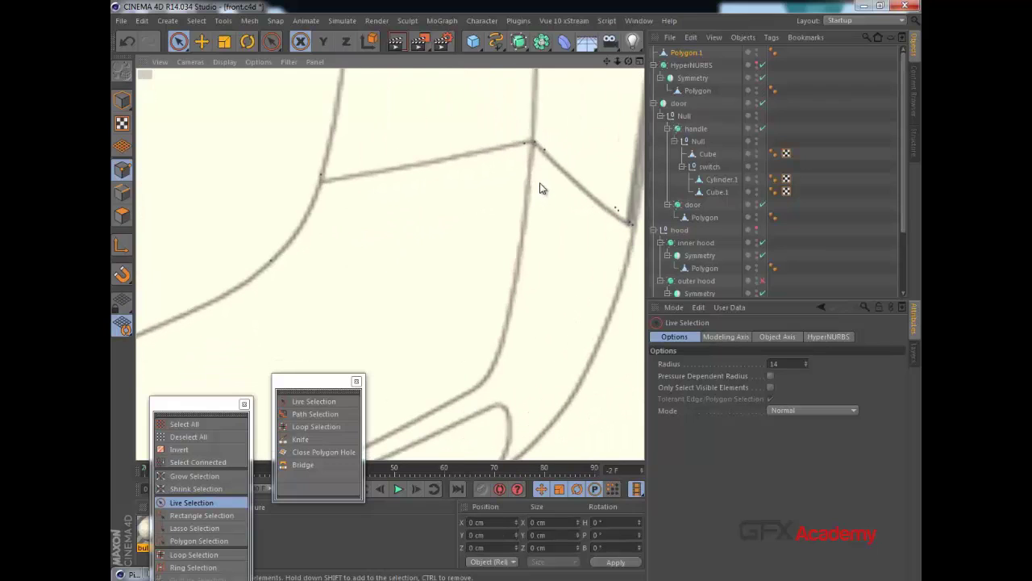
Delete the surplus points along the fender's outer slanted line and shift the inner point sideways onto the line junction.
click(543, 149)
click(570, 186)
click(624, 221)
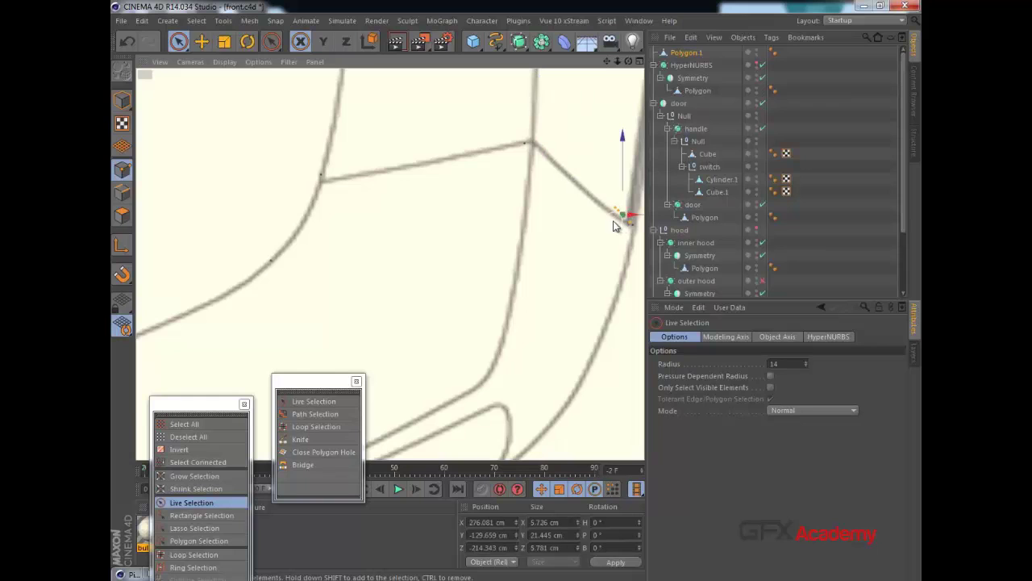
click(597, 218)
click(524, 149)
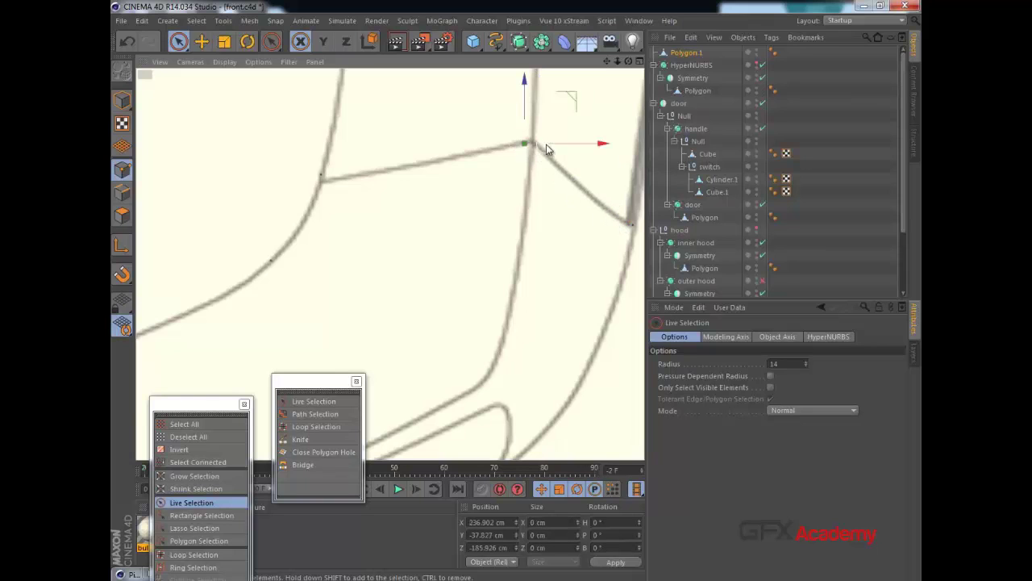
drag(553, 144, 562, 144)
Select the hood-line points from the centre to the curved corner and duplicate them forward toward the grille line in the top view.
scroll(473, 200, down, 2)
alt+middle_drag(393, 215, 551, 126)
scroll(387, 246, down, 5)
alt+middle_drag(472, 167, 546, 150)
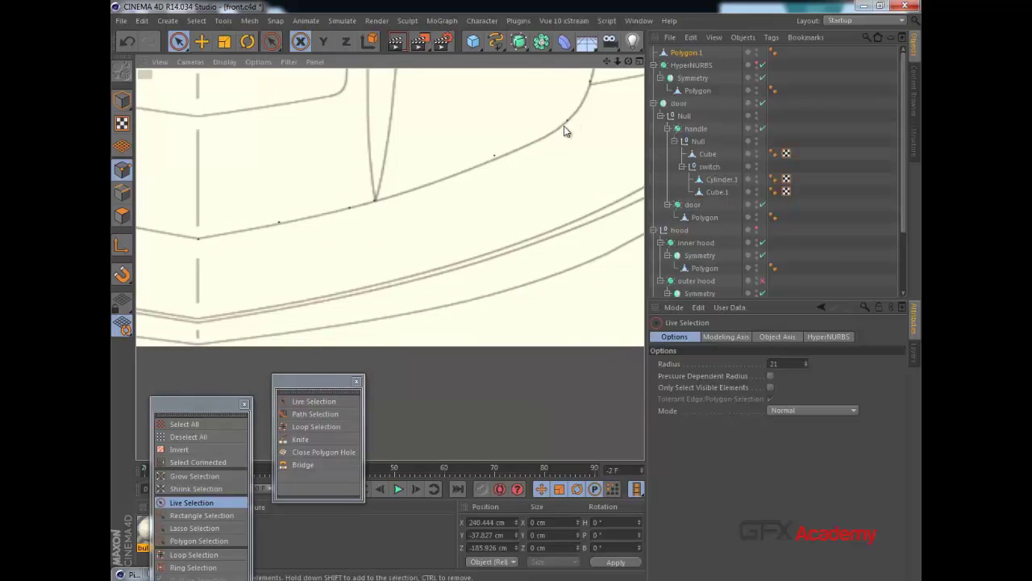
drag(257, 235, 188, 239)
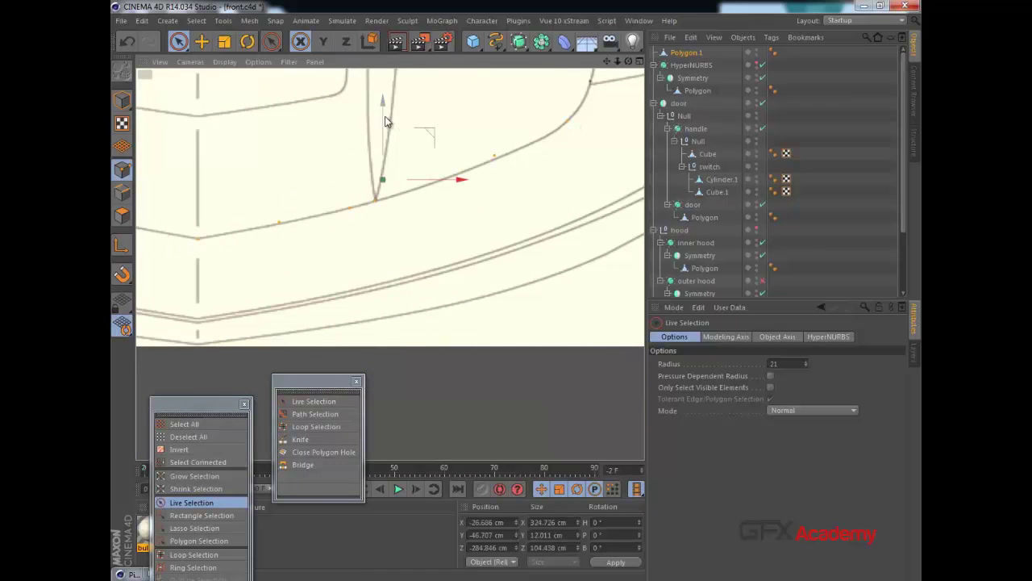
drag(388, 124, 396, 200)
Lower the duplicated row in the side view onto the bumper's upper profile line, with the small tool palette moved out of the way.
middle_click(384, 210)
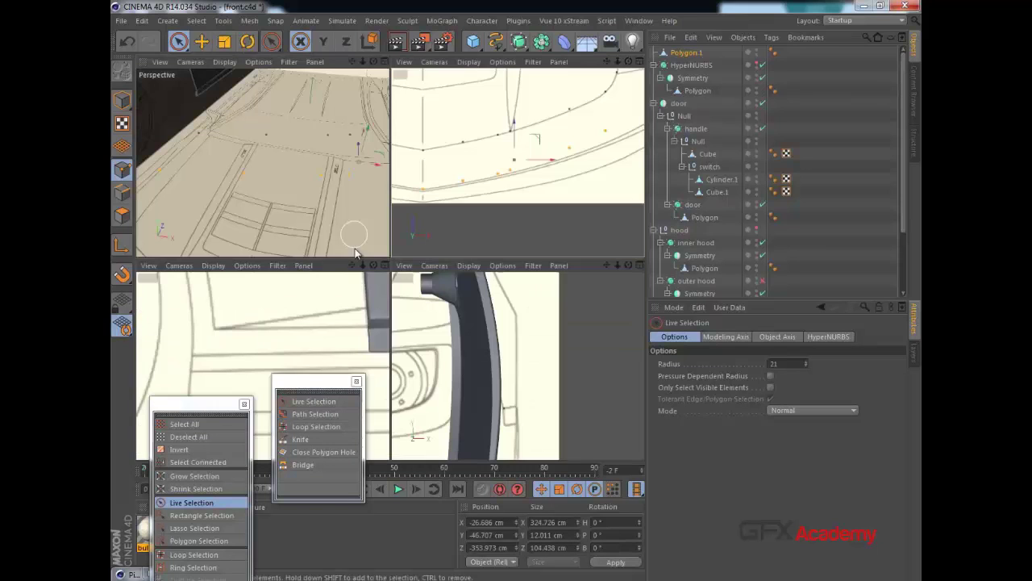
drag(328, 385, 308, 467)
alt+middle_drag(272, 313, 319, 331)
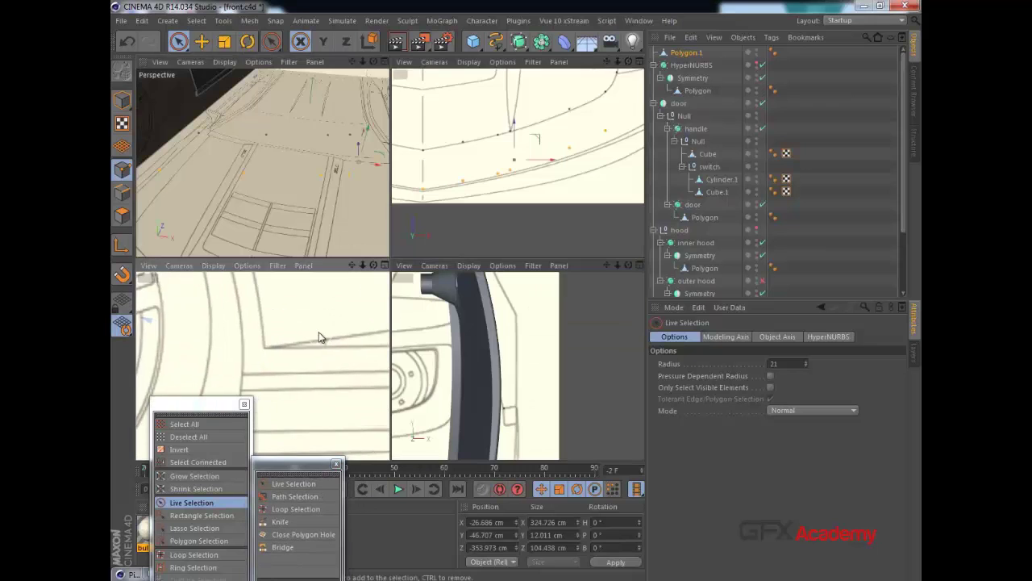
middle_click(318, 331)
scroll(347, 304, down, 4)
scroll(323, 219, down, 6)
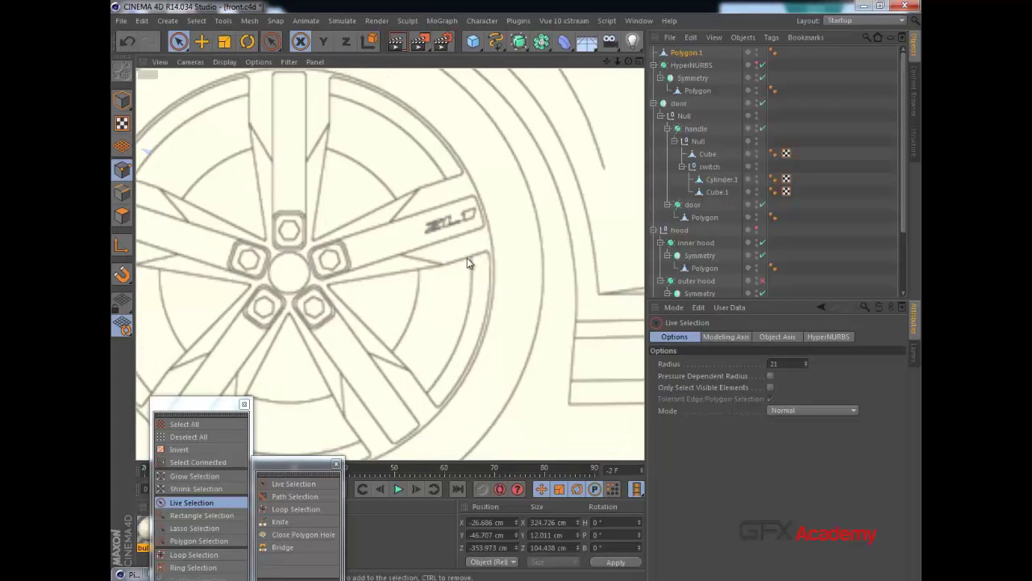
alt+middle_drag(323, 217, 576, 245)
scroll(431, 204, up, 2)
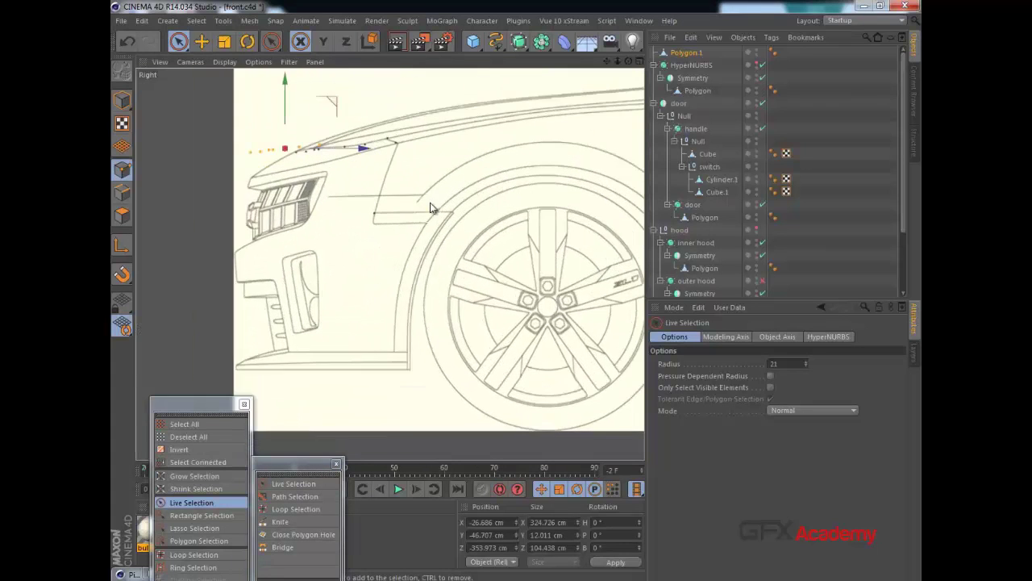
alt+middle_drag(398, 209, 478, 236)
drag(386, 106, 395, 129)
scroll(427, 149, up, 2)
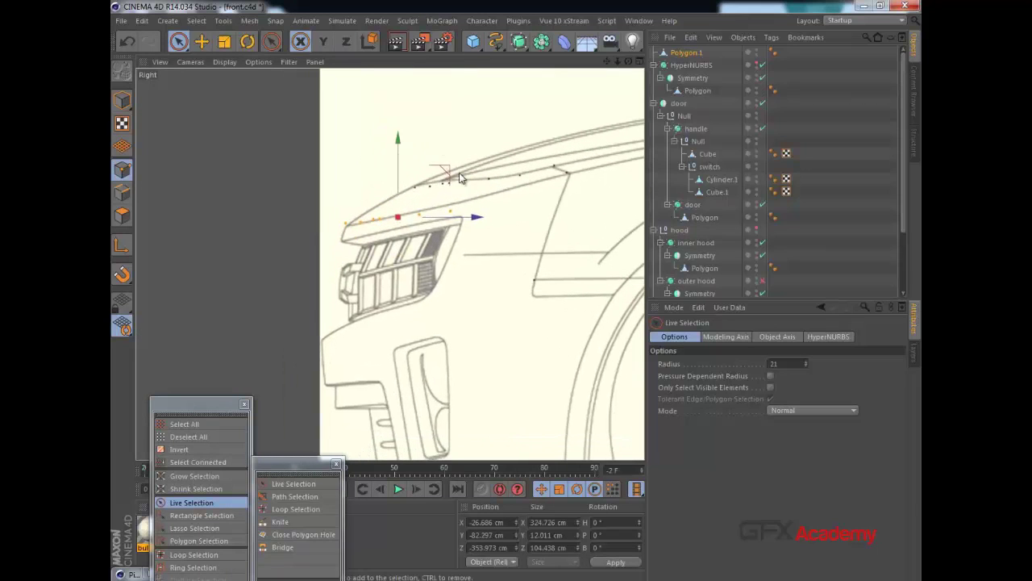
Adjust the heights of individual points in the new row so they follow the bumper's upper profile line in the side view.
click(452, 212)
drag(450, 156, 421, 153)
click(419, 210)
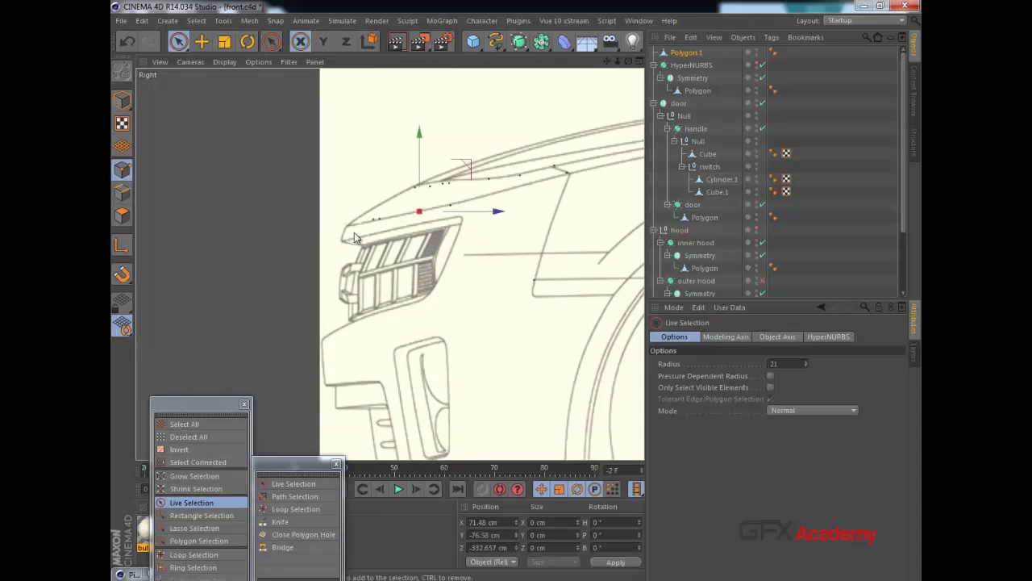
scroll(328, 229, up, 1)
scroll(327, 227, up, 1)
click(347, 221)
drag(349, 164, 349, 169)
Shift the points of the new row forward in the top view so they lie on the bumper's curved line.
middle_click(425, 212)
alt+middle_drag(499, 203, 443, 210)
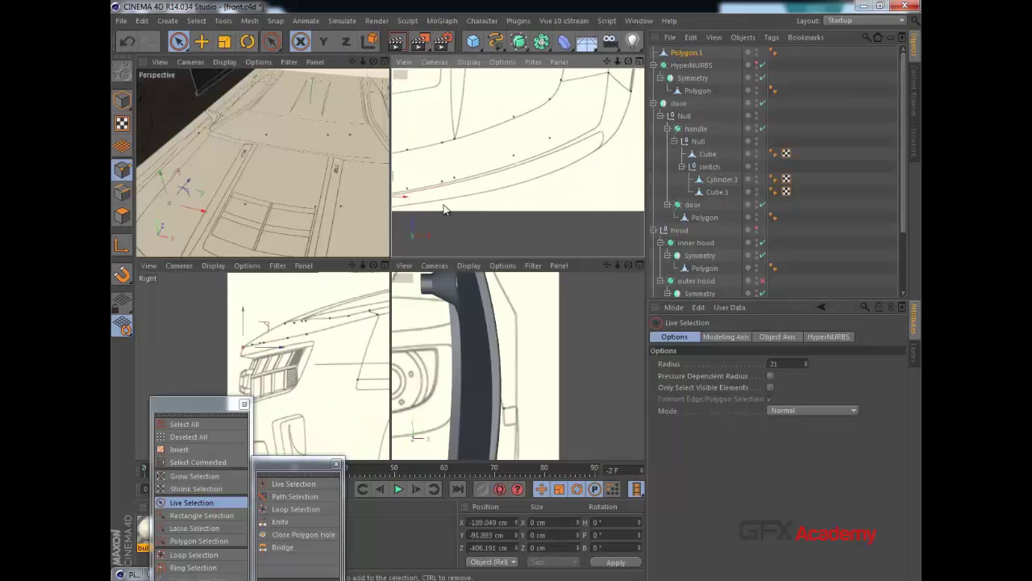
click(549, 150)
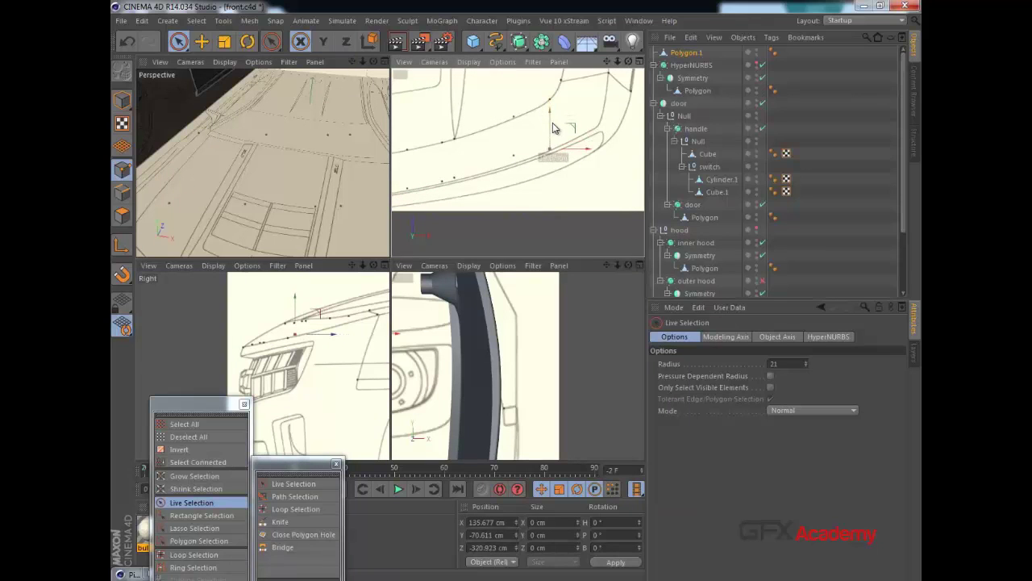
click(516, 164)
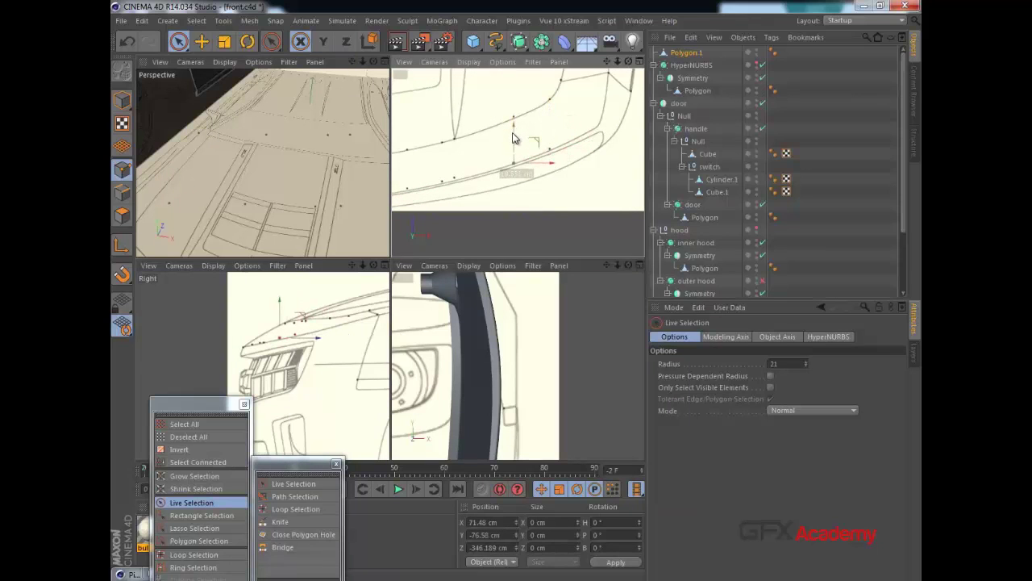
click(455, 177)
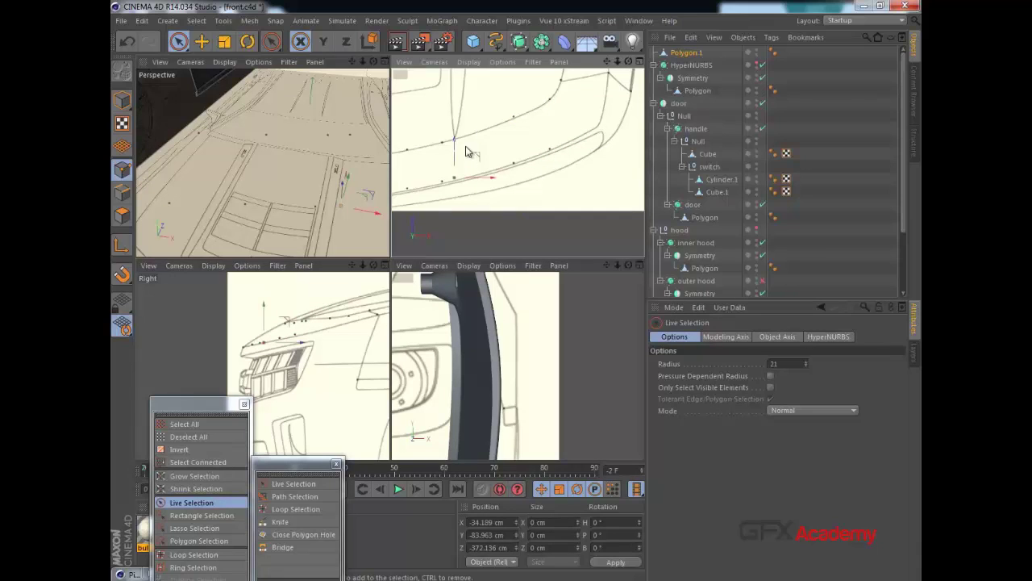
drag(455, 146, 454, 149)
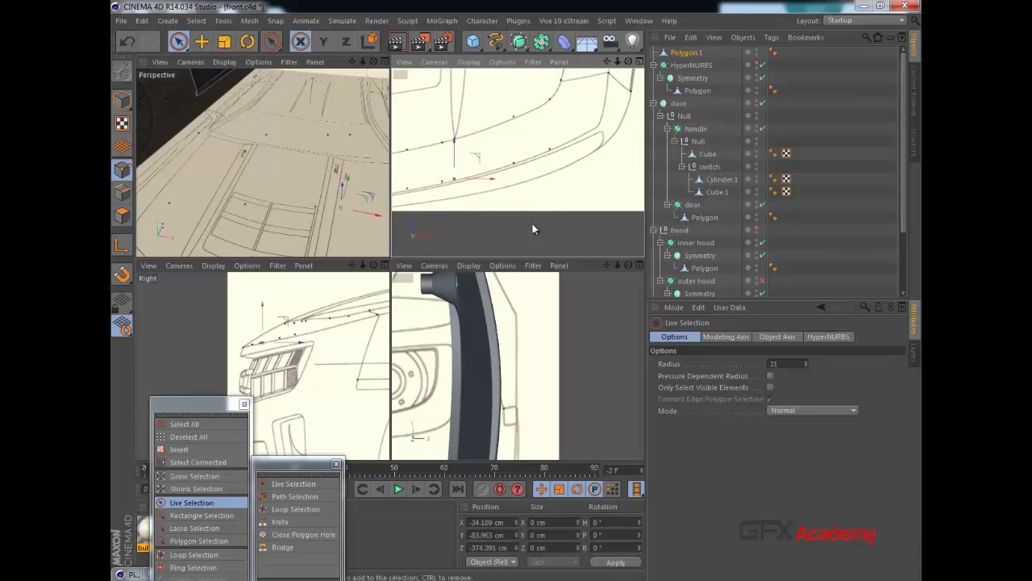
Duplicate the new row's outer end point further along the bumper line in the top view and correct its height in the side view.
alt+middle_drag(567, 105, 556, 107)
click(542, 103)
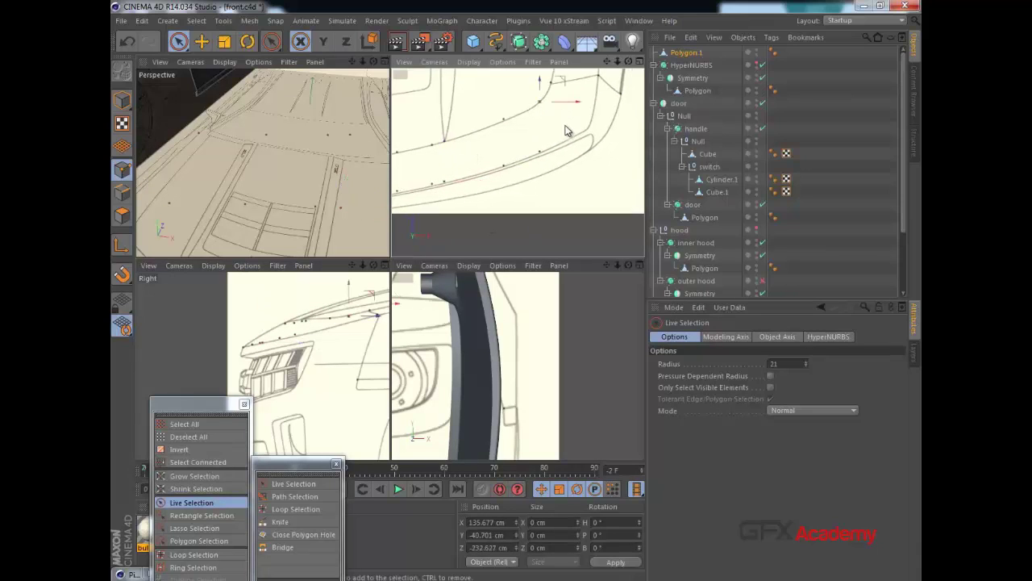
ctrl+drag(563, 80, 584, 119)
drag(320, 281, 315, 306)
Duplicate the hood's curved-corner point outward in the top view to the bumper's side line, at about X 234.9 cm.
alt+middle_drag(448, 324, 531, 324)
click(547, 103)
ctrl+drag(576, 104, 624, 114)
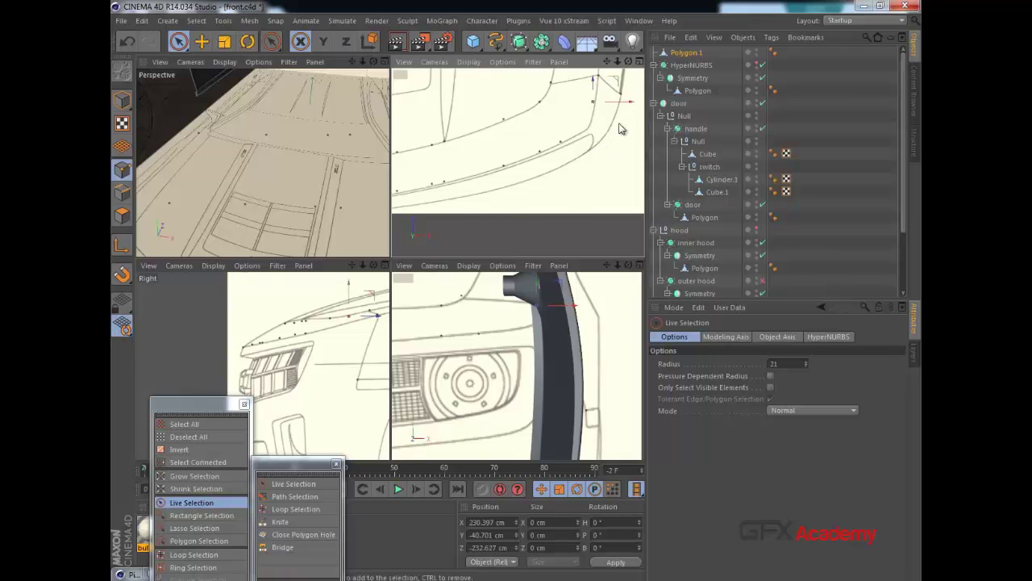
ctrl+drag(614, 101, 615, 102)
key(ctrl+z)
Hide the door group and reposition the outer point to about Y -54.9 cm and Z -244.1 cm on the bumper's corner curve.
scroll(573, 341, down, 2)
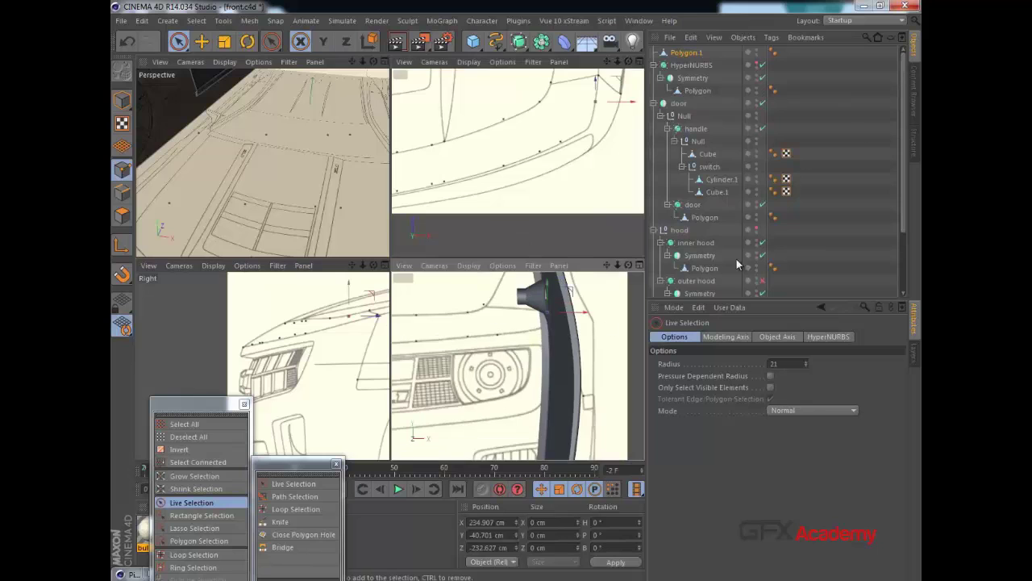
double_click(756, 102)
alt+middle_drag(568, 314, 554, 306)
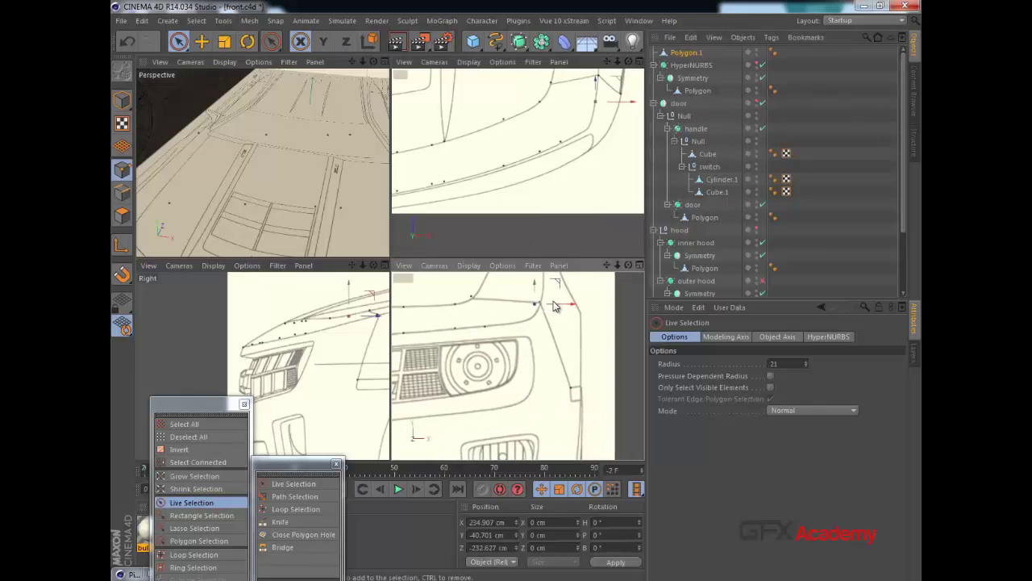
drag(535, 288, 533, 295)
drag(371, 324, 365, 325)
alt+middle_drag(346, 327, 393, 305)
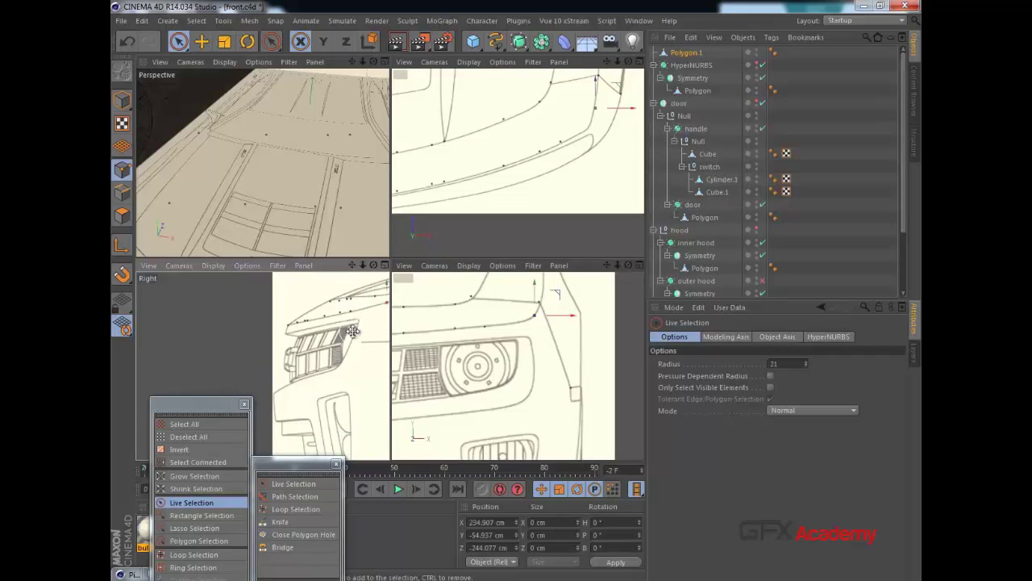
Select the whole lower row of bumper points in the front view and duplicate it down to the grille's upper edge.
middle_click(345, 319)
middle_click(480, 282)
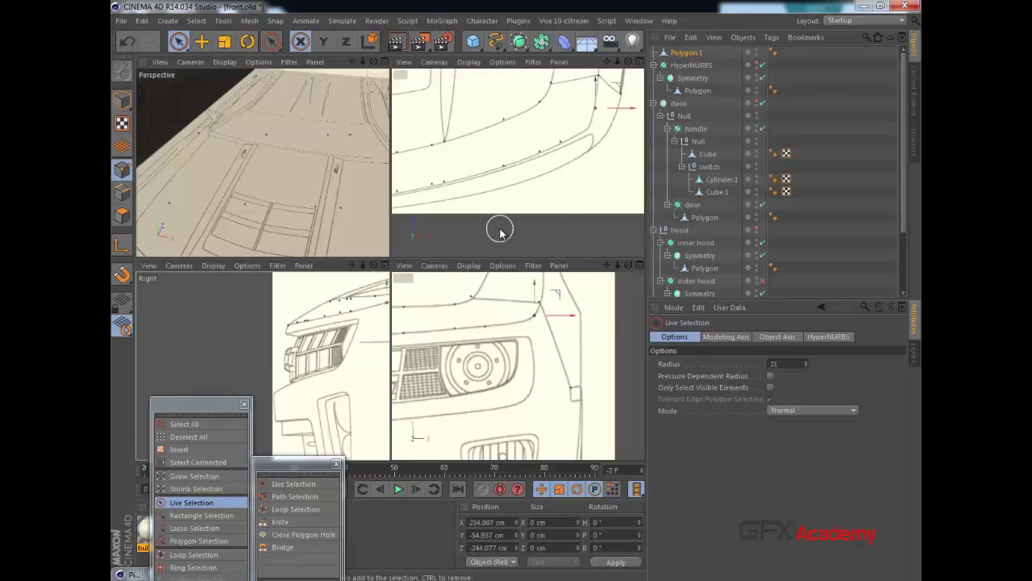
middle_click(498, 227)
middle_click(471, 296)
middle_click(479, 349)
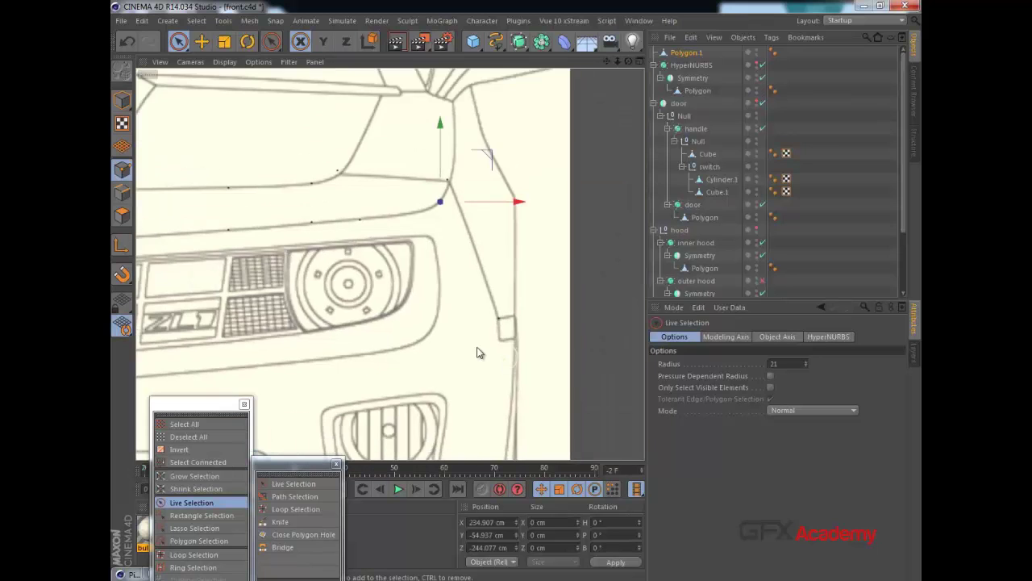
alt+middle_drag(479, 278, 558, 253)
scroll(445, 283, down, 3)
alt+middle_drag(336, 275, 416, 254)
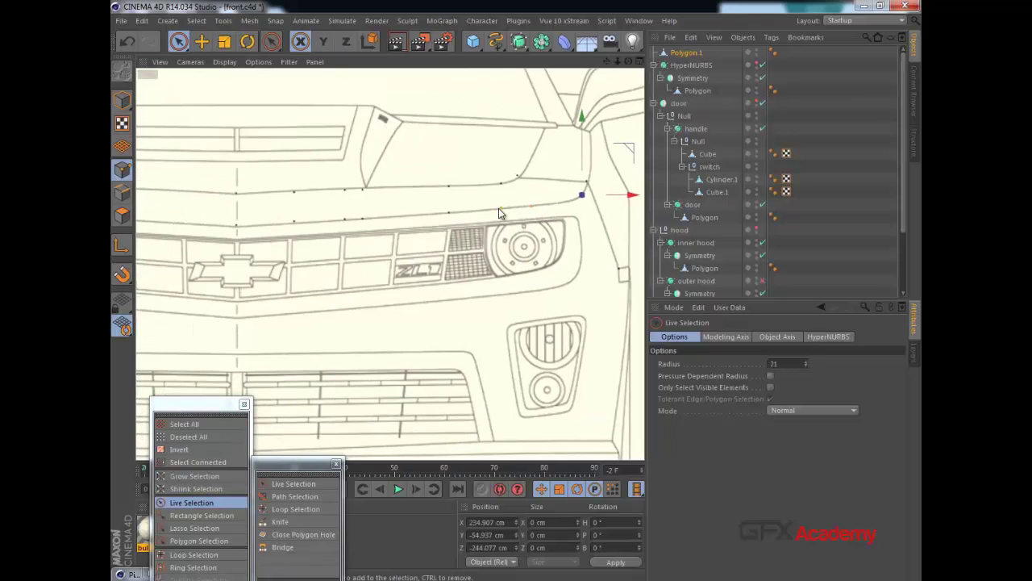
drag(277, 224, 223, 227)
drag(411, 144, 414, 154)
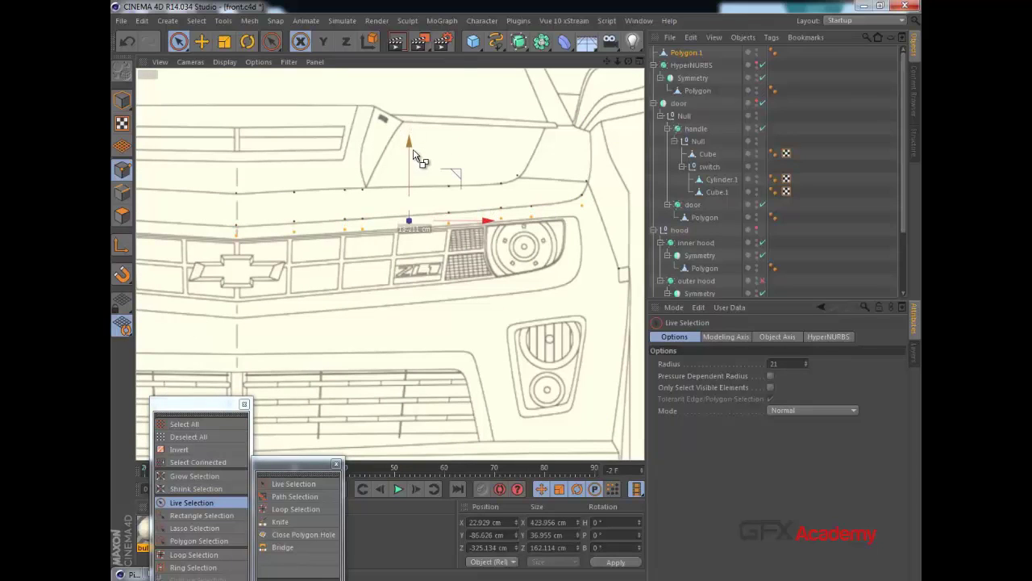
Move the duplicated row's outer point to the headlight opening's upper corner, at about X 231.8, Y -87.6 and Z -289.9 cm.
click(586, 221)
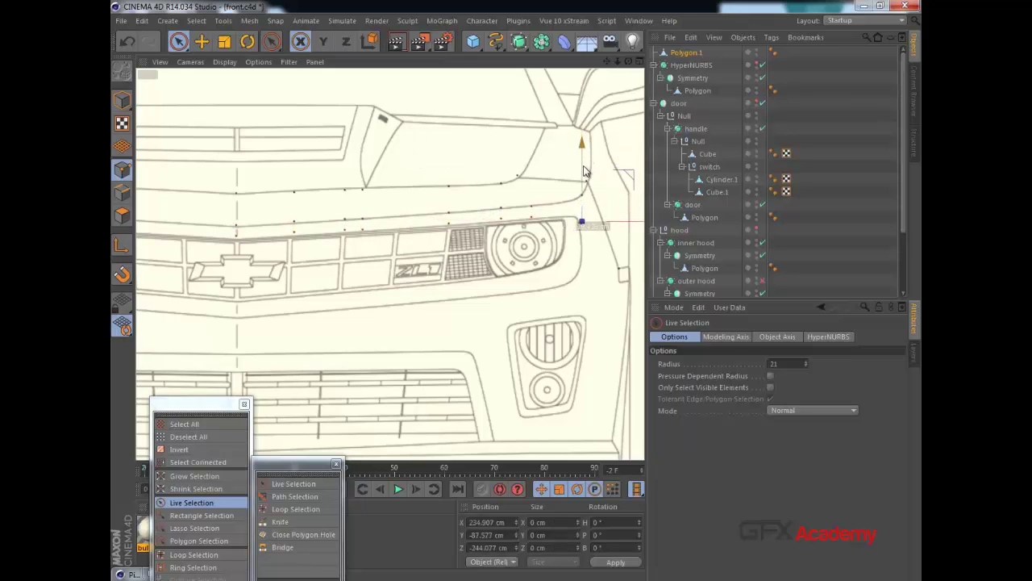
drag(623, 226, 621, 225)
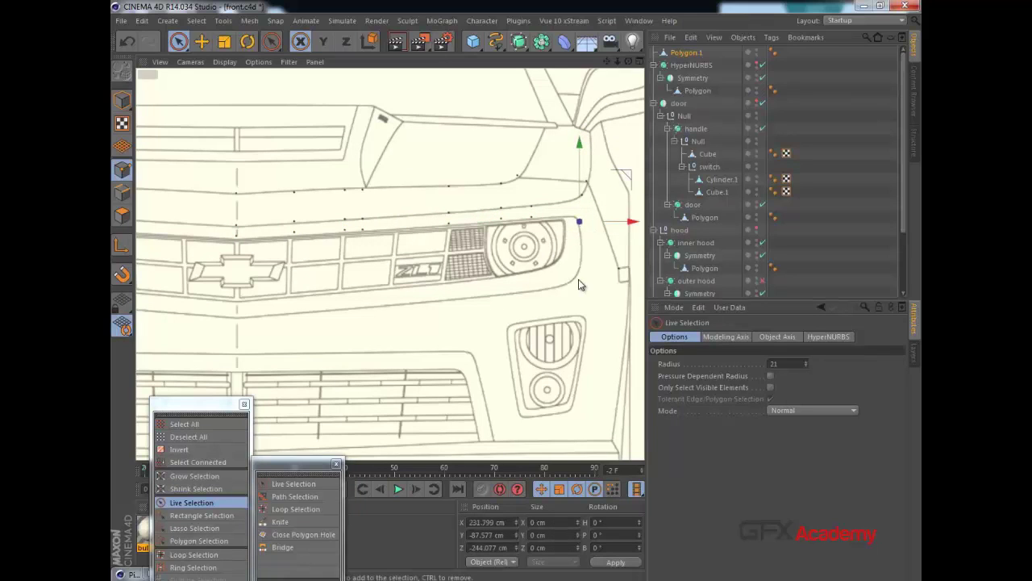
alt+middle_drag(579, 285, 556, 272)
middle_click(519, 232)
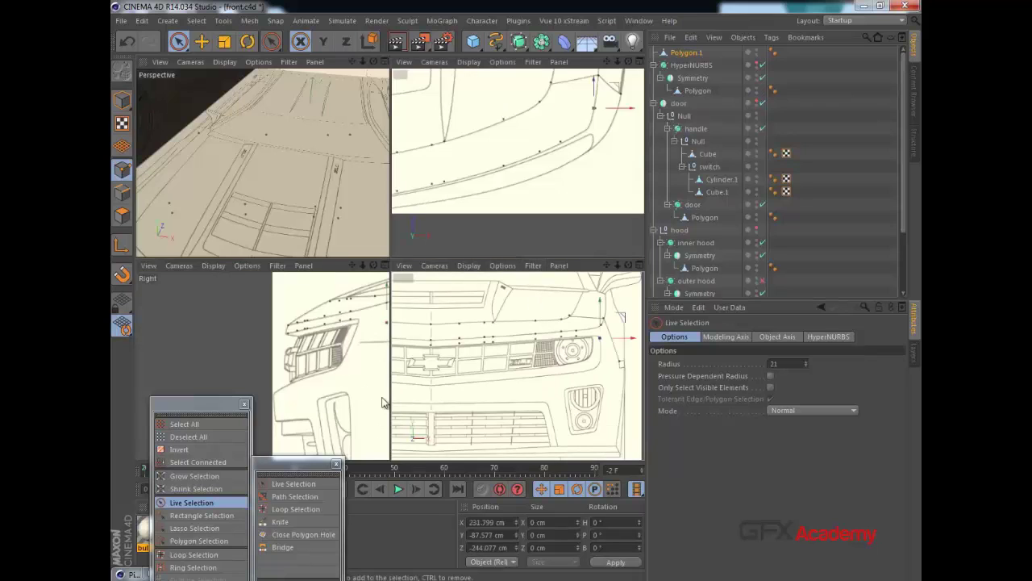
alt+middle_drag(348, 376, 307, 384)
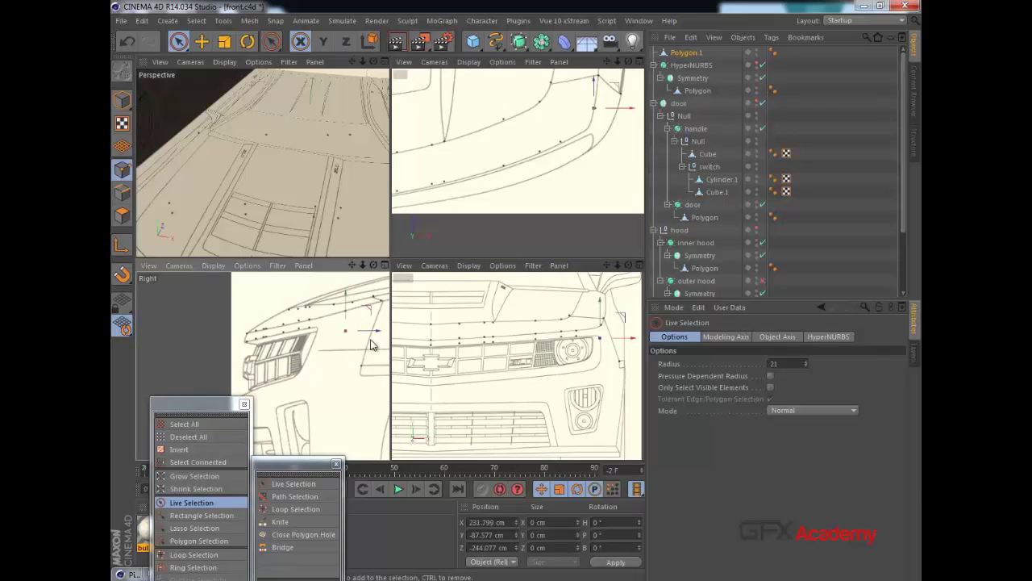
drag(369, 336, 341, 338)
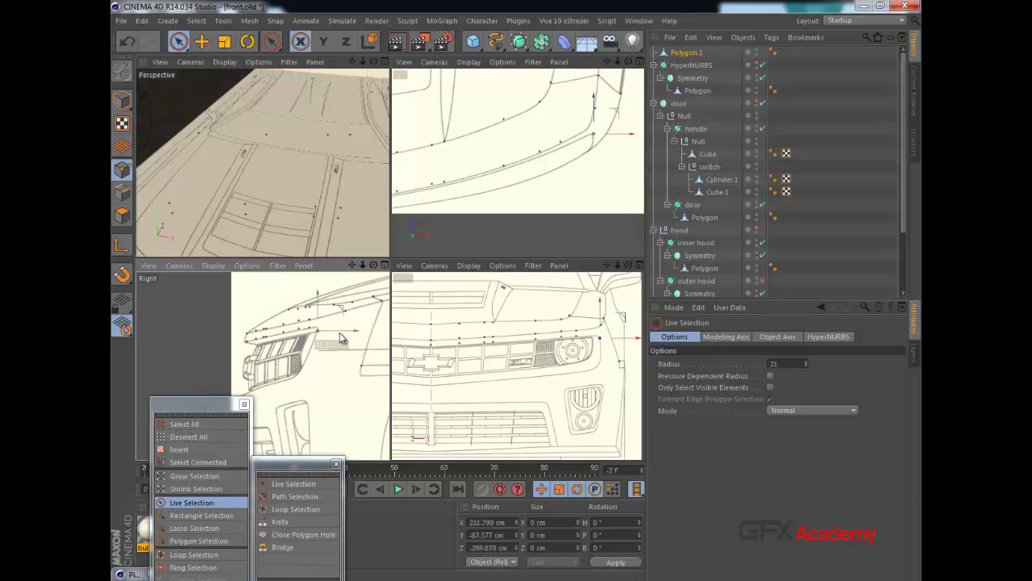
Duplicate the headlight's upper-corner point down along the headlight's outer edge to about X 221.7, Y -155.2 and Z -321.1 cm.
scroll(520, 343, down, 3)
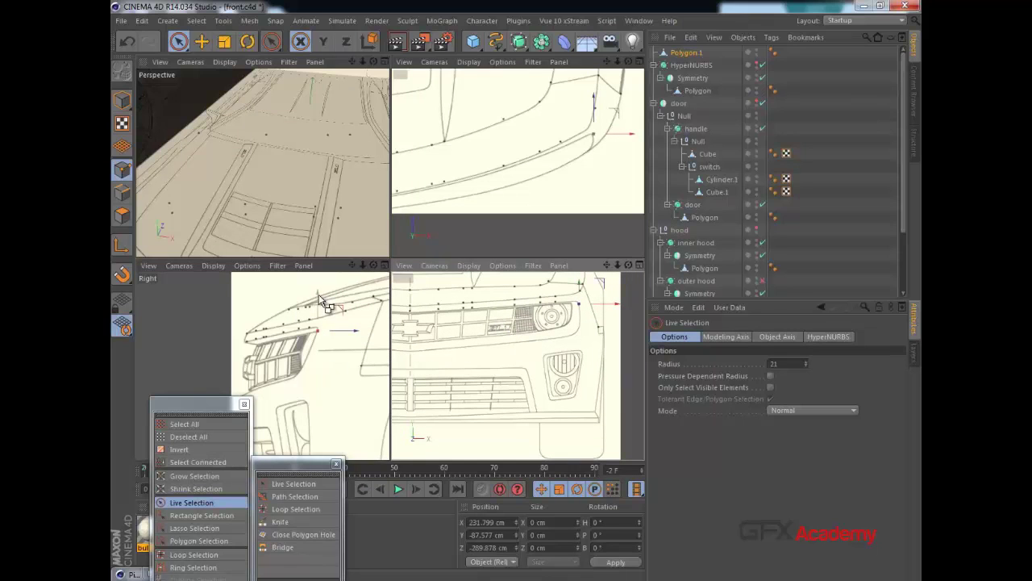
drag(319, 296, 319, 317)
drag(340, 351, 332, 353)
drag(309, 319, 299, 343)
drag(335, 372, 326, 373)
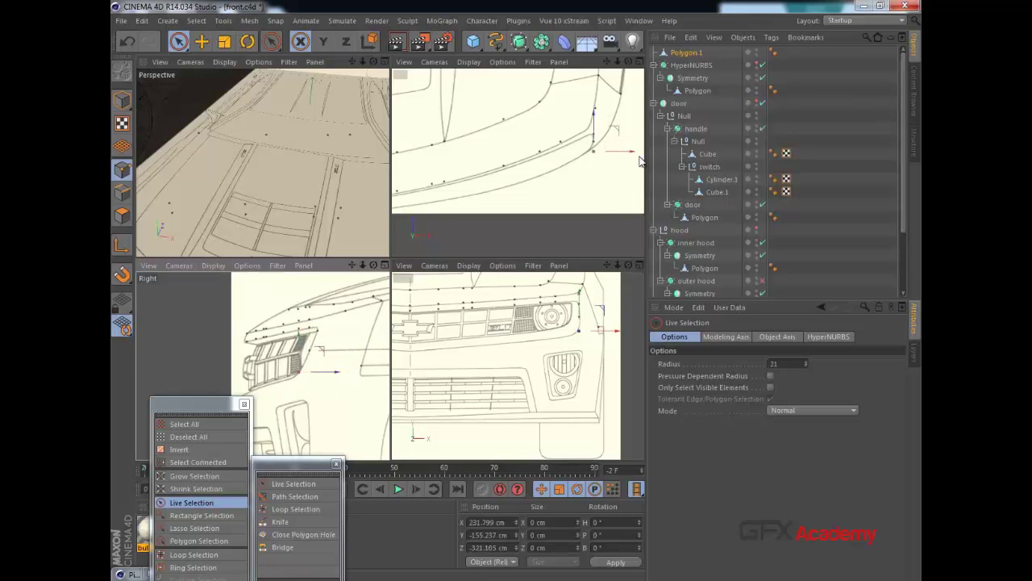
click(579, 286)
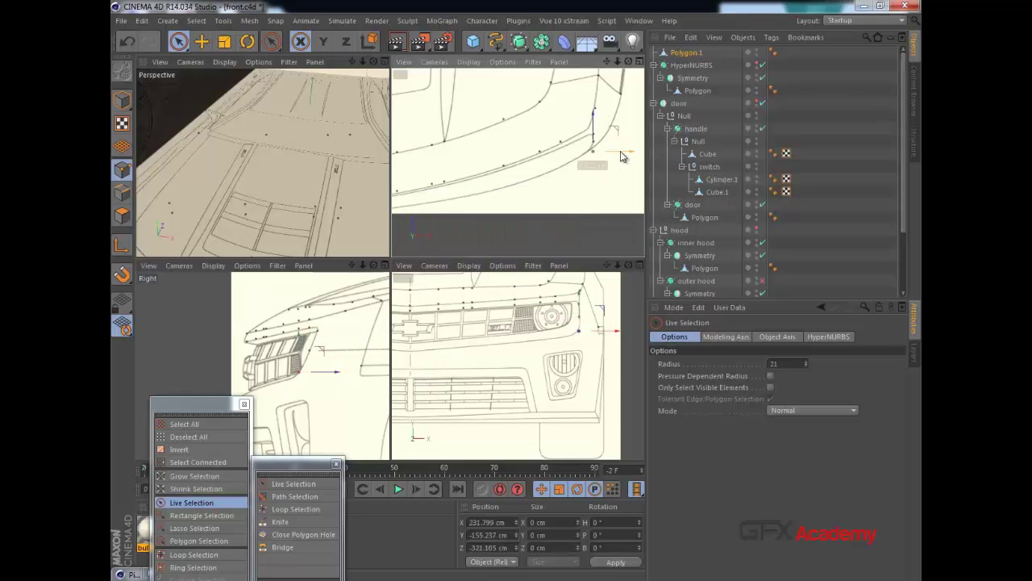
drag(622, 156, 618, 156)
Duplicate the point around the headlight's lower corner to about Y -172.9 cm, and again inward along the grille's lower edge to about X 120.7 cm.
alt+middle_drag(379, 371, 415, 332)
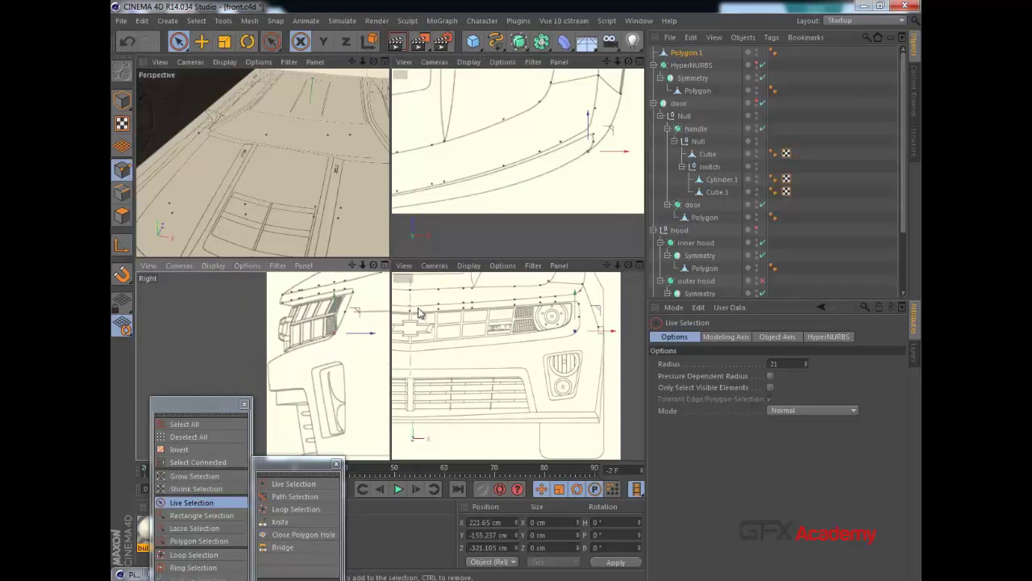
mouse_move(353, 336)
mouse_down()
mouse_move(346, 343)
mouse_move(337, 324)
mouse_up()
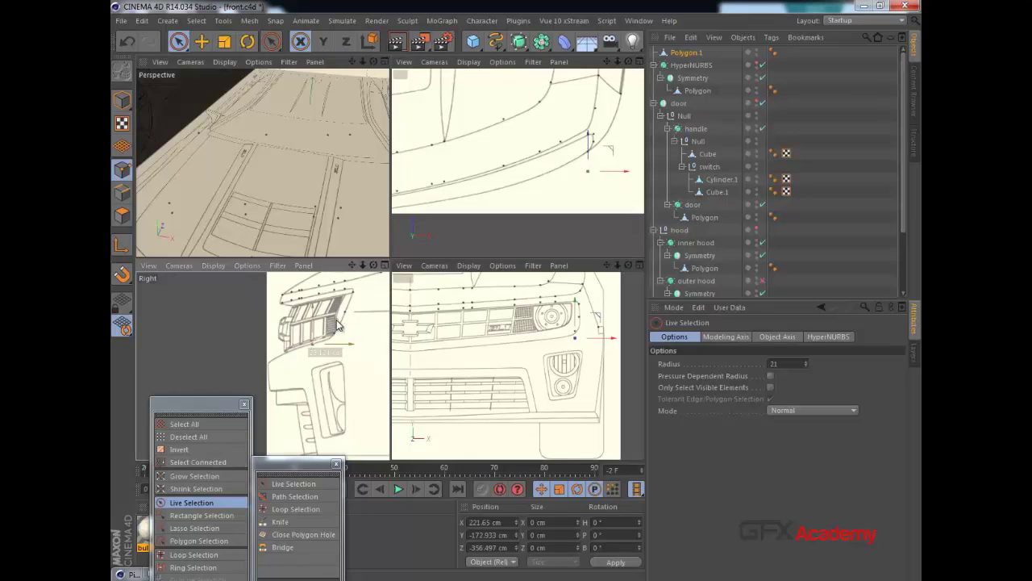
drag(598, 340, 538, 317)
drag(338, 347, 334, 352)
alt+middle_drag(307, 371, 339, 349)
Duplicate the lower-edge point to the bumper's nose on the car's centre line, at about X -188.4, Y -203.0 and Z -429.4 cm.
drag(364, 329, 322, 338)
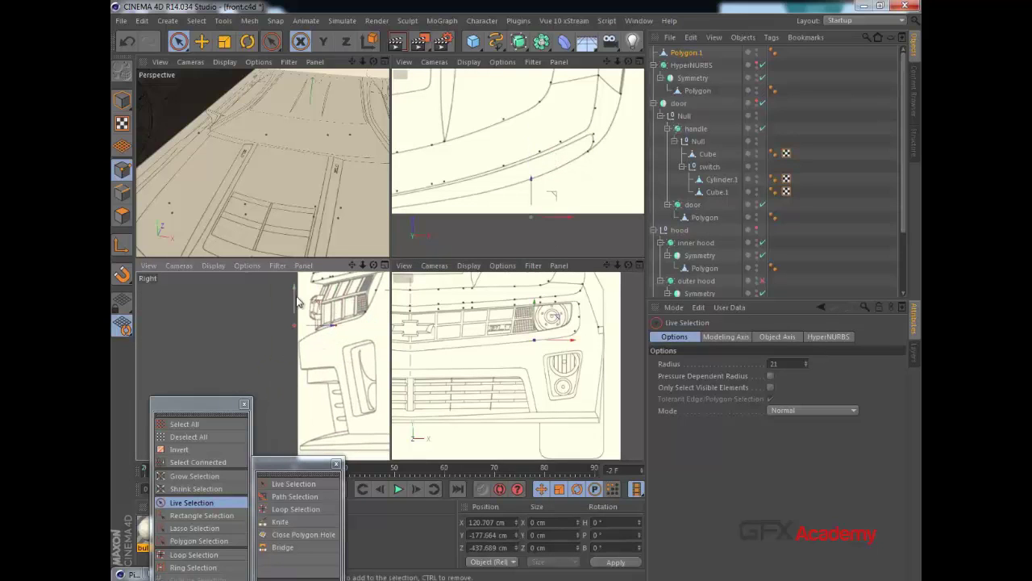
drag(295, 296, 294, 307)
drag(318, 343, 319, 344)
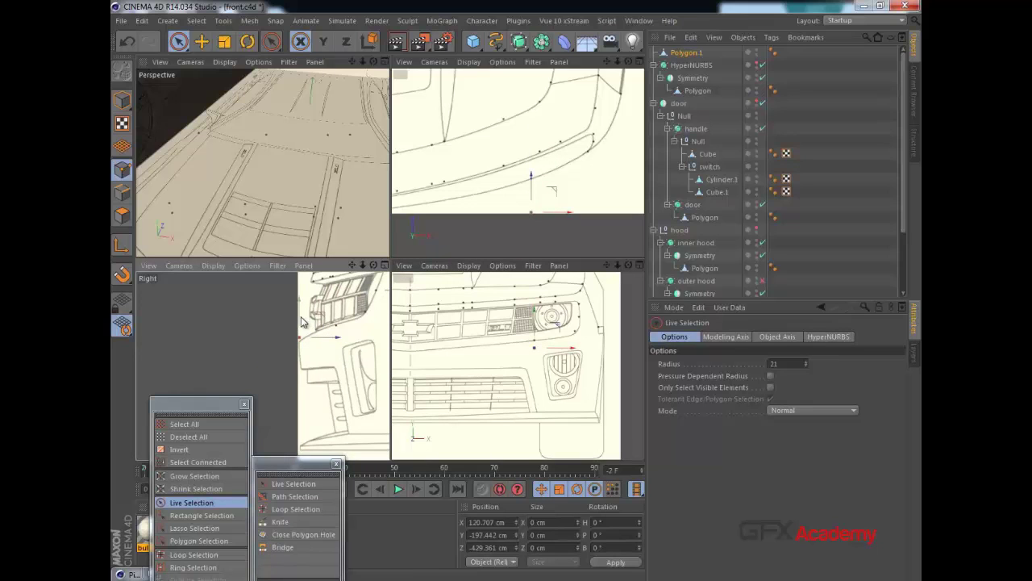
scroll(307, 347, up, 2)
drag(286, 462, 290, 476)
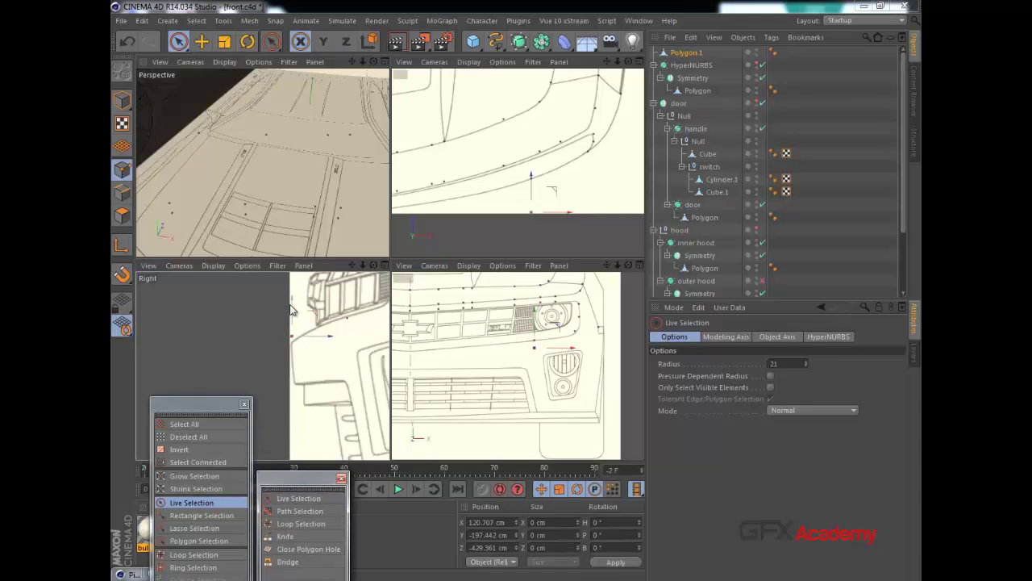
drag(292, 304, 292, 309)
drag(562, 357, 435, 370)
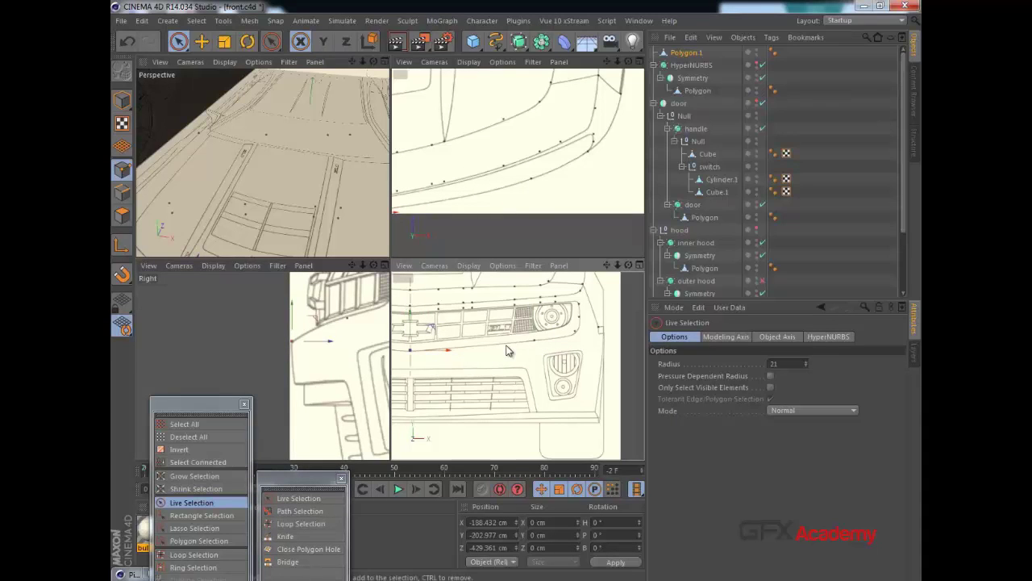
Select the inner points along the grille's upper edge in the front view and duplicate them down to its lower edge.
scroll(507, 350, down, 2)
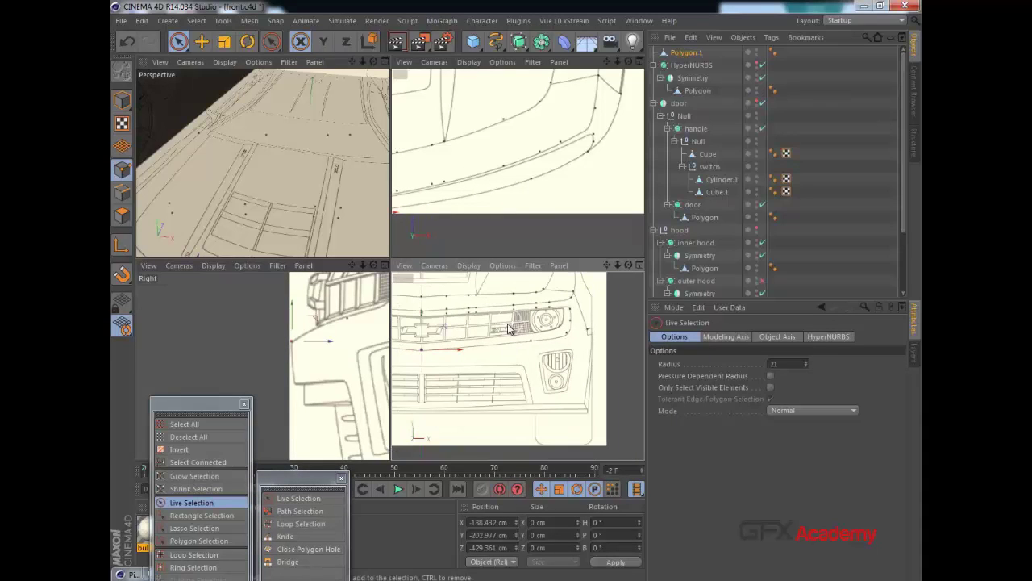
middle_click(507, 337)
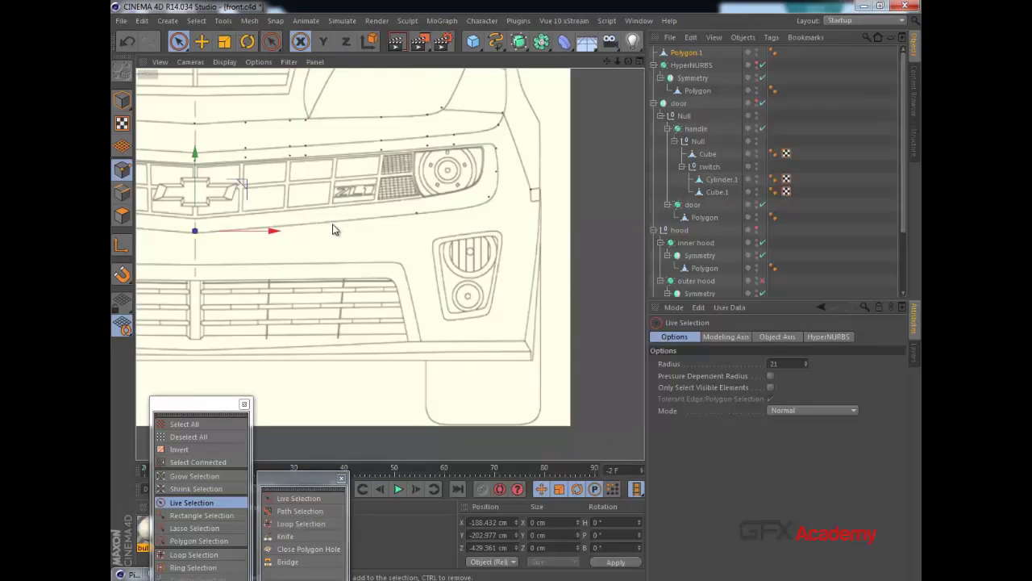
alt+middle_drag(332, 225, 426, 223)
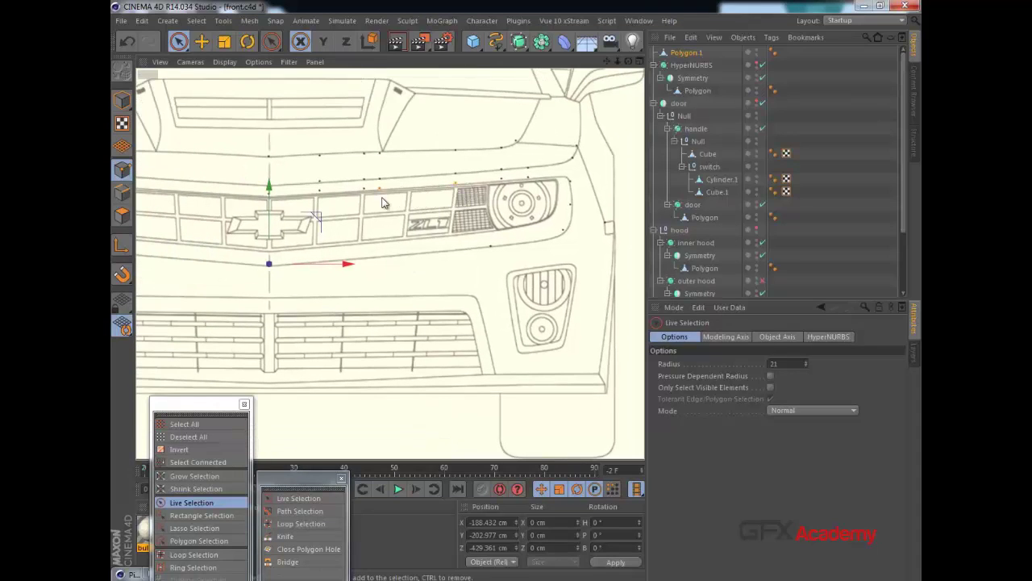
drag(320, 200, 318, 200)
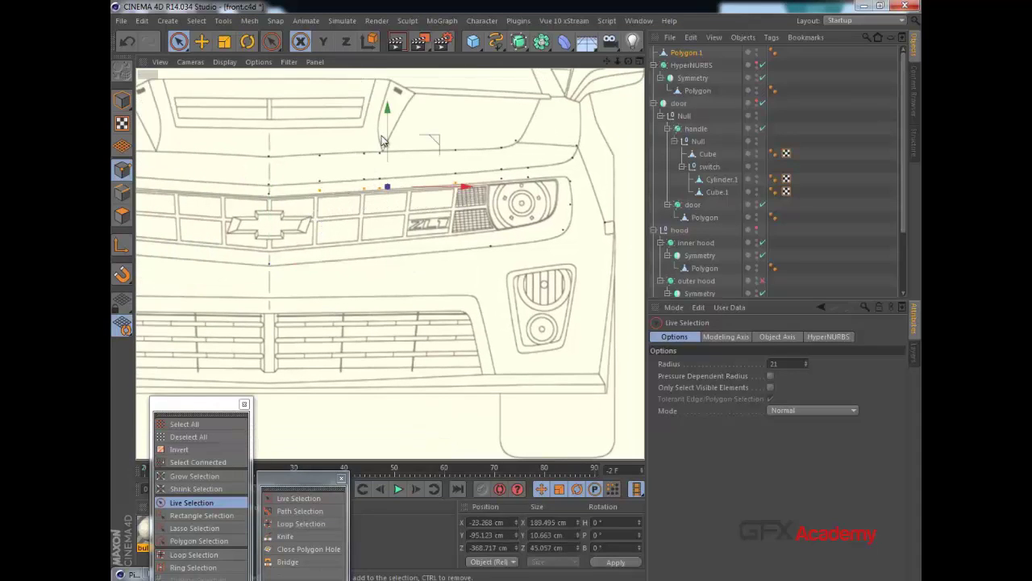
ctrl+drag(391, 120, 391, 184)
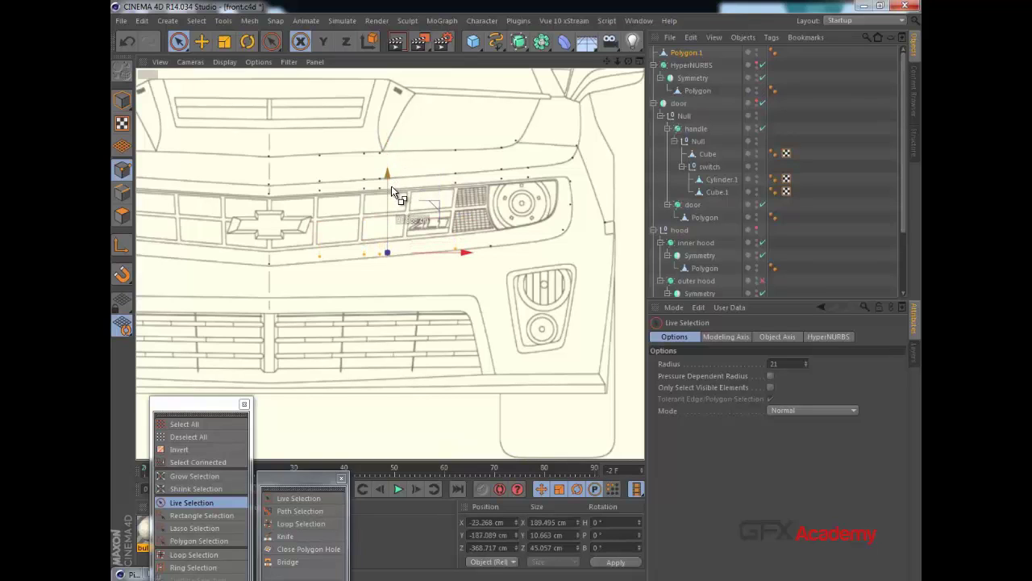
Move the duplicated point nearest the centre line onto the grille's lower edge in the front and side views.
click(319, 256)
drag(322, 207, 322, 209)
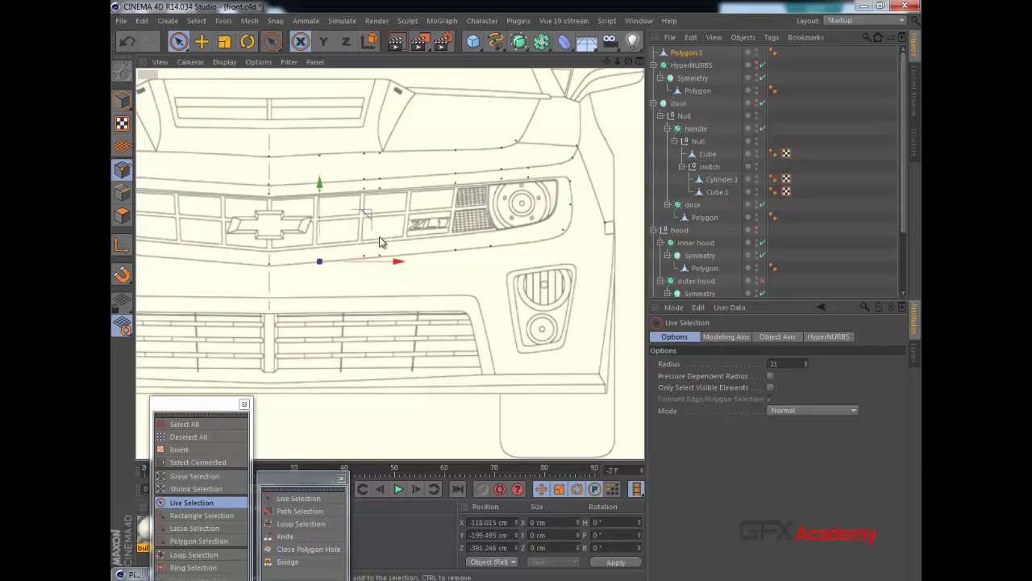
middle_click(381, 240)
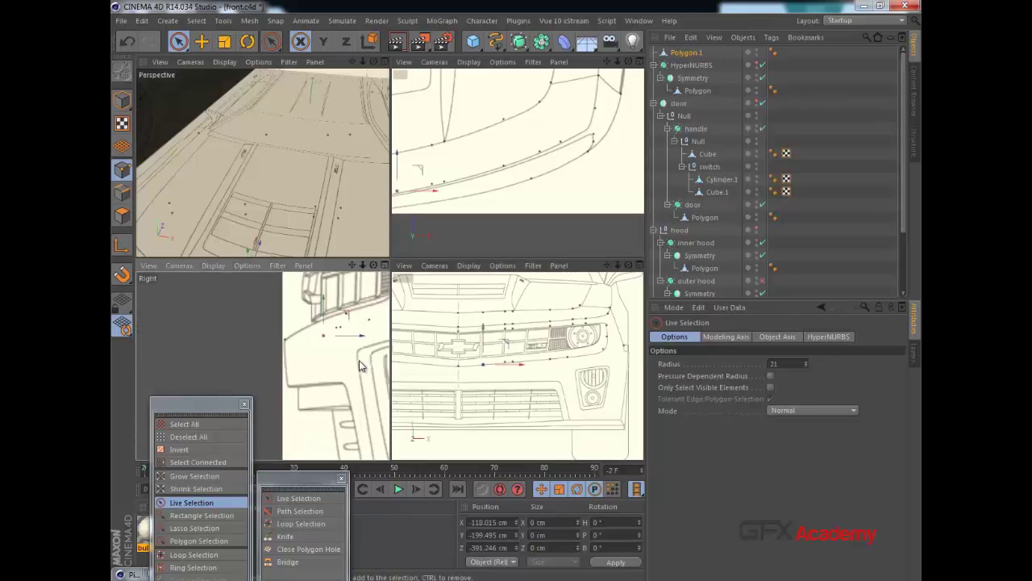
alt+middle_drag(346, 358, 316, 352)
alt+right_drag(316, 352, 323, 350)
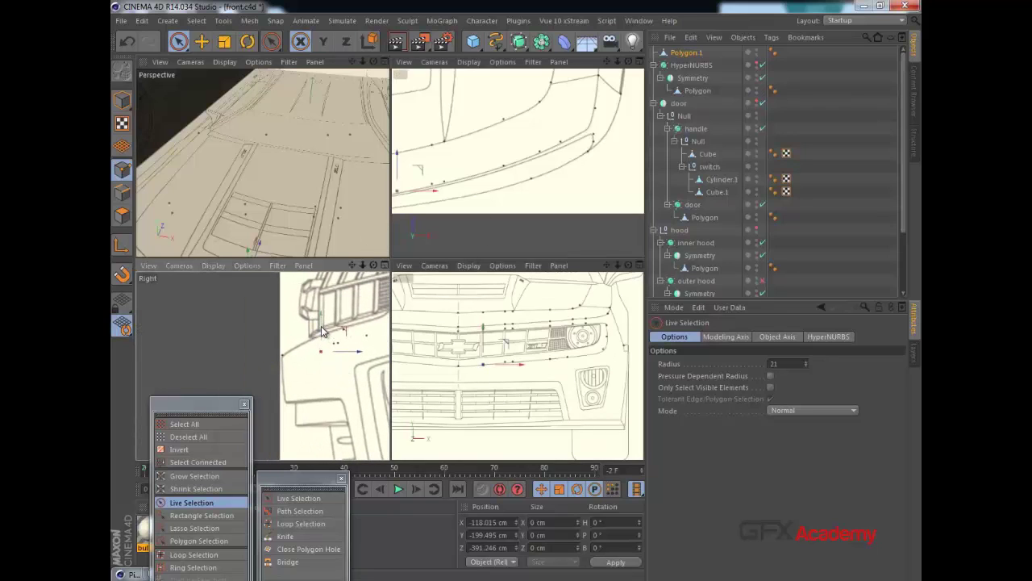
mouse_move(320, 328)
mouse_down()
mouse_move(313, 316)
mouse_move(321, 343)
mouse_move(355, 355)
mouse_move(333, 356)
mouse_move(353, 343)
mouse_move(318, 349)
mouse_up()
scroll(340, 348, up, 2)
Align the remaining duplicated points with the lower grille edge's side profile, placing the outermost at about Y -183.5 and Z -387.2 cm.
click(334, 342)
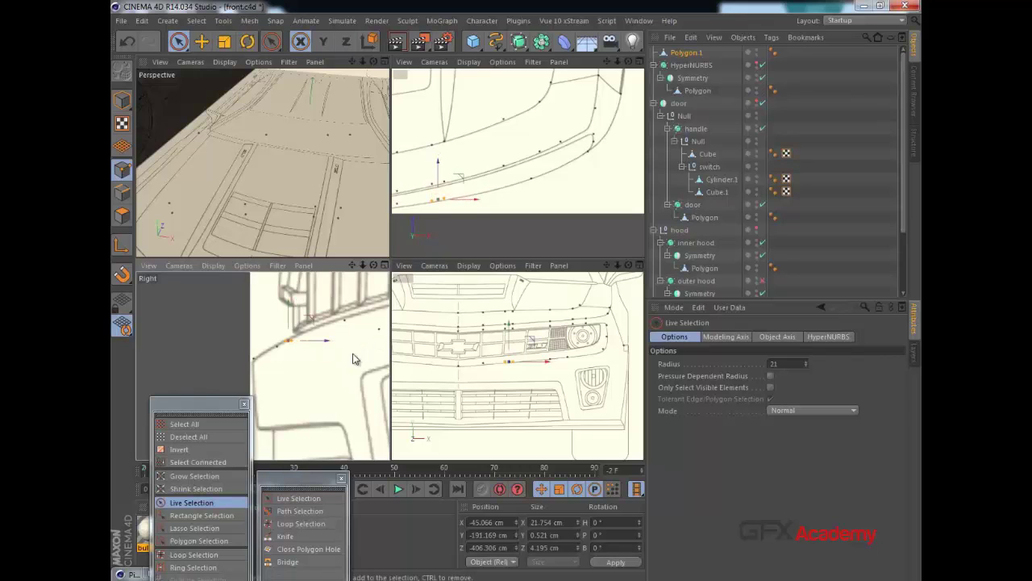
alt+middle_drag(355, 352, 324, 364)
click(347, 342)
drag(376, 350, 297, 349)
drag(507, 166, 507, 163)
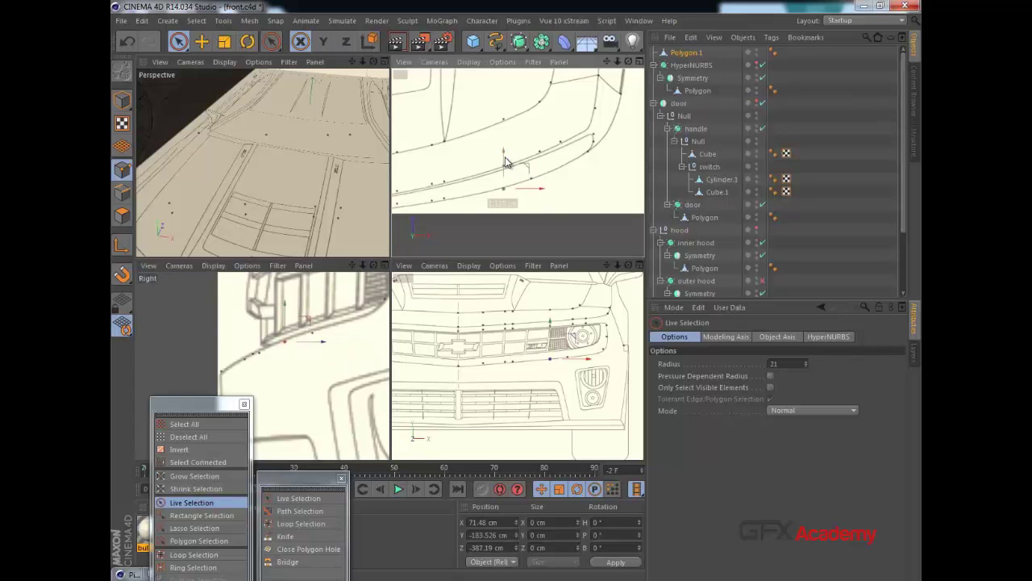
Duplicate the bumper's centre nose point down to the edge above the lower grille, at about Y -247.4 and Z -426.1 cm.
alt+middle_drag(359, 351, 328, 321)
middle_click(331, 327)
scroll(417, 332, down, 5)
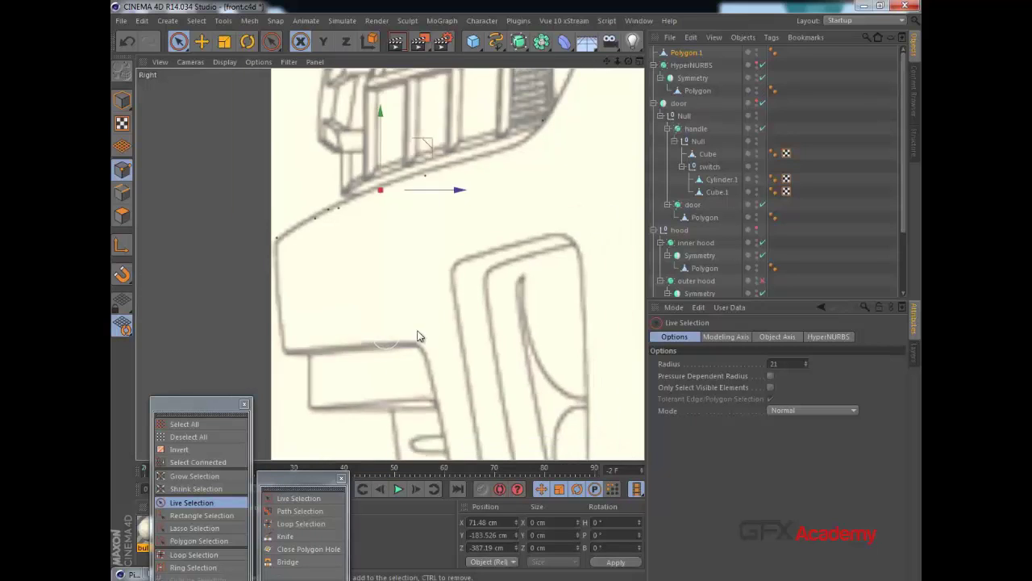
alt+middle_drag(481, 324, 473, 280)
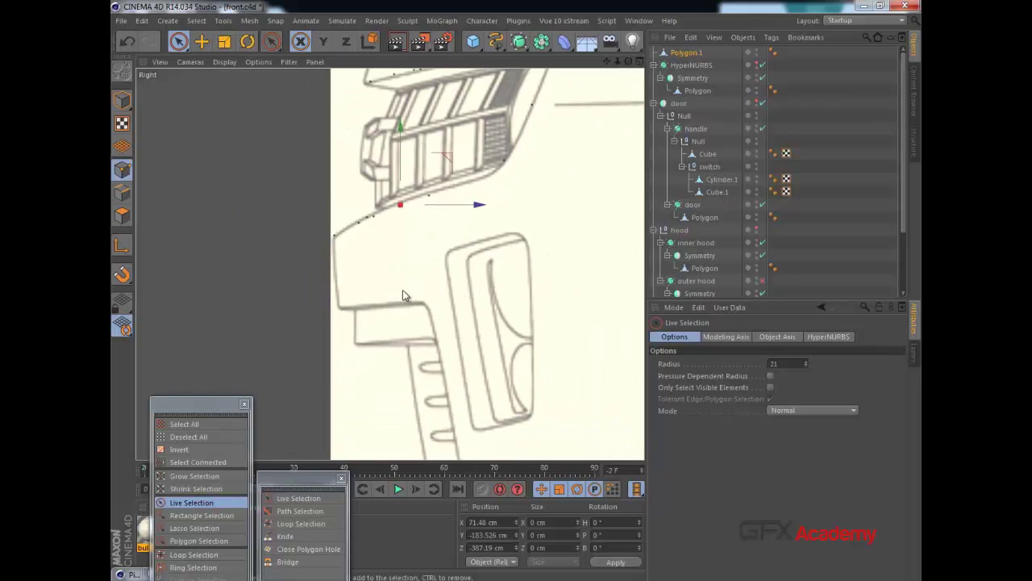
click(337, 240)
ctrl+drag(335, 169, 347, 239)
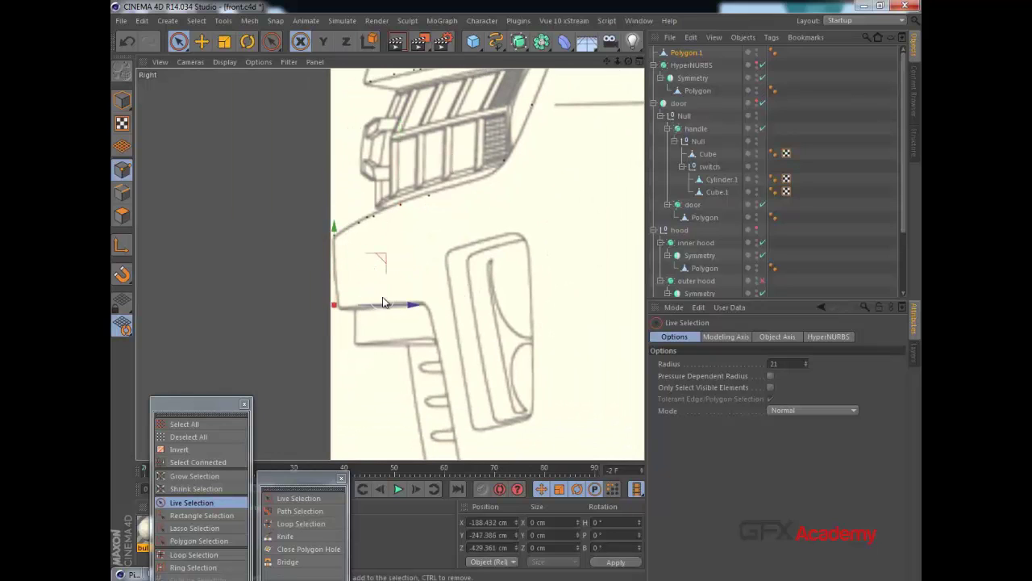
drag(387, 304, 393, 304)
middle_click(394, 302)
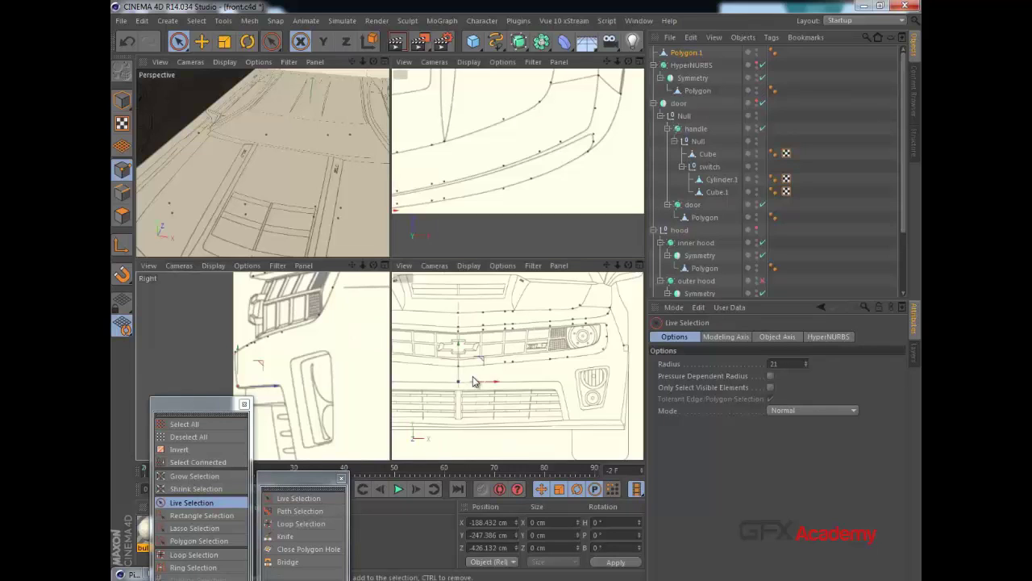
Duplicate the new centre point outward to the lower grille's upper corner, at about X 96.9 and Z -375.4 cm.
alt+middle_drag(473, 377, 477, 335)
drag(516, 348, 595, 355)
drag(518, 175, 514, 146)
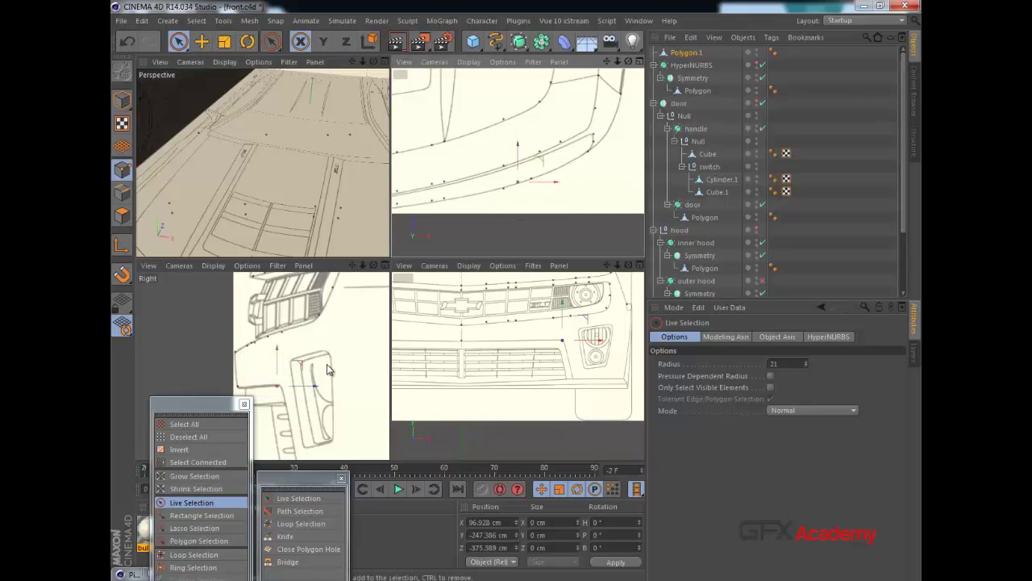
Duplicate the corner point down the lower grille's side edge to about X 109.5, Y -283.4 cm, and again to the bottom corner at Y -353.1 cm.
alt+middle_drag(327, 362, 356, 321)
drag(305, 315, 345, 379)
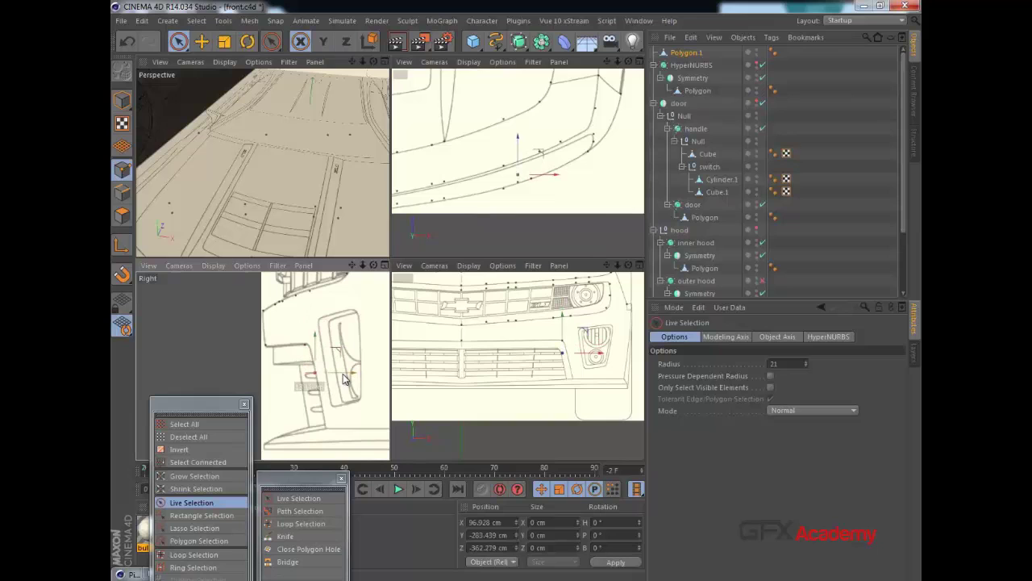
drag(589, 353, 593, 354)
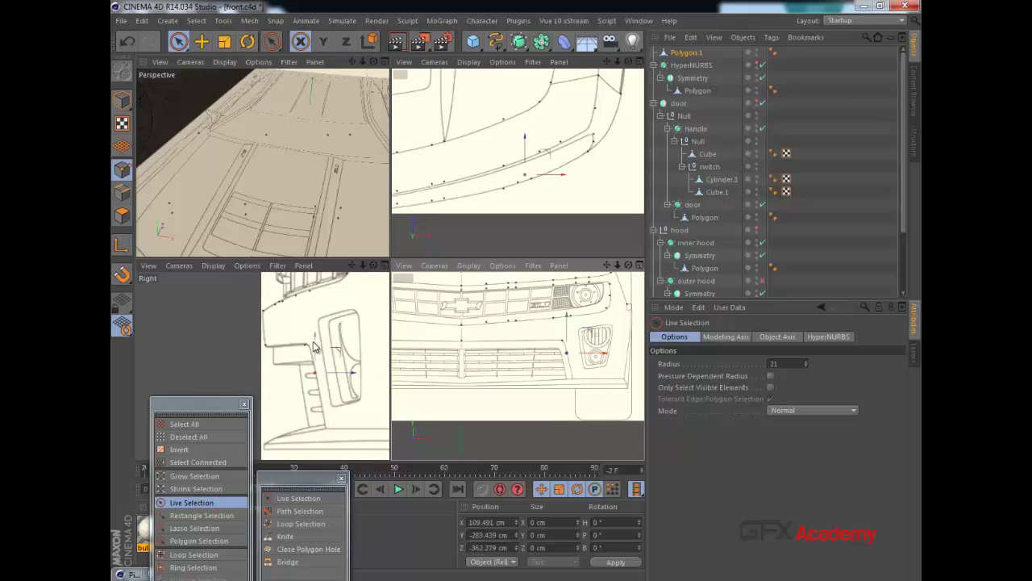
drag(314, 339, 329, 402)
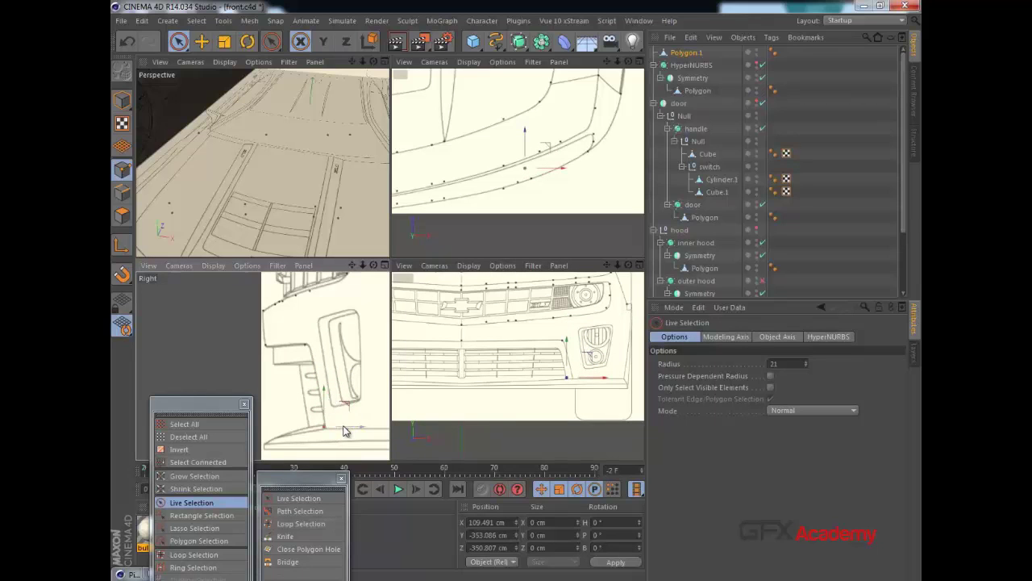
Duplicate the bottom corner point to the bumper's side at about X 269.2, Z -261.3 cm, and again back to the wheel arch at Z -168.7 cm.
drag(589, 380, 649, 387)
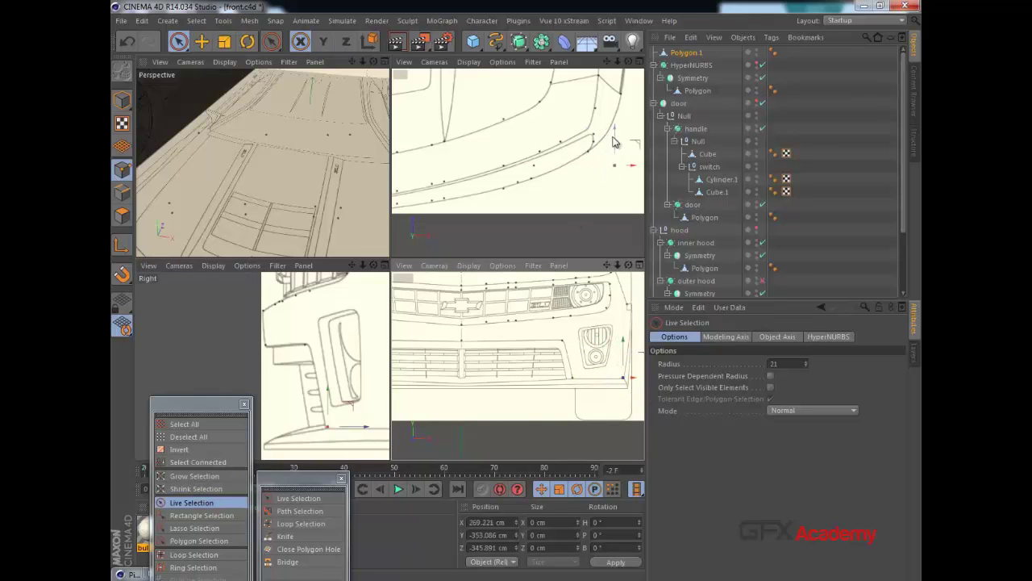
drag(613, 135, 608, 98)
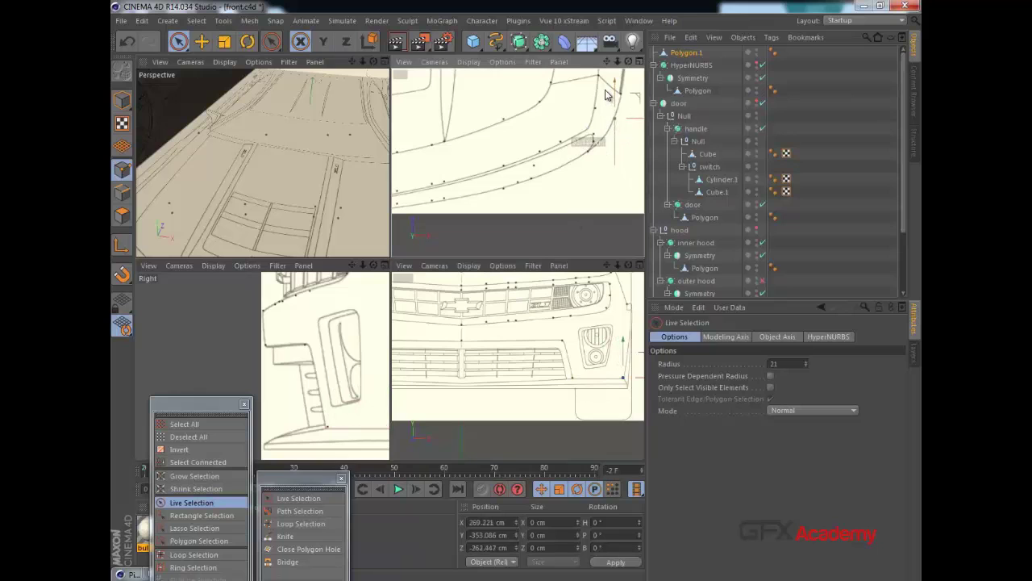
alt+middle_drag(376, 403, 304, 336)
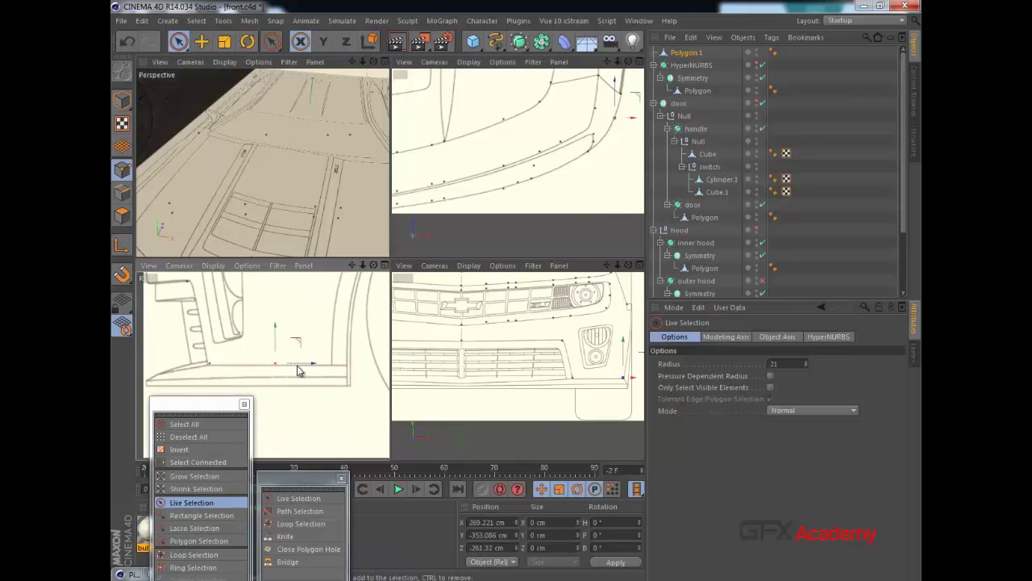
drag(312, 372, 374, 365)
alt+middle_drag(545, 370, 498, 374)
alt+middle_drag(604, 161, 581, 205)
alt+middle_drag(352, 375, 342, 389)
scroll(360, 339, down, 4)
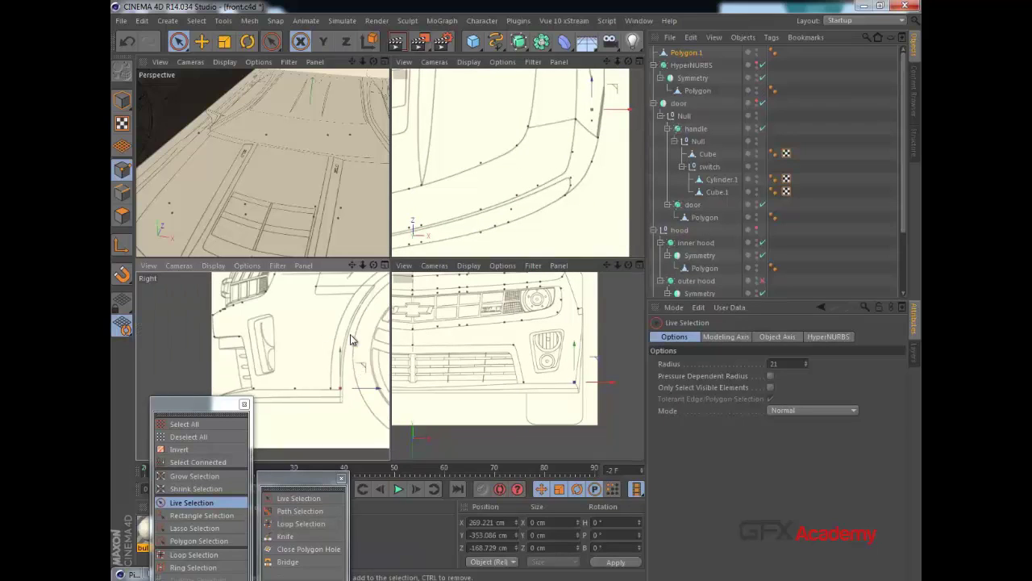
Duplicate the bottom wheel-arch point repeatedly up along the arch's front curve to the fender line in the side view.
mouse_move(352, 337)
alt+middle_down()
mouse_move(328, 401)
mouse_move(341, 406)
mouse_move(343, 352)
alt+middle_up()
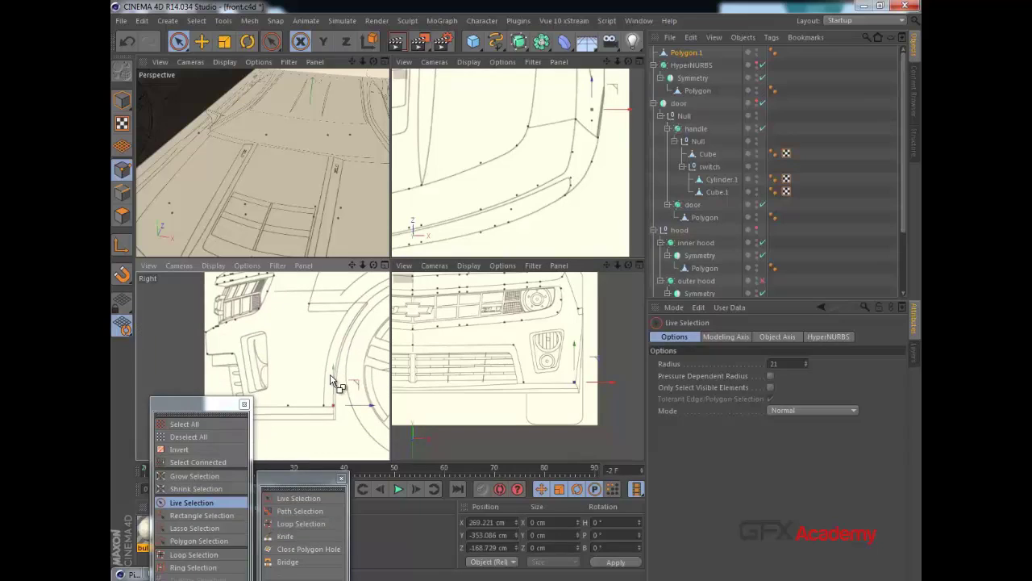
ctrl+drag(331, 374, 335, 364)
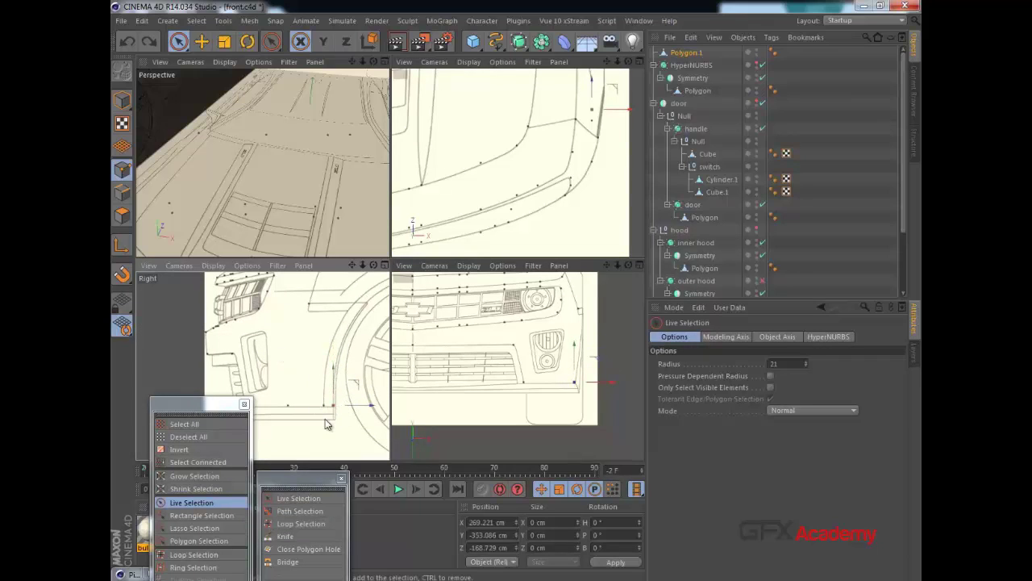
key(ctrl+z)
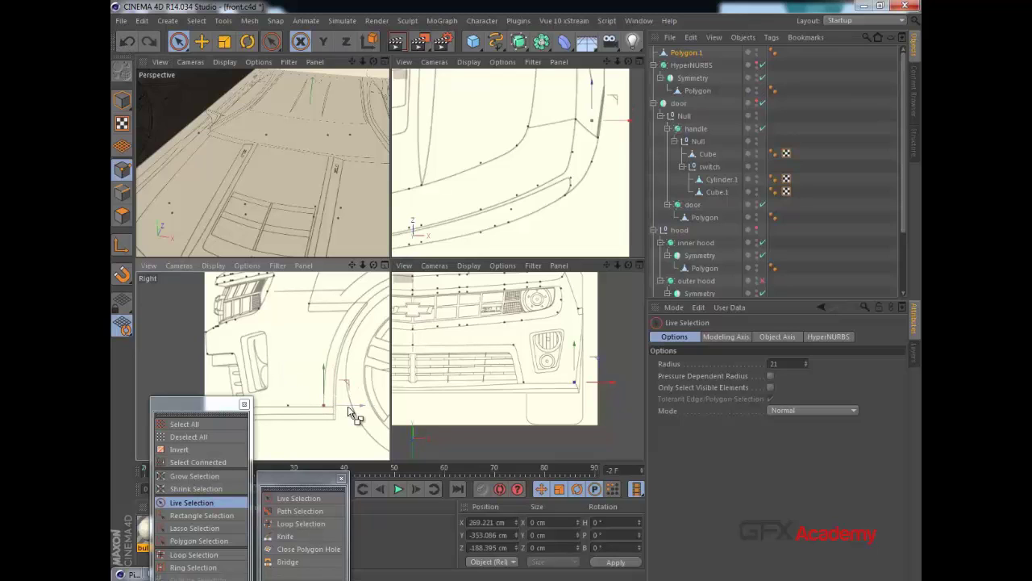
ctrl+drag(348, 409, 386, 283)
click(330, 409)
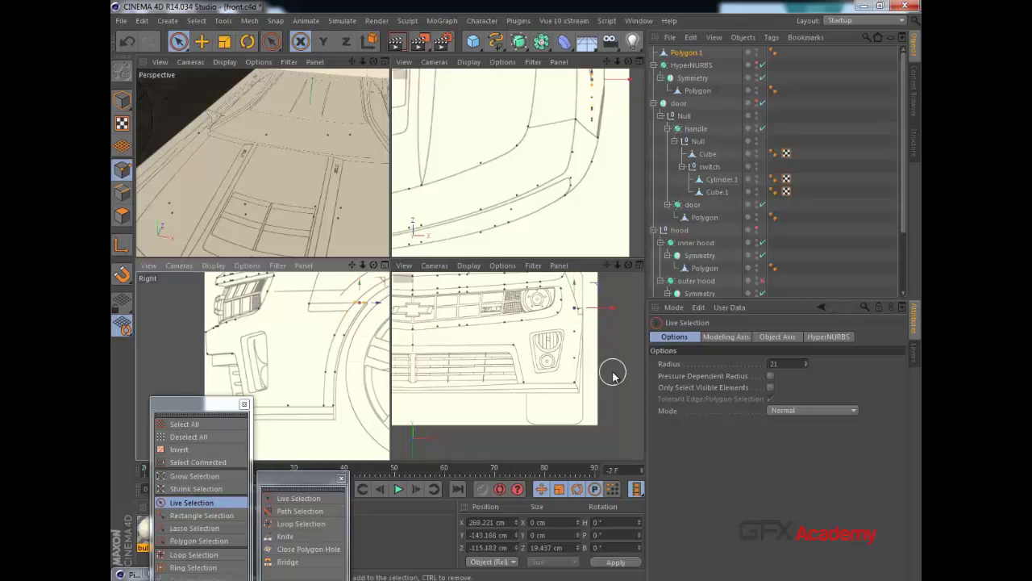
Shift the wheel-arch points outward to about X 291.2 cm to follow the bumper's side outline in the front view.
alt+middle_drag(600, 349, 587, 367)
scroll(585, 344, up, 3)
drag(549, 385, 549, 382)
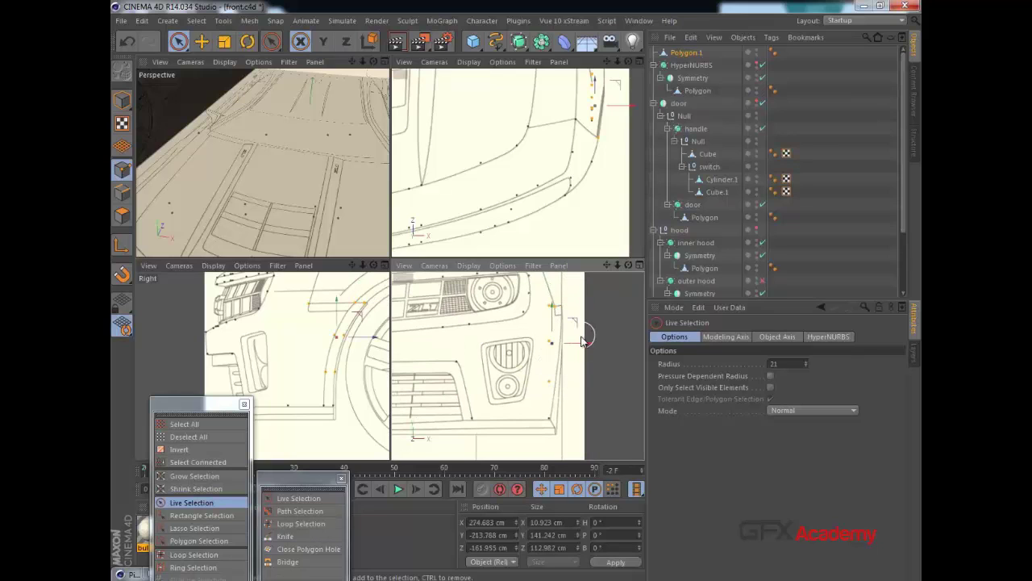
drag(574, 342, 590, 343)
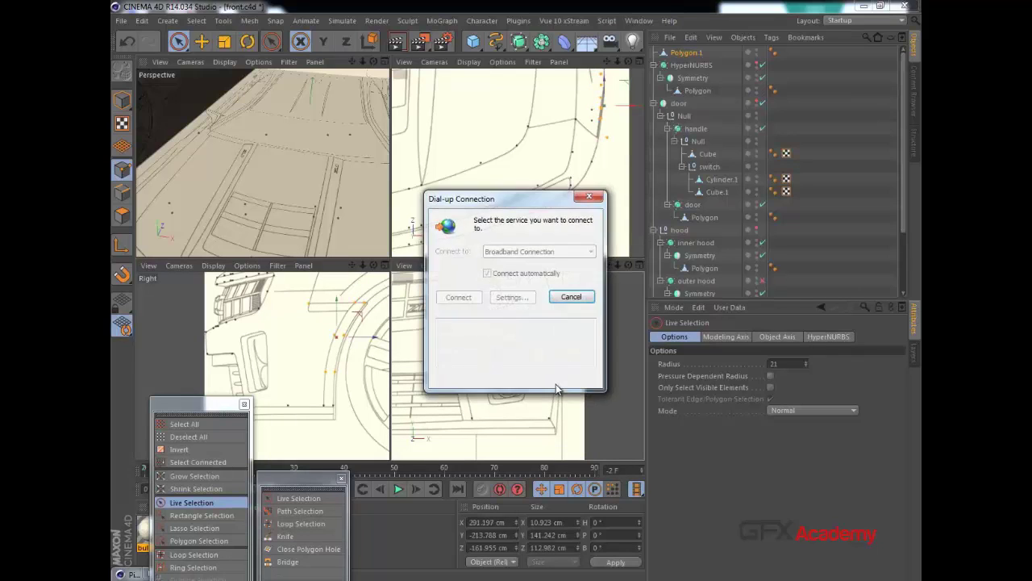
click(579, 291)
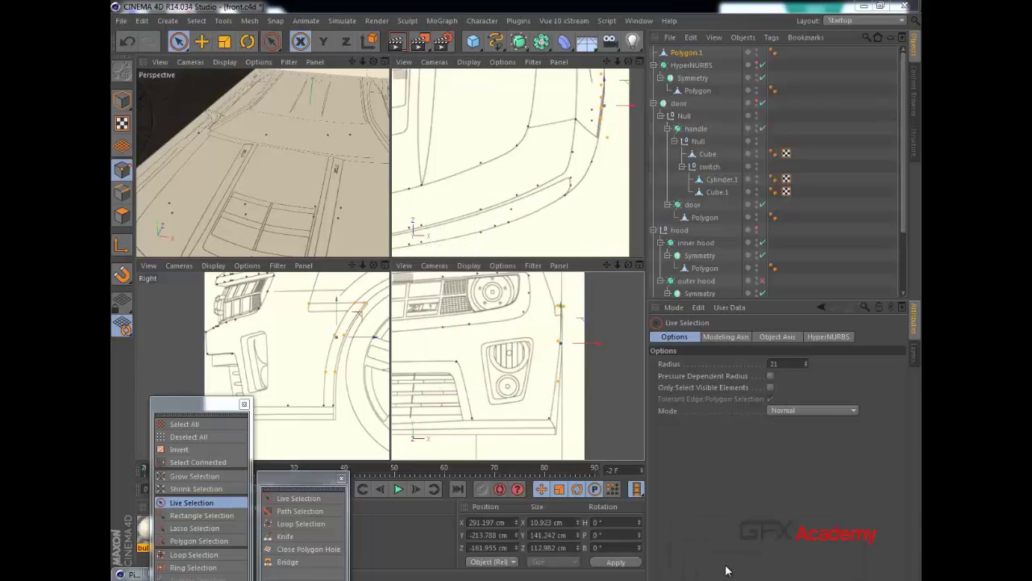
Align the wheel-arch point pairs with the front blueprint's side outline, moving the upper pair inward to about X 279.1 cm.
scroll(575, 345, up, 3)
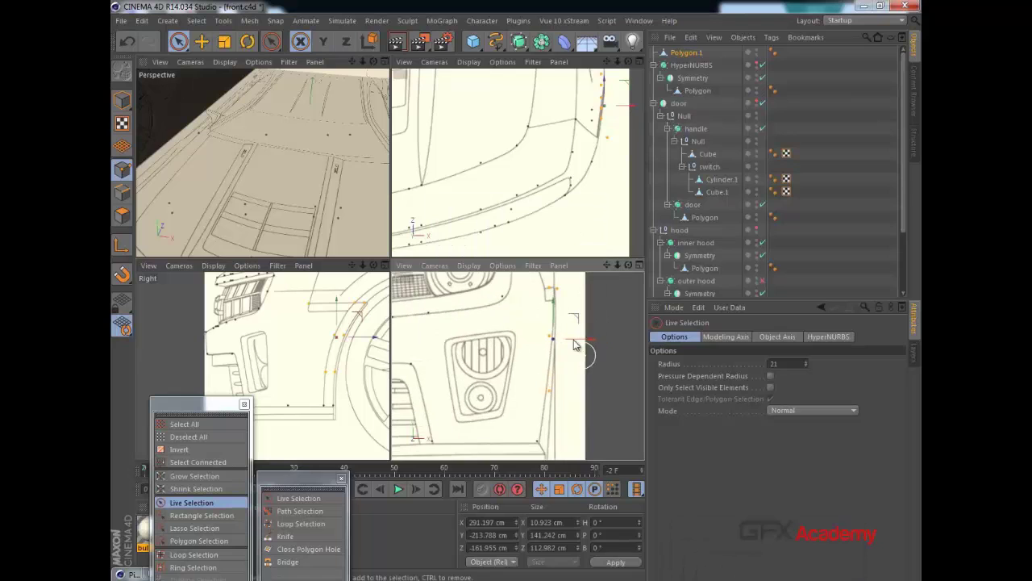
drag(575, 340, 582, 338)
click(593, 356)
click(553, 339)
click(552, 392)
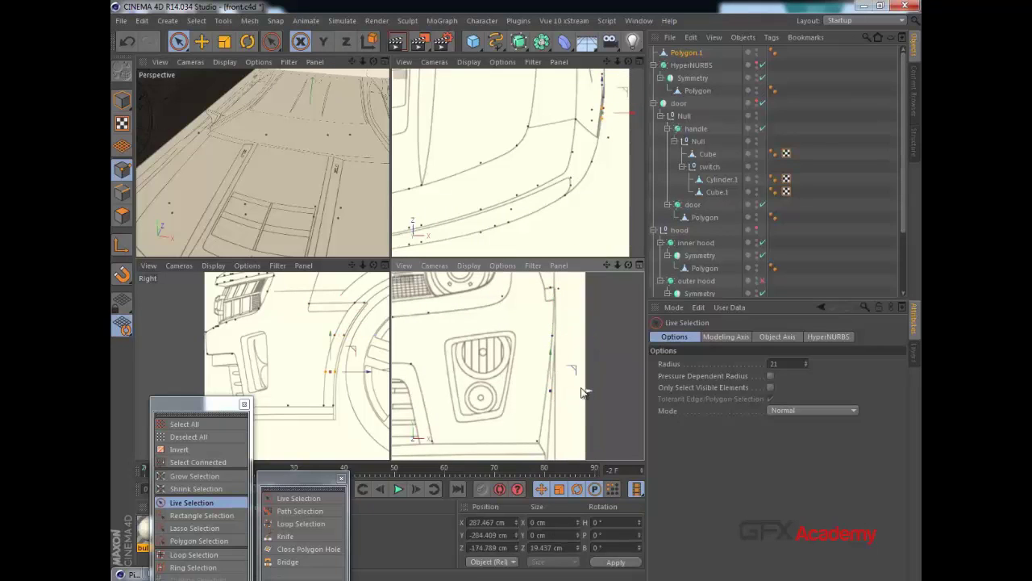
drag(582, 391, 576, 391)
click(556, 290)
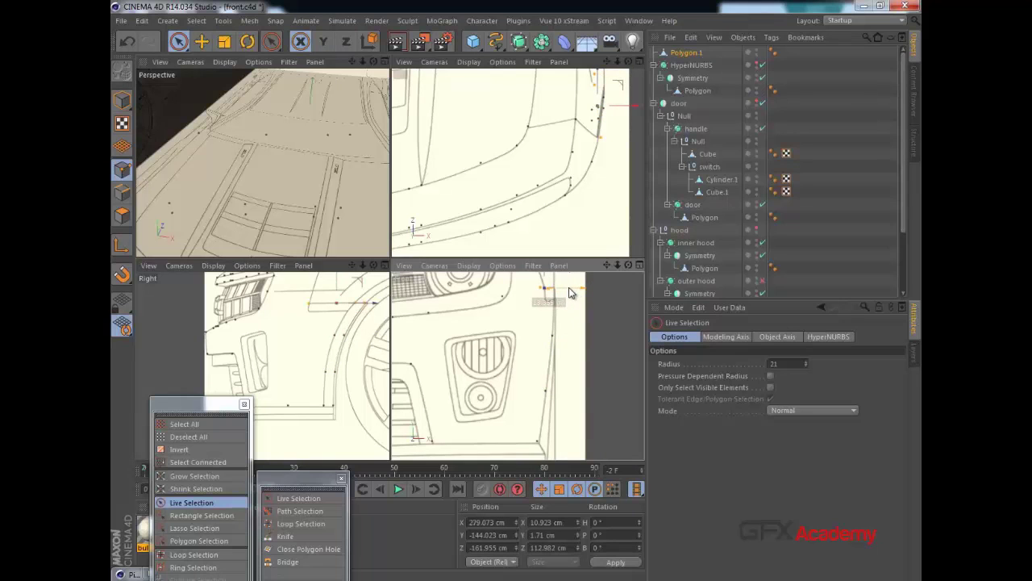
Adjust the upper pair's front point in the top view to about X 278.9 cm on the bumper's side outline.
alt+middle_drag(350, 345, 342, 405)
alt+middle_drag(566, 192, 557, 222)
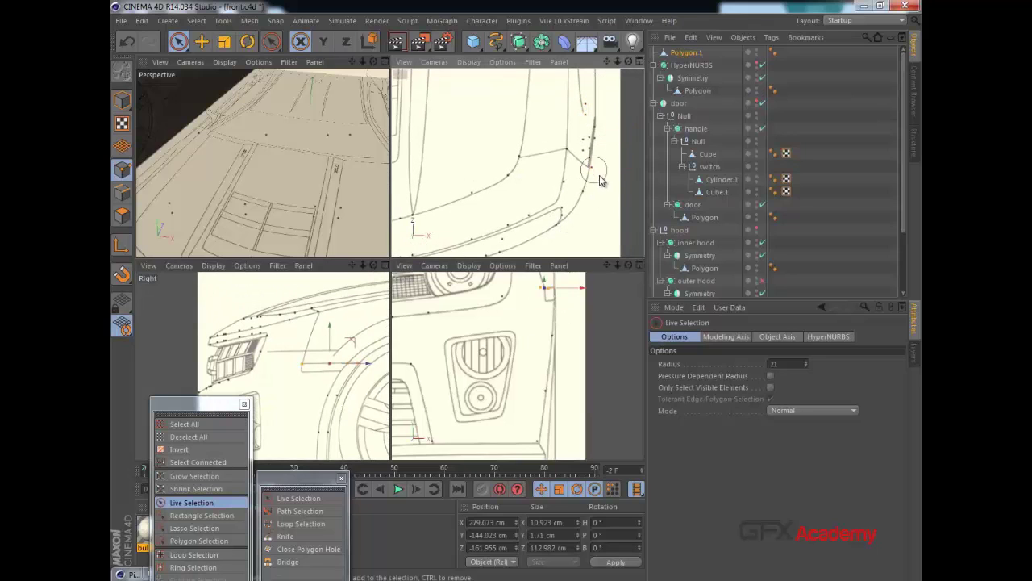
click(595, 171)
drag(620, 168, 617, 168)
Duplicate the lower grille's upper corner point to the fog light recess's upper inner corner, at about Z -357.1 cm.
alt+middle_drag(364, 362, 353, 311)
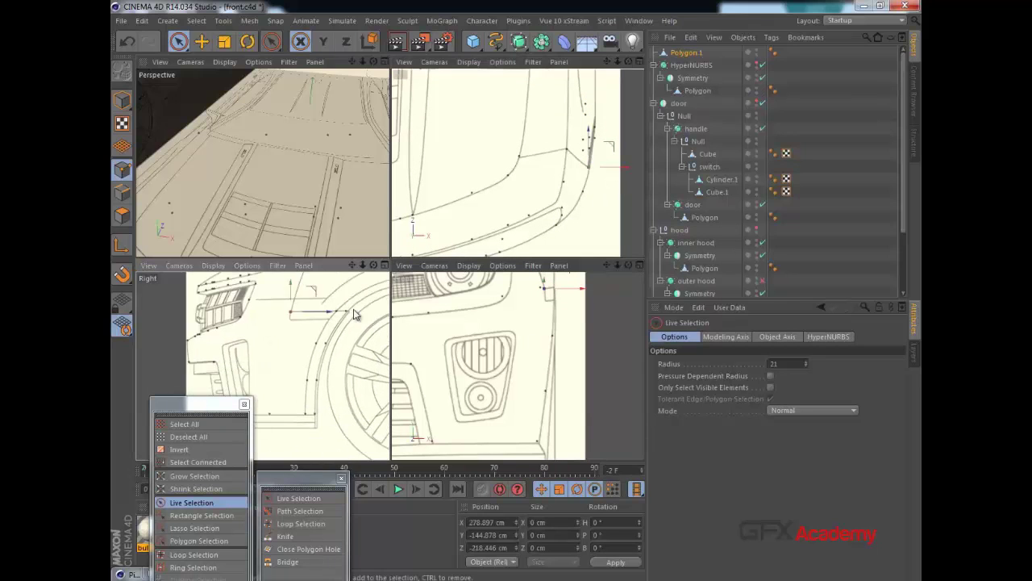
scroll(372, 376, down, 3)
alt+middle_drag(309, 358, 376, 333)
scroll(353, 341, up, 3)
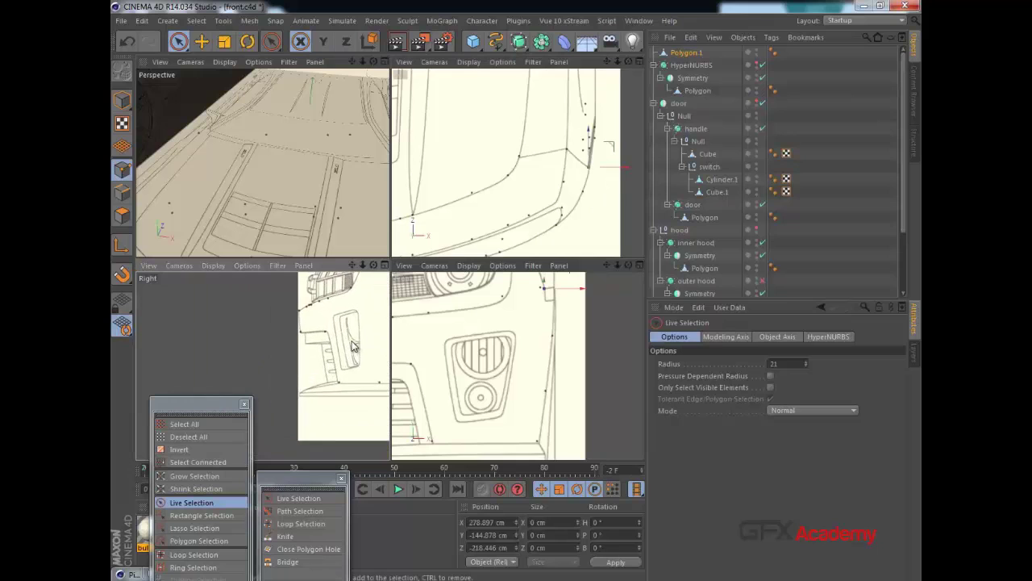
alt+middle_drag(353, 341, 334, 356)
click(305, 345)
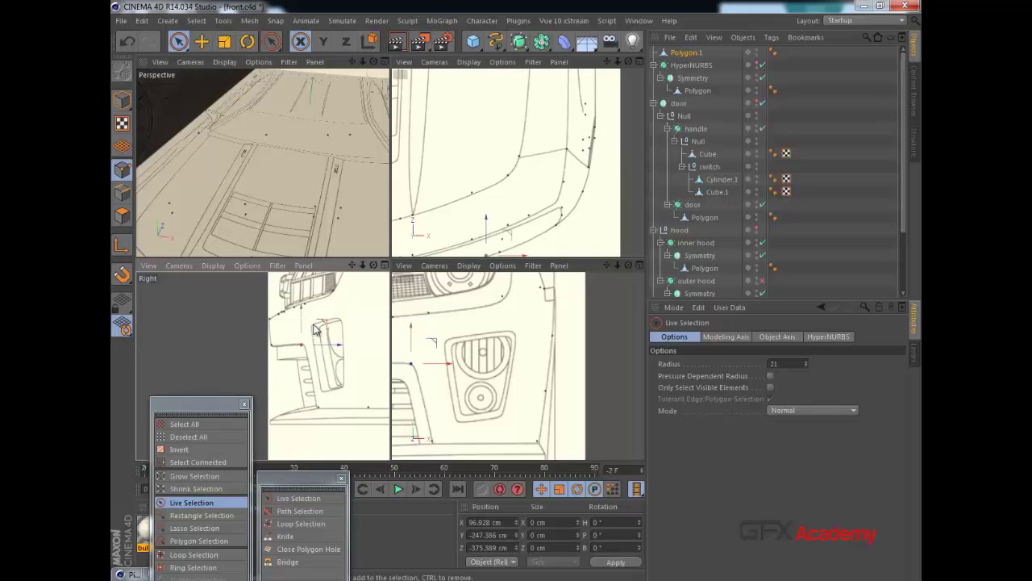
drag(324, 321, 336, 300)
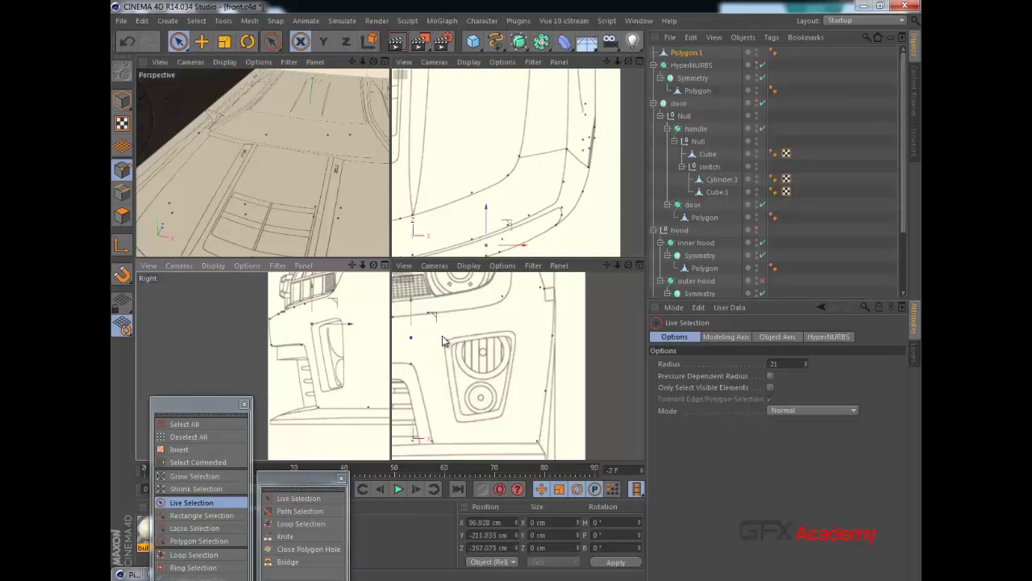
drag(436, 337, 447, 316)
Duplicate the corner point to the recess's lower inner corner at about X 160.1, Y -328.7 cm, and across to the lower outer corner at X 219.0, Y -321.8 cm.
drag(470, 350, 480, 398)
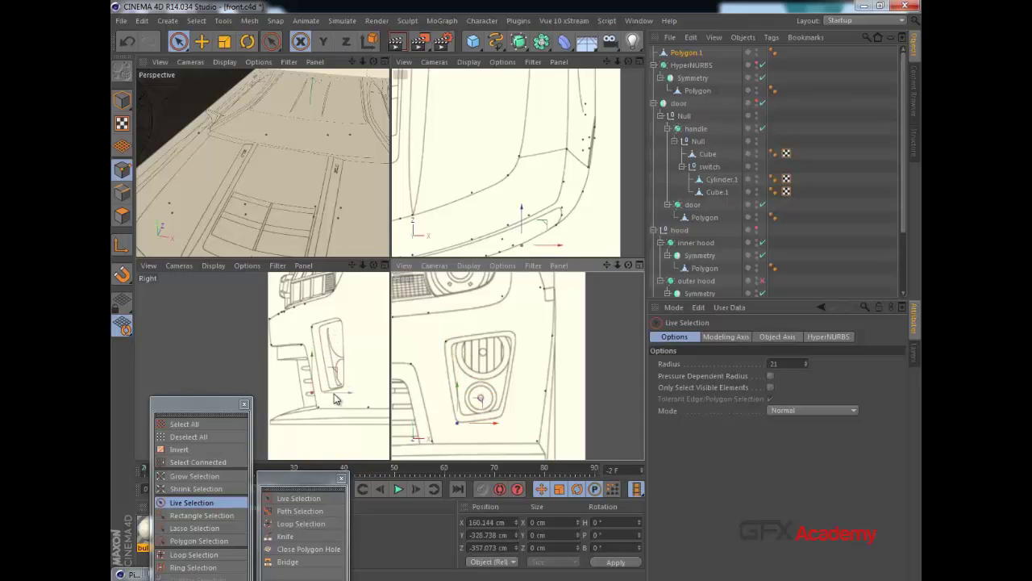
mouse_move(334, 393)
mouse_down()
mouse_move(353, 391)
mouse_move(344, 389)
mouse_up()
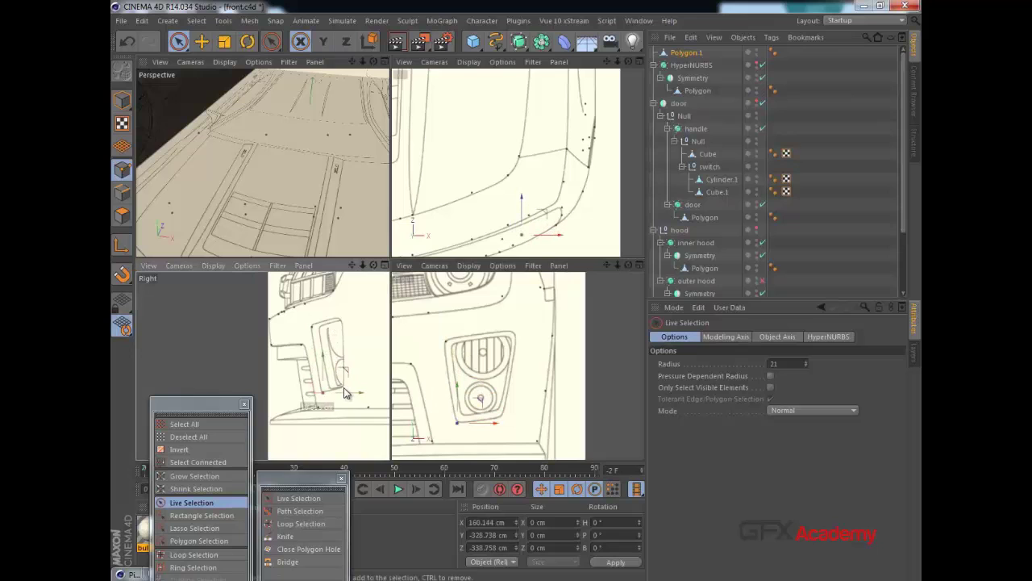
ctrl+drag(483, 423, 524, 417)
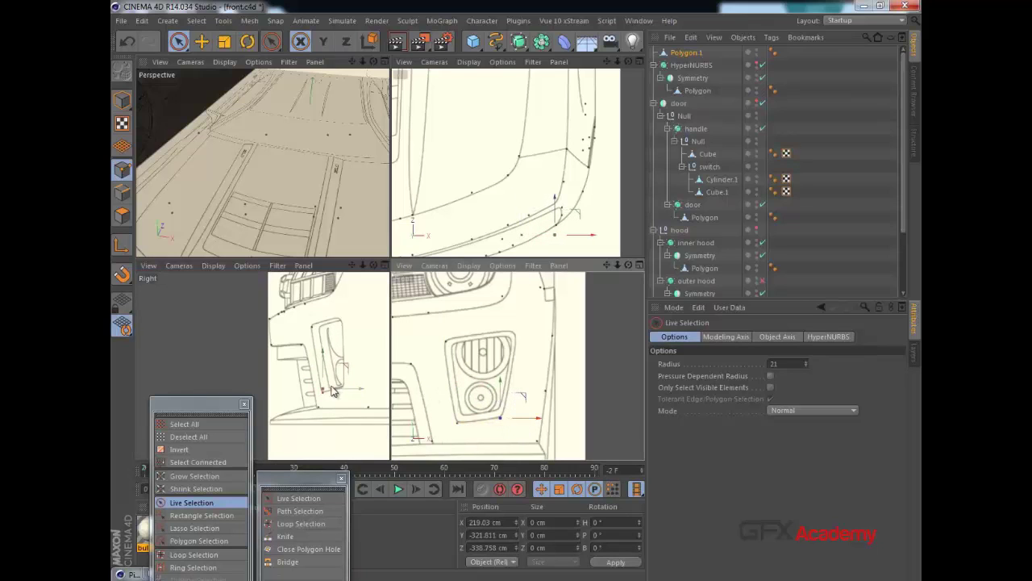
drag(354, 389, 344, 361)
Duplicate the point to the recess's upper outer corner at about X 238.1, Y -206.4 cm, and again down the outer edge to Y -266.9, Z -301.6 cm.
ctrl+drag(502, 392, 544, 338)
scroll(443, 364, down, 2)
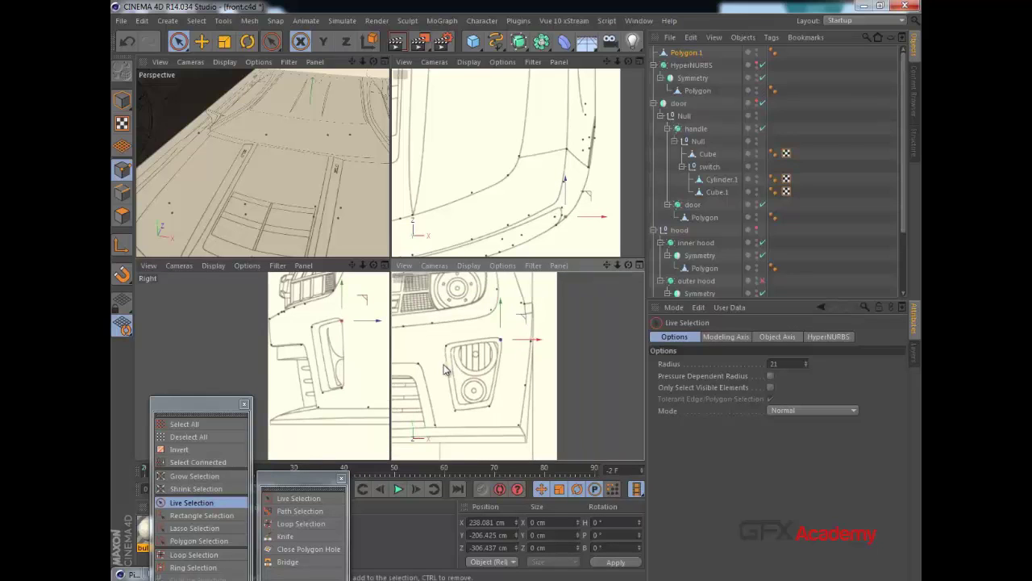
alt+middle_drag(345, 337, 317, 348)
scroll(312, 338, down, 1)
drag(290, 292, 306, 347)
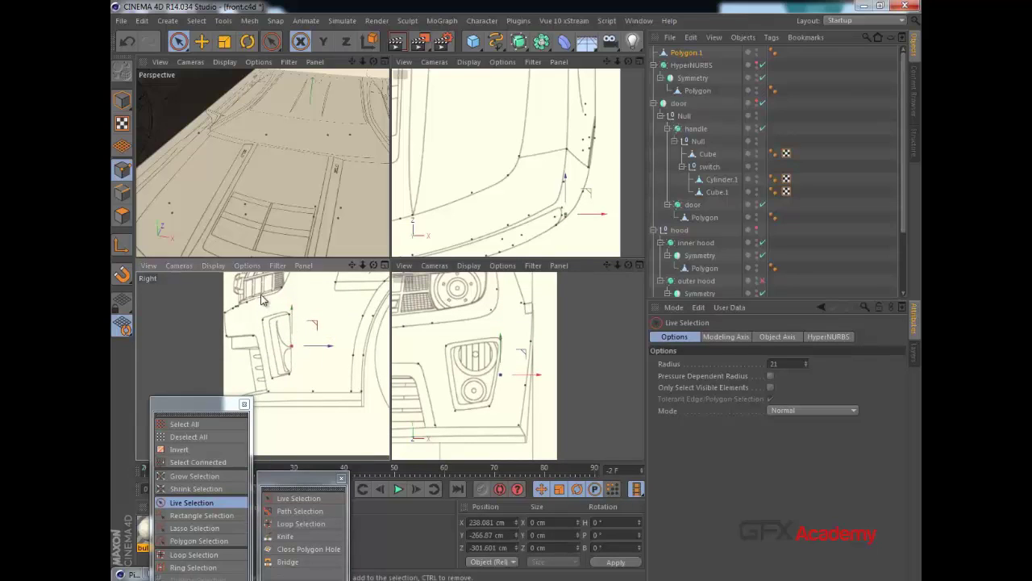
Duplicate the recess's upper inner corner down the inner edge to about Y -276.3 cm, and again forward to X 135.4, Z -364.5 cm.
click(263, 320)
drag(269, 295, 282, 356)
scroll(542, 248, up, 2)
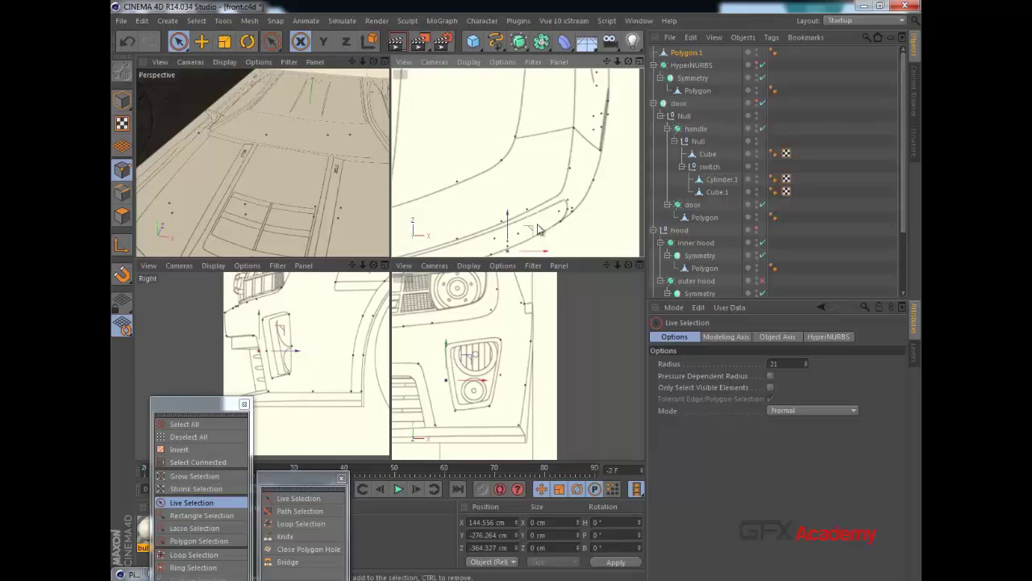
alt+middle_drag(538, 224, 545, 177)
drag(542, 212, 537, 211)
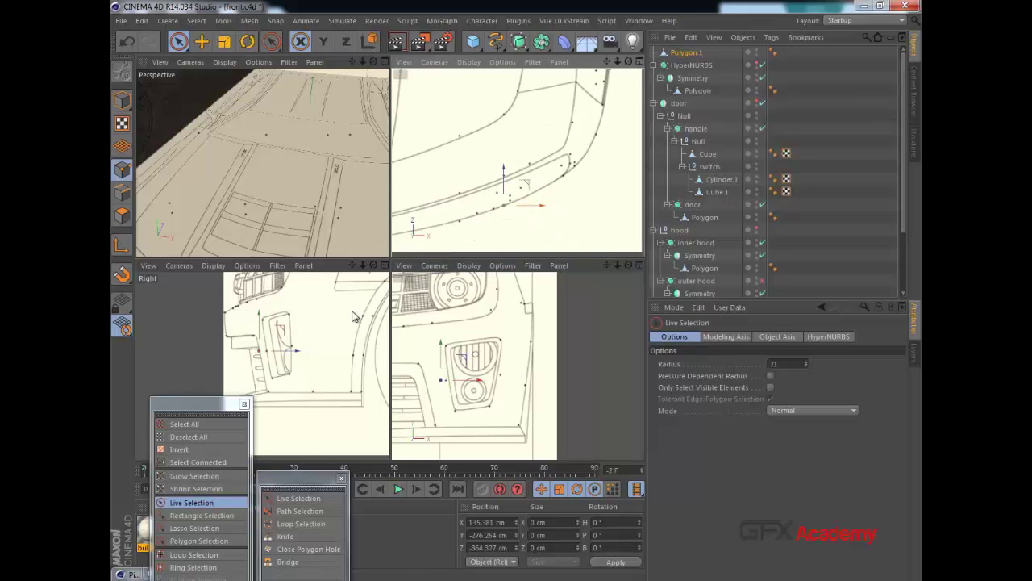
Examine the new inner-edge points of the fog light recess against the blueprint in the side and top views.
shift+click(269, 352)
scroll(283, 347, up, 2)
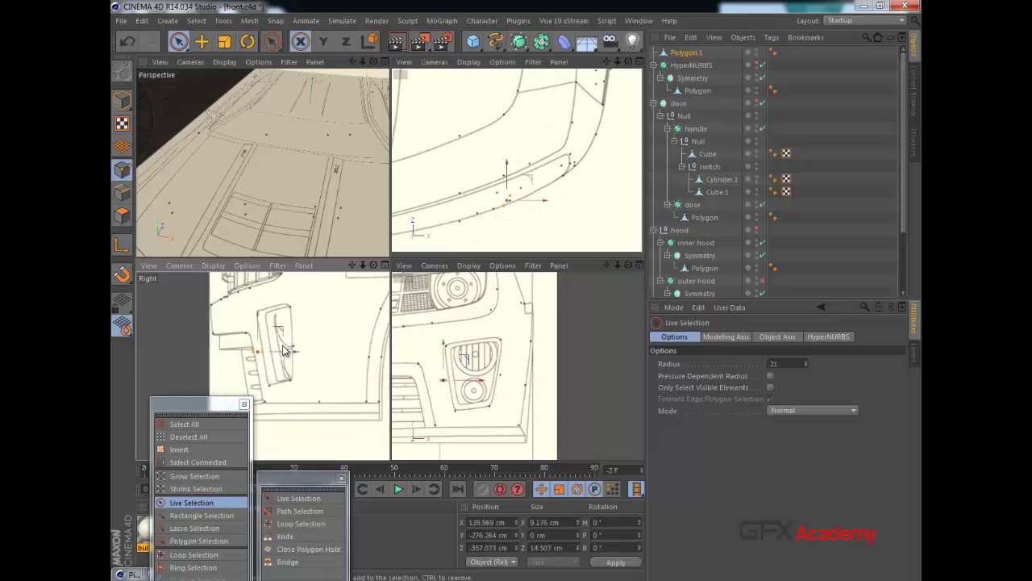
click(522, 200)
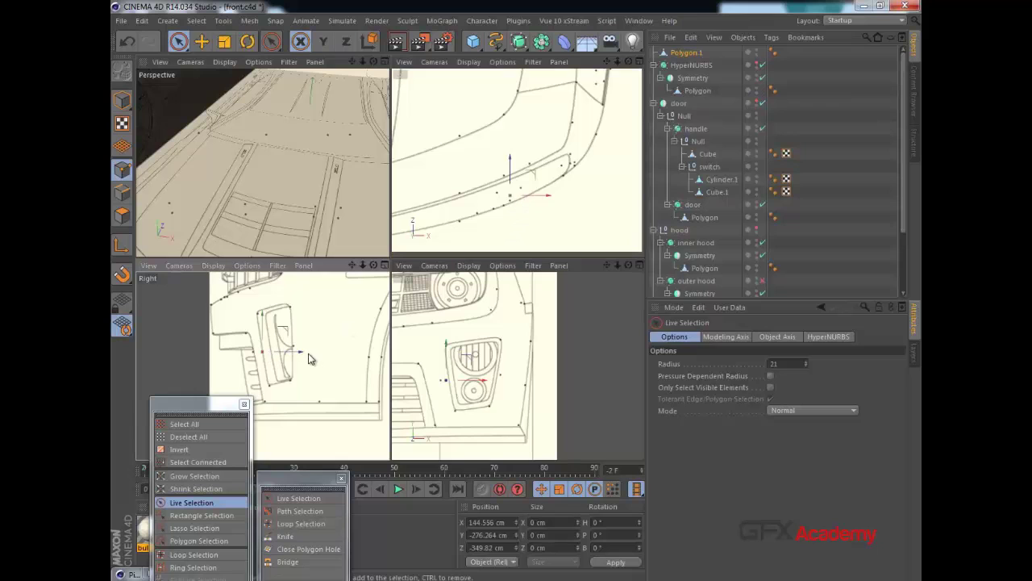
alt+middle_drag(308, 359, 340, 325)
middle_click(329, 338)
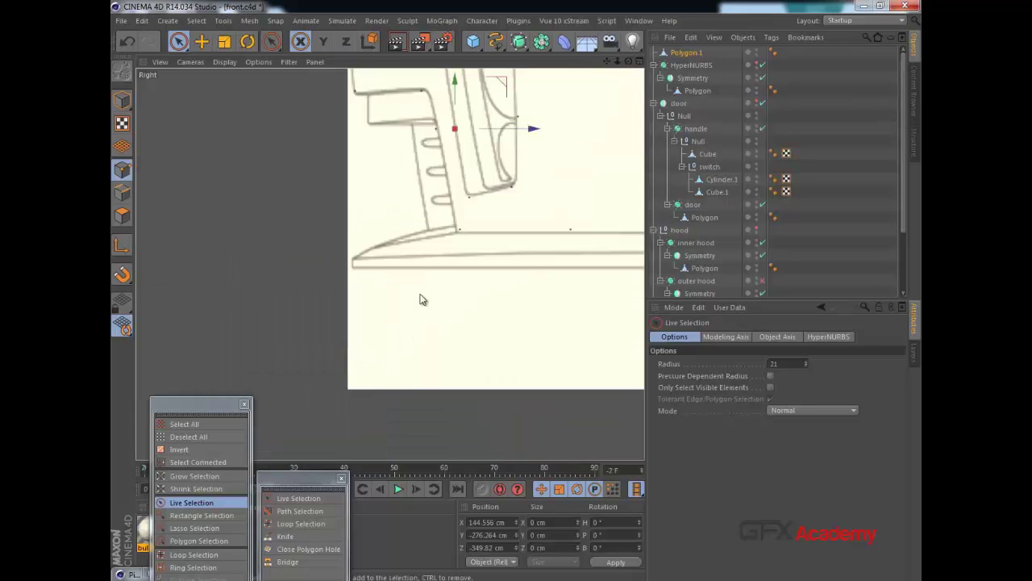
alt+middle_drag(420, 295, 367, 418)
middle_click(465, 263)
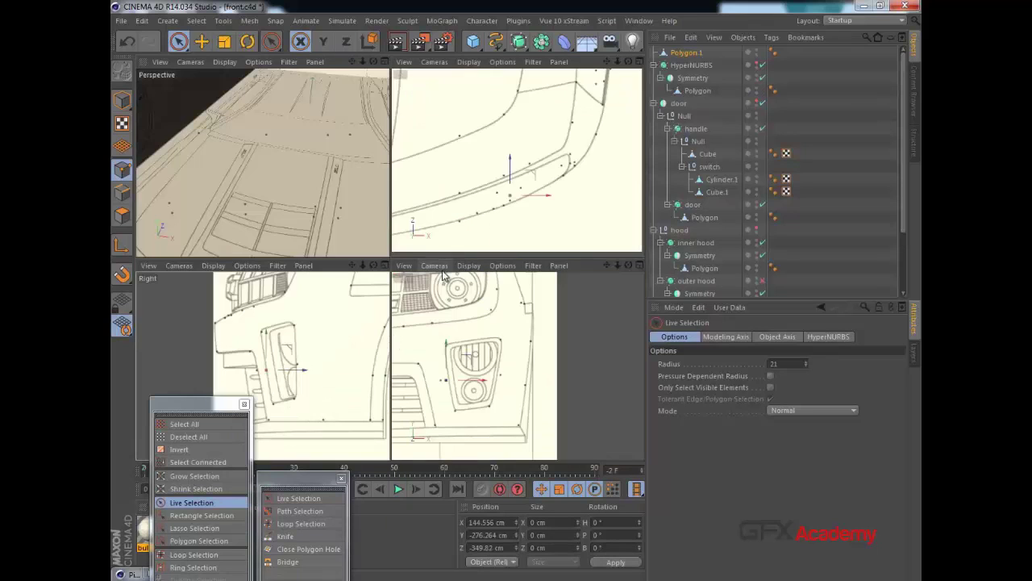
scroll(481, 221, down, 2)
alt+middle_drag(512, 201, 616, 167)
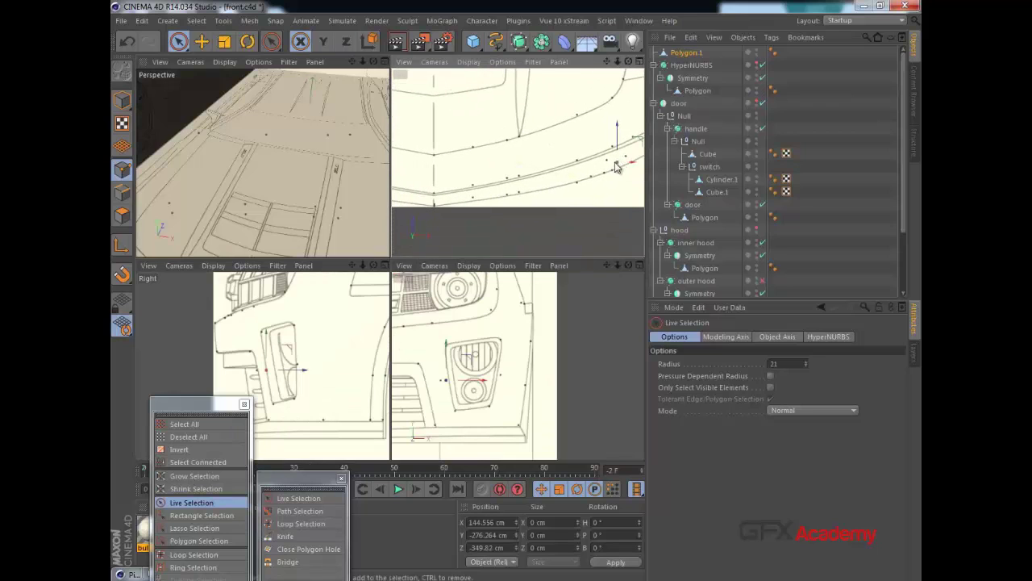
Bridge the hood-line point row to the next row forward in the top view, forming a polygon strip from the centre line outward.
middle_click(568, 181)
scroll(331, 193, down, 2)
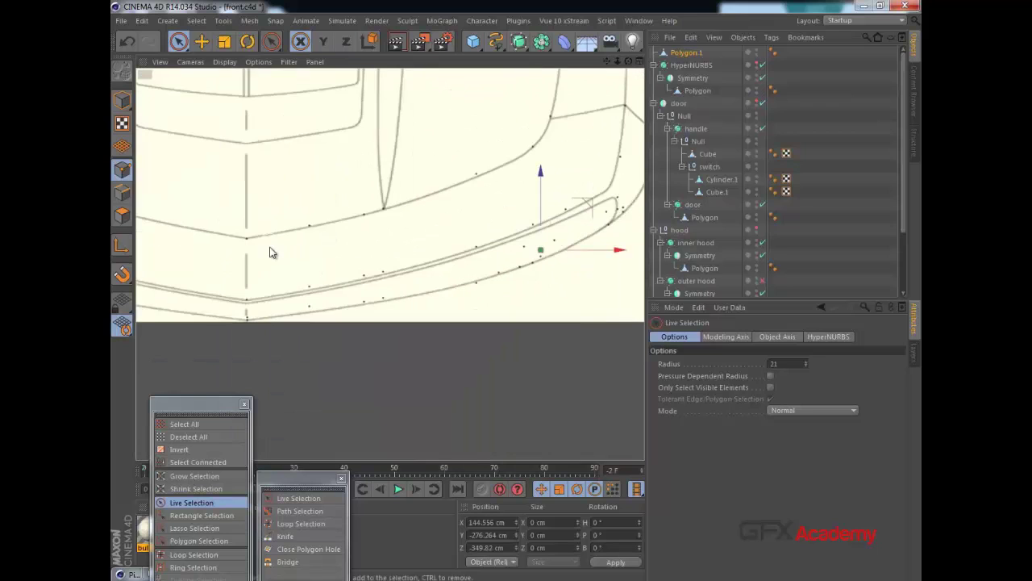
alt+middle_drag(270, 254, 306, 216)
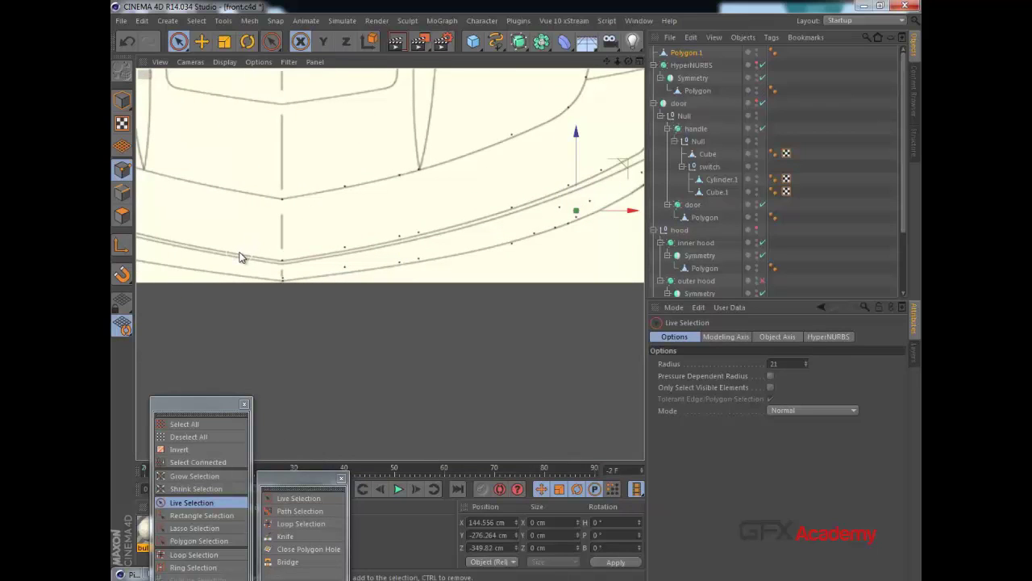
key(b)
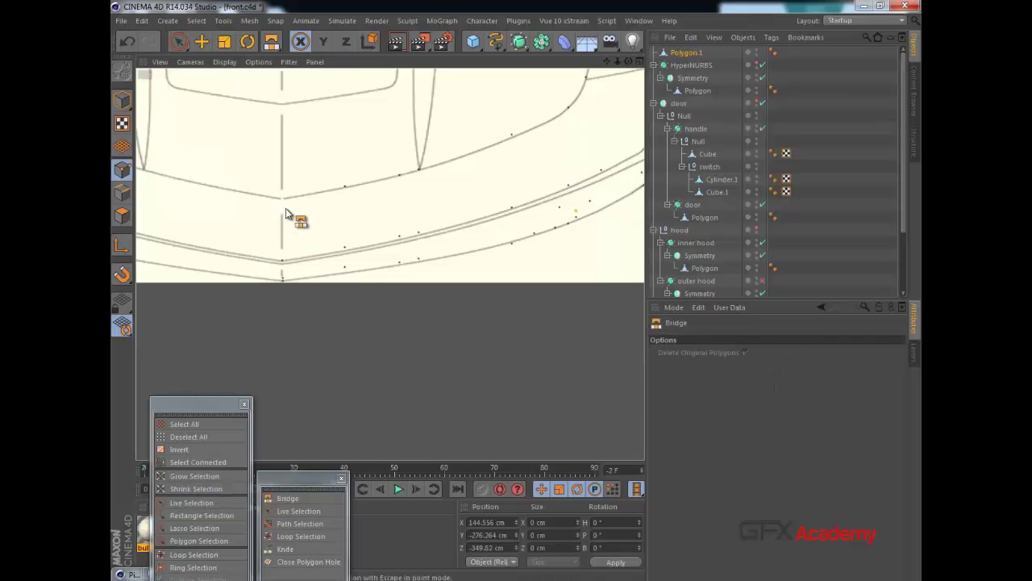
drag(350, 187, 348, 243)
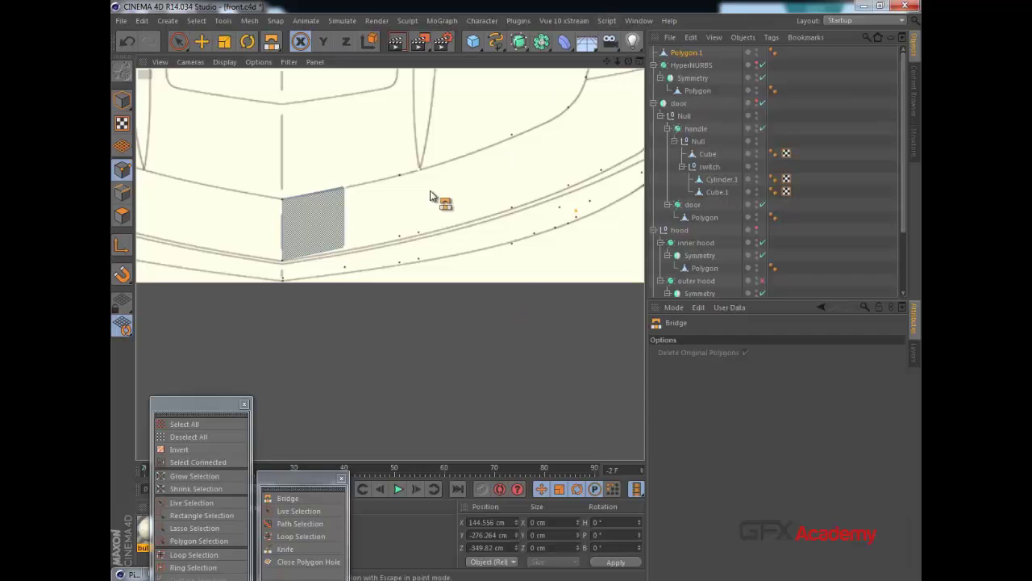
drag(401, 184, 402, 227)
drag(418, 169, 425, 225)
drag(514, 139, 515, 194)
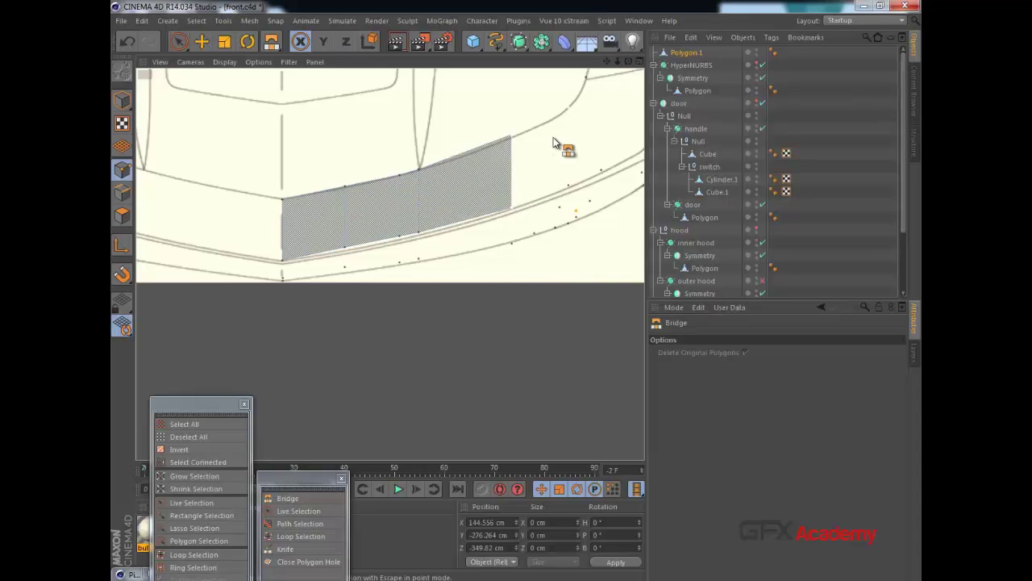
alt+middle_drag(553, 137, 488, 151)
drag(504, 125, 504, 199)
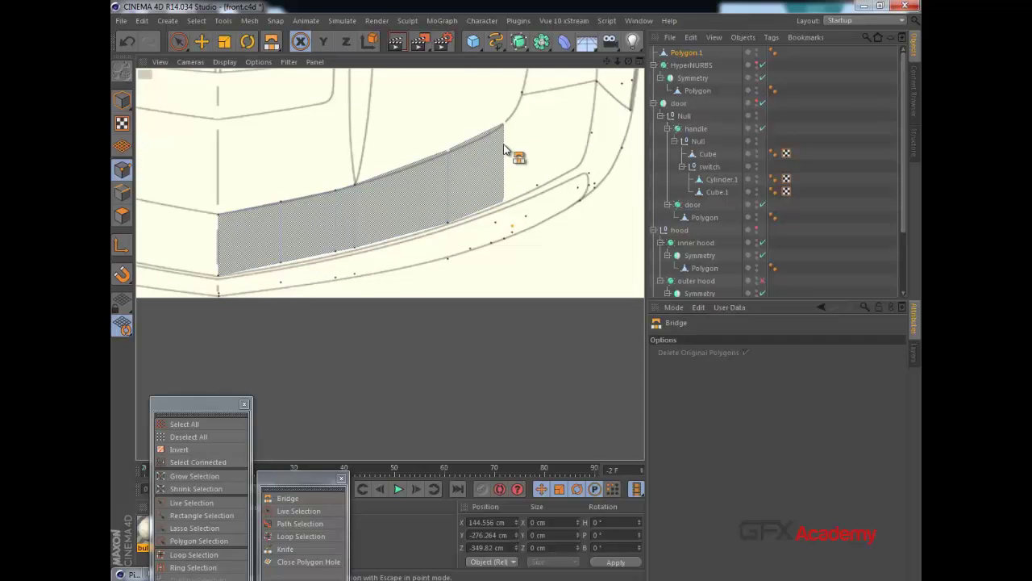
Duplicate the strip's outer hood-line corner point along the blueprint line, placing the copy at about X 143.1, Z -227.4 cm.
alt+middle_drag(512, 133, 460, 163)
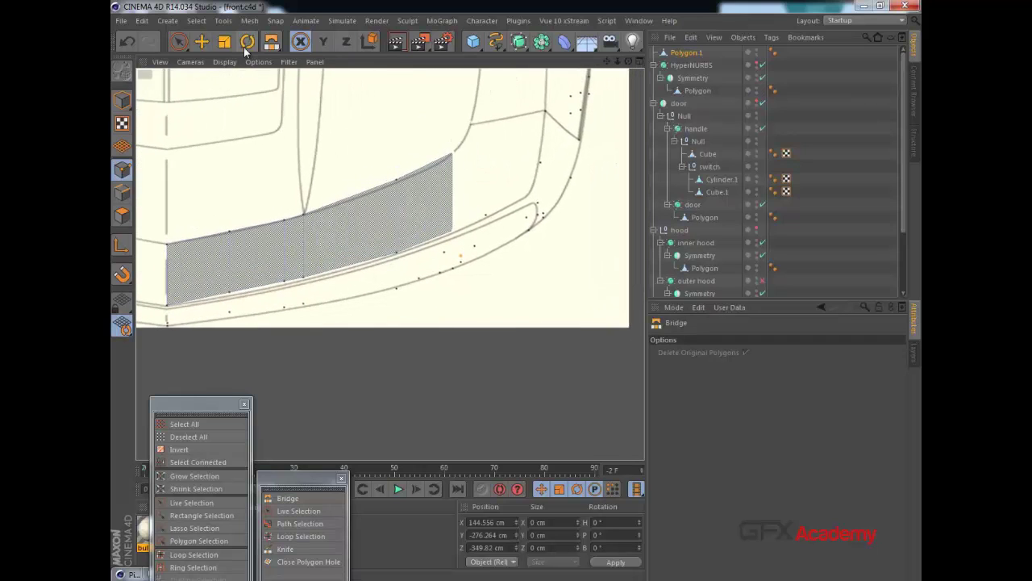
click(202, 42)
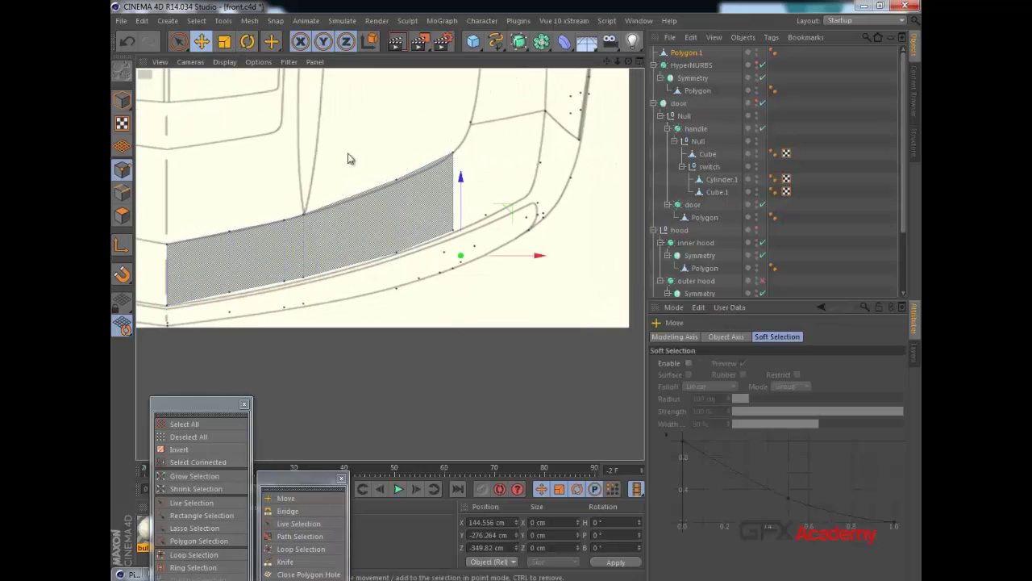
click(454, 152)
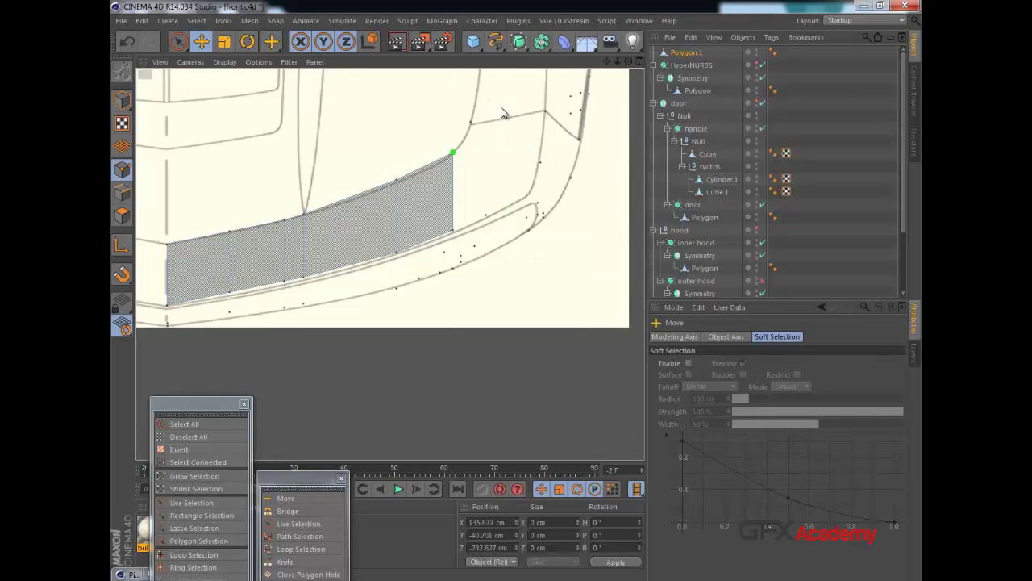
drag(501, 109, 486, 120)
middle_click(487, 162)
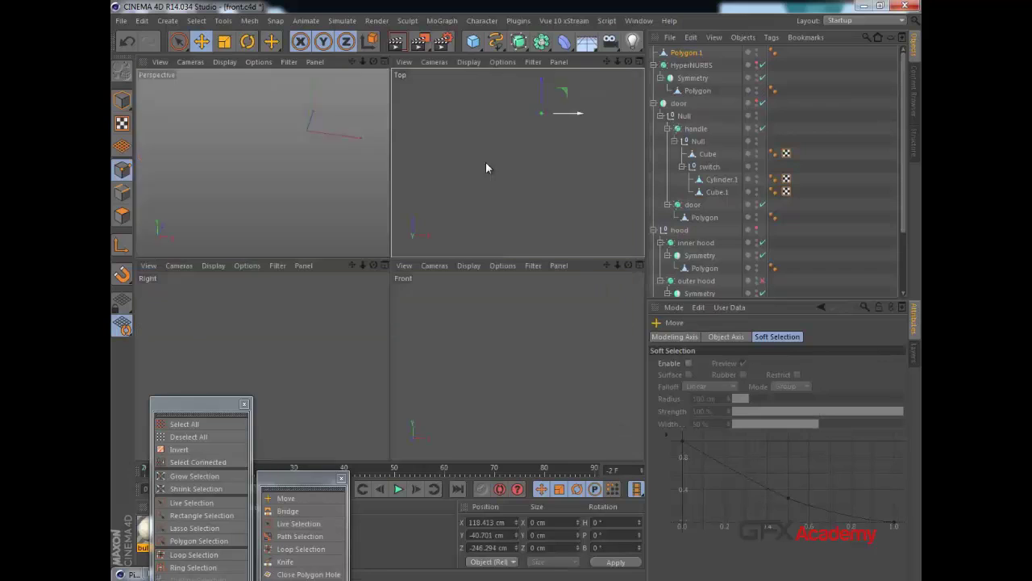
alt+middle_drag(507, 159, 494, 180)
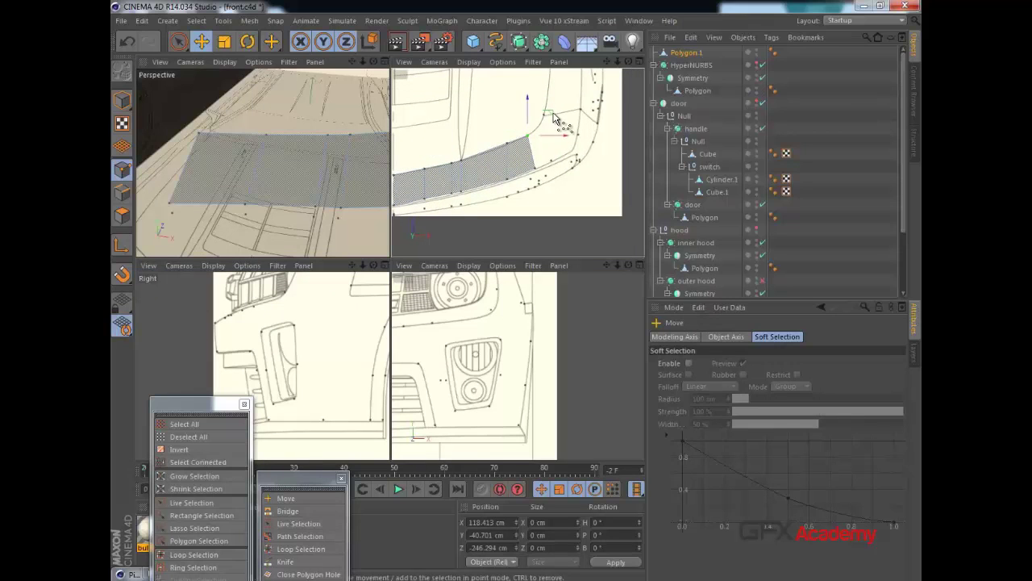
drag(553, 118, 557, 112)
Bridge the hood-line strip's outer end to the duplicated corner point in the top view, extending the strip along the blueprint curve.
key(b)
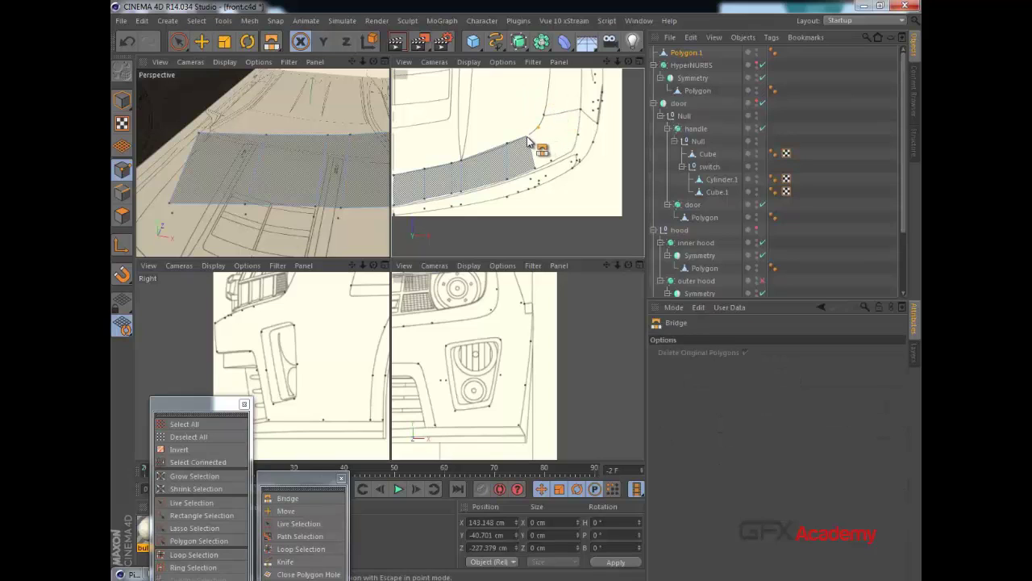
mouse_move(550, 160)
mouse_down()
mouse_move(550, 129)
mouse_move(576, 131)
mouse_move(547, 115)
mouse_move(582, 112)
mouse_up()
alt+middle_drag(535, 151, 519, 144)
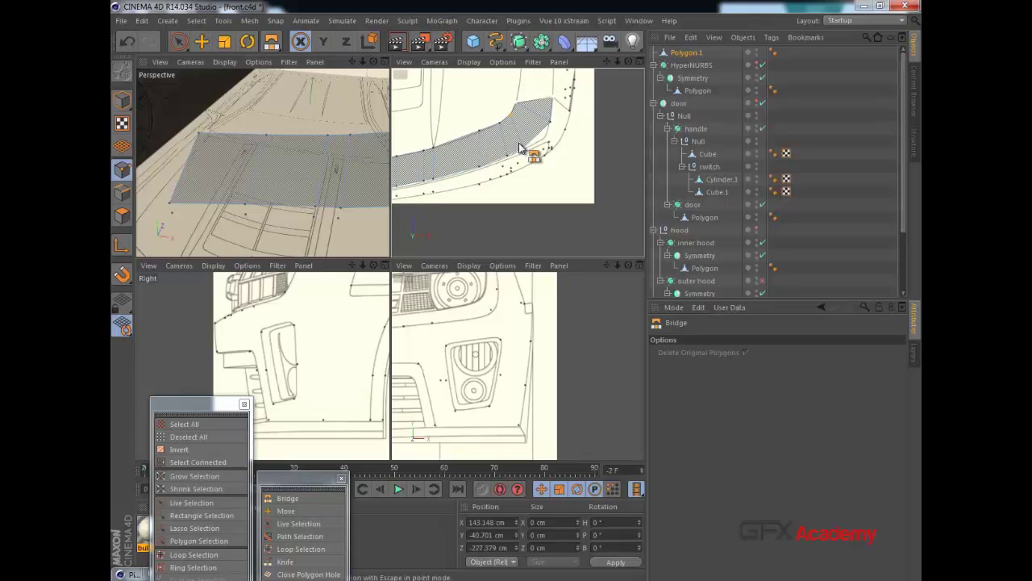
scroll(519, 144, up, 4)
Undo the faulty bridge, then bridge the strip's front edge down to the point row above the grille, starting at the centre line.
middle_click(282, 316)
middle_click(464, 219)
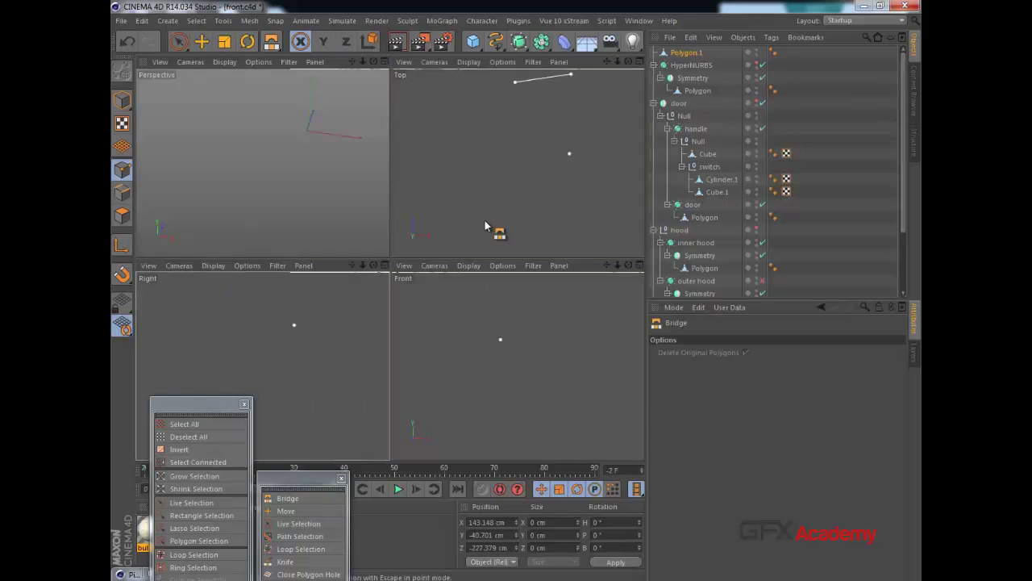
middle_click(512, 200)
middle_click(477, 223)
middle_click(494, 308)
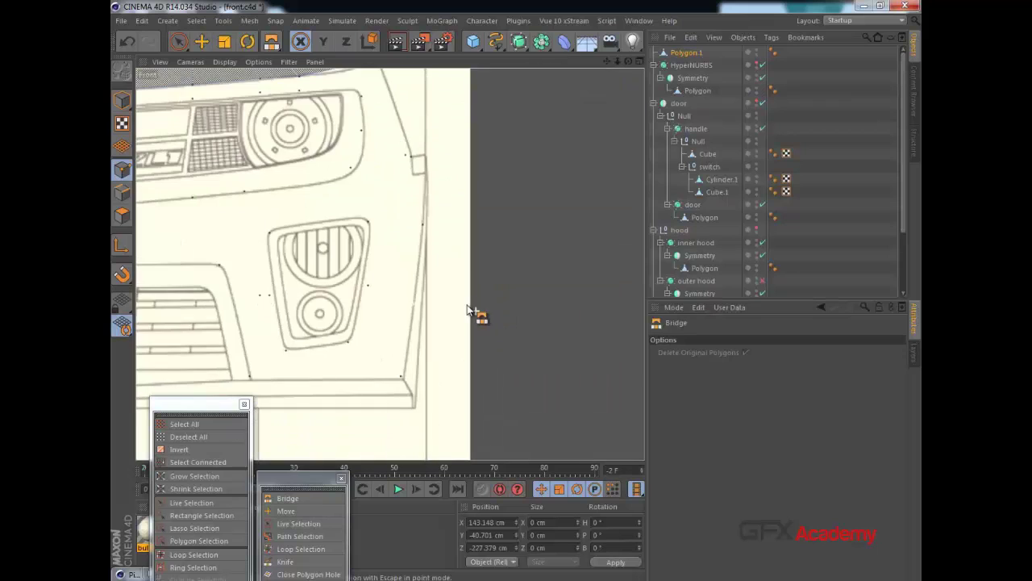
alt+middle_drag(424, 200, 555, 222)
alt+right_drag(555, 222, 461, 198)
alt+middle_drag(460, 199, 486, 208)
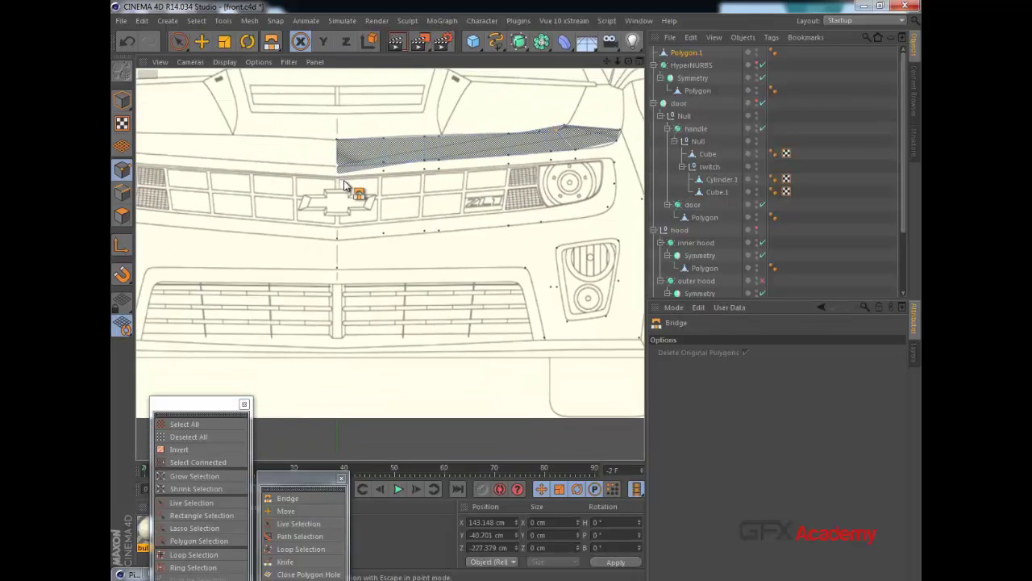
key(ctrl+z)
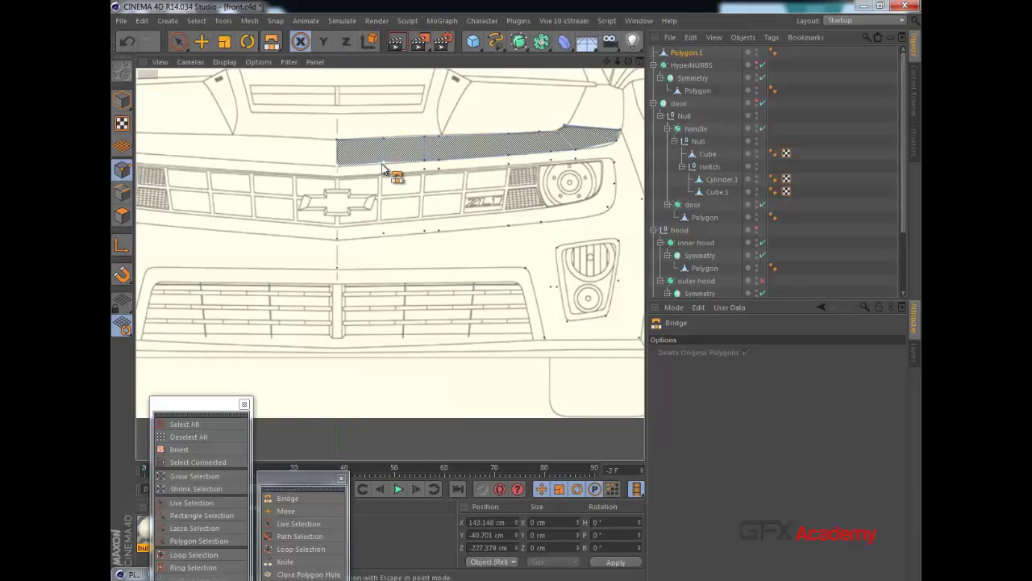
drag(383, 164, 385, 171)
scroll(450, 166, up, 4)
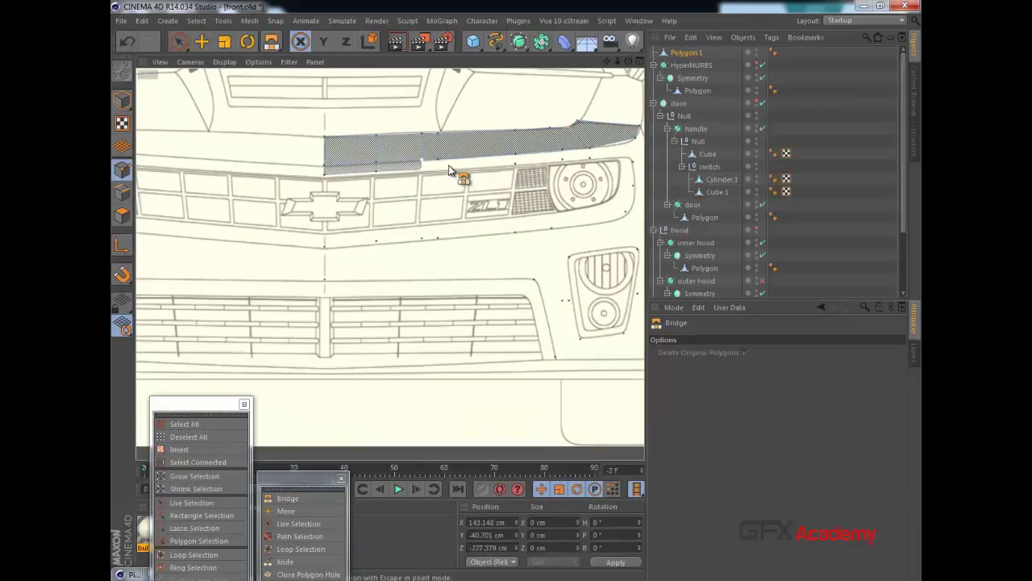
Extend the lower polygon row outward from above the grille to the outer corner above the headlight by bridging the remaining point pairs.
drag(433, 151, 436, 167)
drag(564, 143, 565, 163)
alt+middle_drag(575, 160, 416, 170)
mouse_move(483, 146)
mouse_down()
mouse_move(486, 168)
mouse_move(532, 164)
mouse_up()
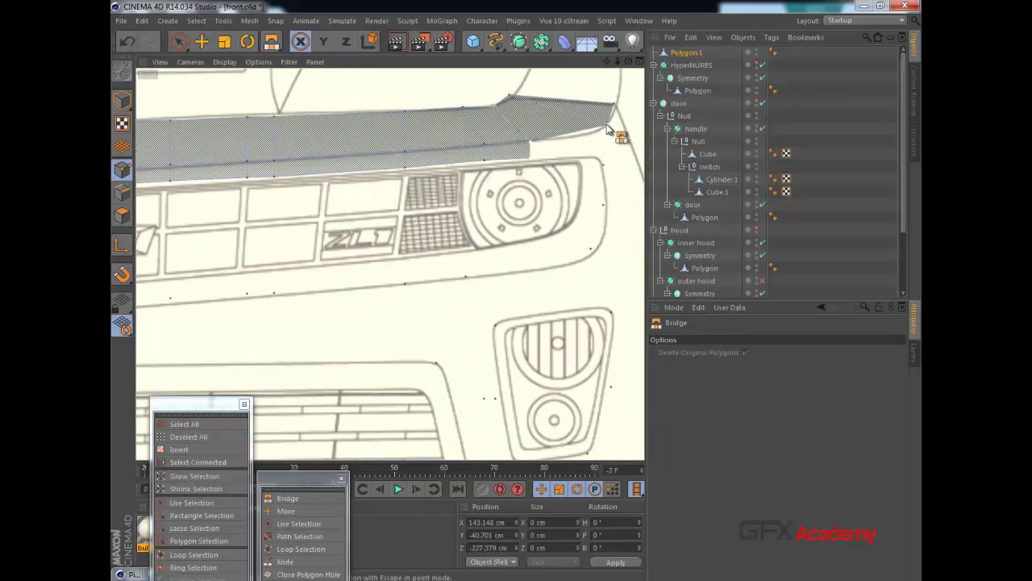
drag(609, 131, 610, 194)
Duplicate the below-grille point nearest the centre line straight down to the lower intake's upper line, at about X -117.2, Y -250.5 cm.
alt+middle_drag(492, 223, 585, 140)
alt+right_drag(585, 141, 471, 219)
alt+middle_drag(368, 210, 393, 181)
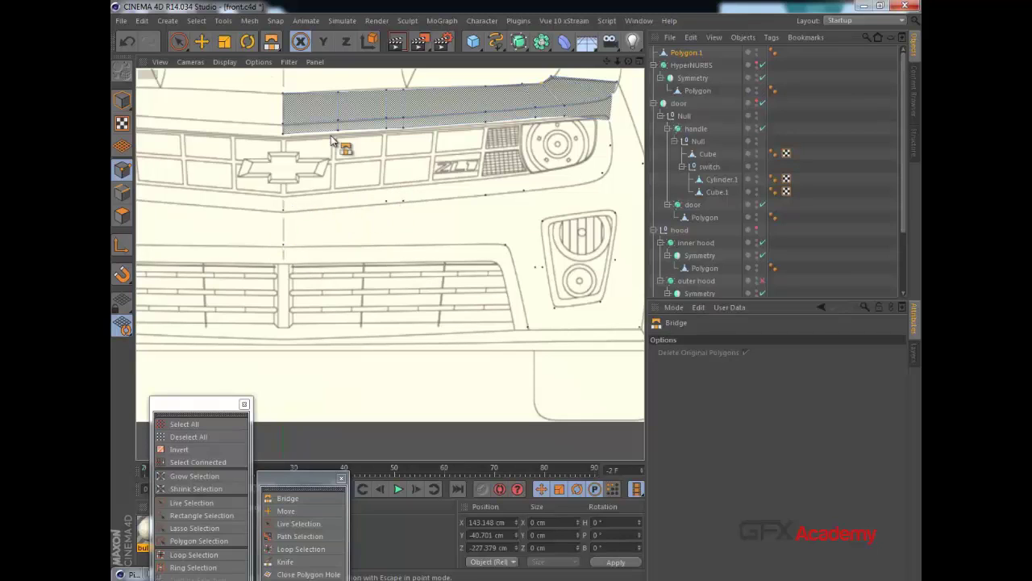
key(e)
click(338, 206)
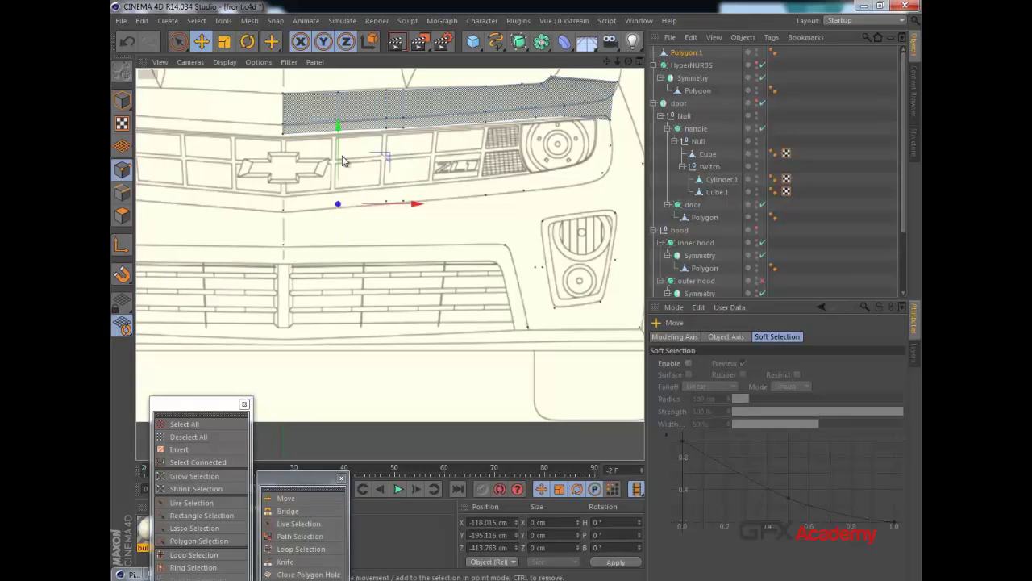
drag(339, 151, 392, 204)
middle_click(406, 213)
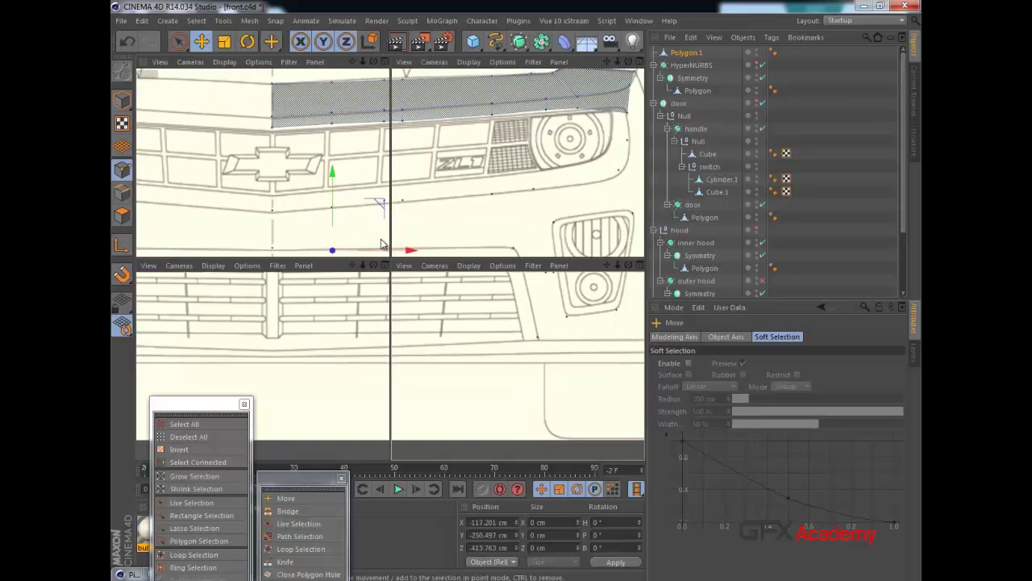
alt+middle_drag(314, 336, 312, 329)
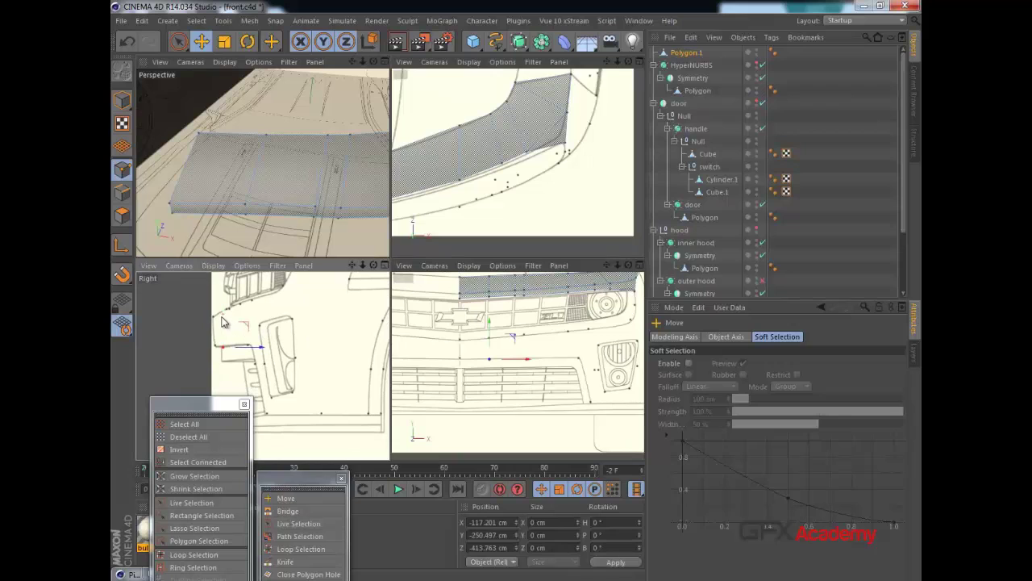
drag(224, 320, 224, 318)
Using Live Selection radius 29, duplicate the next two below-grille points down to about Y -249.1 cm and the one further out to Y -246.1 cm.
click(524, 334)
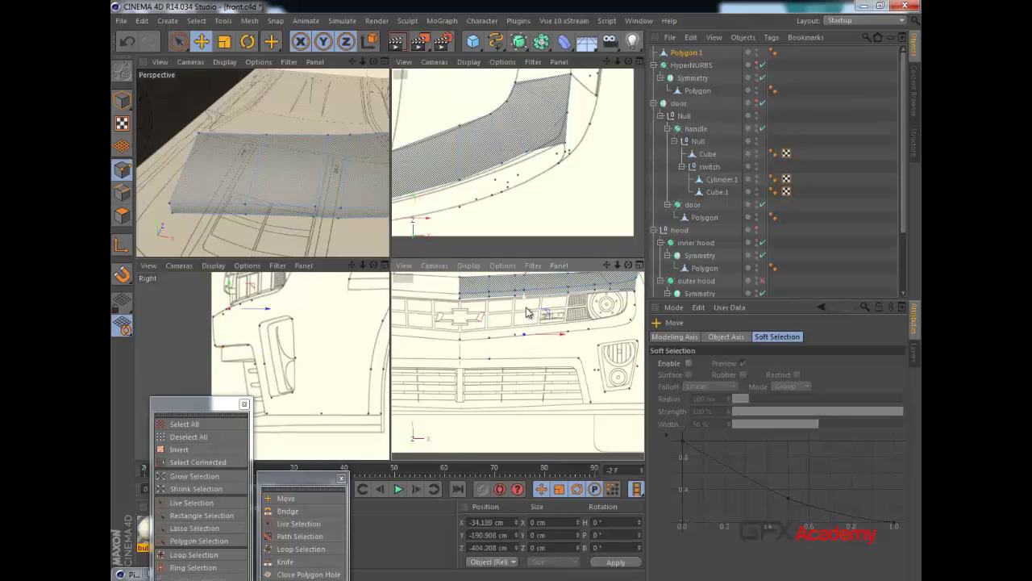
scroll(518, 335, up, 2)
middle_click(454, 328)
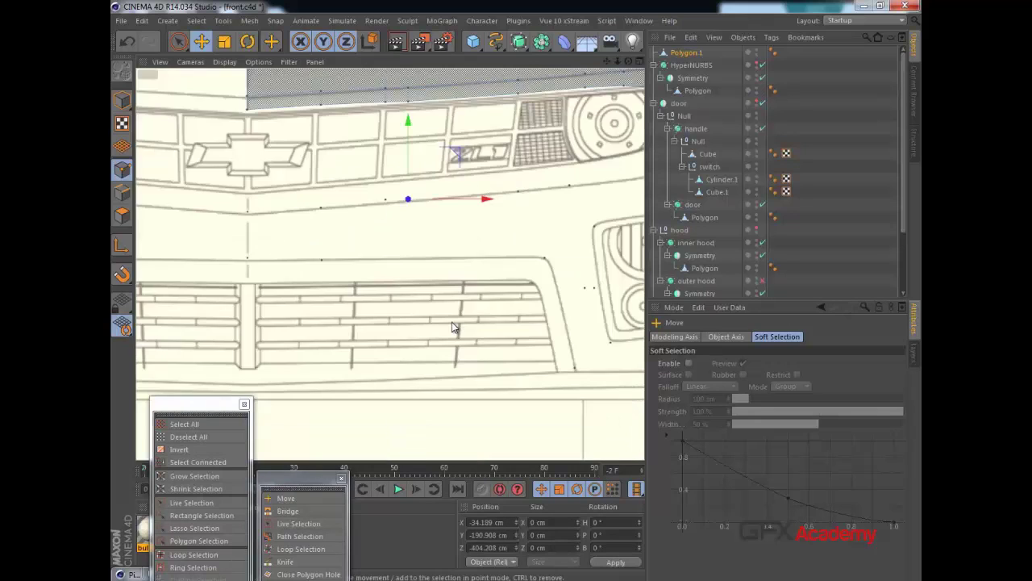
middle_click(454, 321)
click(179, 42)
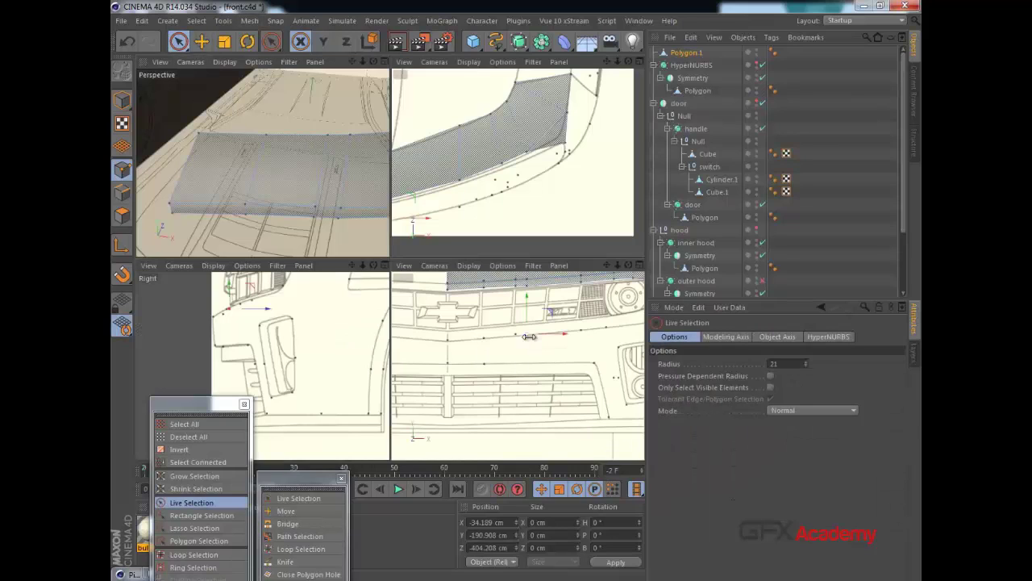
scroll(517, 366, up, 1)
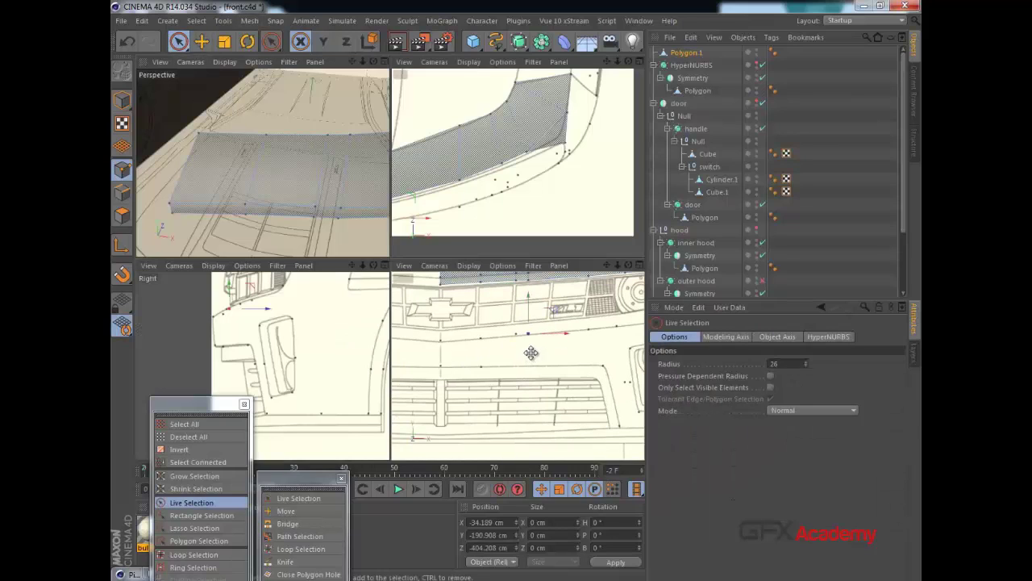
middle_drag(531, 352, 536, 351)
click(525, 338)
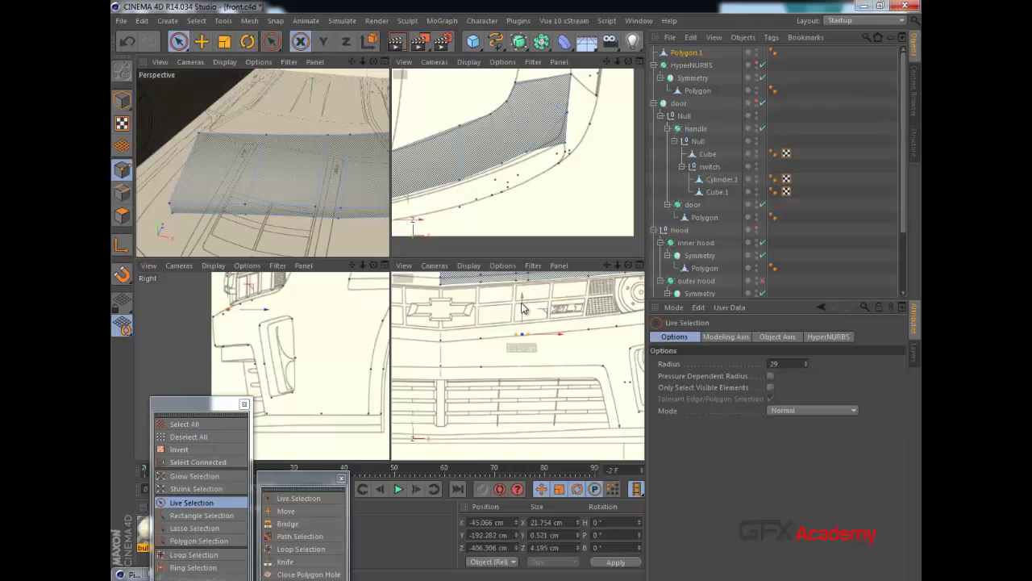
drag(521, 306, 520, 334)
scroll(597, 364, up, 2)
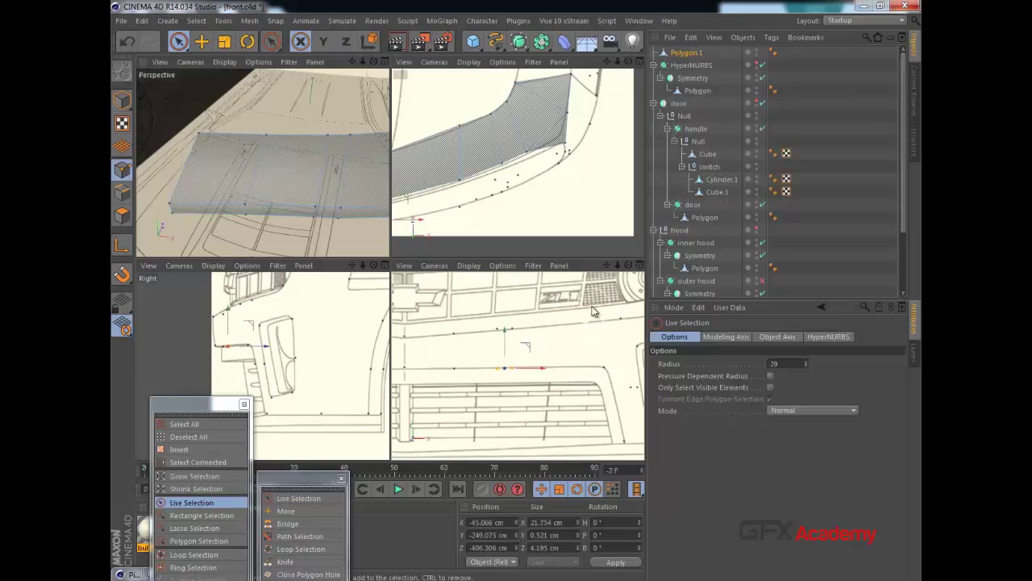
click(591, 326)
drag(592, 303, 594, 352)
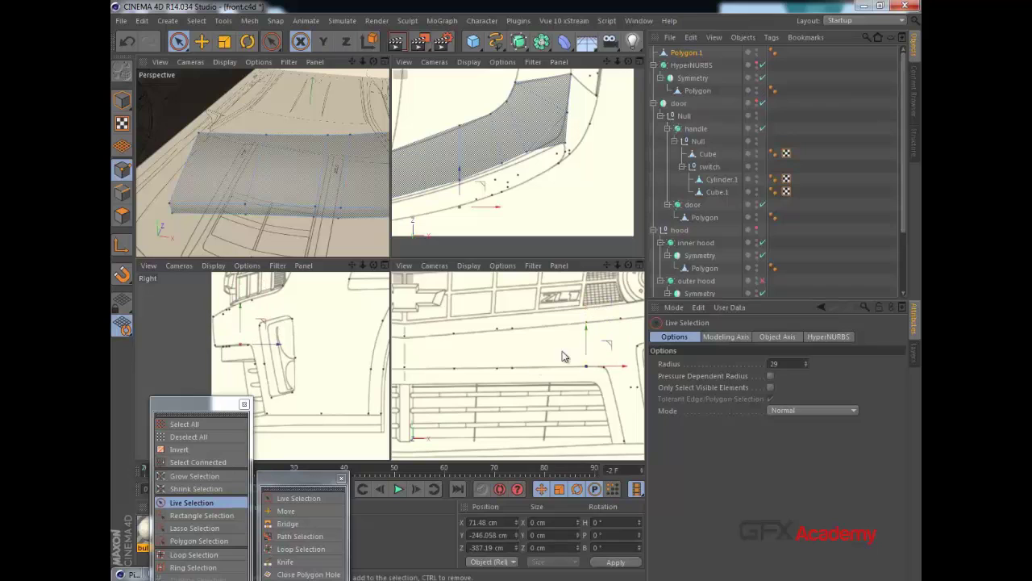
Bridge the below-grille point row to the duplicated row above the lower intake, covering the first segments outward from the centre line.
alt+middle_drag(413, 347, 488, 313)
middle_click(441, 319)
scroll(380, 250, down, 3)
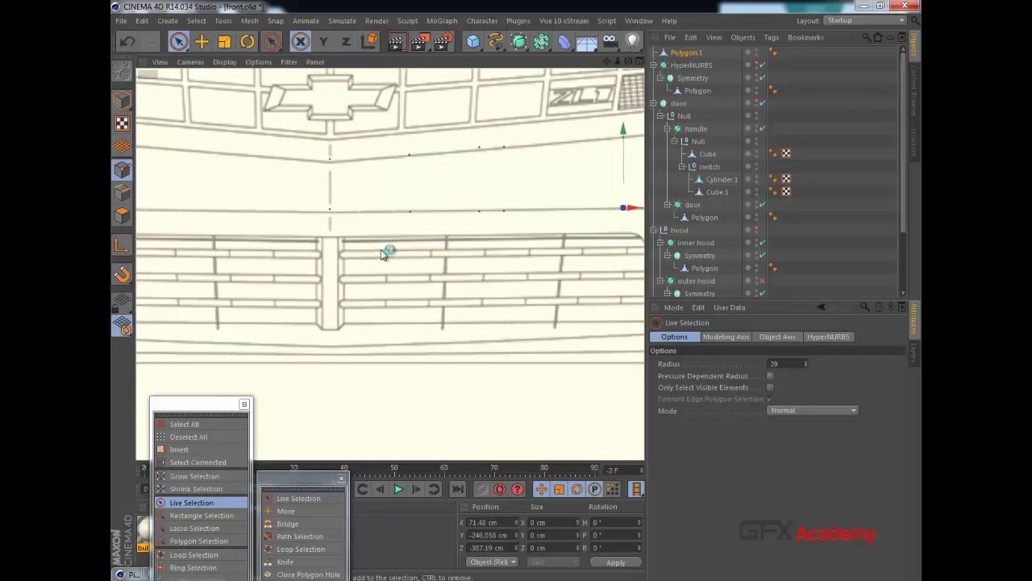
middle_click(371, 227)
middle_click(413, 333)
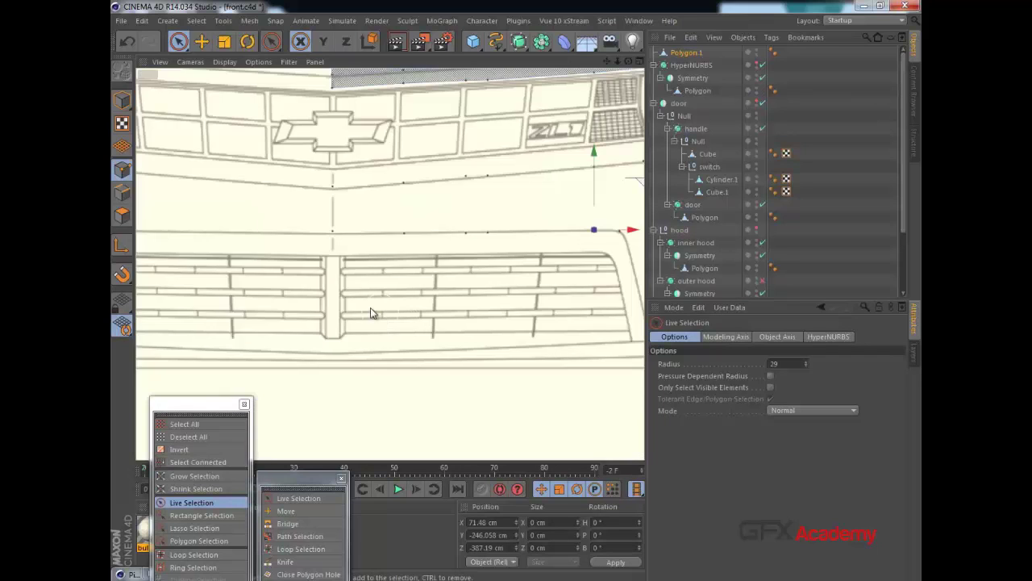
key(b)
drag(337, 190, 338, 222)
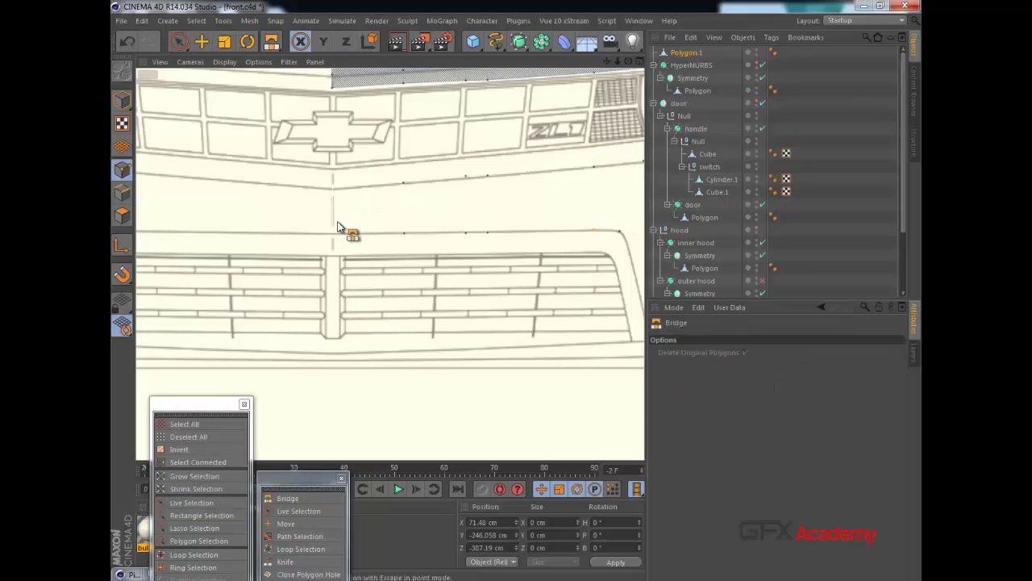
drag(406, 186, 406, 231)
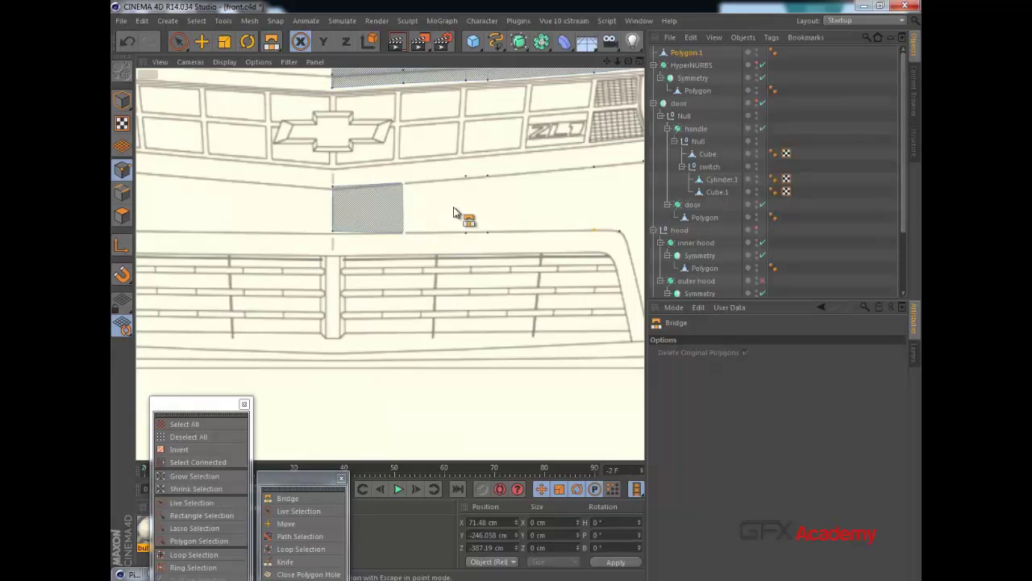
drag(465, 179, 466, 232)
click(488, 178)
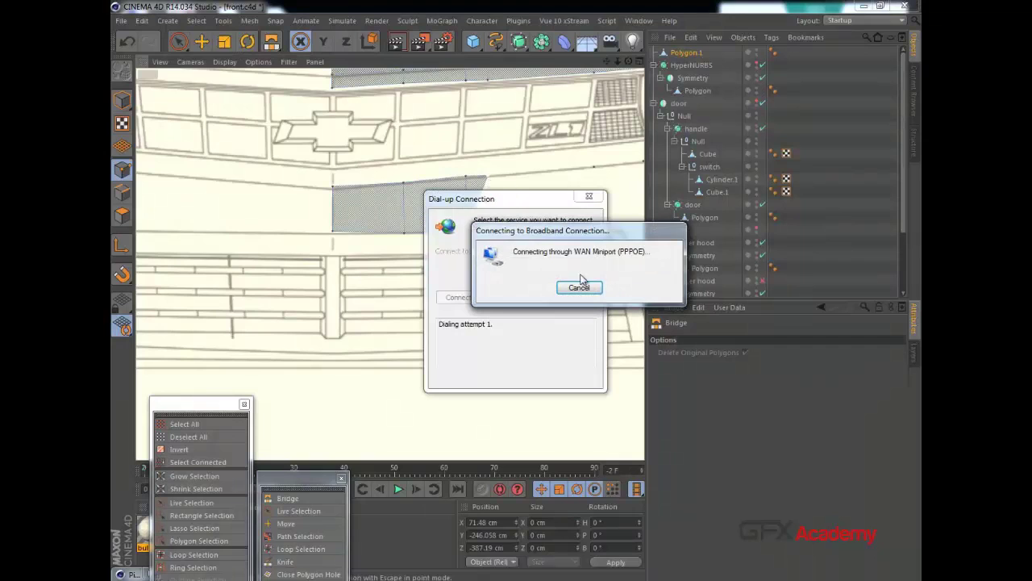
click(580, 285)
key(ctrl+z)
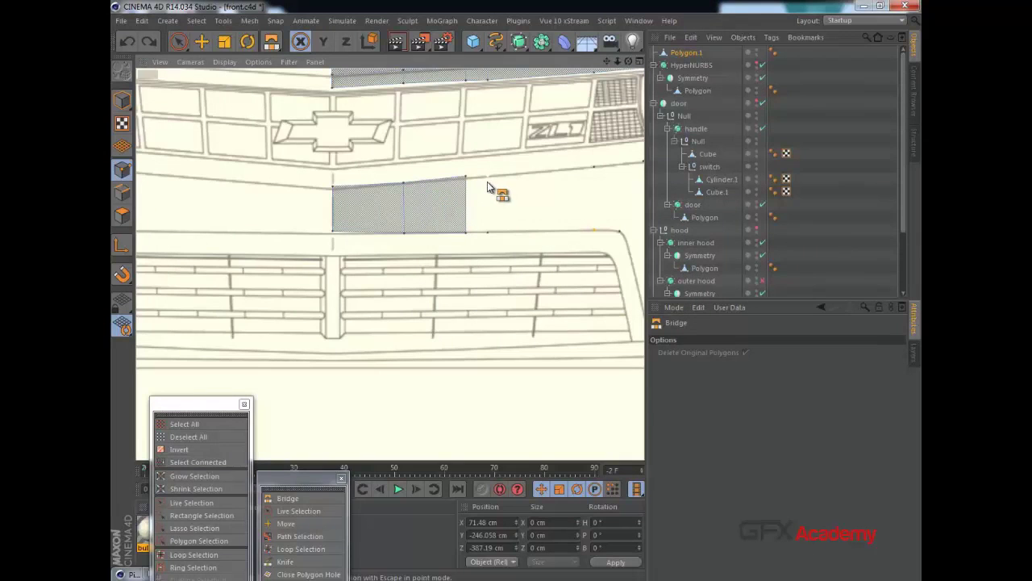
Continue bridging the two rows outward until the strip reaches the lower intake's upper outer corner.
drag(467, 177, 488, 233)
drag(594, 167, 595, 231)
alt+middle_drag(568, 239, 456, 255)
drag(539, 176, 515, 246)
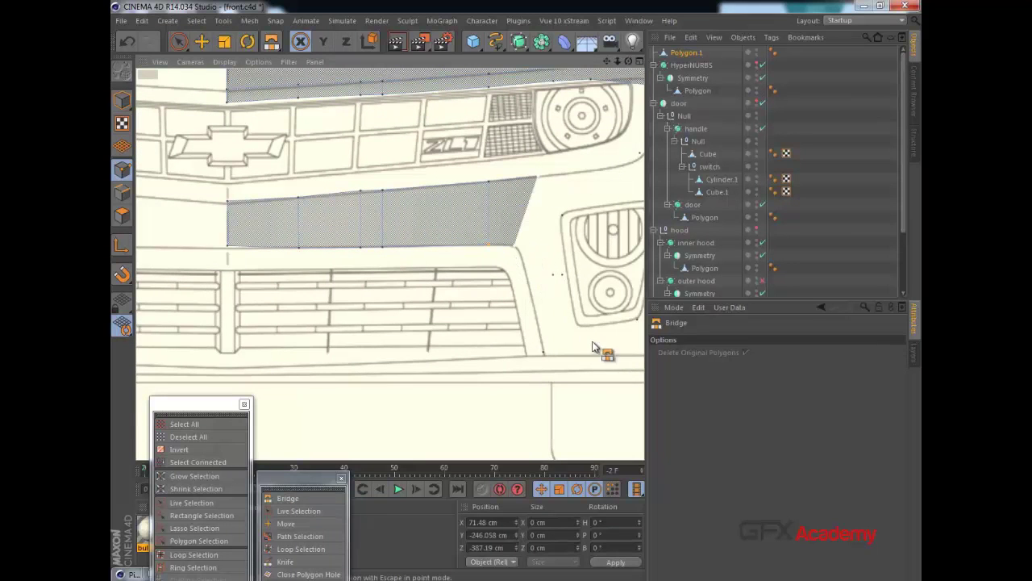
Move the inner of the two points beside the fog light recess onto the lower intake's outer edge, at about X 110.8 cm.
alt+middle_drag(527, 253, 500, 205)
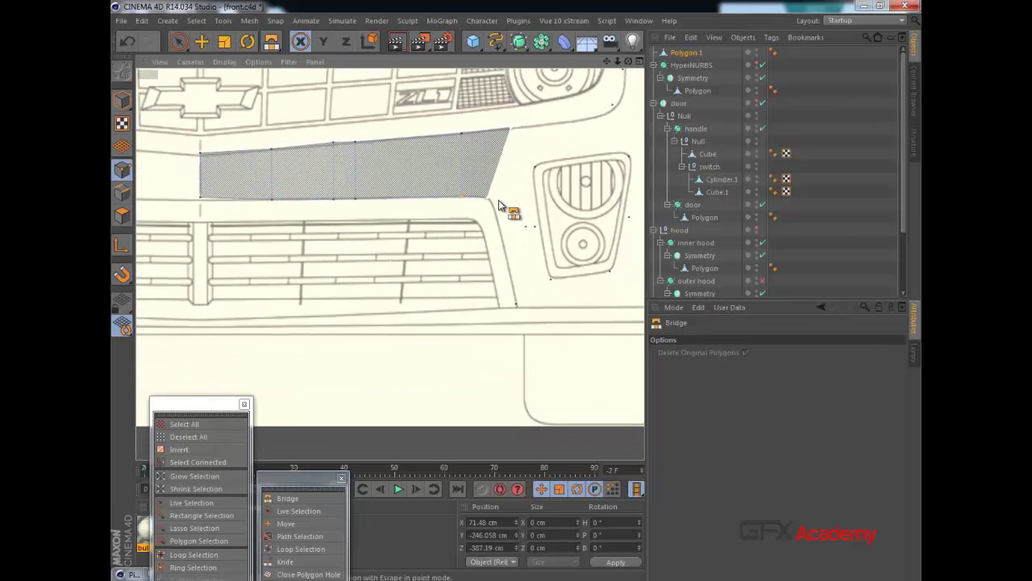
click(179, 41)
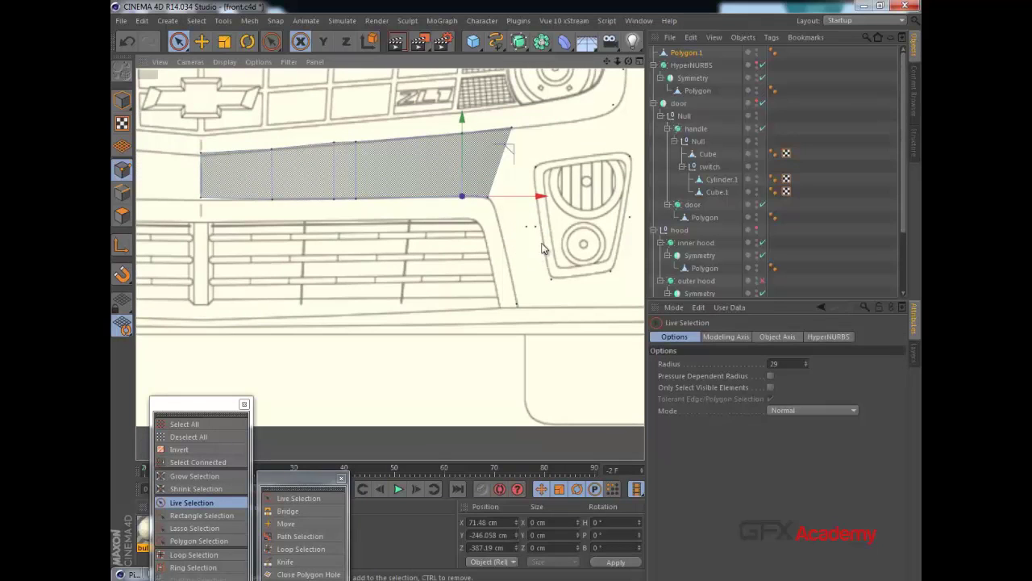
click(518, 228)
drag(569, 230, 546, 234)
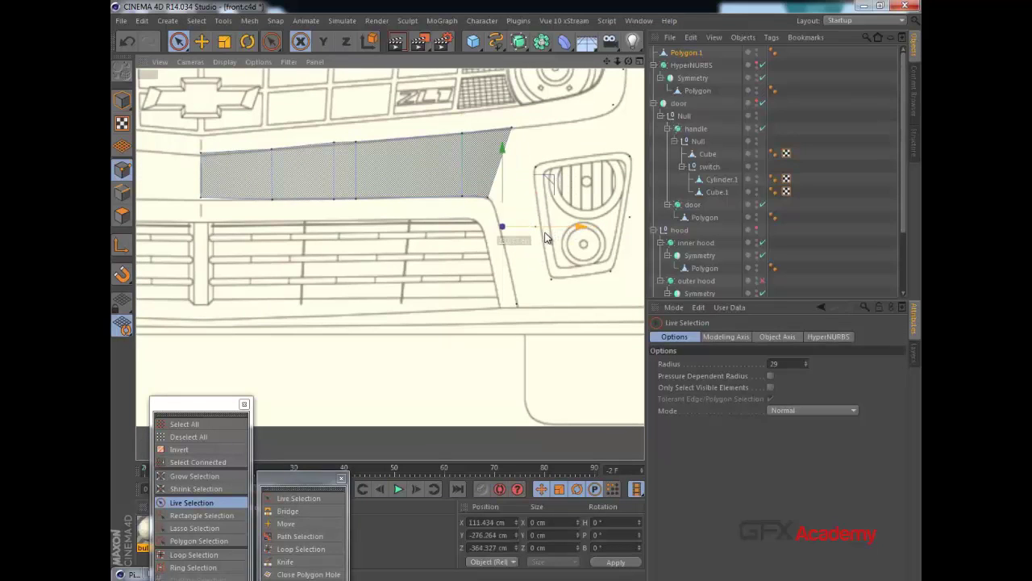
alt+middle_drag(562, 187, 555, 189)
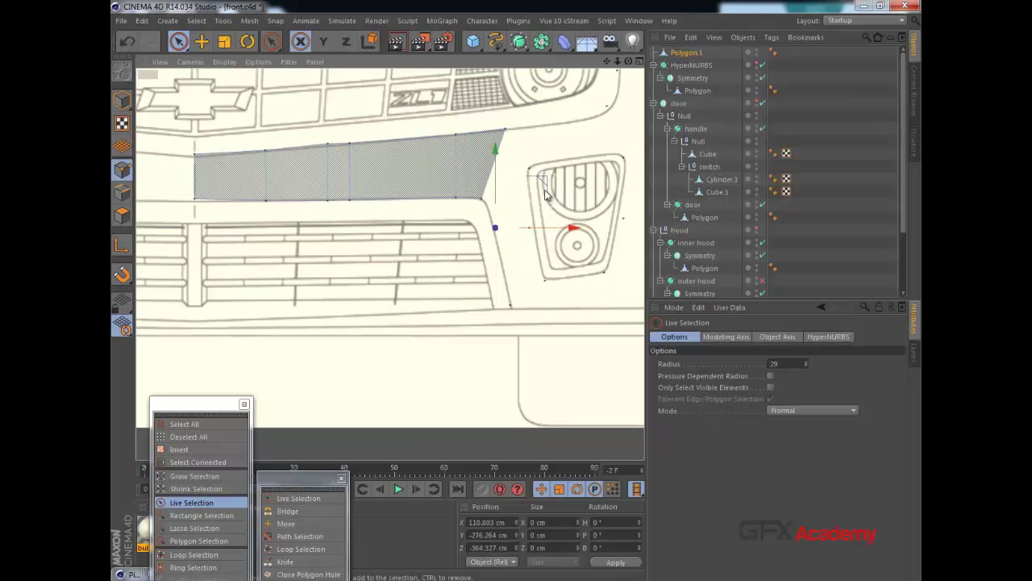
Loop-cut the strip between grille and lower intake lengthwise with the Knife, at an offset of about 50.8%.
key(k)
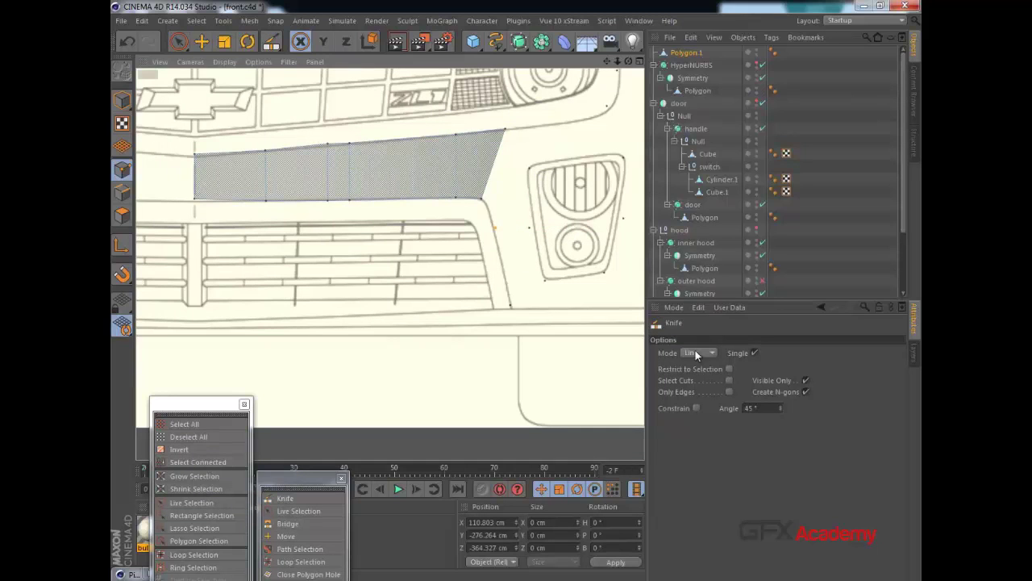
click(695, 353)
click(702, 404)
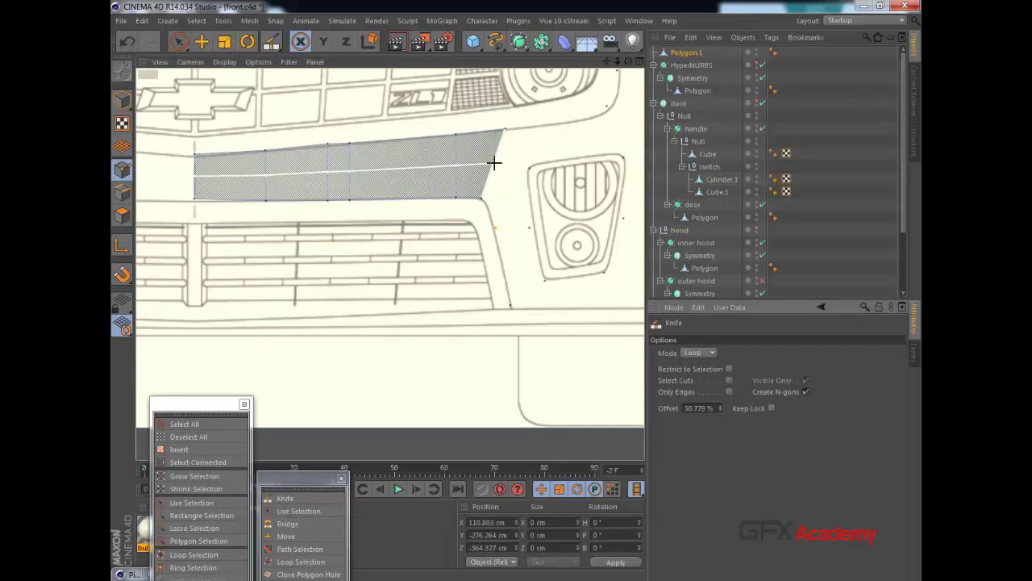
Pull the strip's upper outer corner inward along the blueprint line and move the middle end point to about X 97, Y -211.4 cm.
alt+middle_drag(589, 201, 541, 216)
click(180, 44)
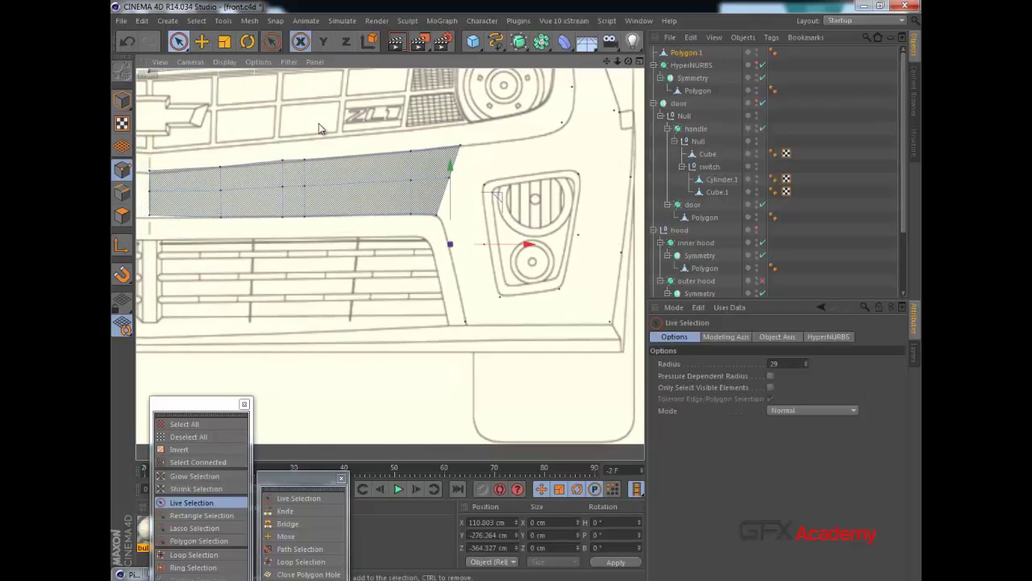
click(460, 158)
drag(506, 150, 490, 150)
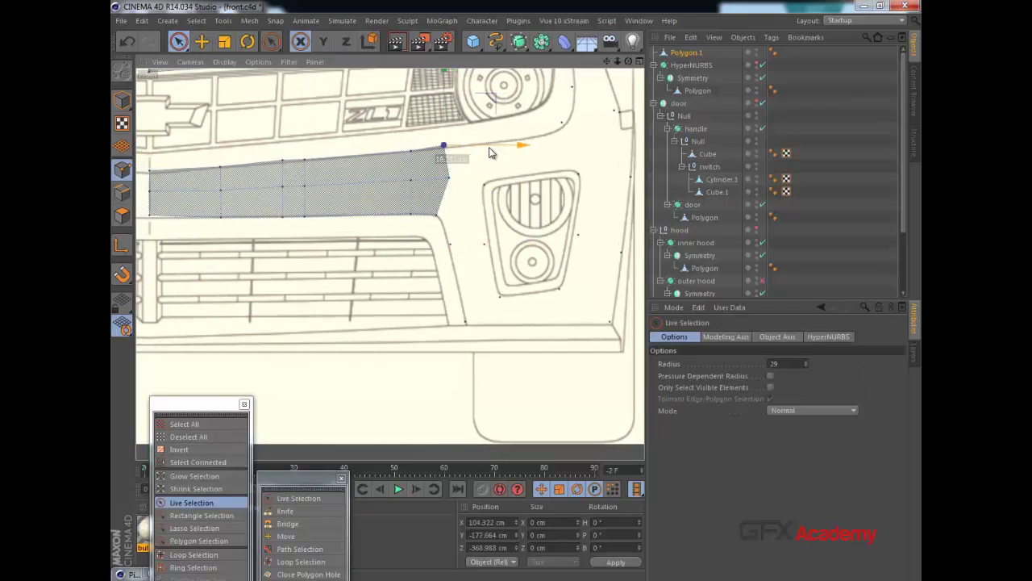
drag(445, 91, 445, 126)
drag(489, 181, 477, 164)
drag(435, 127, 447, 126)
click(438, 180)
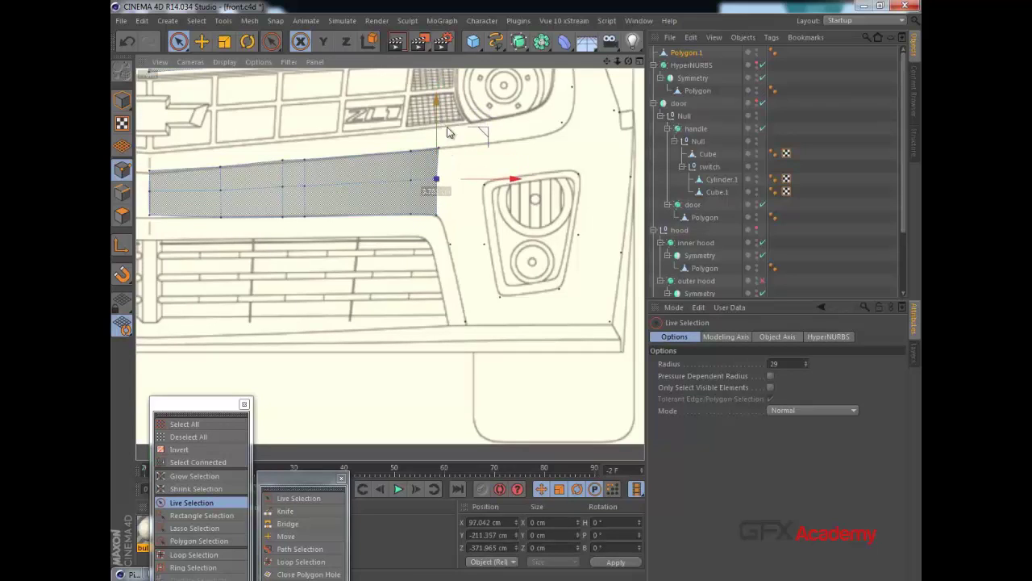
Copy the strip's upper outer corner point outward along the blueprint line below the headlight, to about X 161.6, Y -172.4 cm.
scroll(518, 162, down, 1)
alt+middle_drag(494, 188, 482, 183)
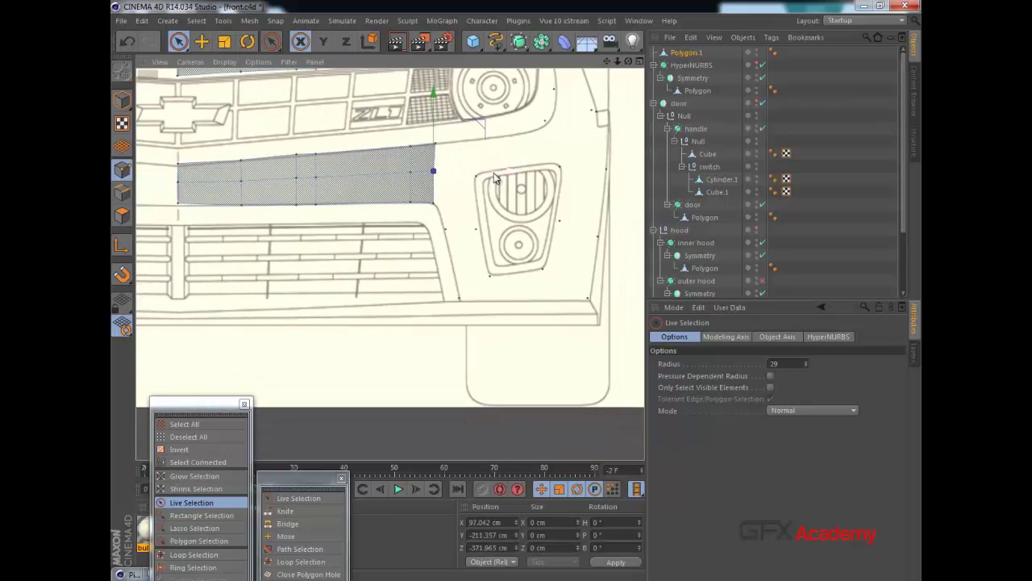
click(440, 148)
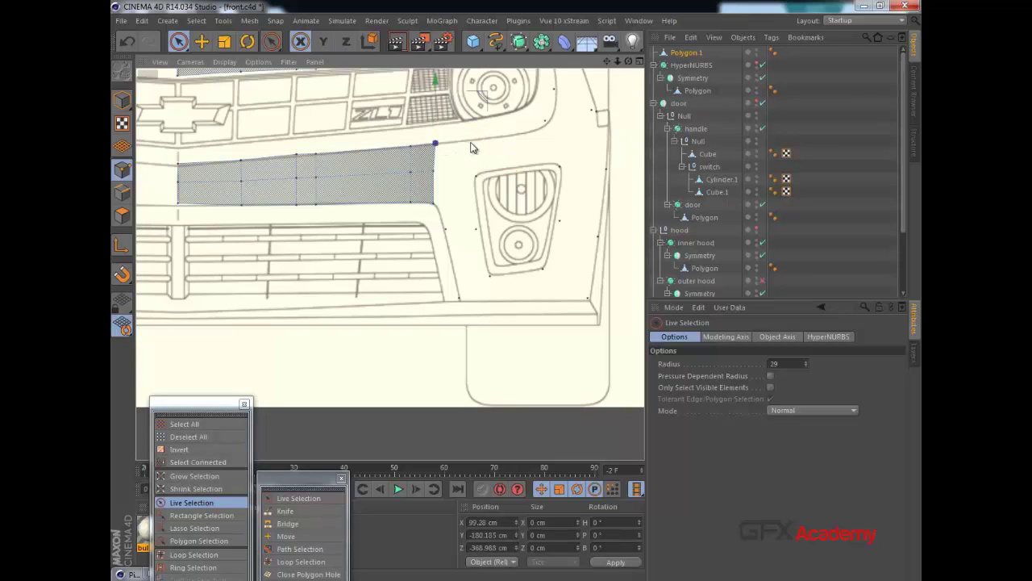
drag(488, 149, 537, 141)
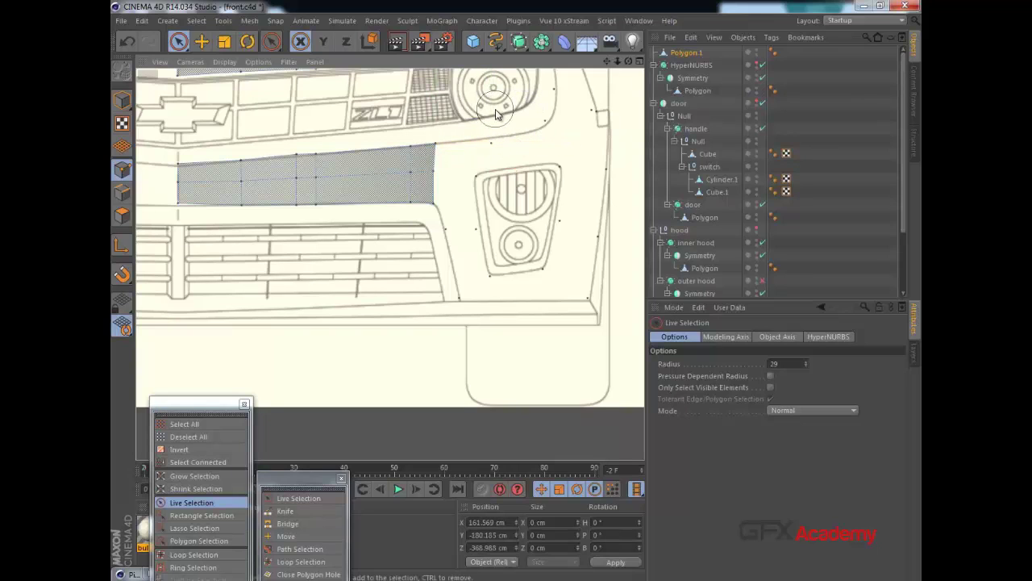
click(496, 111)
click(493, 142)
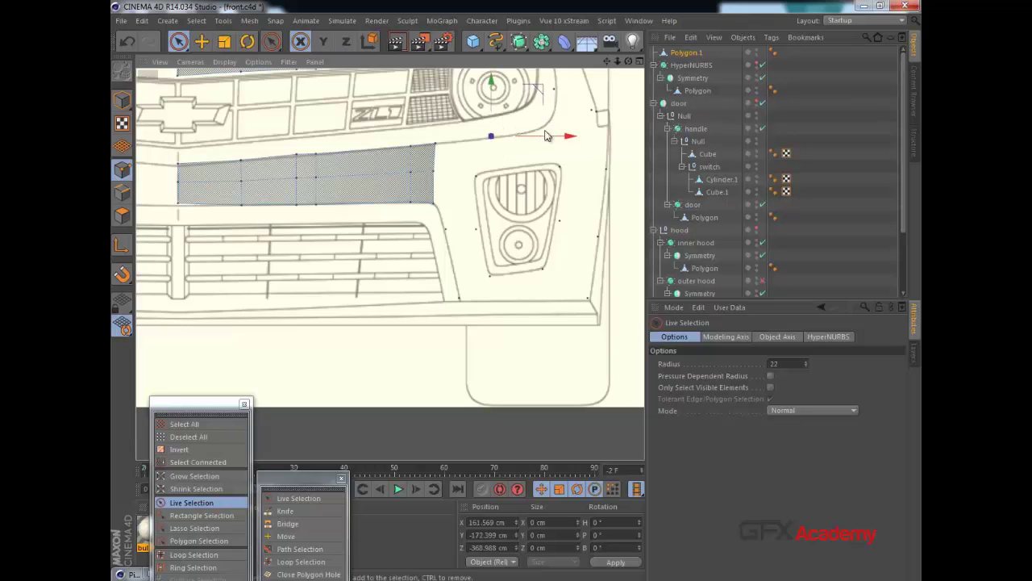
Shift the copied point below the headlight back in depth onto the bumper's curve, to about Z -352.7 cm.
middle_click(496, 216)
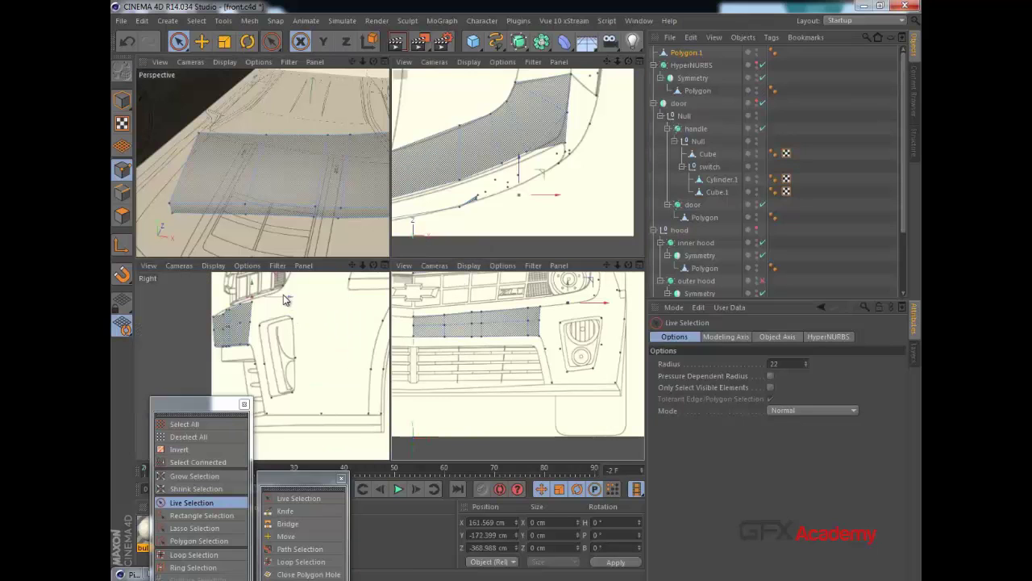
click(280, 302)
scroll(281, 312, up, 1)
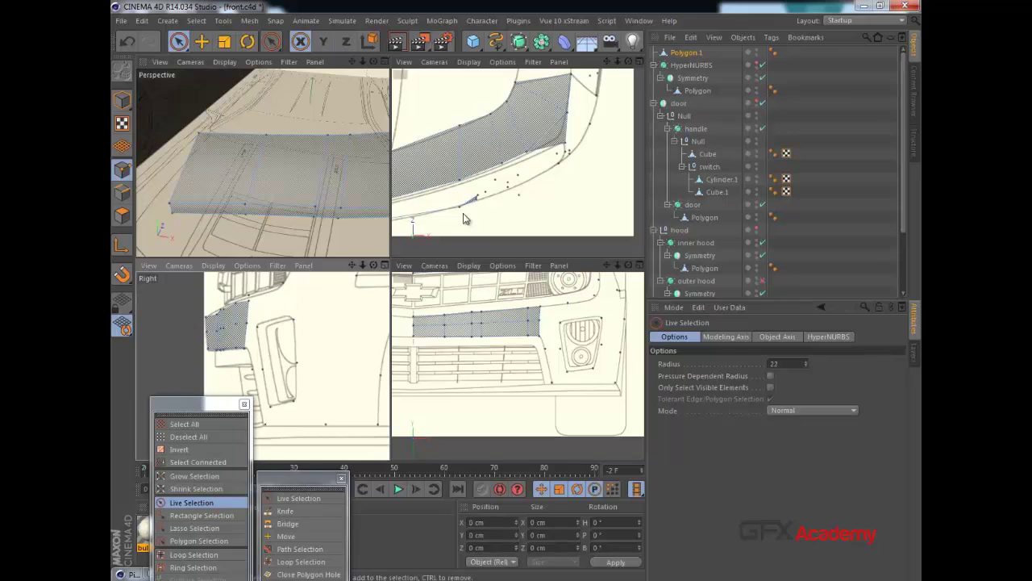
click(521, 199)
drag(520, 170, 520, 159)
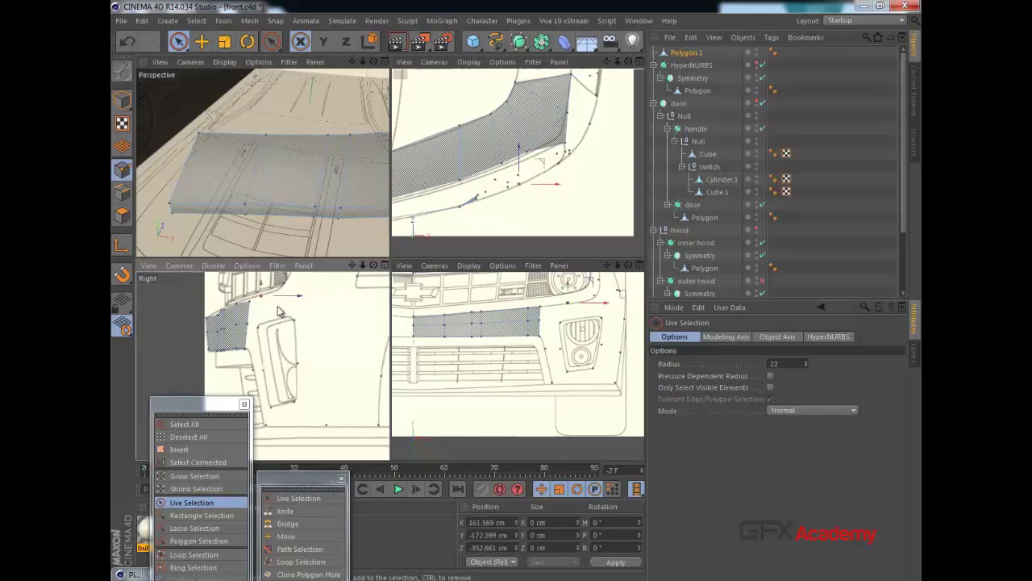
alt+middle_drag(275, 306, 323, 313)
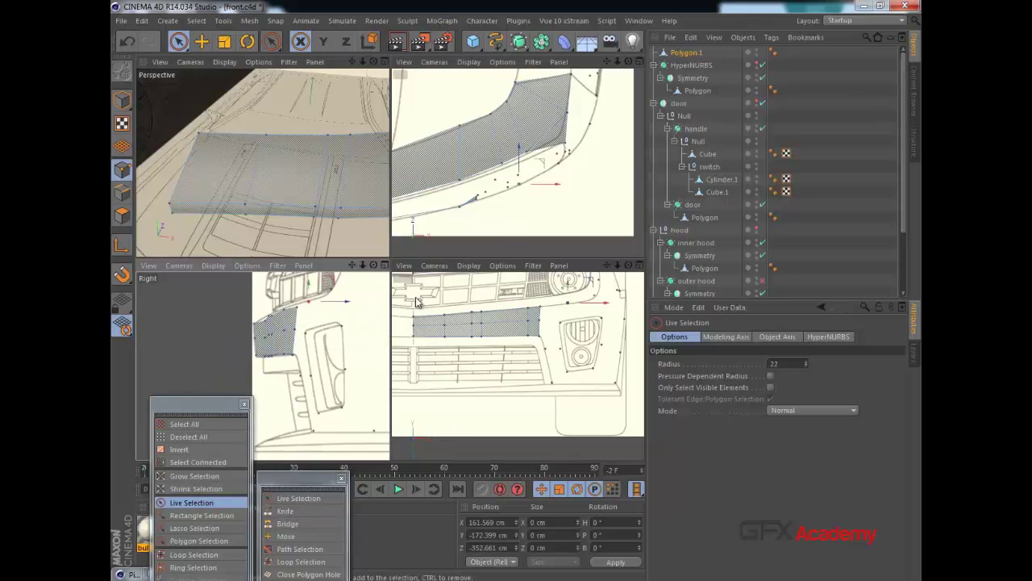
Bridge the strip's upper half outward between the line below the headlight and the fog light recess's upper edge.
middle_click(496, 329)
alt+middle_drag(480, 213, 469, 223)
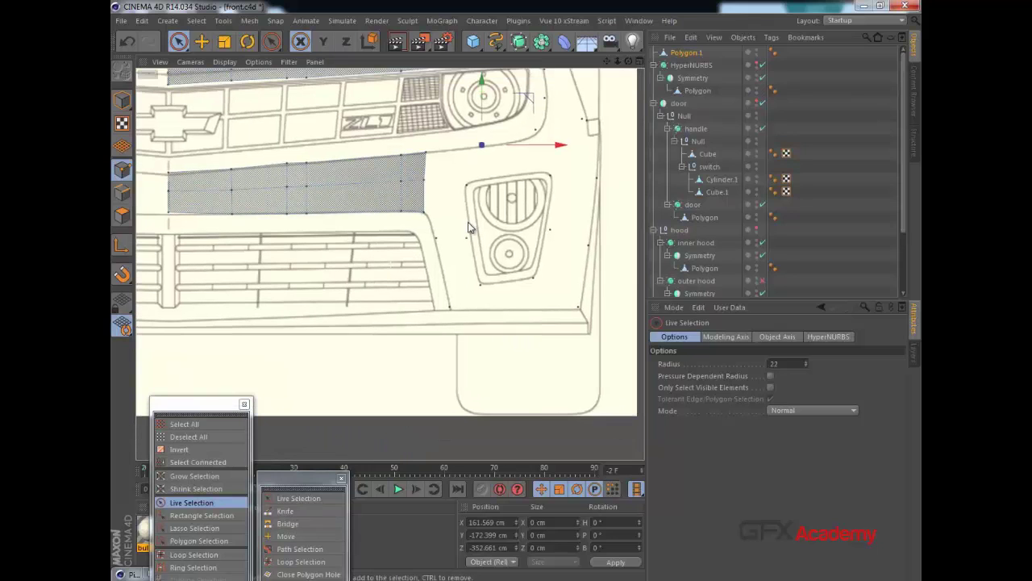
key(b)
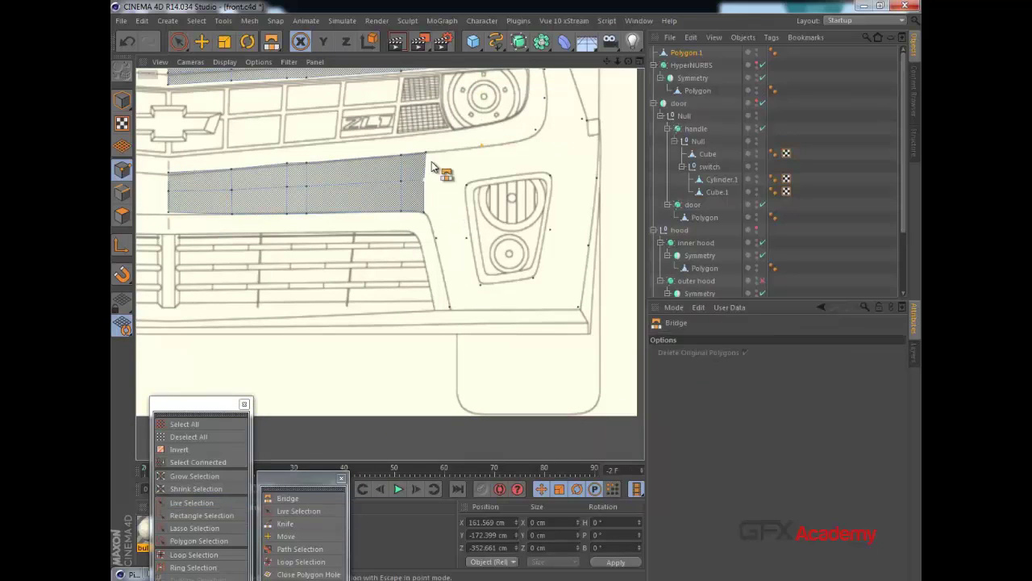
drag(479, 178, 472, 183)
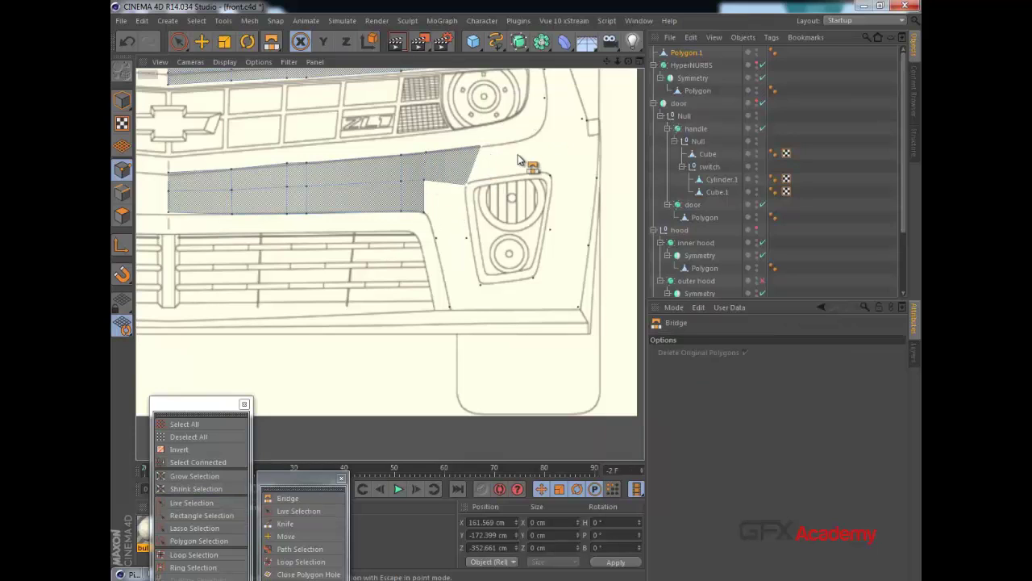
drag(536, 130, 551, 175)
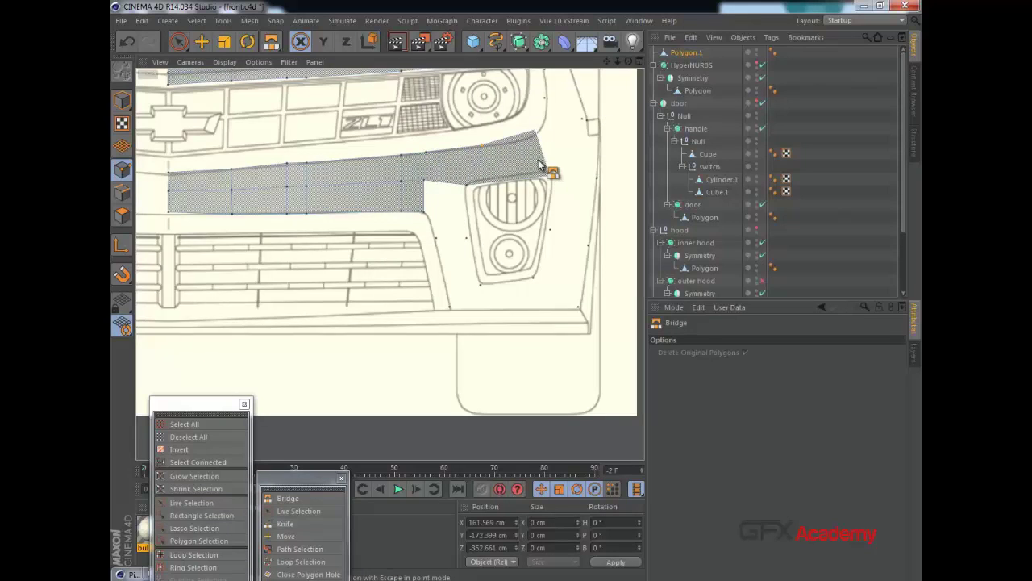
Copy the point beside the fog light recess's inner edge upward to about Y -248 cm and set its depth to about Z -354.3 cm.
alt+middle_drag(542, 160, 559, 146)
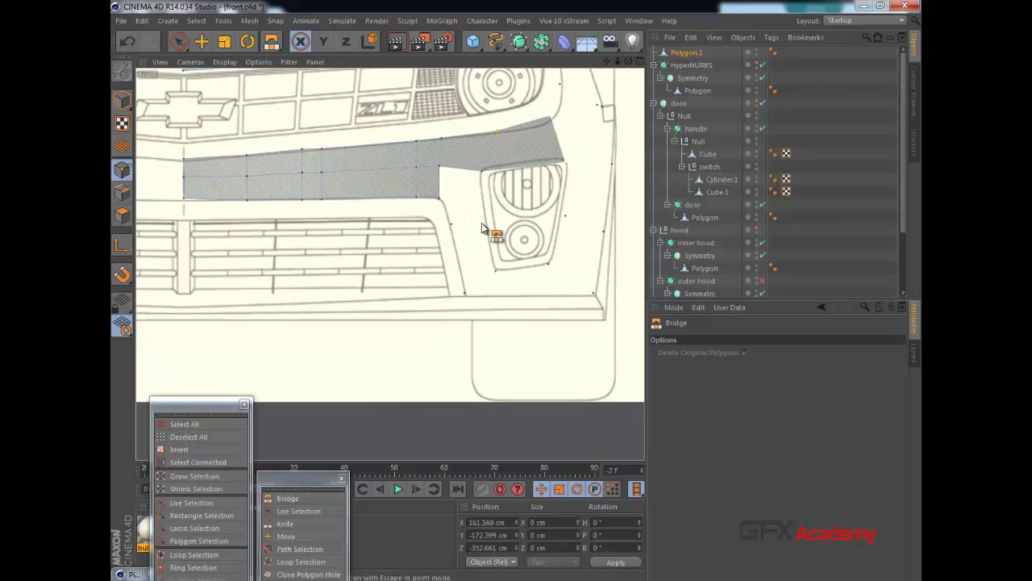
click(180, 45)
click(481, 227)
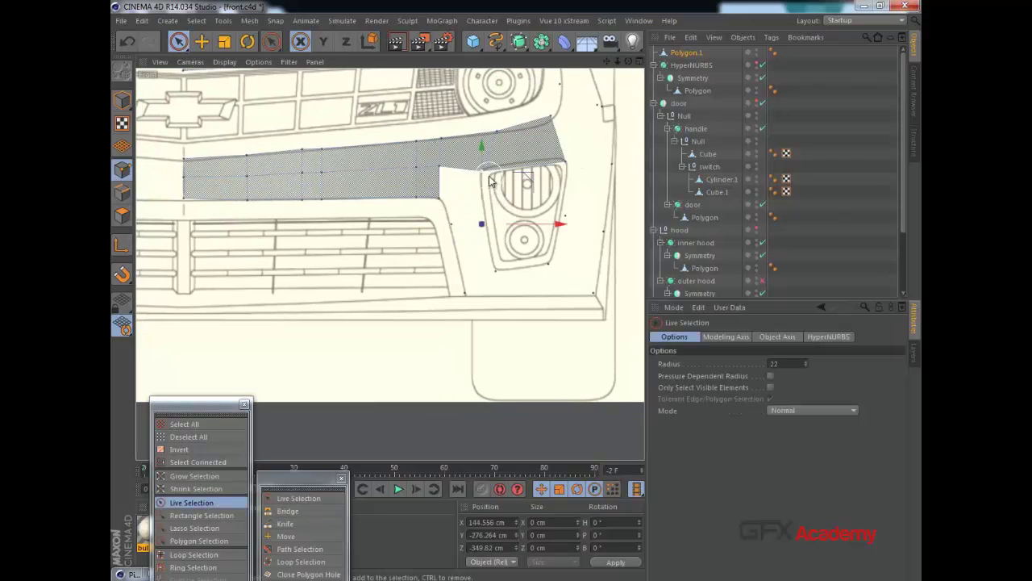
drag(485, 174, 485, 148)
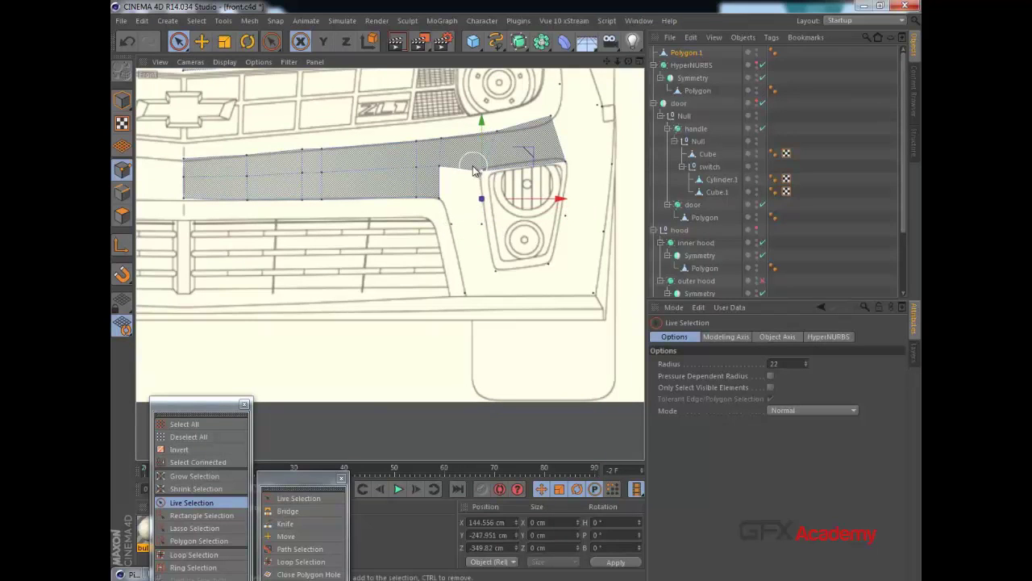
middle_click(458, 220)
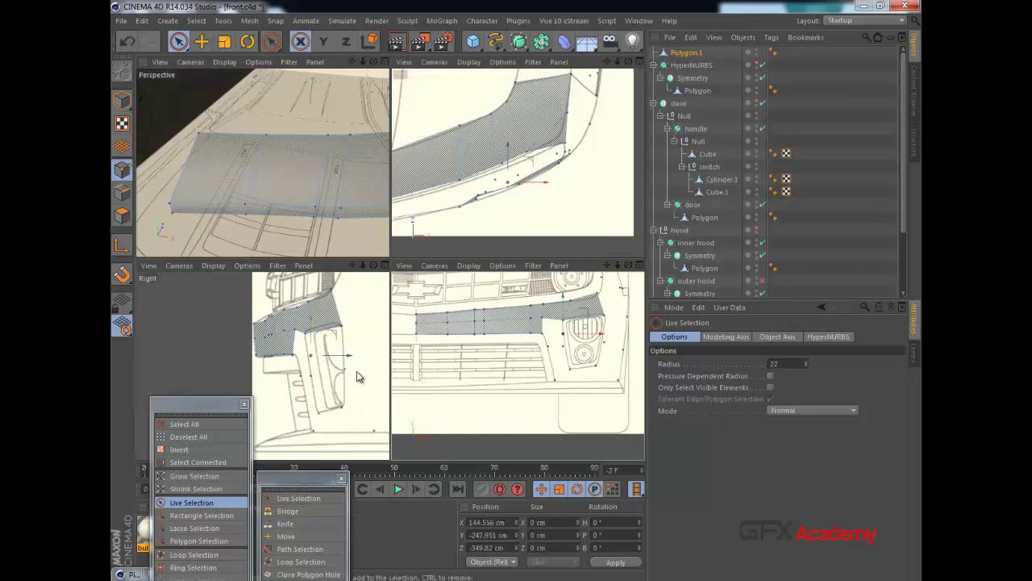
drag(335, 356, 331, 356)
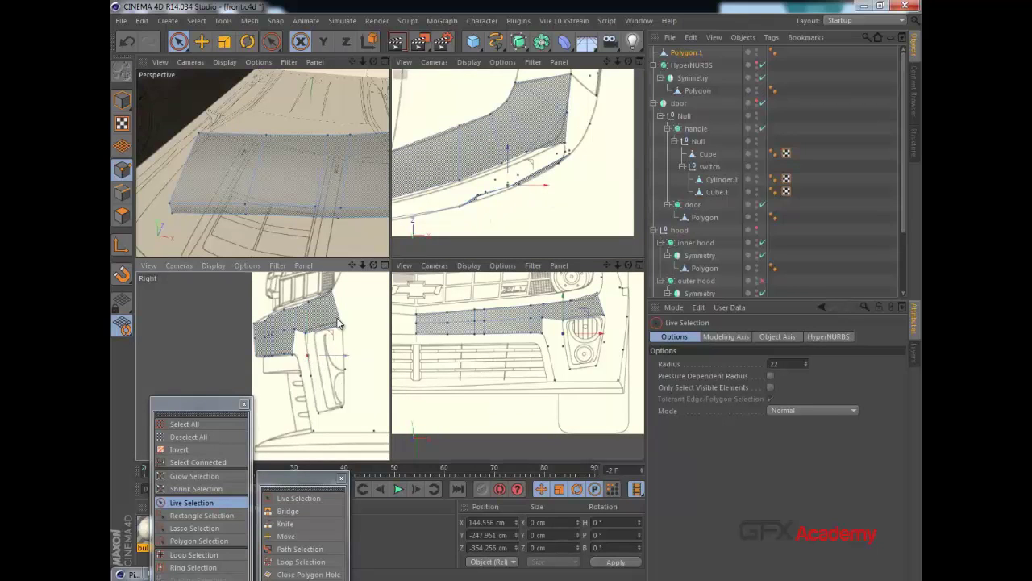
Bridge the strip down between lower intake and fog light recess, undoing the last piece that runs to the recess's lower inner corner.
key(b)
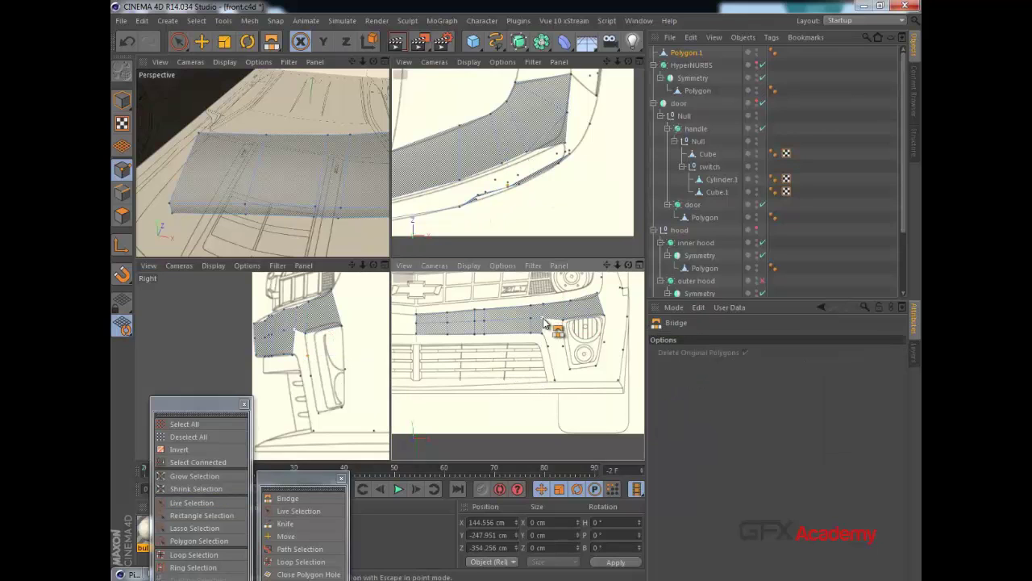
drag(566, 321, 581, 375)
key(ctrl+z)
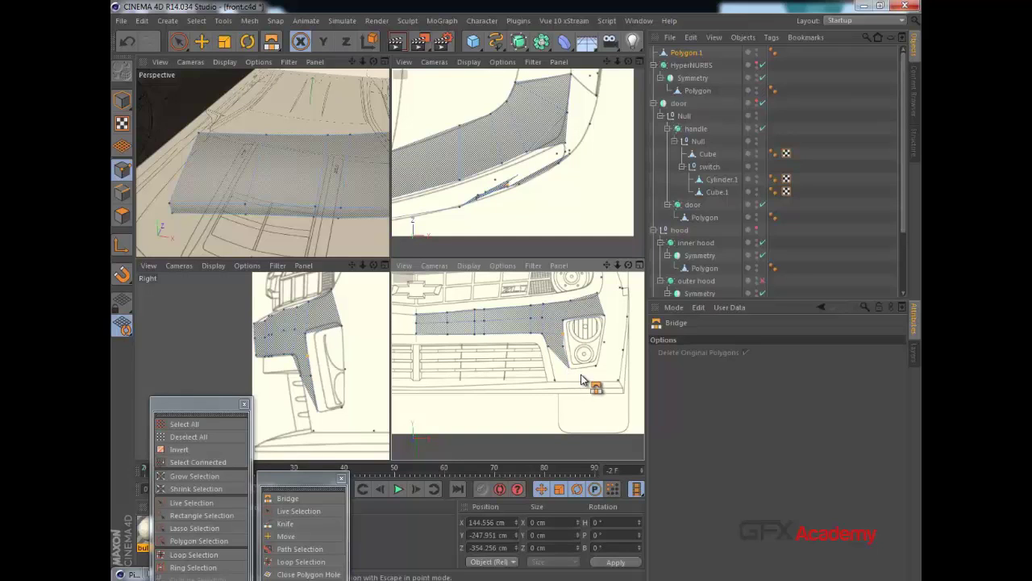
key(ctrl+z)
Copy the recess's lower inner corner point to the intake's edge at about X 121.6, Y -328.7, Z -352.1 cm and bridge the strip down to both.
scroll(585, 370, up, 4)
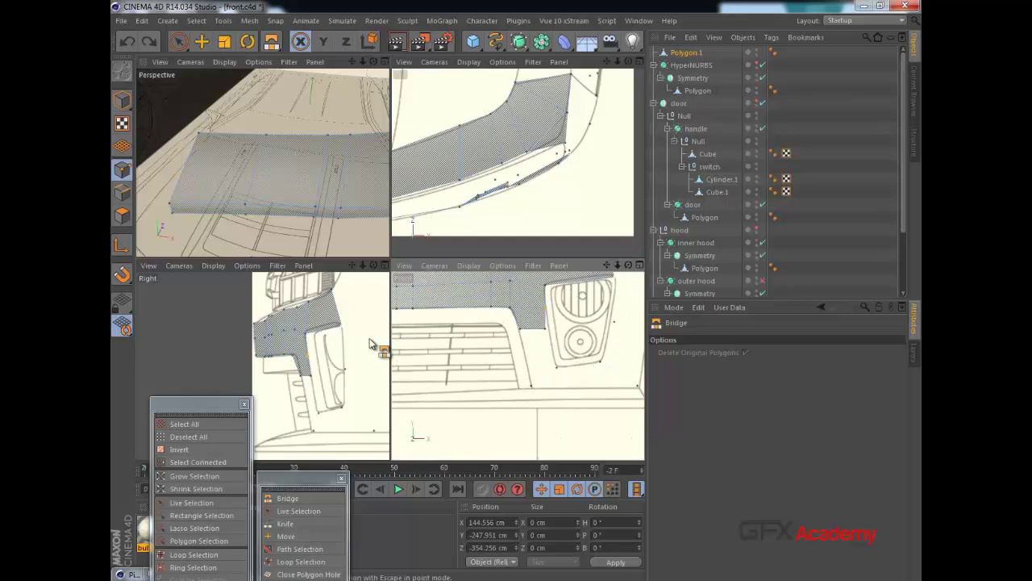
alt+middle_drag(328, 379, 338, 325)
click(201, 42)
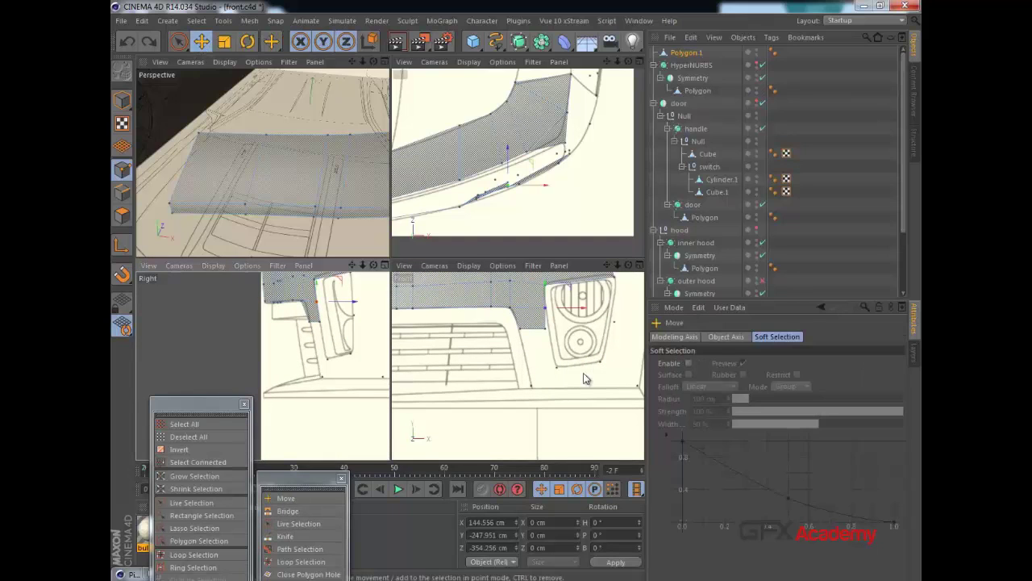
drag(575, 378, 559, 375)
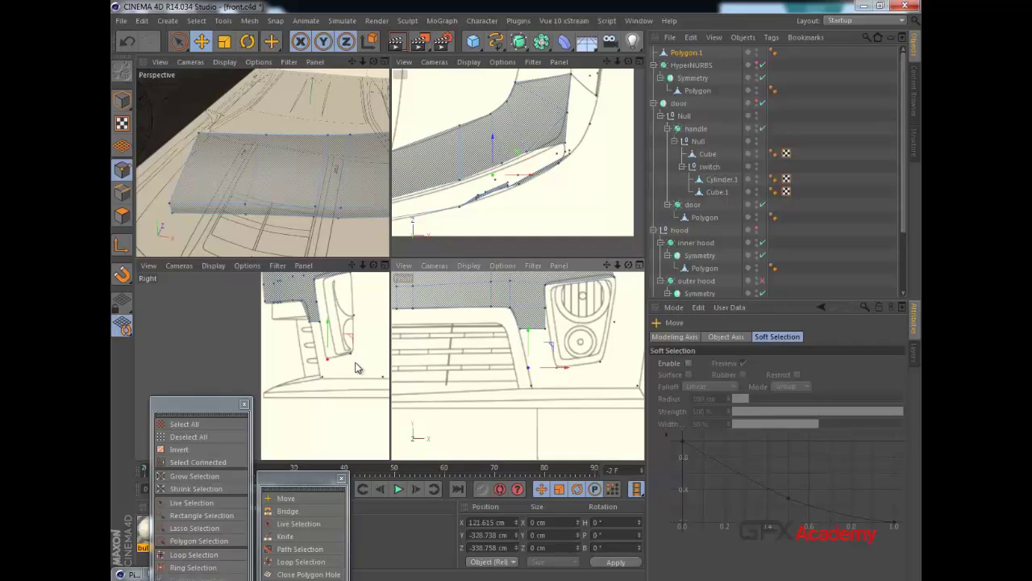
drag(362, 363, 351, 362)
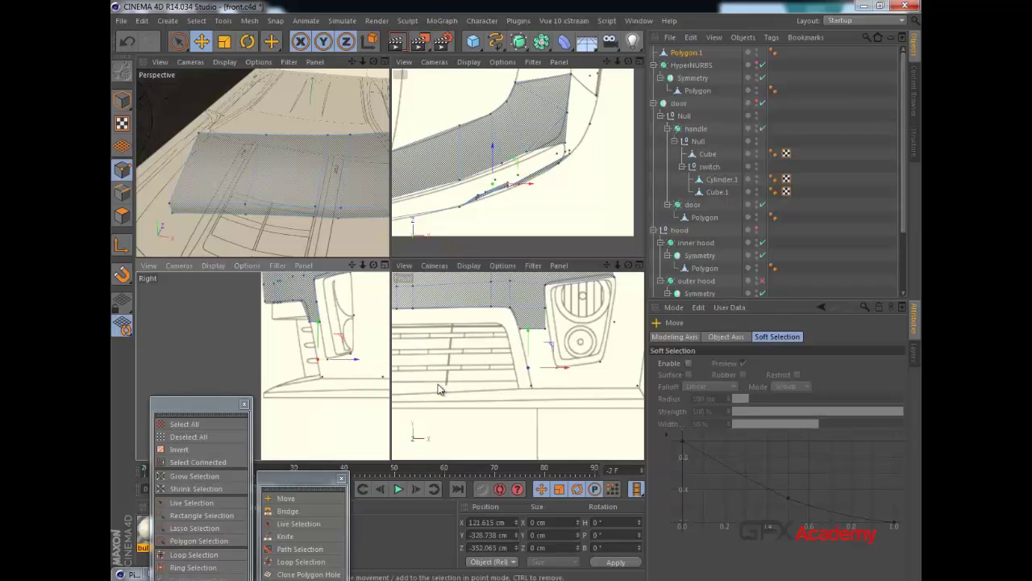
key(b)
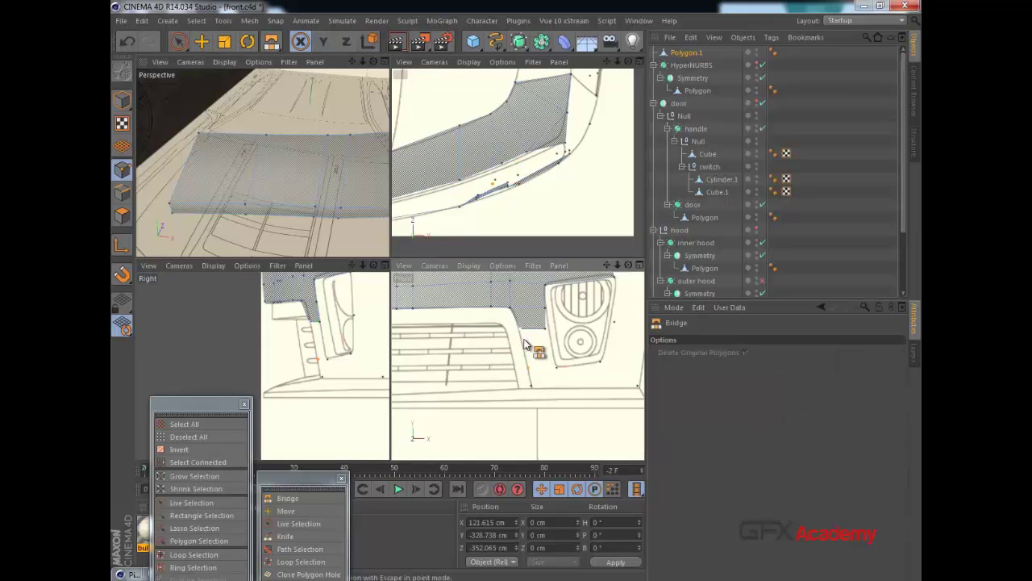
drag(548, 332, 560, 369)
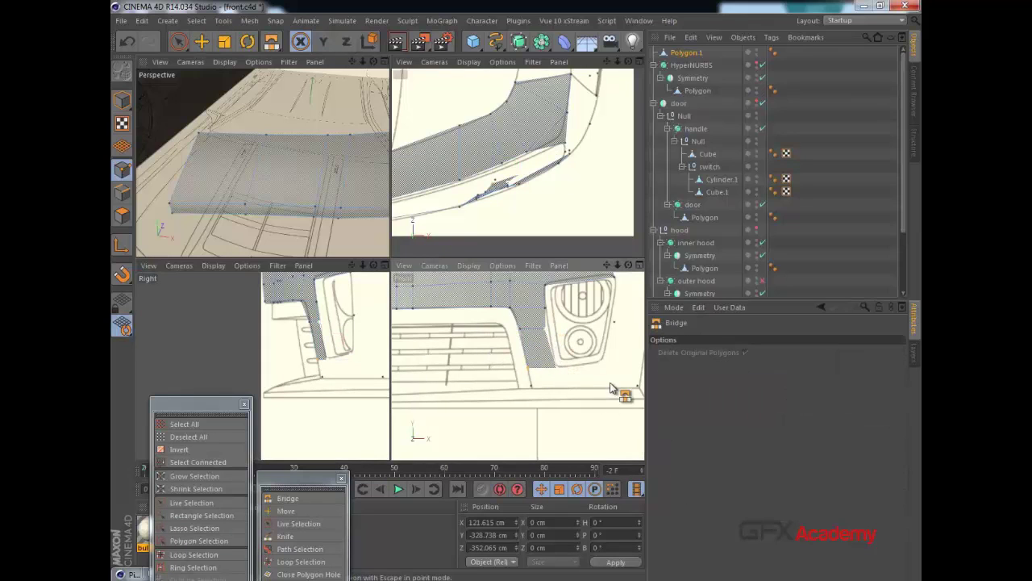
Copy the two lower corner points of the fog light recess straight down to the bumper's bottom line, centred at about Y -351.3 cm.
alt+middle_drag(600, 380, 543, 408)
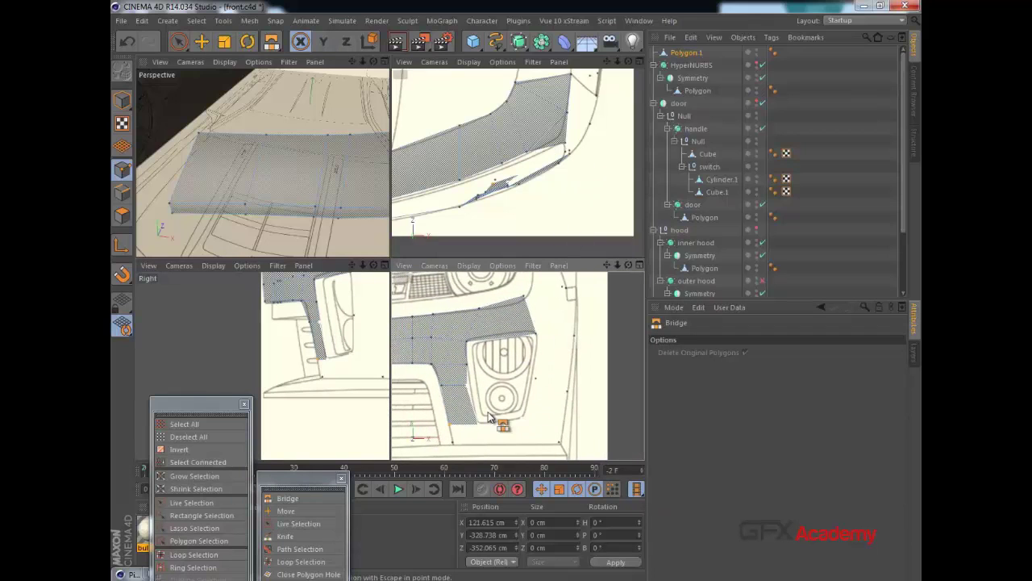
alt+middle_drag(508, 373, 505, 312)
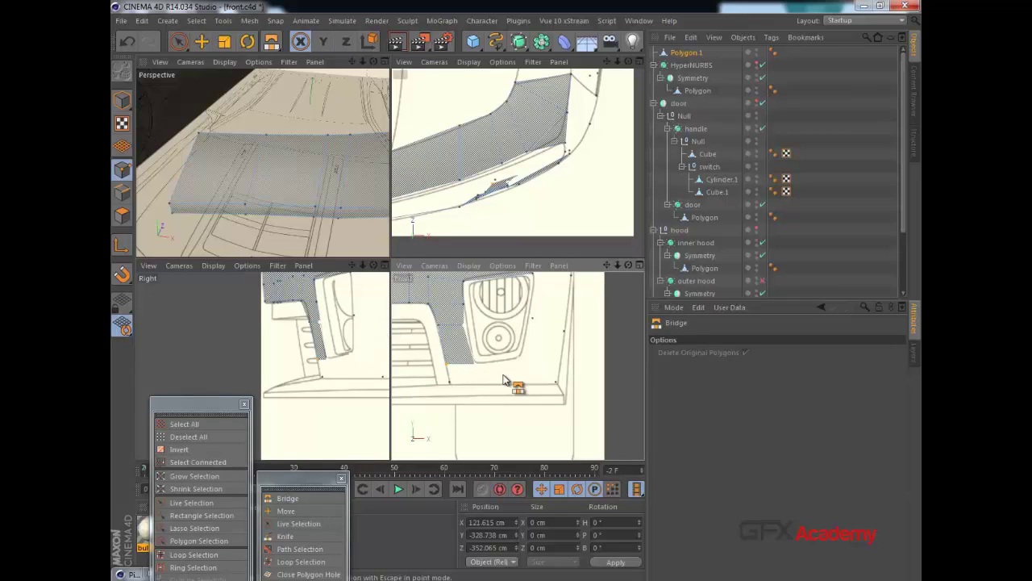
key(e)
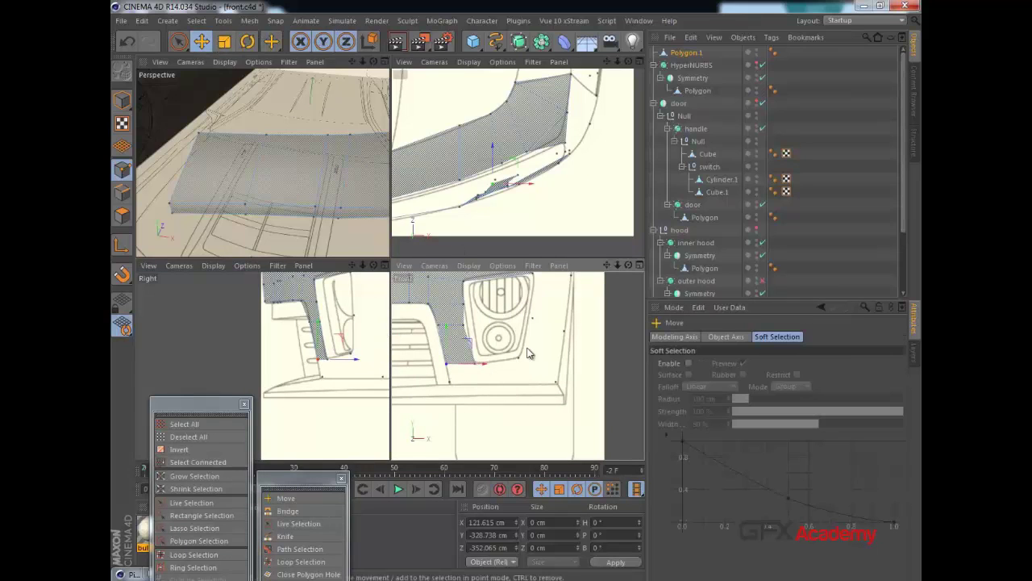
click(180, 42)
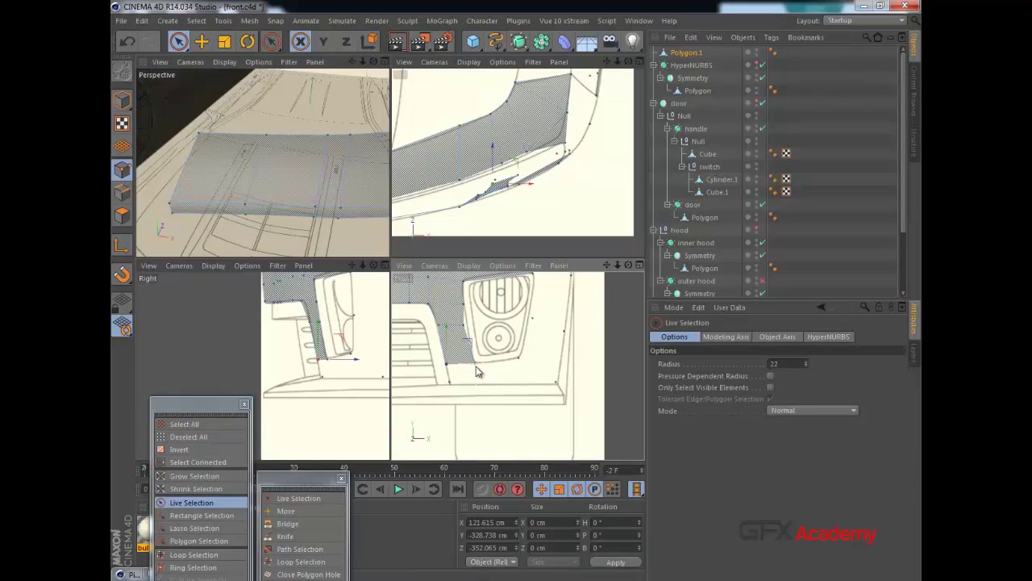
click(521, 362)
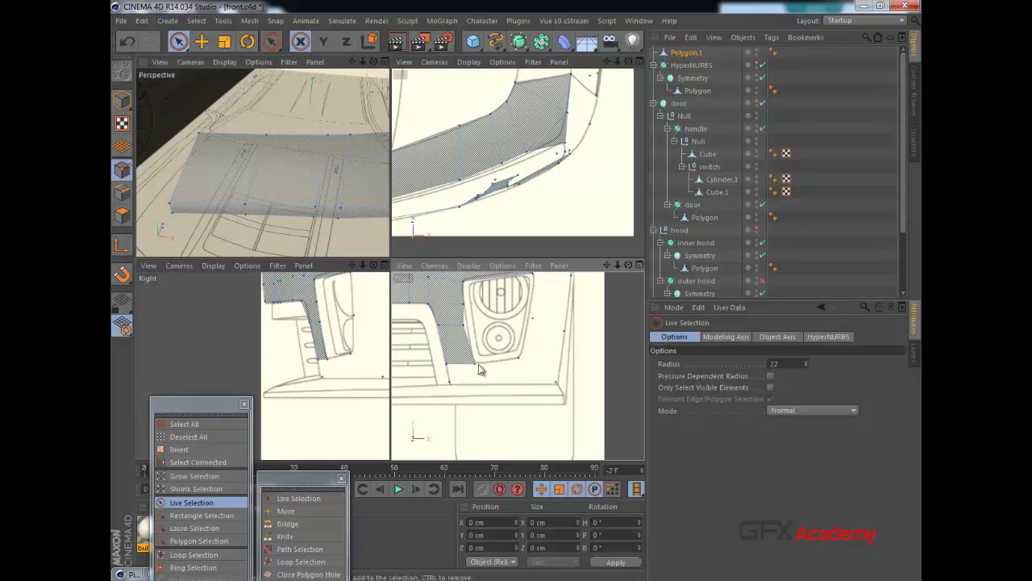
click(476, 366)
shift+click(519, 363)
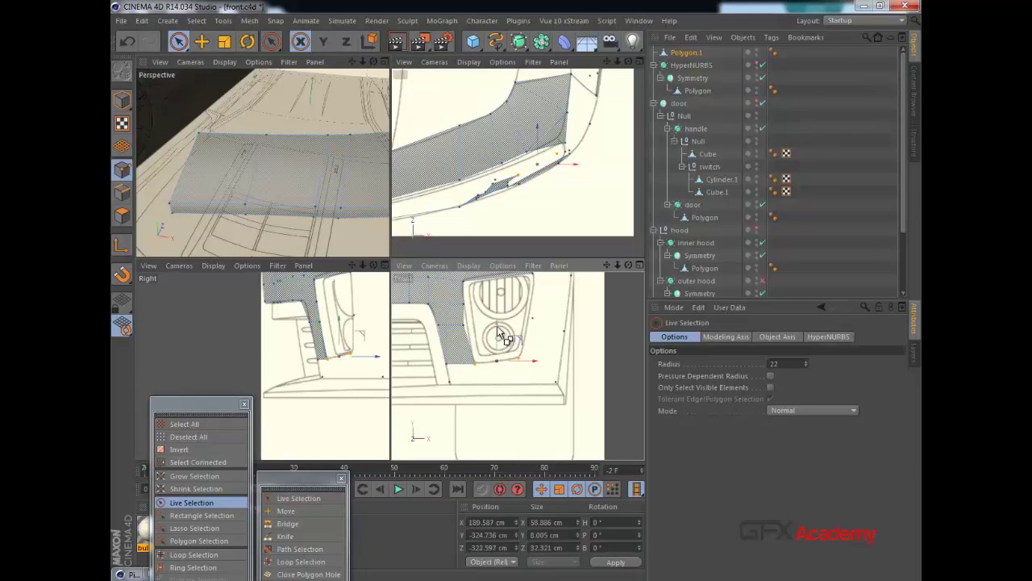
ctrl+drag(498, 328, 497, 350)
Lower the outer copied point onto the bottom line and move the intake's lower corner point to about Y -354.5, Z -347.3 cm in side view.
scroll(367, 381, up, 2)
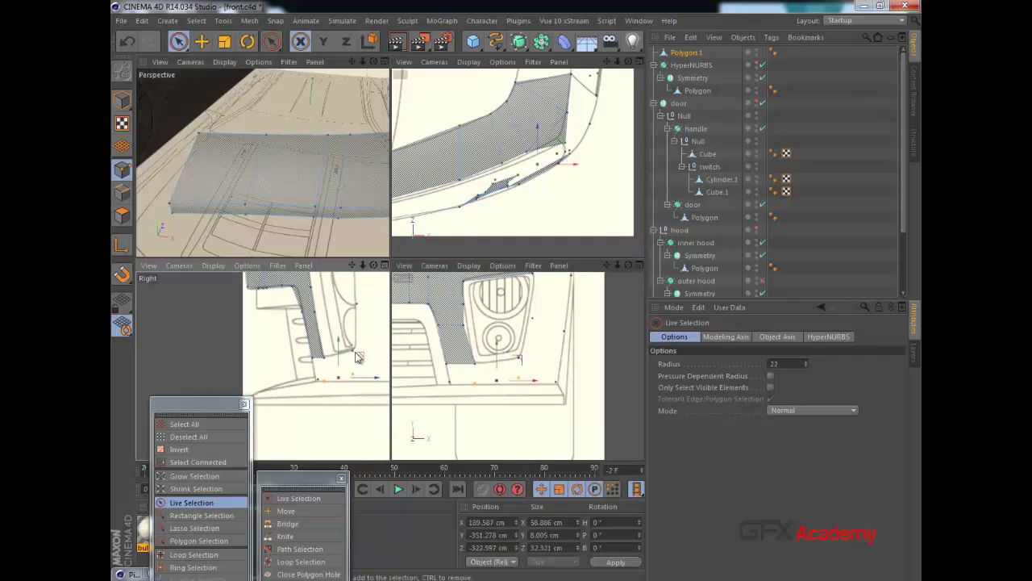
middle_click(350, 352)
click(574, 277)
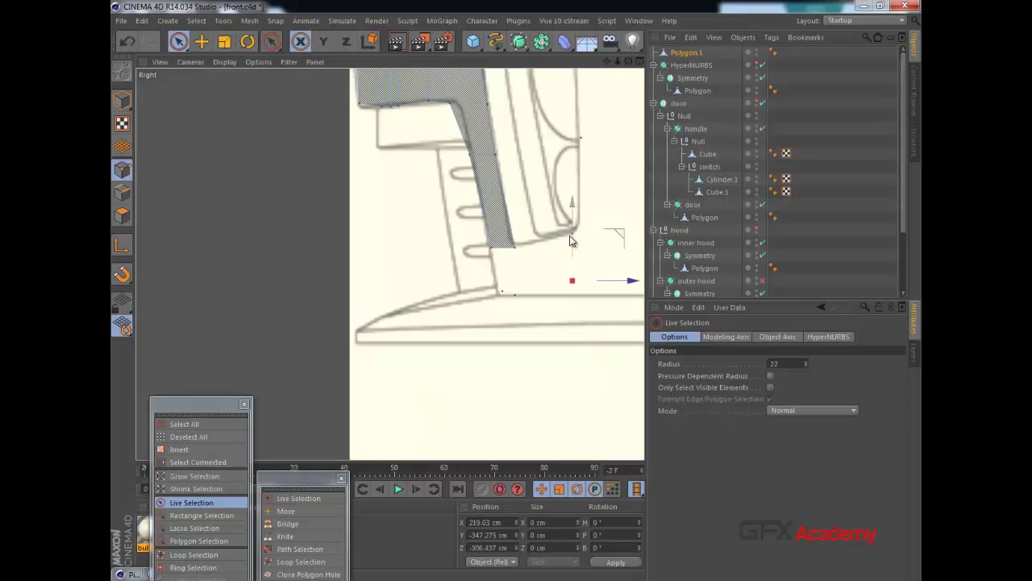
drag(573, 232, 575, 243)
click(501, 290)
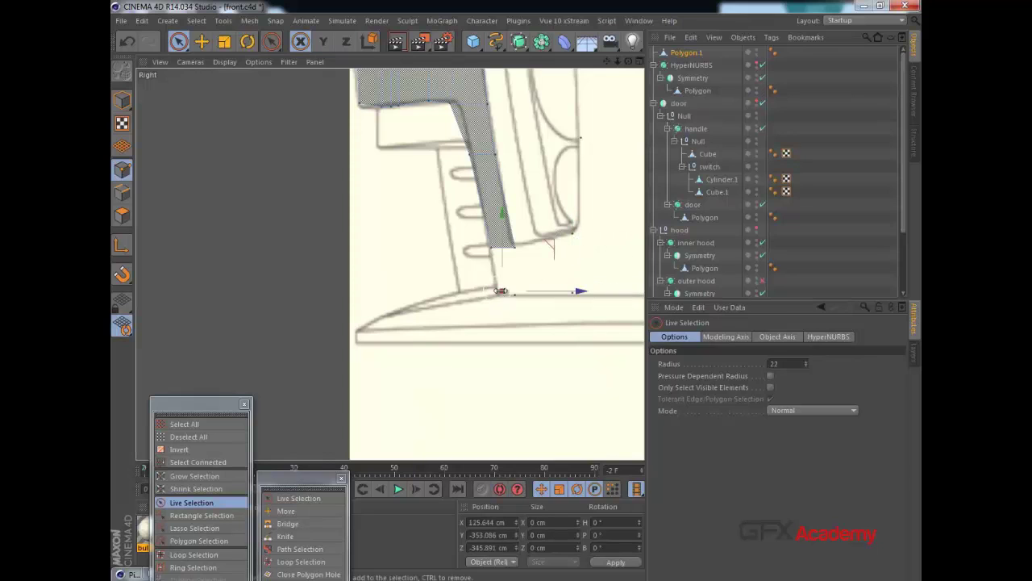
drag(502, 253, 502, 255)
drag(544, 295, 542, 296)
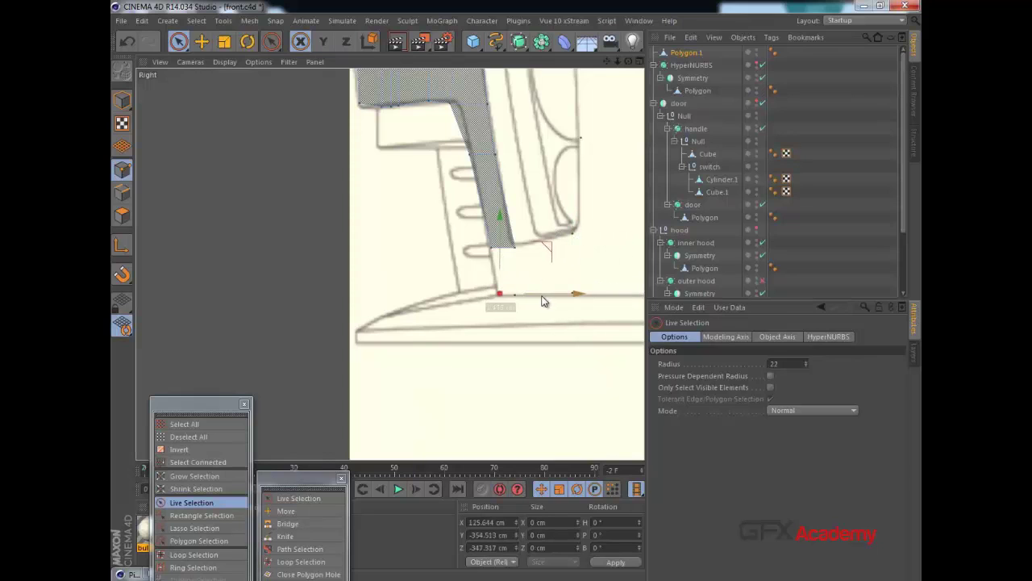
Copy the bottom-line point between fog light and wheel arch upward into a column at Z -261.3 cm, from about Y -315.5 to -206.9 cm.
alt+middle_drag(577, 274, 431, 278)
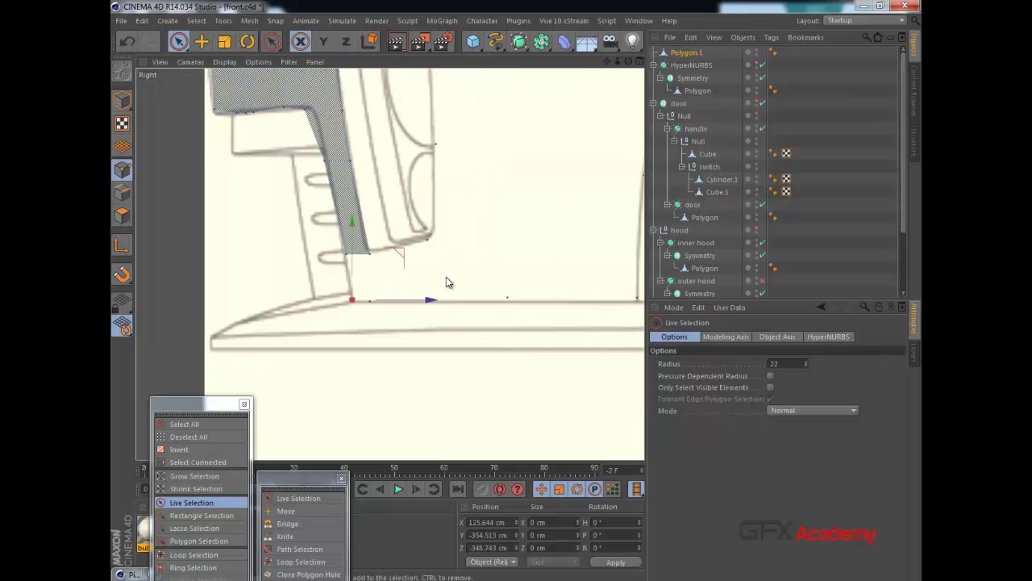
scroll(498, 283, down, 2)
click(503, 298)
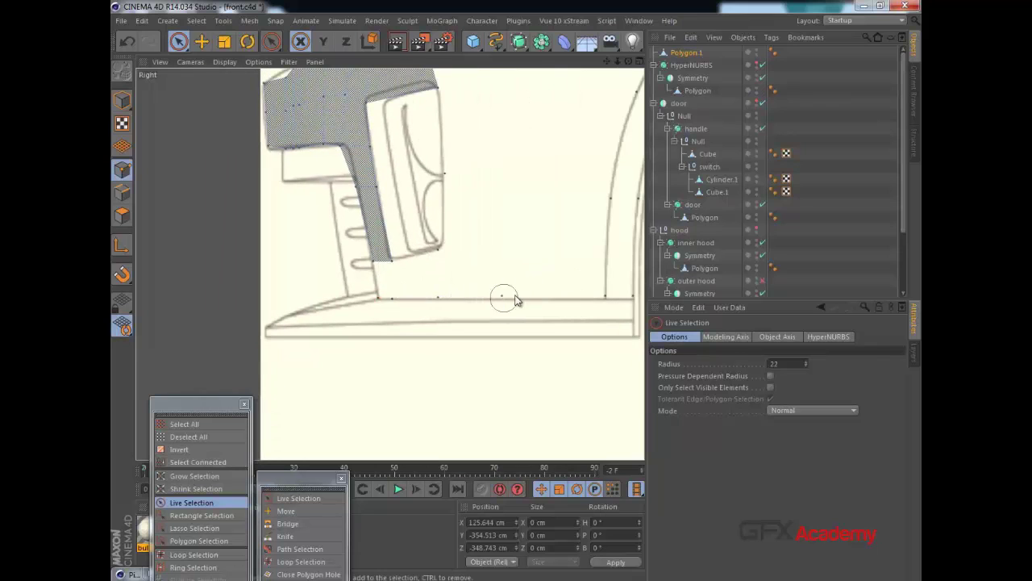
drag(503, 238, 504, 186)
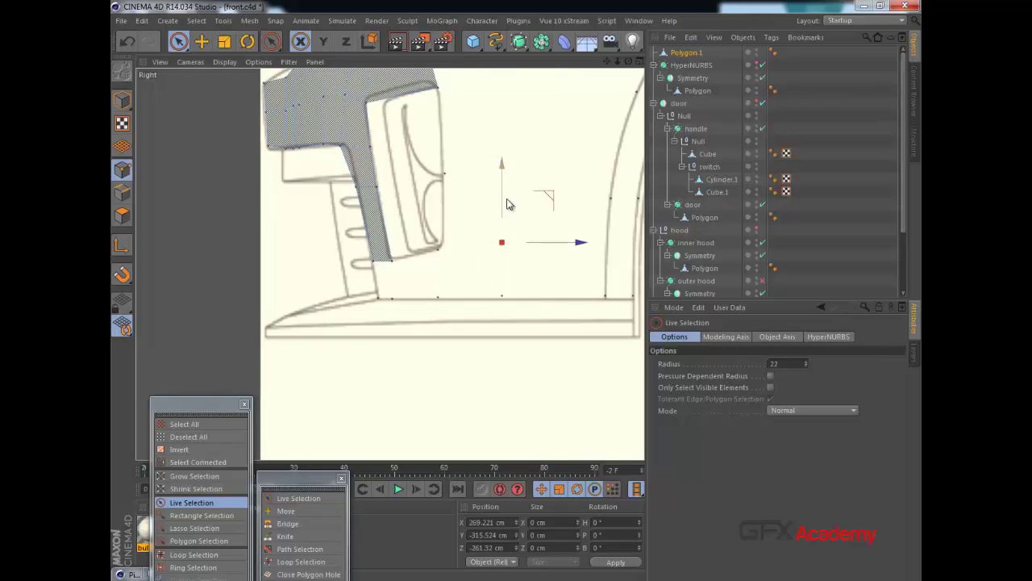
middle_click(537, 257)
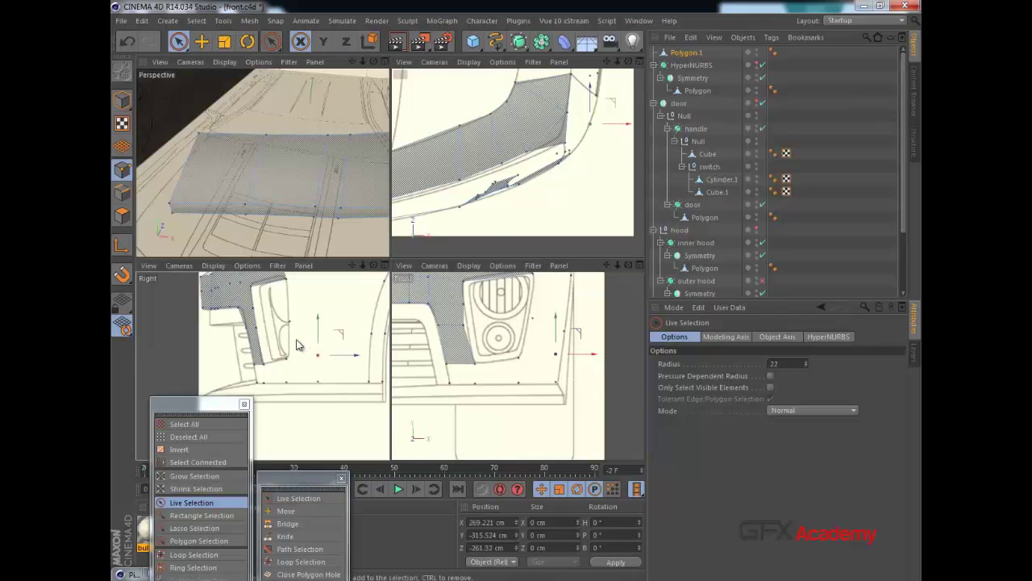
drag(325, 334, 327, 301)
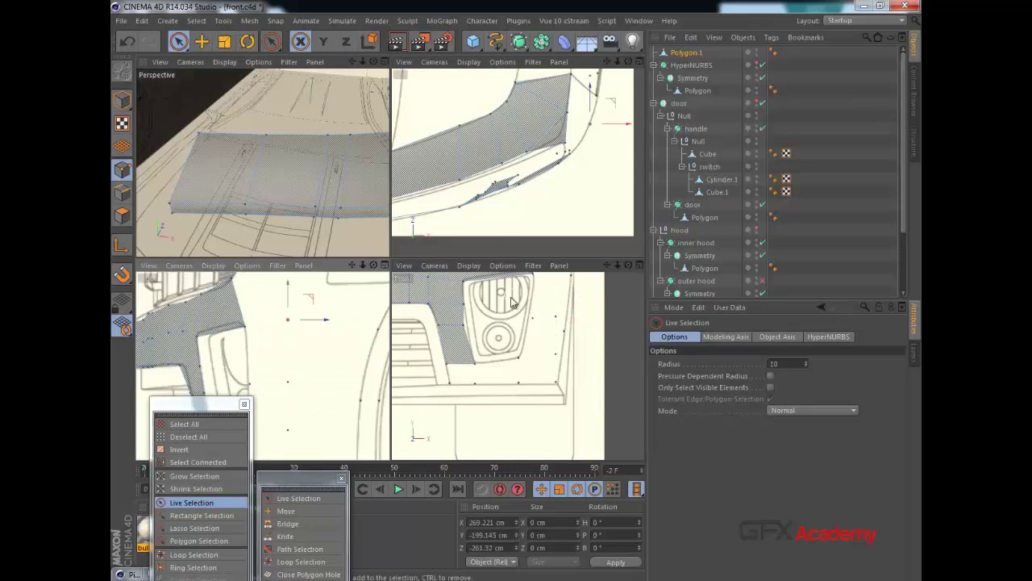
alt+middle_drag(510, 300, 509, 362)
drag(554, 299, 554, 306)
Copy the column's highest point up to about Y -145.3 cm and shift the copy inward to about X 267.3 cm.
alt+middle_drag(352, 331, 356, 373)
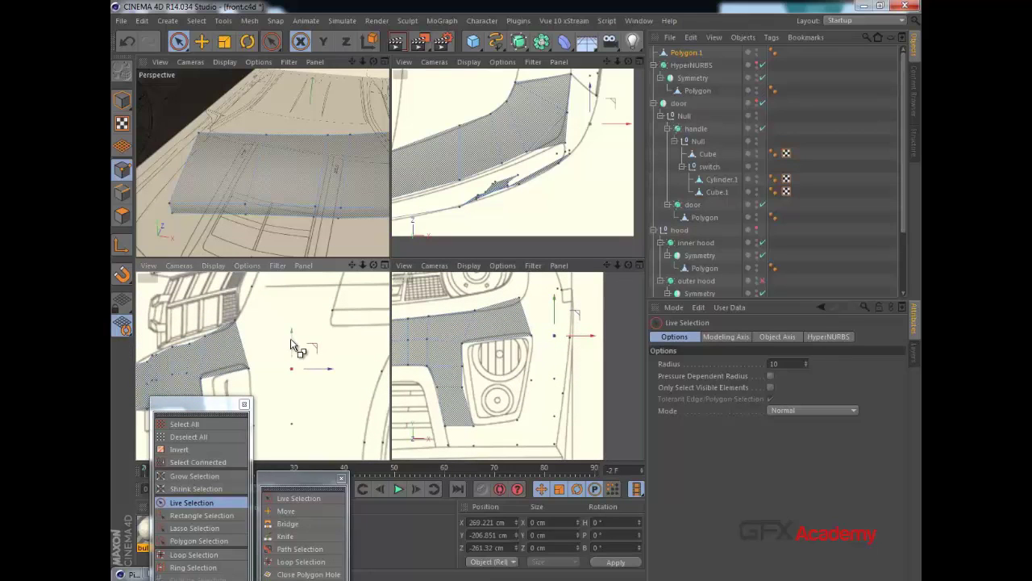
drag(296, 342, 304, 289)
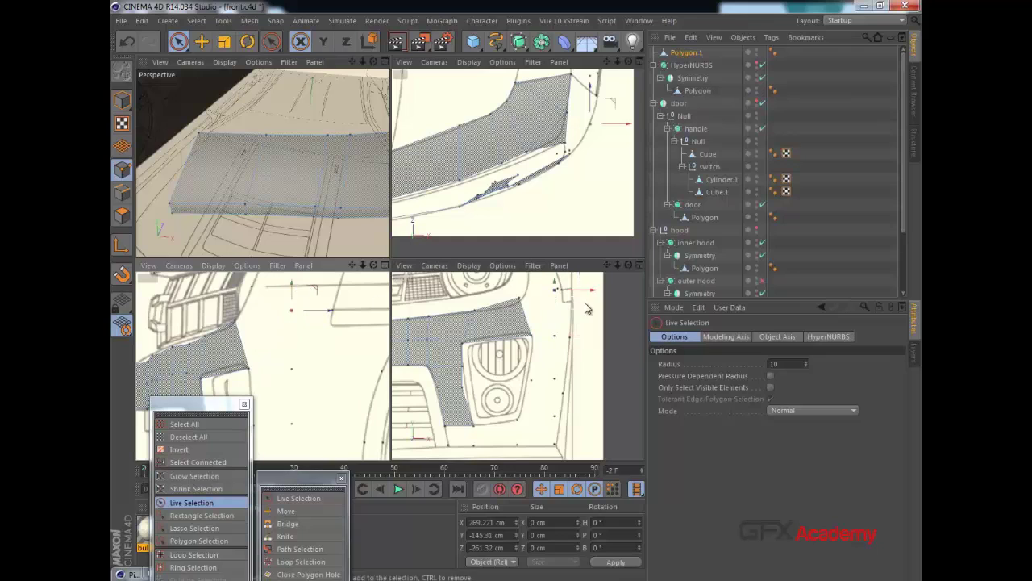
drag(581, 290, 576, 295)
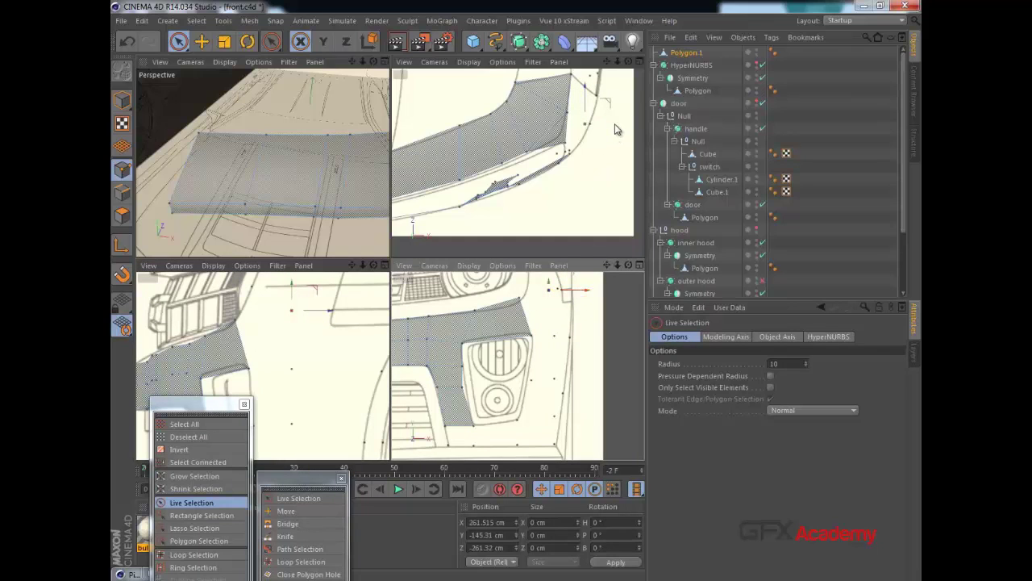
drag(616, 129, 619, 127)
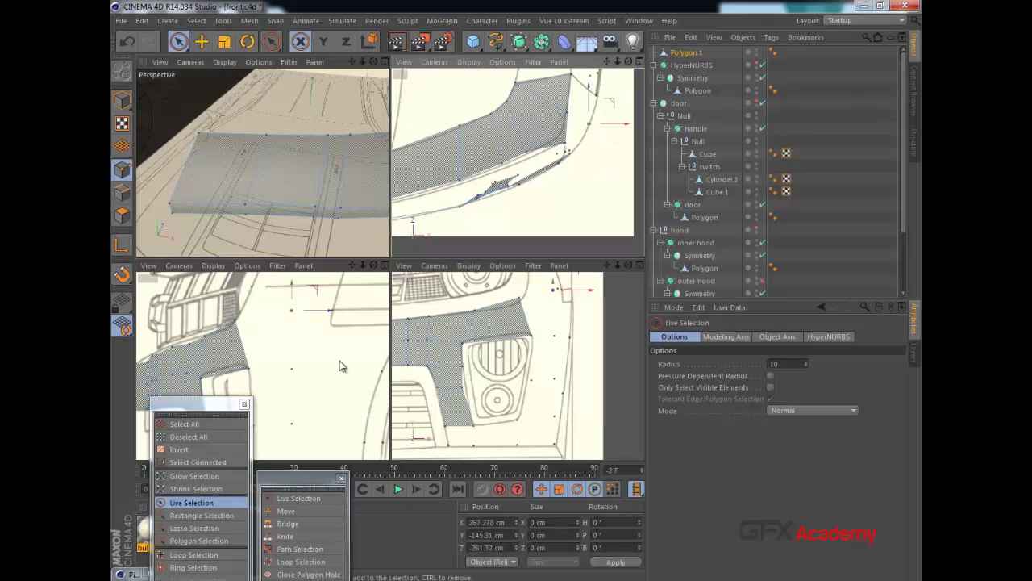
Copy the point at the panel line's front corner ahead of the wheel arch straight down to about Y -160 cm in side view.
alt+middle_drag(340, 366, 302, 403)
scroll(314, 400, down, 4)
scroll(308, 360, up, 3)
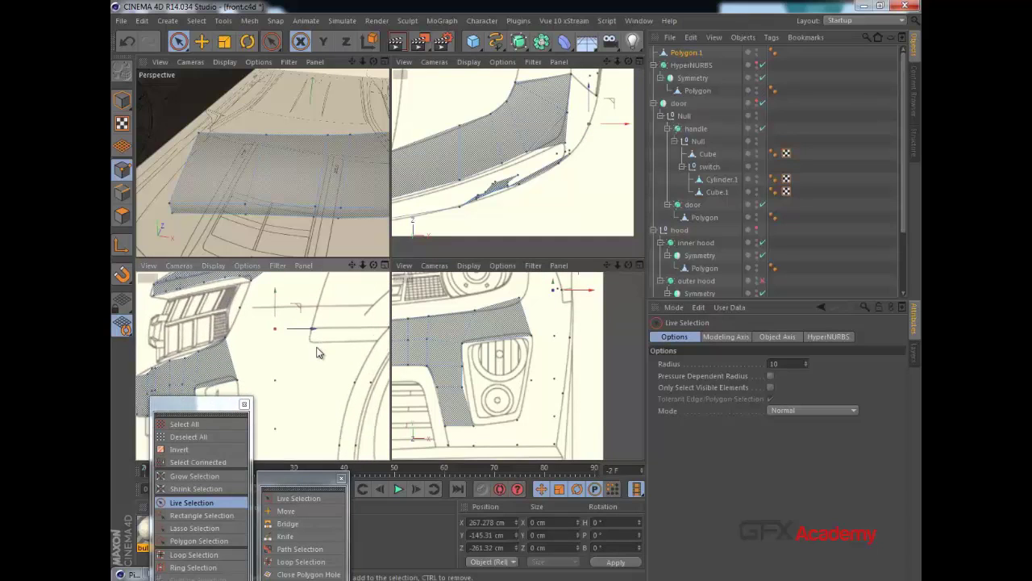
scroll(317, 352, up, 1)
mouse_move(317, 353)
alt+middle_down()
mouse_move(221, 360)
mouse_move(274, 342)
mouse_move(308, 353)
alt+middle_up()
alt+right_drag(308, 353, 323, 362)
alt+middle_drag(322, 362, 276, 349)
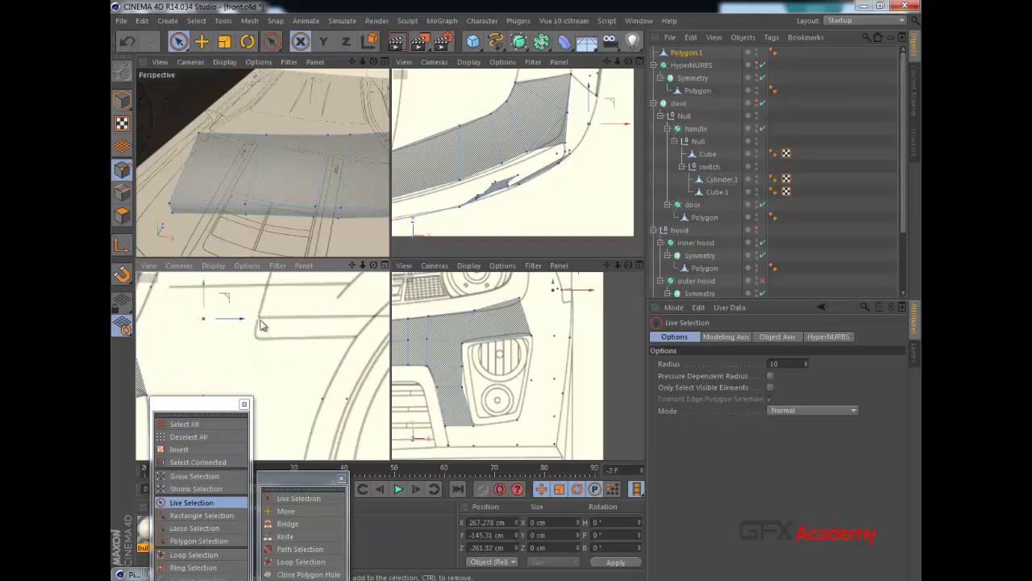
click(258, 320)
drag(258, 298, 257, 313)
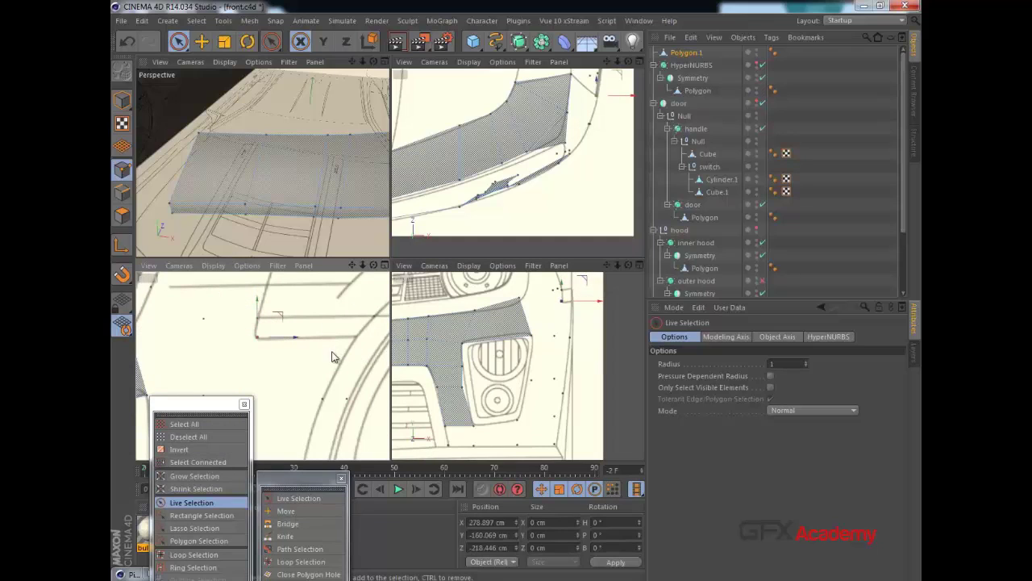
Copy the two points at the panel line's wheel arch end down along the arch, centred at about Y -159.9, Z -127.8 cm.
alt+middle_drag(365, 349, 336, 334)
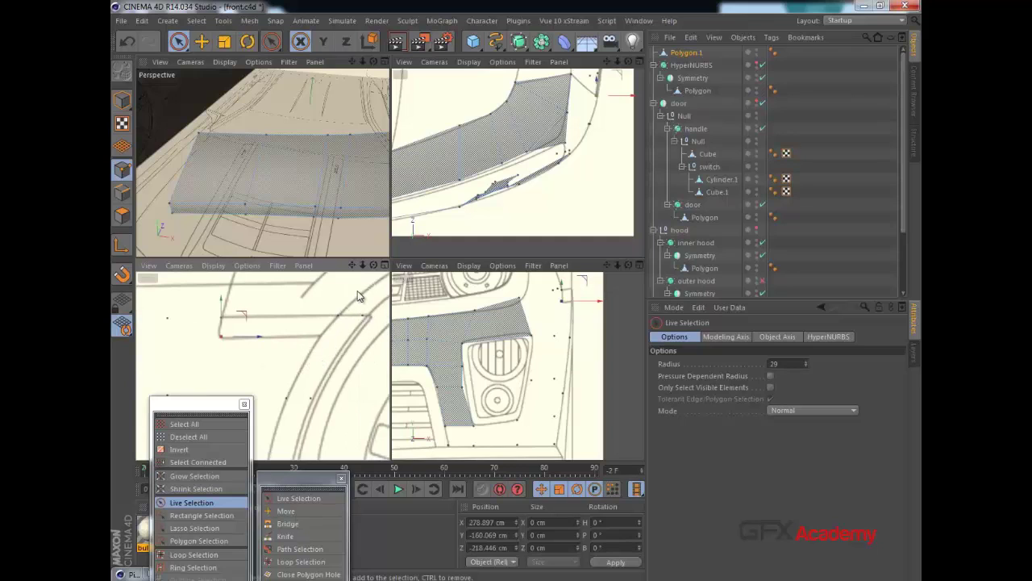
click(355, 322)
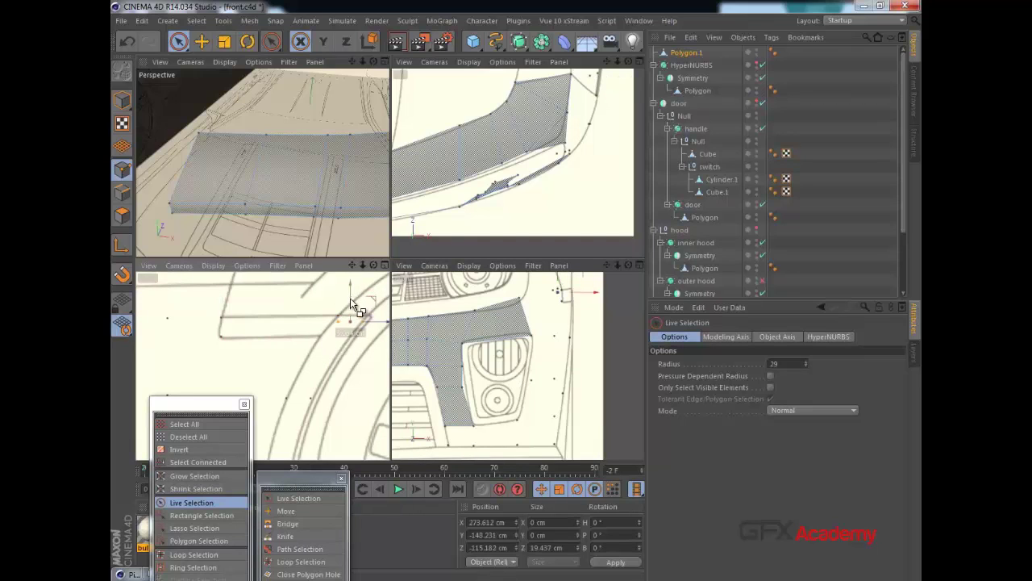
mouse_move(376, 332)
mouse_down()
mouse_move(359, 333)
mouse_move(333, 309)
mouse_move(367, 337)
mouse_up()
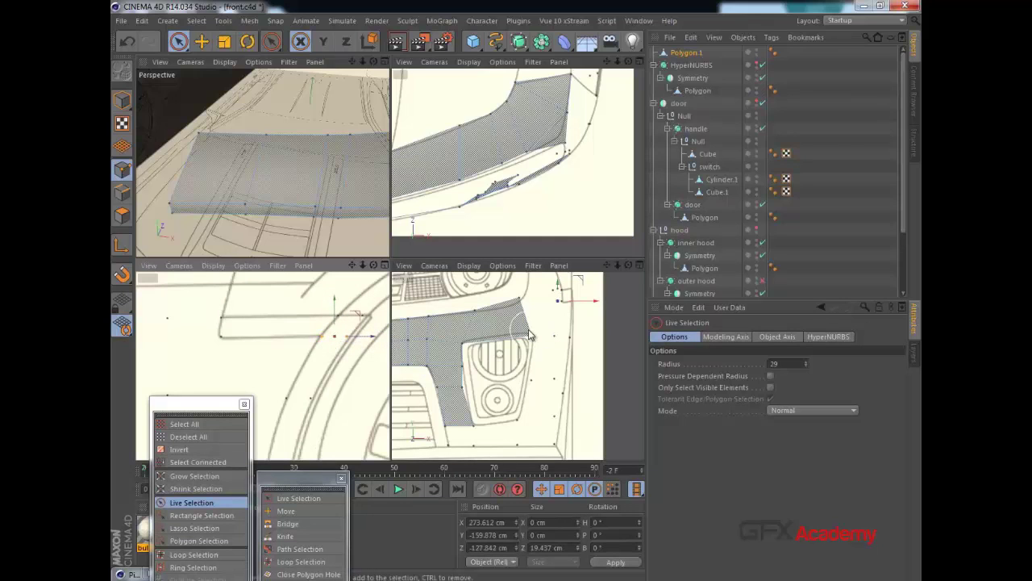
Copy the panel line's lower front corner point forward to about Z -262 cm and move the copy inward to about X 269.3 cm.
middle_click(283, 321)
scroll(385, 306, down, 3)
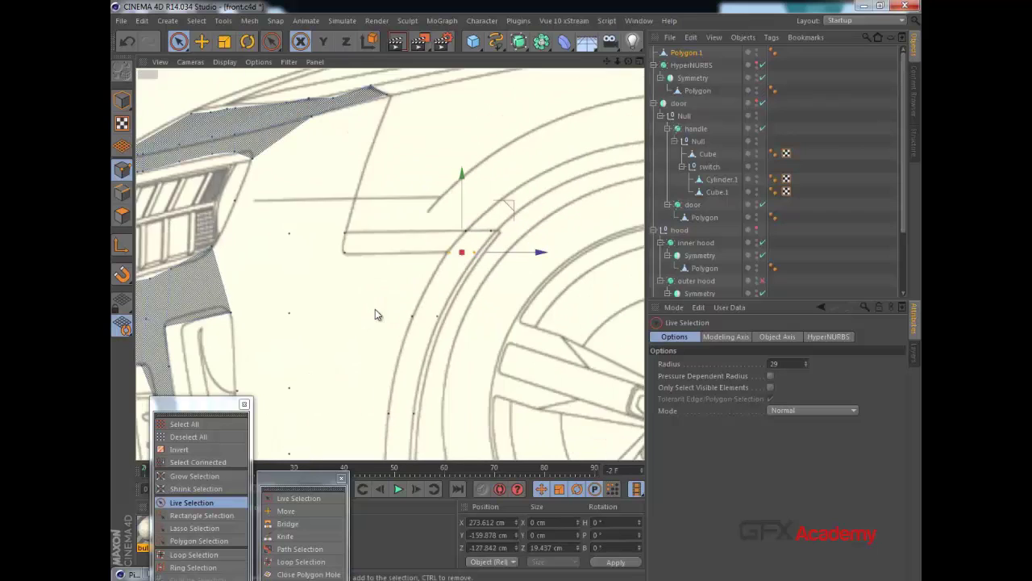
alt+middle_drag(330, 291, 372, 268)
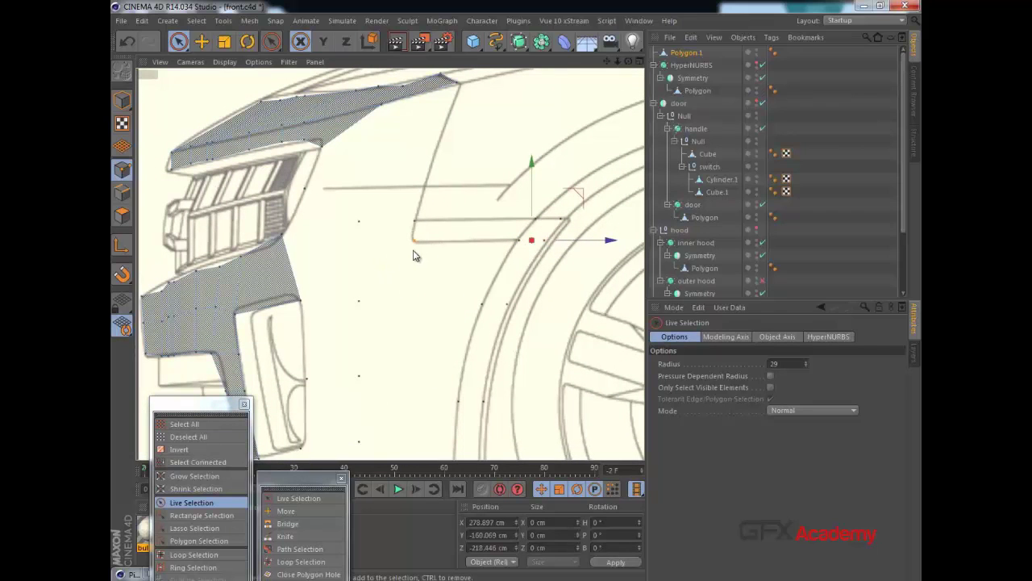
click(414, 251)
ctrl+drag(457, 245, 399, 249)
middle_click(341, 289)
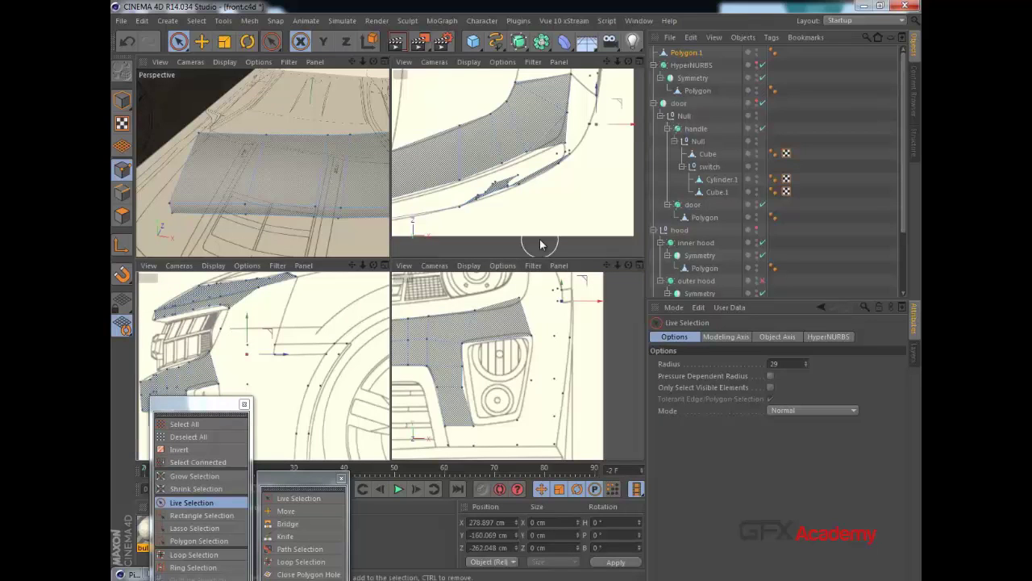
drag(629, 127, 622, 126)
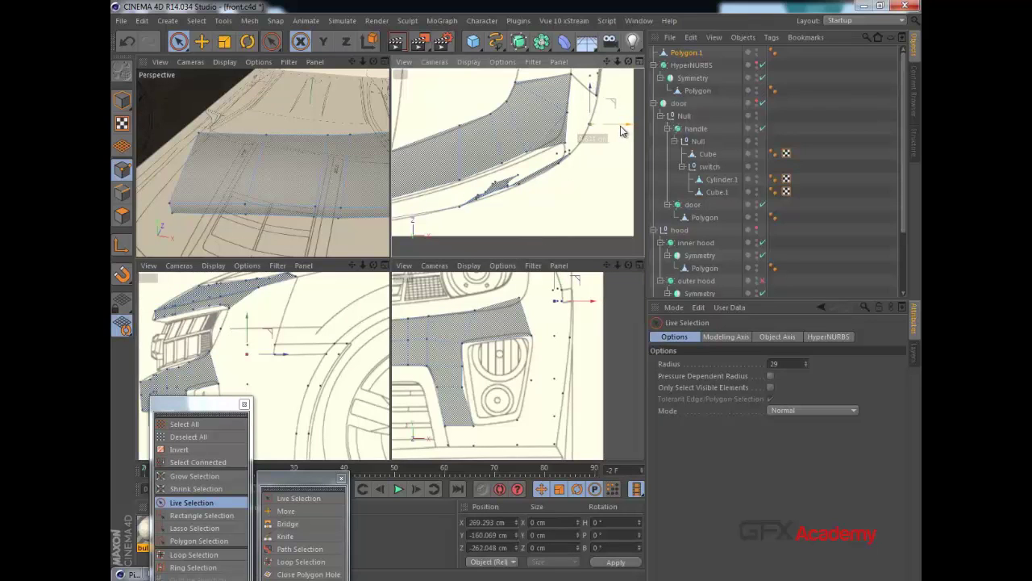
Lower the bumper strip's upper outer corner to about Y -158.3 cm and copy the headlight's rear edge point to about Y -138.9, Z -310 cm.
click(518, 305)
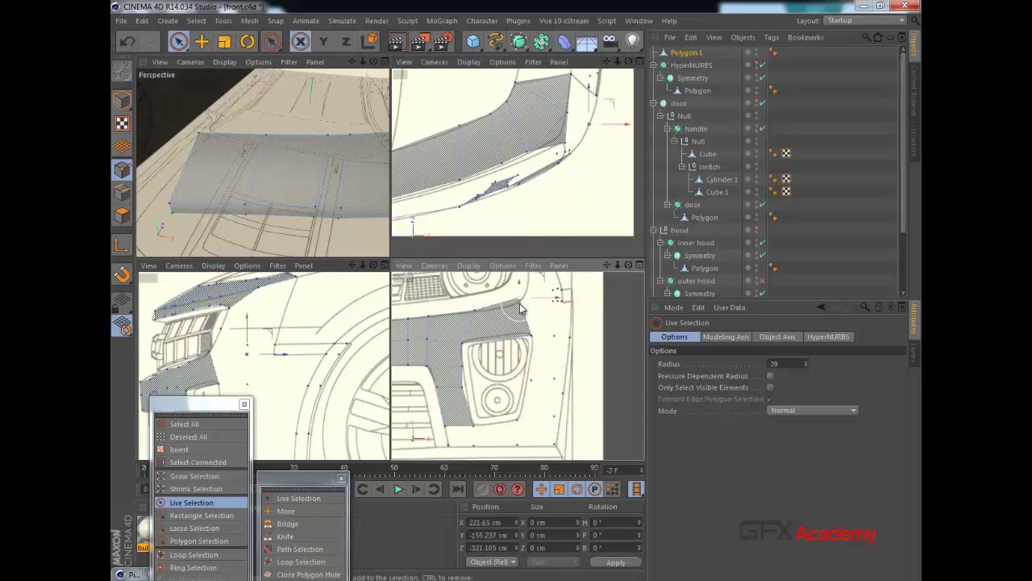
drag(518, 282, 519, 286)
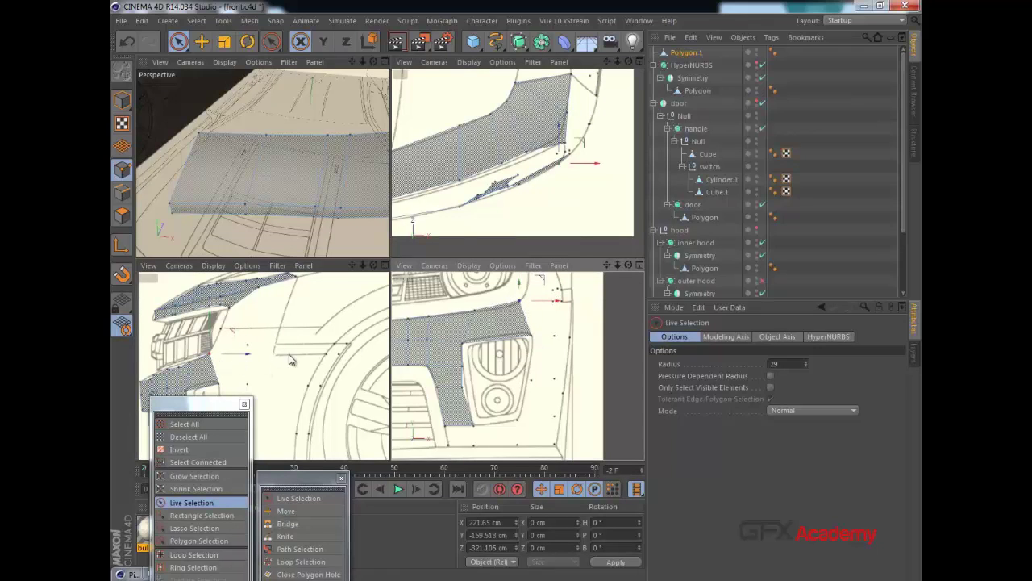
scroll(248, 341, up, 2)
click(212, 326)
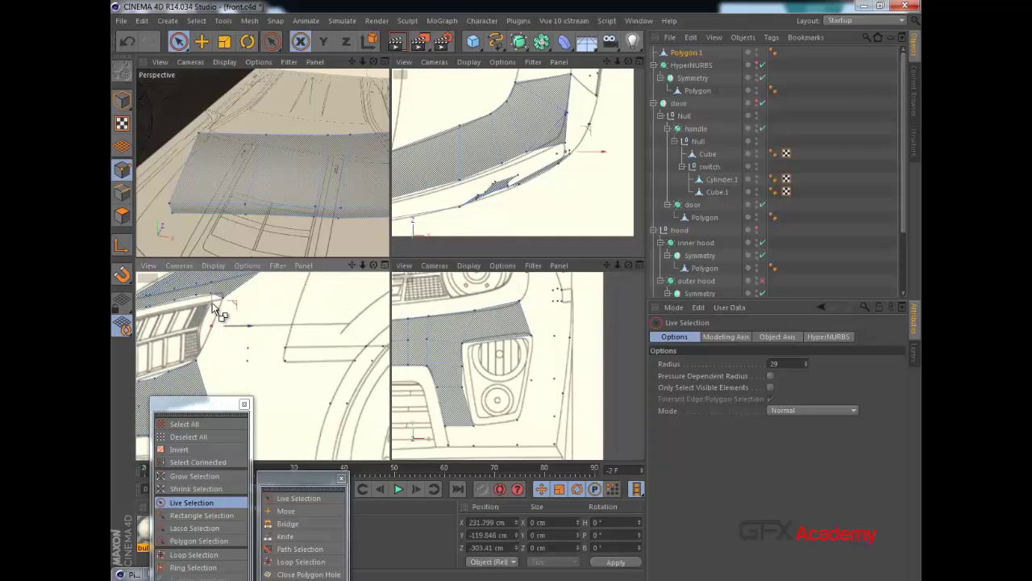
drag(217, 311, 234, 345)
scroll(291, 360, down, 1)
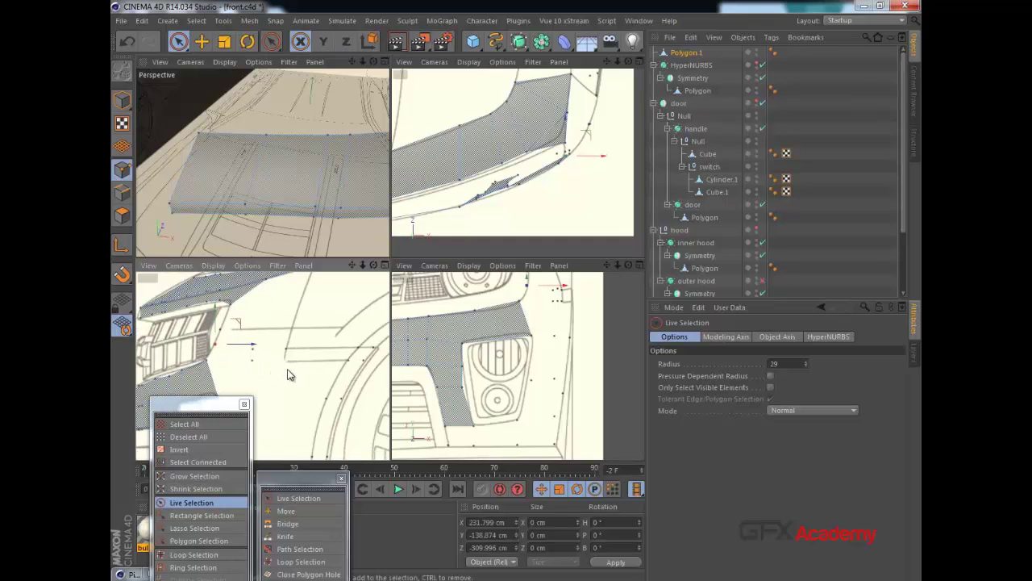
Bridge the strip down to the bumper's bottom line and back beneath the fog light recess to the column of copied points.
middle_click(288, 370)
alt+middle_drag(394, 330, 434, 167)
scroll(434, 167, down, 1)
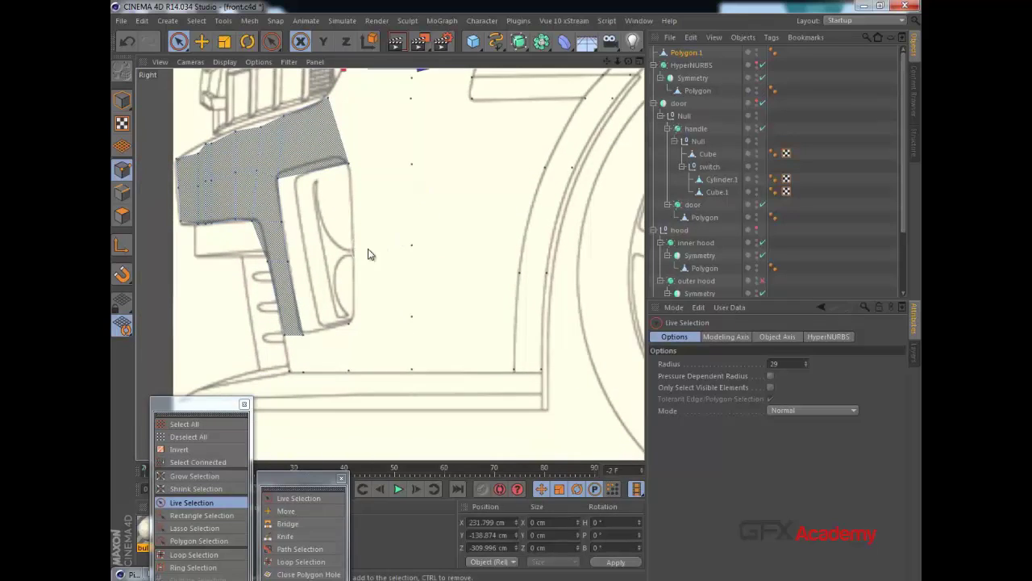
key(b)
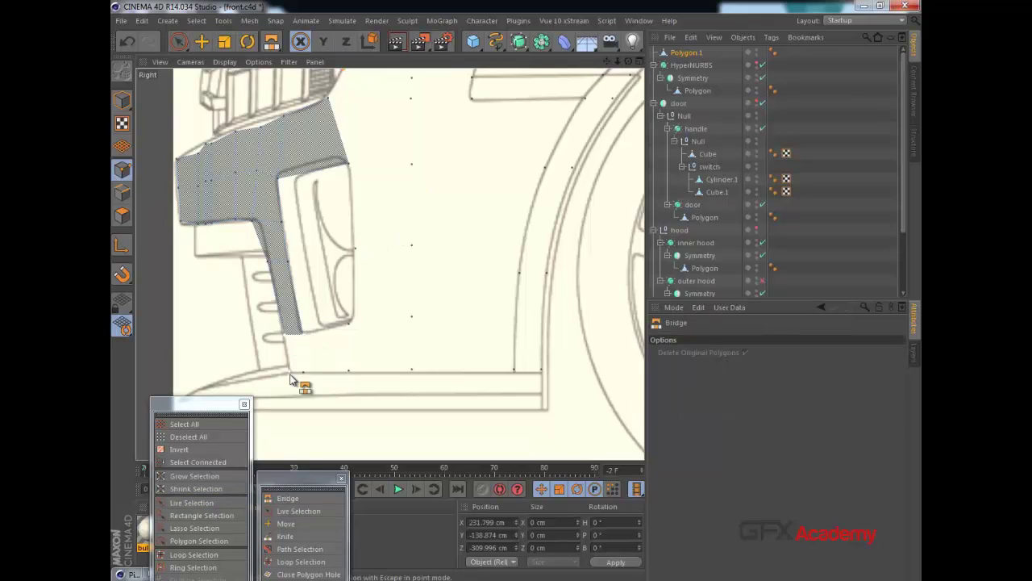
drag(296, 374, 305, 372)
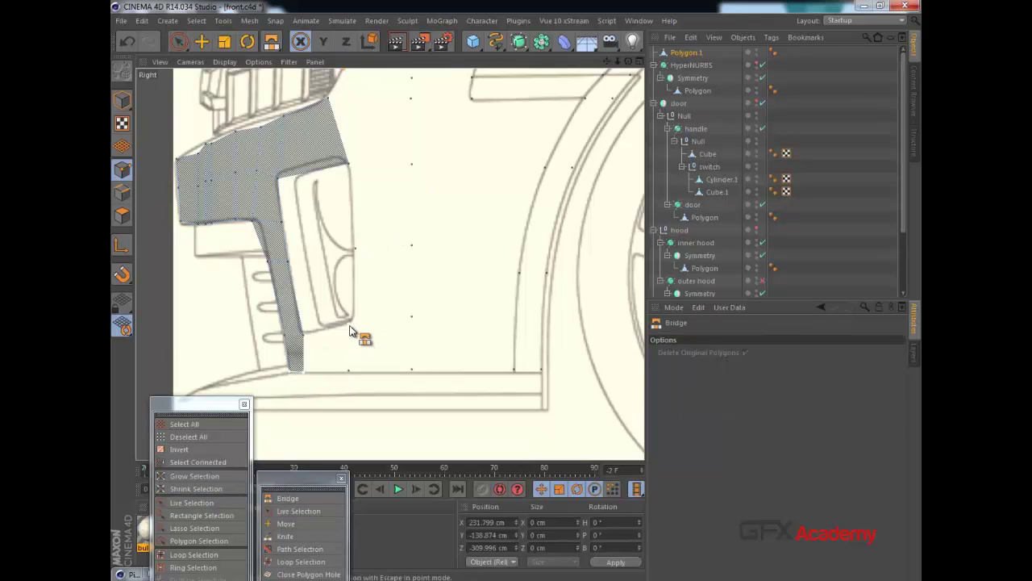
key(space)
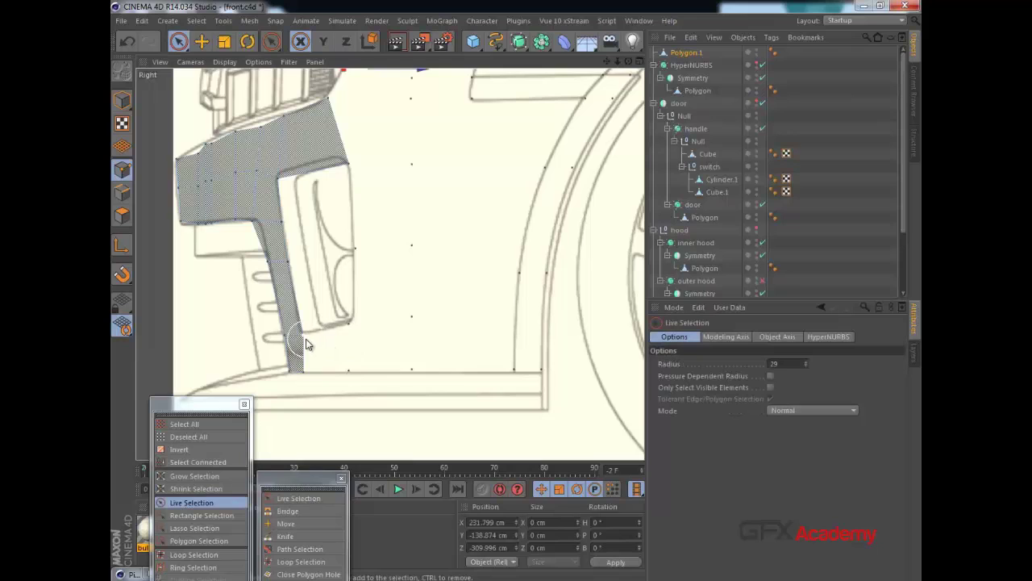
key(space)
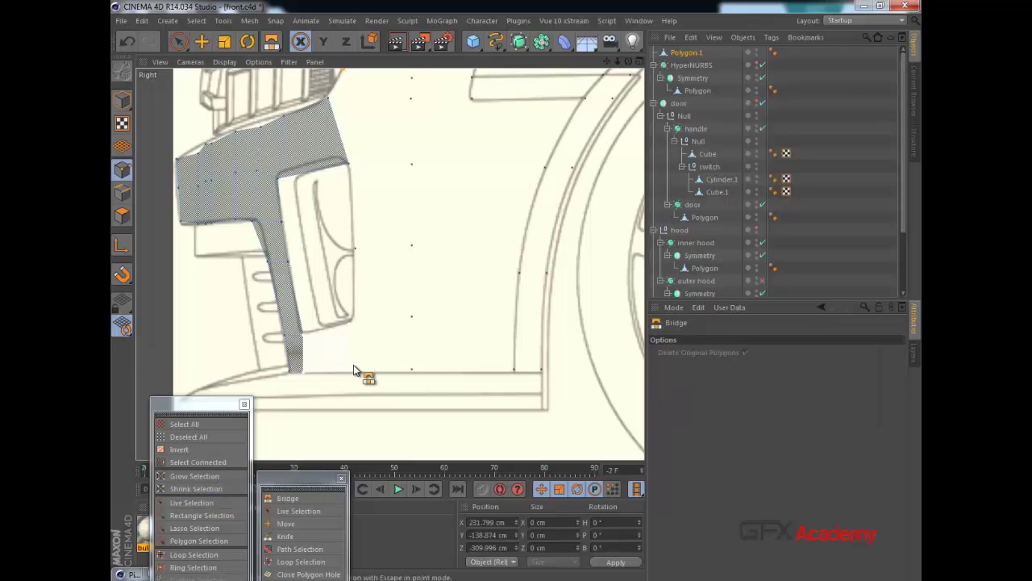
drag(354, 370, 353, 372)
drag(412, 317, 415, 369)
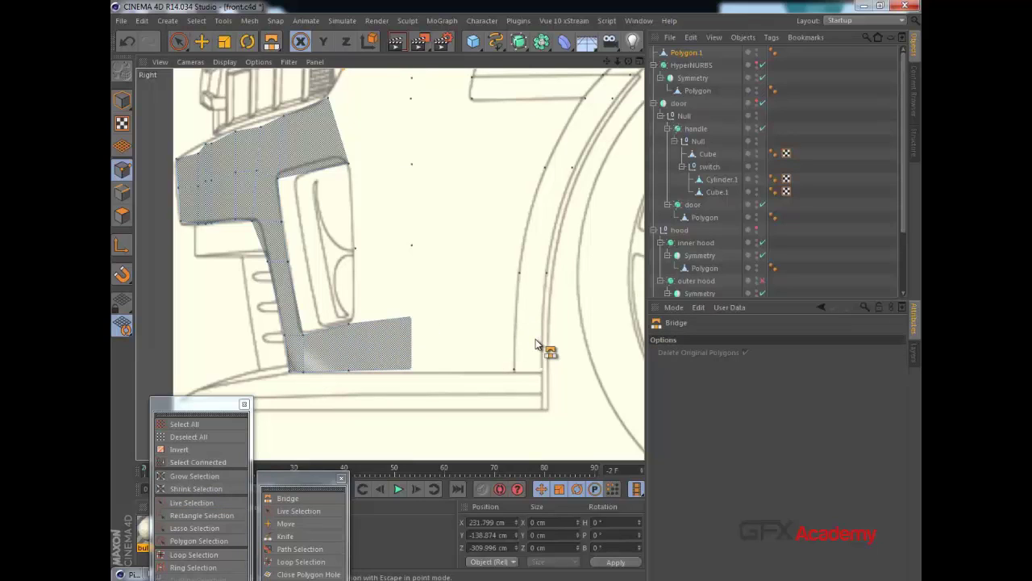
Move the middle pair of wheel arch points up along the arch, centred at about Y -261.3 cm.
key(space)
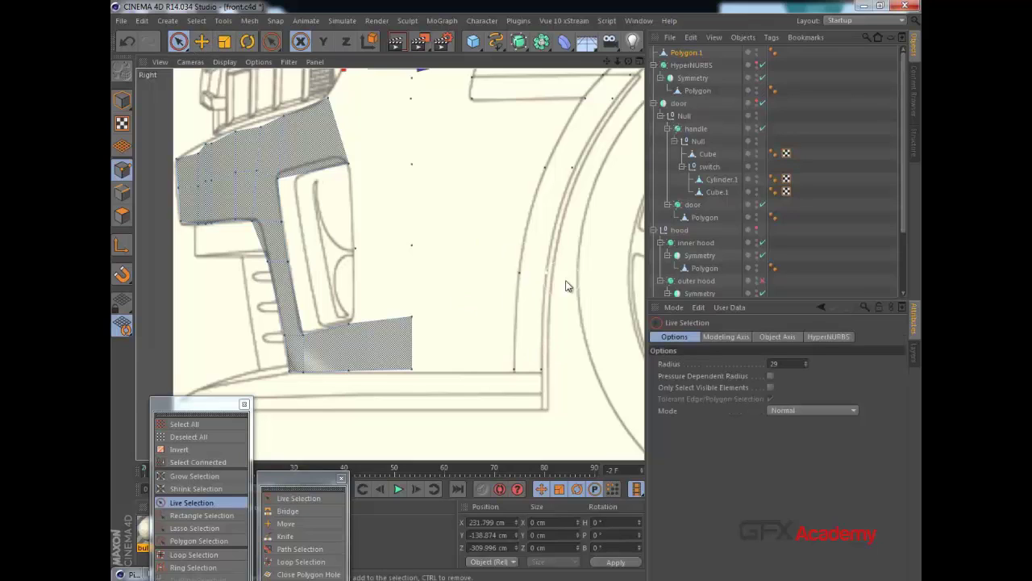
click(521, 279)
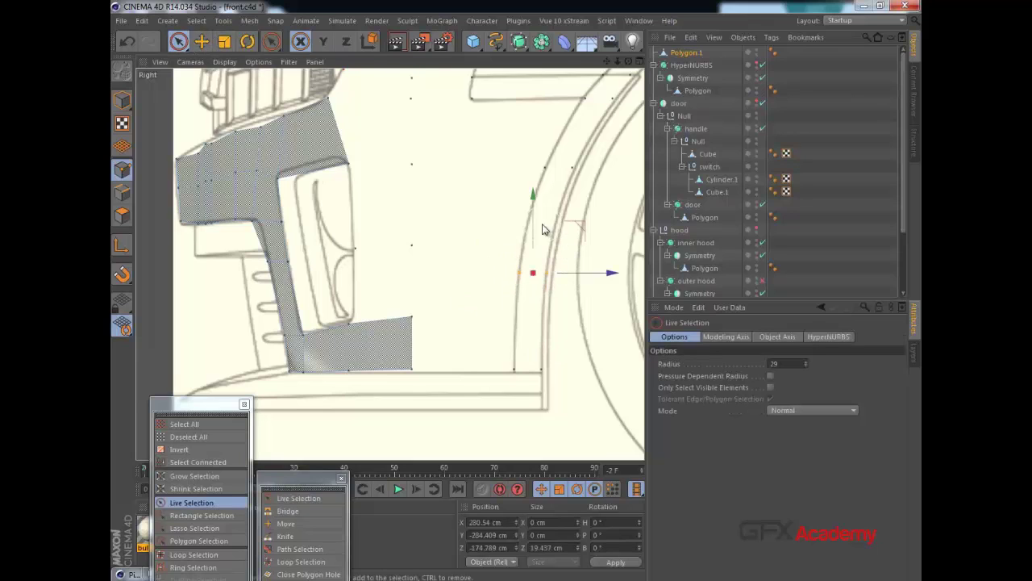
drag(534, 223, 535, 191)
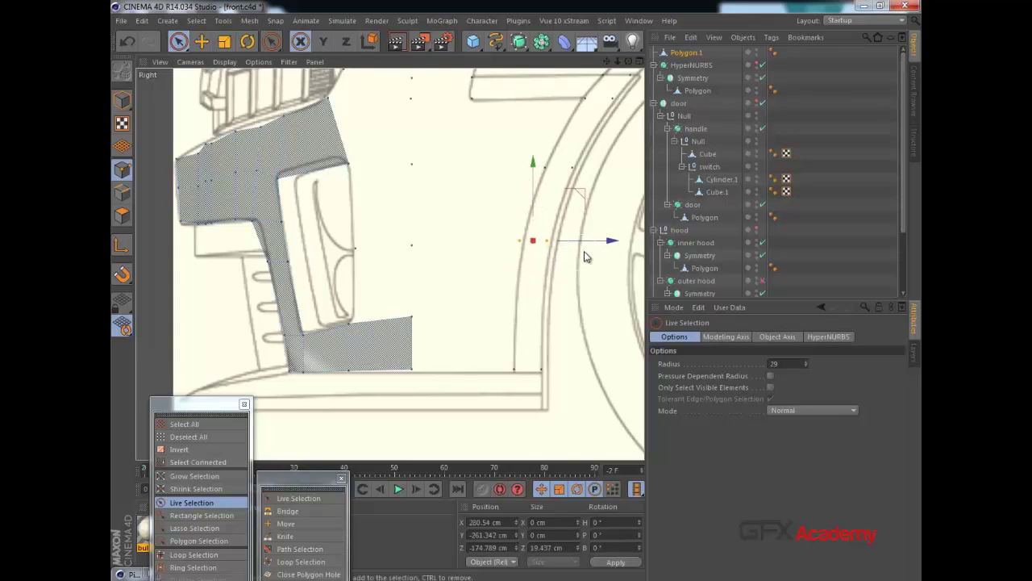
drag(585, 241, 586, 241)
Copy the wheel arch point pair down along the arch, centred at about Y -307.5, Z -176.6 cm.
ctrl+drag(536, 188, 535, 252)
drag(591, 306, 584, 306)
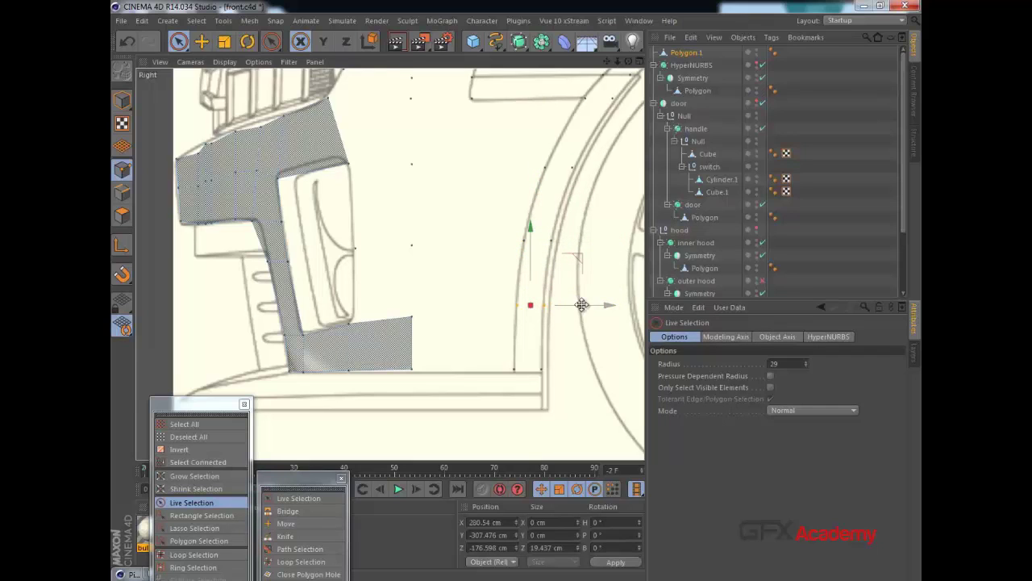
middle_click(583, 305)
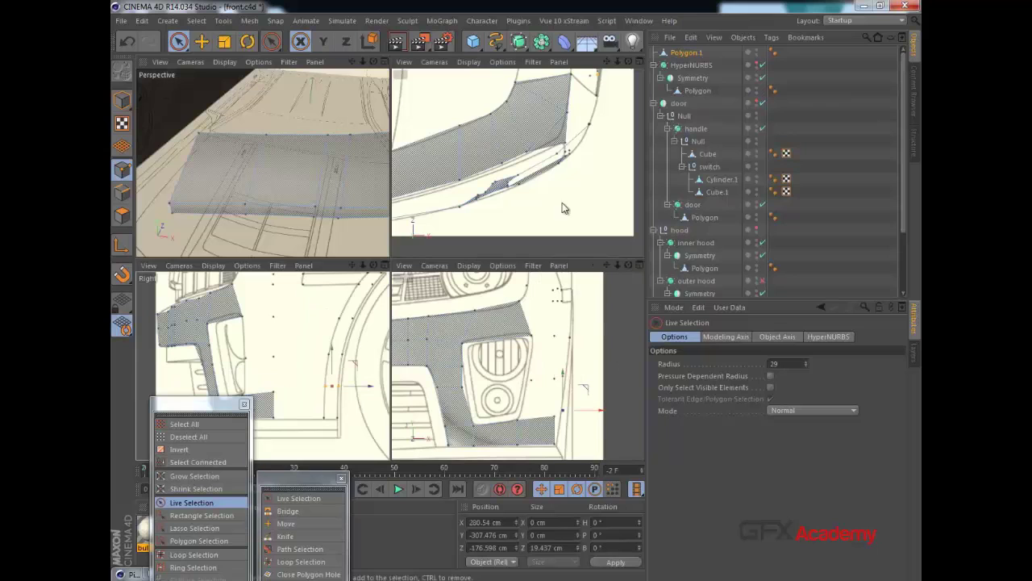
alt+middle_drag(616, 143, 591, 194)
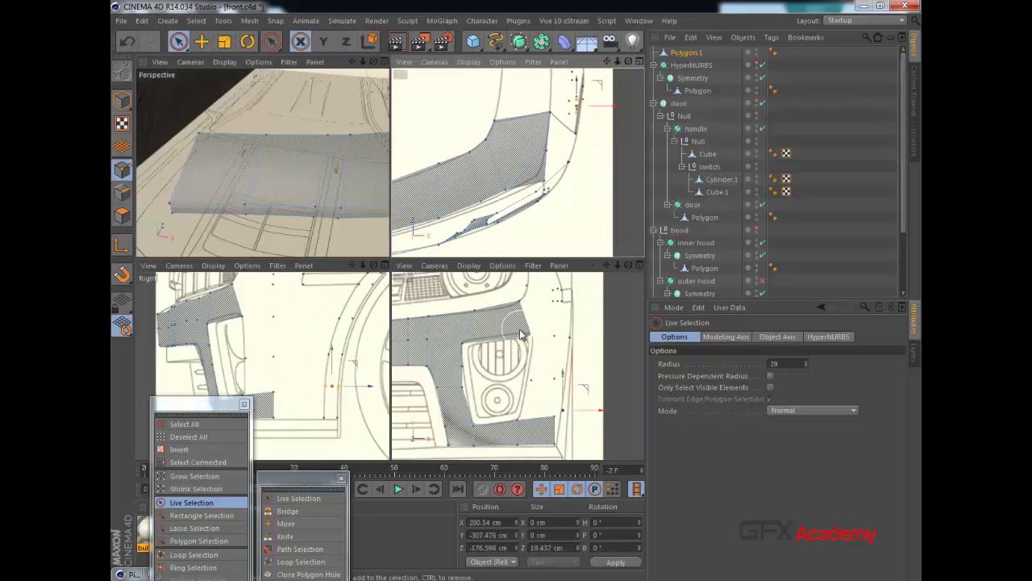
Lower the copied wheel arch point pair to about Y -311.1 cm in the side view.
middle_click(519, 332)
middle_click(512, 334)
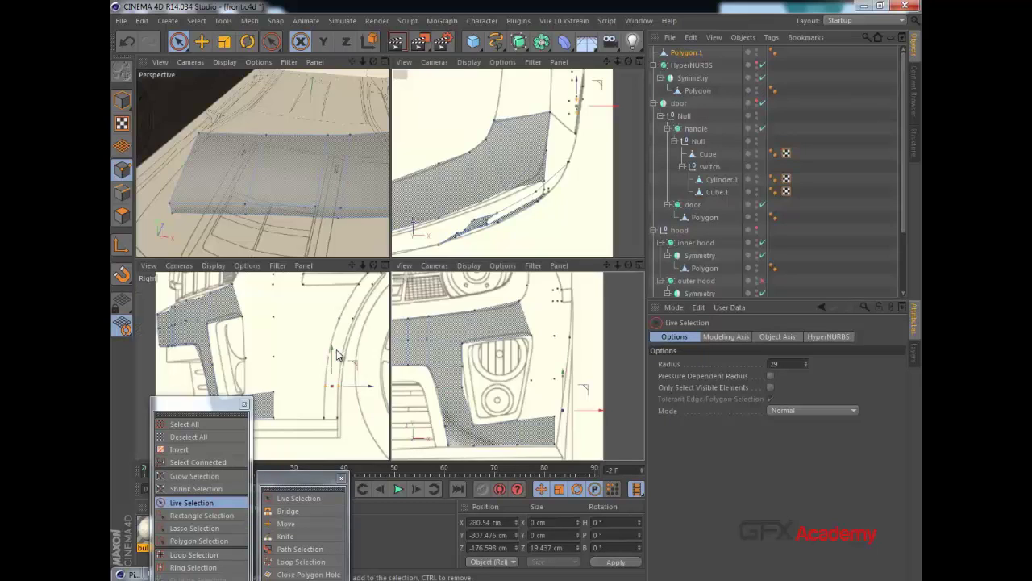
middle_click(338, 348)
alt+middle_drag(410, 334, 405, 307)
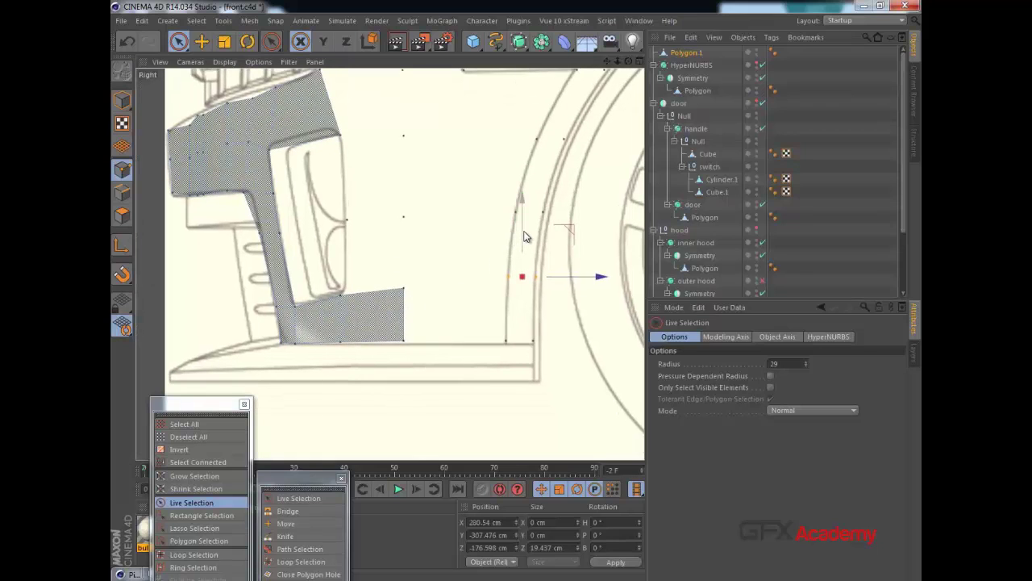
drag(524, 234, 524, 239)
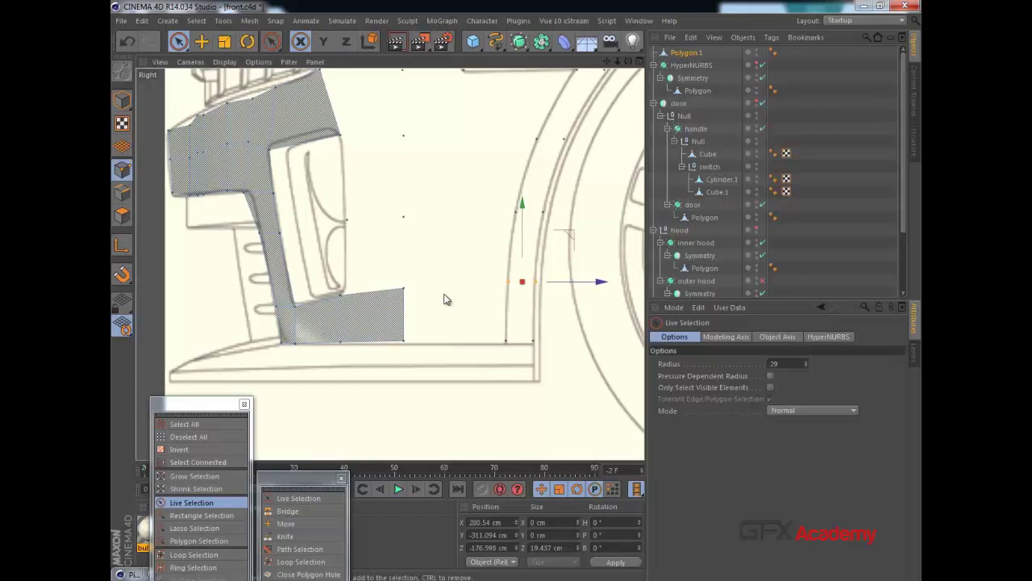
Bridge the bottom row of the bumper from the copied column beneath the fog light back to the wheel arch point pair.
key(b)
drag(404, 289, 405, 341)
mouse_move(509, 282)
mouse_down()
mouse_move(507, 341)
mouse_move(535, 321)
mouse_move(534, 339)
mouse_up()
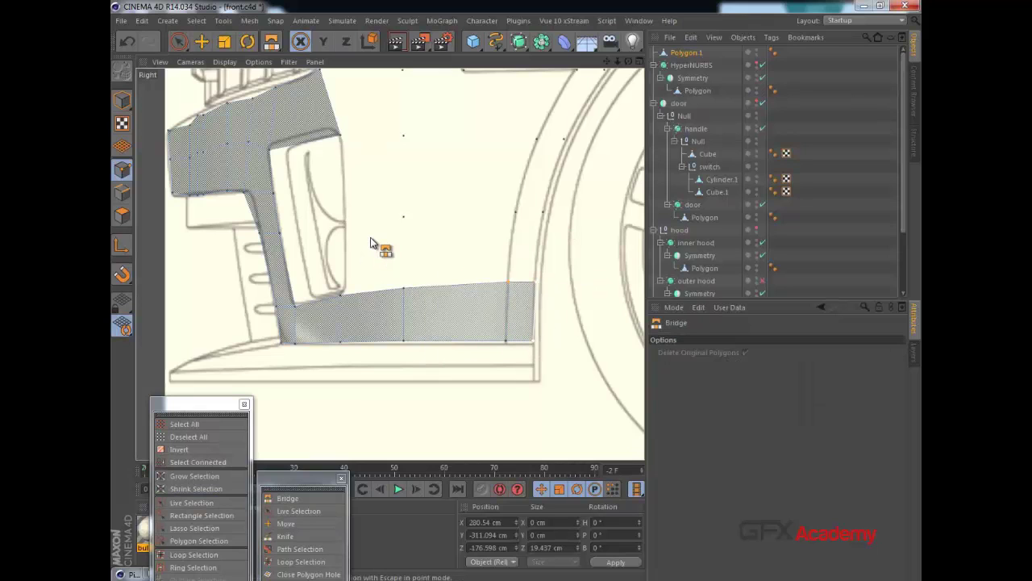
alt+middle_drag(371, 243, 371, 252)
Bridge the second row up from the bottom, from the fog light's rear edge back across both wheel arch points.
key(space)
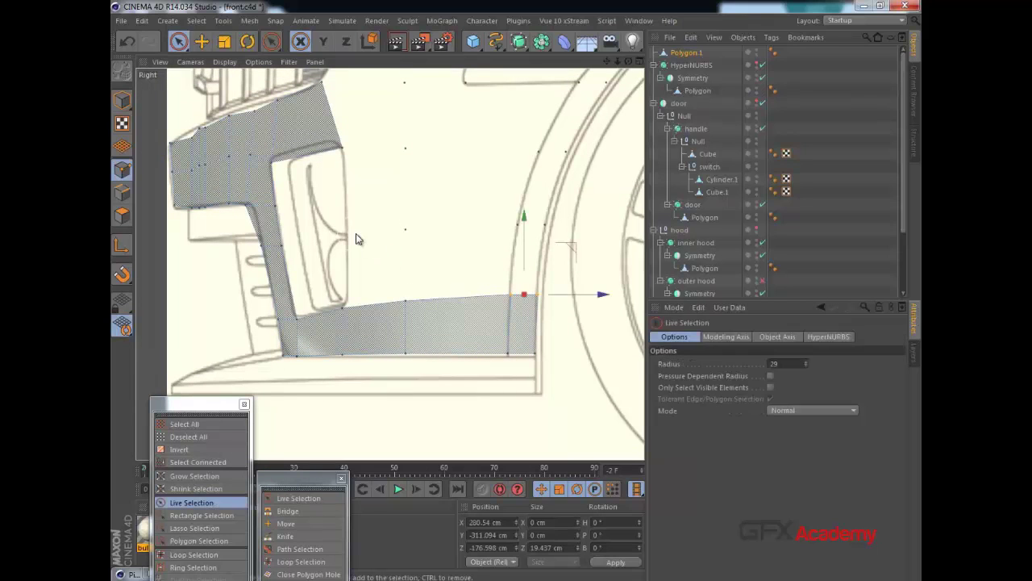
key(space)
drag(407, 231, 408, 304)
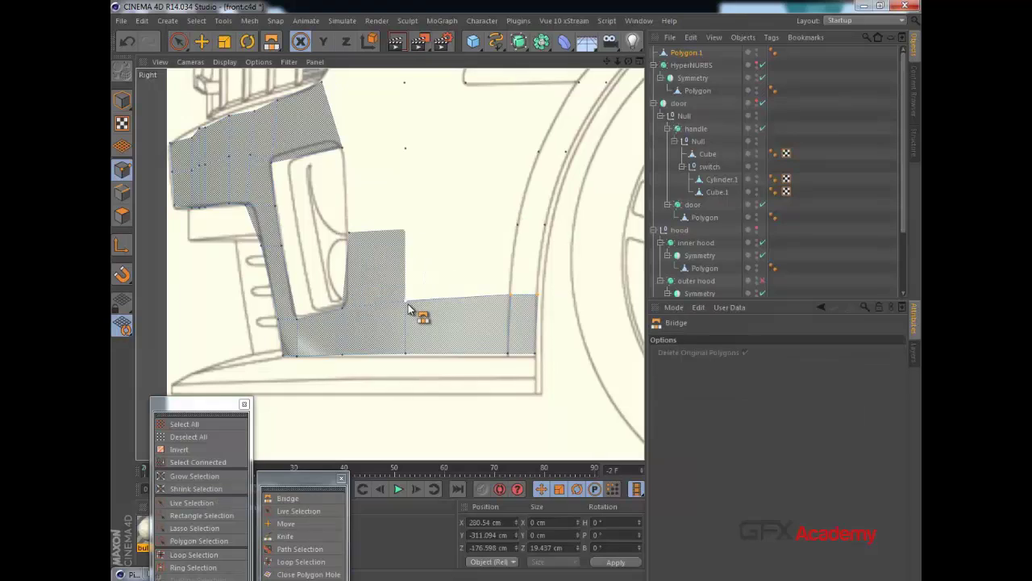
drag(516, 228, 512, 289)
drag(548, 226, 534, 294)
key(space)
key(space)
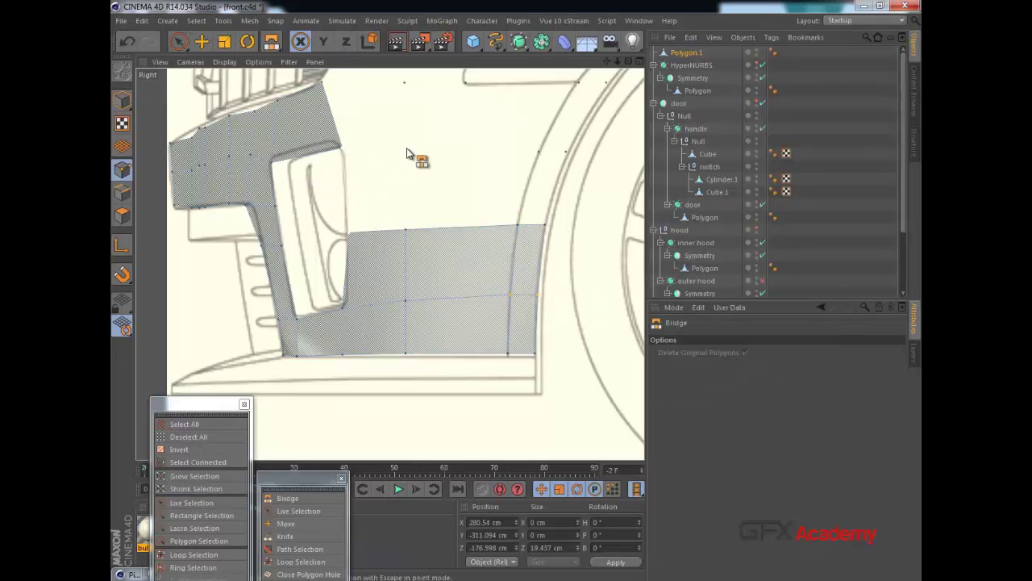
Bridge the next two rows between the fog light and wheel arch, reaching up to the fender's lower edge.
drag(407, 149, 406, 229)
drag(539, 152, 546, 225)
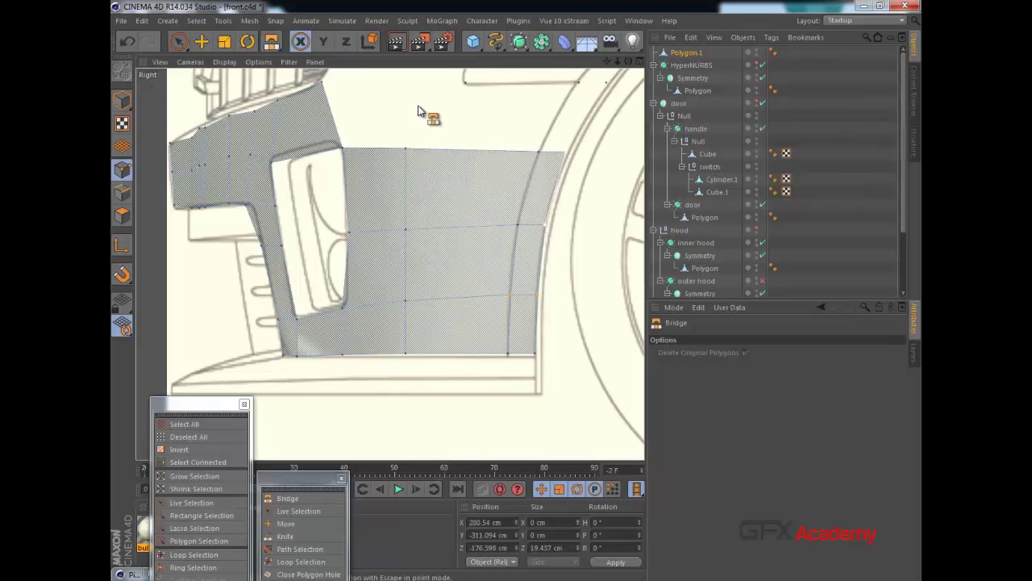
alt+middle_drag(419, 107, 424, 176)
drag(328, 154, 355, 207)
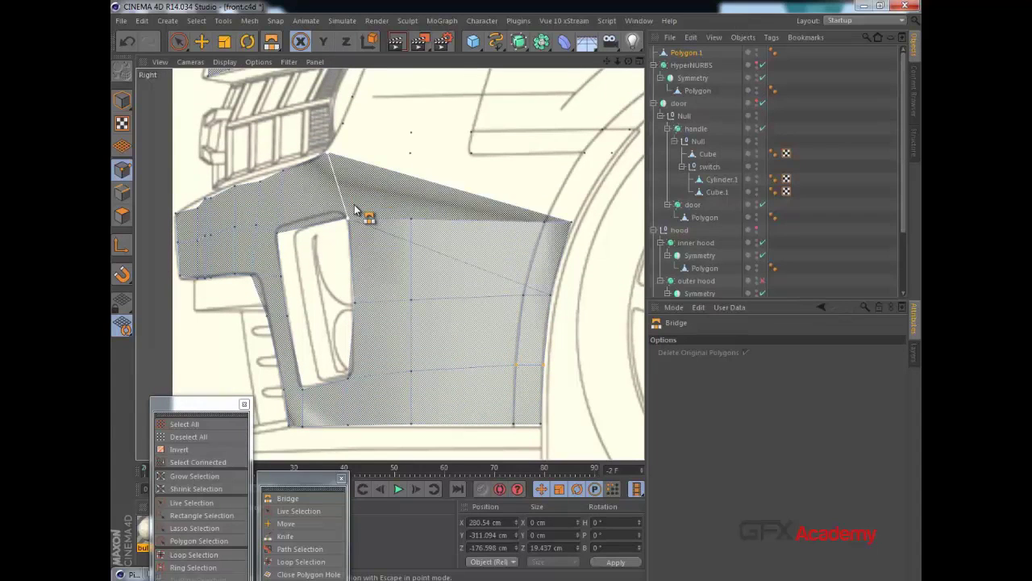
key(ctrl+z)
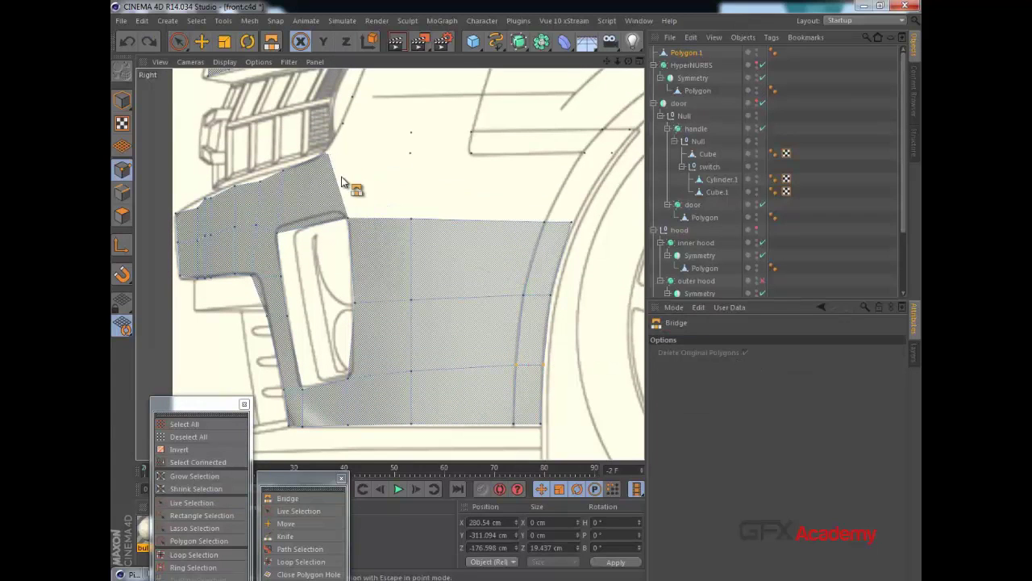
drag(416, 166, 413, 220)
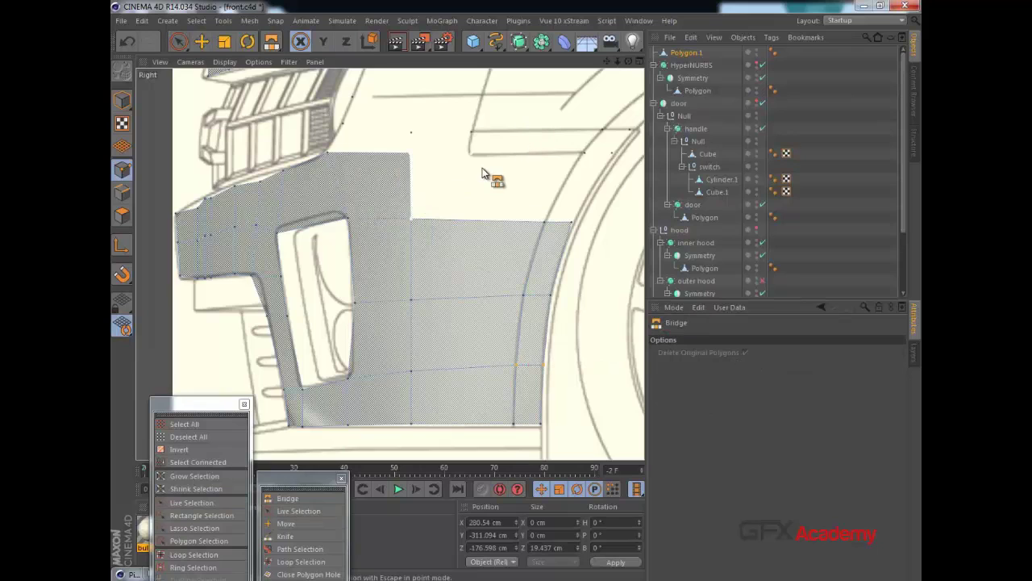
drag(584, 154, 575, 219)
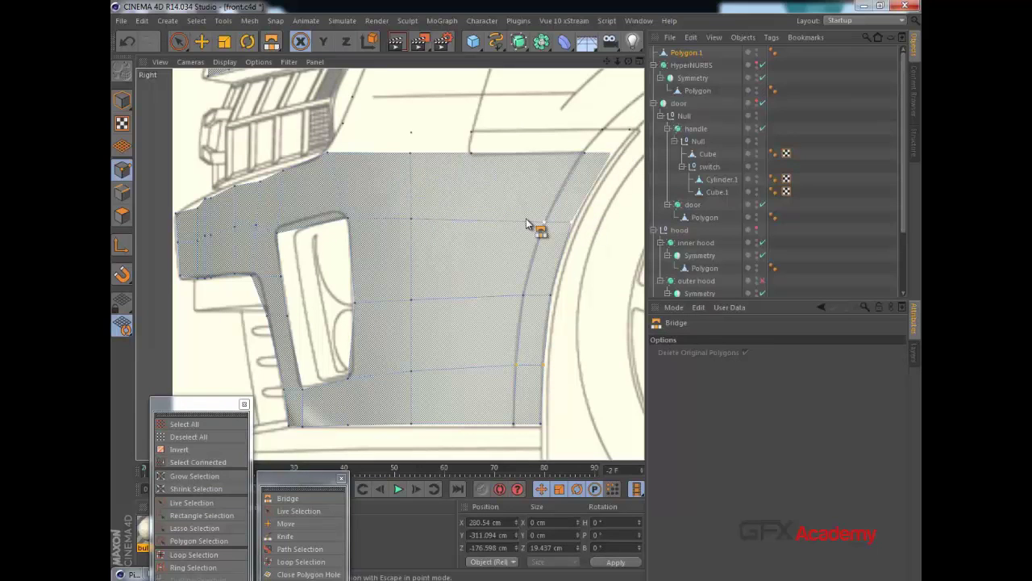
Cut a vertical knife loop through the side rows, starting from the fender's lower front corner.
key(k)
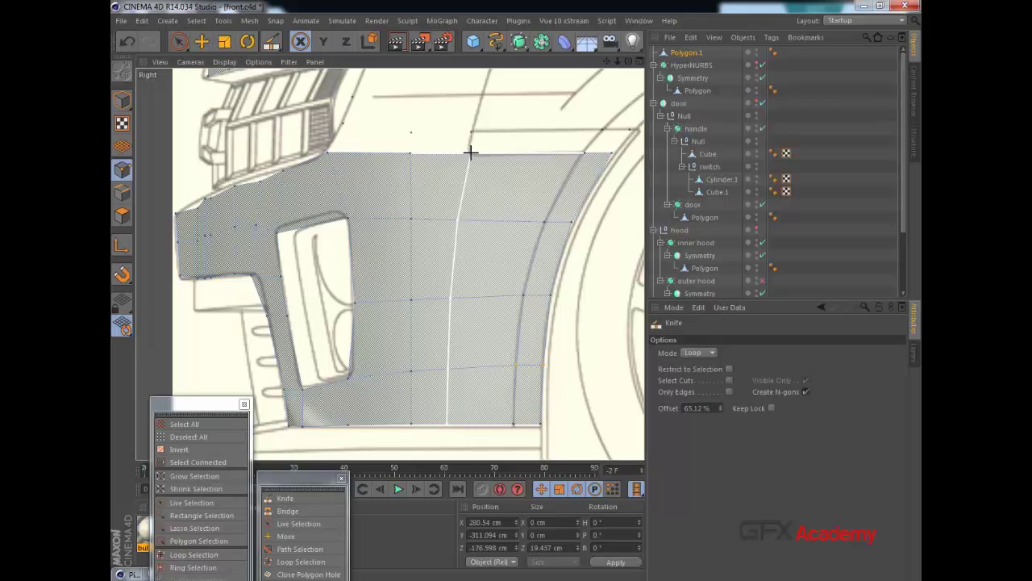
click(470, 153)
scroll(491, 161, up, 2)
scroll(490, 161, up, 2)
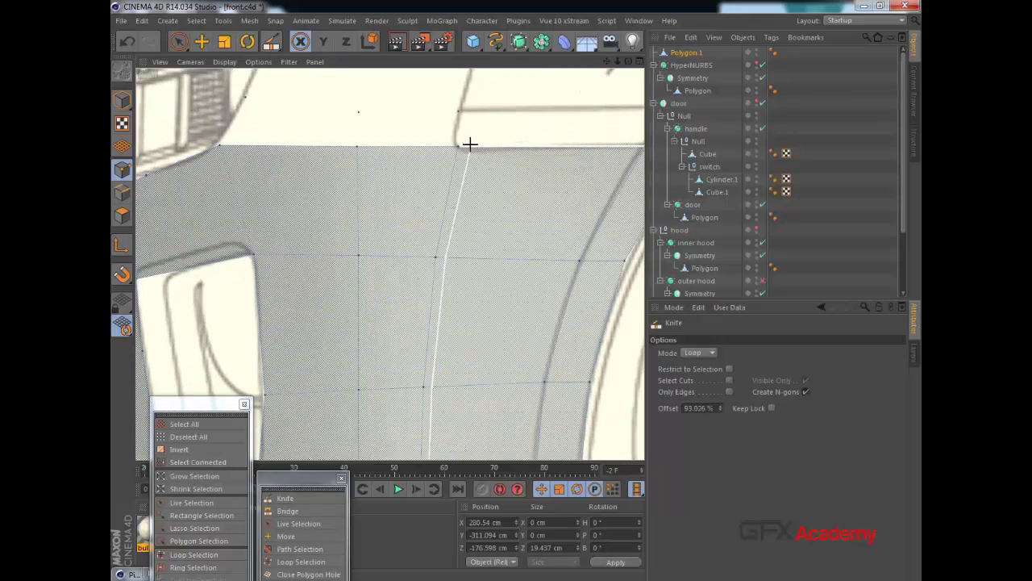
scroll(484, 162, down, 3)
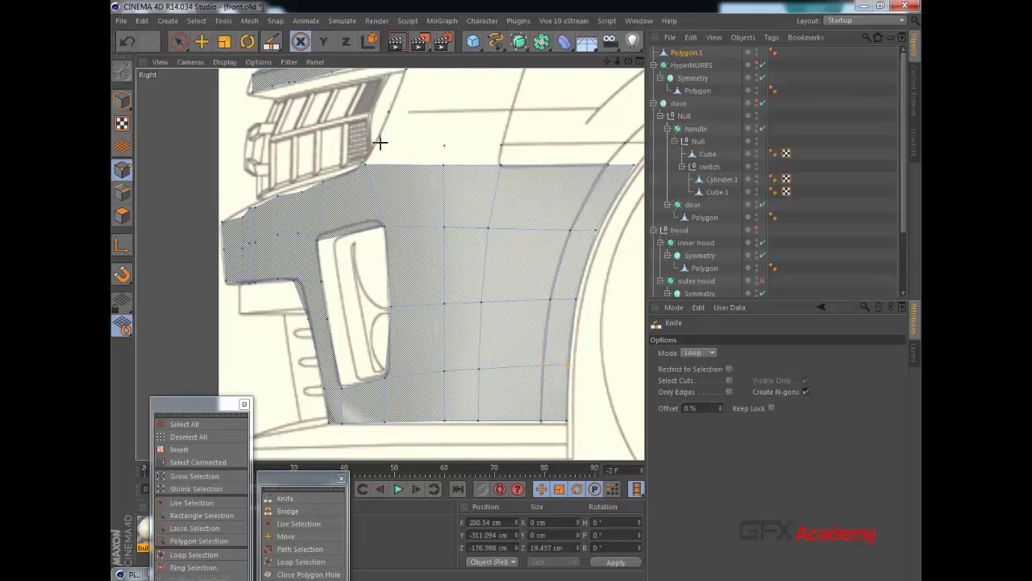
Bridge the narrow strip above the top row from the headlight's rear edge back to the fender seam.
key(b)
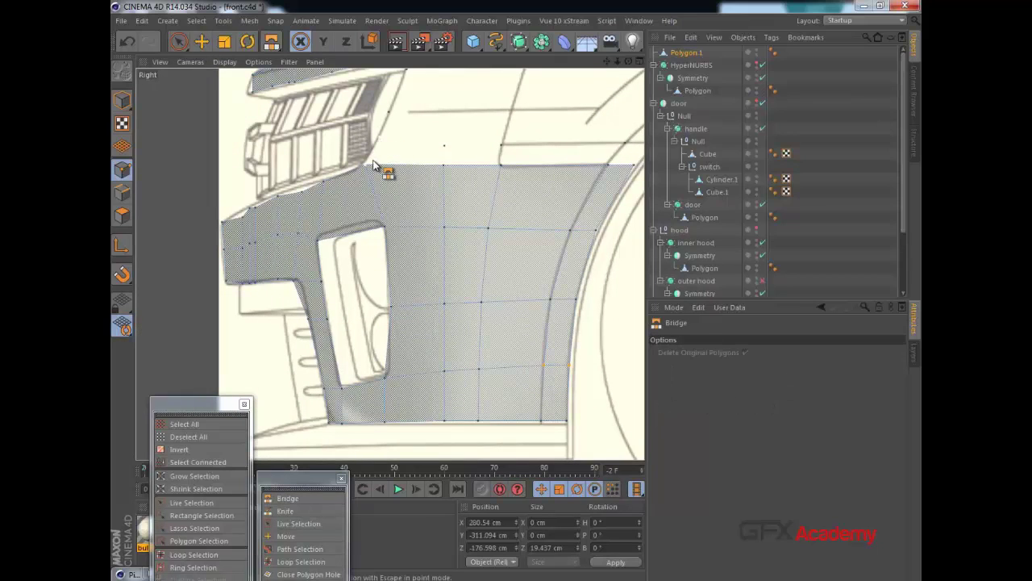
drag(447, 151, 448, 170)
drag(503, 144, 506, 168)
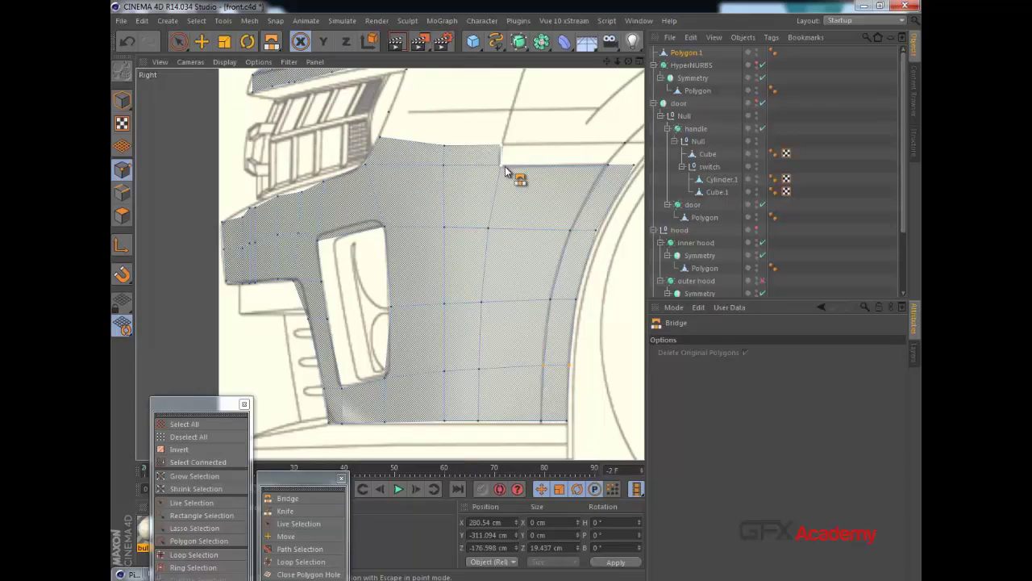
Bridge the uppermost pair of wheel arch points to the pair below them.
scroll(509, 167, up, 2)
alt+middle_drag(556, 174, 424, 212)
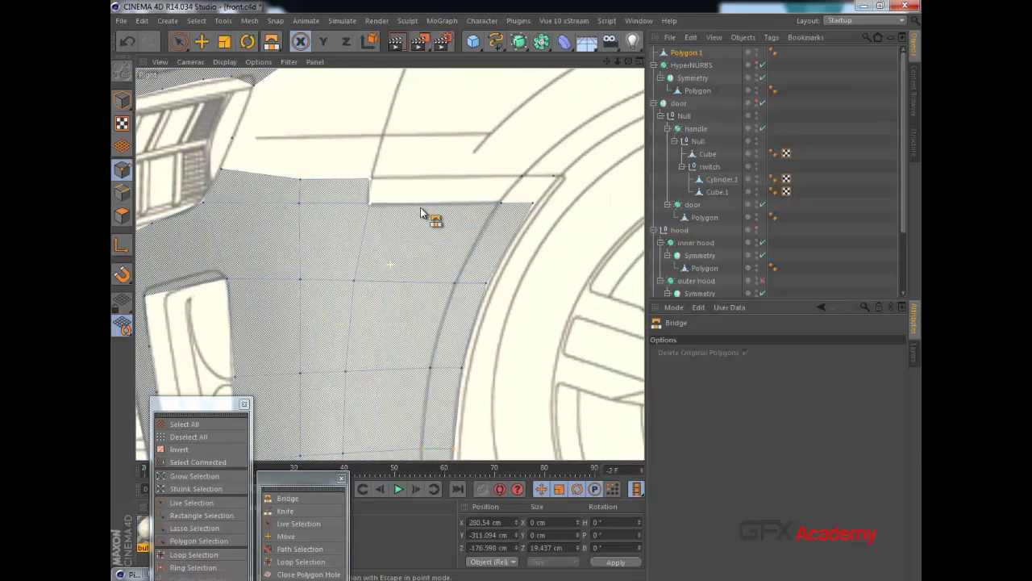
scroll(492, 199, up, 1)
key(space)
key(space)
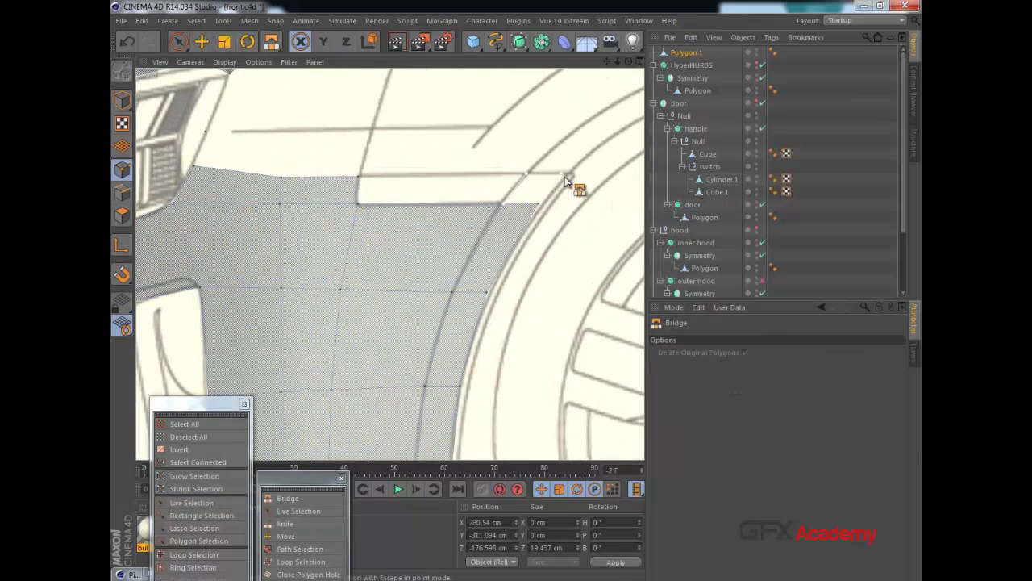
scroll(451, 226, down, 3)
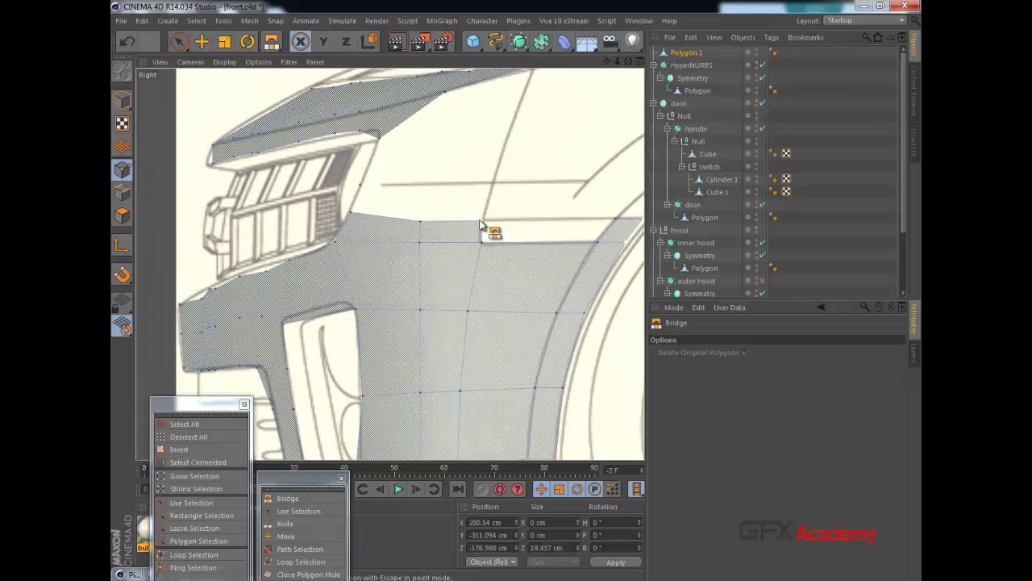
Move the lowest copied wheel arch point pair outward to about X 285.3 cm.
click(180, 42)
middle_click(599, 209)
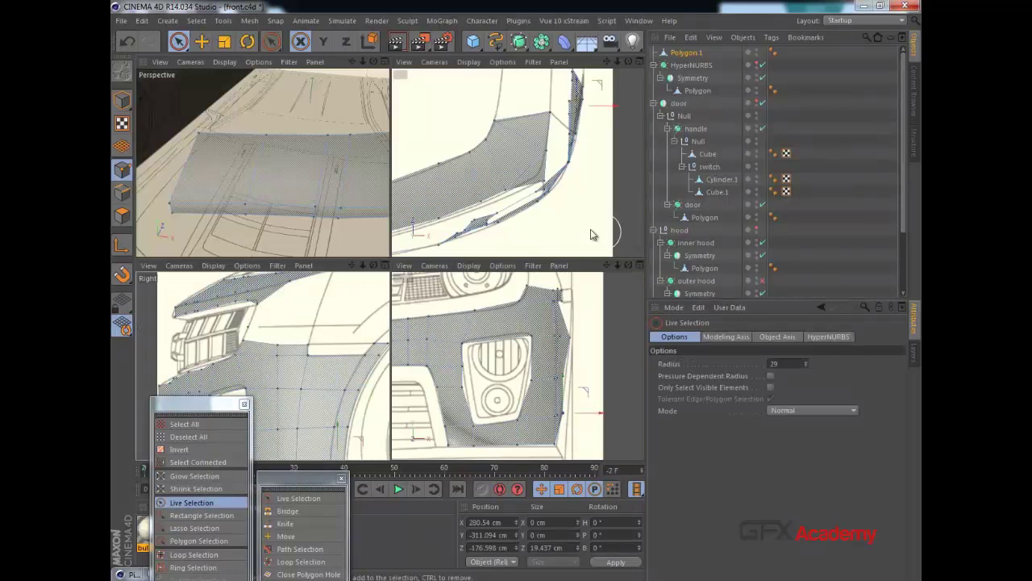
alt+middle_drag(589, 146, 582, 172)
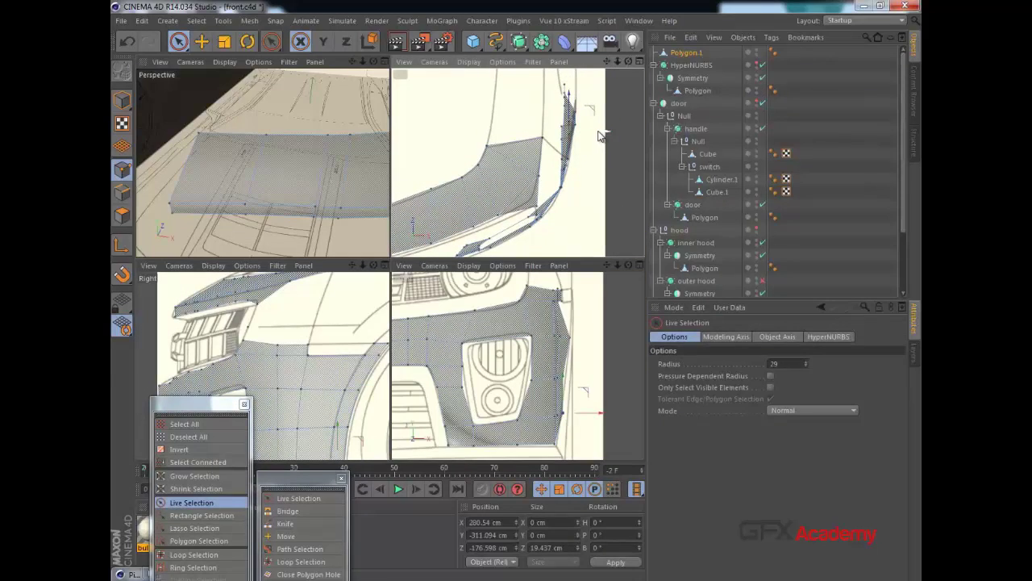
drag(600, 132, 601, 132)
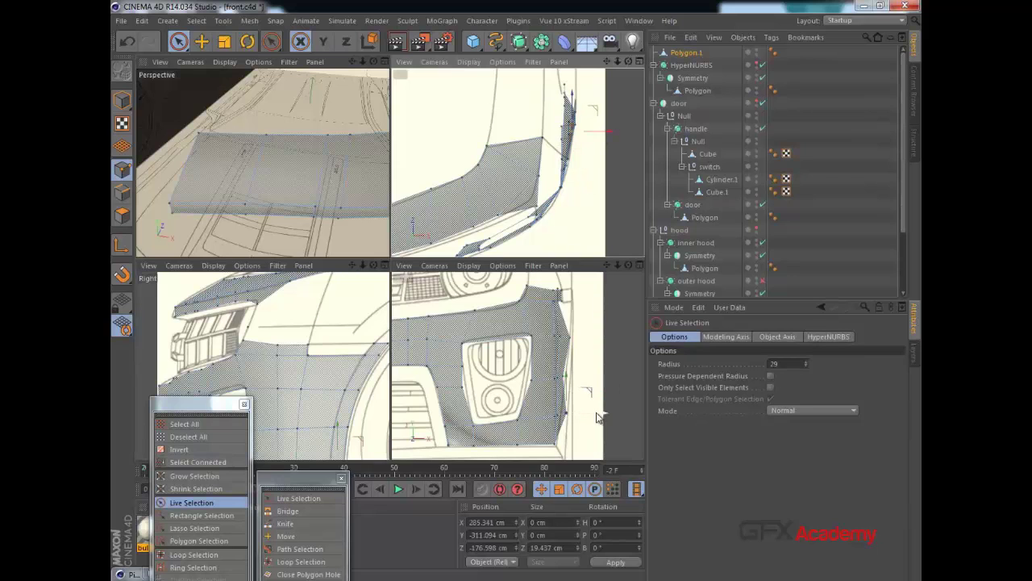
Align the points at the upper wheel arch and fender seam with the front blueprint, placing the seam corner pair at about X 280.2 cm.
scroll(576, 355, up, 2)
scroll(575, 357, up, 4)
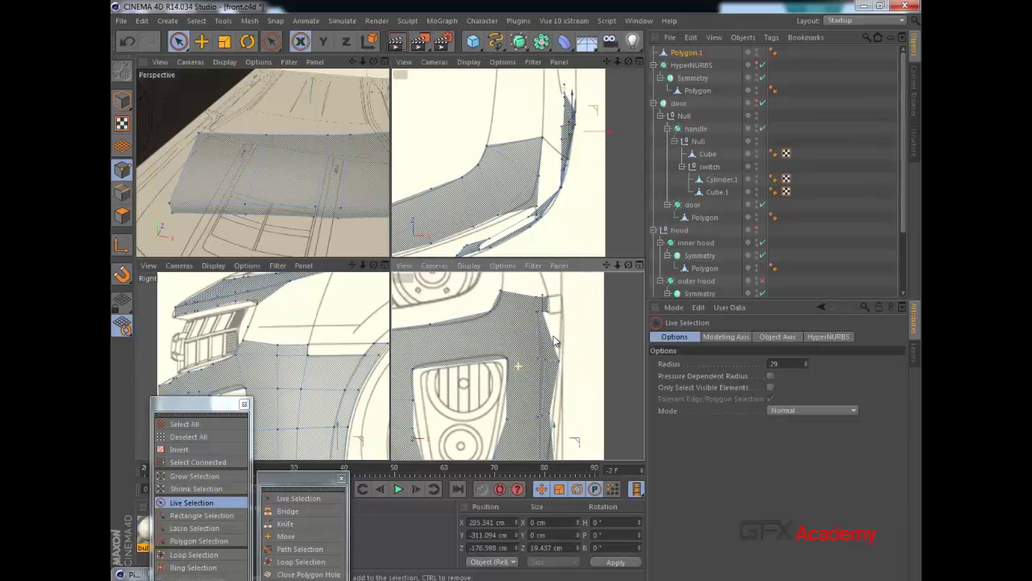
scroll(554, 347, up, 1)
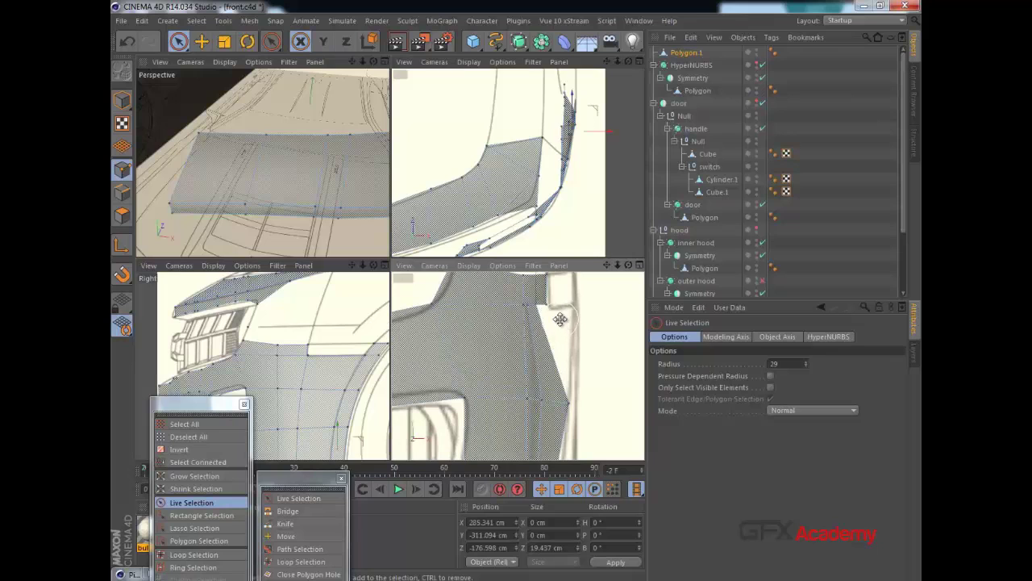
alt+middle_drag(334, 352, 315, 344)
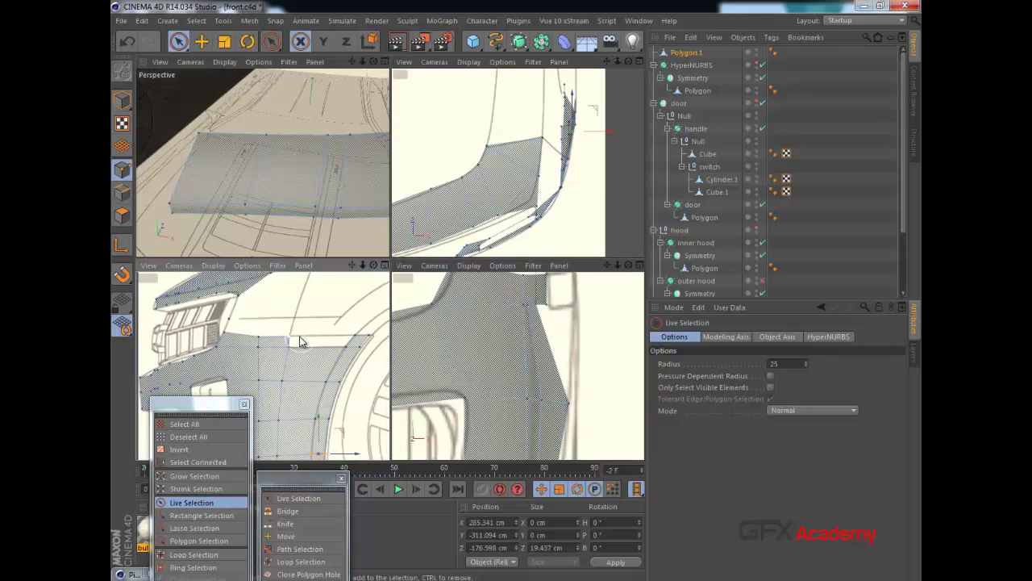
click(298, 331)
alt+middle_drag(477, 337, 473, 340)
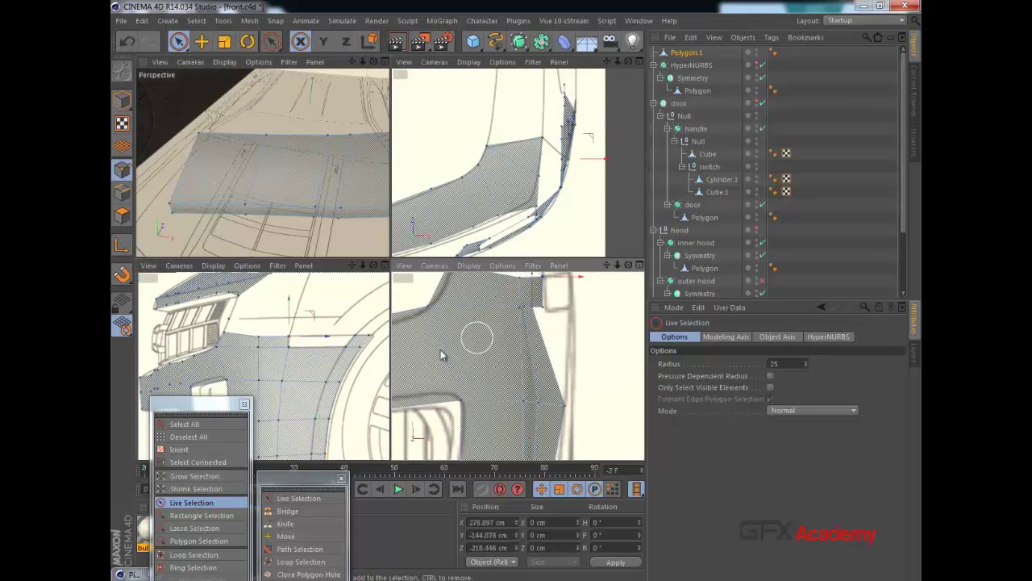
click(287, 379)
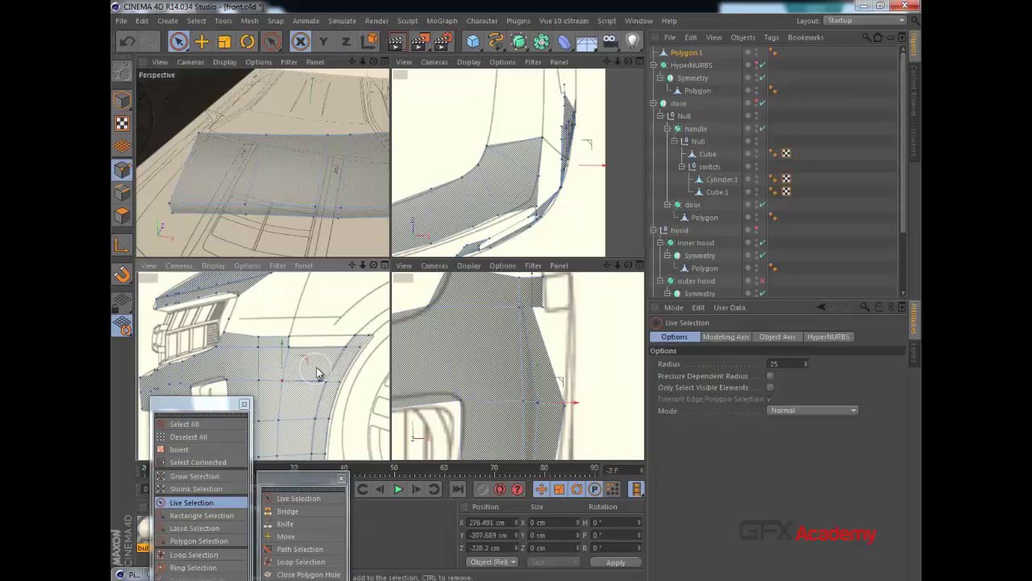
click(338, 355)
mouse_move(554, 317)
mouse_down()
mouse_move(576, 311)
mouse_move(561, 311)
mouse_up()
alt+middle_drag(568, 314, 555, 348)
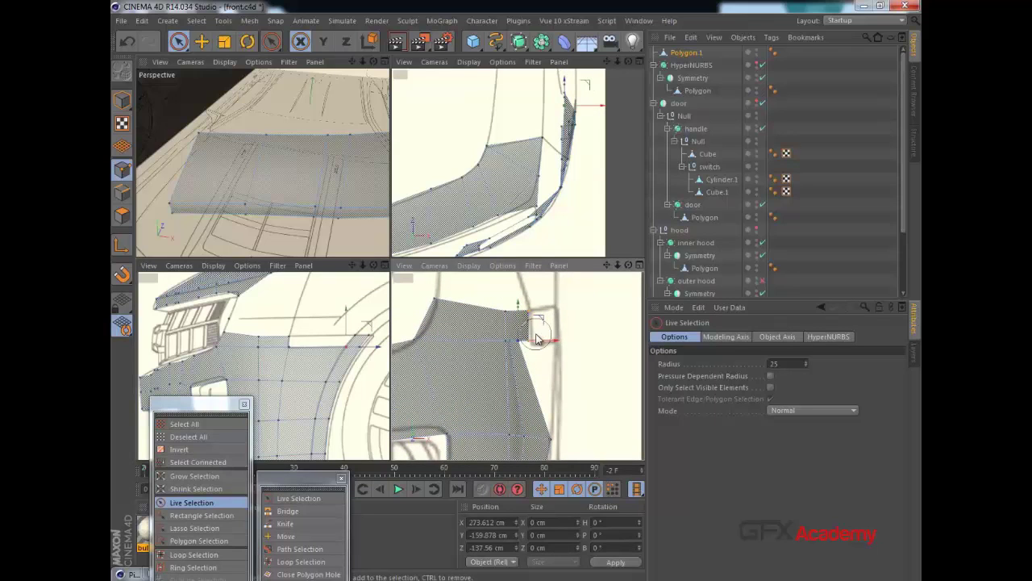
drag(537, 335, 560, 318)
scroll(572, 363, down, 5)
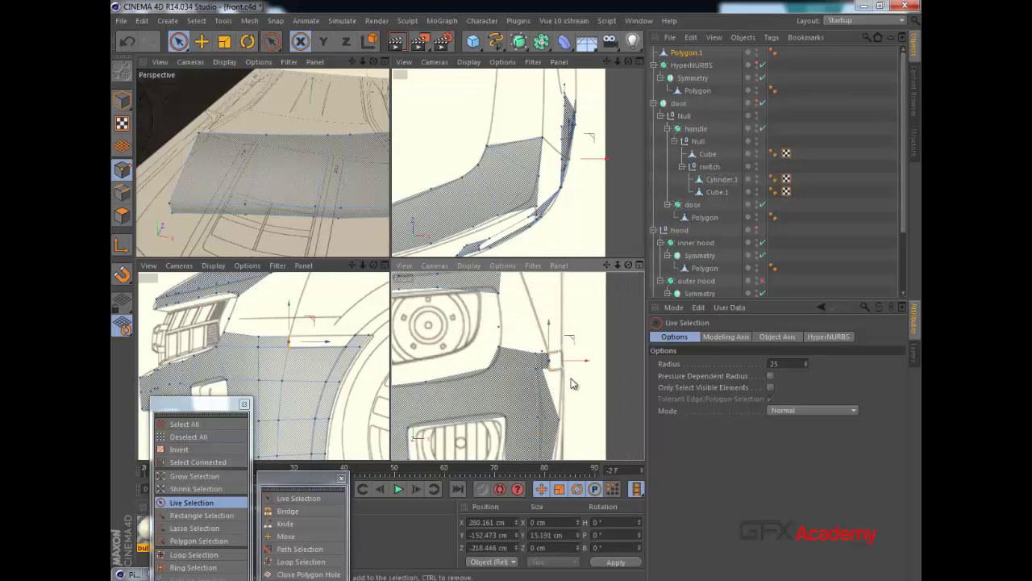
Shift the middle wheel arch point pair slightly outward and the pair below it slightly inward to follow the front blueprint.
alt+middle_drag(573, 404, 558, 316)
scroll(557, 378, up, 3)
click(541, 375)
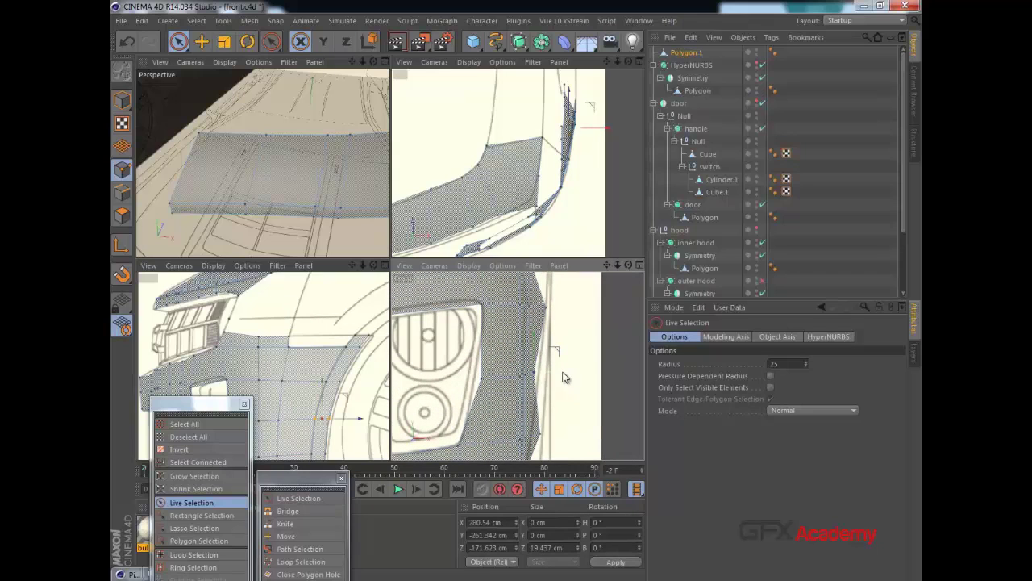
drag(562, 372, 567, 373)
click(539, 434)
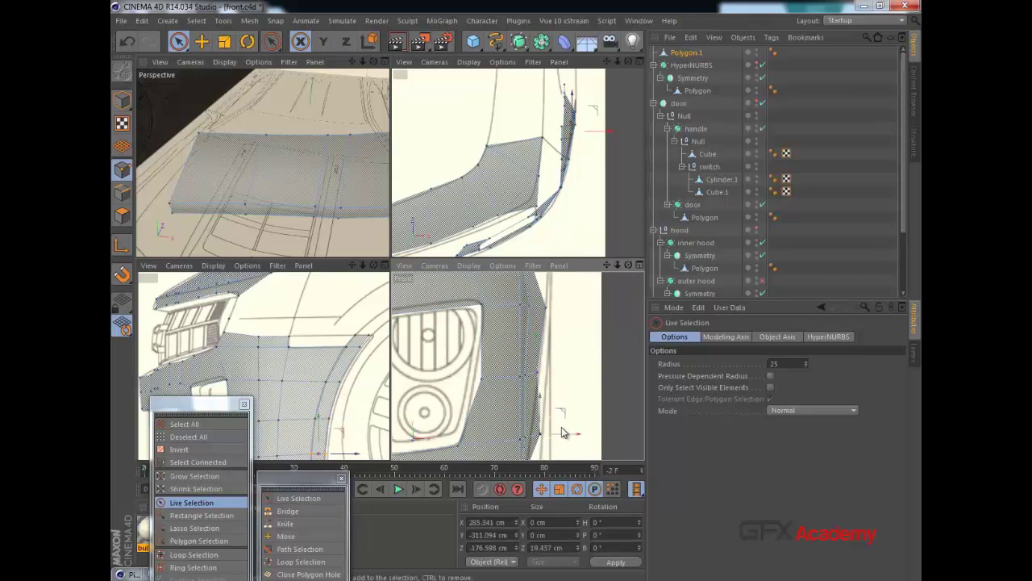
drag(565, 433, 558, 437)
Lower the outer points of the bumper's bottom edge to about Y -355.6 cm in the front view.
alt+middle_drag(517, 391, 510, 281)
click(518, 390)
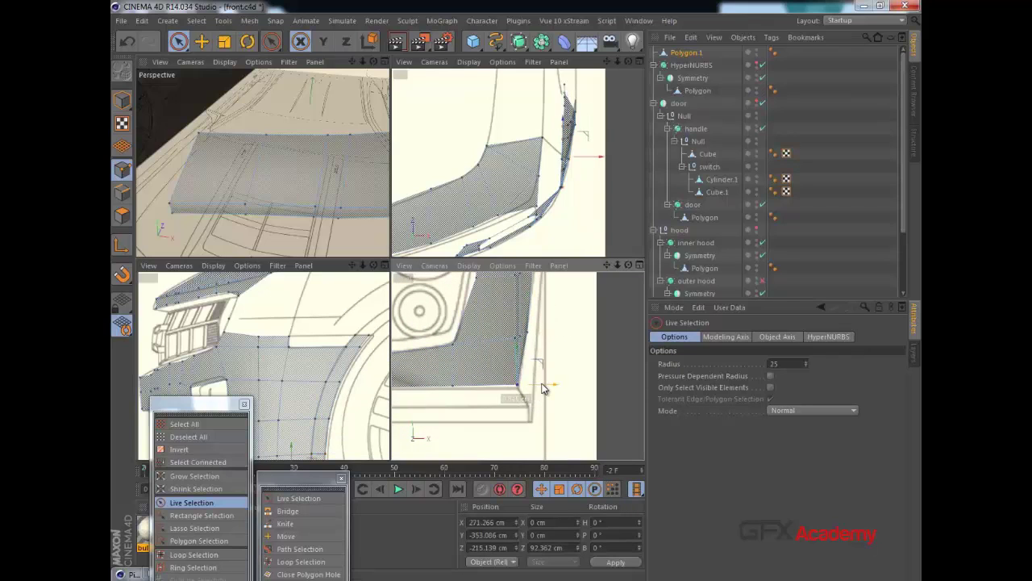
drag(517, 353, 517, 356)
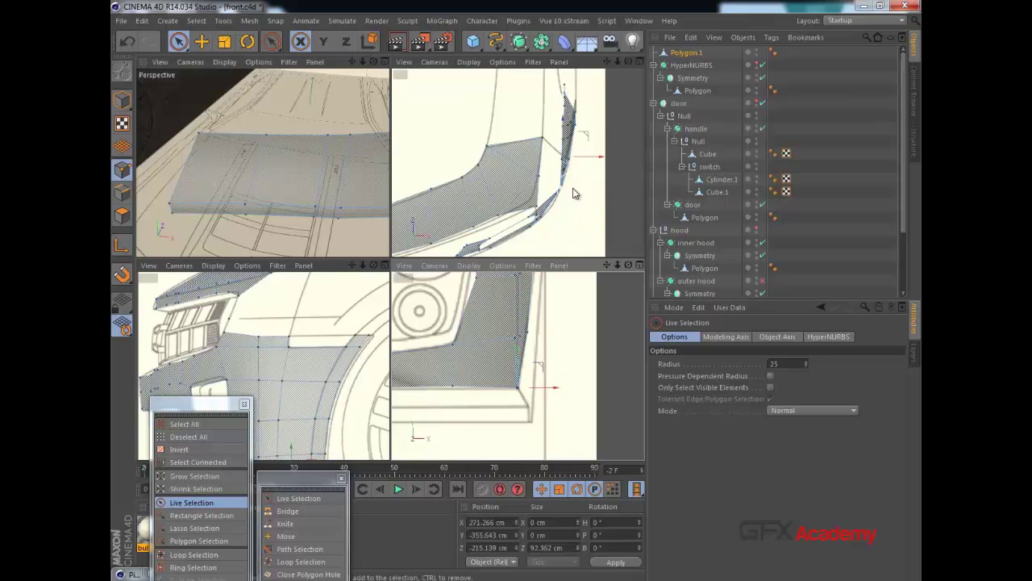
alt+middle_drag(495, 208, 500, 193)
scroll(538, 196, up, 6)
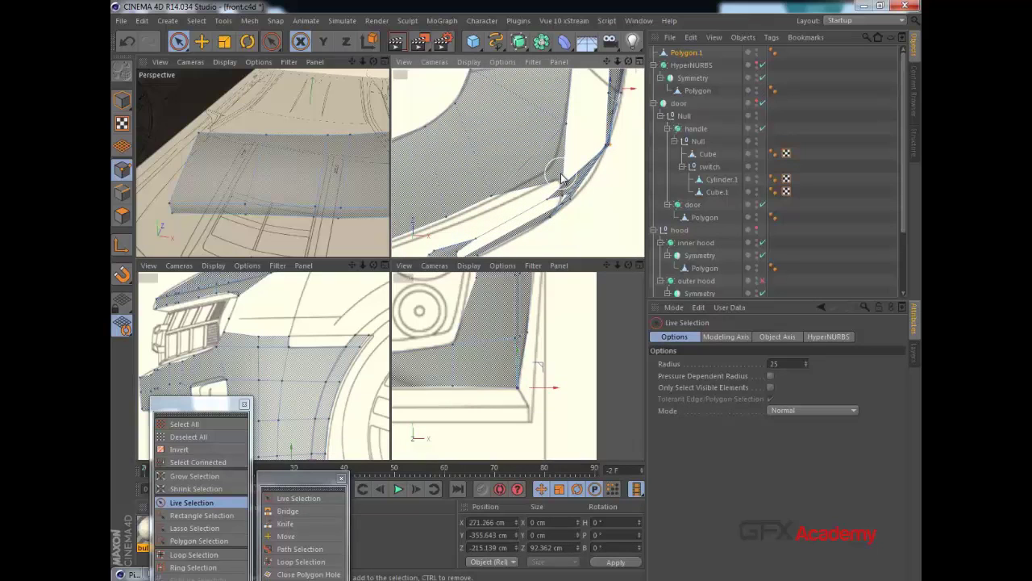
Align the bumper's corner point beside the headlight with the top and side blueprints, at about X 218.2, Y -79.5 and Z -284.1 cm.
click(562, 180)
drag(590, 183, 575, 181)
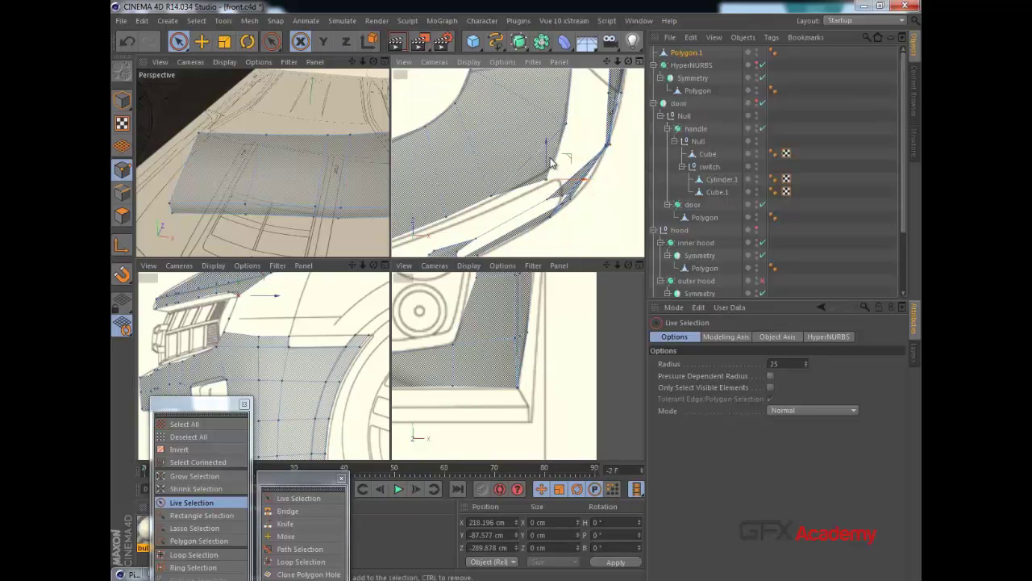
click(548, 154)
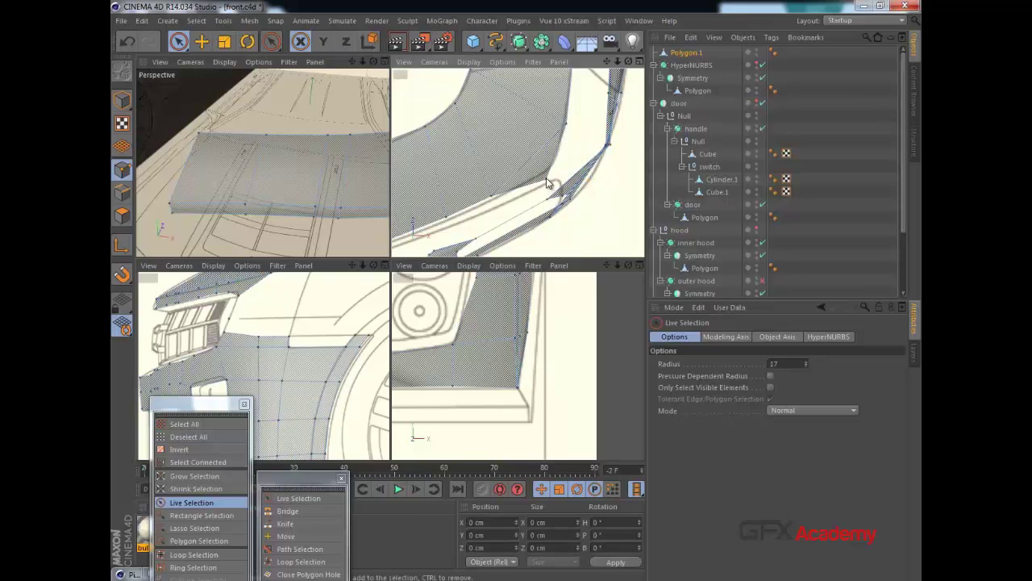
click(547, 178)
drag(547, 160, 545, 155)
alt+middle_drag(279, 298, 334, 321)
drag(299, 295, 297, 290)
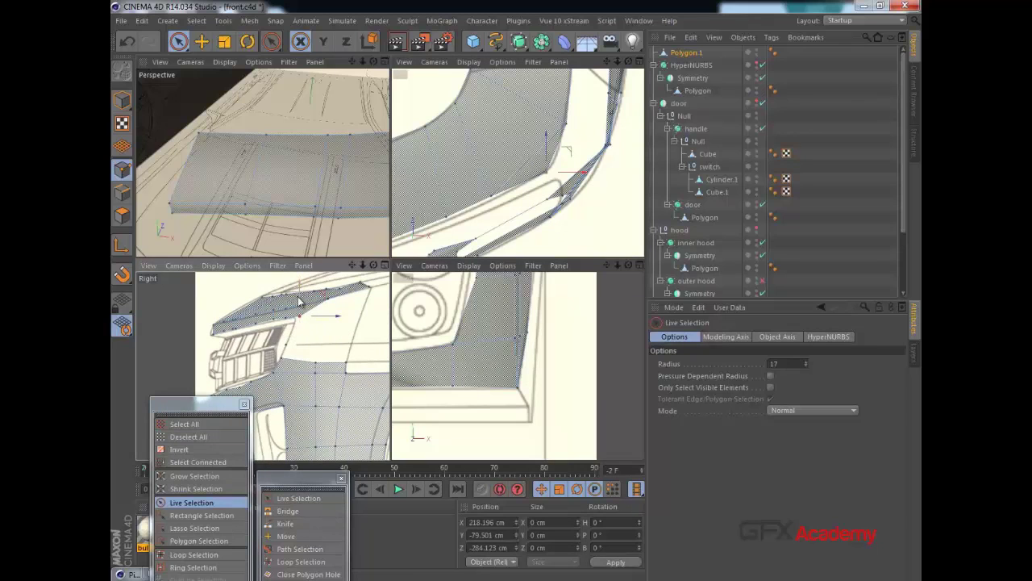
Copy the point at the headlight's rear edge back to the fender seam, placing it at about X 261.1, Y -118.1 and Z -207.3 cm.
alt+middle_drag(314, 342, 280, 333)
drag(271, 337, 353, 337)
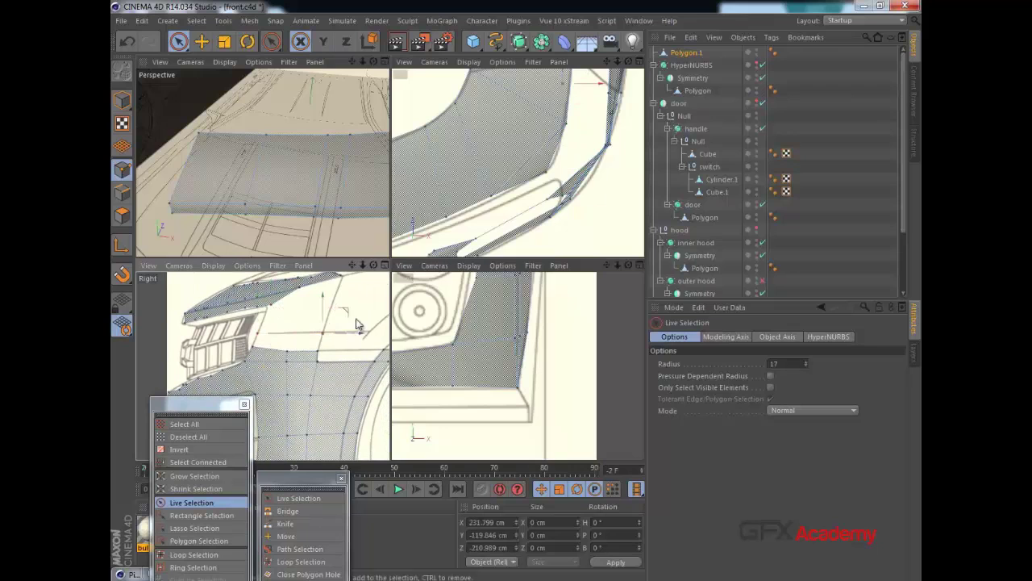
alt+middle_drag(525, 151, 505, 197)
drag(583, 130, 619, 130)
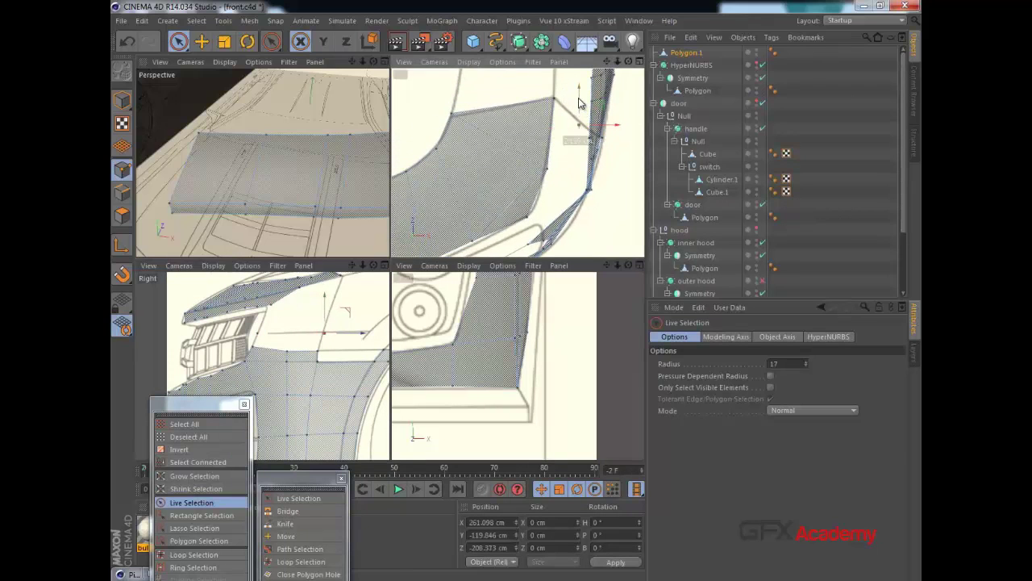
drag(327, 304, 326, 303)
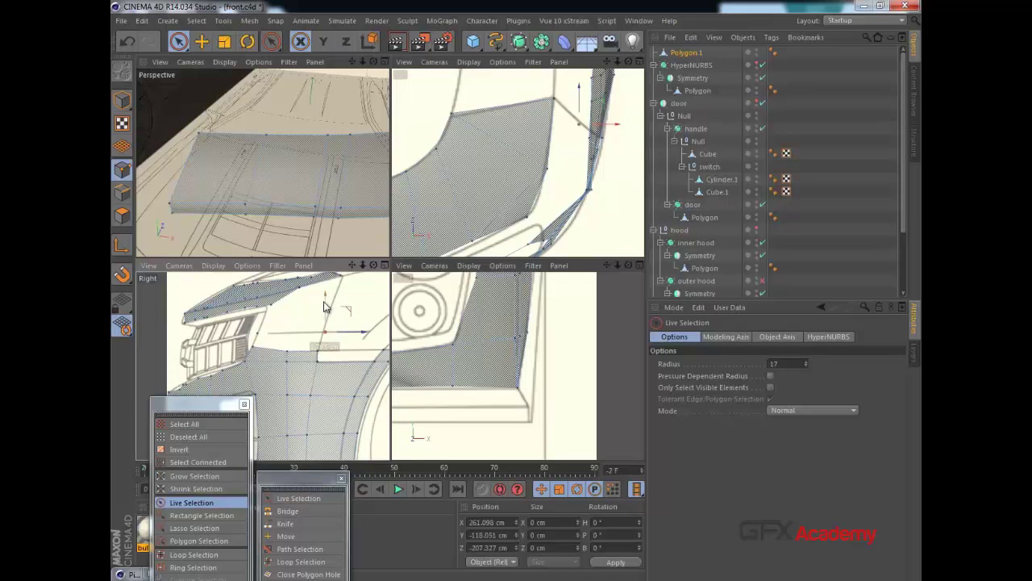
Copy the seam point farther up the fender seam, placing it at about X 250.1, Y -75.0 and Z -195.7 cm.
mouse_move(348, 321)
alt+middle_down()
mouse_move(276, 325)
mouse_move(354, 323)
alt+middle_up()
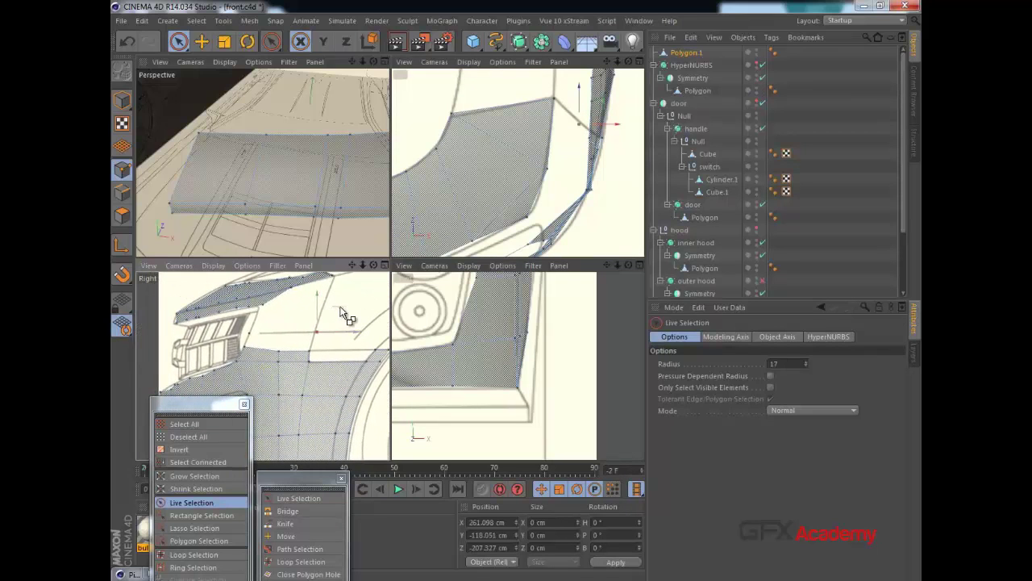
drag(342, 307, 350, 276)
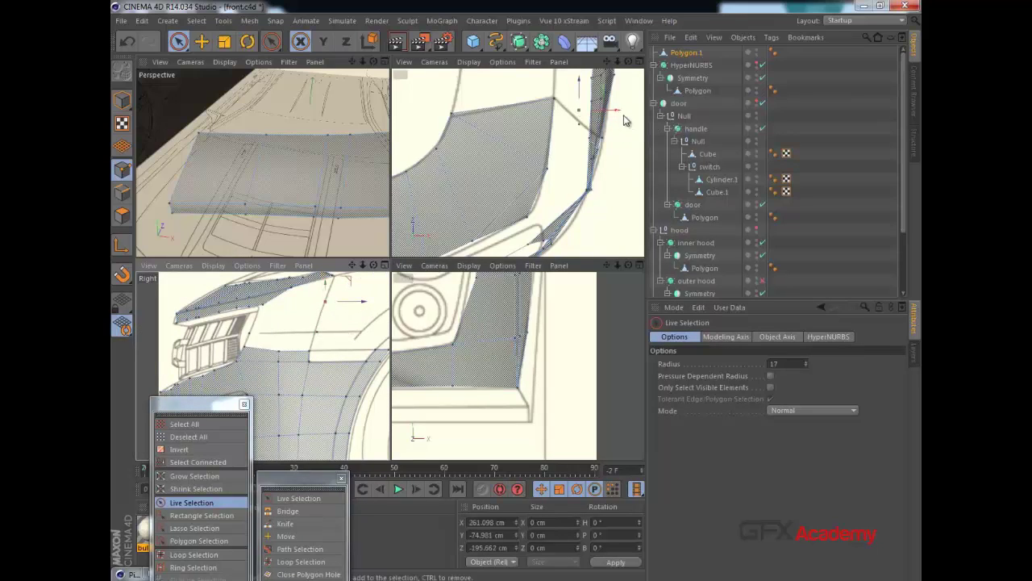
drag(616, 111, 616, 112)
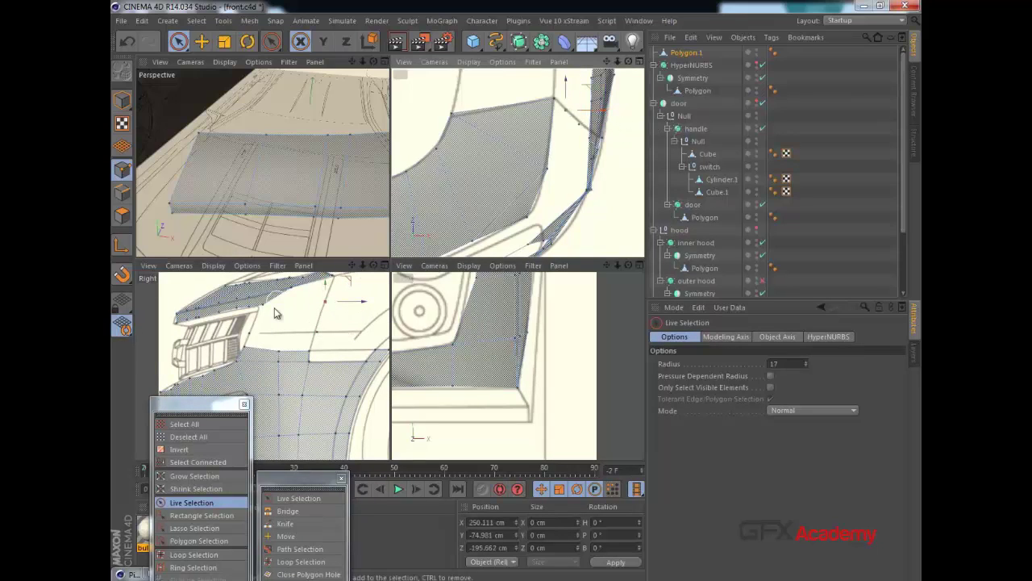
Bridge the points between the headlight's rear edge and the fender seam into two stacked polygons above the bumper side.
key(m)
key(b)
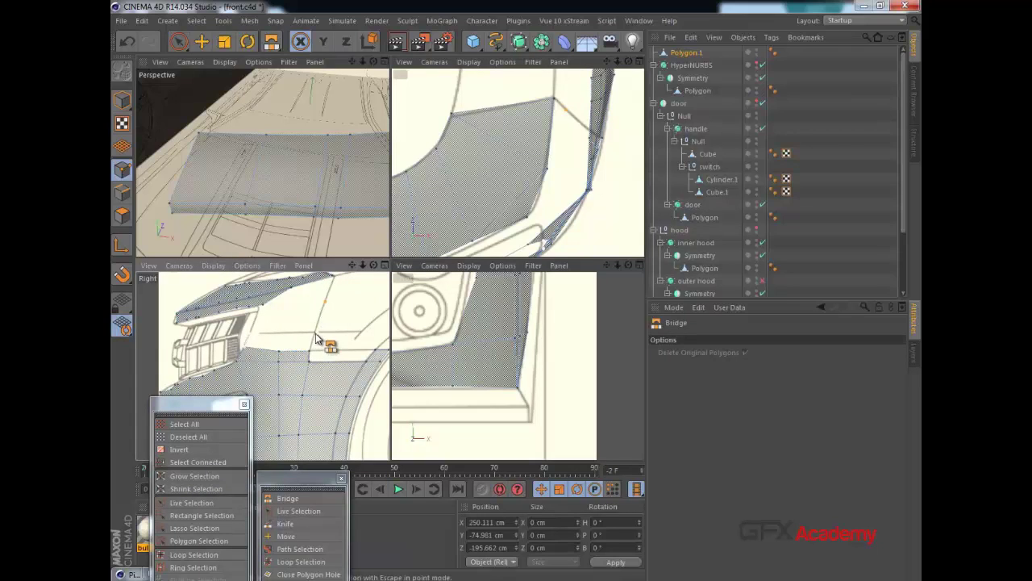
drag(315, 334, 311, 352)
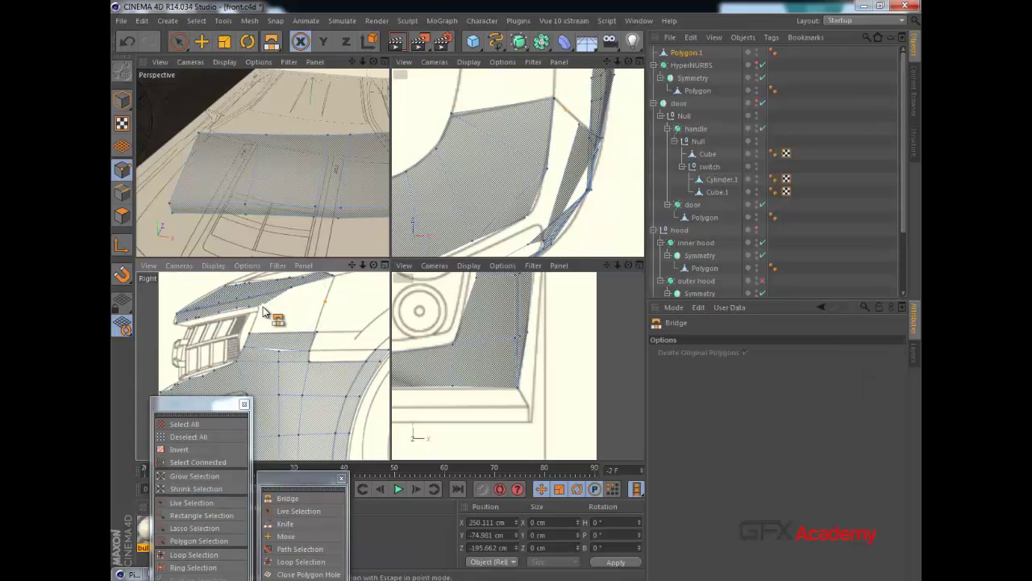
drag(262, 307, 251, 331)
drag(325, 303, 315, 336)
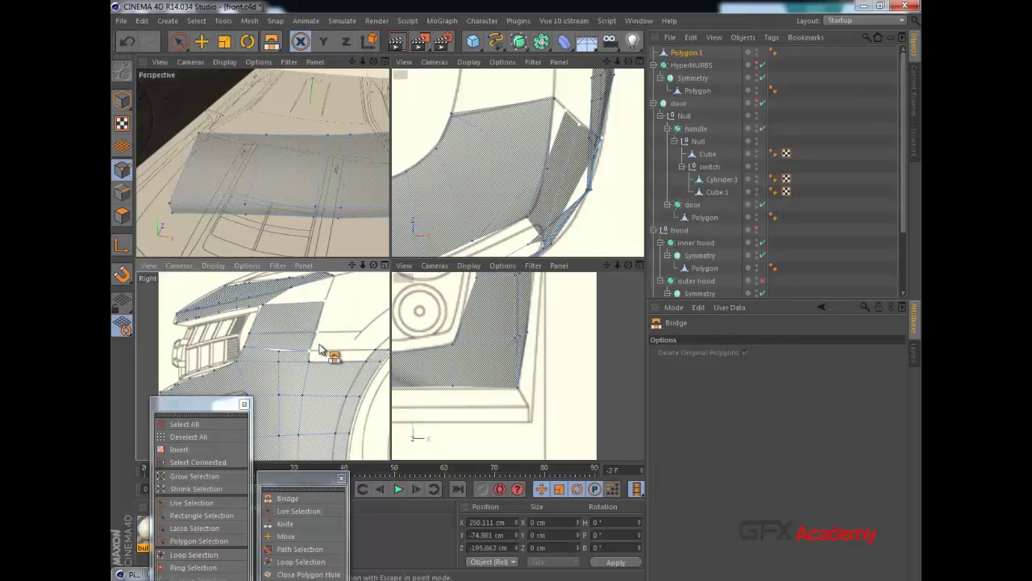
Bridge the new side polygons to the upper strip's rear edge, closing the gap behind the headlight in the side view.
middle_click(283, 315)
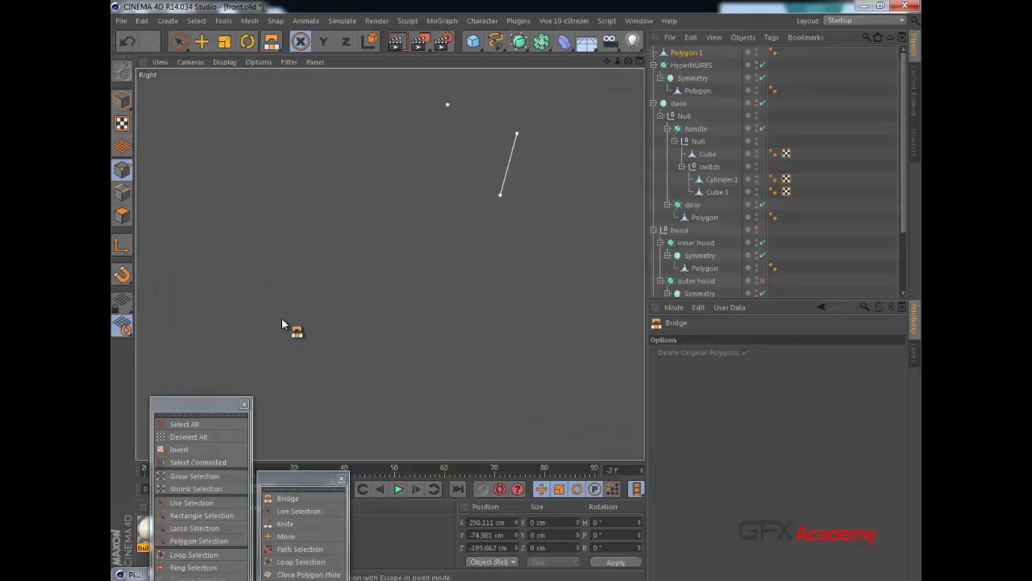
middle_click(395, 185)
middle_click(318, 287)
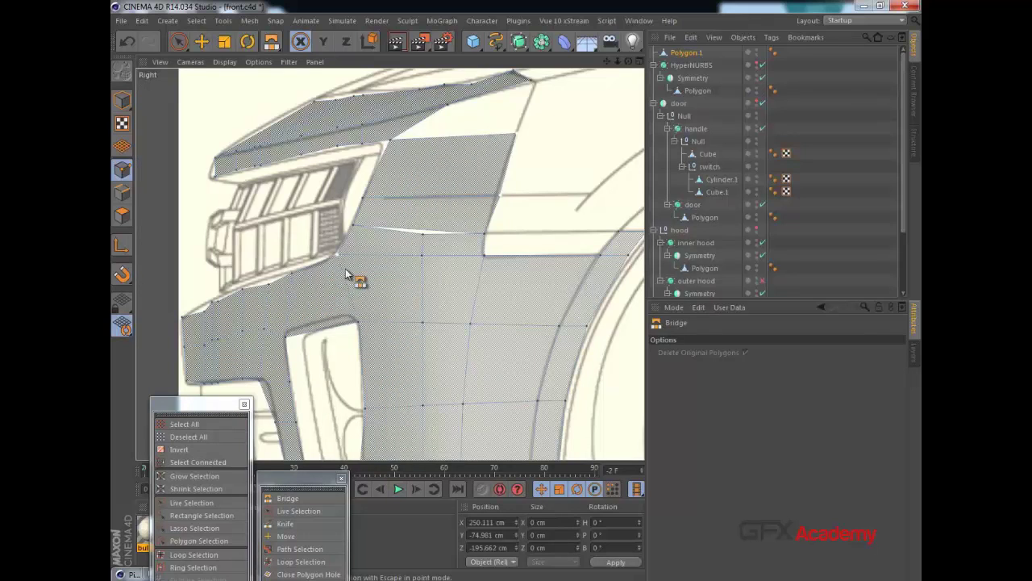
alt+middle_drag(421, 190, 425, 221)
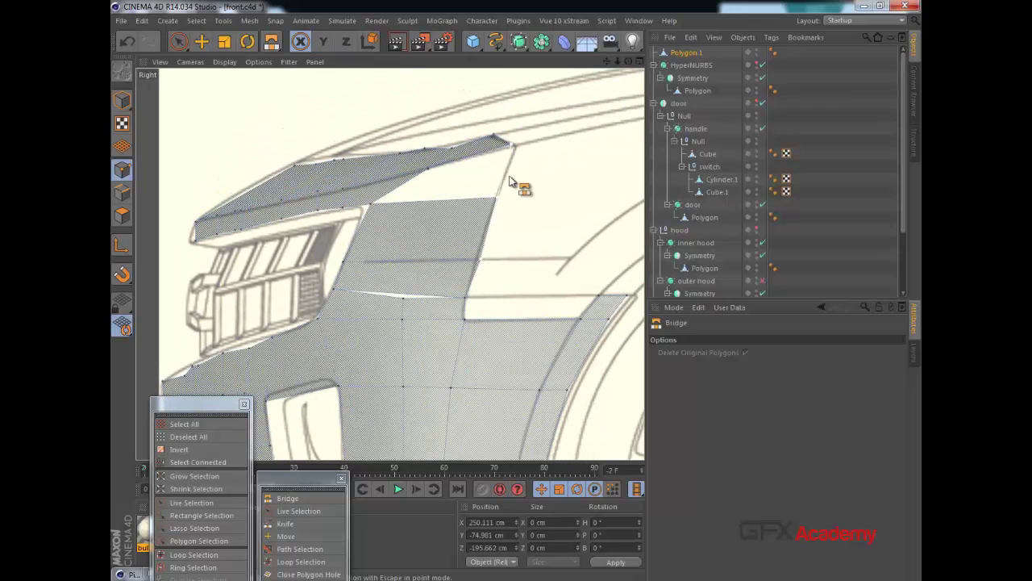
drag(510, 177, 497, 195)
drag(429, 170, 371, 203)
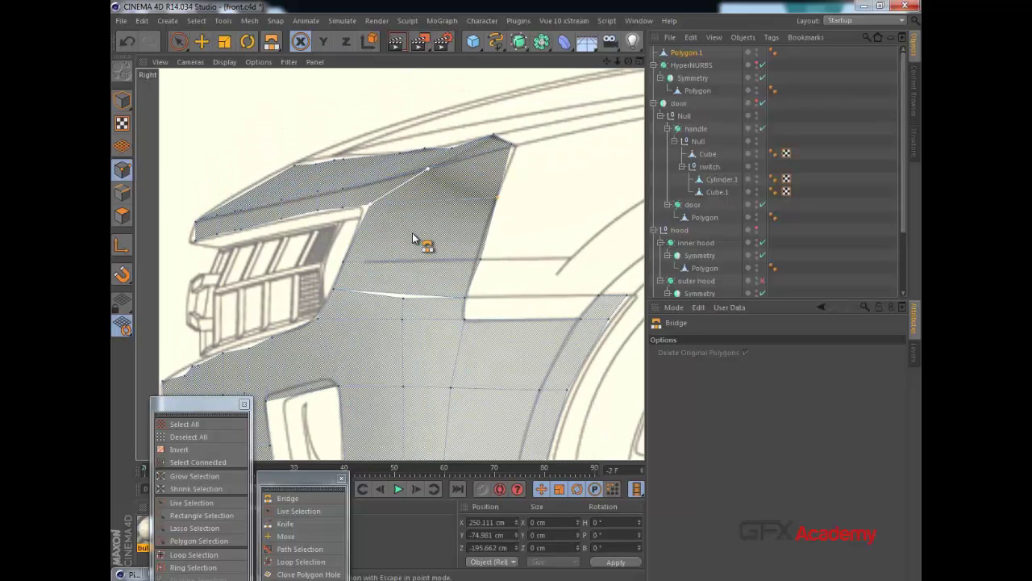
Adjust the points at the rear of the upper strip's top edge to the side blueprint, with the end point at about Y -33.4 cm.
click(179, 42)
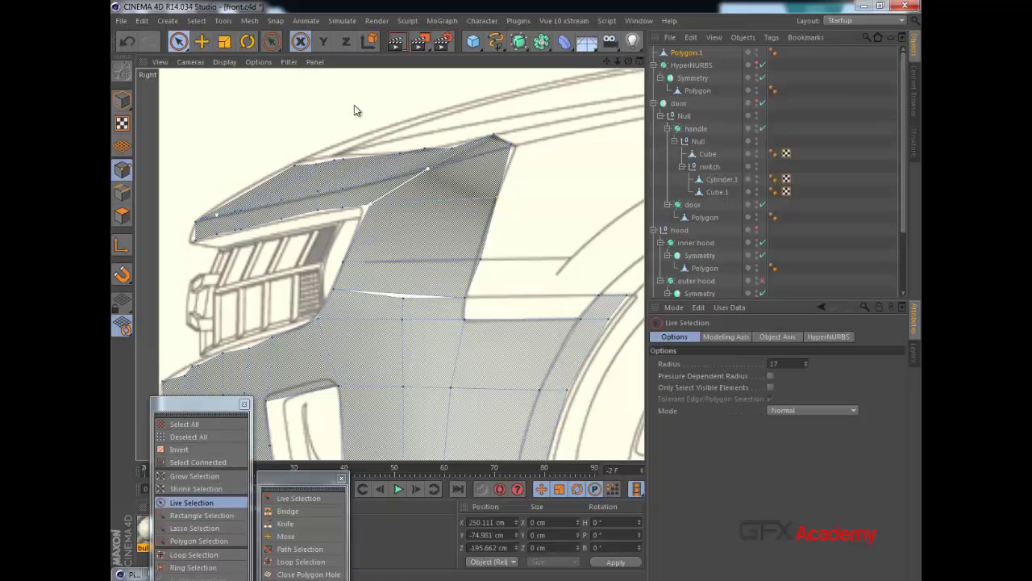
click(451, 148)
drag(451, 108, 492, 94)
click(495, 135)
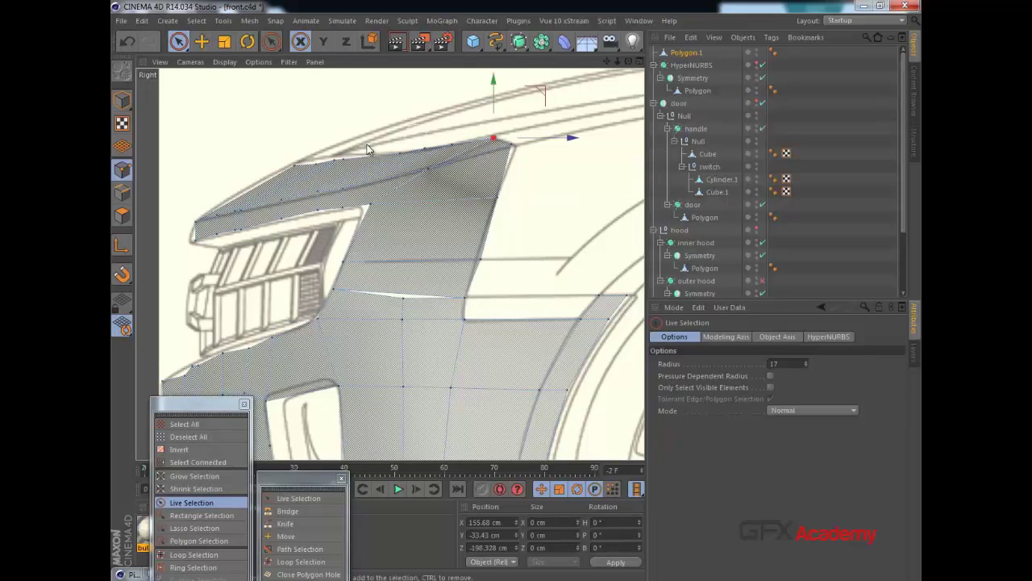
Cut a lengthwise loop through the upper strip above the headlight with the Knife in Loop mode.
key(k)
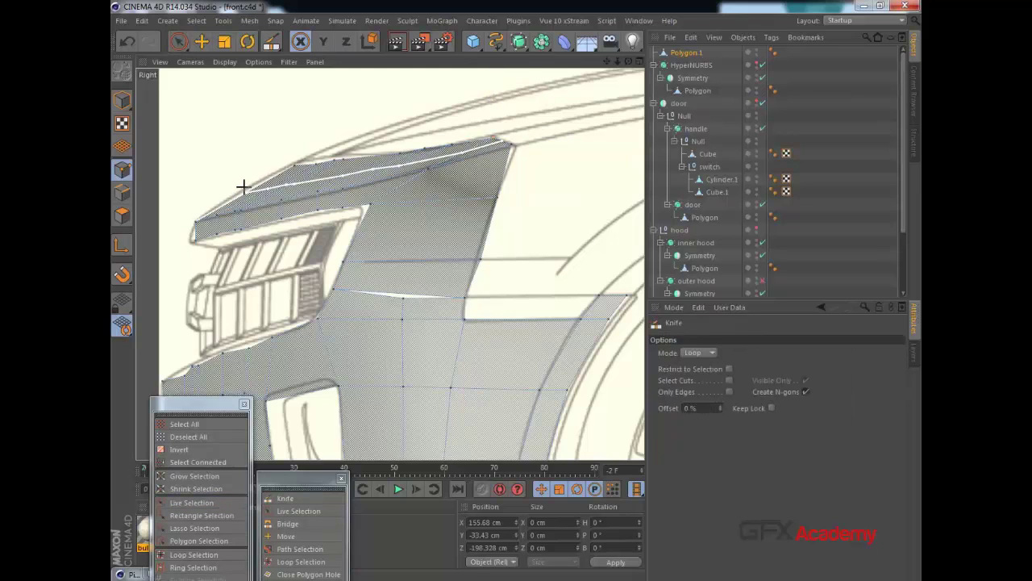
Select the middle row of points along the mesh's upper front strip and raise it about 3.6 cm in the side view.
click(180, 42)
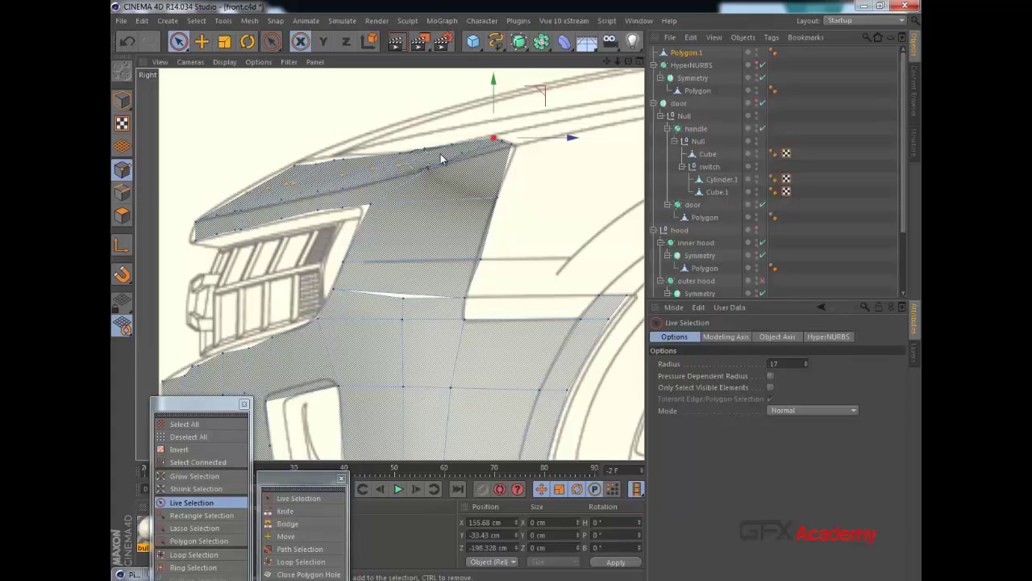
drag(480, 147, 483, 142)
middle_click(481, 142)
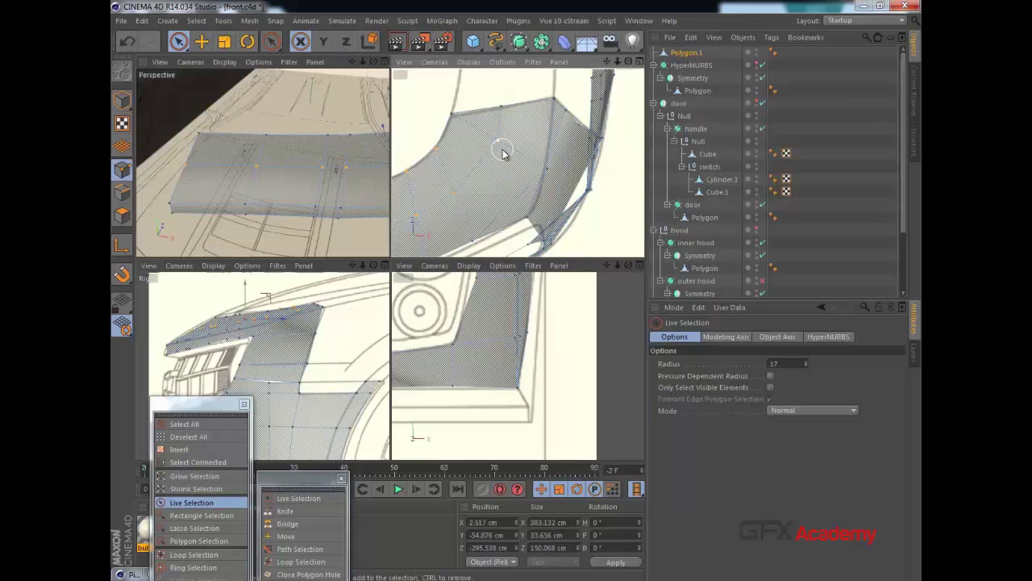
middle_click(504, 150)
alt+middle_drag(452, 167, 563, 115)
scroll(512, 166, down, 3)
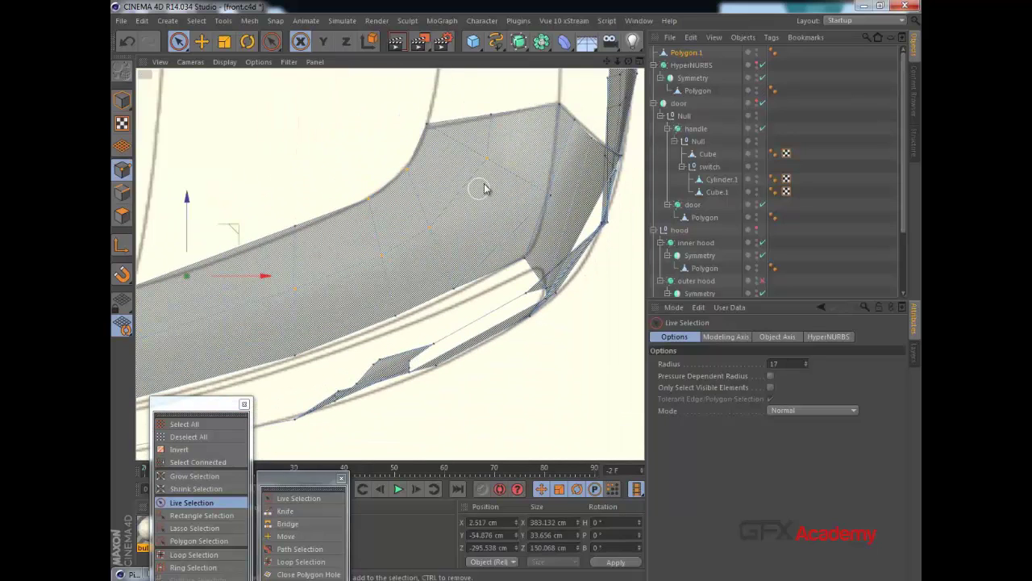
alt+drag(484, 187, 504, 126)
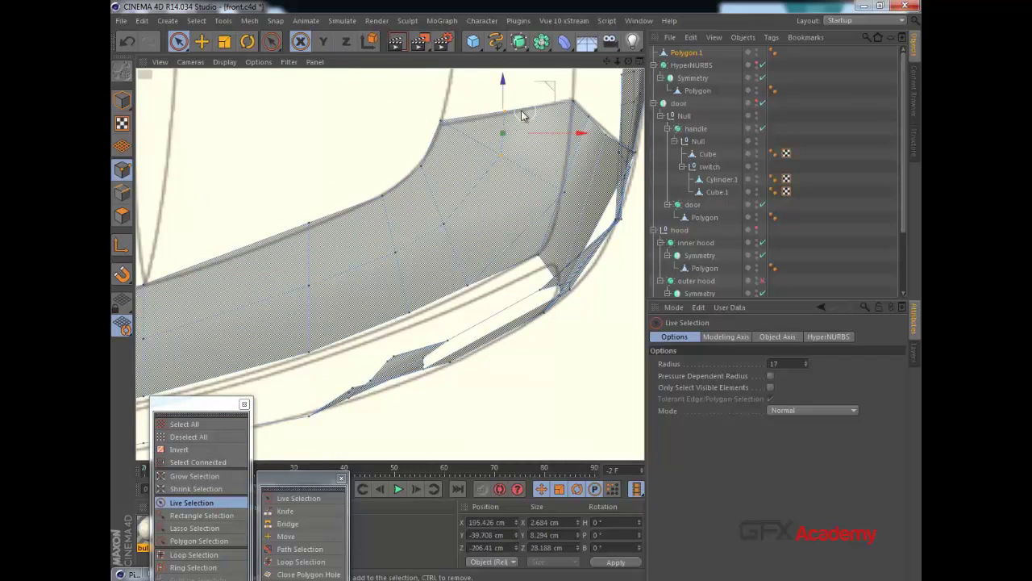
click(496, 164)
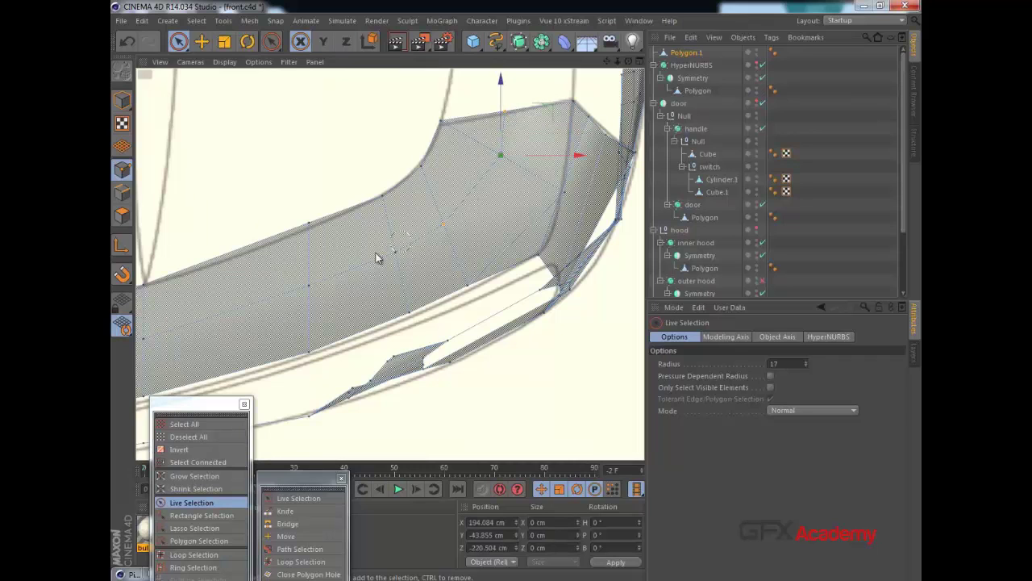
drag(376, 253, 275, 292)
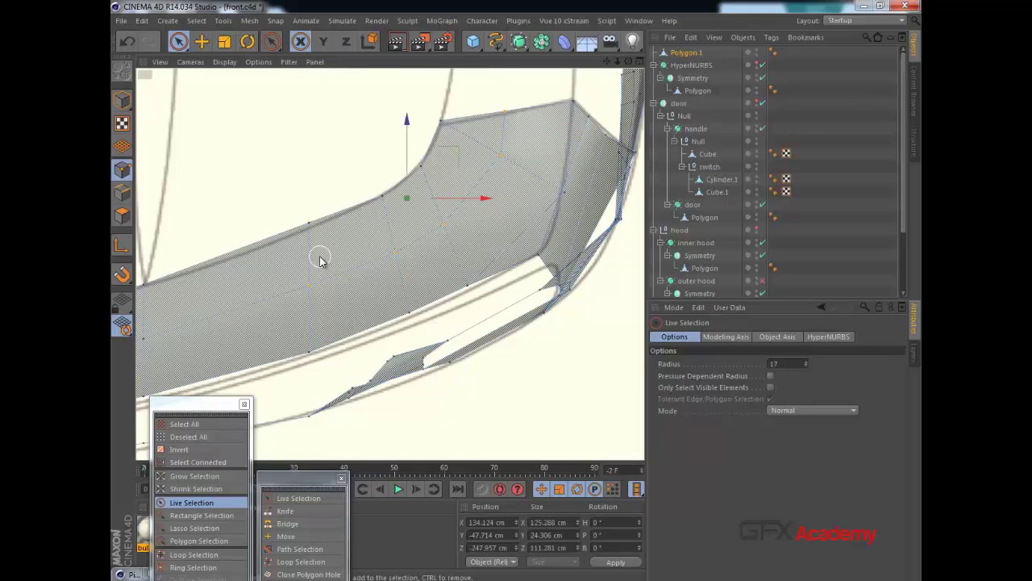
alt+middle_drag(320, 256, 496, 198)
scroll(463, 205, down, 3)
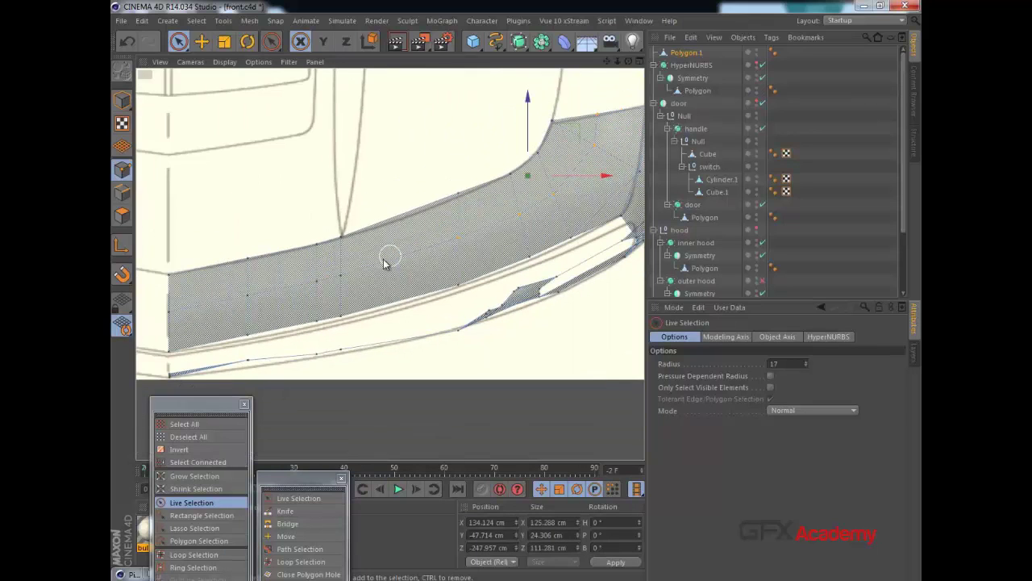
drag(150, 312, 152, 311)
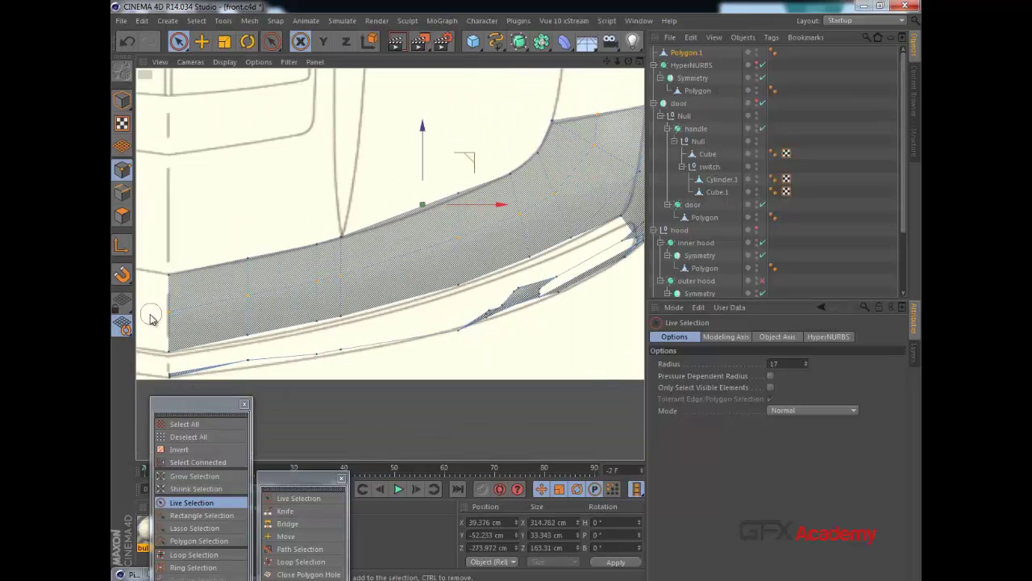
middle_click(326, 283)
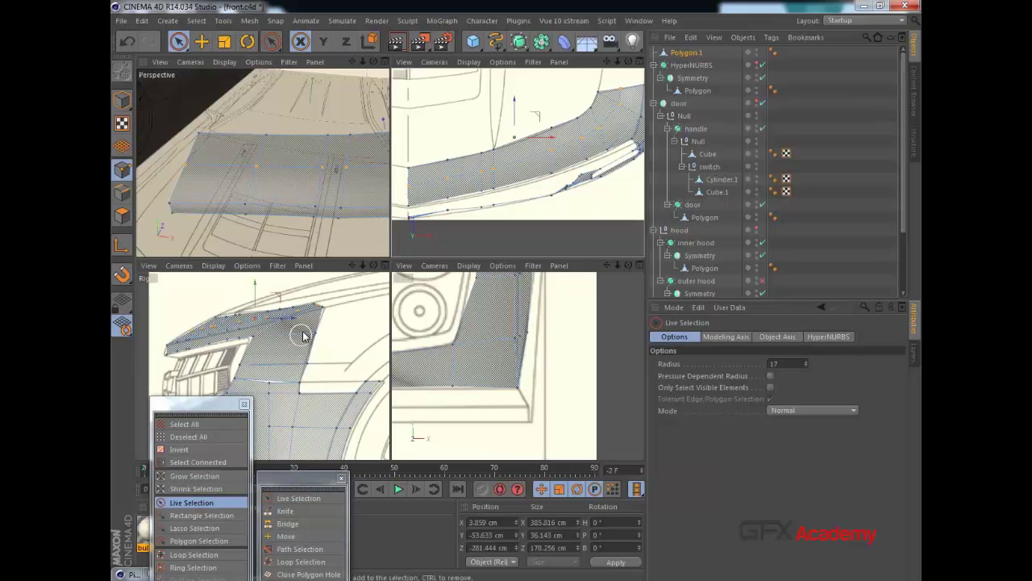
drag(255, 290, 254, 288)
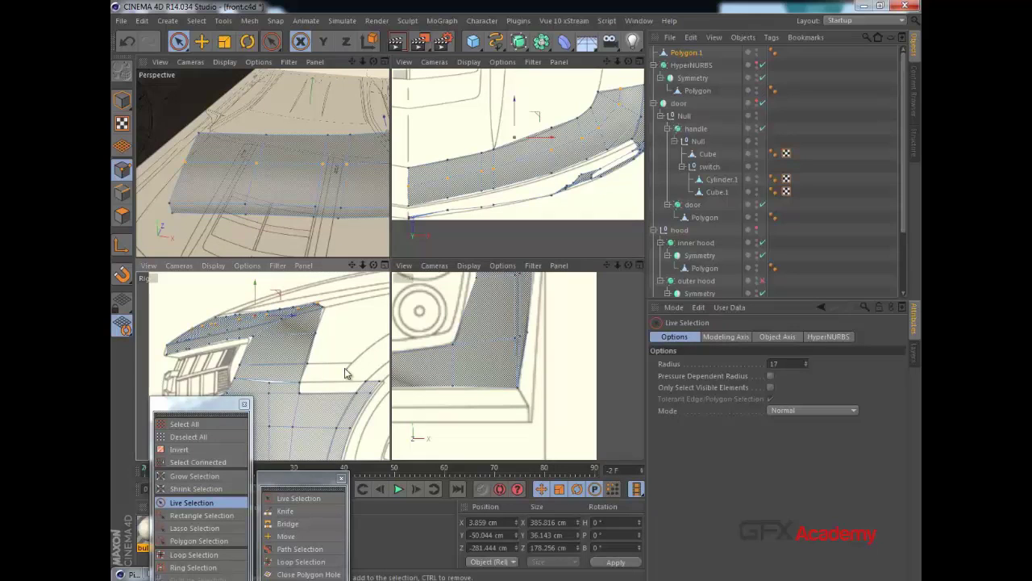
middle_click(297, 359)
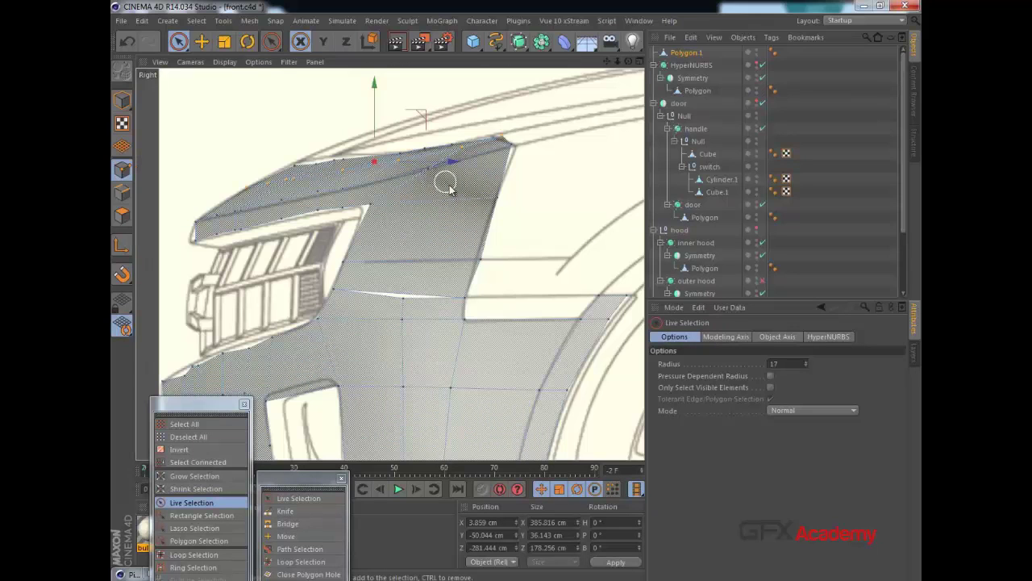
Turn off X-Ray for the Polygon.1 mesh and save the scene incrementally as front_0001.c4d.
key(k)
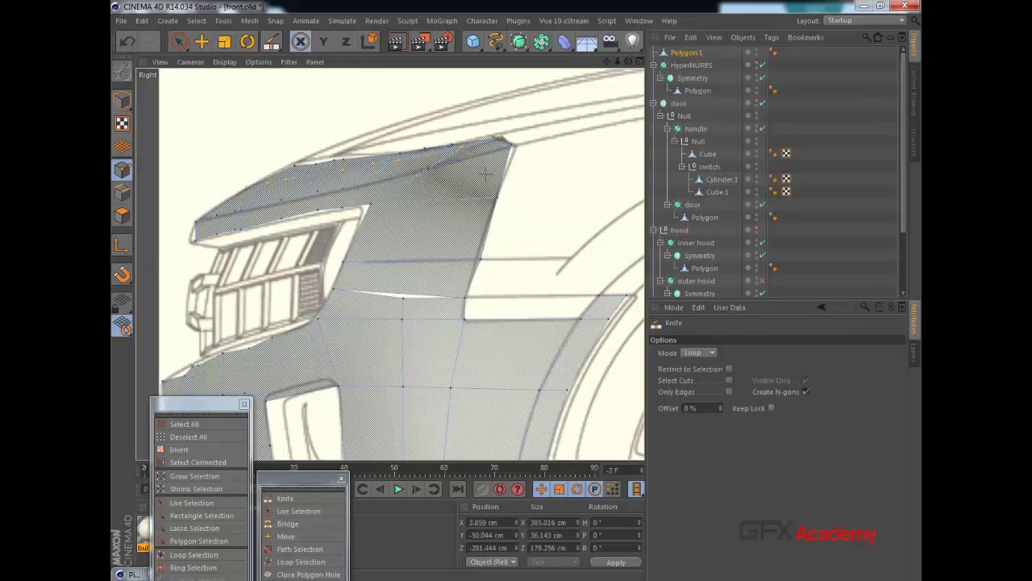
middle_click(489, 174)
middle_click(340, 155)
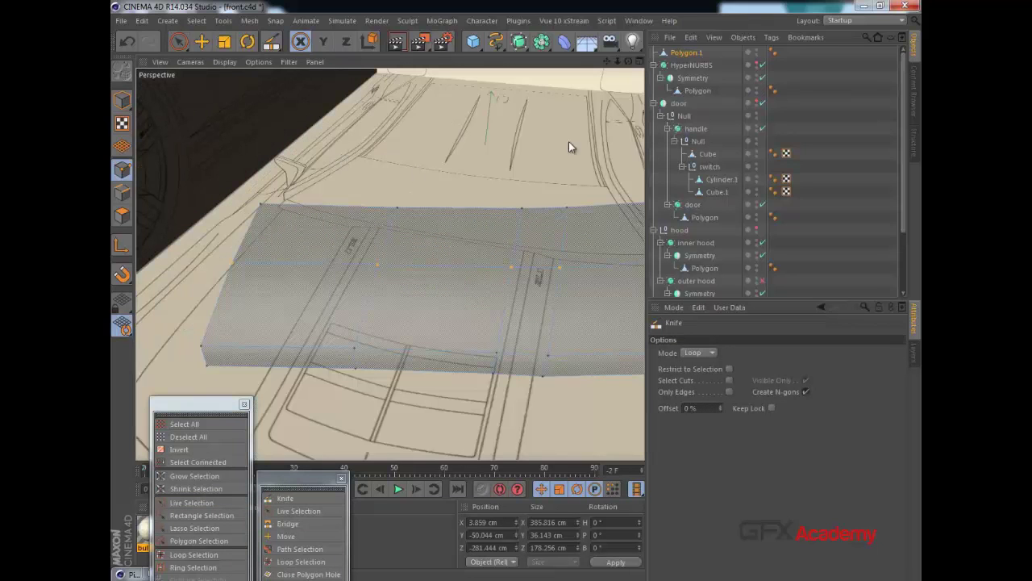
click(687, 53)
click(725, 437)
alt+middle_drag(473, 251, 263, 206)
scroll(374, 173, down, 4)
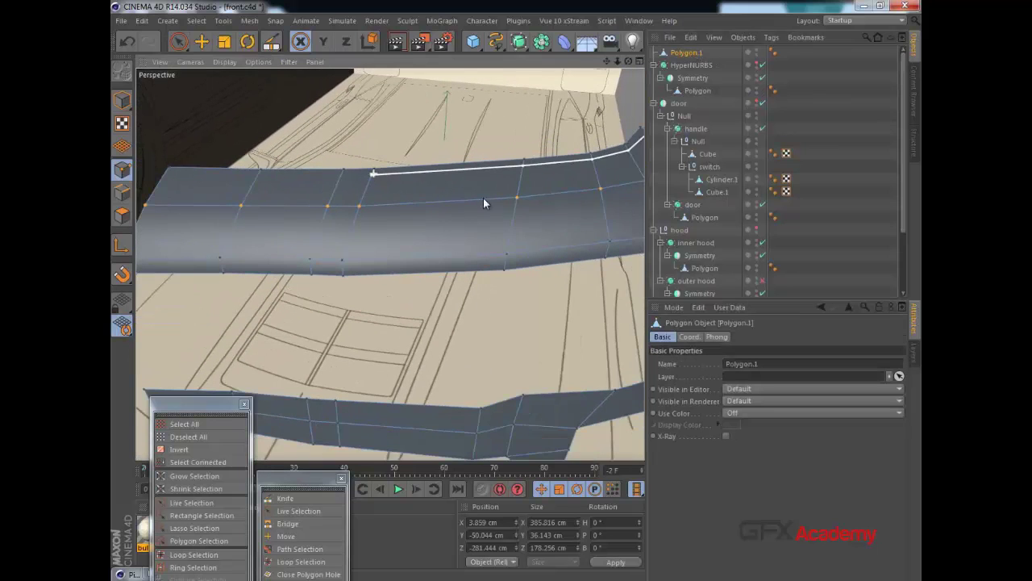
click(122, 22)
click(153, 150)
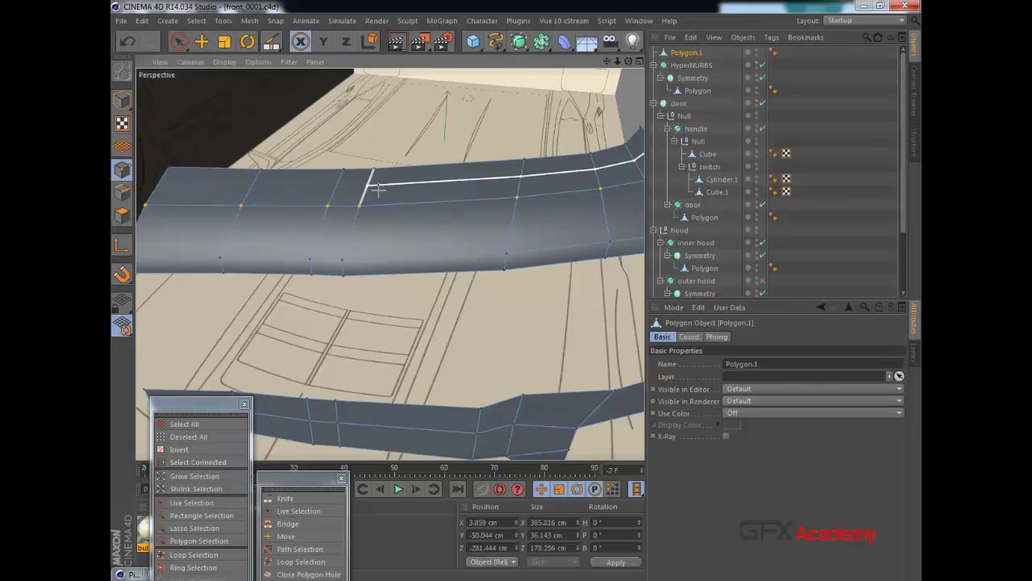
Weld the loose points at the corner where the upright side section meets the lower front panel.
alt+middle_drag(367, 193, 148, 180)
alt+drag(408, 216, 306, 213)
alt+middle_drag(488, 300, 441, 241)
alt+drag(524, 302, 319, 291)
alt+drag(257, 215, 260, 210)
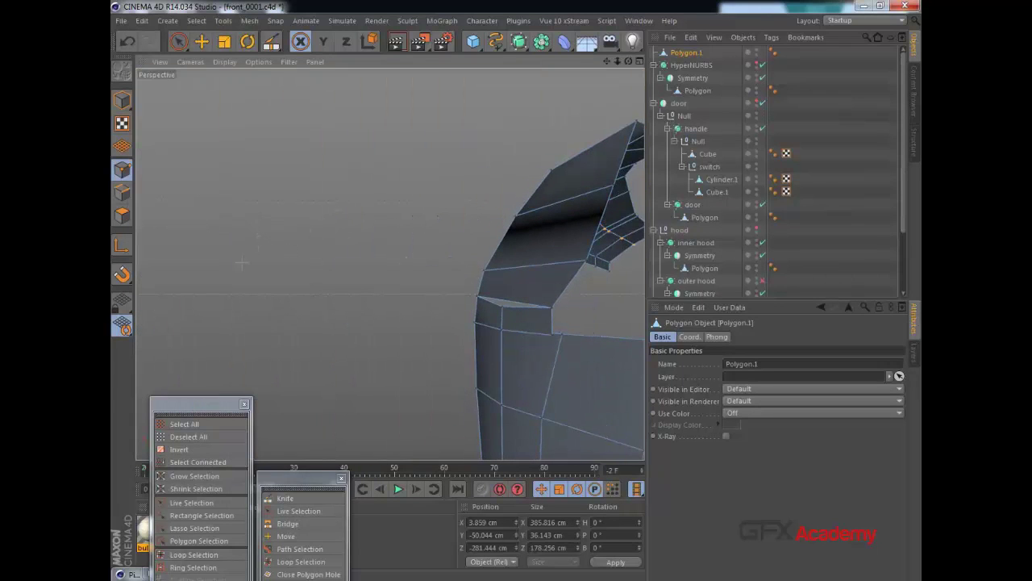
right_click(305, 225)
click(327, 442)
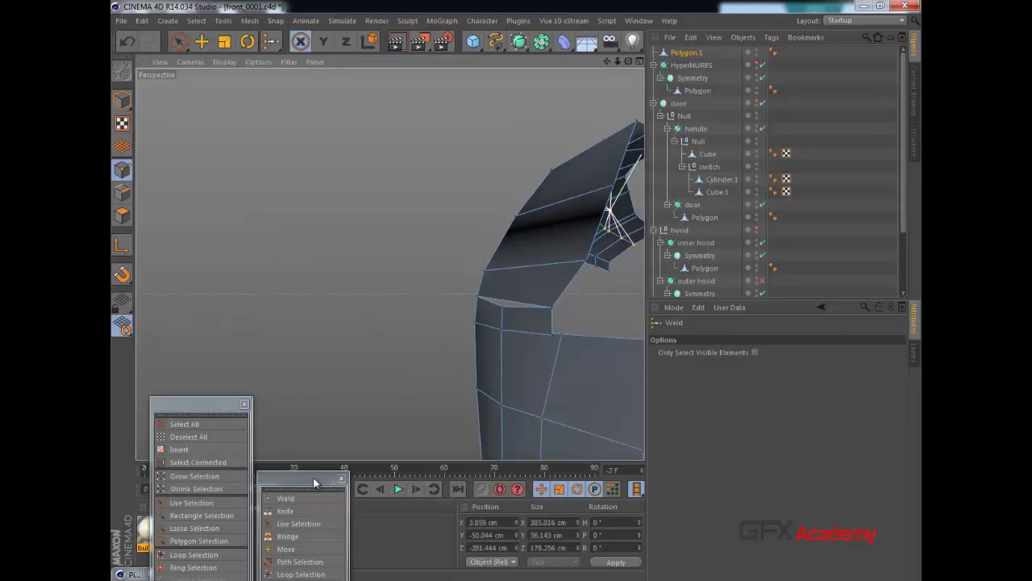
drag(563, 333, 565, 335)
mouse_move(516, 242)
alt+mouse_down()
mouse_move(579, 233)
mouse_move(485, 225)
mouse_move(522, 202)
mouse_move(552, 249)
mouse_move(548, 211)
mouse_move(595, 193)
mouse_move(517, 204)
alt+mouse_up()
Use the Knife in Line mode to cut the upright side section from the upper strip's inner corner point down to its lower edge.
key(k)
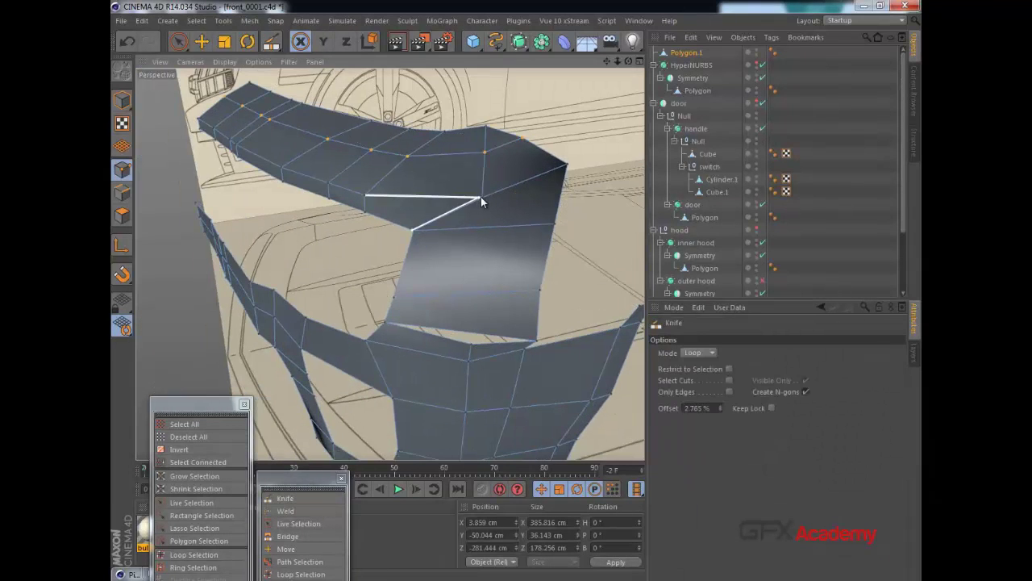
click(706, 352)
click(698, 365)
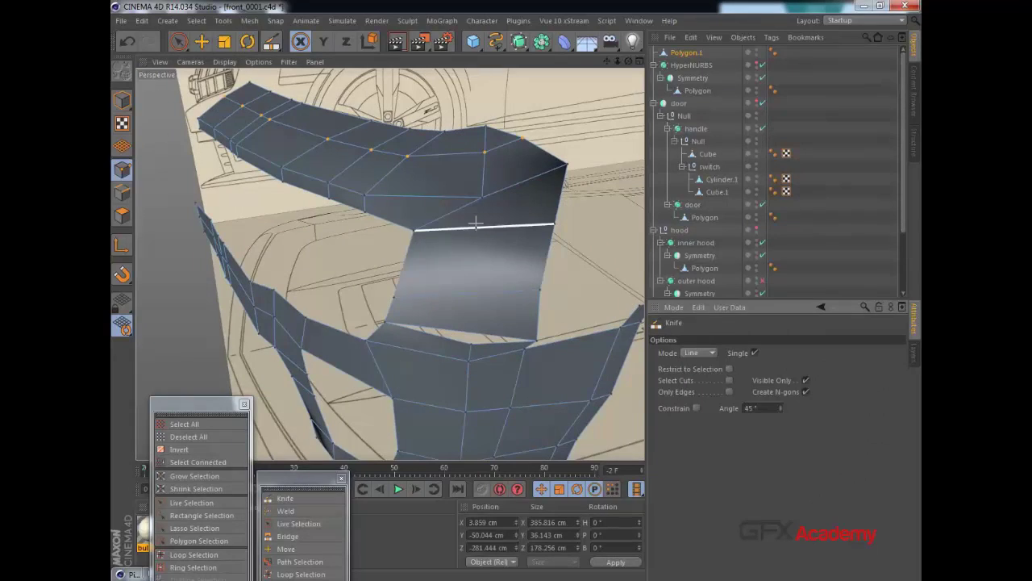
drag(482, 199, 473, 333)
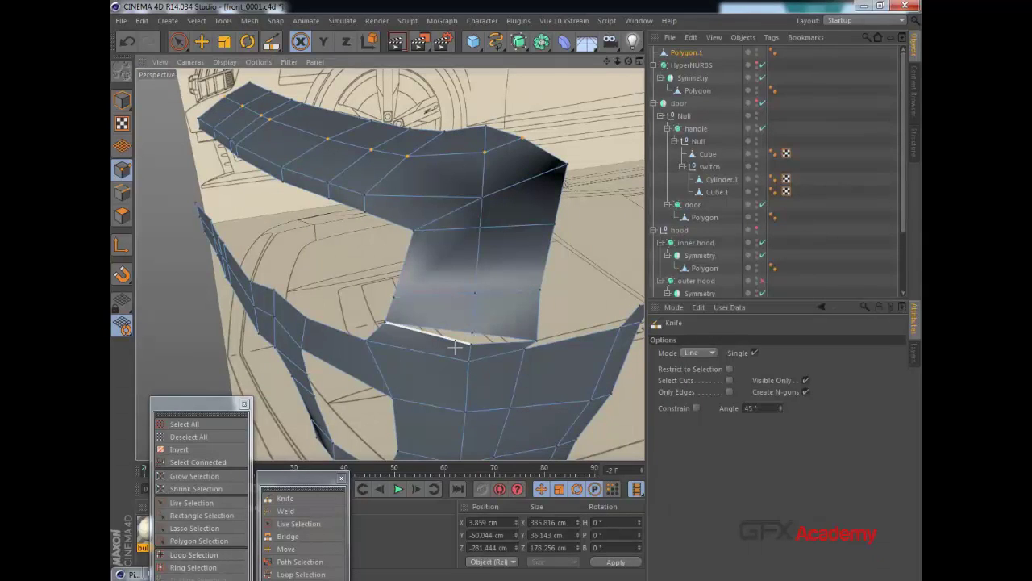
Weld the lower end point of the new cut to the adjacent point on the lower panel's upper edge.
drag(301, 485, 244, 265)
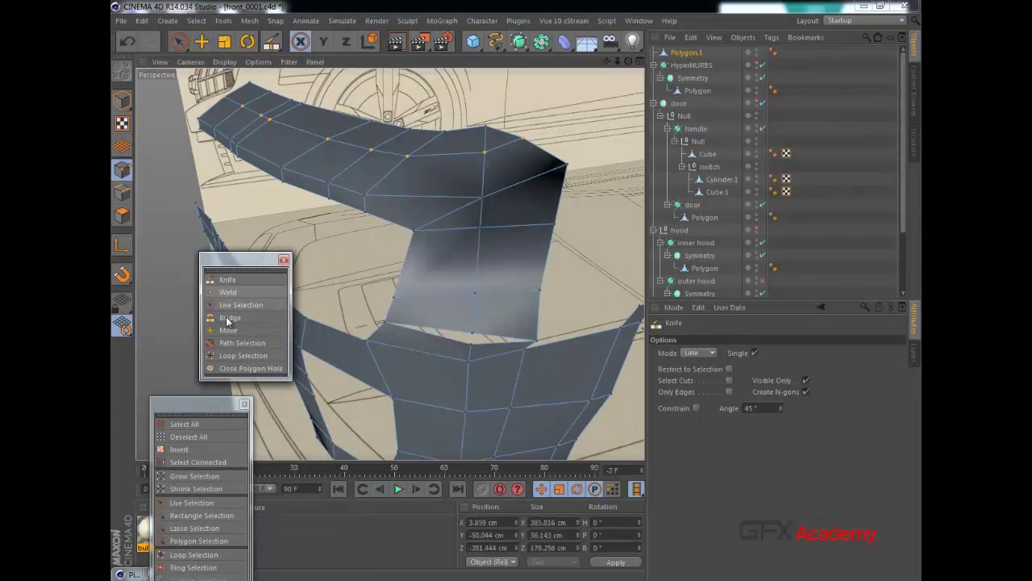
click(228, 291)
drag(472, 332, 471, 344)
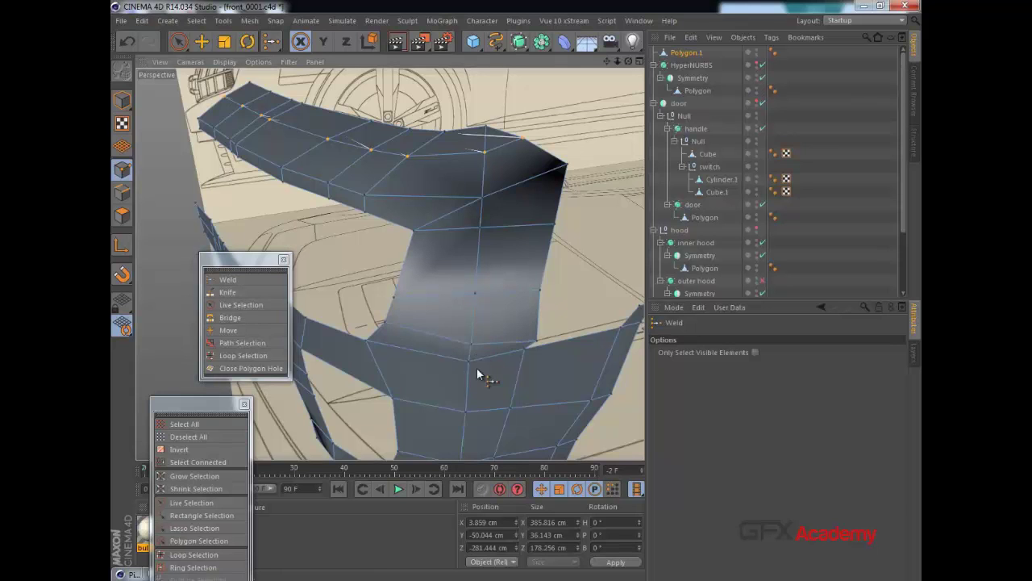
Move the point at the junction of the upright section and the lower panel inward about 7.7 cm along X.
alt+drag(456, 287, 397, 253)
alt+drag(295, 229, 244, 226)
alt+drag(413, 290, 324, 279)
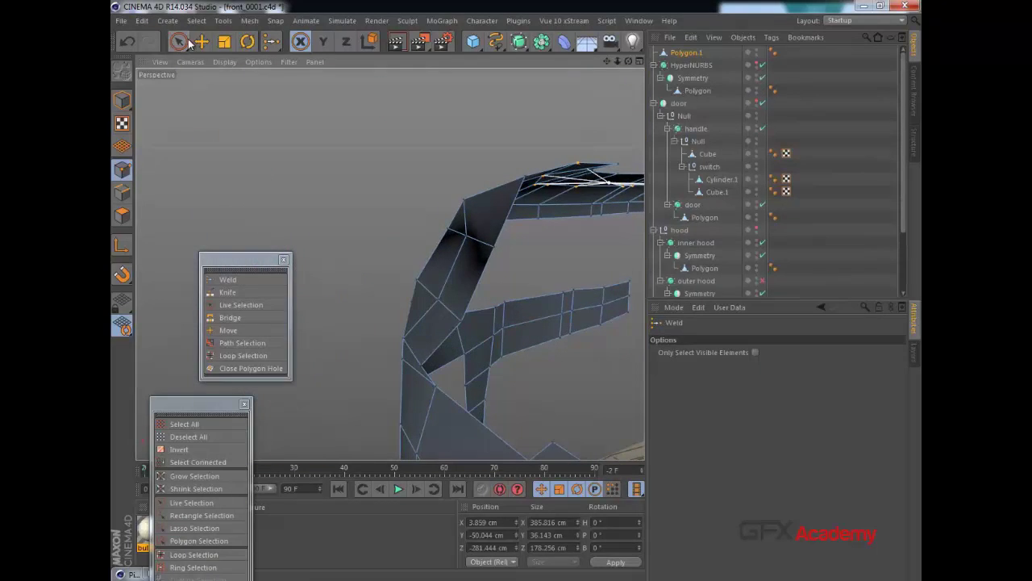
click(175, 41)
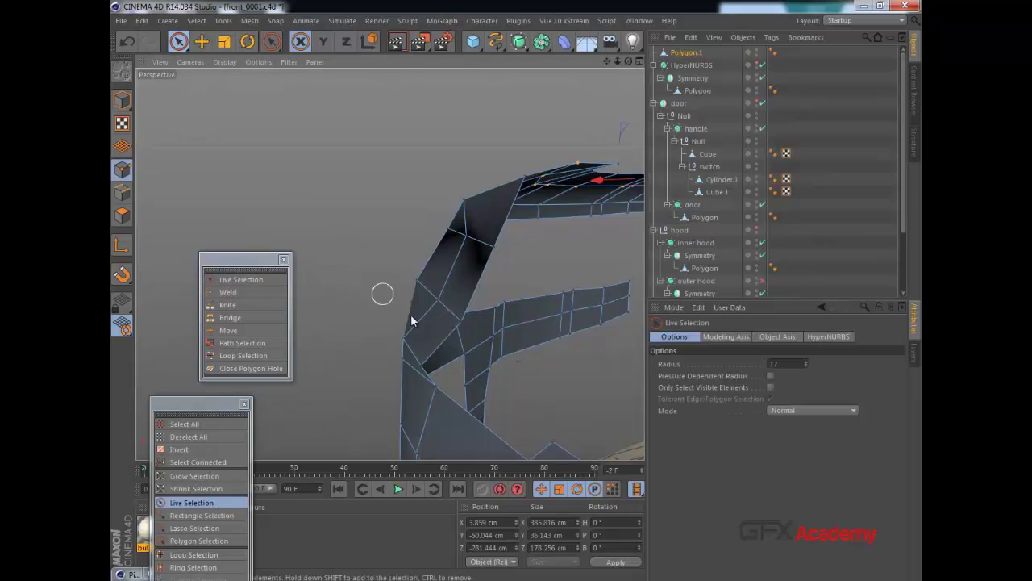
click(425, 366)
drag(390, 373, 401, 373)
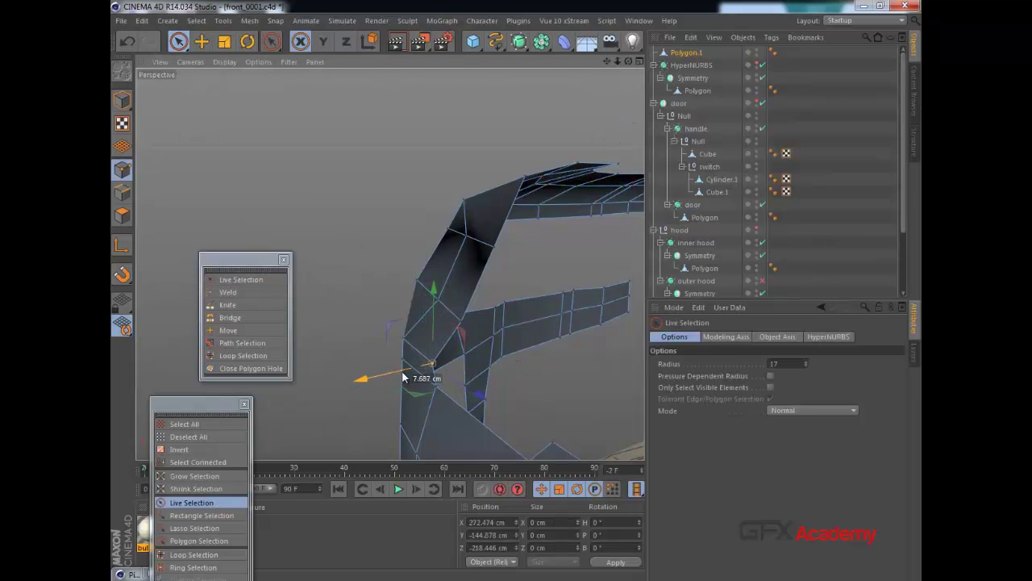
Move the upper and middle points of the upright section's new edge outward along X by about 5.5 cm and 5.8 cm.
alt+drag(456, 263, 517, 292)
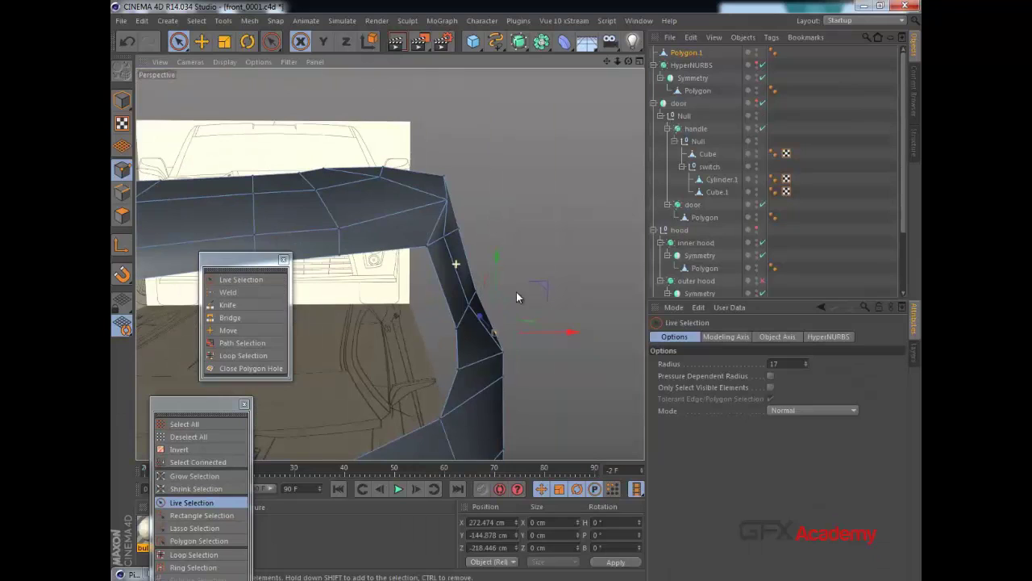
click(452, 240)
drag(496, 235, 503, 236)
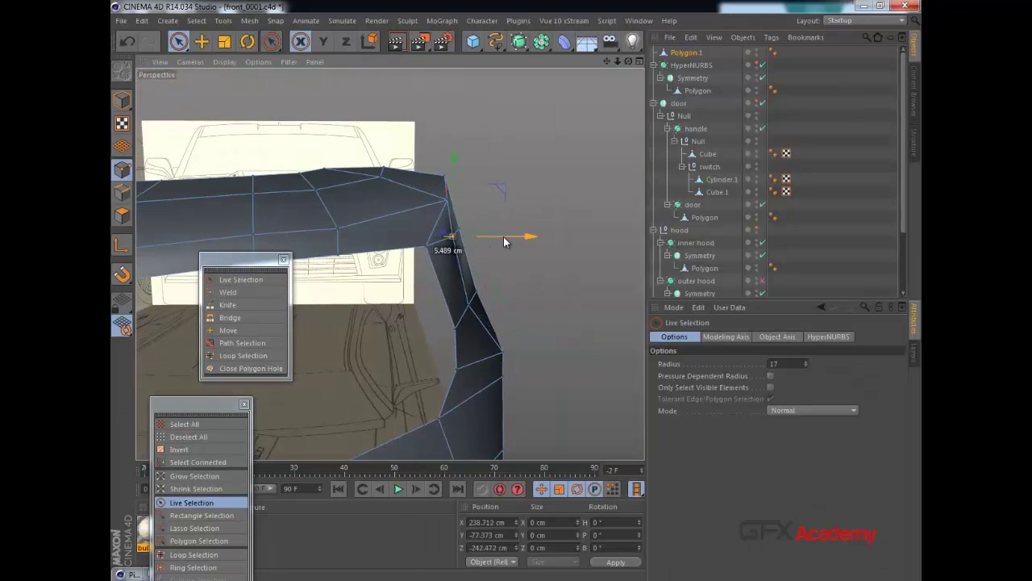
click(470, 304)
drag(502, 301, 518, 297)
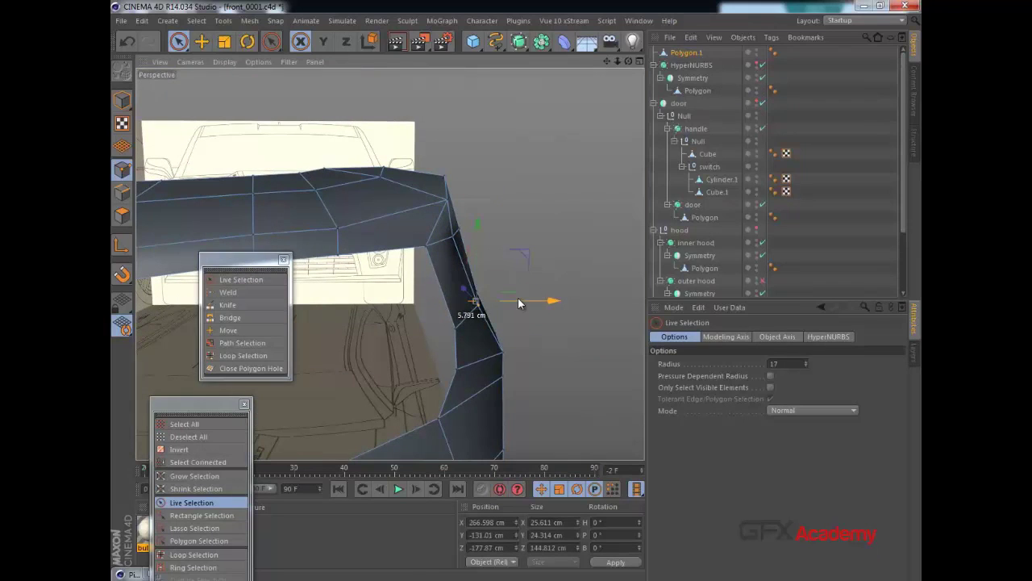
Nudge the points where the upright section joins the lower panel slightly inward and the neighbouring outer point outward along X.
alt+drag(473, 357, 434, 357)
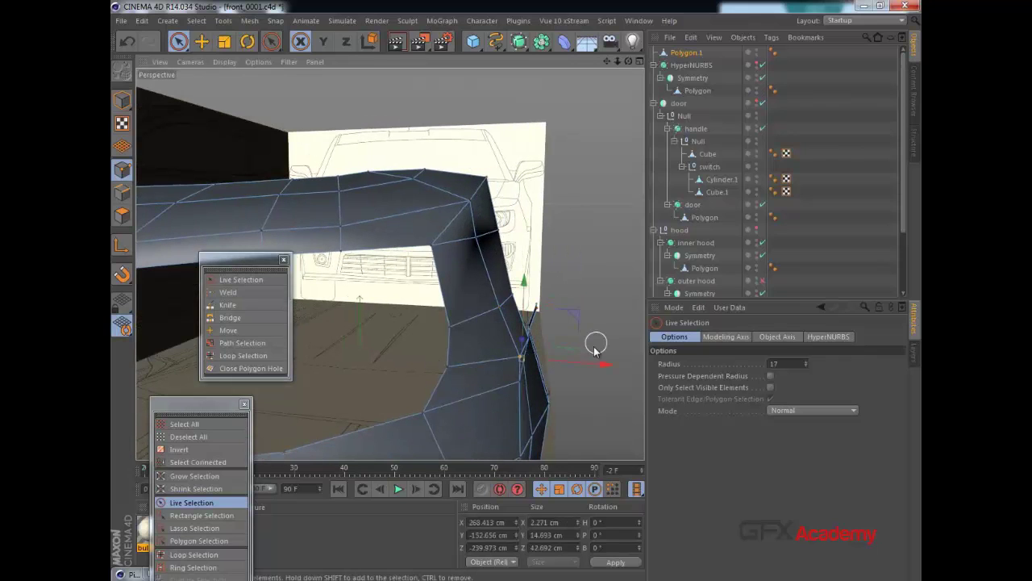
drag(586, 363, 580, 363)
alt+drag(487, 353, 500, 372)
click(543, 365)
drag(580, 369, 593, 371)
Move the points at the upper tip of the wheel-arch edge inward about 12 cm along X.
alt+drag(499, 314, 419, 213)
click(558, 192)
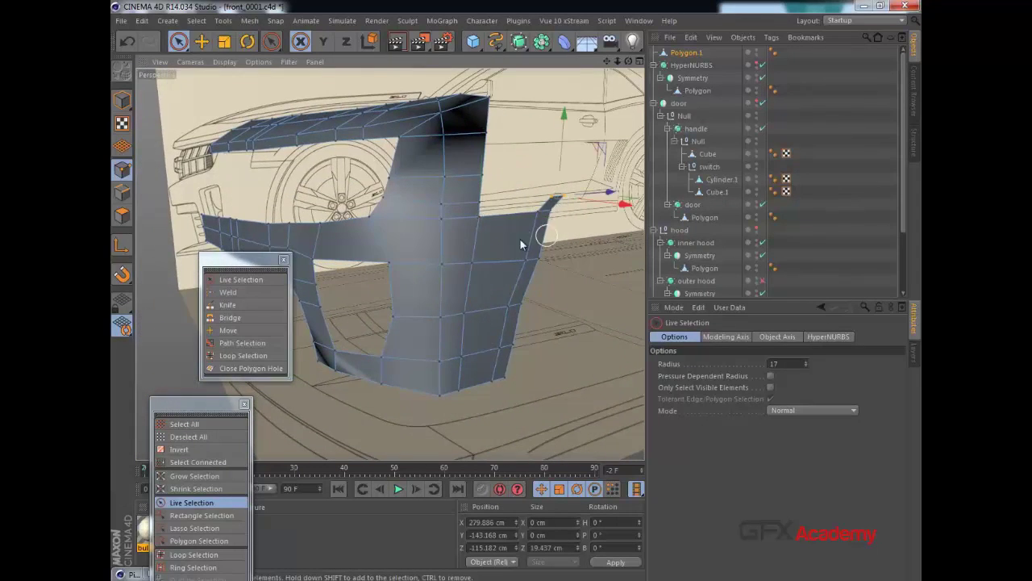
alt+drag(523, 239, 606, 199)
alt+drag(484, 274, 431, 232)
scroll(477, 217, down, 3)
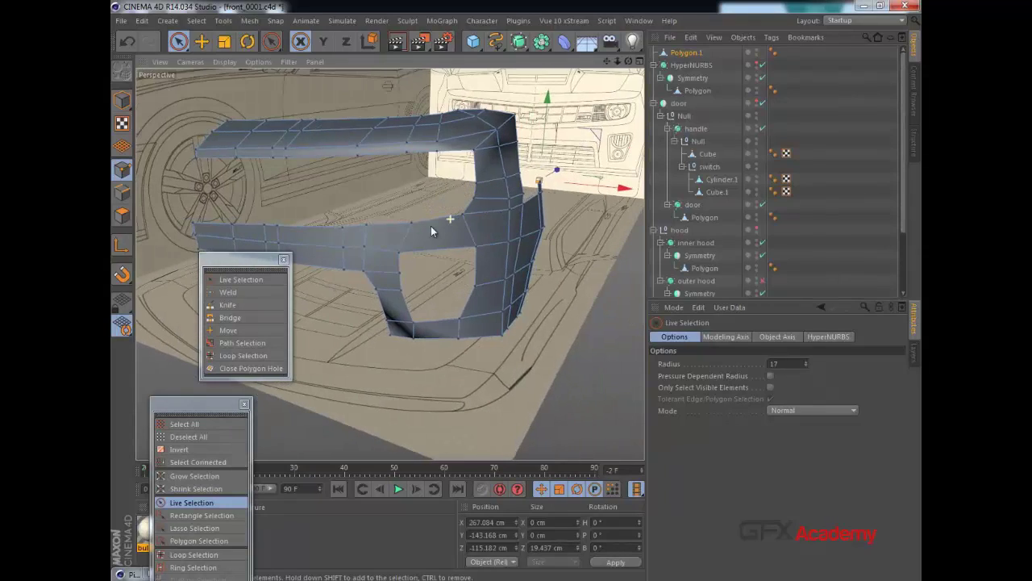
Nudge the two inner point columns of the lower panel slightly forward along Z to follow the blueprint's bumper curve.
click(365, 246)
alt+middle_drag(426, 269, 444, 236)
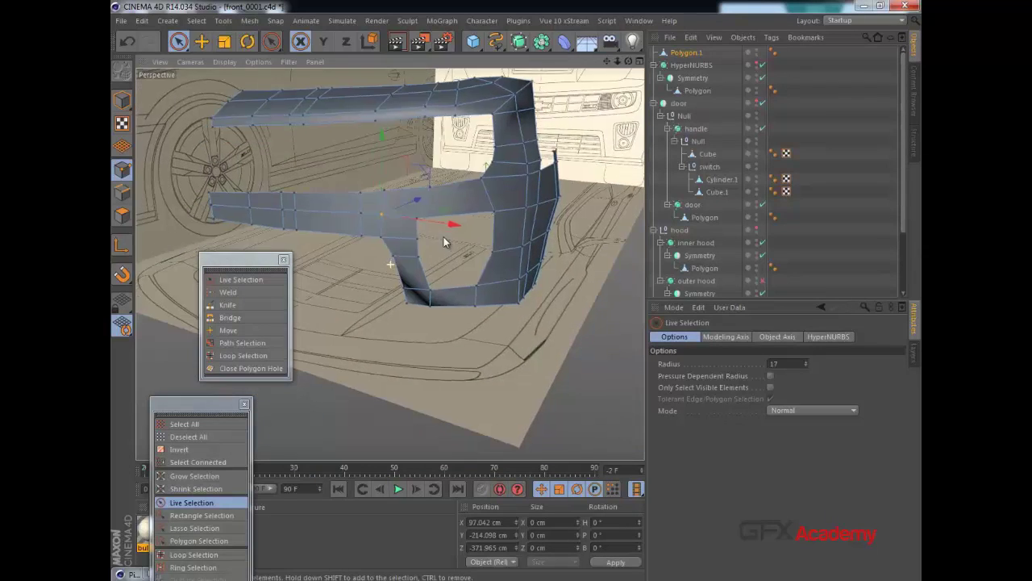
mouse_move(443, 236)
alt+mouse_down()
mouse_move(456, 256)
mouse_move(423, 274)
mouse_move(417, 226)
mouse_move(335, 255)
mouse_move(430, 244)
mouse_move(450, 226)
alt+mouse_up()
middle_click(452, 225)
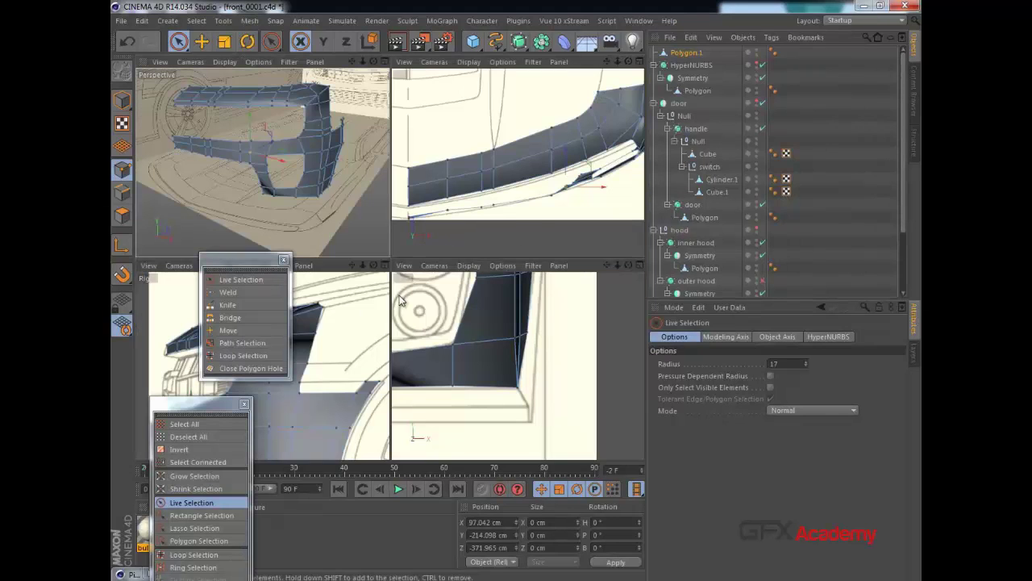
click(454, 219)
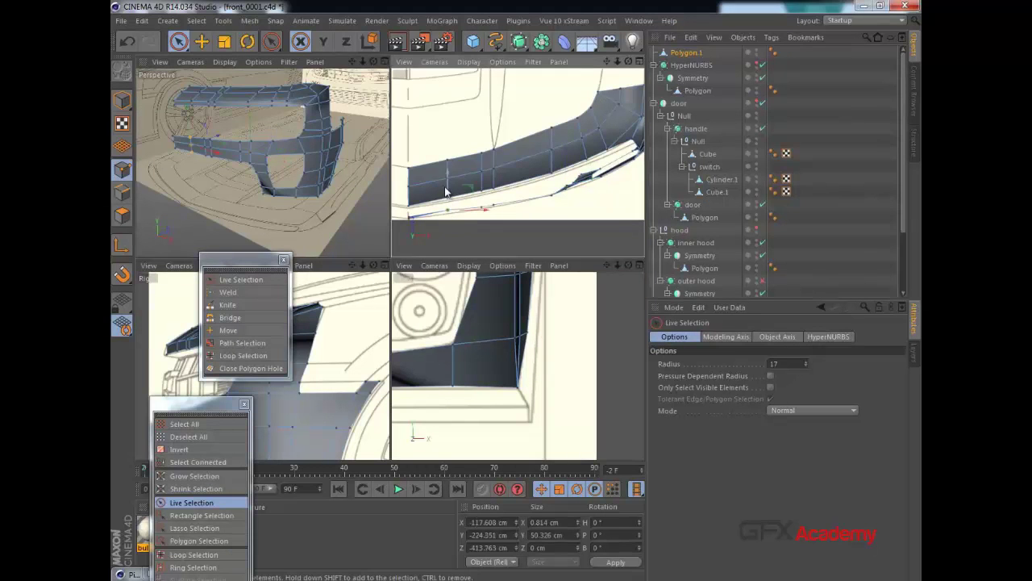
click(491, 211)
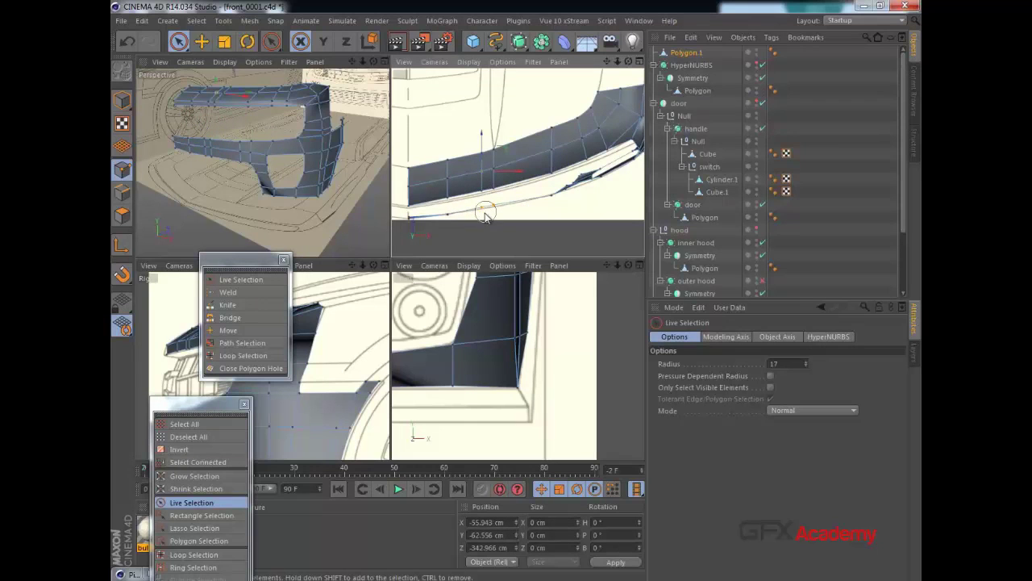
click(486, 213)
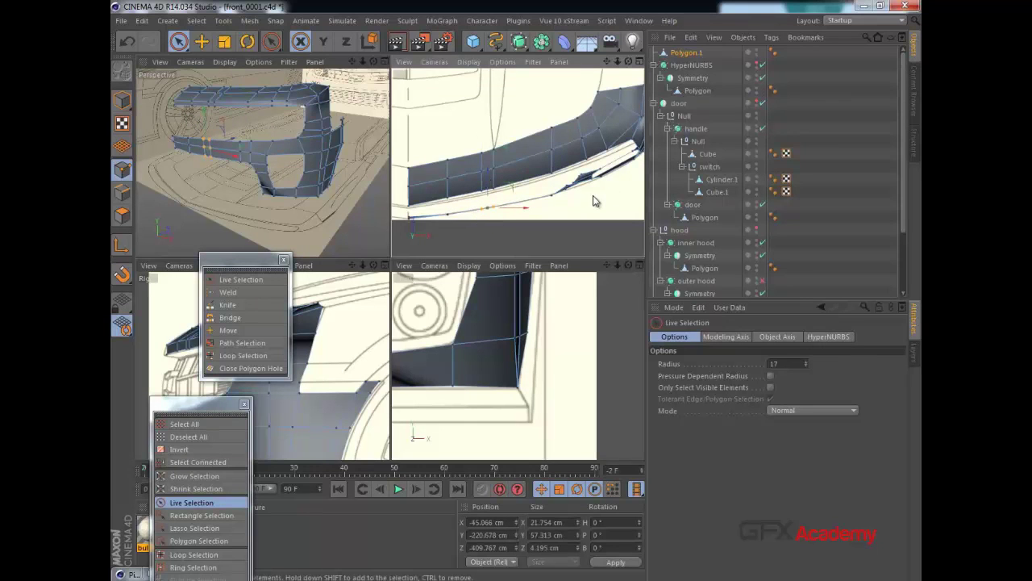
Move the point column where the lower panel meets the lamp opening's inner leg forward about 3.5 cm along Z.
alt+middle_drag(588, 196, 571, 198)
click(552, 192)
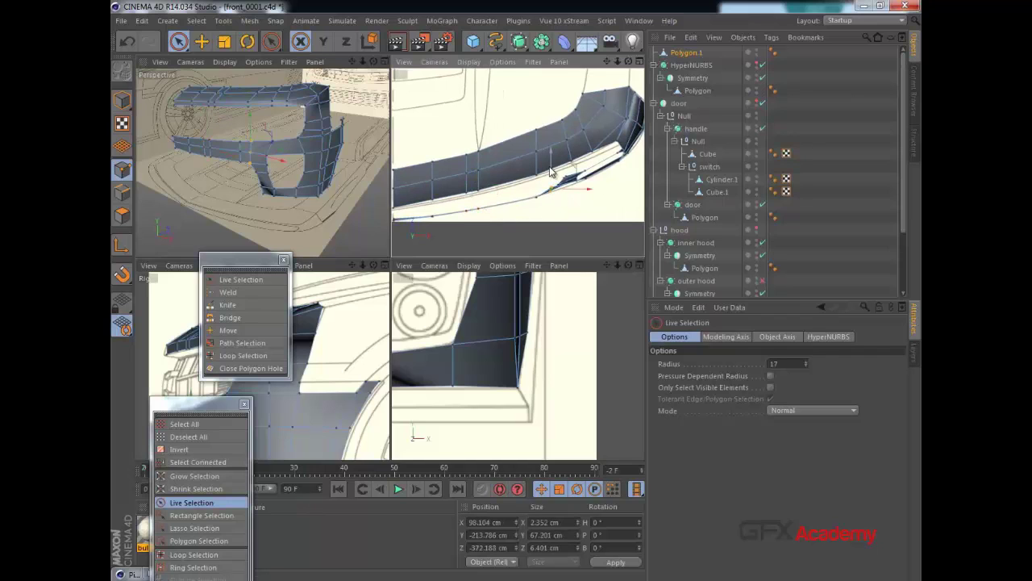
scroll(591, 194, up, 2)
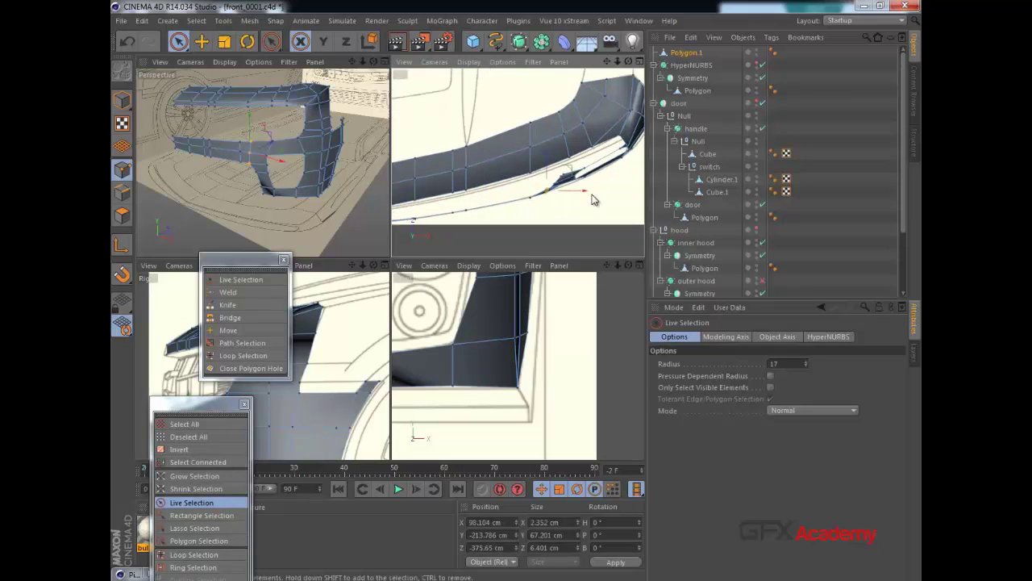
scroll(565, 192, up, 1)
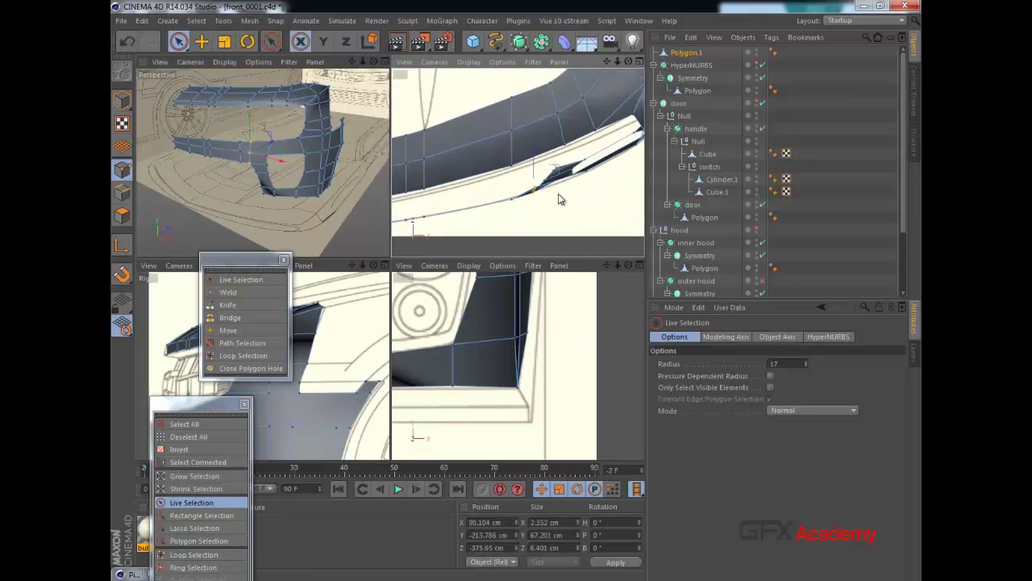
alt+middle_drag(459, 300, 515, 408)
scroll(514, 400, down, 2)
scroll(512, 396, down, 1)
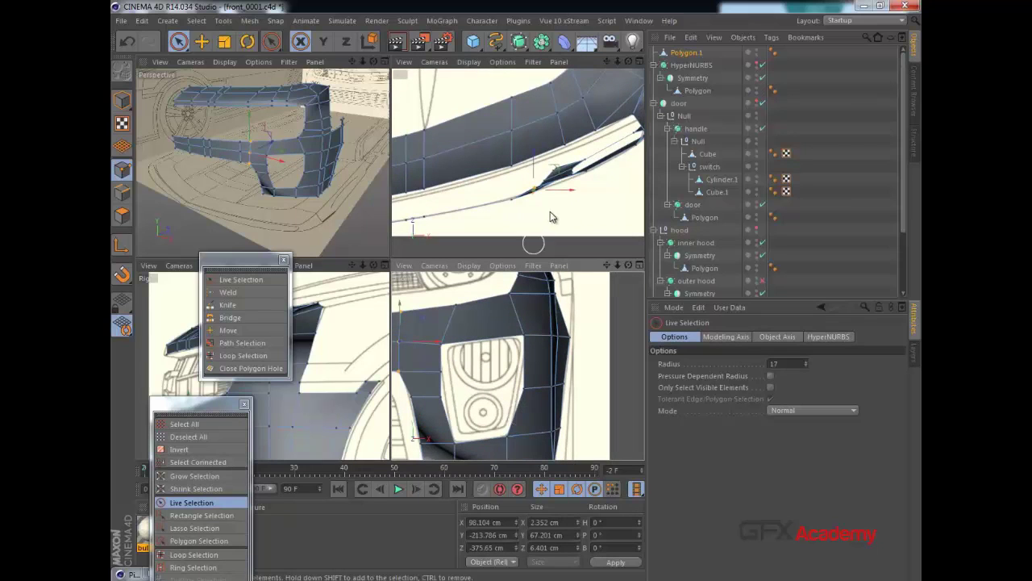
key(k)
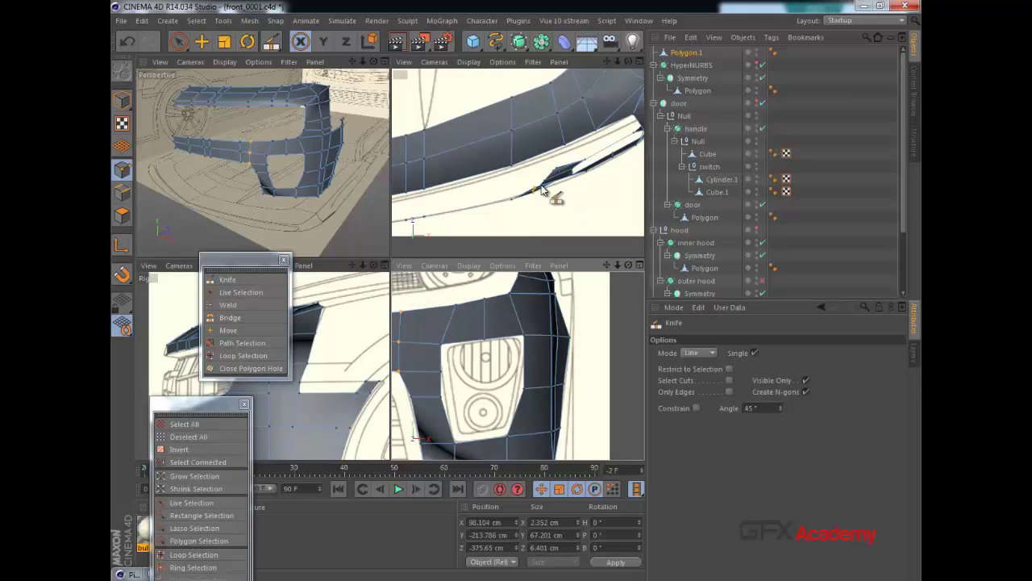
scroll(570, 189, up, 3)
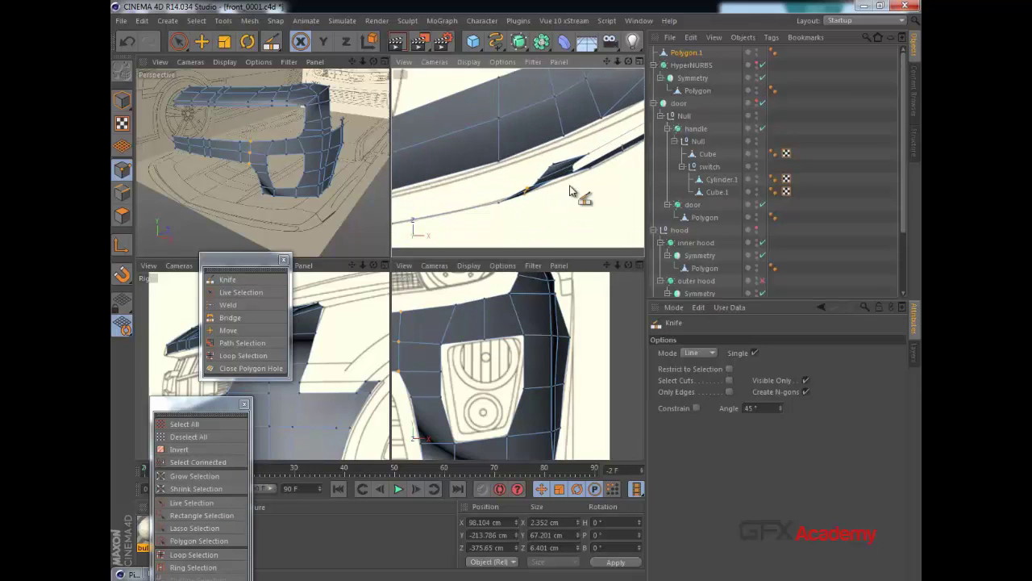
click(181, 42)
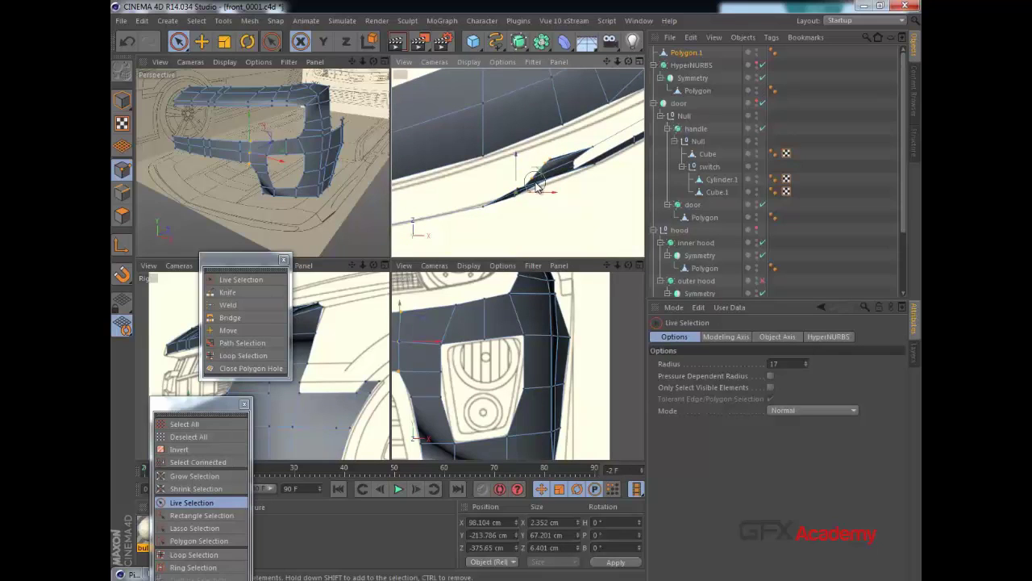
Move the points along the lamp opening's inner edge forward along Z and nudge the neighbouring leg points and panel column the same way.
mouse_move(519, 195)
mouse_down()
mouse_move(534, 148)
mouse_move(574, 173)
mouse_up()
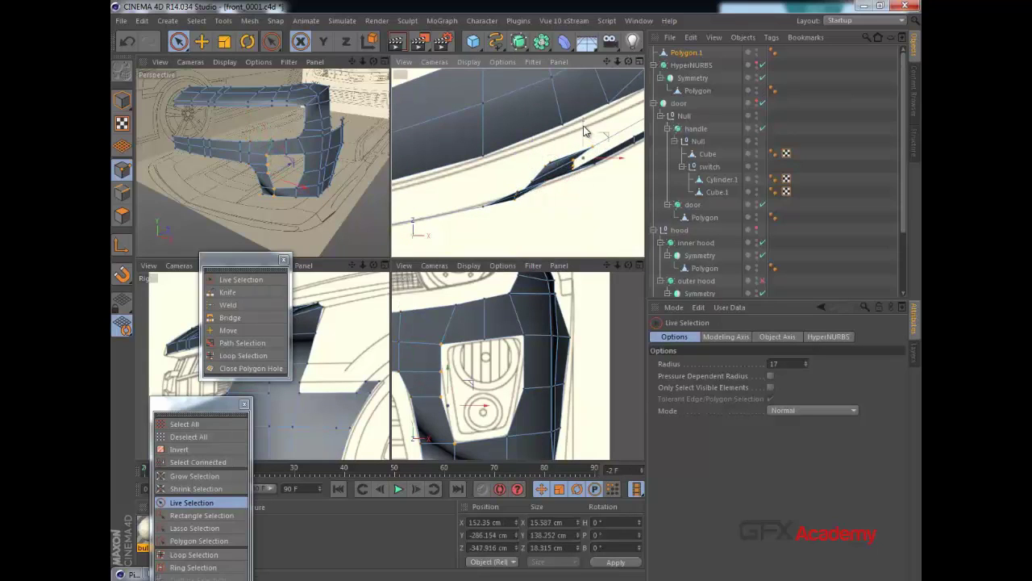
drag(587, 129, 587, 131)
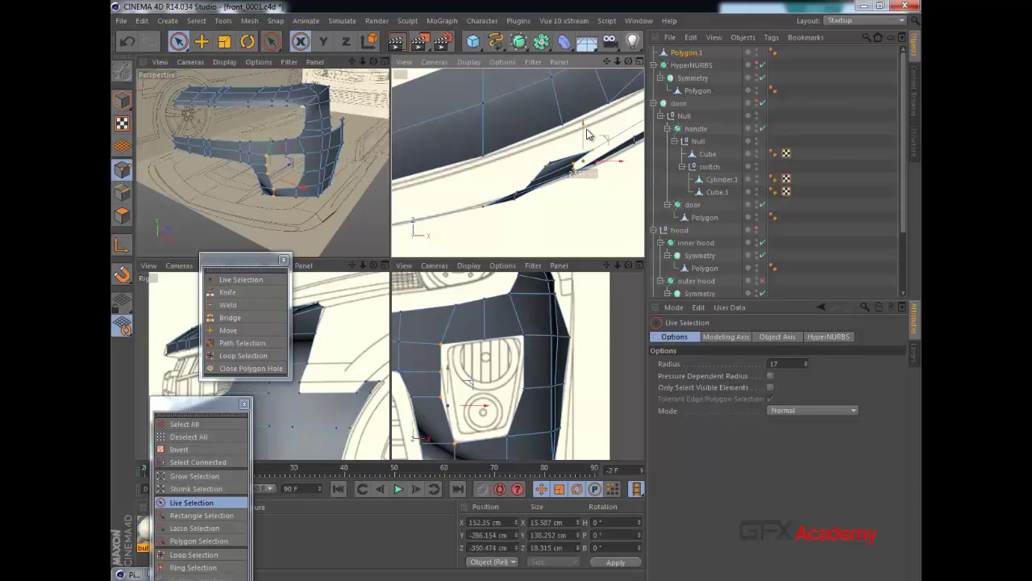
click(544, 166)
drag(549, 145, 551, 151)
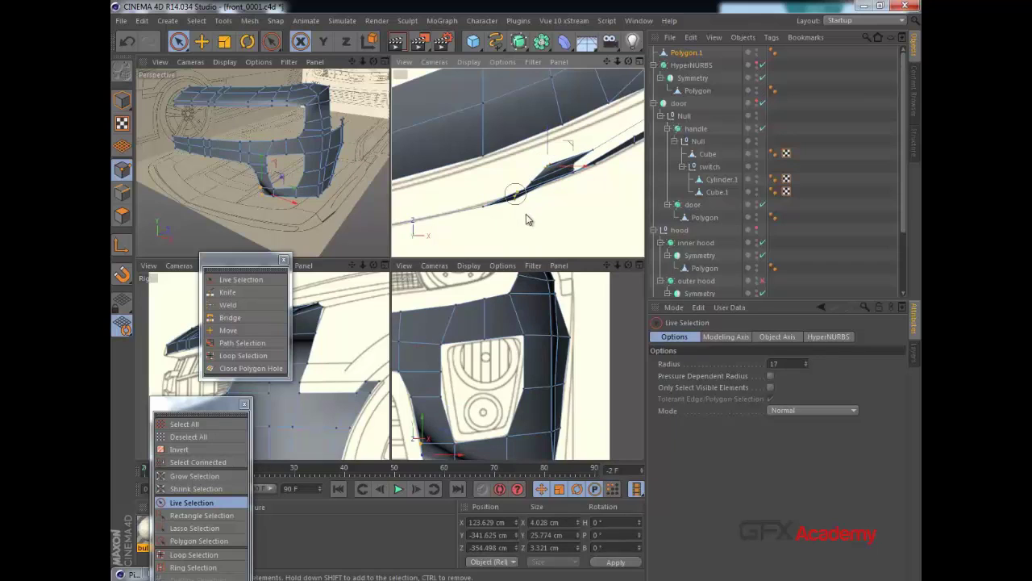
click(516, 194)
Move the two floating command palettes clear of the side view and frame the lamp opening in the front and side views.
alt+middle_drag(418, 338, 462, 304)
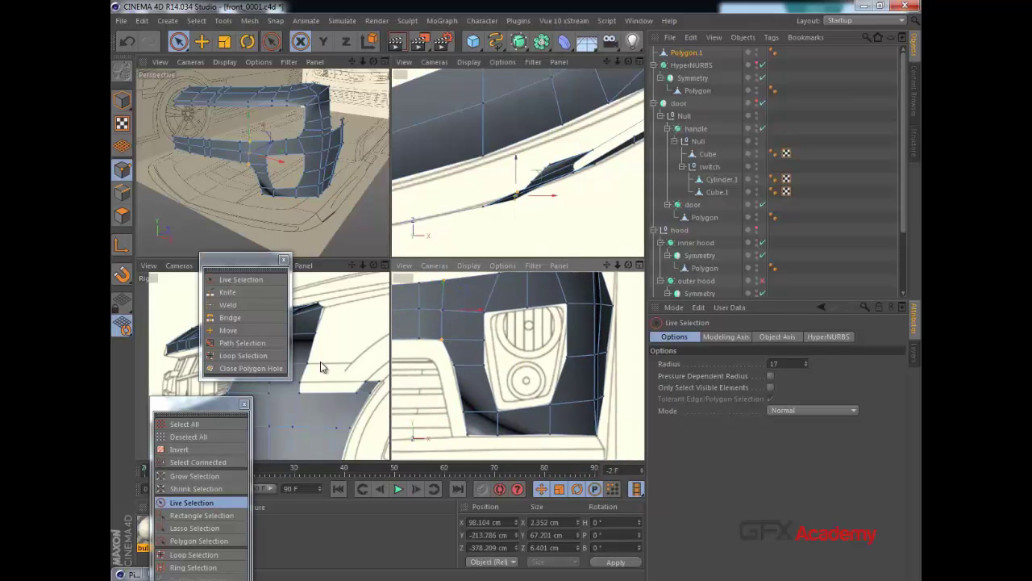
drag(245, 262, 293, 463)
drag(221, 409, 227, 512)
alt+middle_drag(262, 363, 337, 262)
alt+right_drag(271, 338, 303, 375)
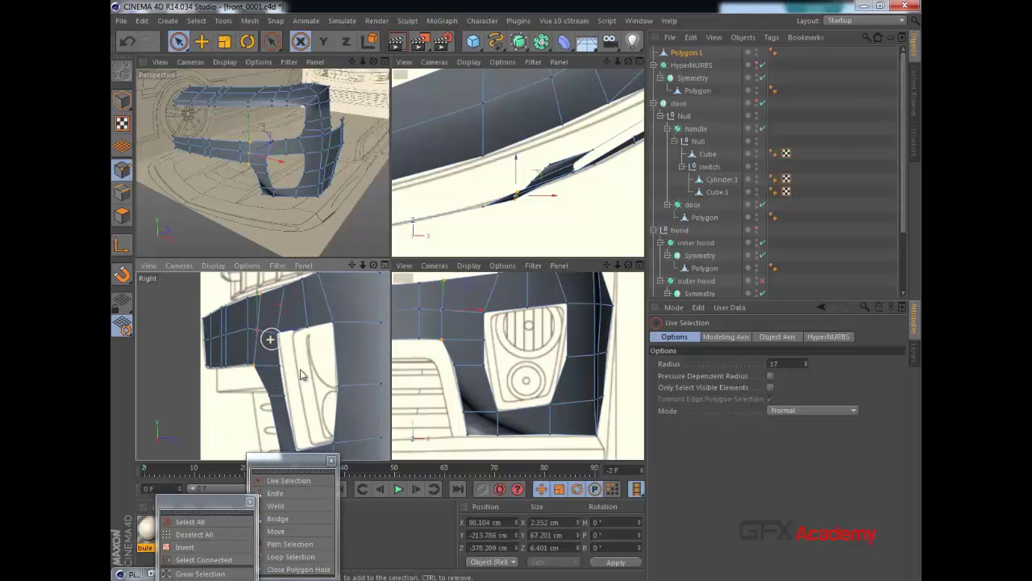
Add a HyperNURBS generator to the scene and select the front panel mesh.
middle_click(295, 212)
alt+right_drag(447, 238, 418, 223)
alt+drag(418, 223, 392, 206)
click(693, 53)
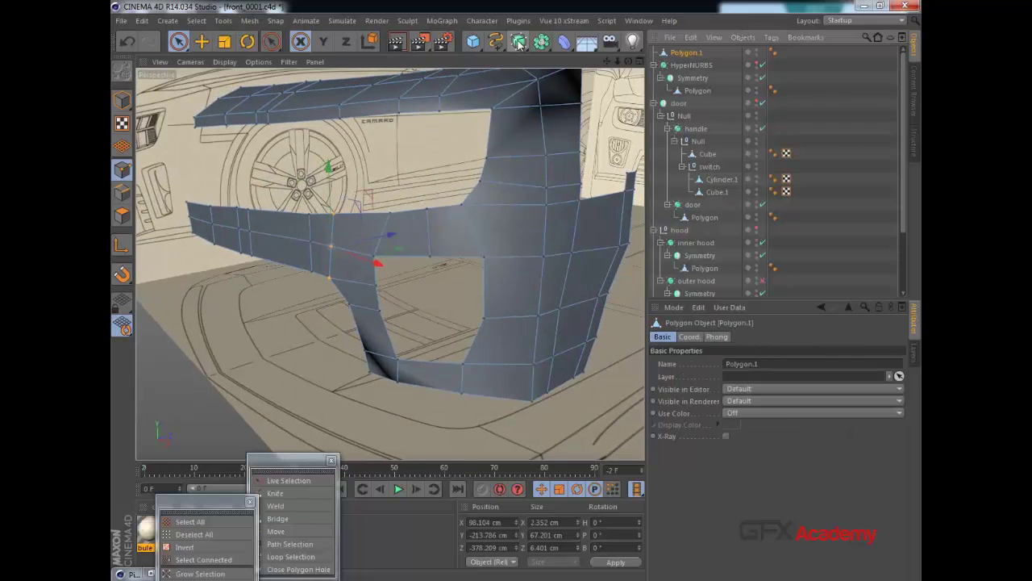
drag(519, 44, 584, 59)
drag(701, 49, 699, 54)
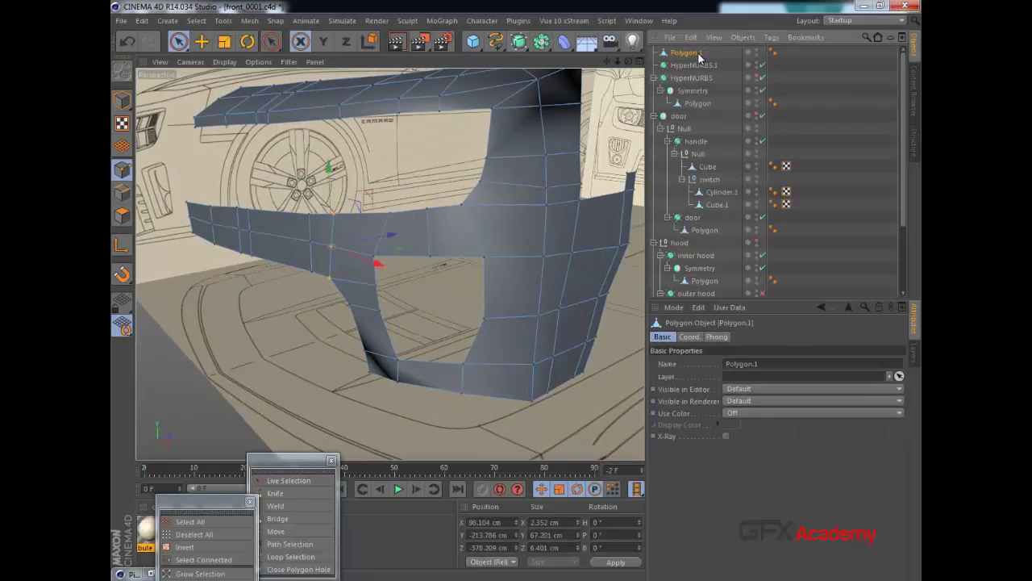
Select all polygons of the front panel mesh, reverse their normals and align them.
alt+drag(532, 150, 538, 158)
click(122, 214)
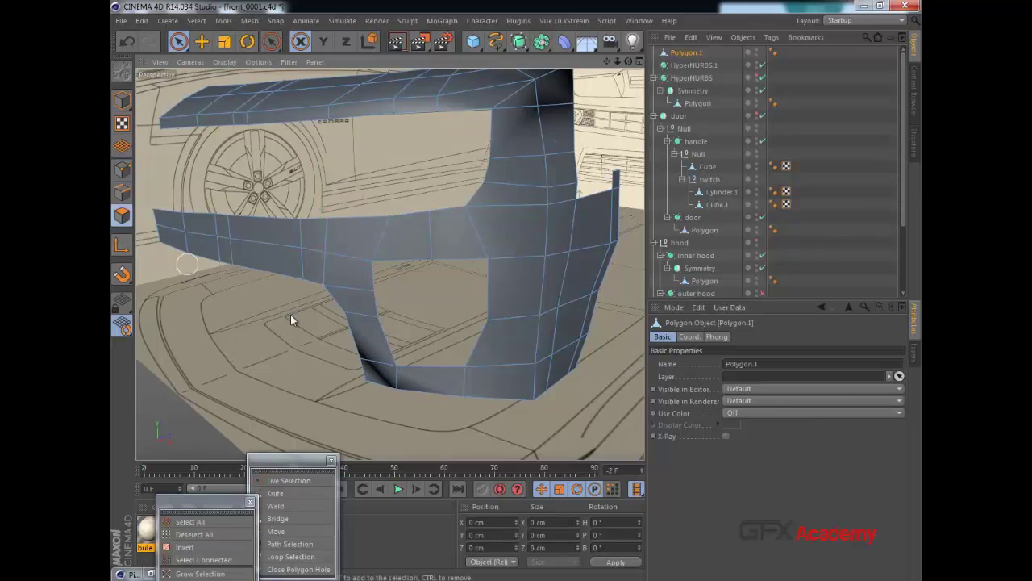
click(376, 340)
right_click(375, 338)
click(293, 250)
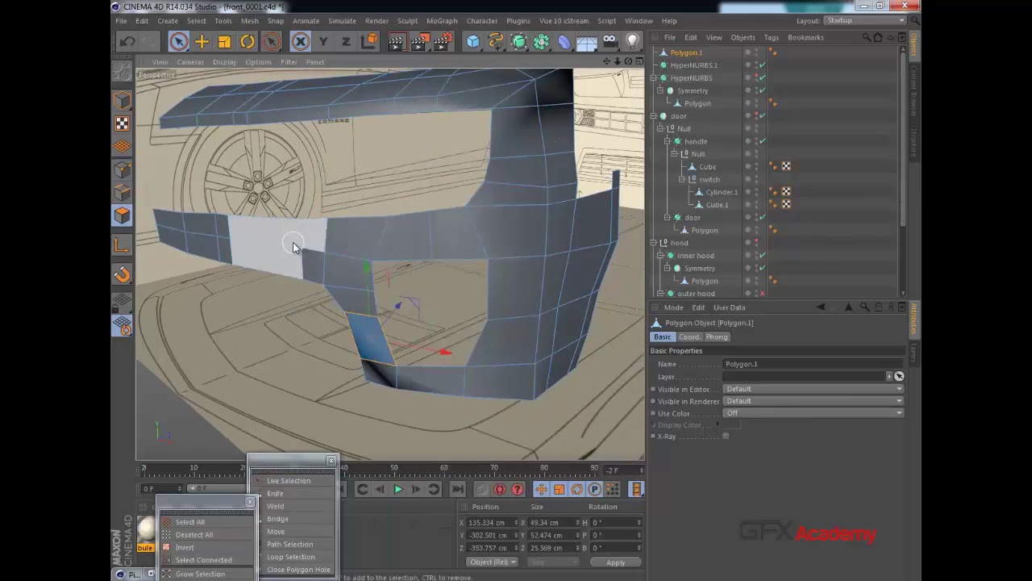
key(ctrl+a)
right_click(318, 253)
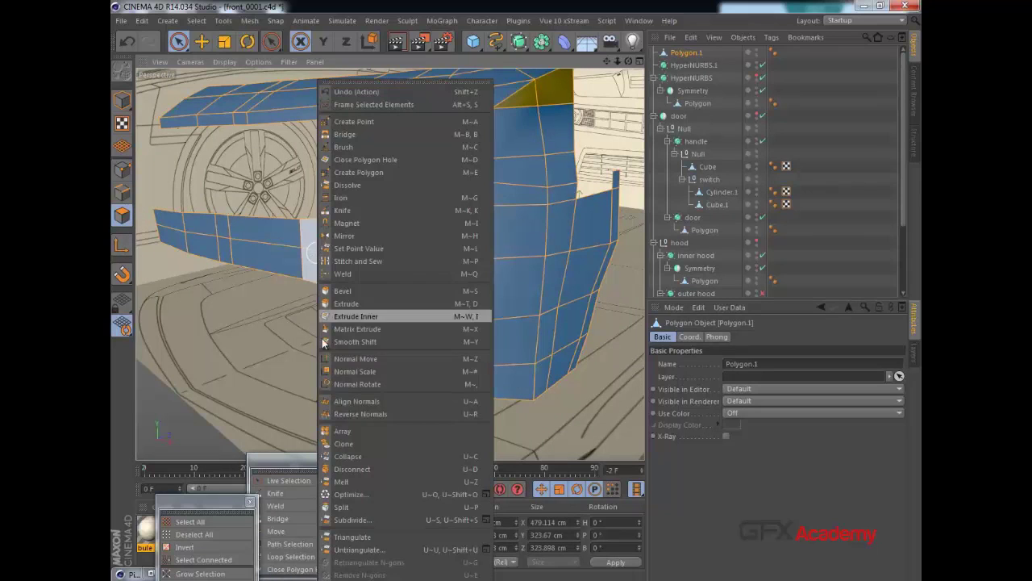
click(357, 400)
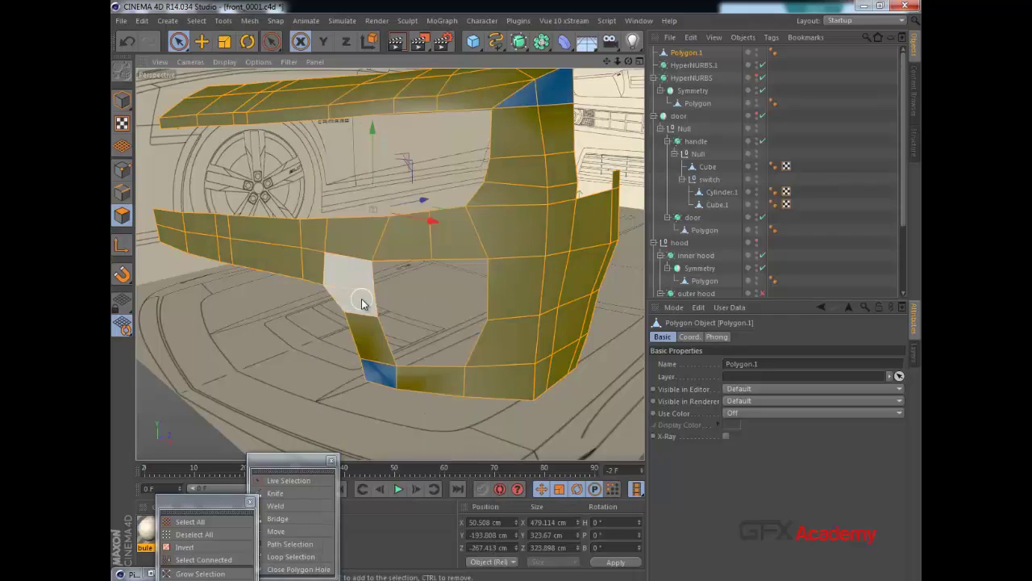
right_click(362, 303)
click(407, 401)
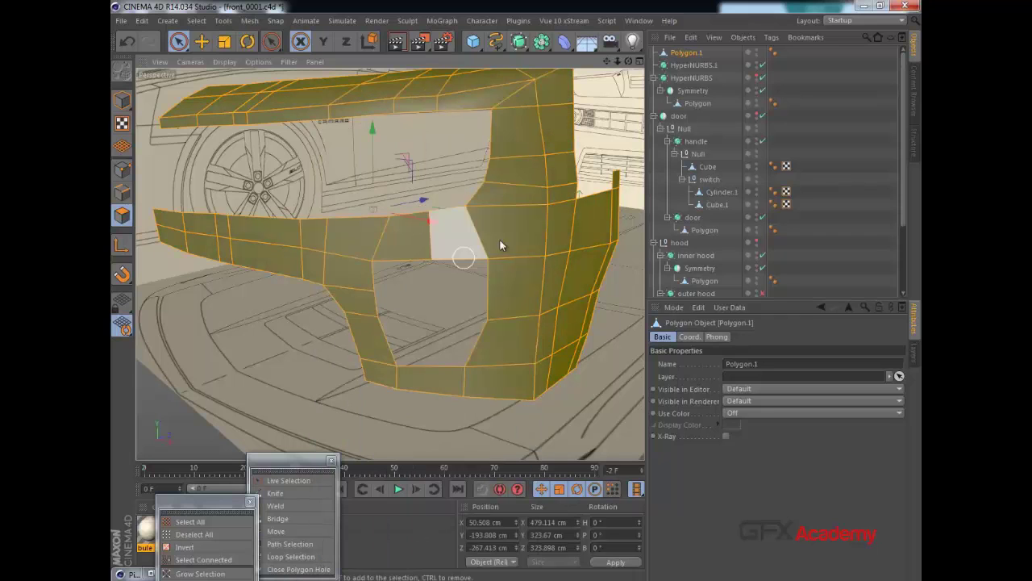
Bring the full selection palette into view and activate Loop Selection in point mode for the front panel mesh.
click(687, 53)
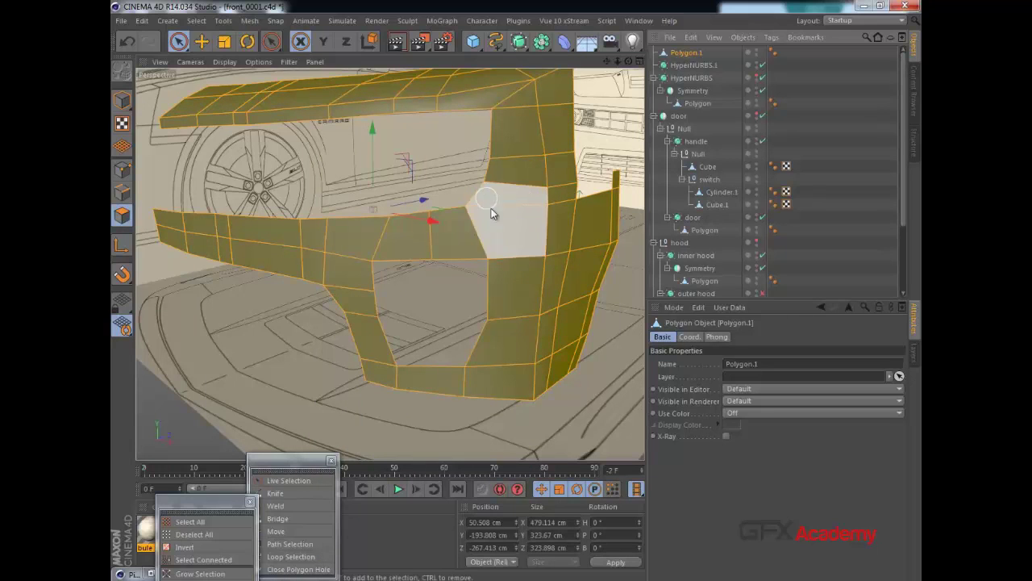
click(122, 170)
mouse_move(456, 236)
alt+mouse_down()
mouse_move(359, 244)
mouse_move(363, 262)
mouse_move(517, 241)
mouse_move(486, 257)
alt+mouse_up()
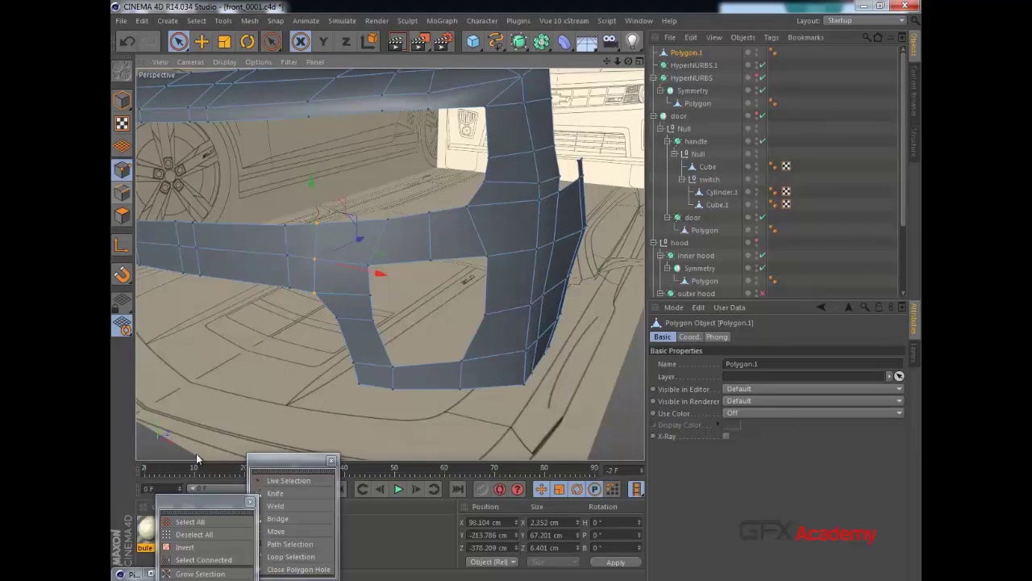
drag(205, 507, 184, 284)
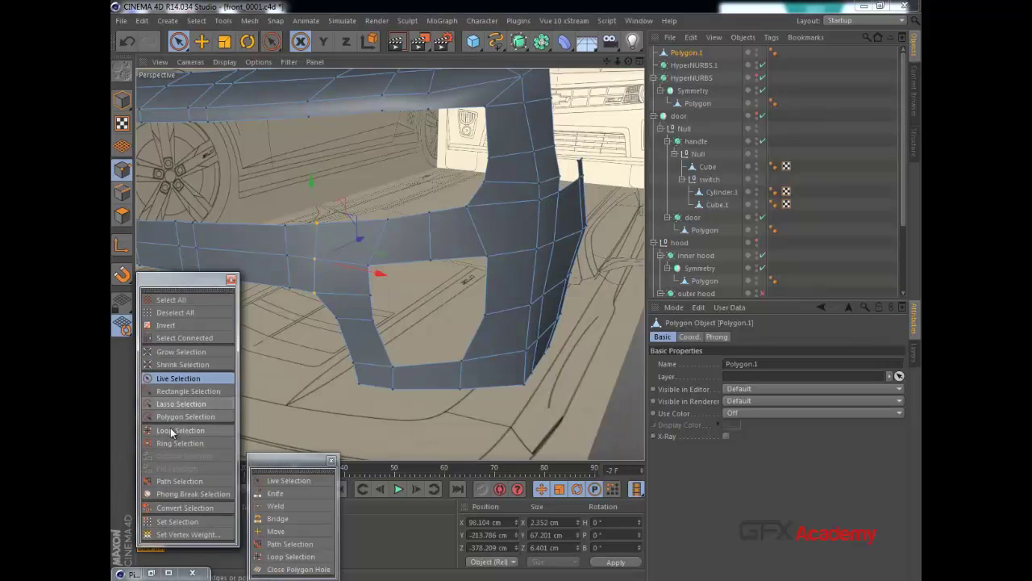
click(171, 431)
click(123, 193)
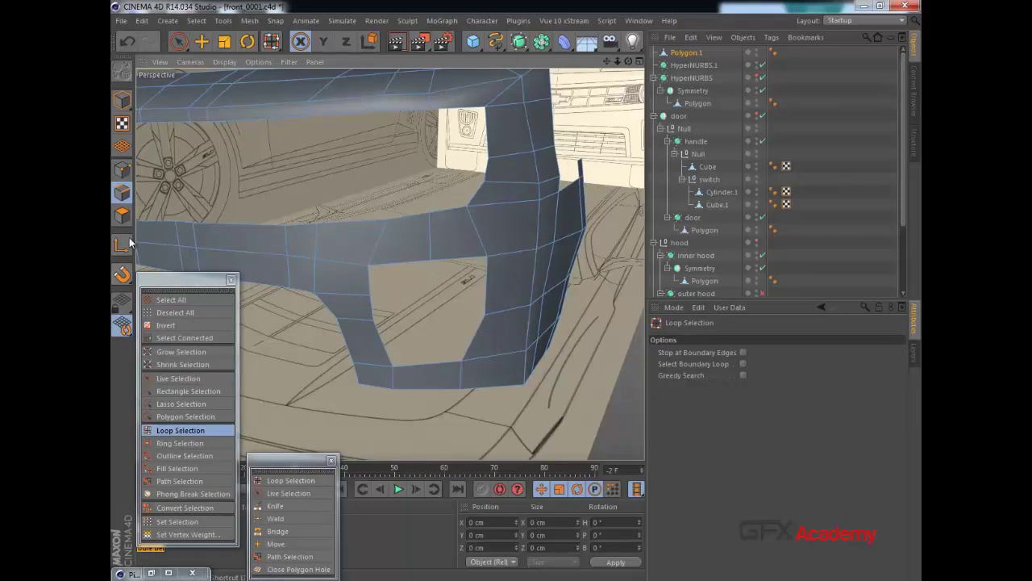
click(123, 169)
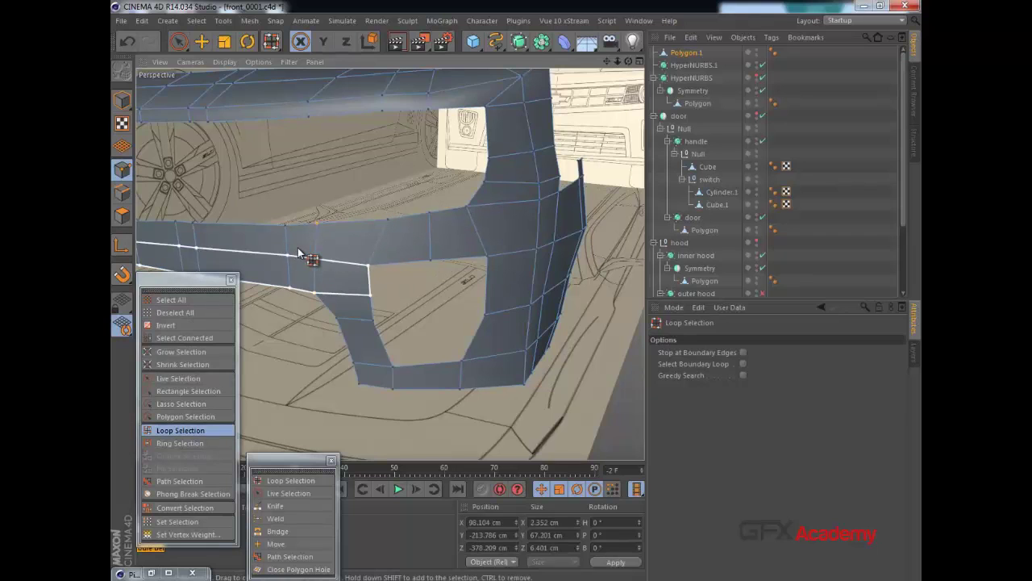
Run Optimize on all points of the front panel mesh to merge duplicate points.
right_click(415, 239)
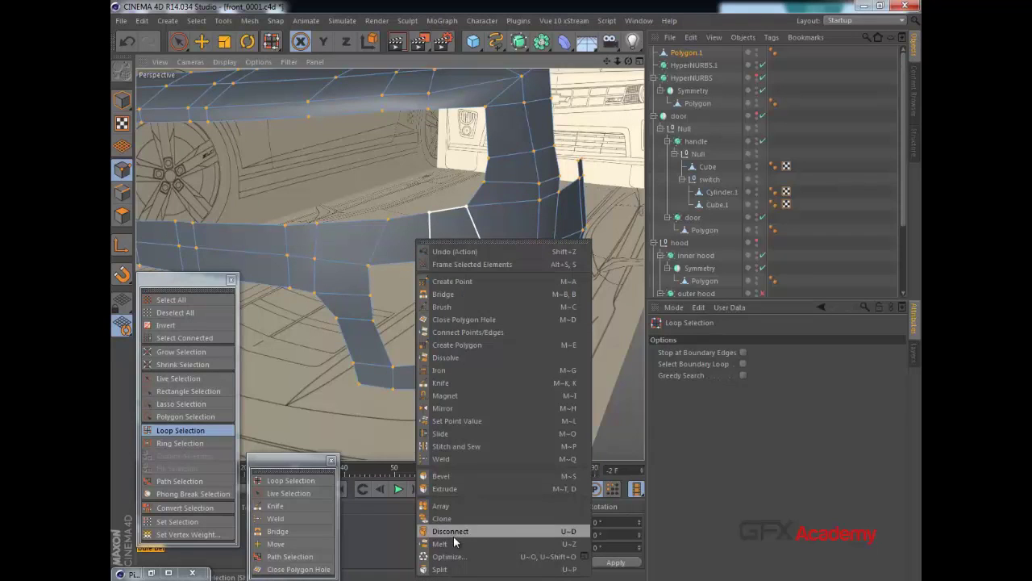
click(581, 296)
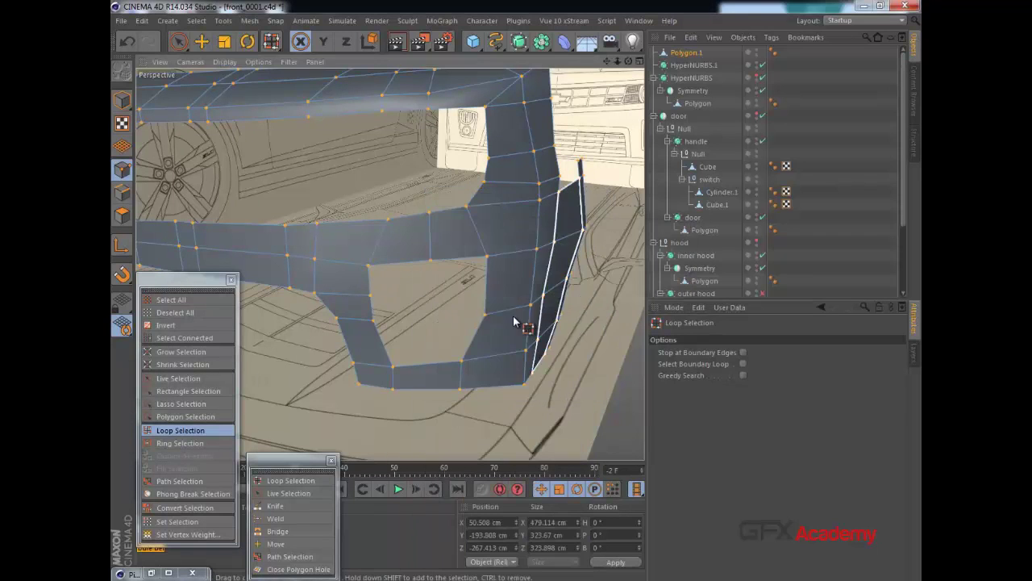
mouse_move(412, 269)
alt+mouse_down()
mouse_move(369, 252)
mouse_move(410, 268)
alt+mouse_up()
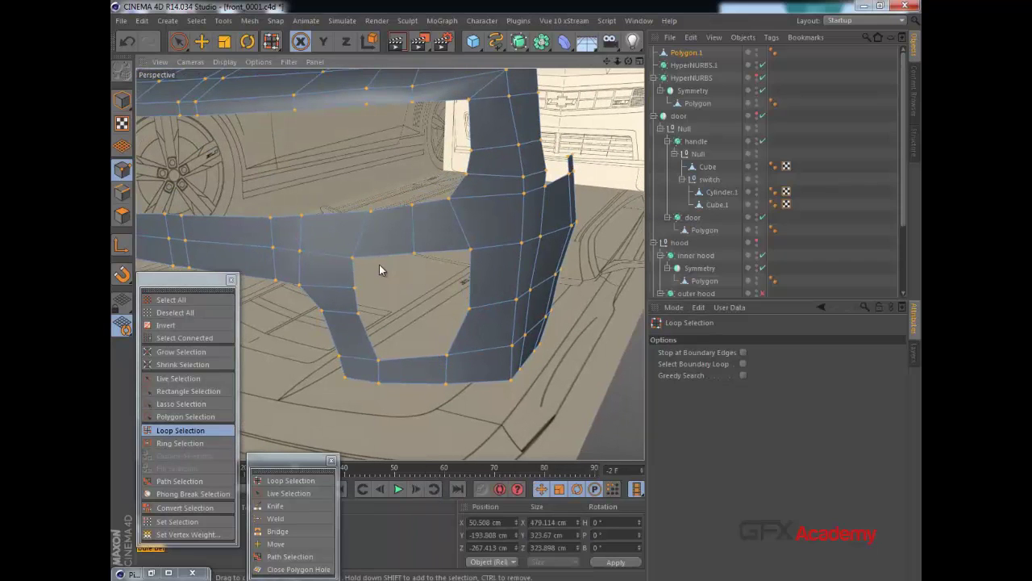
right_click(414, 269)
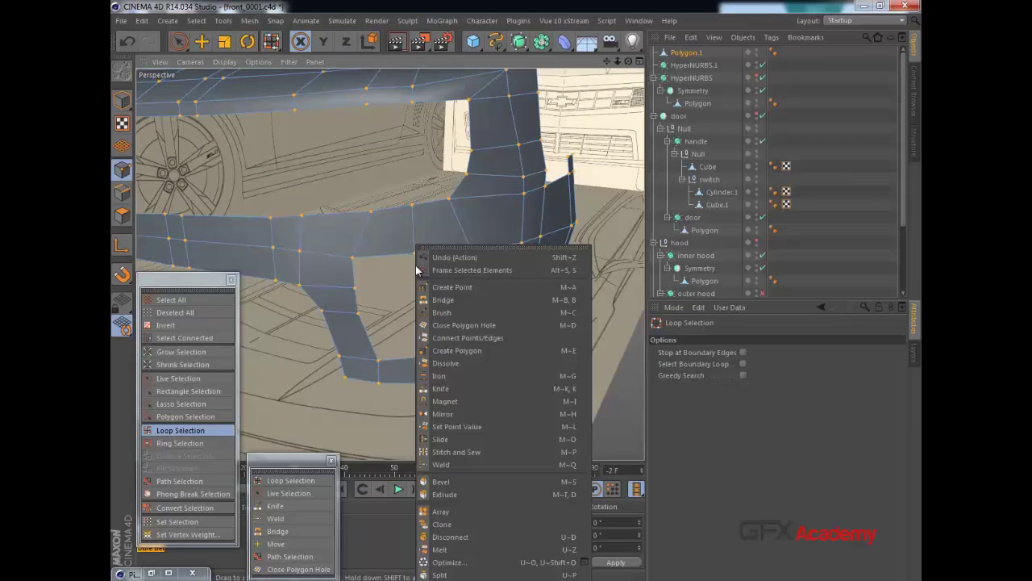
click(433, 565)
alt+drag(417, 276, 400, 256)
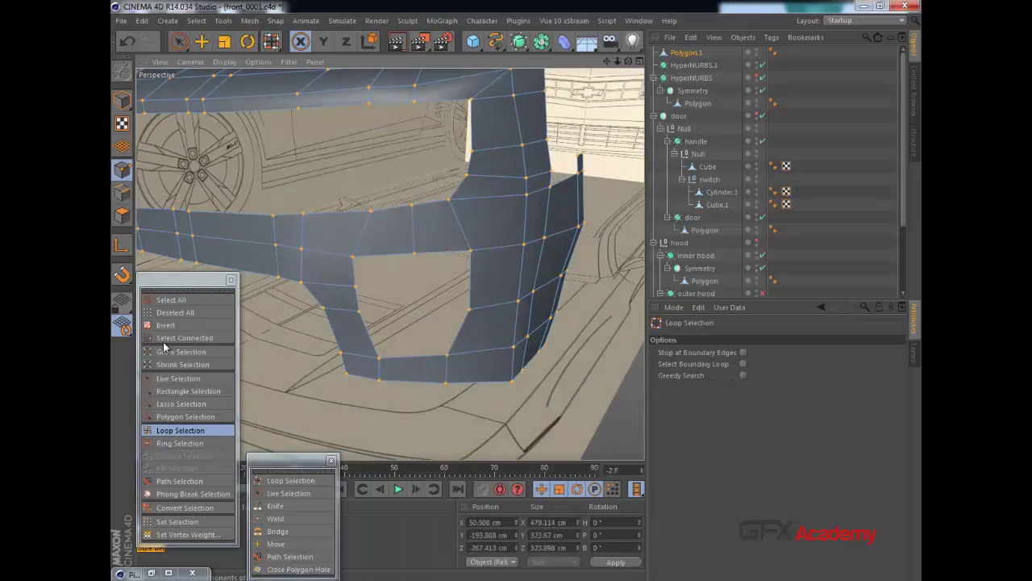
click(180, 430)
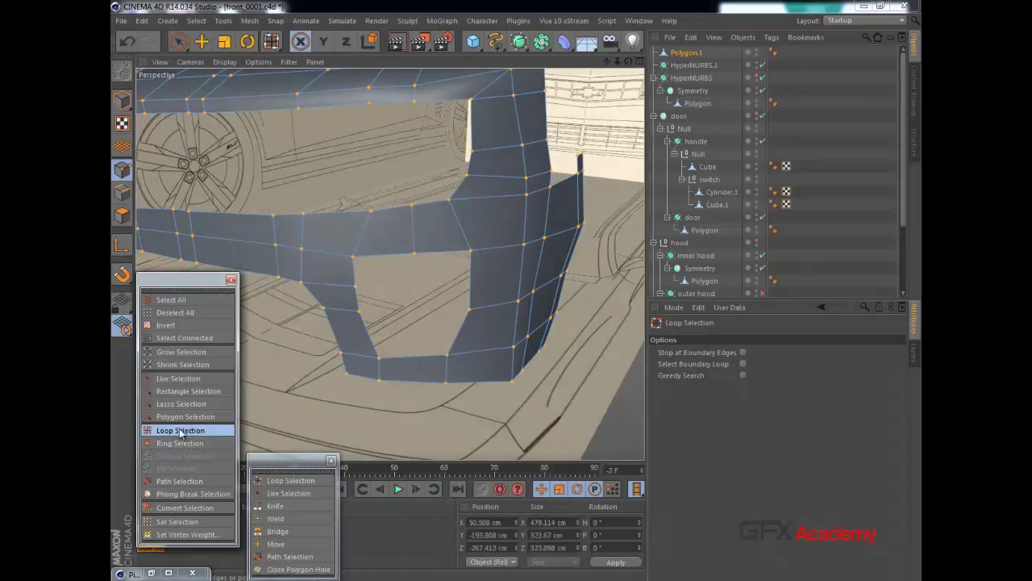
Select the edges around the lower lamp opening of the front panel mesh with Path Selection in edge mode.
click(122, 193)
alt+drag(357, 259, 313, 318)
click(167, 481)
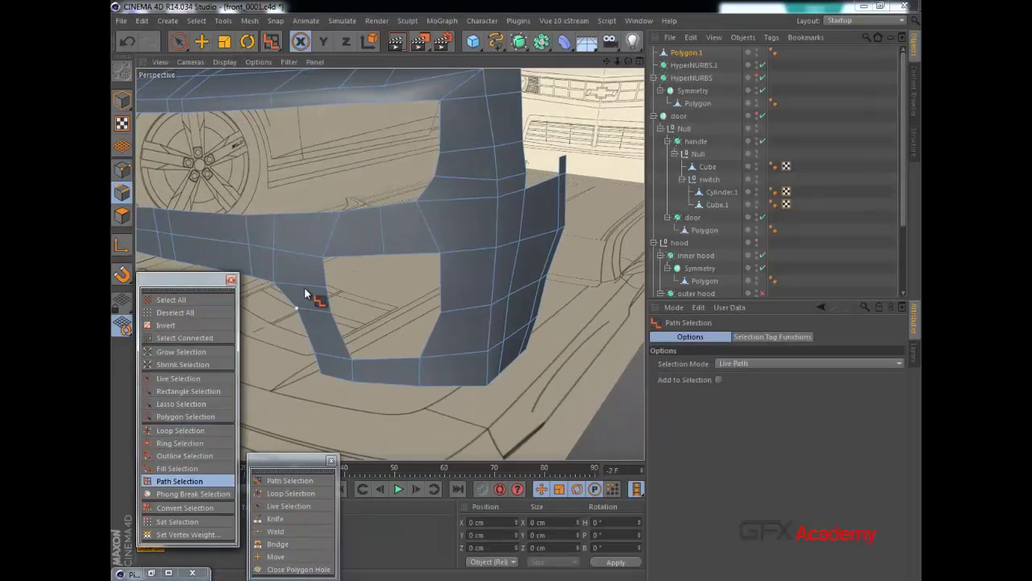
drag(324, 259, 338, 328)
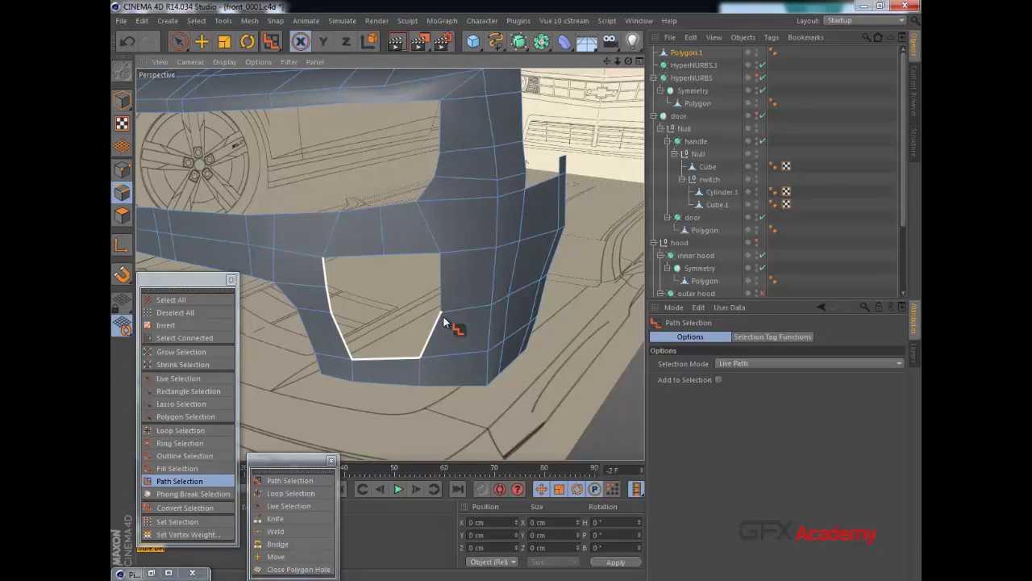
mouse_move(350, 254)
mouse_down()
mouse_move(329, 266)
mouse_move(350, 242)
mouse_move(201, 249)
mouse_up()
Try to extrude the selected lamp opening edges backward into the panel along the depth axis.
alt+drag(391, 264, 198, 119)
scroll(359, 268, up, 2)
alt+drag(206, 43, 438, 271)
click(179, 42)
alt+middle_drag(417, 195, 401, 208)
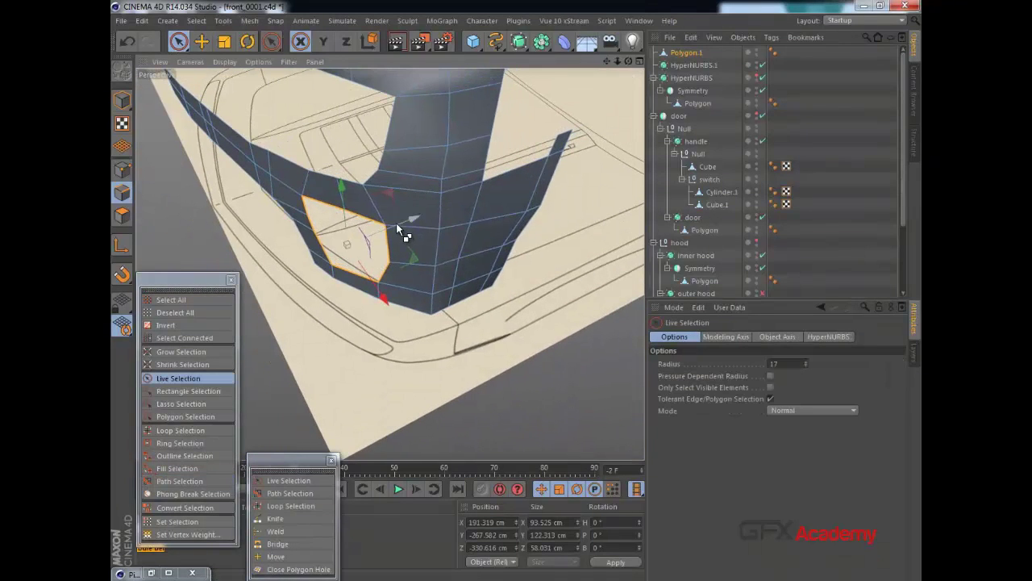
ctrl+drag(396, 224, 418, 215)
middle_click(418, 217)
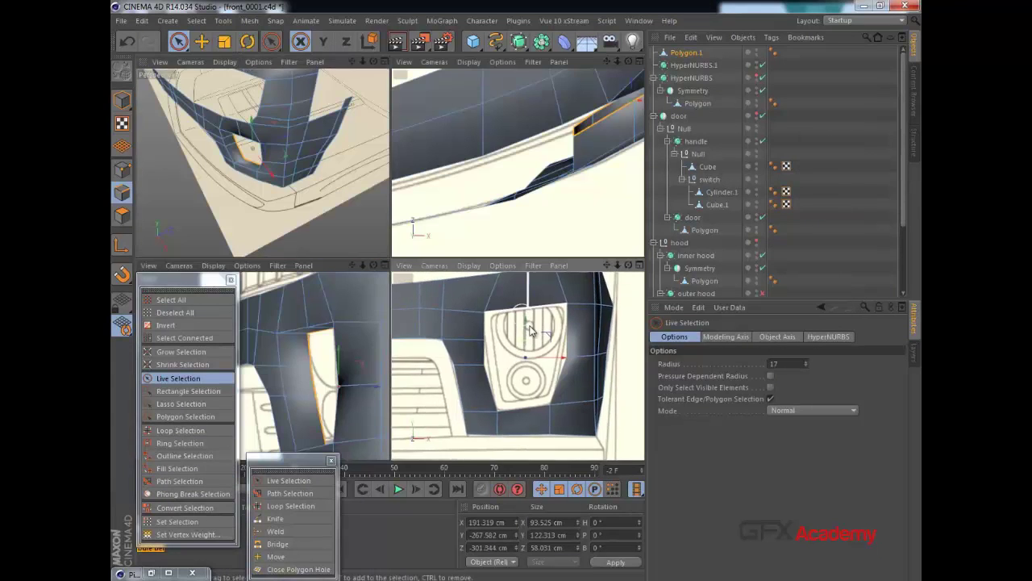
Extrude the lamp opening's edges inward by scaling them in the front view to about 79.9 × 104.6 × 49.6 cm.
middle_click(521, 352)
click(202, 42)
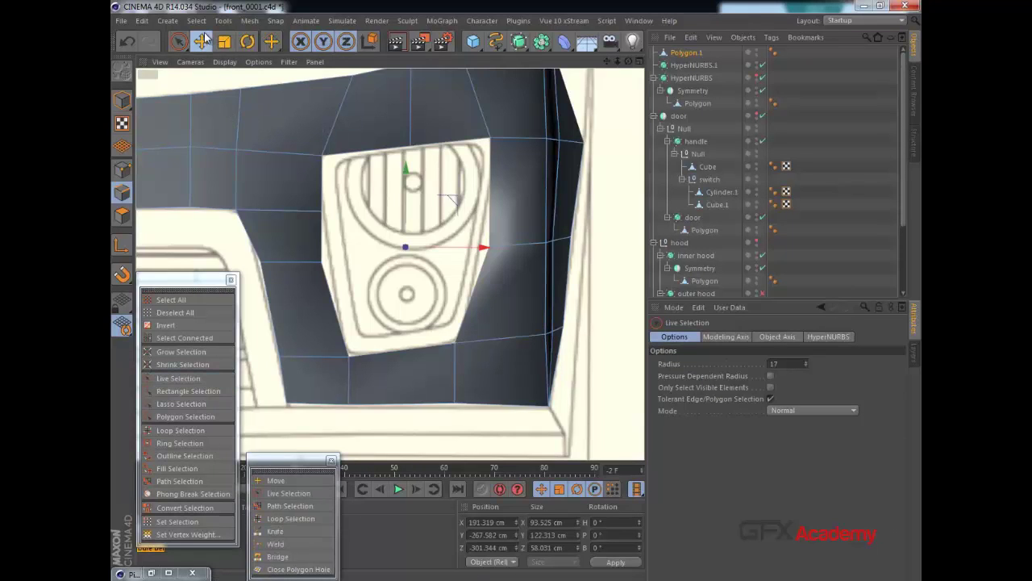
click(225, 43)
click(376, 219)
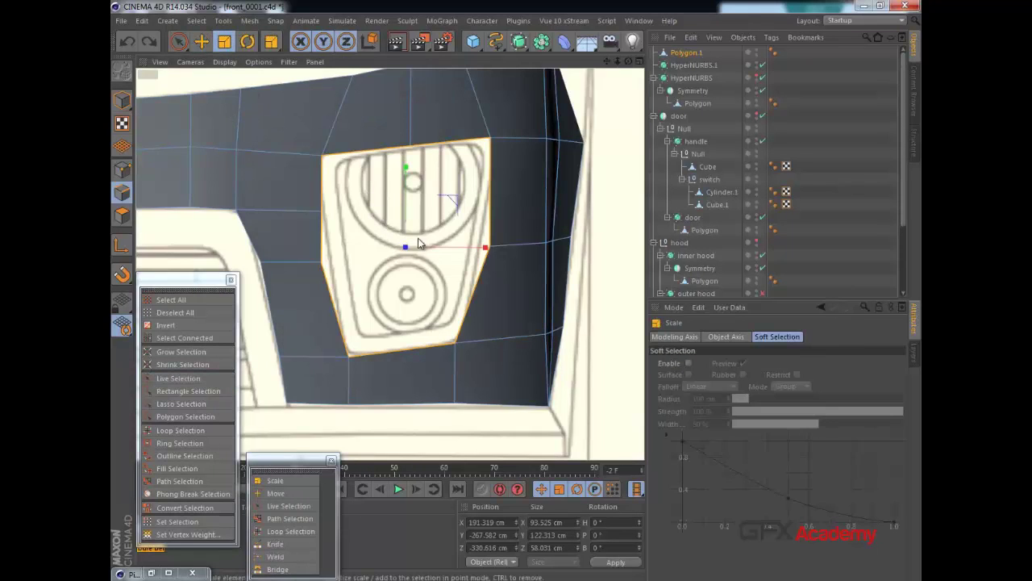
drag(436, 231, 399, 249)
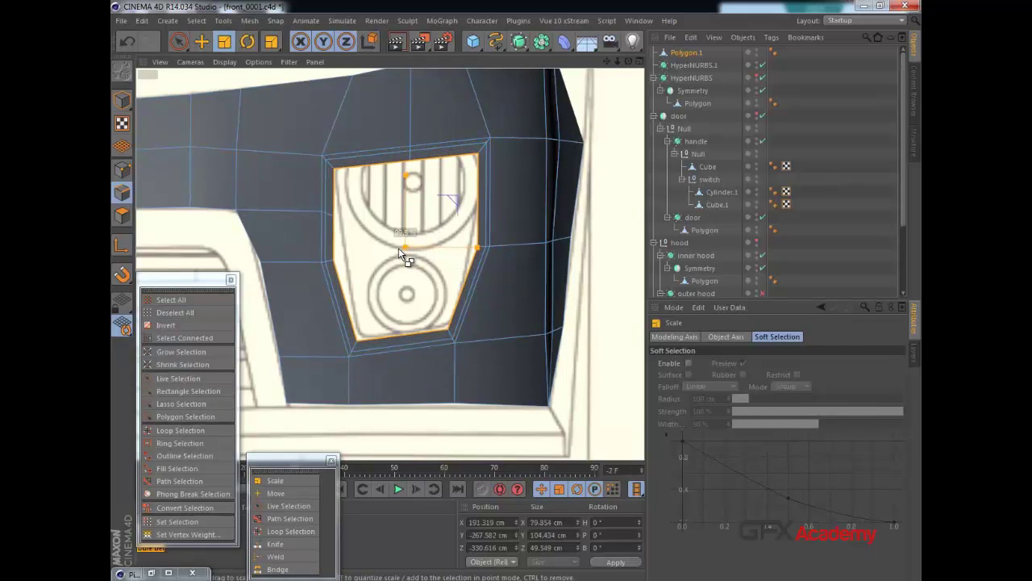
click(175, 45)
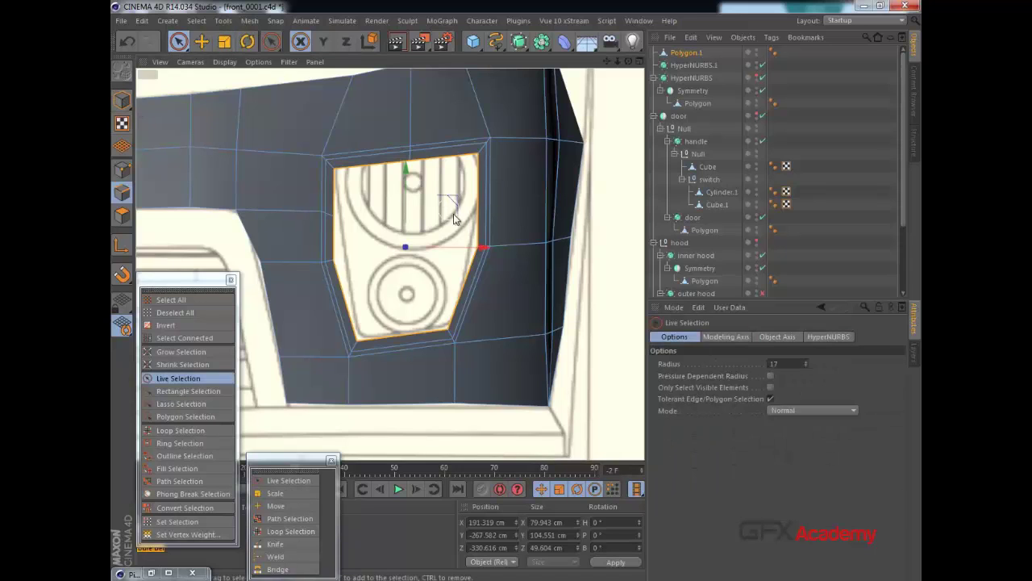
In point mode, shift the middle point pairs on the sides of the lamp opening horizontally to fit the blueprint outline.
click(122, 170)
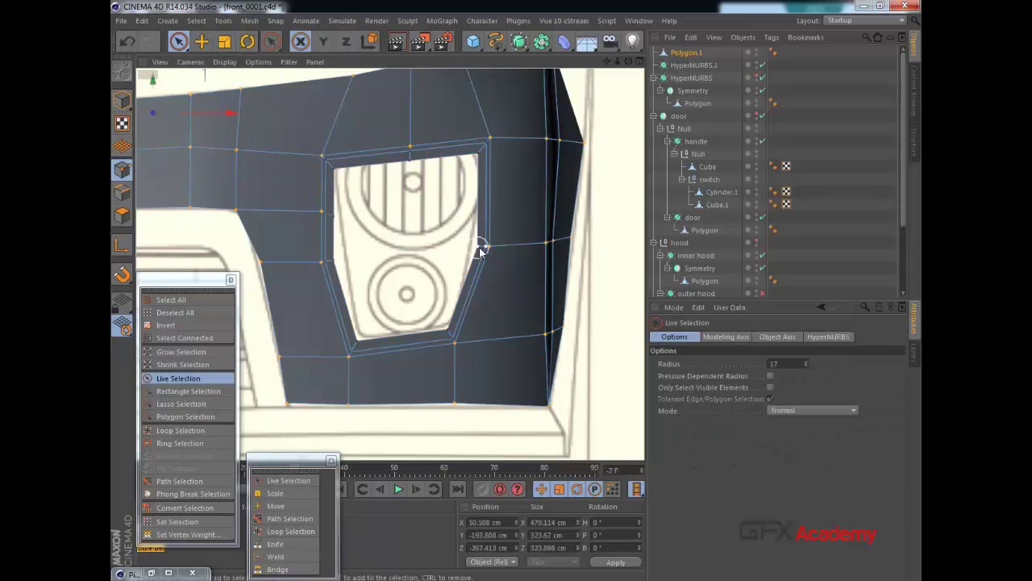
drag(542, 247, 538, 246)
click(323, 267)
drag(362, 265, 374, 266)
click(328, 219)
drag(372, 217, 370, 219)
Reposition the two lower corner point pairs of the lamp opening to follow the blueprint outline.
click(483, 245)
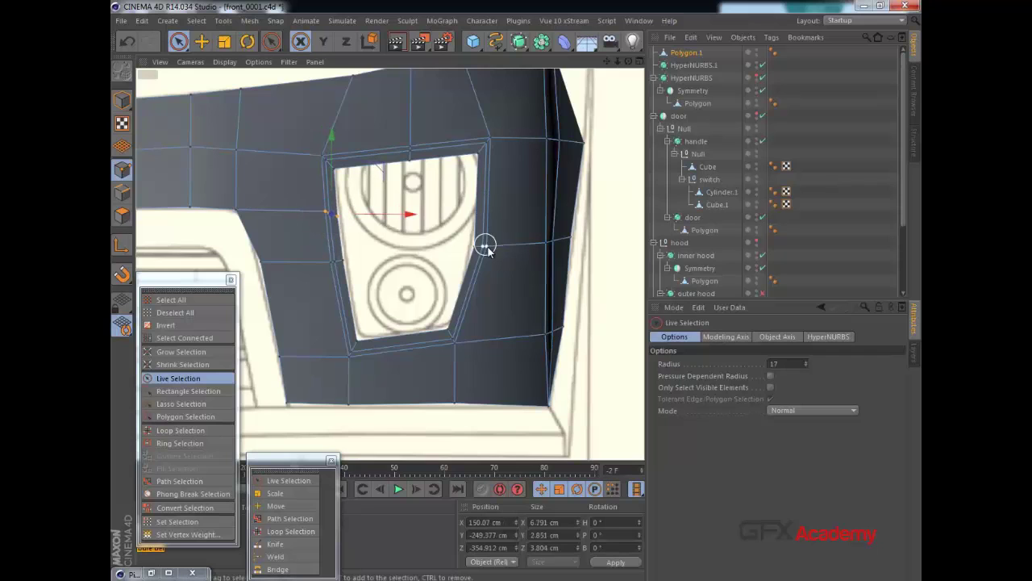
click(452, 332)
drag(502, 285, 506, 282)
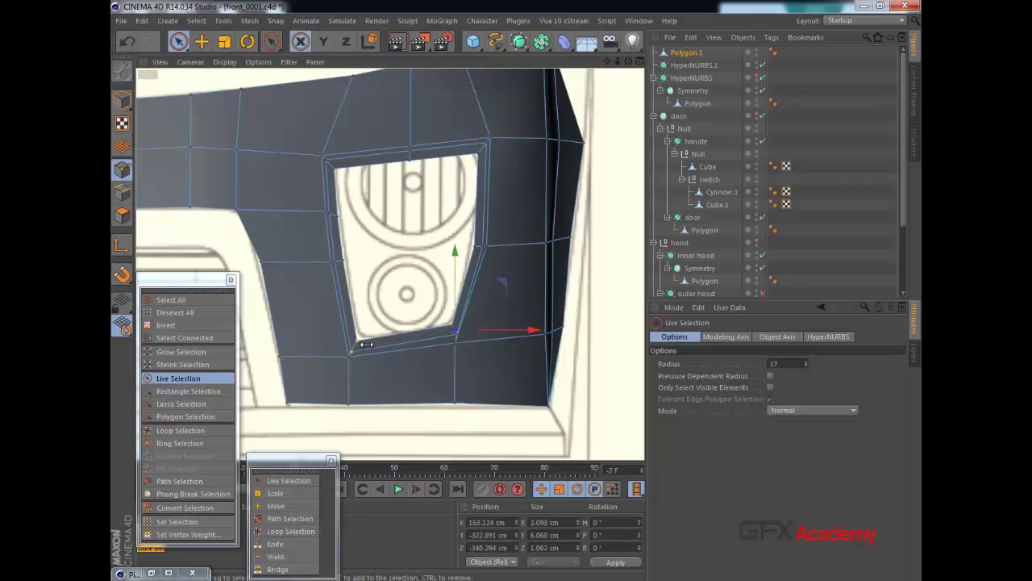
drag(352, 348, 349, 353)
drag(399, 299, 401, 294)
Move the outer side point above the lamp opening about 3.5 cm inward along X in the front view.
scroll(324, 208, down, 2)
mouse_move(323, 207)
alt+mouse_down()
mouse_move(341, 252)
mouse_move(431, 197)
alt+mouse_up()
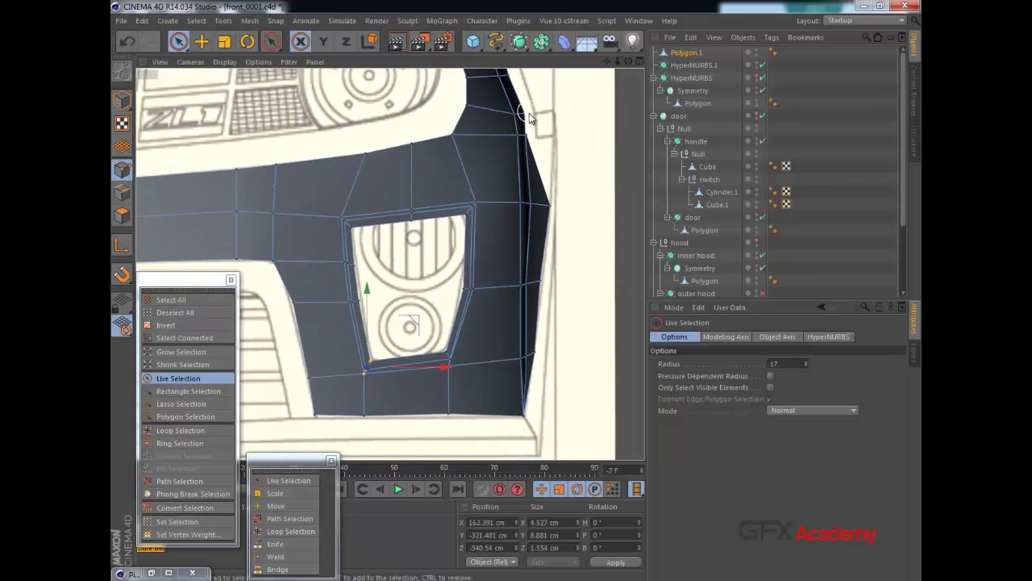
click(528, 114)
drag(571, 114, 566, 112)
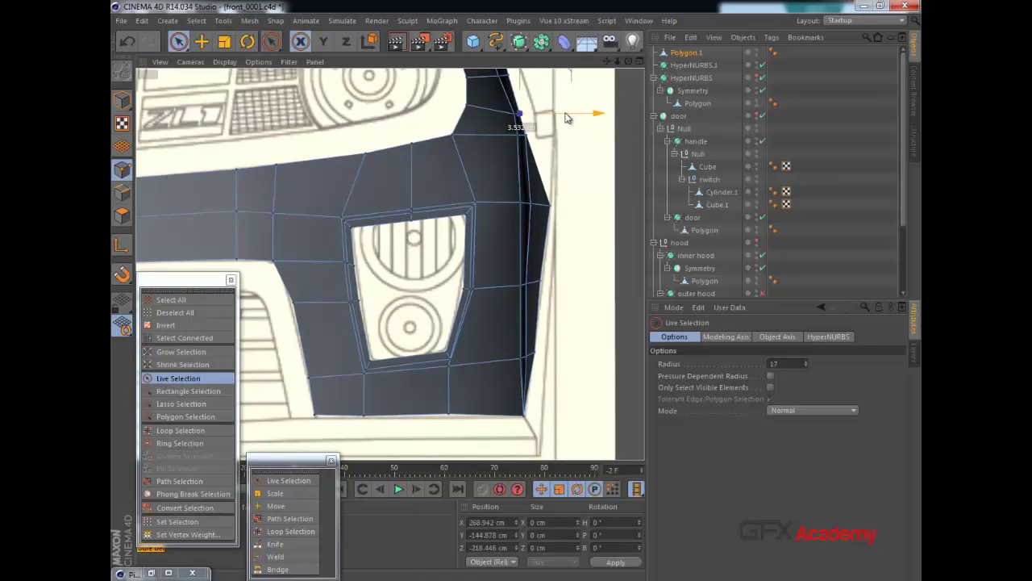
Move the panel's bottom outer corner point about 6.3 cm inward along X in the front view.
click(524, 423)
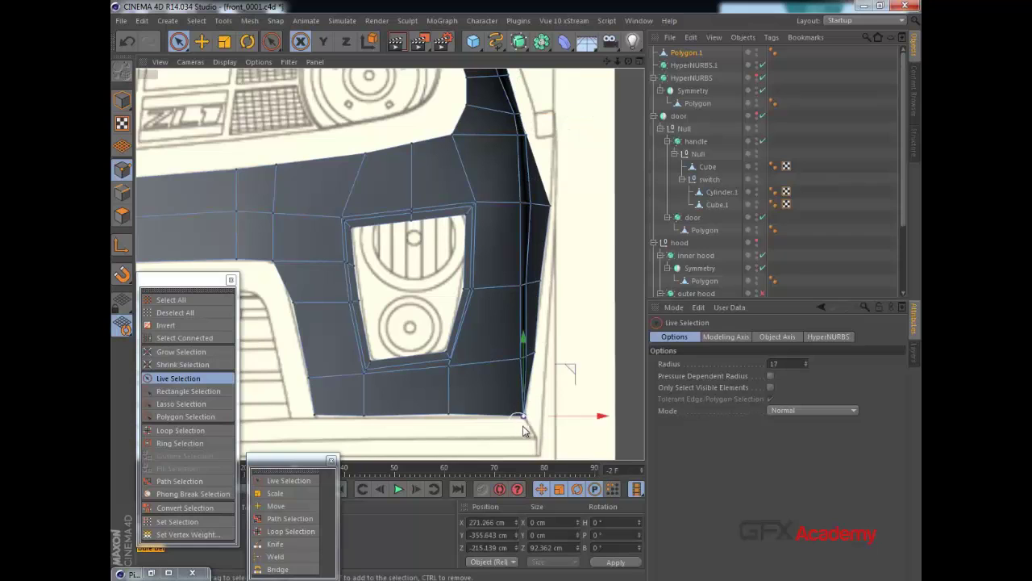
middle_click(407, 326)
alt+middle_drag(337, 371, 325, 276)
click(326, 387)
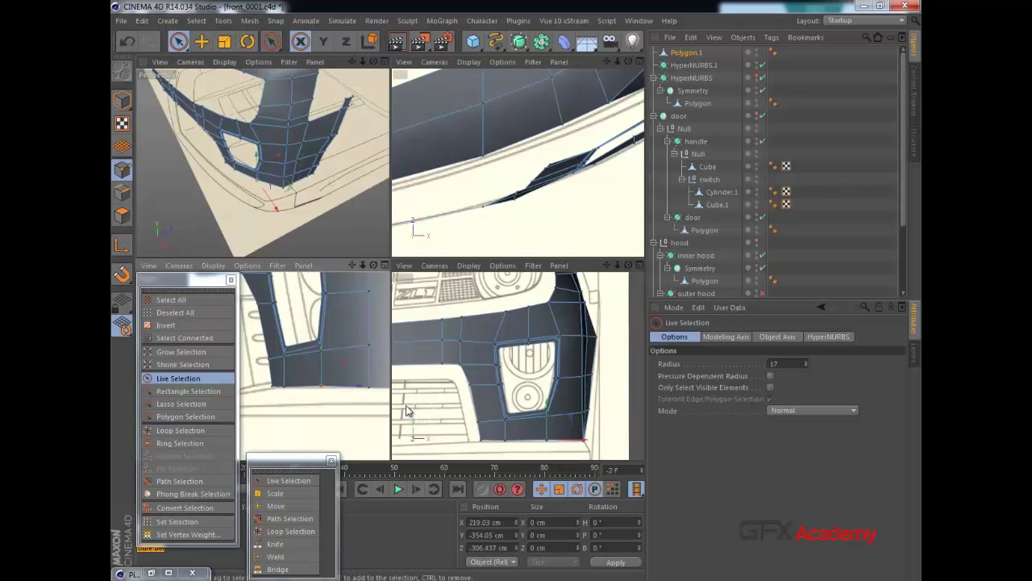
drag(615, 442, 602, 443)
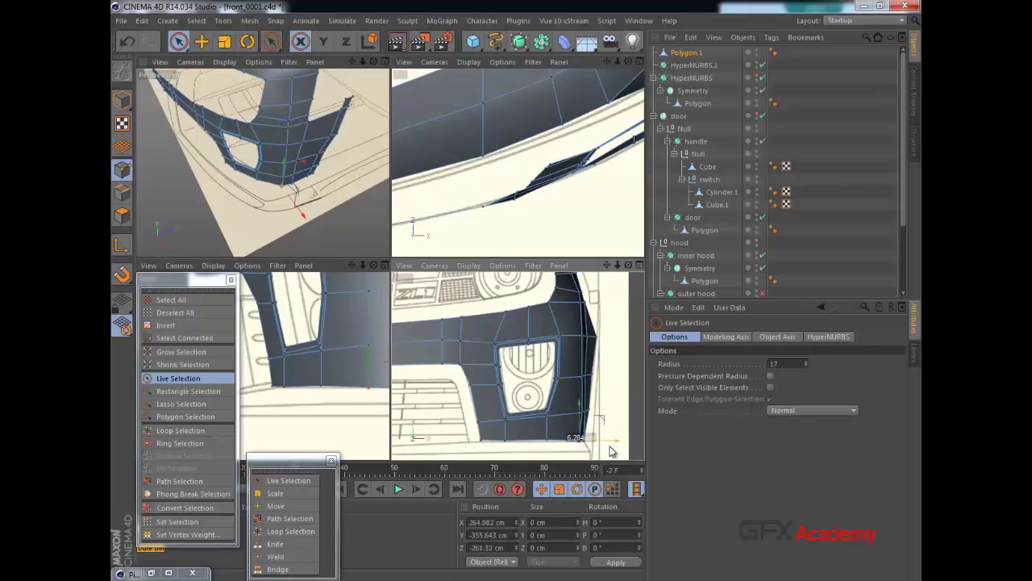
Place the Polygon.1 mesh inside the HyperNURBS.1 generator and inspect the smoothed panel in perspective.
scroll(350, 366, down, 3)
alt+middle_drag(350, 364, 350, 393)
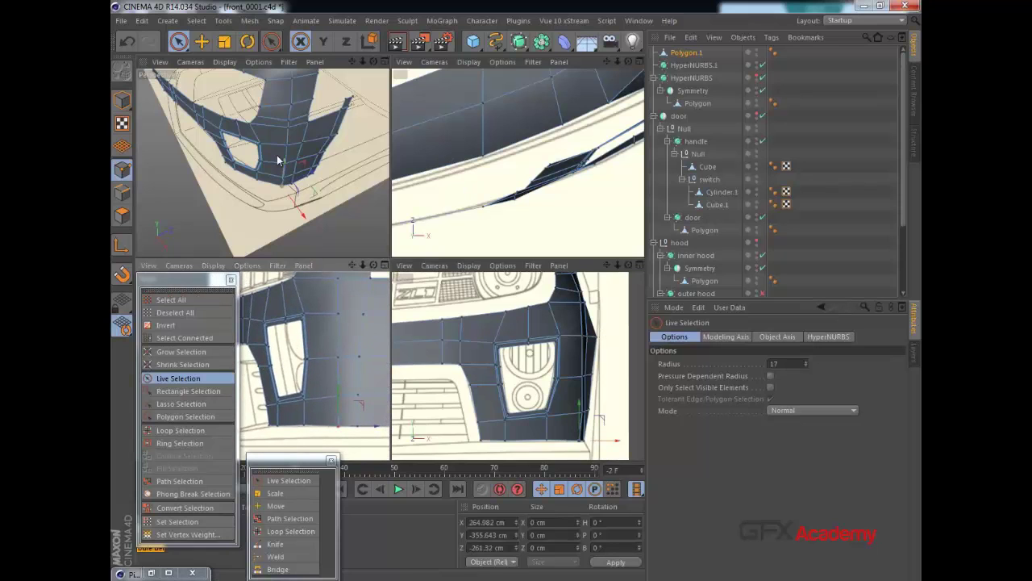
alt+middle_drag(277, 155, 294, 200)
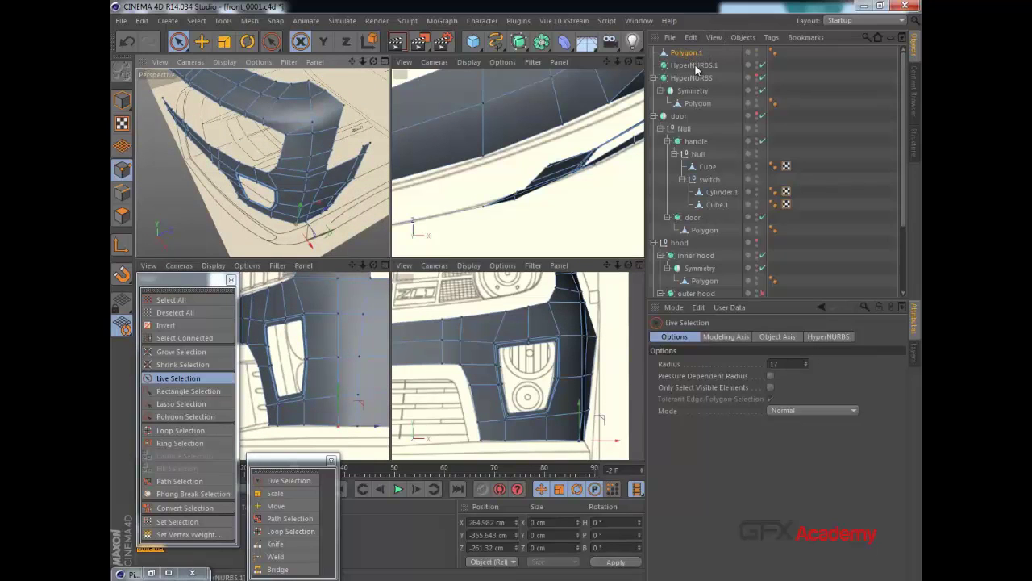
drag(693, 53, 699, 63)
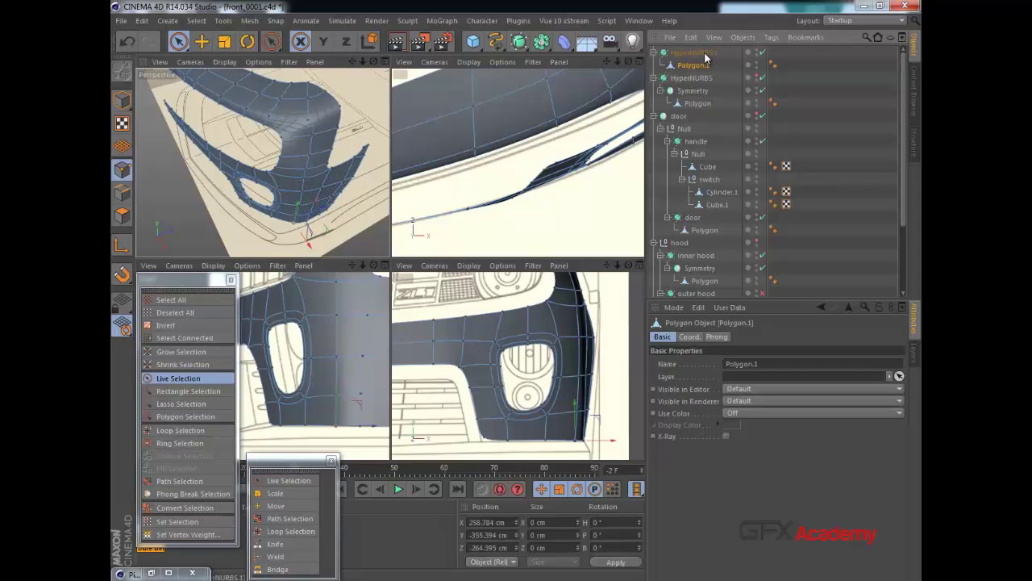
click(706, 55)
middle_click(286, 156)
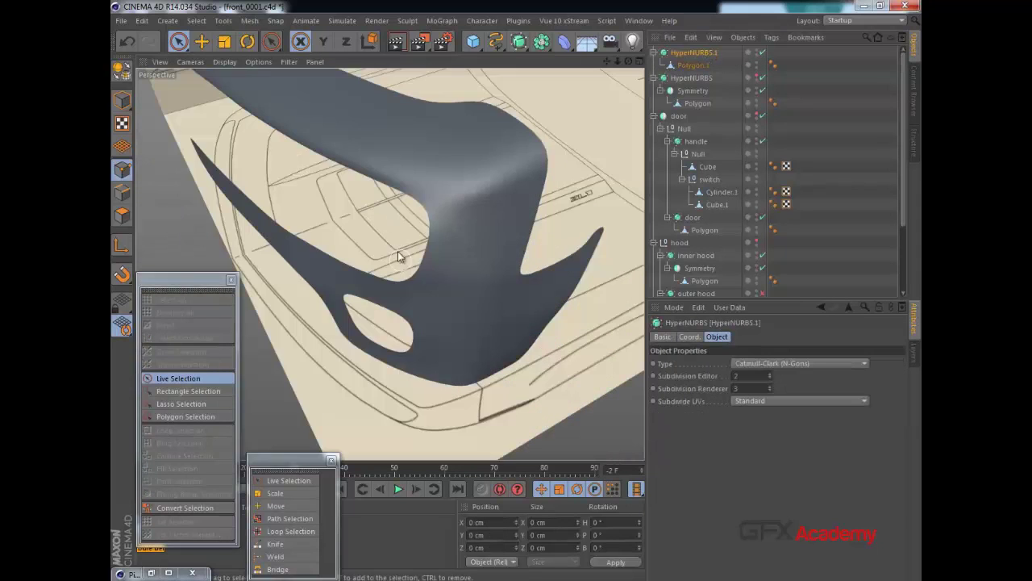
alt+drag(403, 229, 452, 242)
Reselect the Polygon.1 mesh and return to its lamp opening edge selection in edge mode.
click(692, 65)
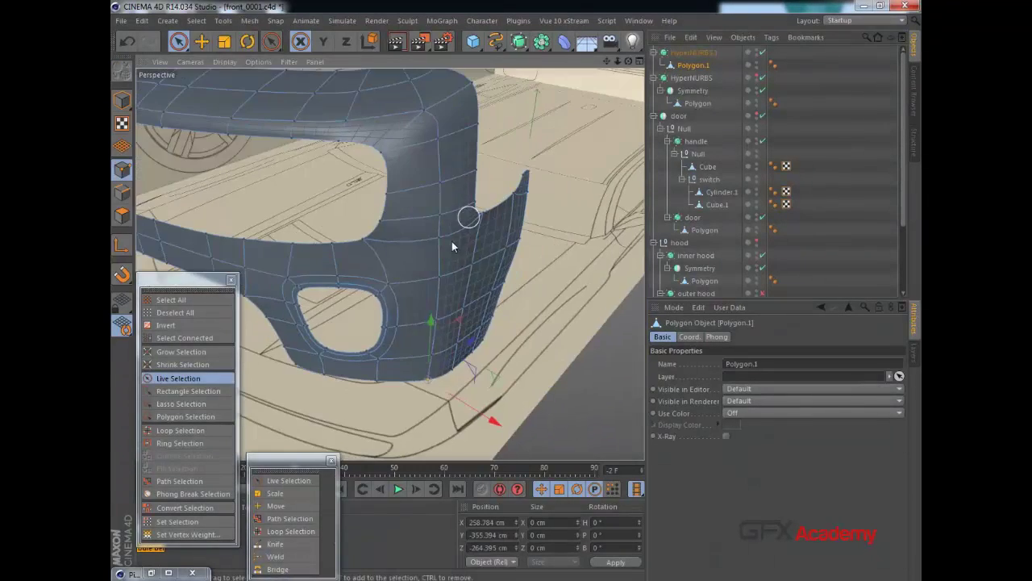
middle_click(434, 251)
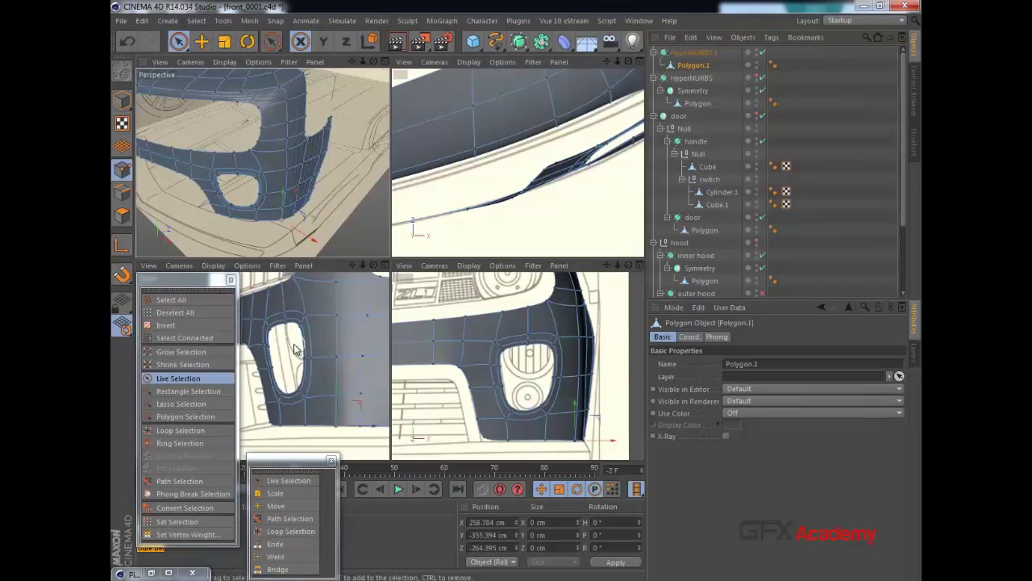
middle_click(294, 348)
click(122, 192)
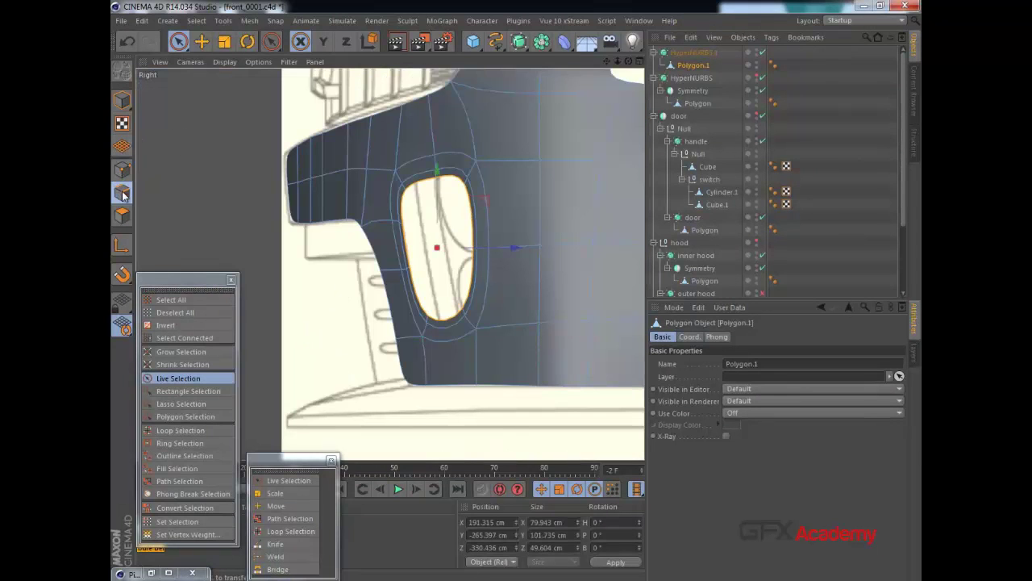
Disable HyperNURBS.1 to compare the unsmoothed panel with the blueprints, and undo the change.
click(706, 52)
click(763, 53)
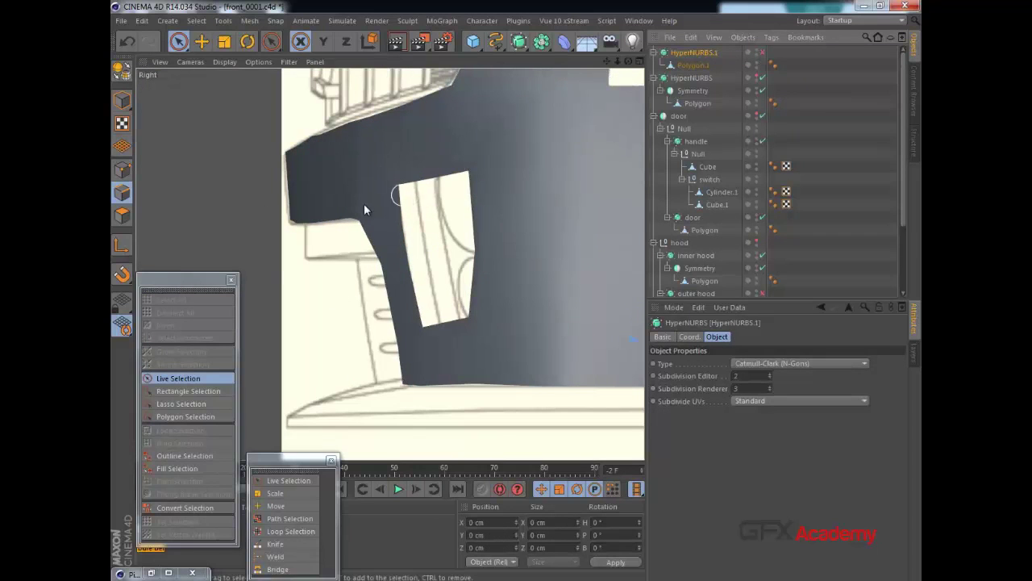
middle_click(423, 188)
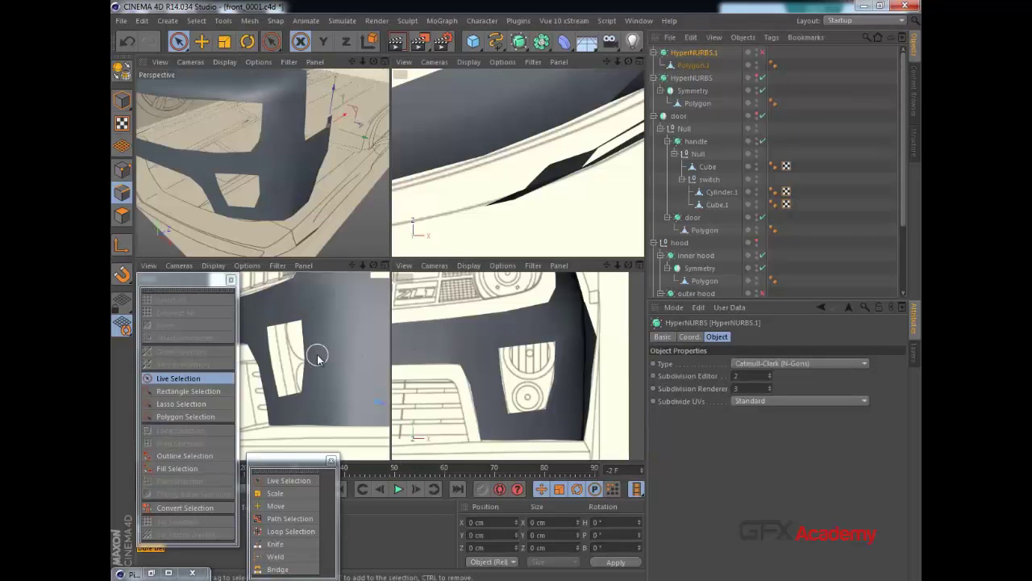
middle_click(513, 364)
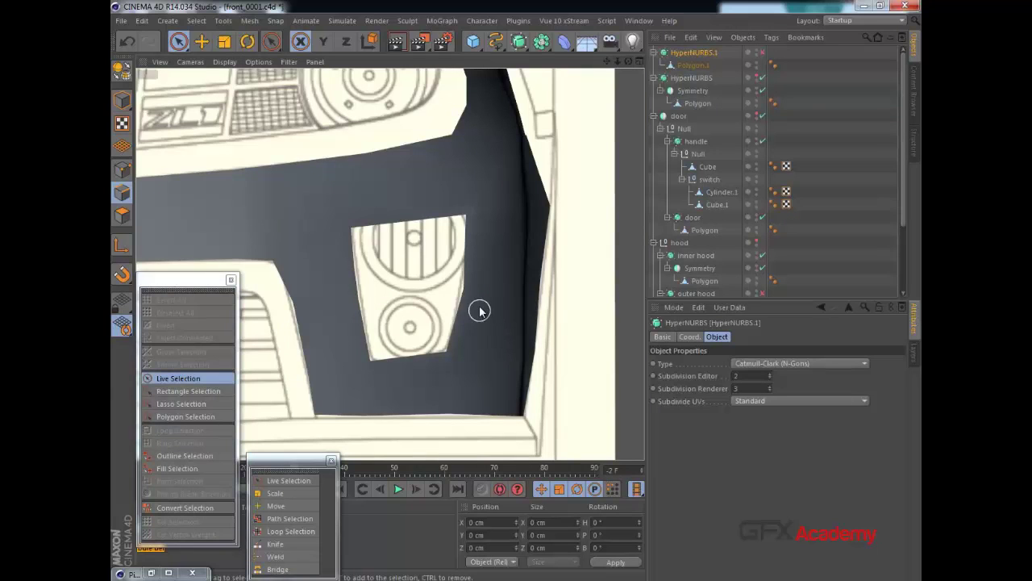
middle_click(417, 286)
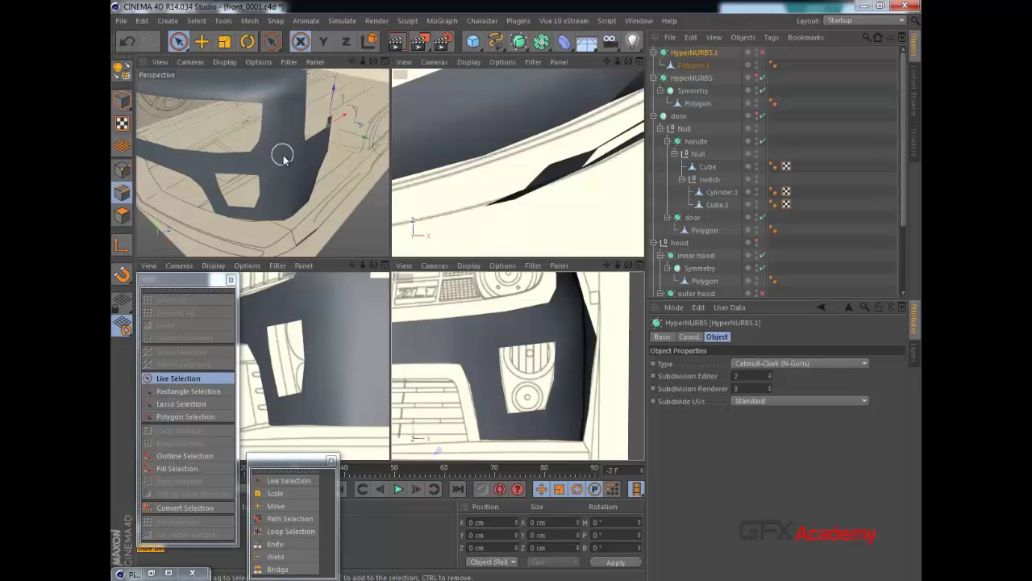
click(128, 41)
click(128, 40)
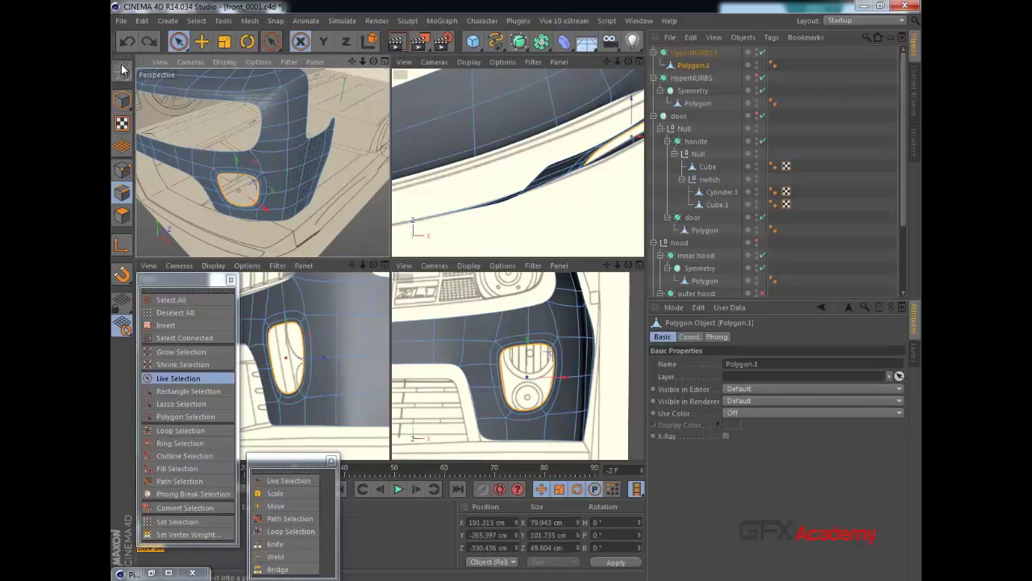
click(128, 42)
click(149, 42)
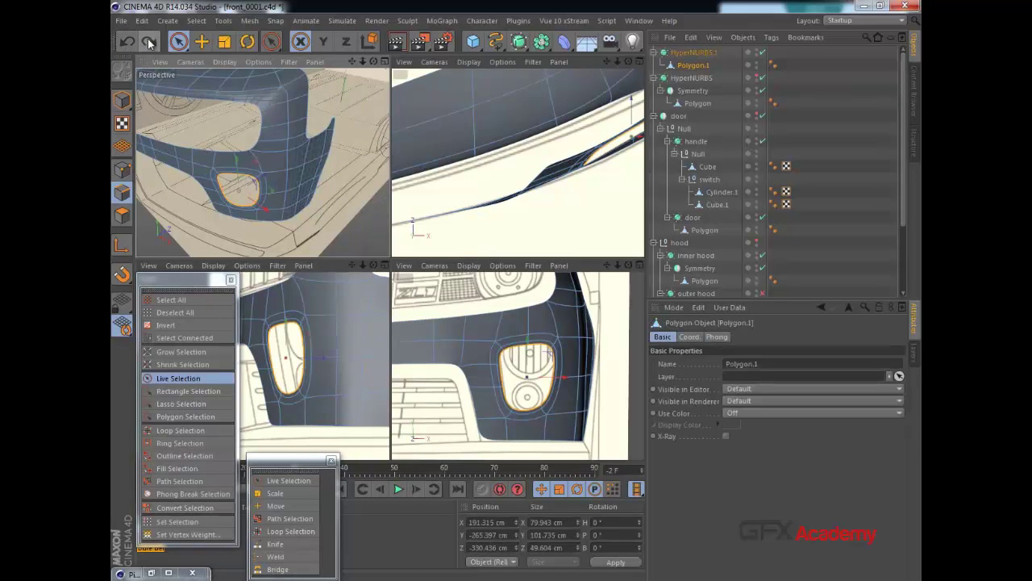
Extrude the lamp opening's edges about 15.6 cm backward along Z and shift them about 1.8 cm along X.
alt+drag(259, 169, 519, 299)
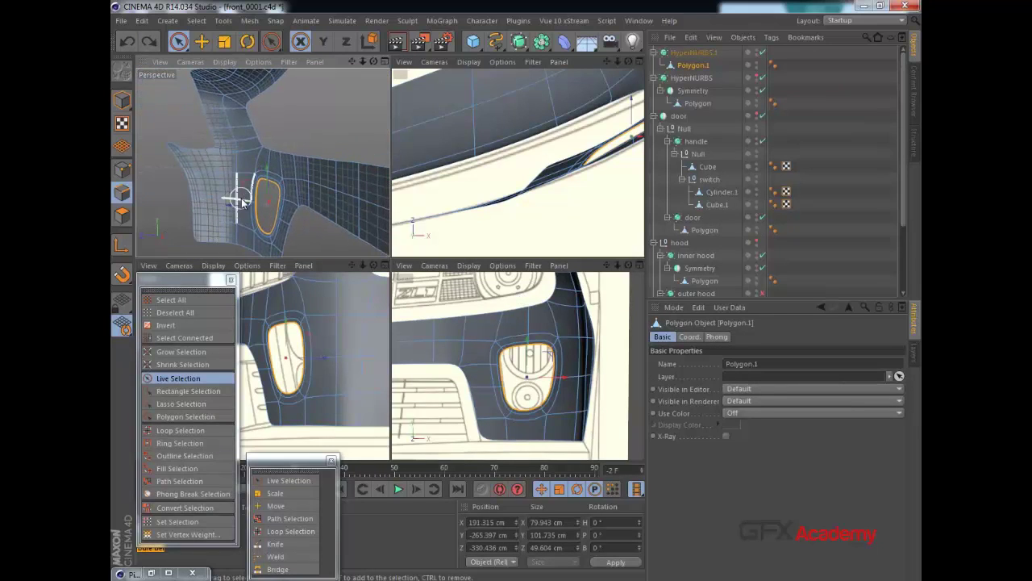
mouse_move(236, 204)
mouse_down()
mouse_move(258, 230)
mouse_move(224, 201)
mouse_up()
scroll(264, 211, up, 3)
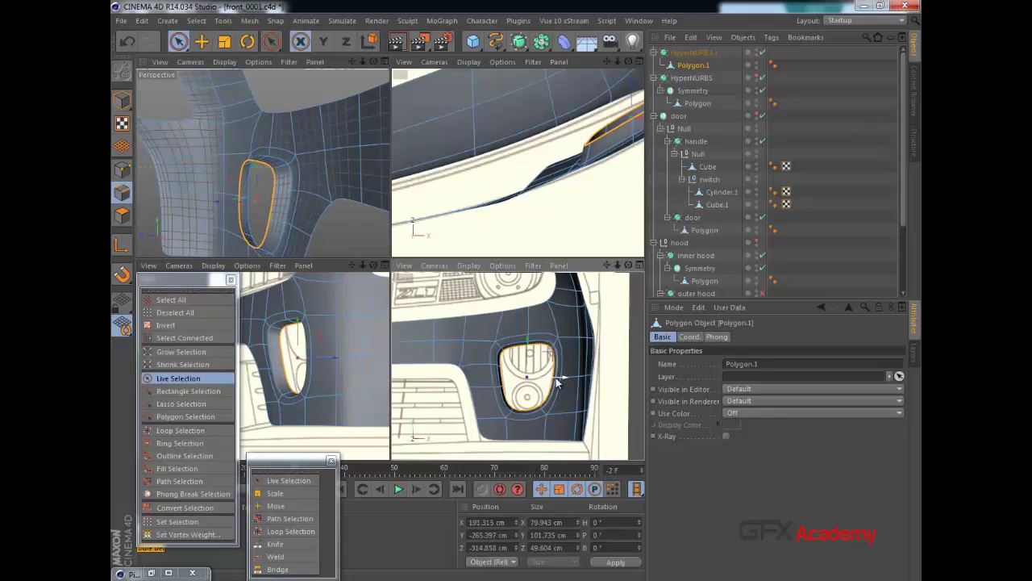
drag(556, 377, 558, 379)
middle_click(534, 177)
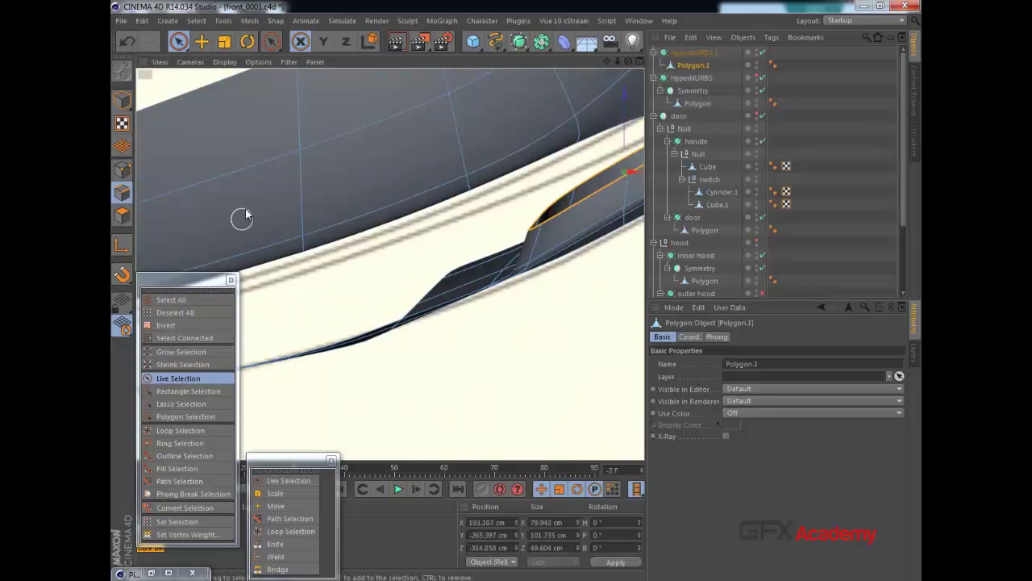
middle_click(332, 240)
middle_click(327, 234)
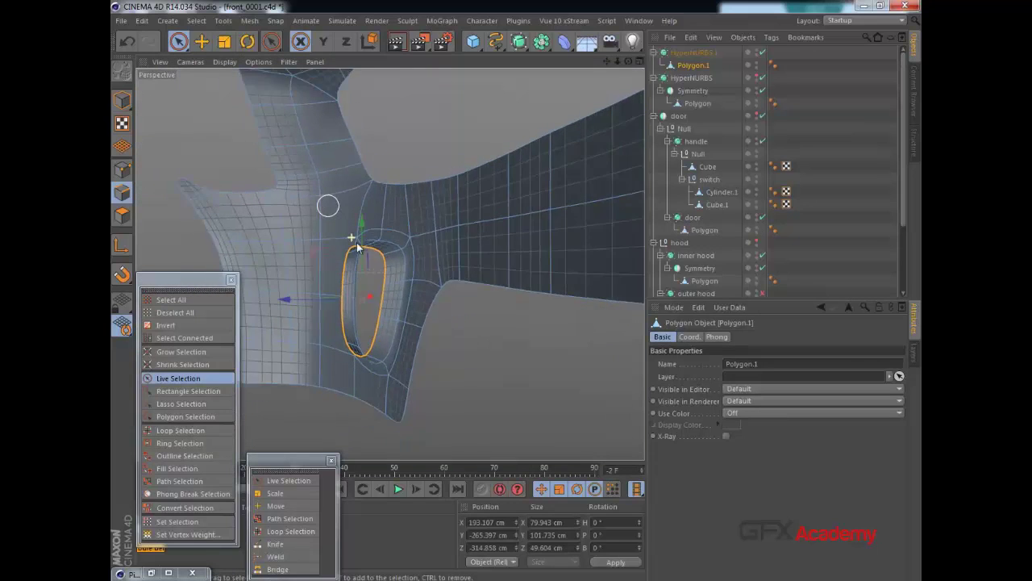
Inspect the recessed lamp opening in the smoothed panel from behind and from the front.
scroll(357, 247, down, 5)
mouse_move(385, 262)
alt+mouse_down()
mouse_move(347, 254)
mouse_move(202, 281)
mouse_move(129, 273)
mouse_move(389, 252)
alt+mouse_up()
alt+drag(524, 221, 476, 282)
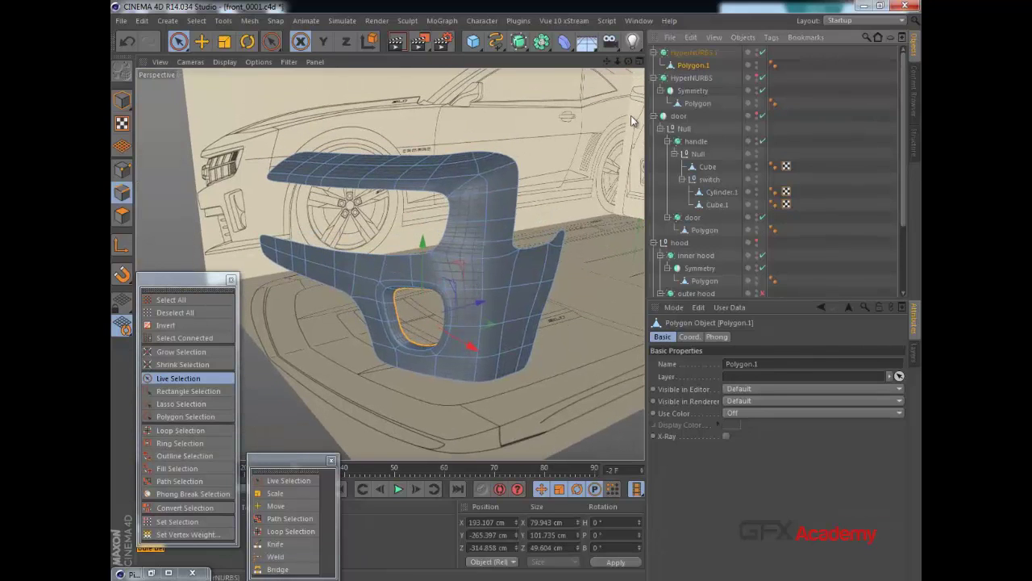
scroll(479, 203, up, 3)
Trace a path selection around the grille opening's border in point mode and convert it to an edge selection.
click(123, 172)
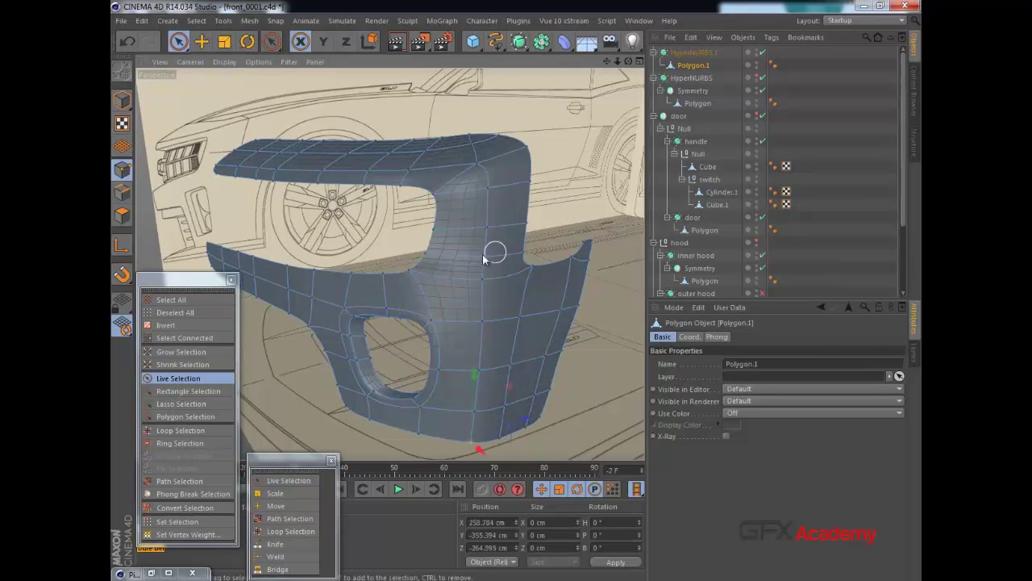
alt+drag(484, 258, 359, 305)
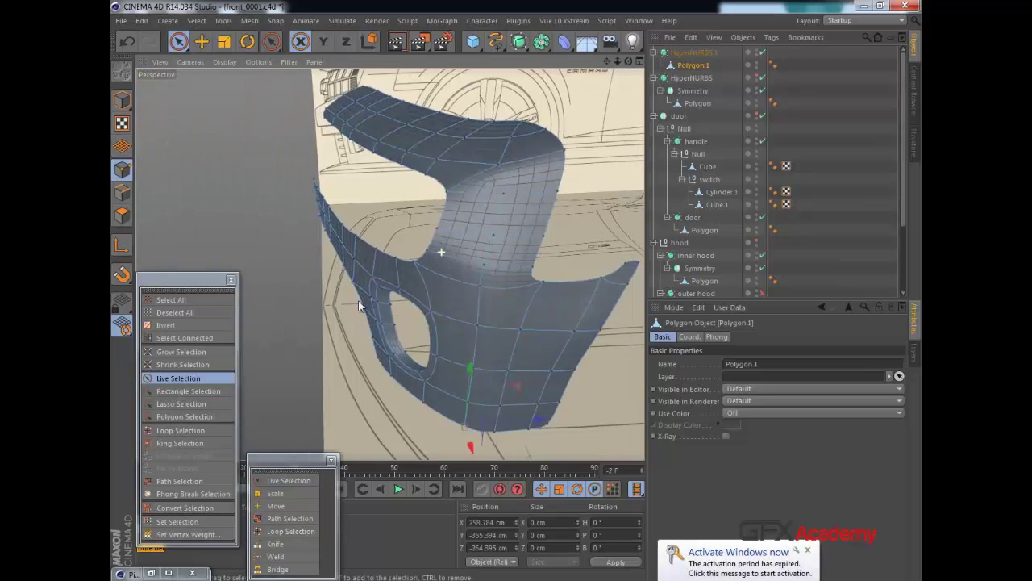
click(809, 551)
alt+drag(470, 274, 543, 249)
alt+middle_drag(461, 245, 498, 245)
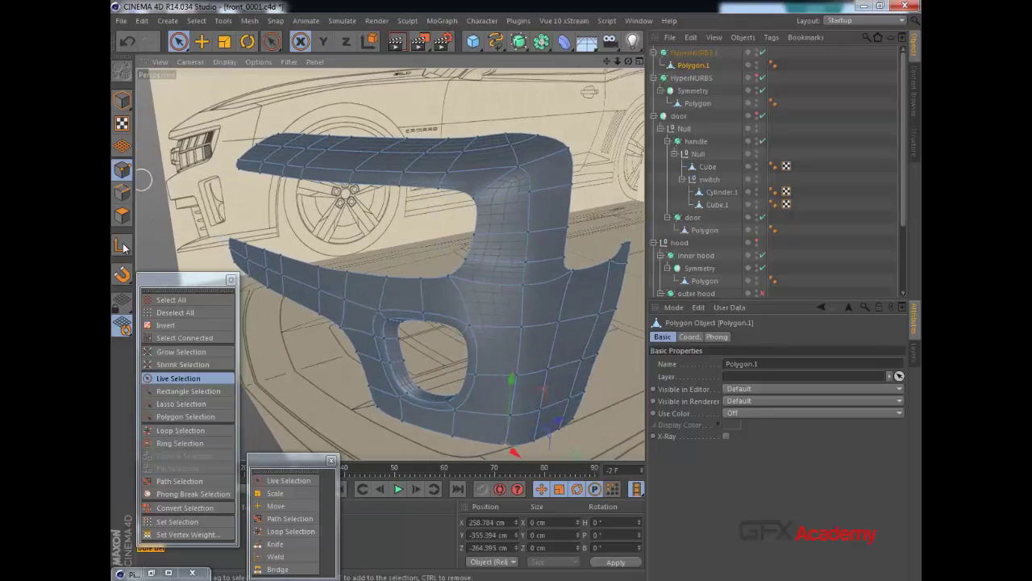
click(177, 481)
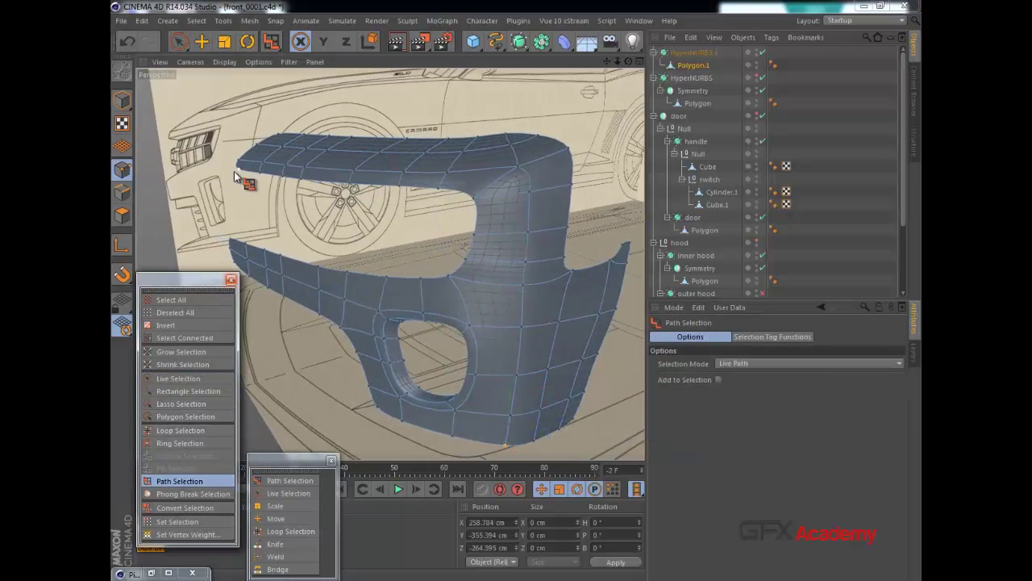
drag(238, 170, 480, 196)
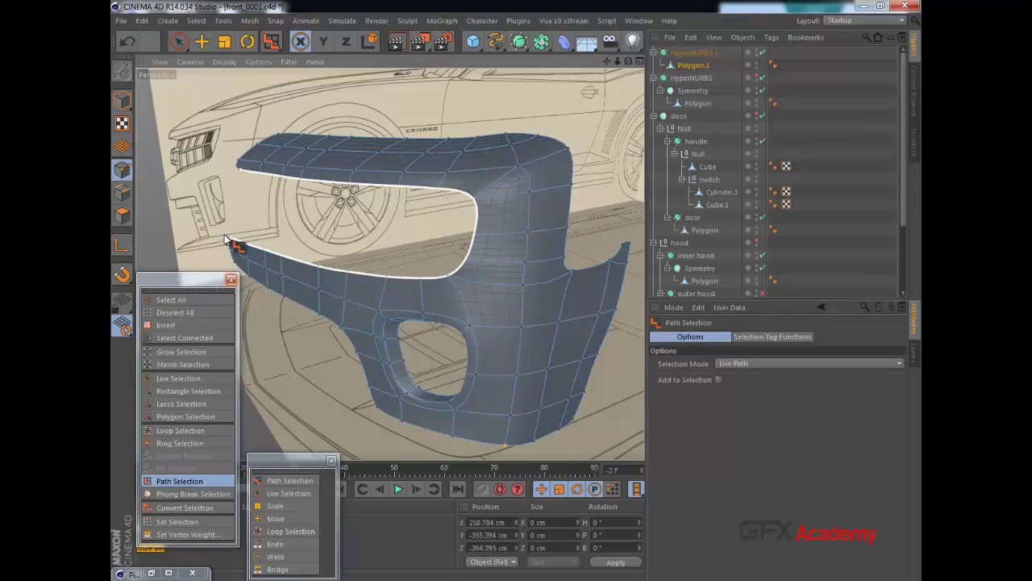
drag(228, 242, 226, 243)
ctrl+click(123, 191)
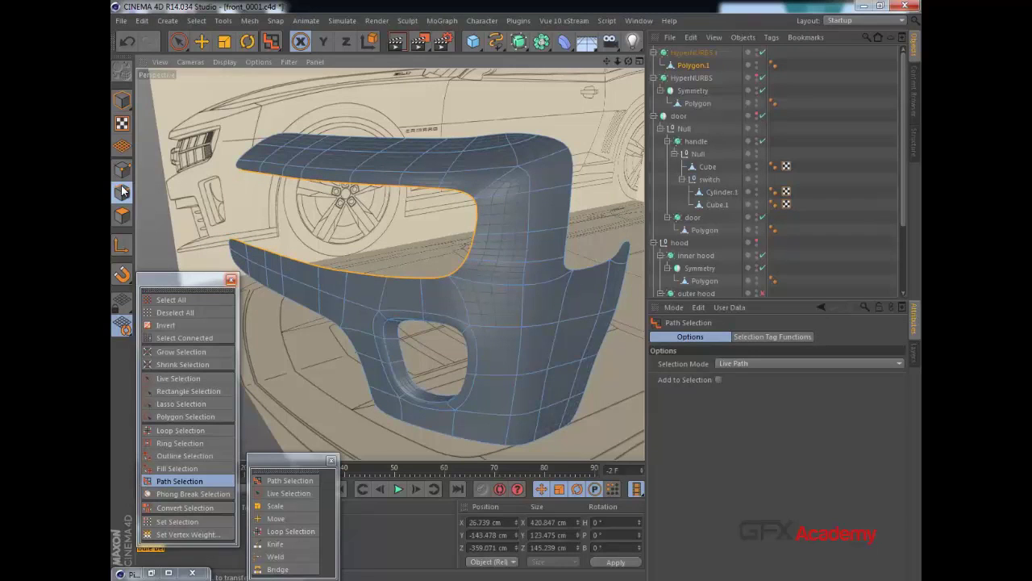
alt+drag(276, 213, 344, 207)
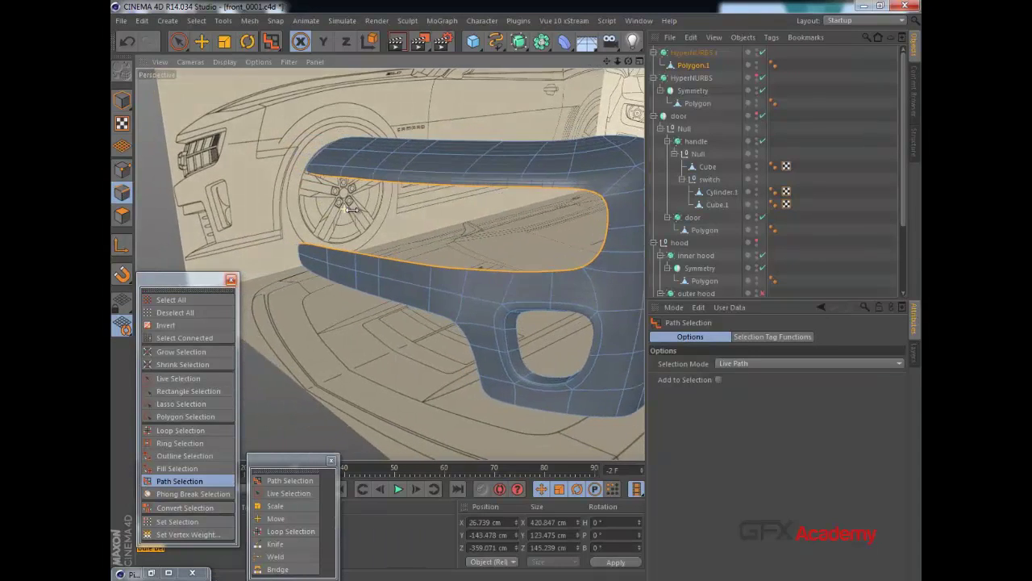
Disable HyperNURBS.1 and frame the unsmoothed grille opening over the blueprint in the front view.
click(761, 53)
alt+drag(510, 187, 458, 225)
middle_click(449, 232)
middle_click(473, 320)
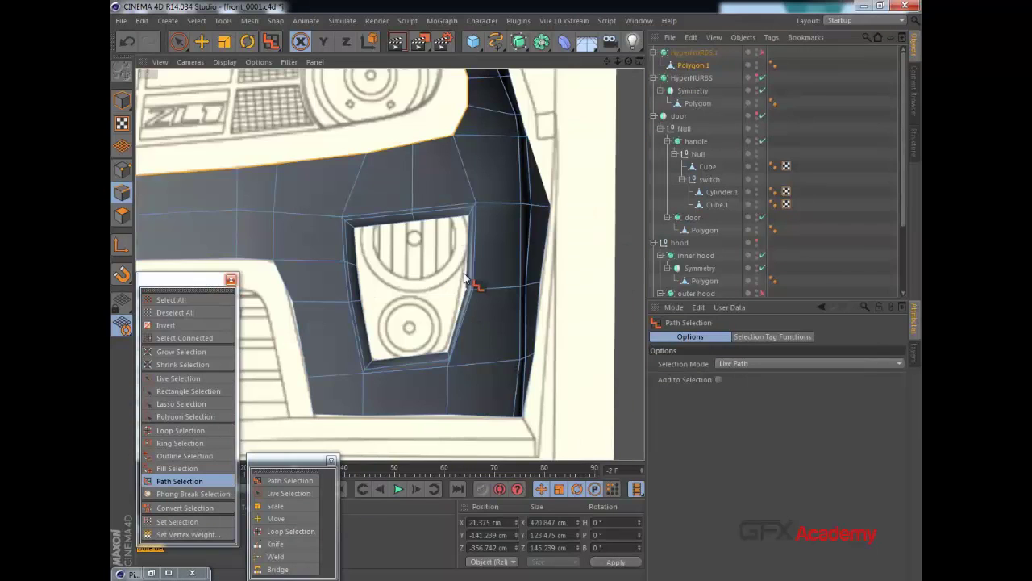
alt+middle_drag(425, 192, 551, 245)
scroll(522, 234, down, 2)
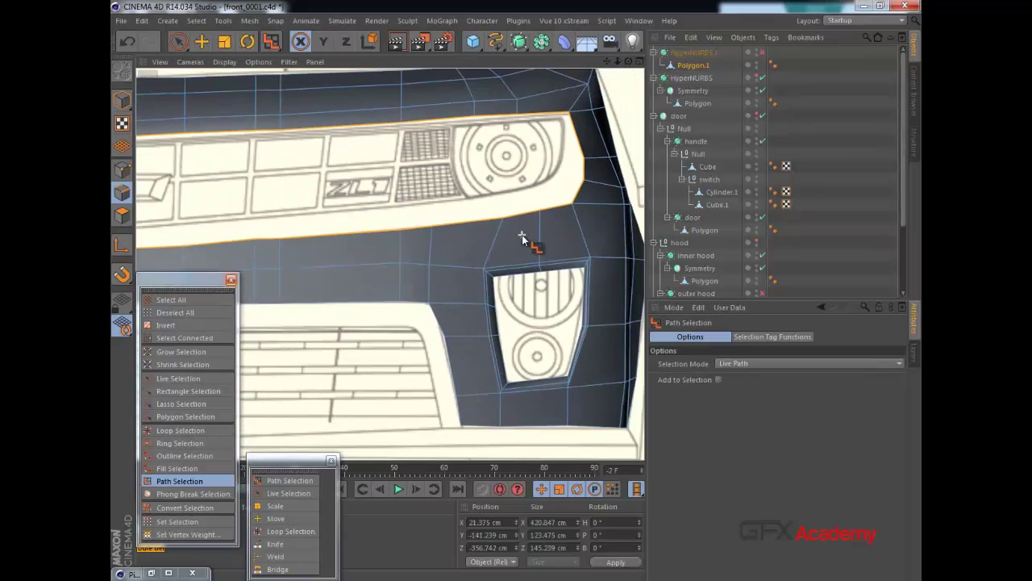
Try scaling down the grille opening's selected edges in the front view, and undo the scaling.
click(225, 42)
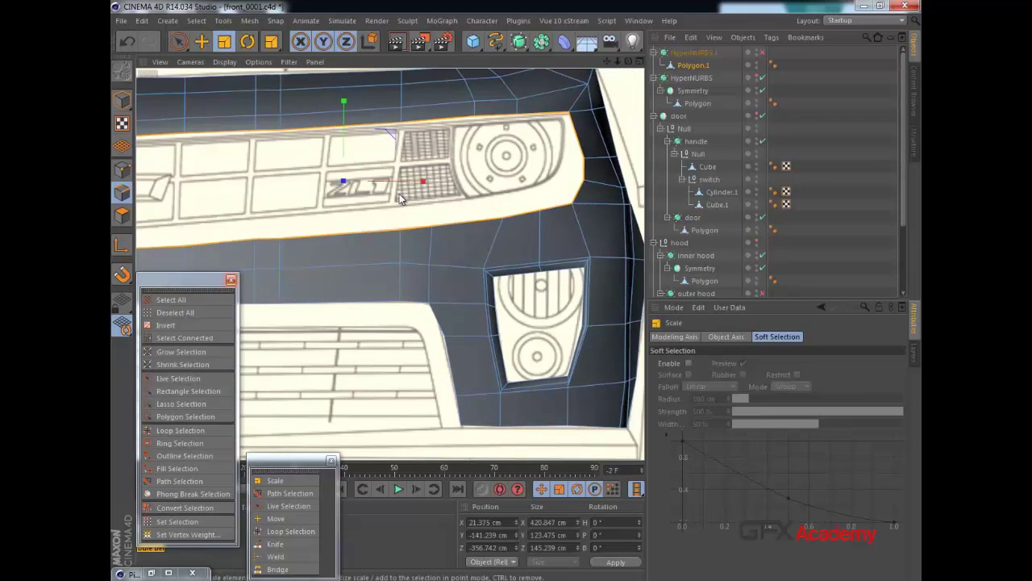
drag(398, 194, 351, 202)
key(ctrl+z)
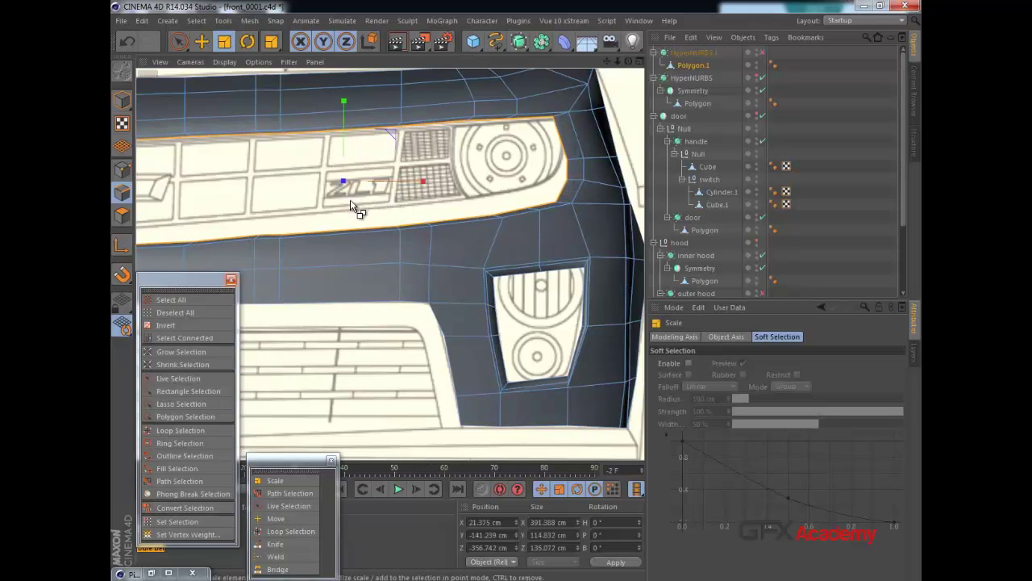
Extrude the grille opening's edges into an inner rim and select the rim's rear points along the upper edge.
click(202, 42)
drag(341, 115, 339, 115)
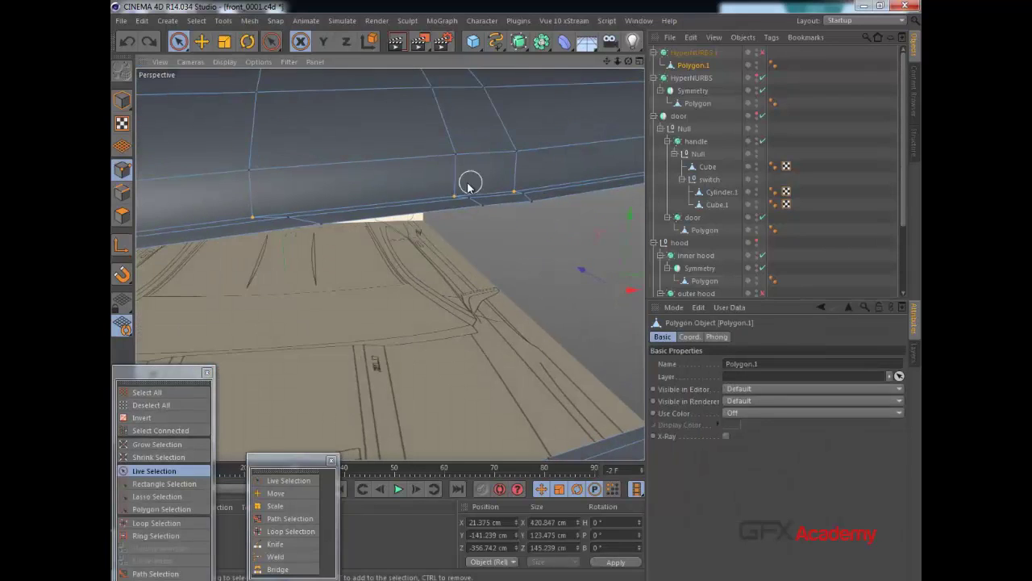
alt+right_drag(471, 184, 236, 216)
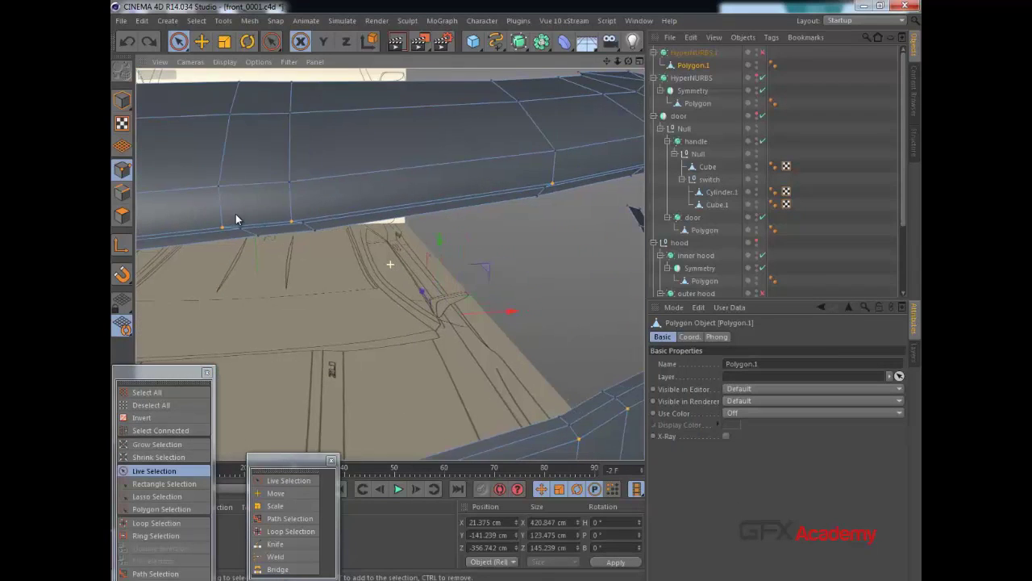
alt+drag(374, 189, 463, 210)
alt+drag(514, 184, 457, 184)
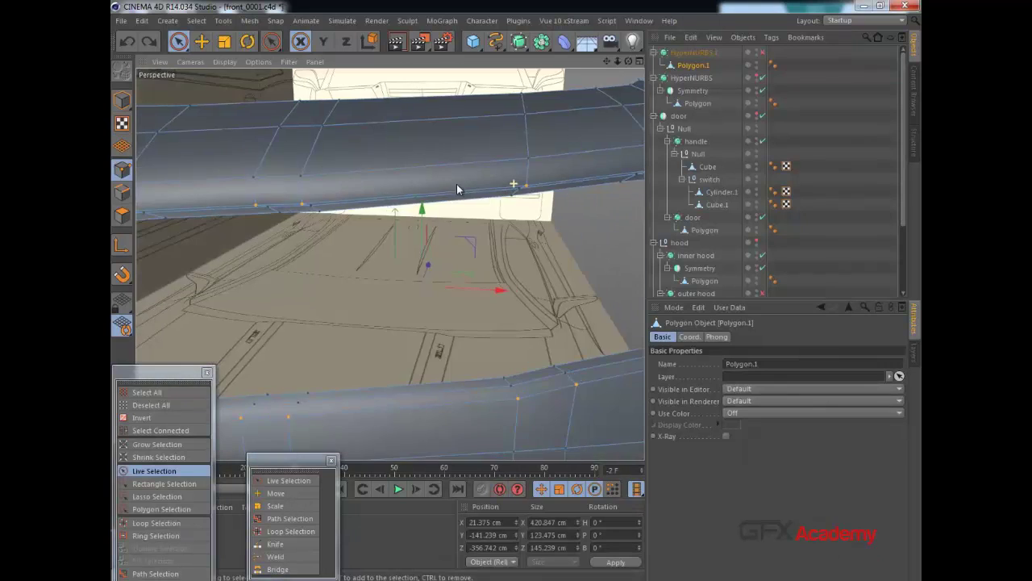
alt+middle_drag(523, 186, 316, 191)
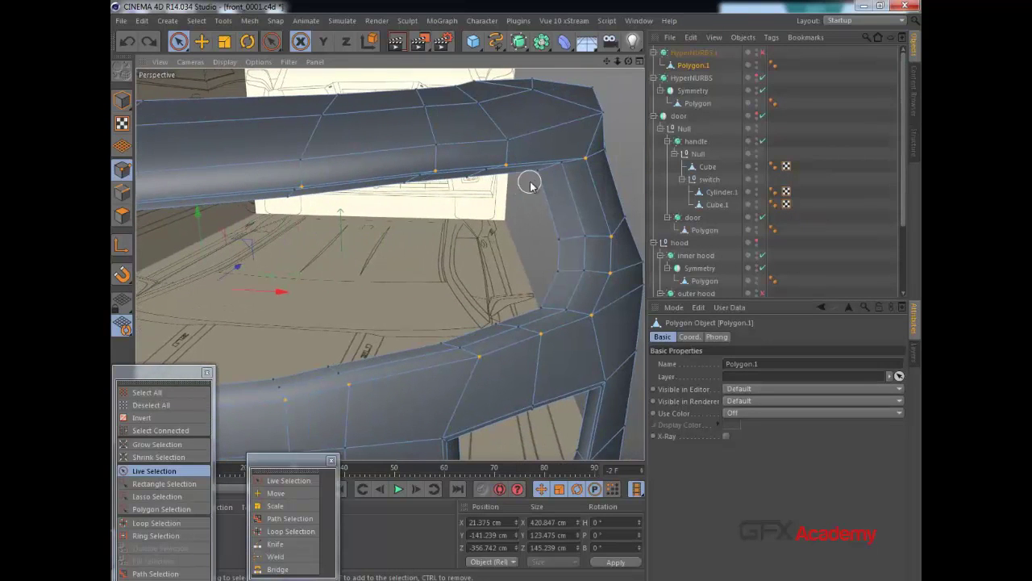
drag(358, 194, 361, 190)
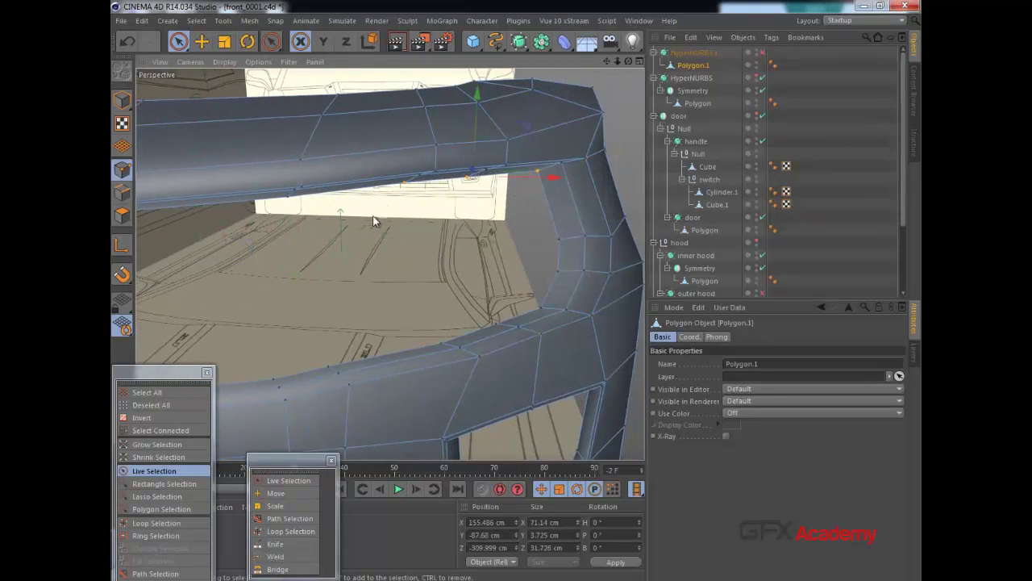
alt+middle_drag(412, 210, 585, 191)
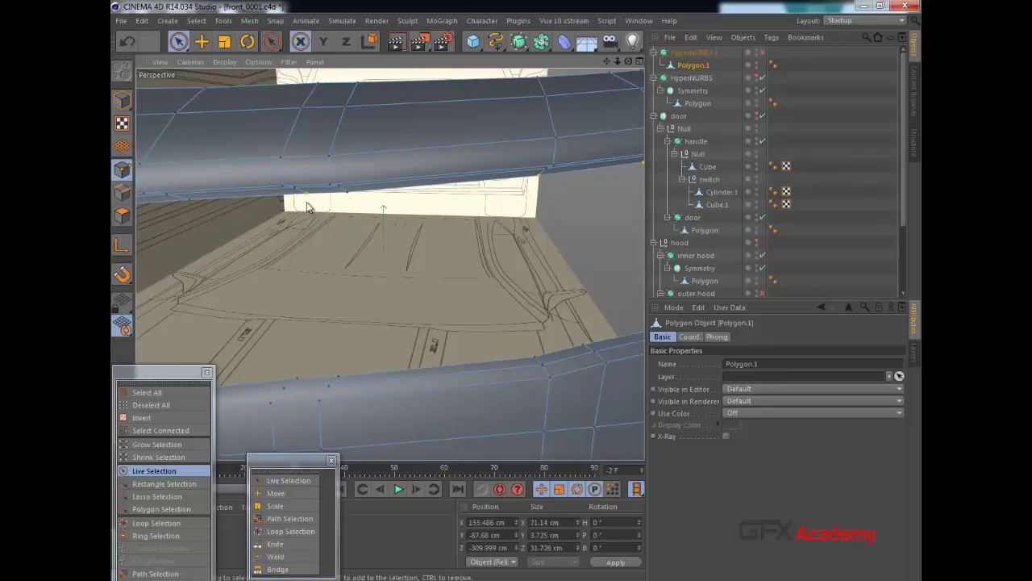
shift+drag(229, 208, 166, 208)
mouse_move(266, 218)
alt+middle_down()
mouse_move(368, 192)
mouse_move(370, 179)
alt+middle_up()
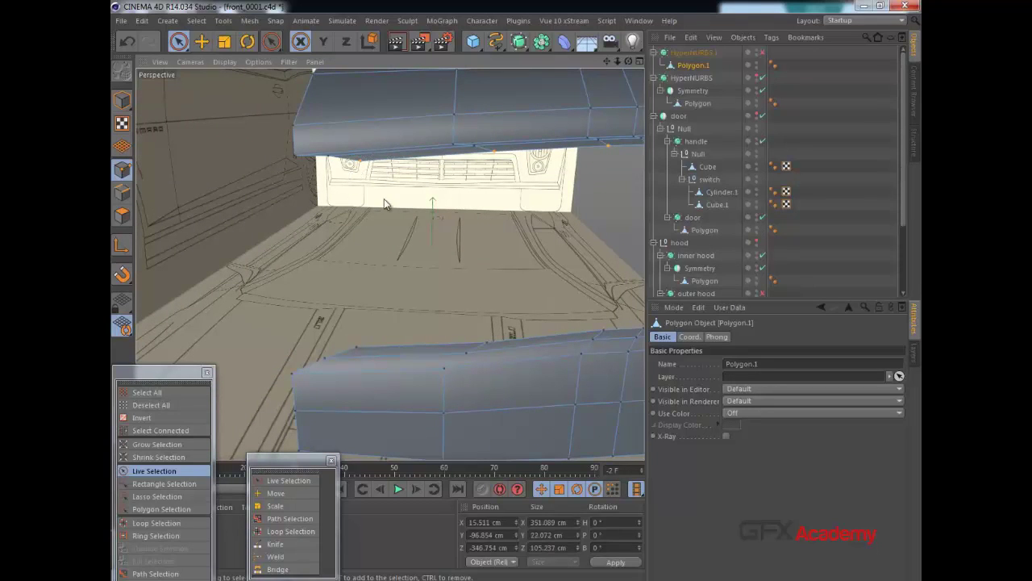
Move the upper rim's rear points about 6.7 cm backward along Z and about 2.8 cm along X.
alt+drag(451, 217, 579, 220)
alt+drag(389, 263, 571, 434)
mouse_move(500, 274)
alt+mouse_down()
mouse_move(495, 247)
mouse_move(504, 273)
alt+mouse_up()
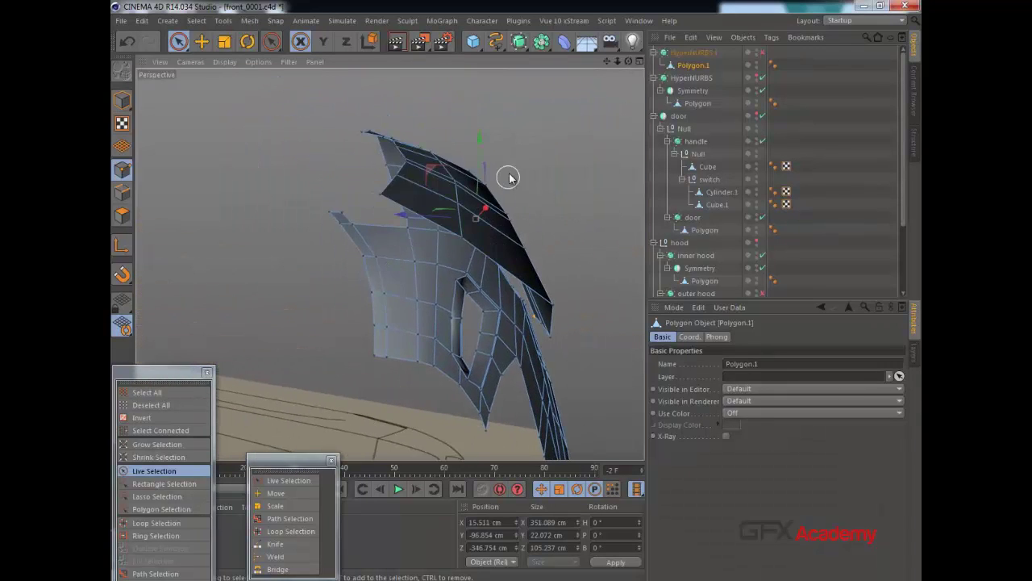
alt+drag(508, 178, 523, 149)
scroll(448, 208, up, 2)
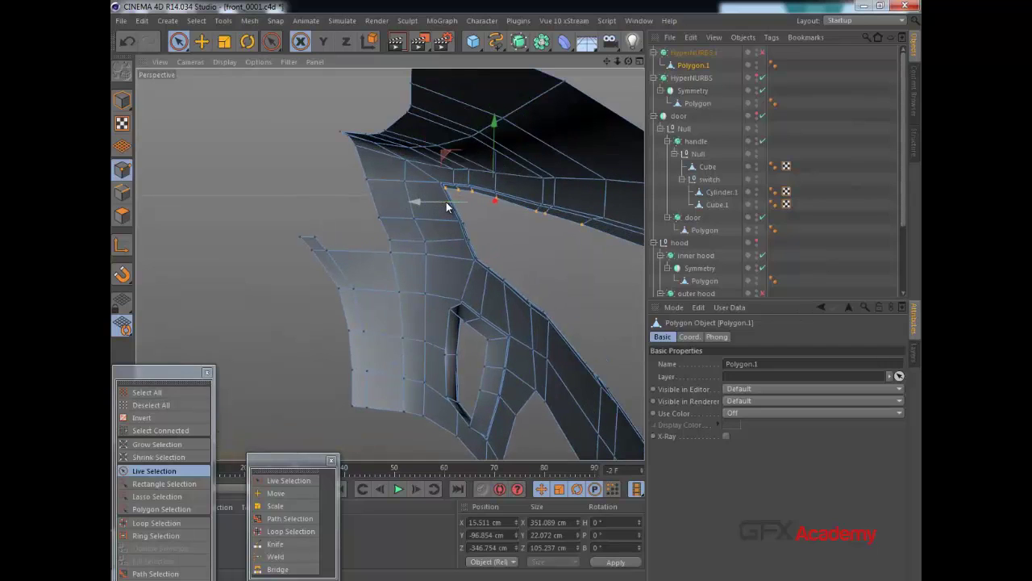
drag(447, 204, 437, 206)
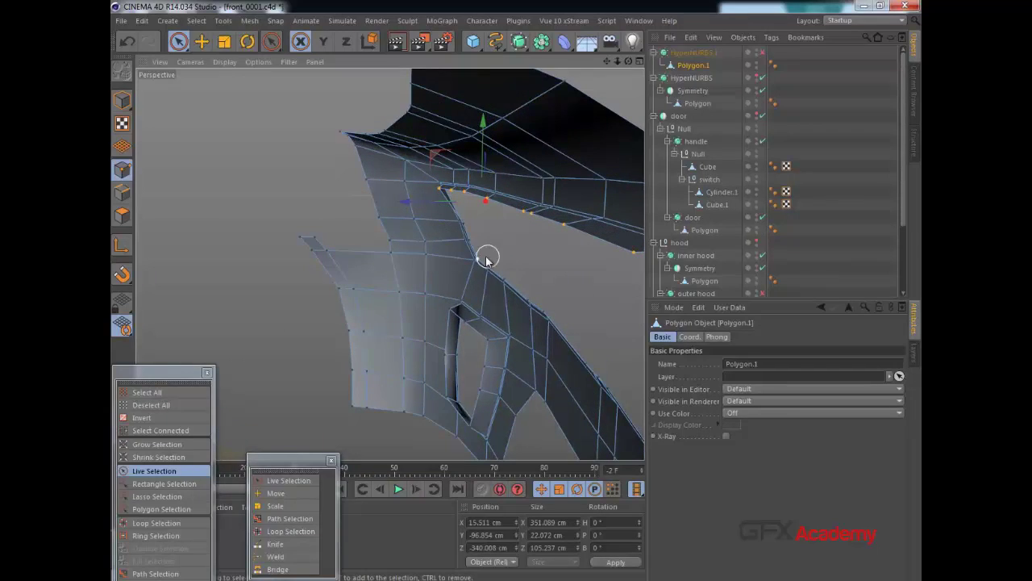
alt+drag(486, 258, 189, 248)
drag(387, 202, 390, 202)
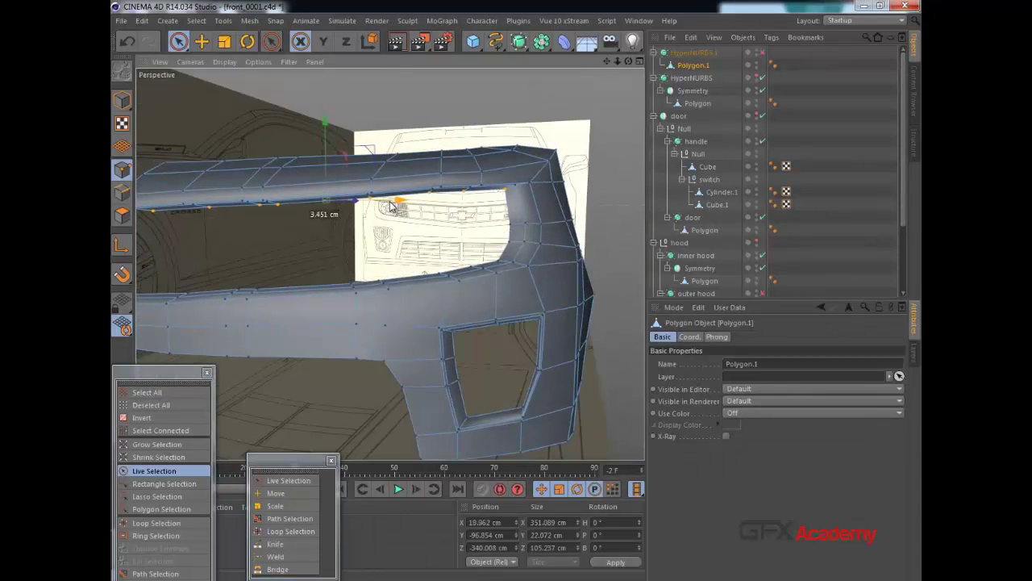
Enable HyperNURBS.1 and inspect the smoothed grille opening, comparing it with the unsmoothed mesh.
click(762, 53)
click(697, 51)
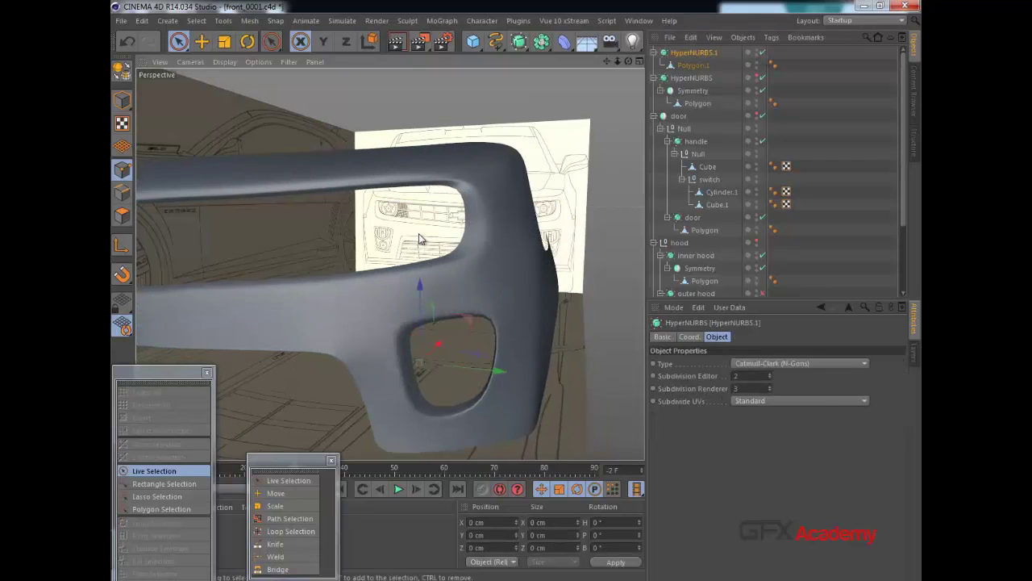
alt+drag(418, 233, 432, 236)
click(763, 53)
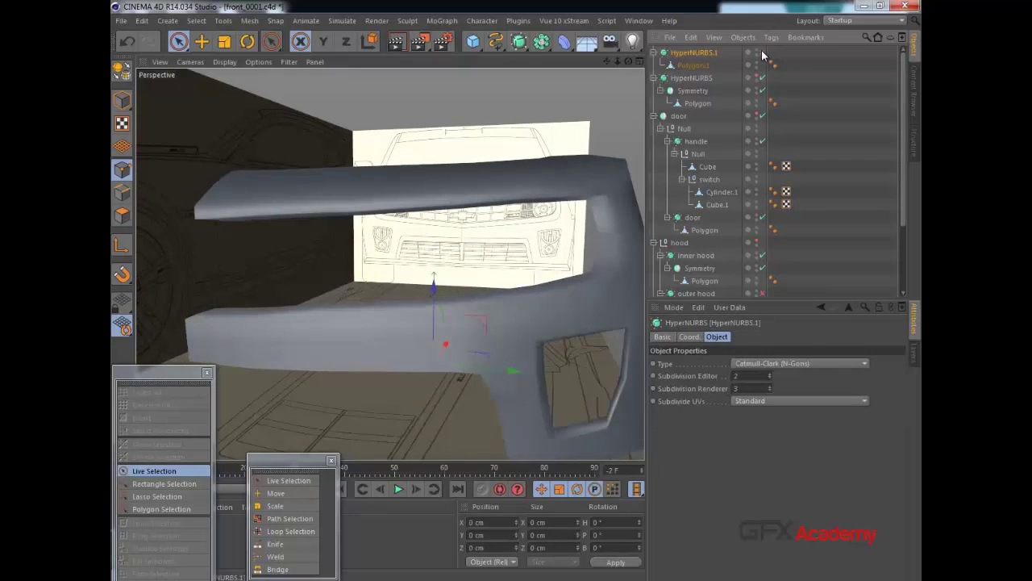
click(764, 53)
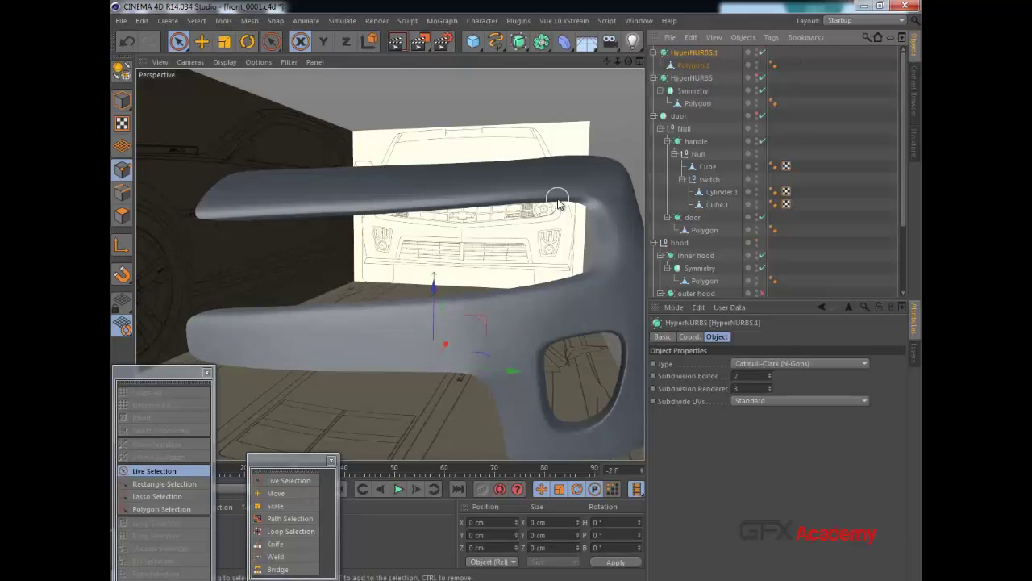
alt+drag(555, 196, 471, 202)
alt+drag(530, 235, 440, 261)
alt+middle_drag(528, 263, 421, 211)
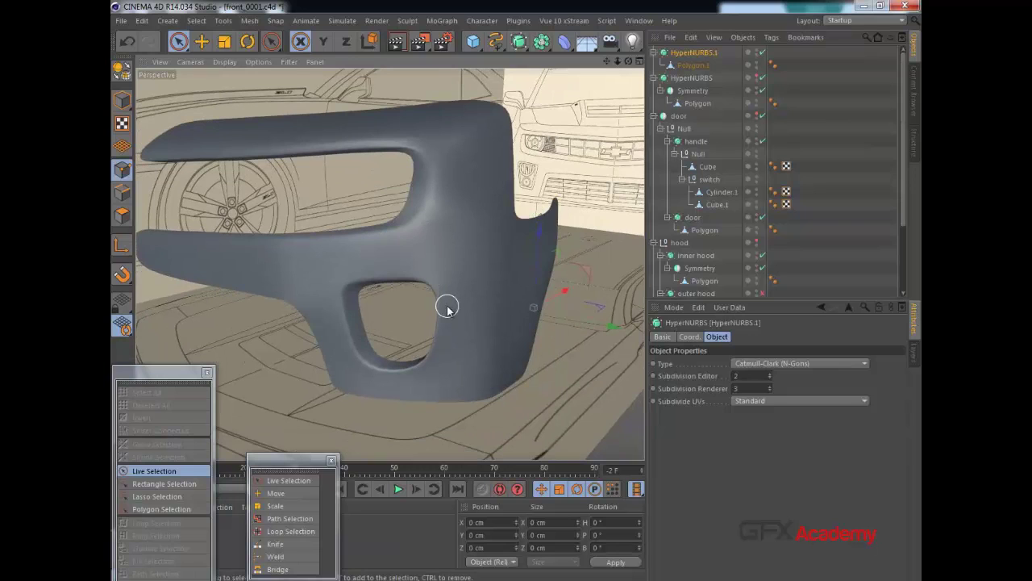
Reselect the Polygon.1 mesh and disable HyperNURBS.1 for editing the unsmoothed panel.
click(684, 65)
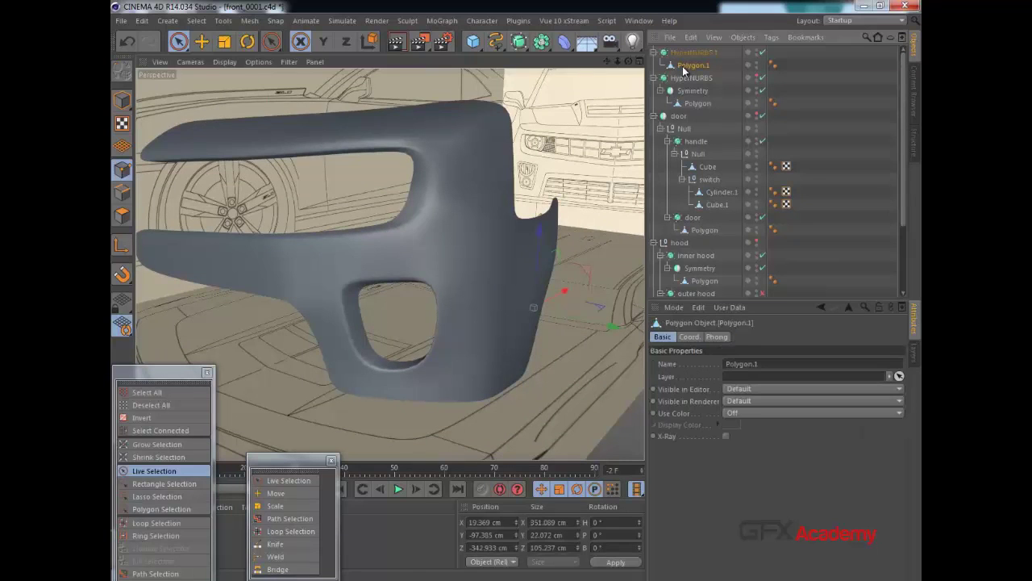
alt+middle_drag(482, 129, 457, 180)
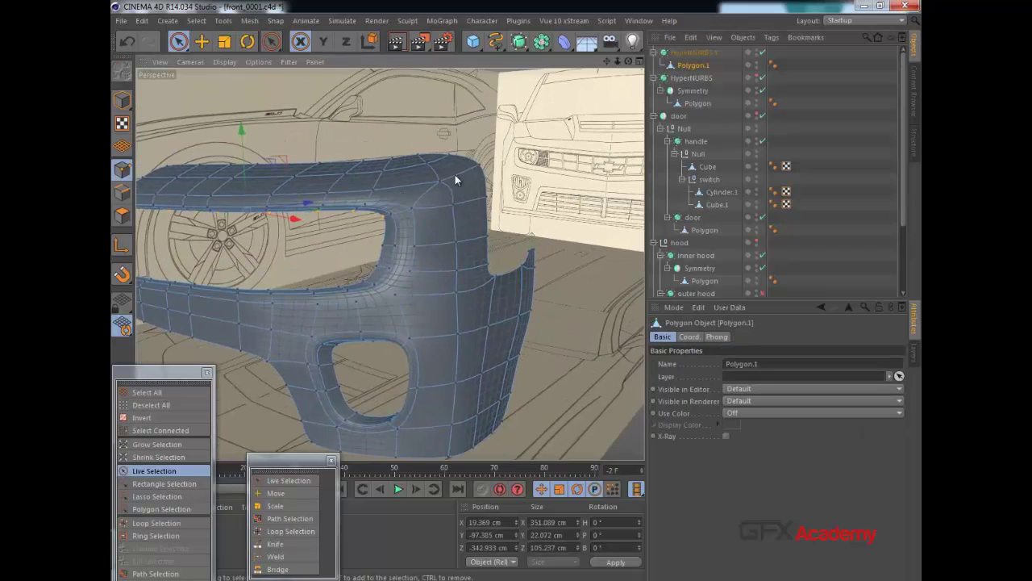
click(763, 54)
scroll(450, 200, up, 1)
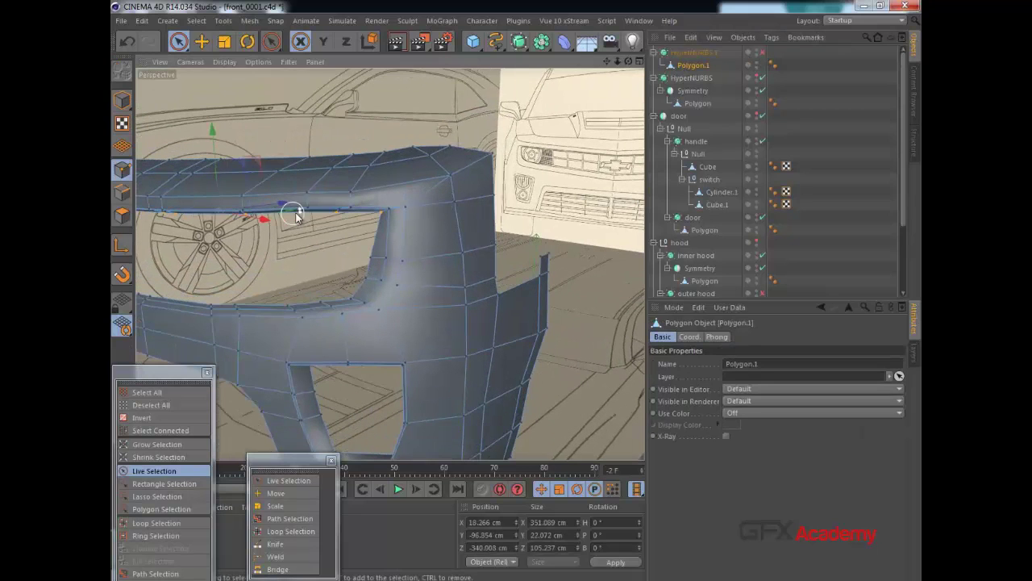
Set the Knife to Loop mode and cut an edge loop along the panel's upper bar near its front crease.
key(k)
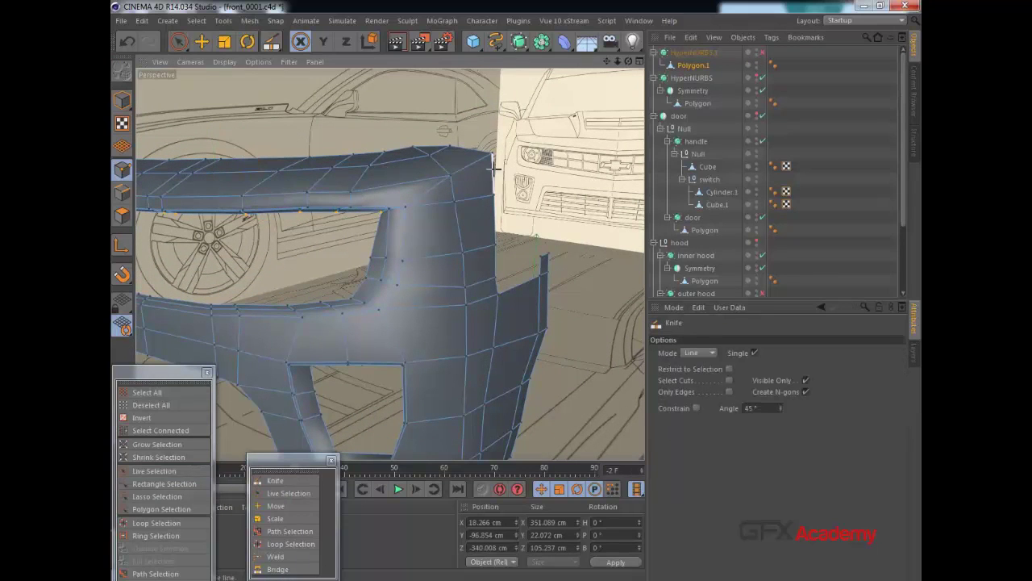
click(694, 352)
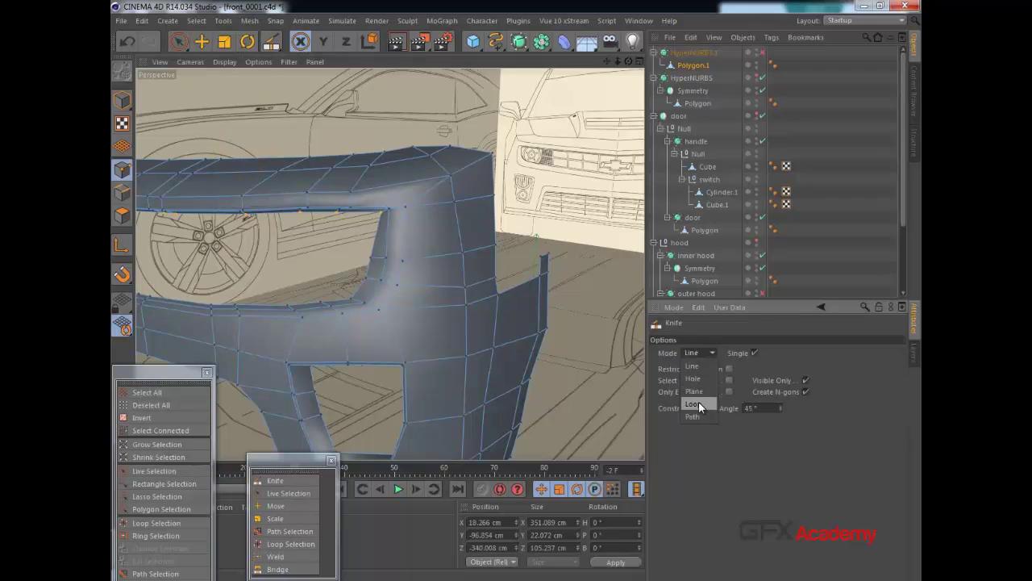
click(698, 401)
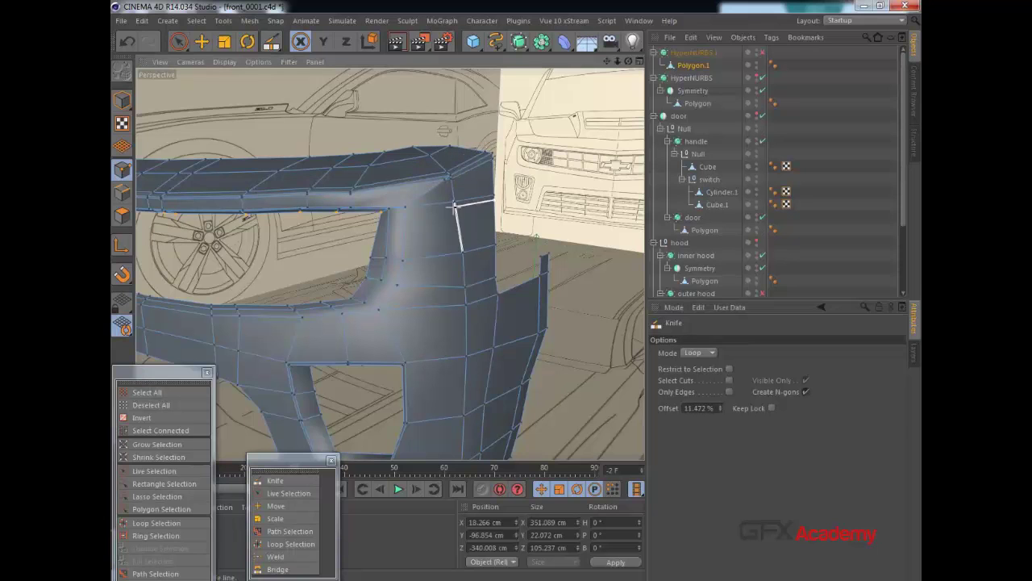
alt+drag(455, 208, 489, 199)
alt+middle_drag(489, 198, 521, 247)
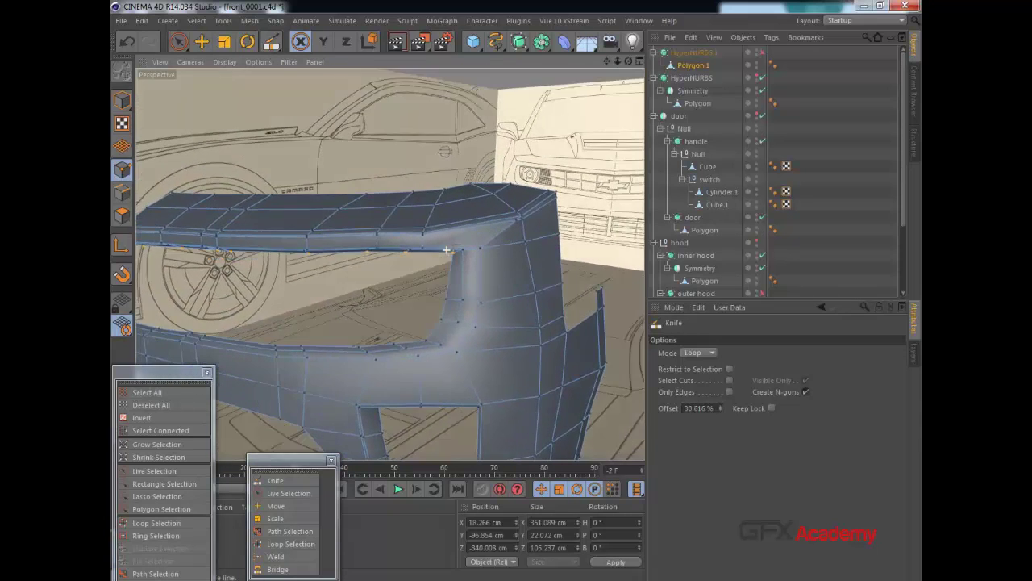
alt+drag(447, 251, 461, 90)
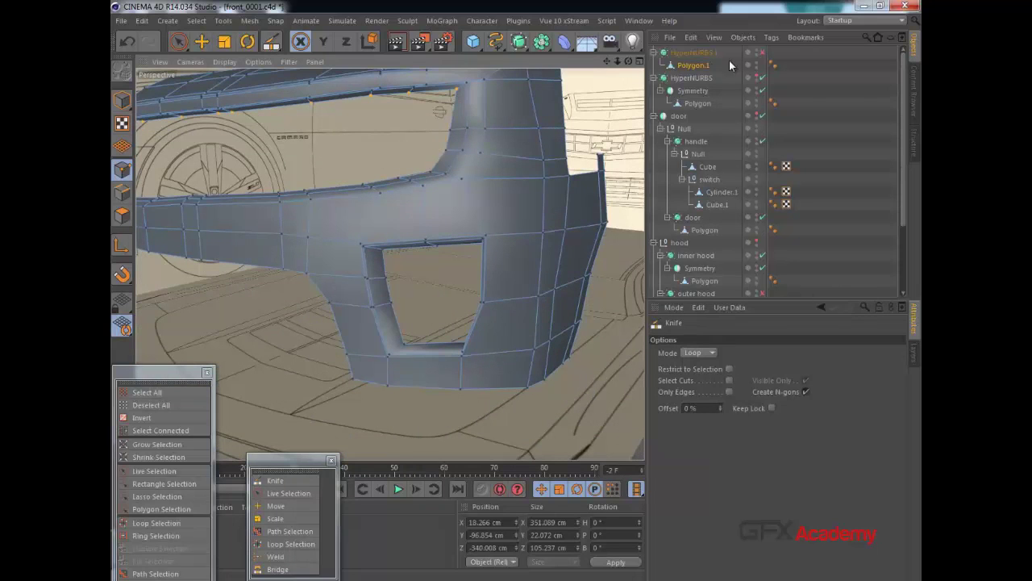
Enable HyperNURBS.1 and inspect the smoothed panel's upper rear corner from the side and above.
click(762, 52)
alt+middle_drag(497, 107, 459, 197)
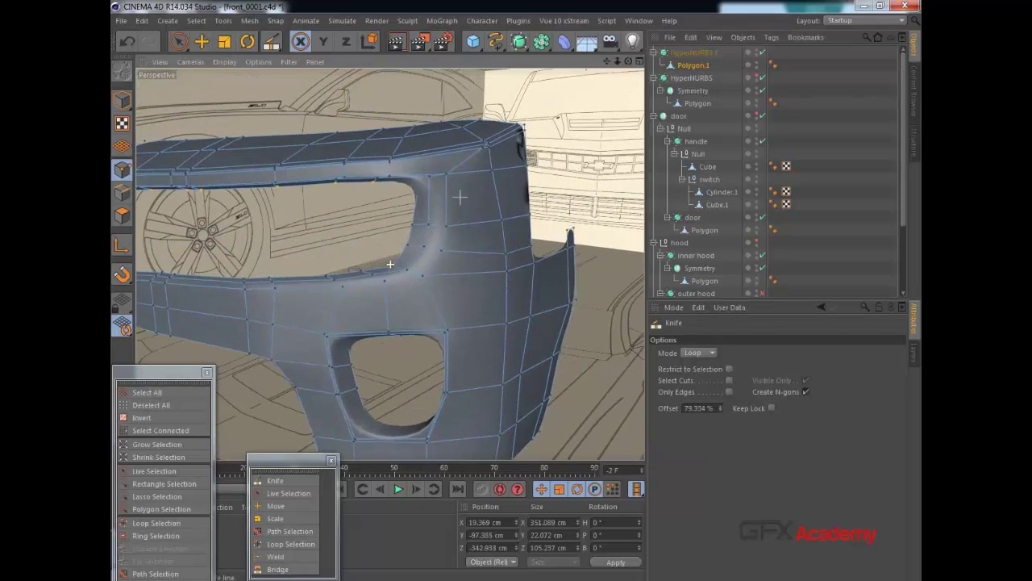
alt+drag(459, 197, 476, 145)
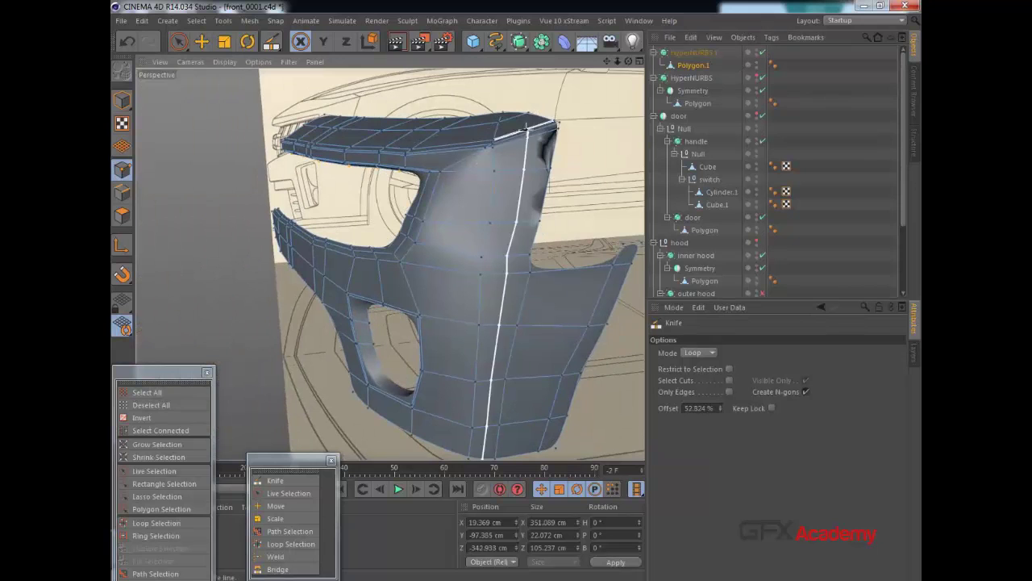
mouse_move(539, 127)
alt+mouse_down()
mouse_move(528, 131)
mouse_move(527, 117)
alt+mouse_up()
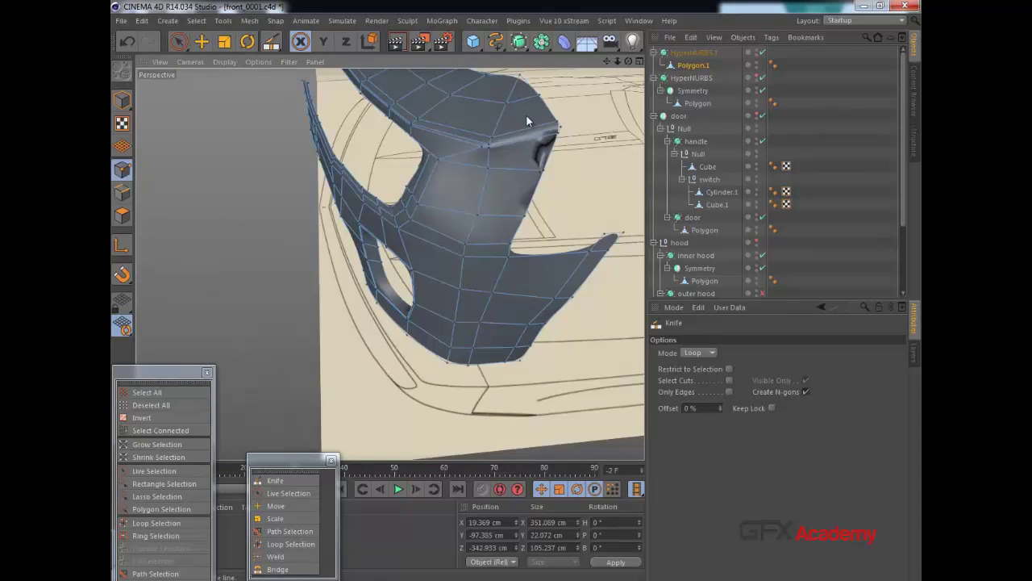
Disable HyperNURBS.1 and set the Knife to Line mode for cutting the unsmoothed panel.
click(762, 52)
alt+middle_drag(517, 123, 489, 163)
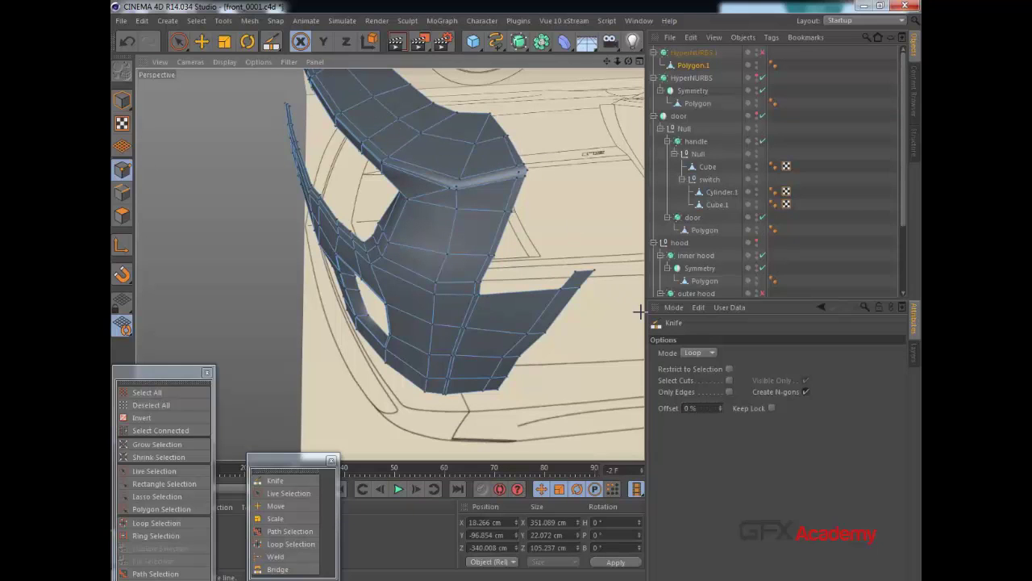
click(698, 352)
click(700, 367)
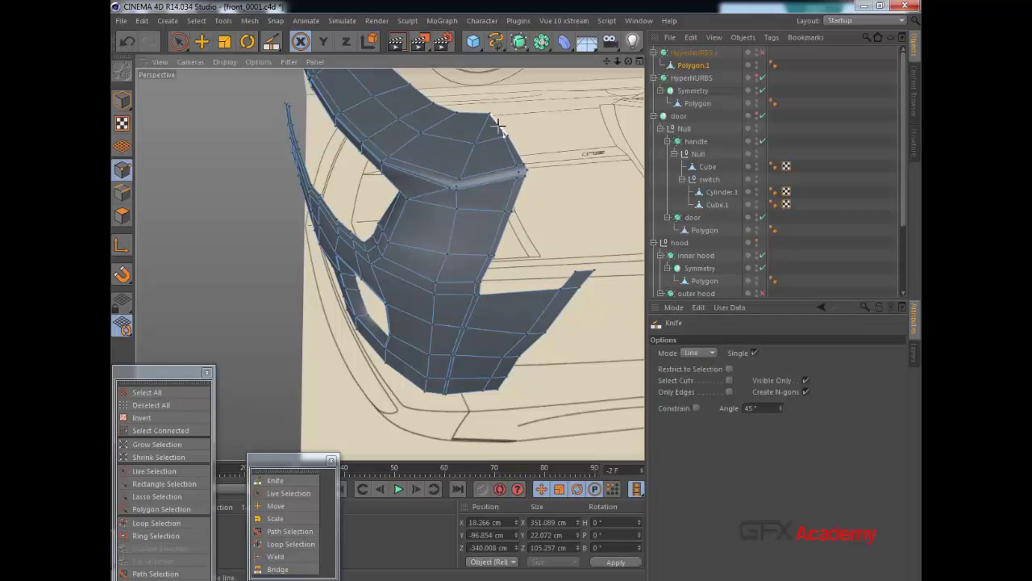
Enable HyperNURBS.1, inspect the smoothed upper corner without the mesh overlay, and reselect the Polygon.1 mesh.
click(762, 52)
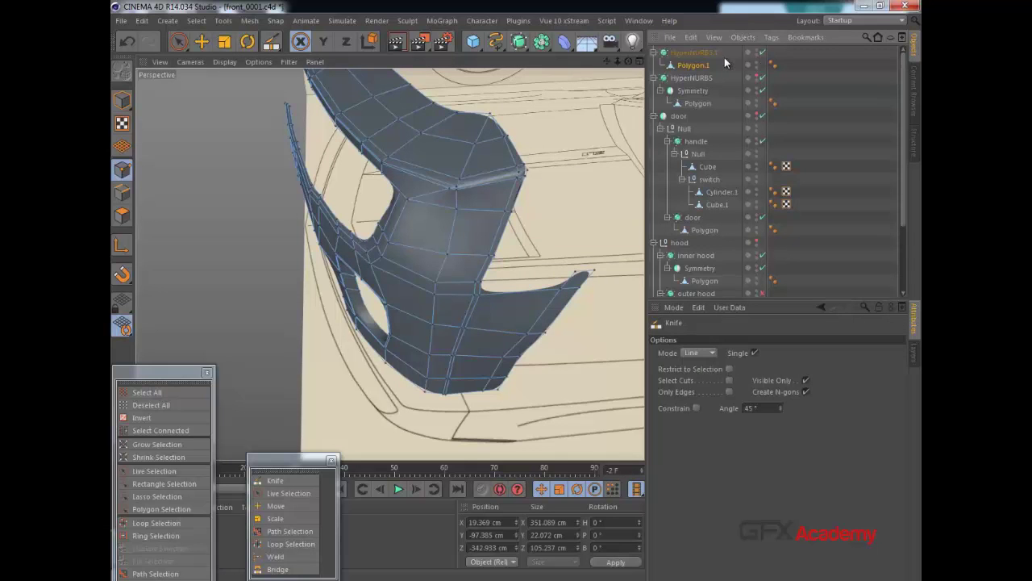
click(692, 52)
alt+drag(485, 154, 486, 152)
click(693, 66)
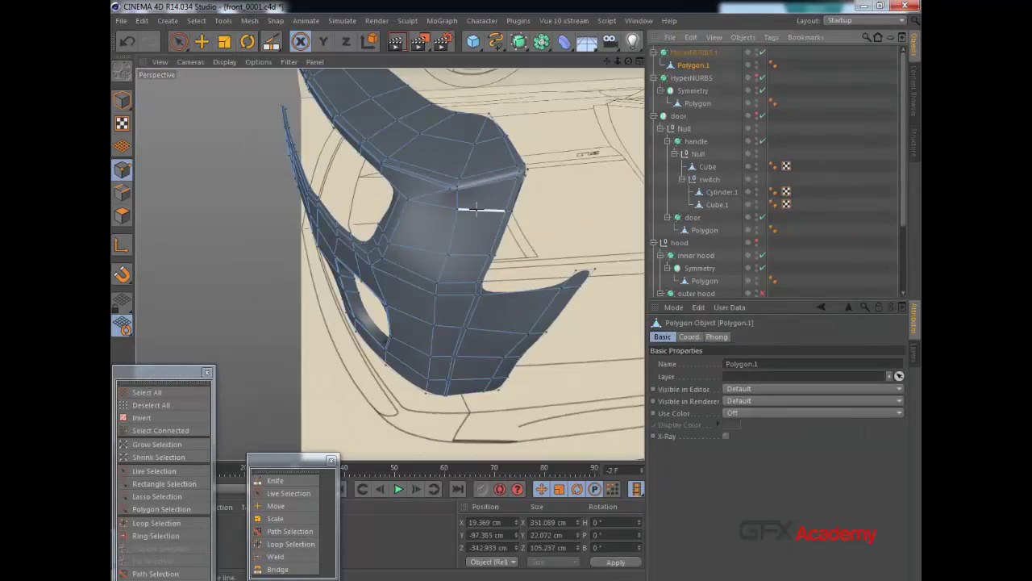
With Live Selection, move the selected point on the panel's upper side face about 2.9 cm along X.
alt+drag(402, 206, 254, 166)
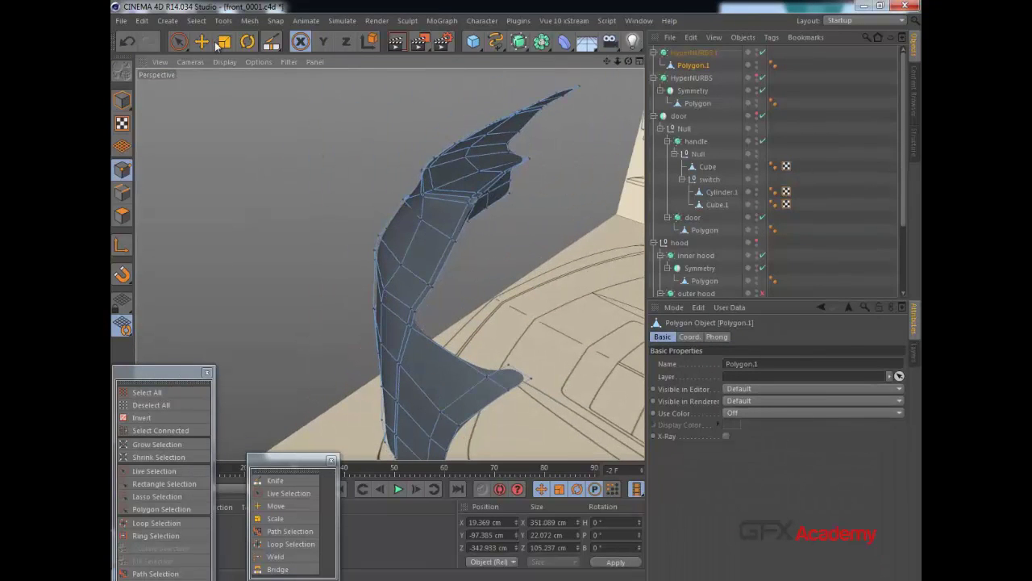
click(179, 43)
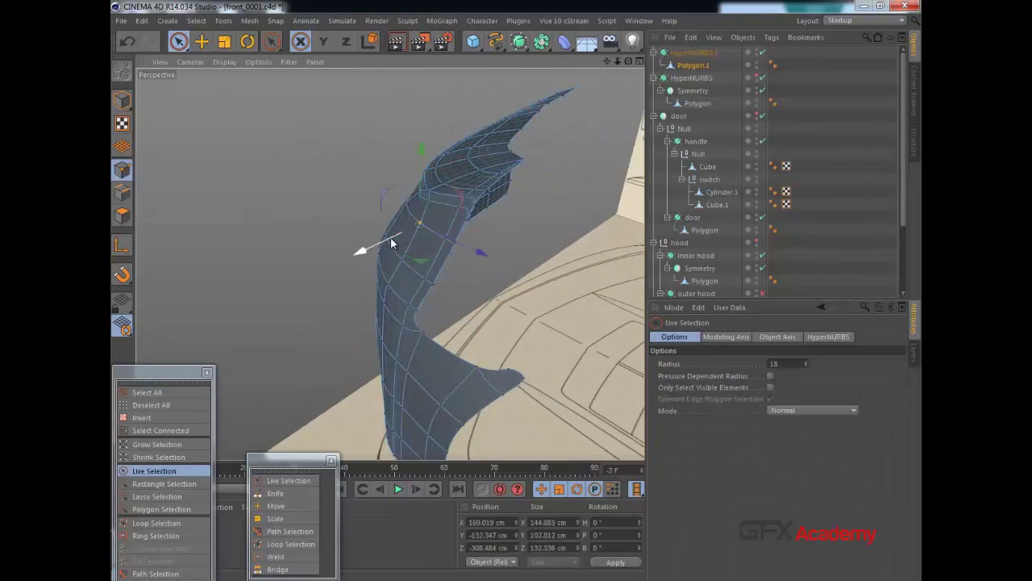
alt+drag(409, 231, 645, 199)
alt+drag(456, 295, 565, 211)
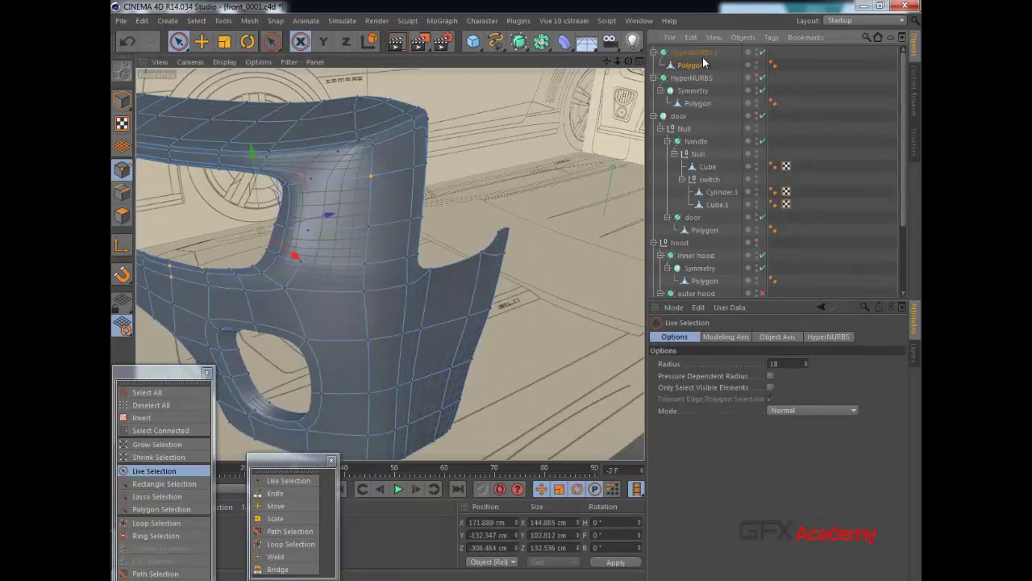
Inspect the smoothed side surface with HyperNURBS.1 selected, and reselect Polygon.1 to compare its mesh.
click(692, 53)
click(691, 66)
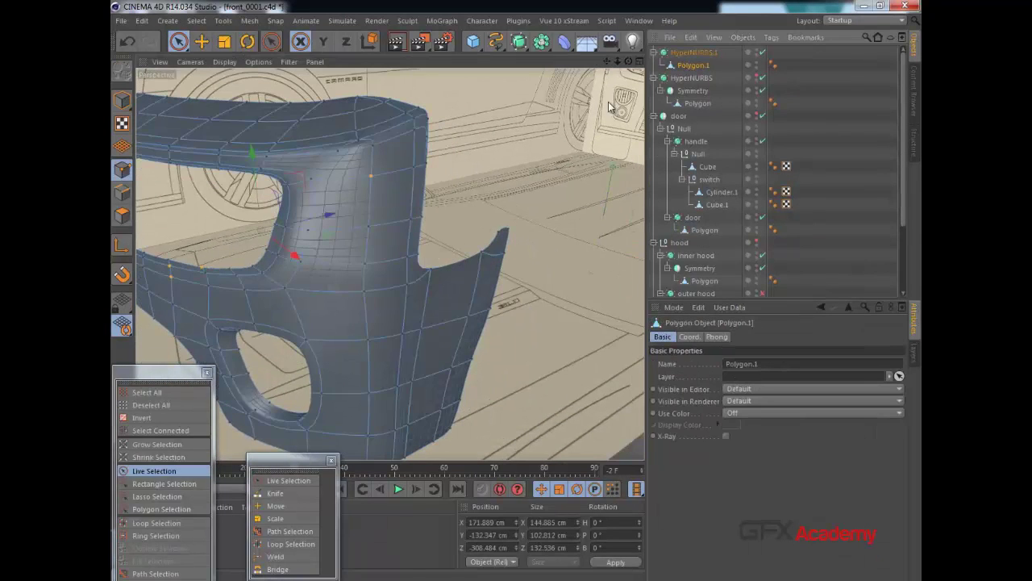
alt+drag(336, 265, 281, 254)
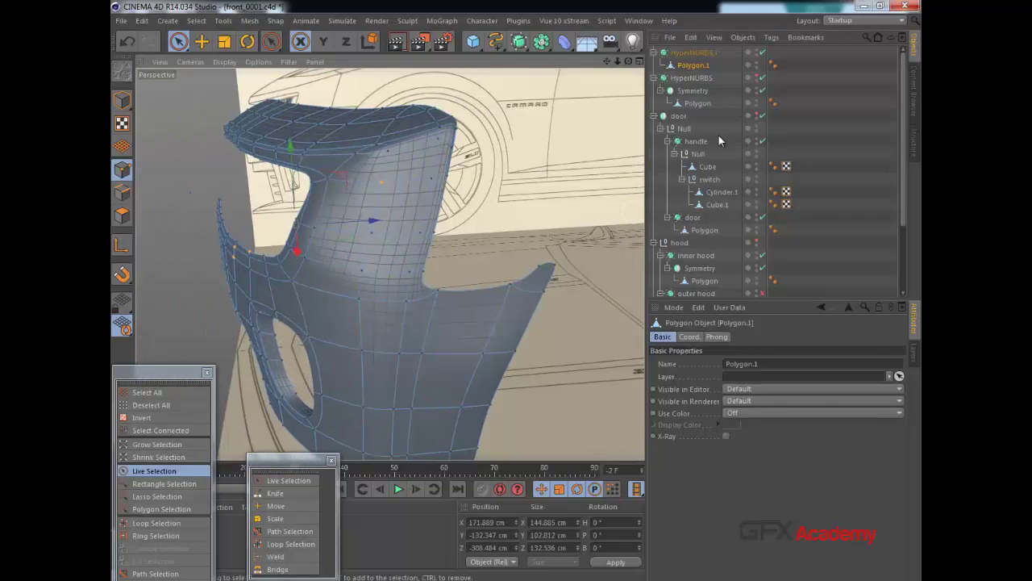
Disable HyperNURBS.1 and cut a straight Knife line across the pointed rear tip of the panel, just below its end.
click(761, 51)
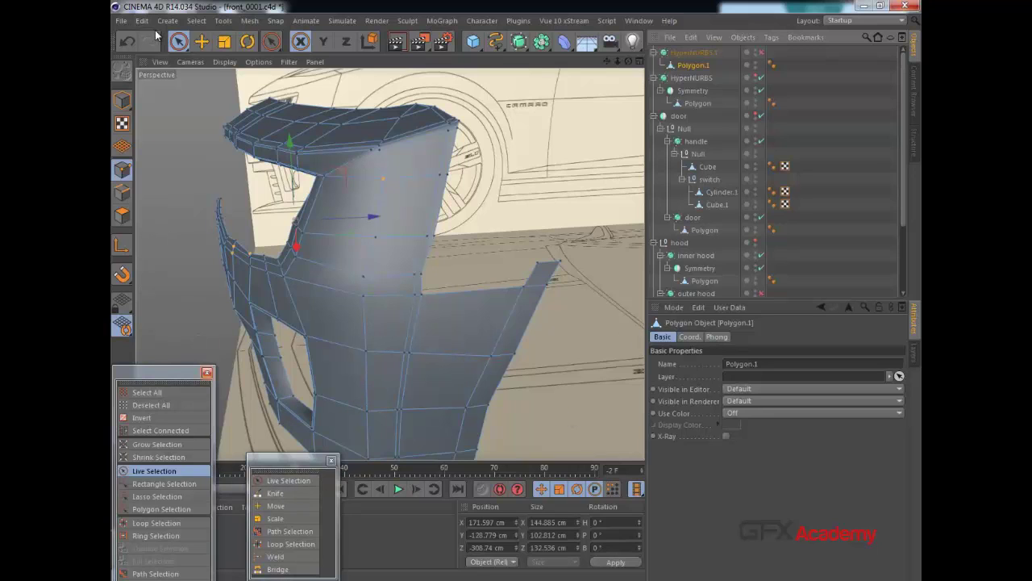
key(k)
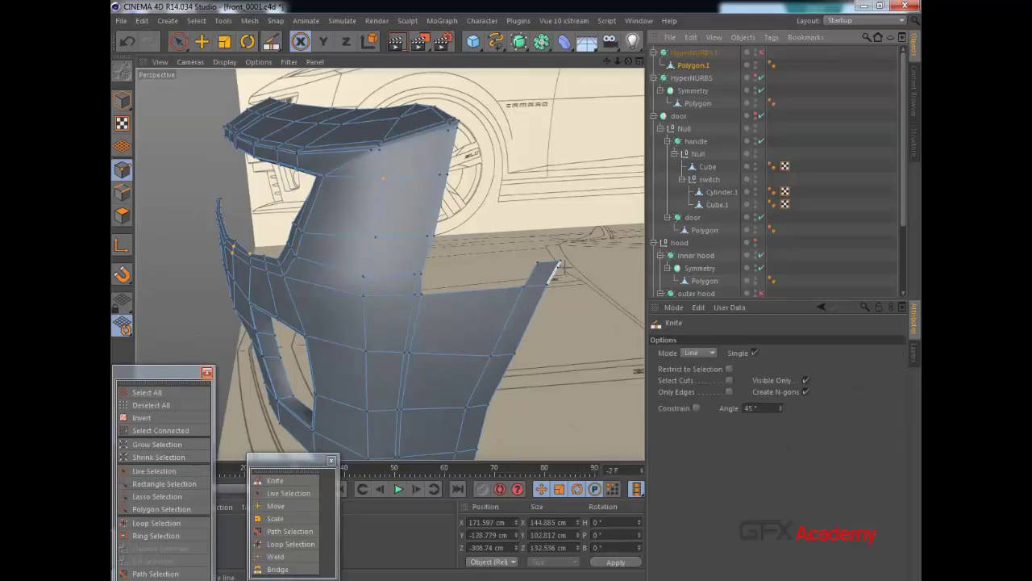
scroll(555, 267, up, 3)
drag(556, 264, 512, 266)
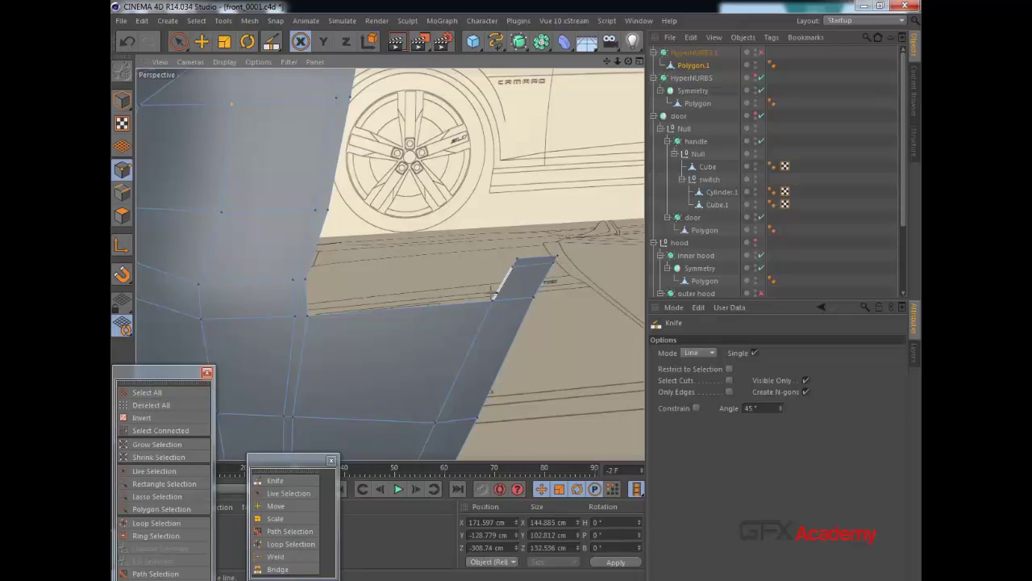
In edge mode, use Live Selection with radius 7 to select the edges radiating outward around the lower lamp opening.
scroll(383, 306, down, 3)
alt+middle_drag(311, 359, 389, 263)
alt+right_drag(441, 267, 403, 293)
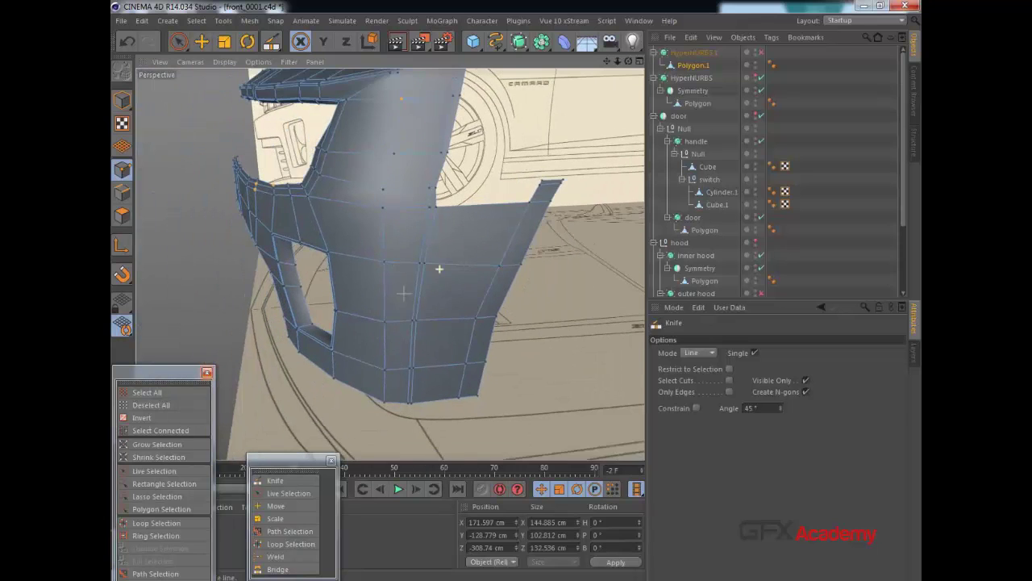
alt+drag(397, 282, 172, 393)
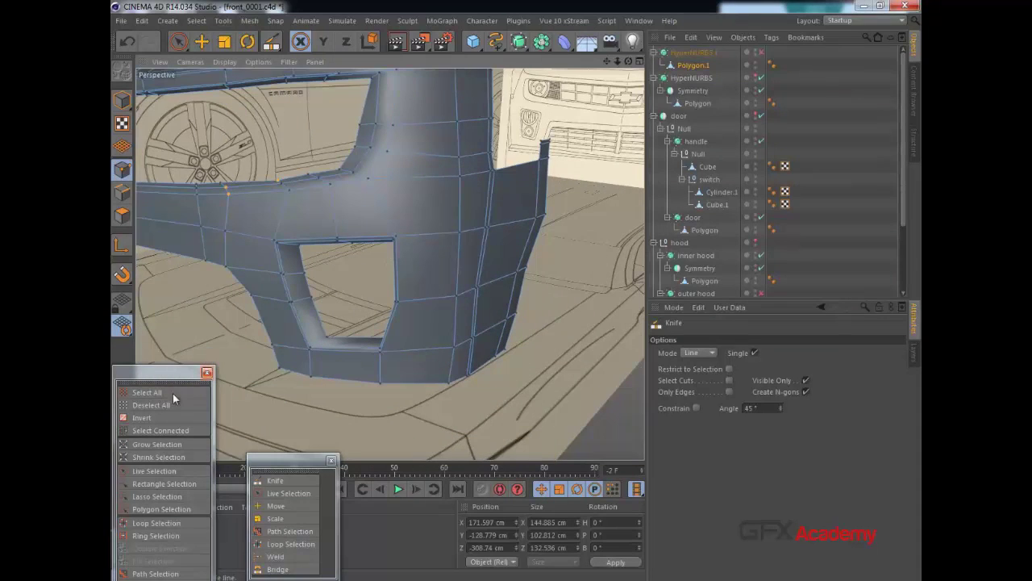
click(177, 41)
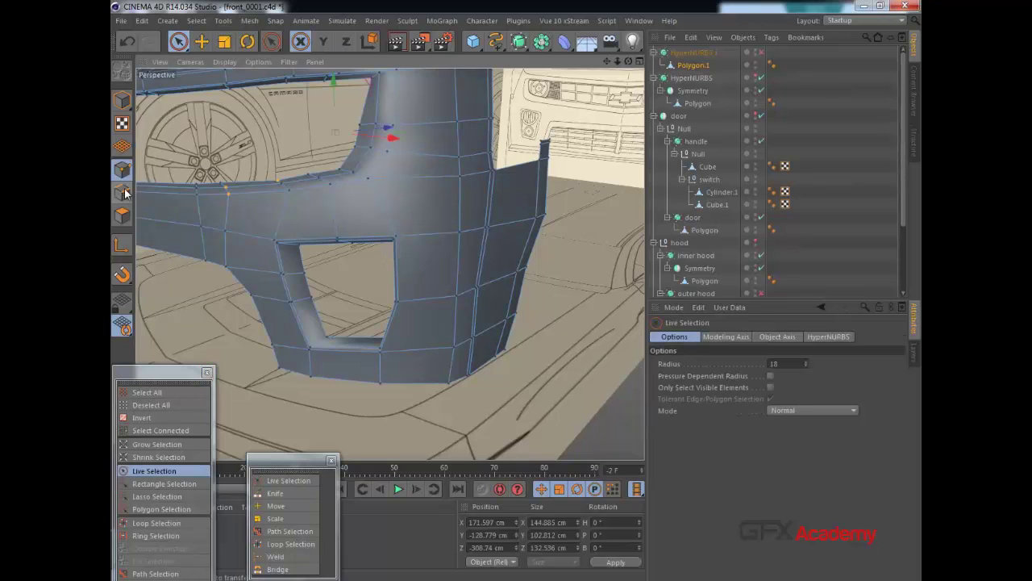
drag(425, 261, 403, 362)
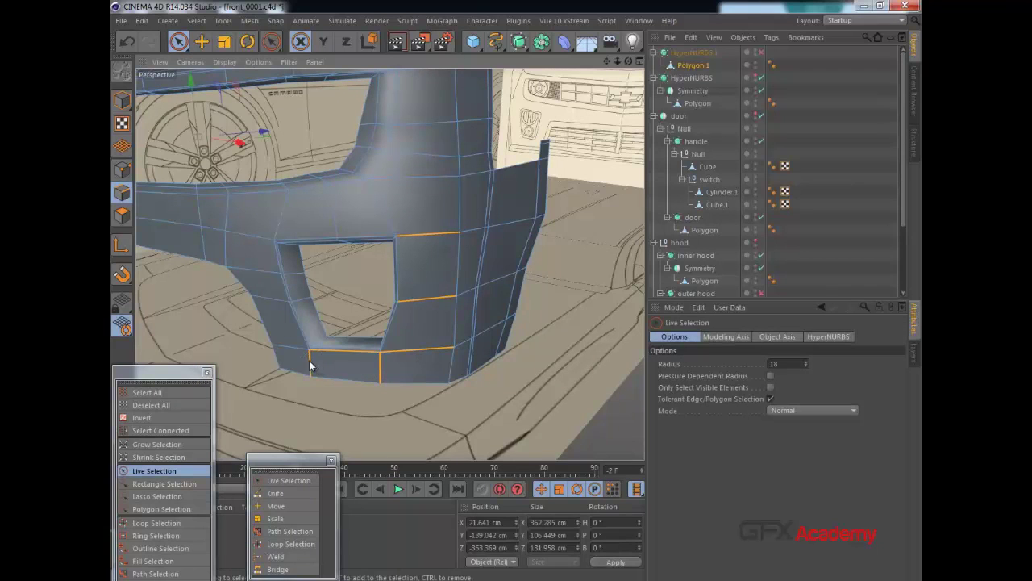
key(ctrl+z)
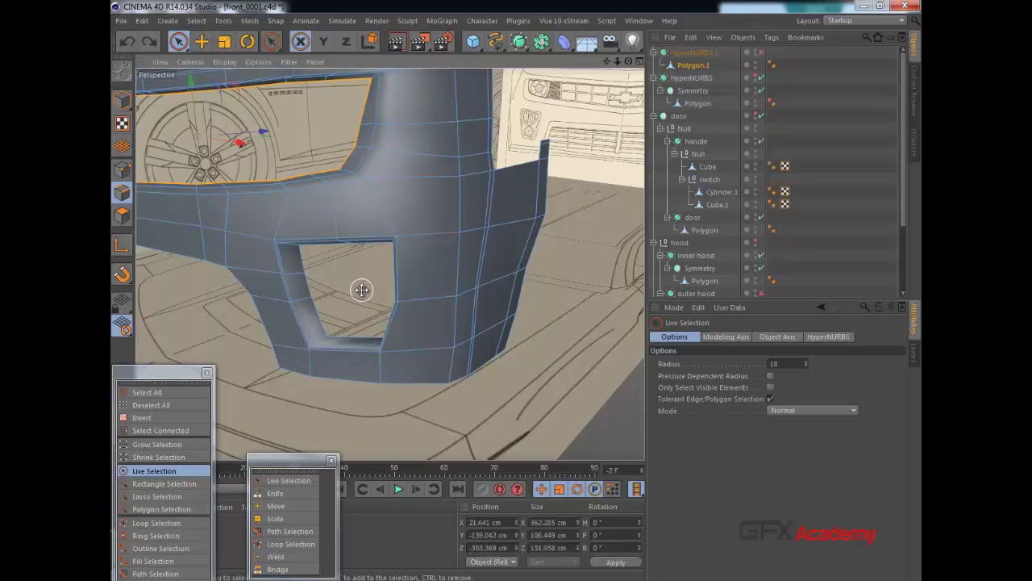
drag(421, 234, 413, 309)
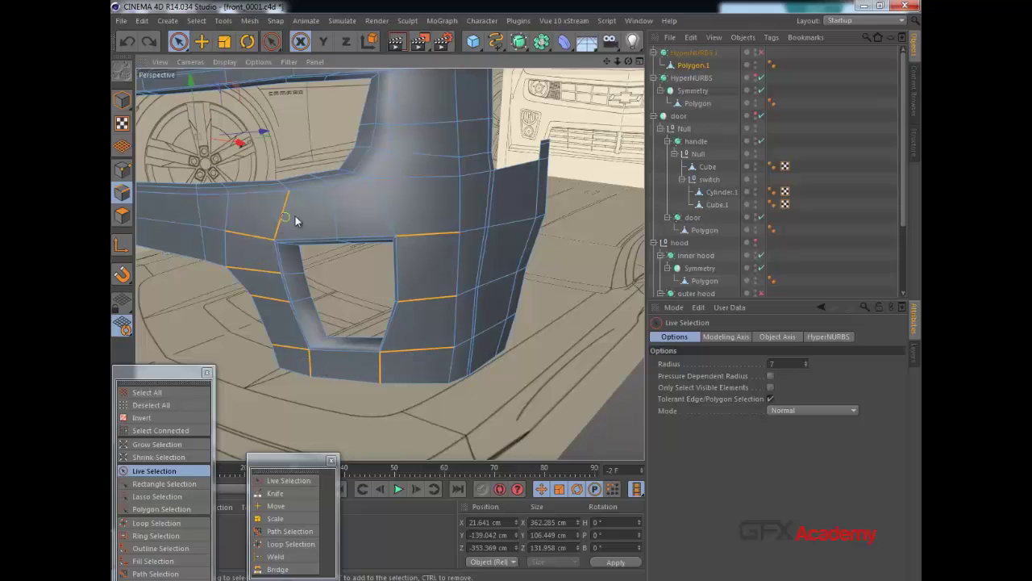
drag(420, 216, 418, 218)
Set the Knife to Path mode and cut around the lower lamp opening through the selected edges at about 85.6% offset.
key(k)
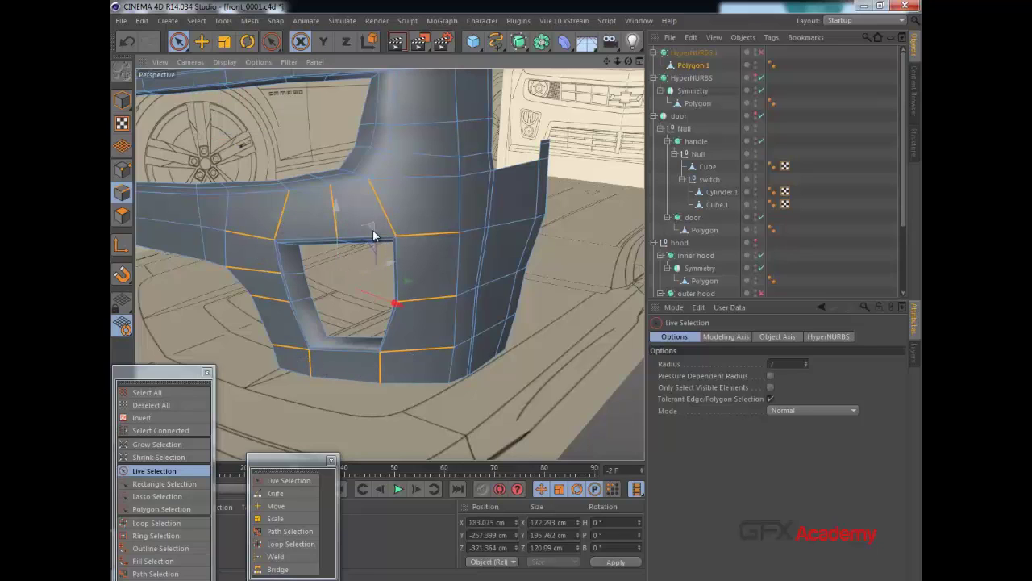
click(702, 353)
click(703, 415)
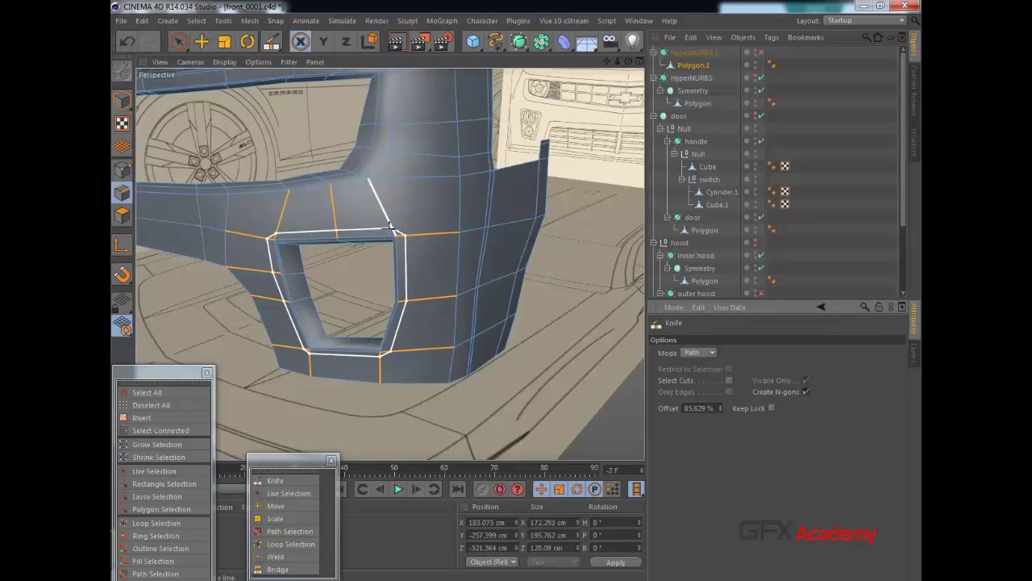
click(389, 228)
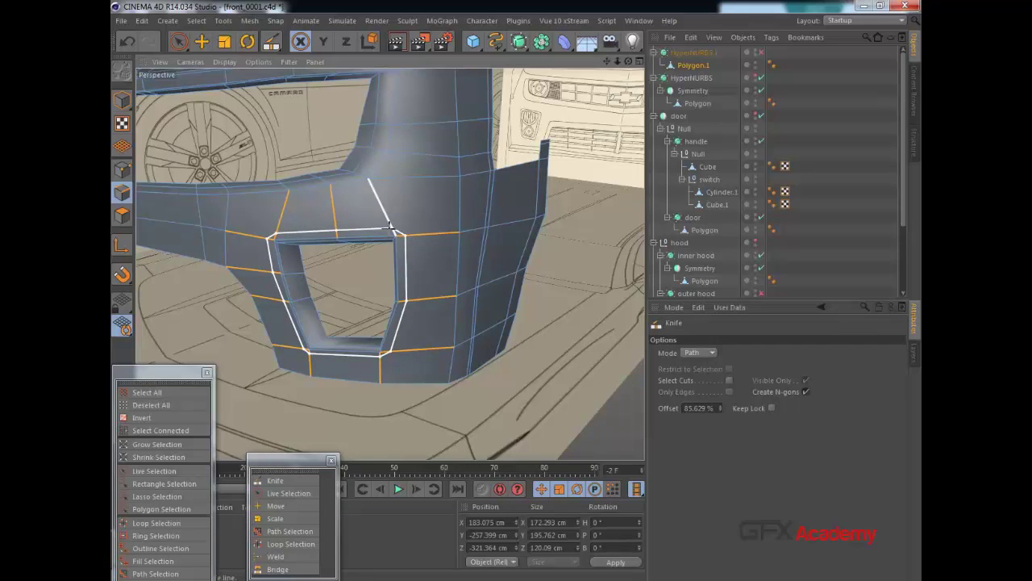
Enable HyperNURBS.1 and inspect the smoothed lower lamp opening with and without the Polygon.1 points shown.
click(759, 52)
click(711, 52)
alt+drag(396, 206, 361, 203)
click(692, 66)
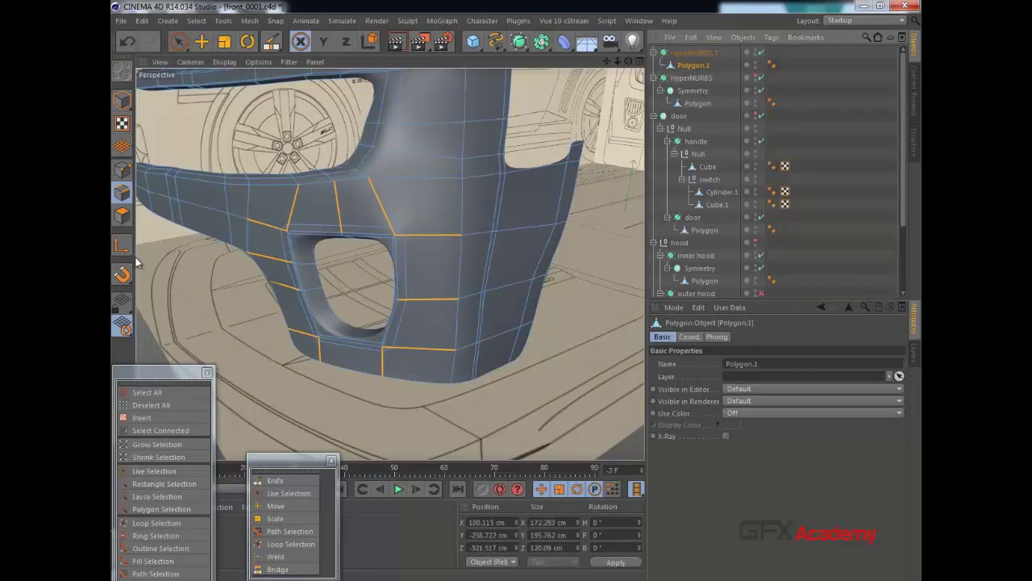
click(126, 175)
alt+drag(395, 200, 469, 161)
alt+drag(279, 238, 474, 177)
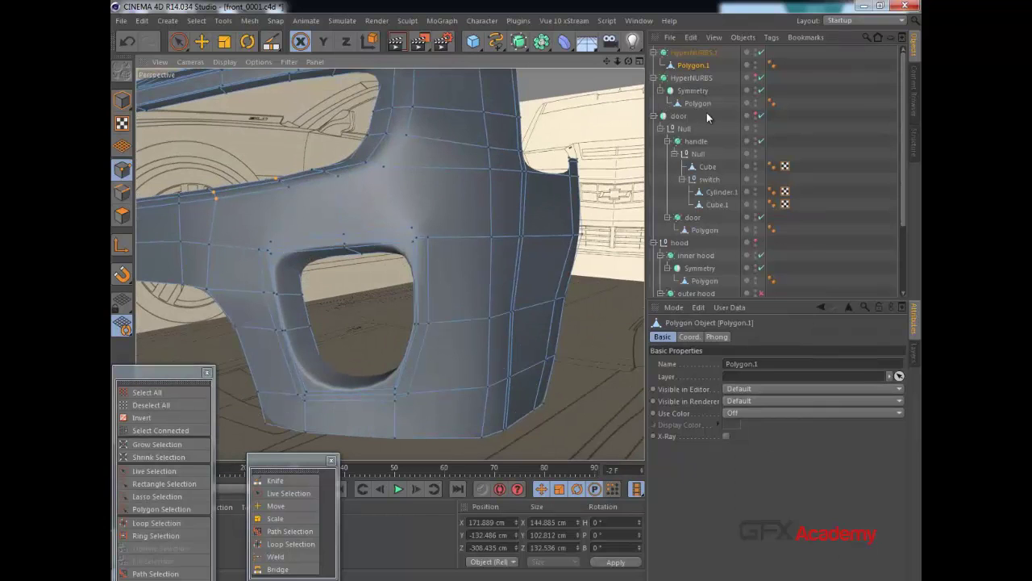
alt+drag(327, 328, 321, 324)
alt+middle_drag(343, 270, 390, 263)
alt+right_drag(368, 236, 146, 254)
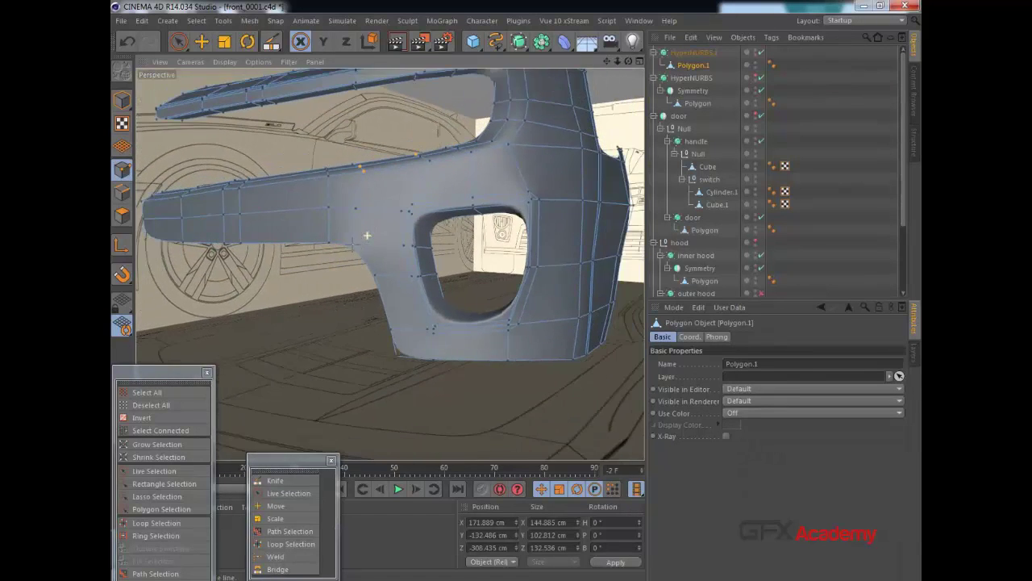
Disable HyperNURBS.1, select the short edges crossing the panel's lower border, and make a Path-mode Knife cut through them.
click(122, 192)
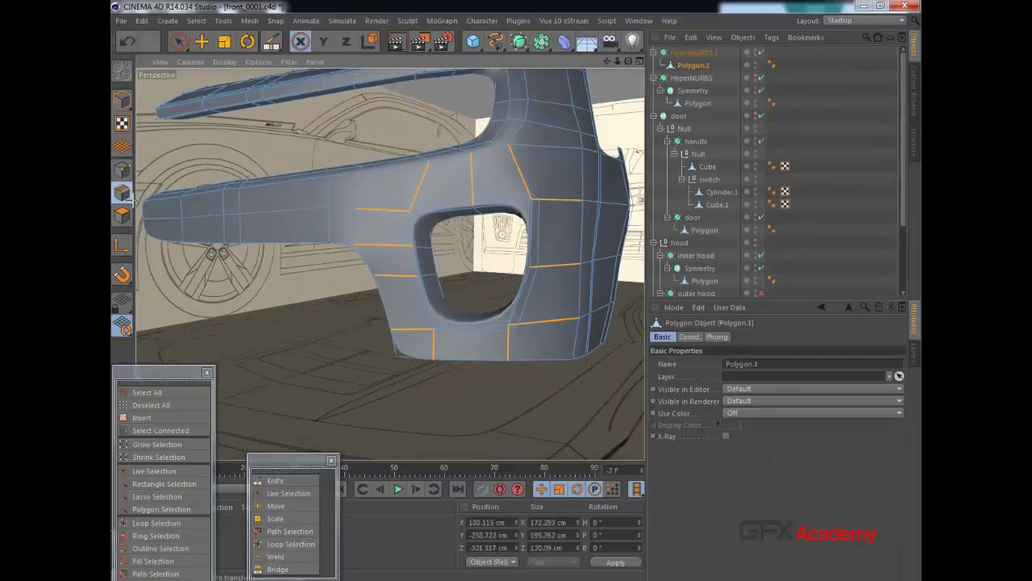
click(761, 52)
alt+middle_drag(392, 260, 406, 267)
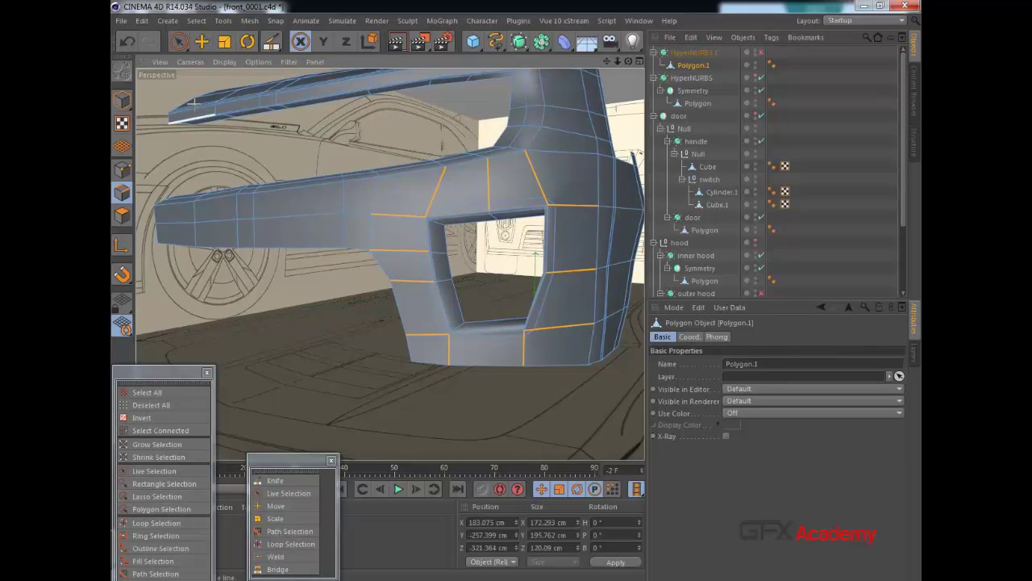
click(180, 43)
click(156, 237)
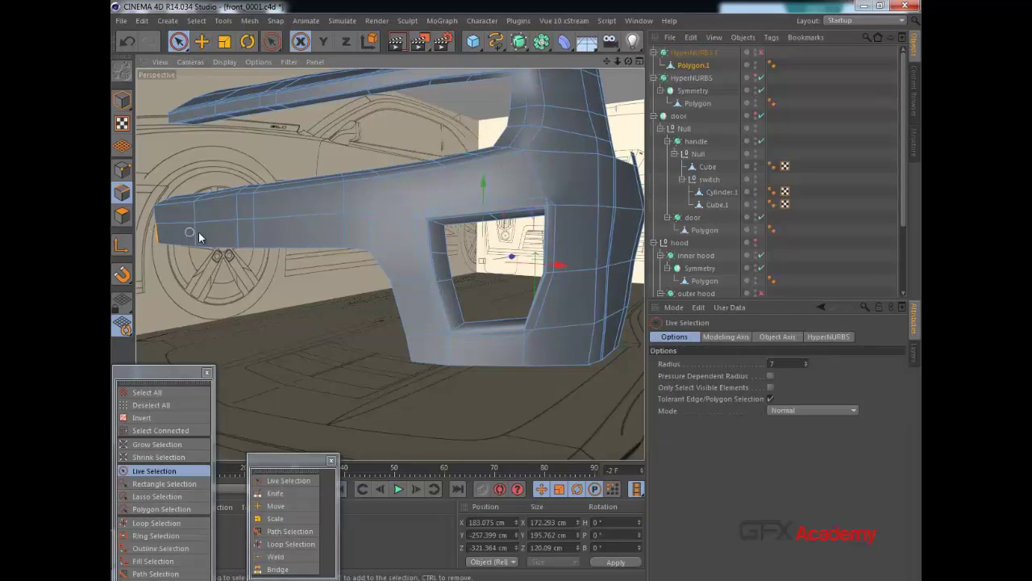
shift+click(427, 361)
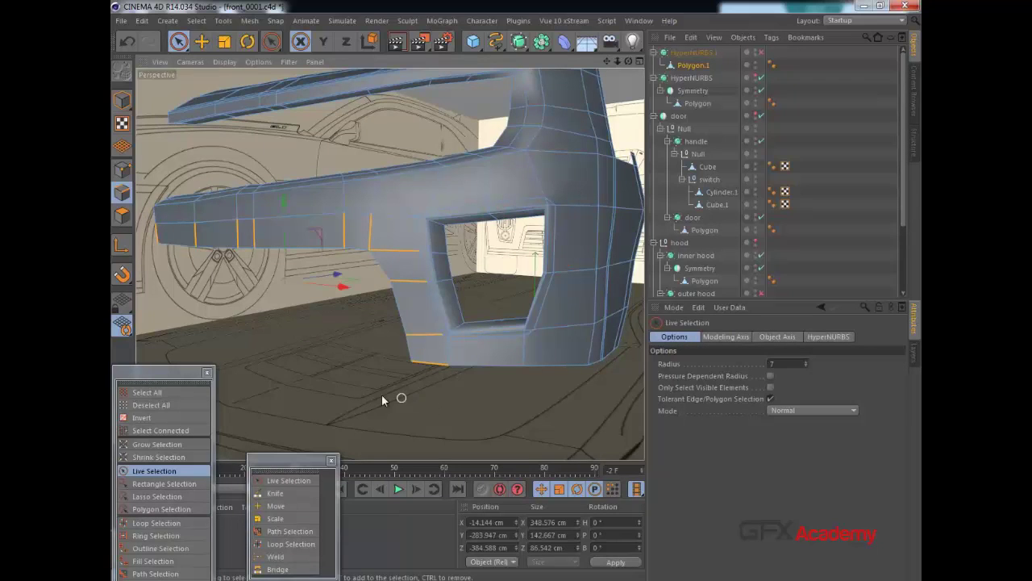
key(k)
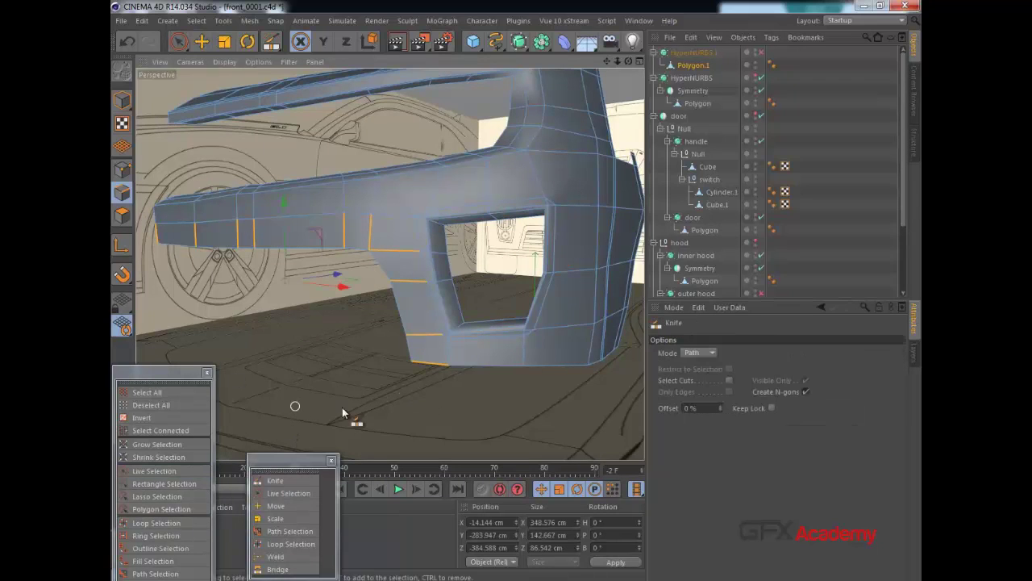
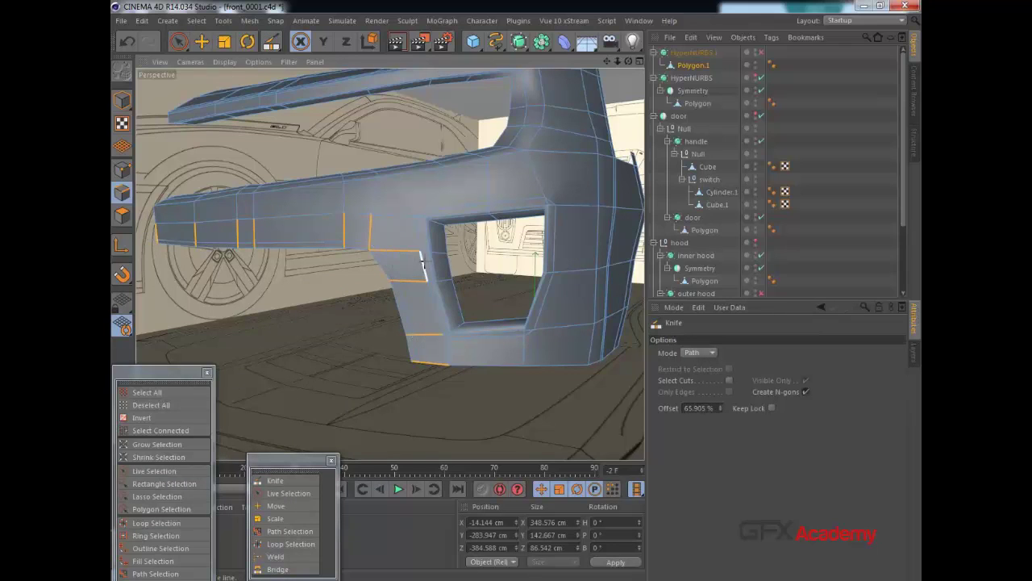
Enable HyperNURBS.1, inspect the panel's smoothed lower border, and reselect the Polygon.1 mesh.
alt+middle_drag(423, 265, 391, 266)
click(760, 52)
click(696, 52)
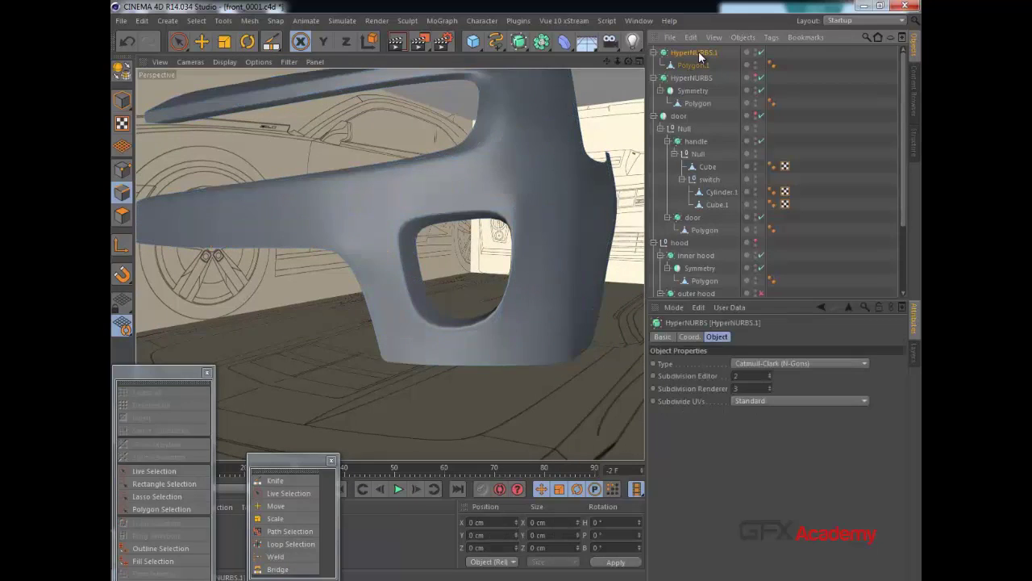
mouse_move(407, 220)
alt+mouse_down()
mouse_move(485, 239)
mouse_move(429, 233)
mouse_move(412, 219)
alt+mouse_up()
click(688, 65)
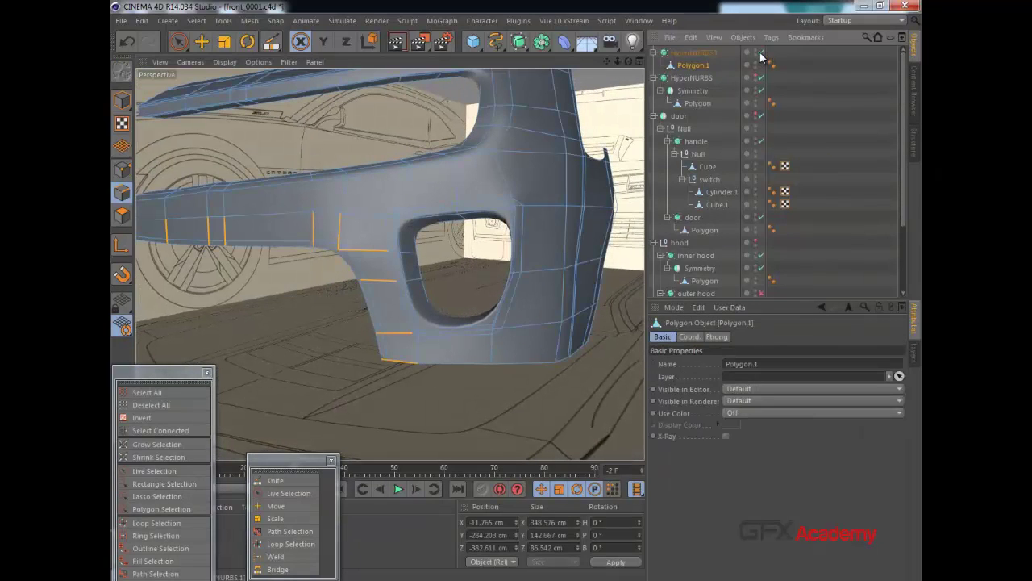
Disable HyperNURBS.1 and make a Loop-mode Knife cut along the panel's lower border at about 86.9% offset.
click(761, 53)
click(122, 170)
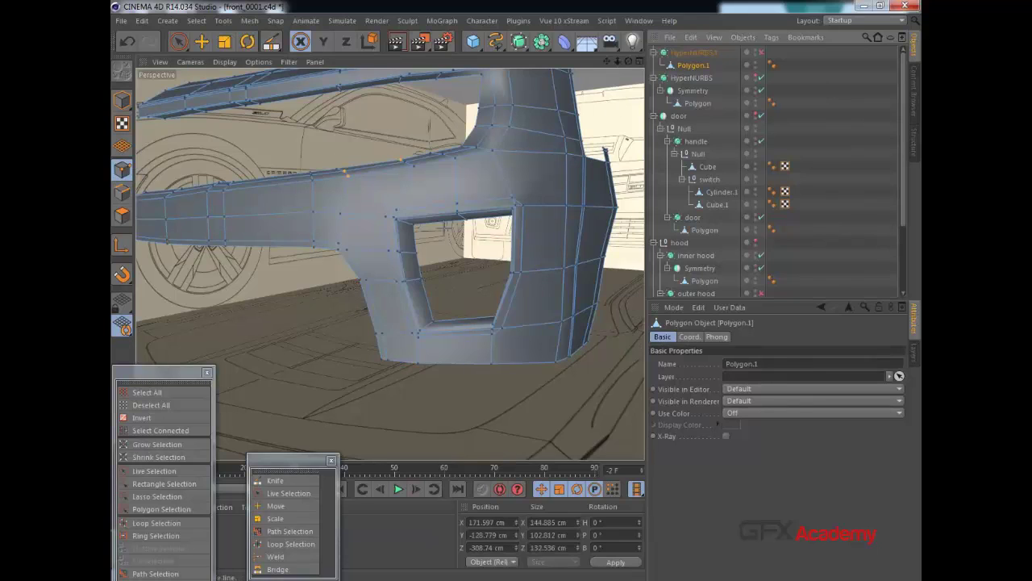
mouse_move(477, 191)
alt+mouse_down()
mouse_move(509, 197)
mouse_move(346, 197)
mouse_move(406, 196)
mouse_move(454, 155)
mouse_move(420, 172)
alt+mouse_up()
alt+middle_drag(419, 171, 385, 209)
alt+drag(406, 203, 390, 260)
alt+middle_drag(390, 263, 402, 179)
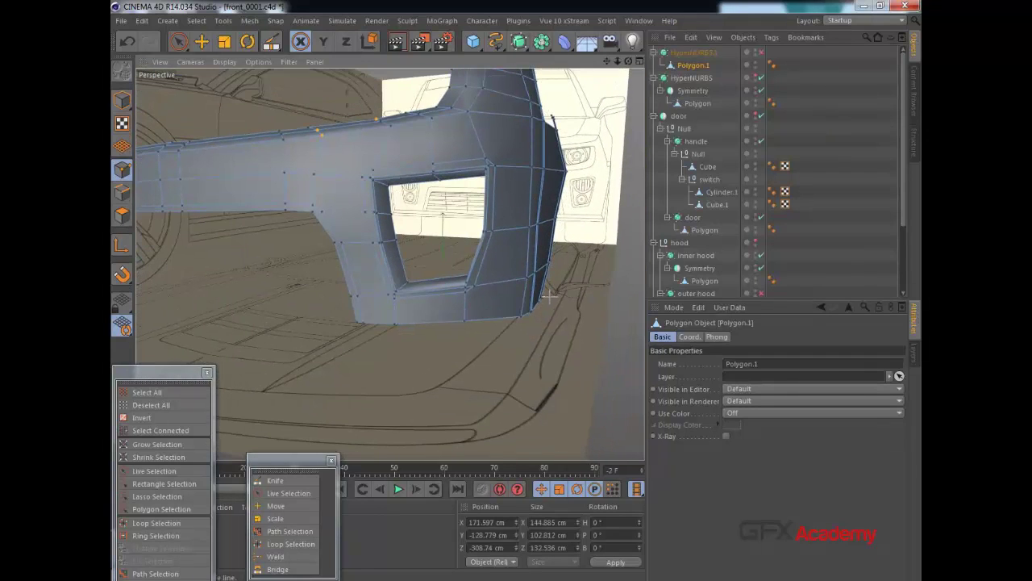
alt+drag(505, 304, 477, 308)
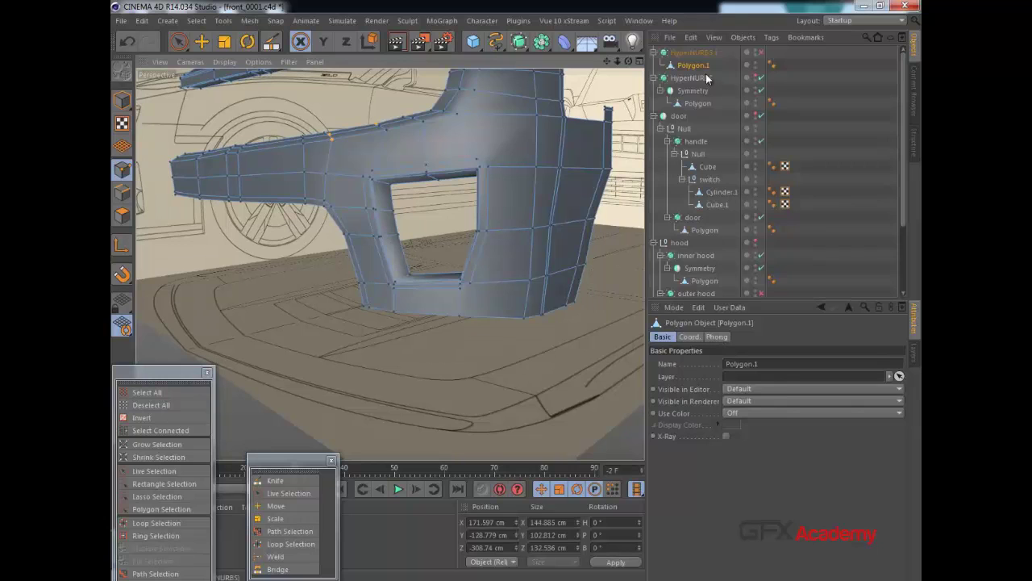
key(k)
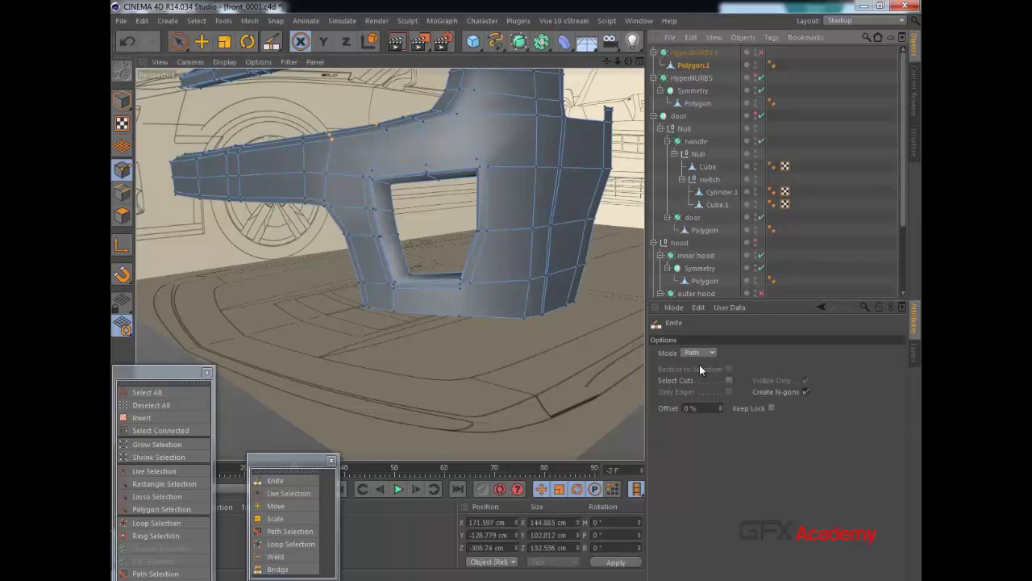
click(698, 352)
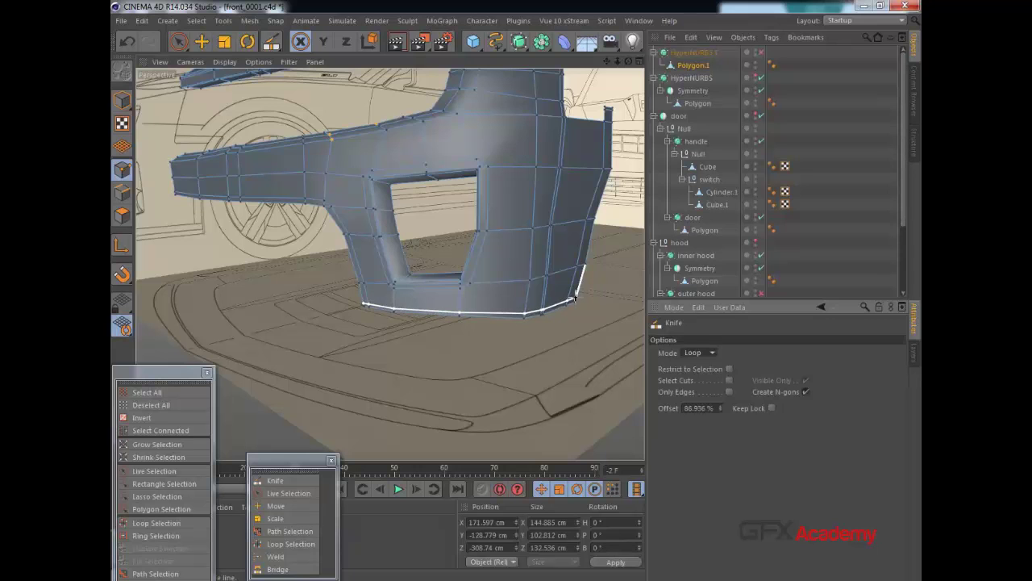
click(575, 299)
Enable HyperNURBS.1, inspect the smoothed panel around its lower border, and reselect the Polygon.1 mesh.
alt+drag(585, 160, 596, 140)
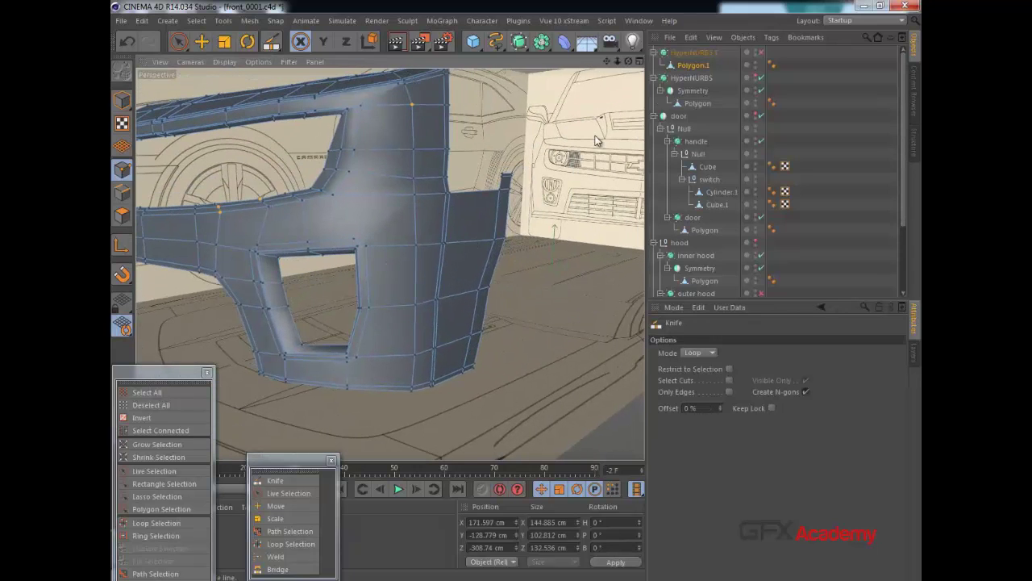
click(760, 52)
click(700, 53)
alt+drag(447, 210, 383, 193)
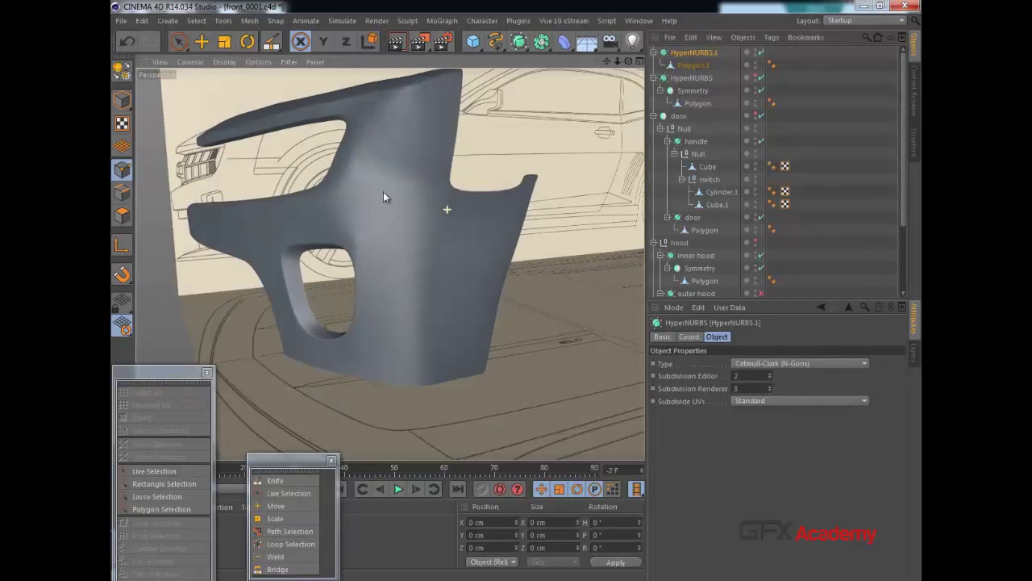
alt+middle_drag(383, 193, 384, 221)
click(693, 66)
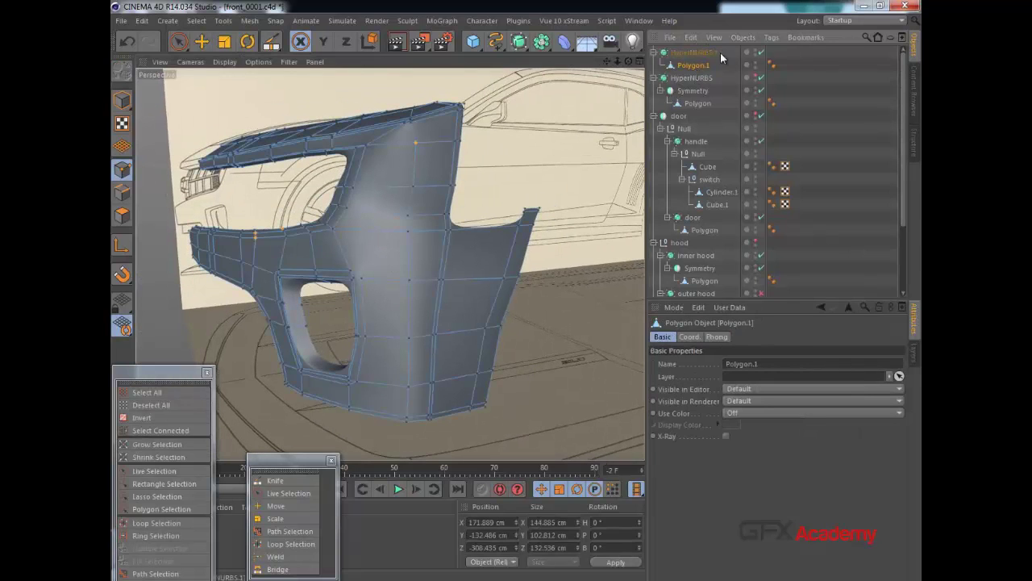
Disable HyperNURBS.1 and path-select the inner rim edges along the lower bar and up the side of the upper opening.
click(763, 52)
alt+drag(411, 160, 558, 220)
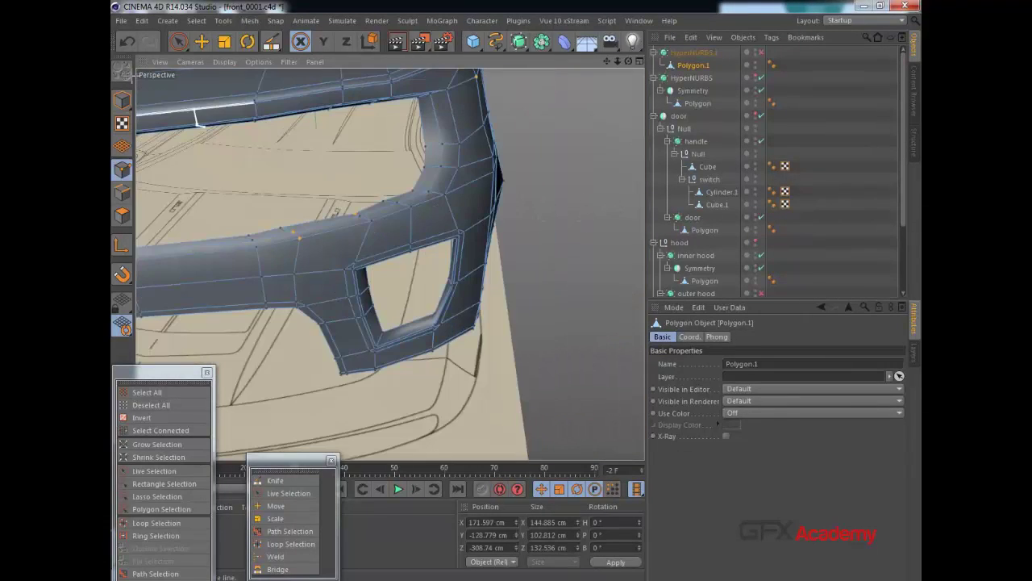
click(122, 193)
alt+drag(380, 179, 419, 161)
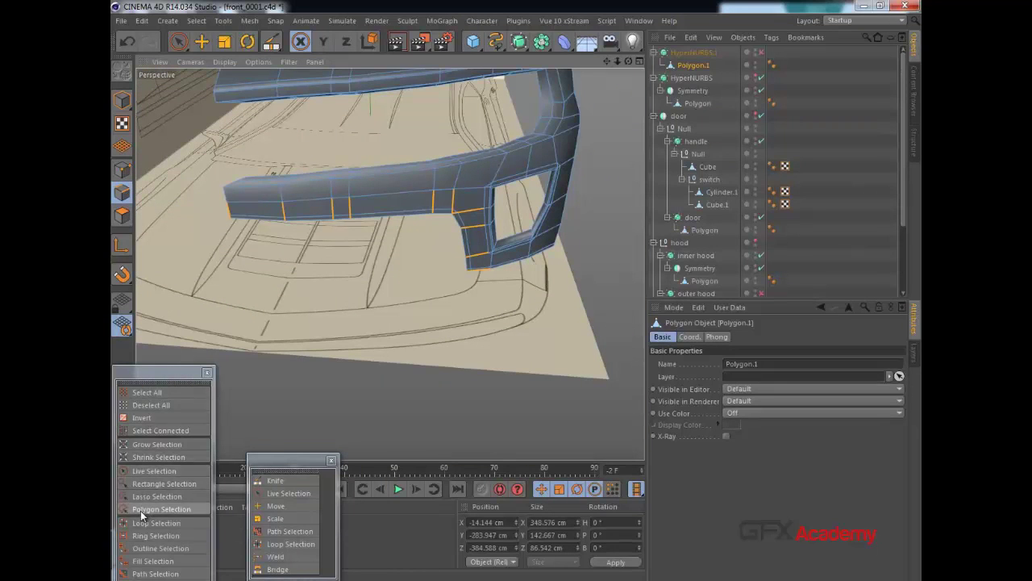
click(156, 573)
drag(247, 176, 447, 151)
mouse_move(525, 138)
mouse_down()
mouse_move(543, 109)
mouse_move(535, 81)
mouse_up()
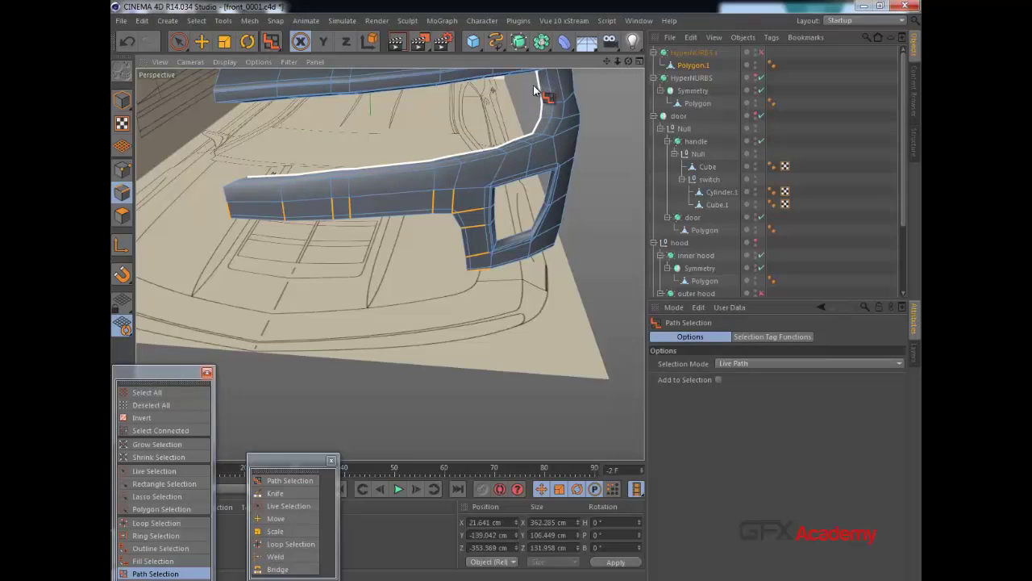
Move the selected inner rim edges of the upper opening up and back, deeper behind the panel's front face.
alt+drag(462, 120, 511, 129)
alt+drag(542, 164, 457, 171)
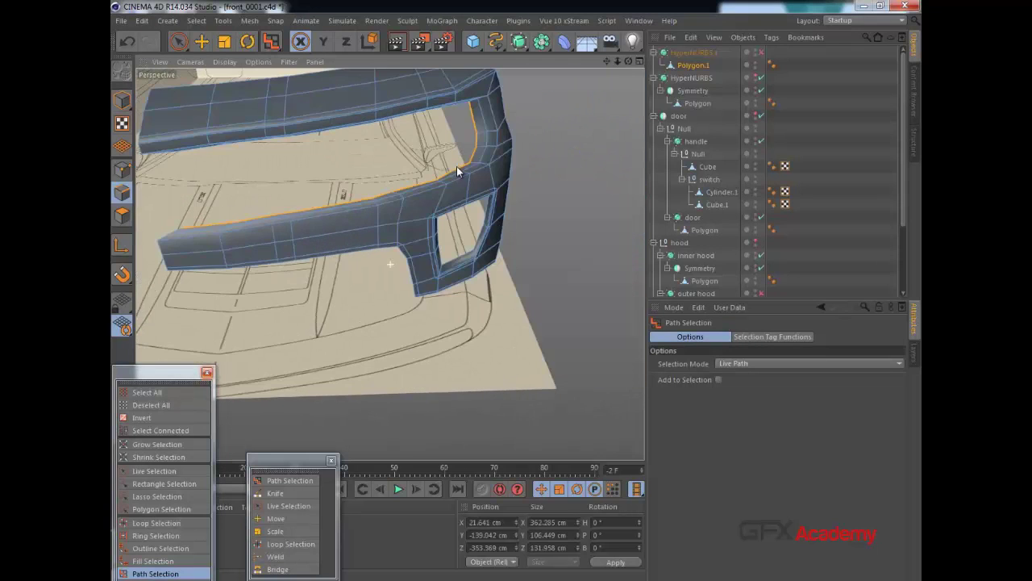
click(202, 42)
alt+drag(333, 152, 198, 170)
alt+drag(220, 204, 379, 166)
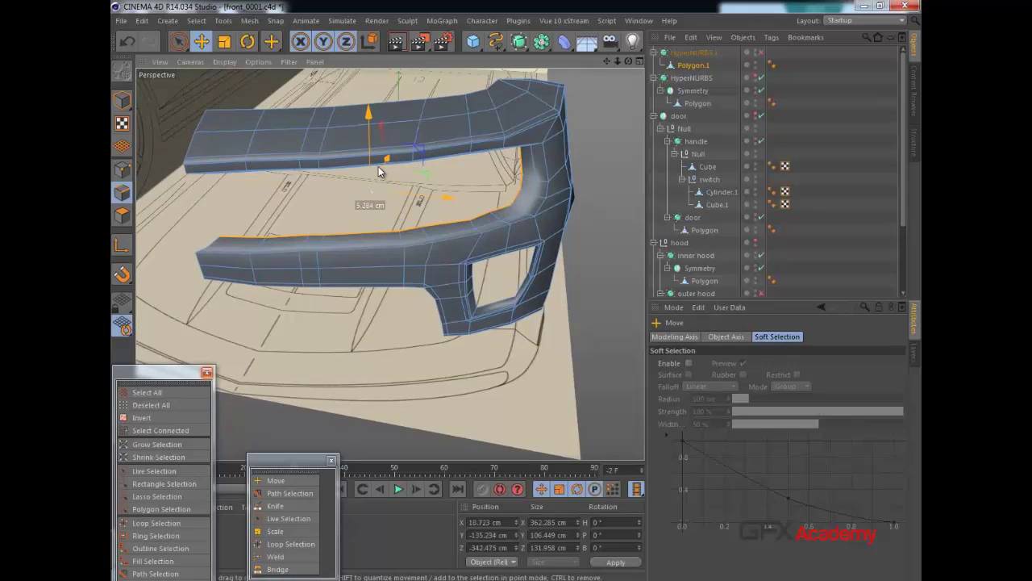
alt+drag(433, 133, 517, 292)
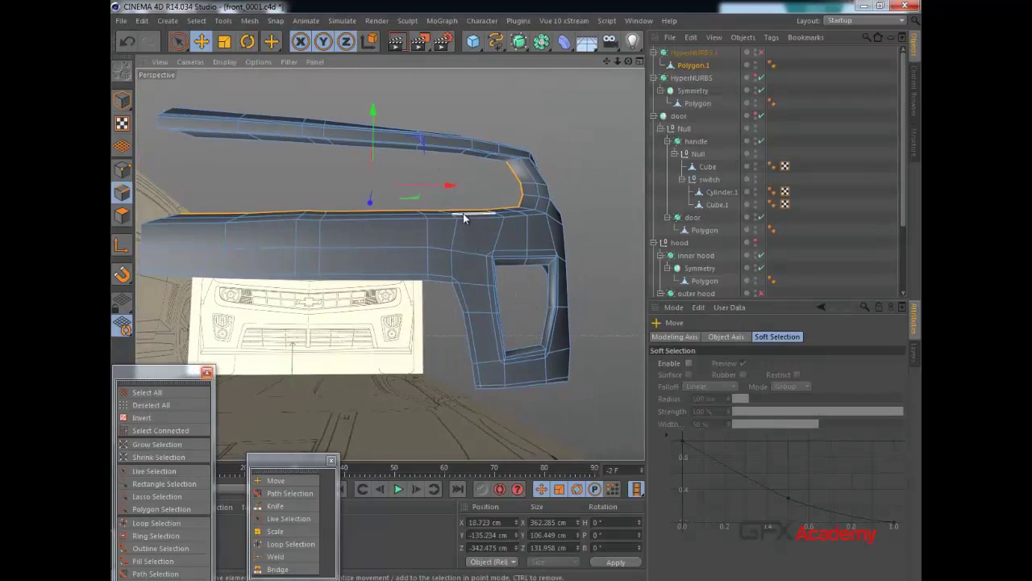
alt+drag(463, 213, 461, 251)
alt+middle_drag(311, 251, 389, 263)
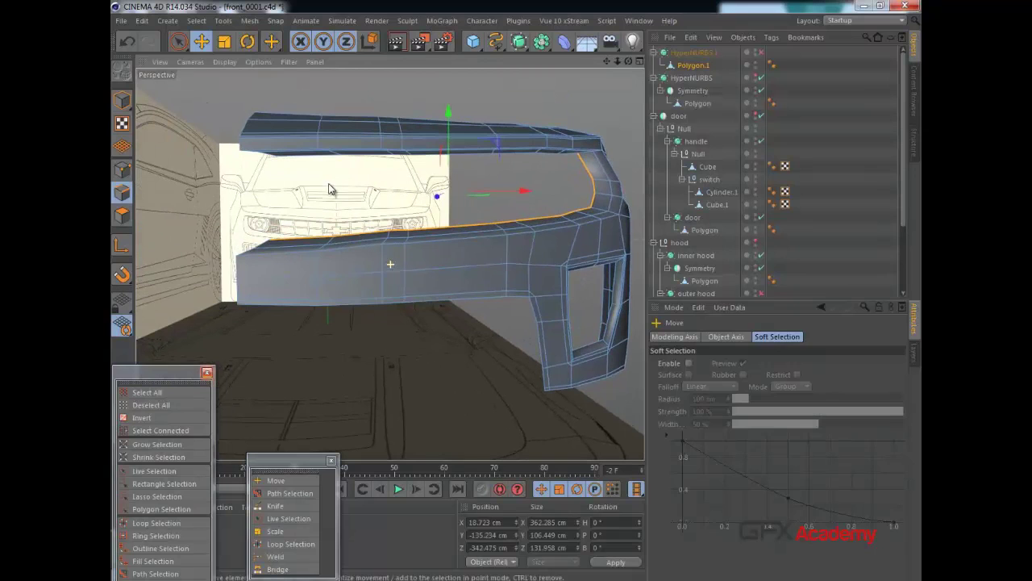
Select the points at the lower bar's open end on Polygon.1 and set their X size to 0.
click(696, 65)
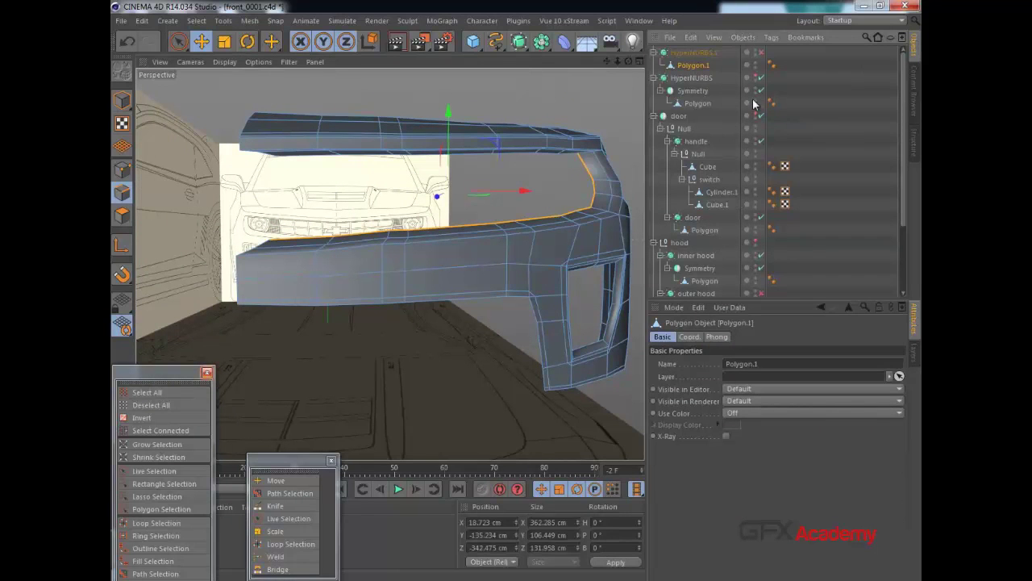
click(122, 170)
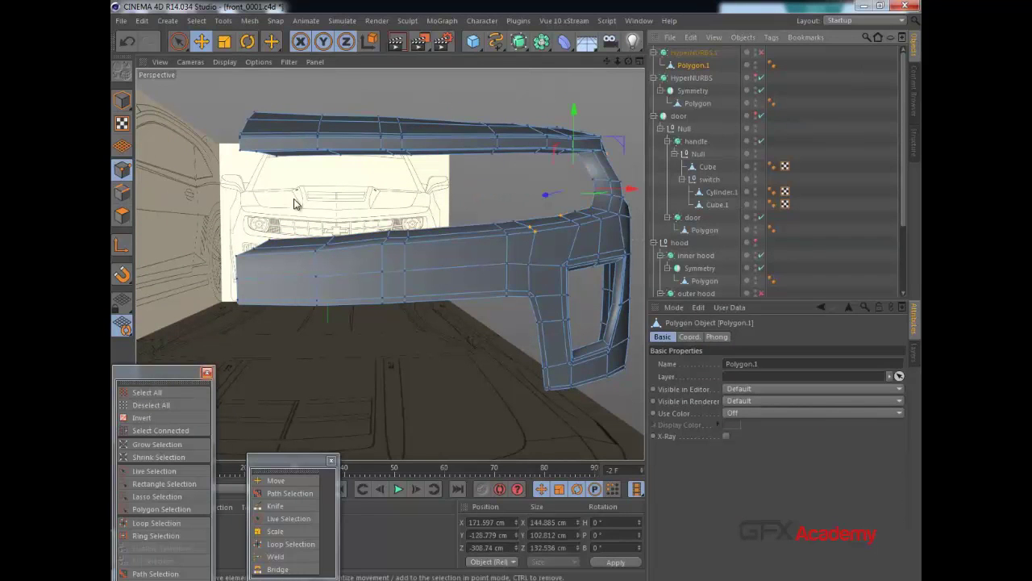
alt+middle_drag(295, 204, 300, 201)
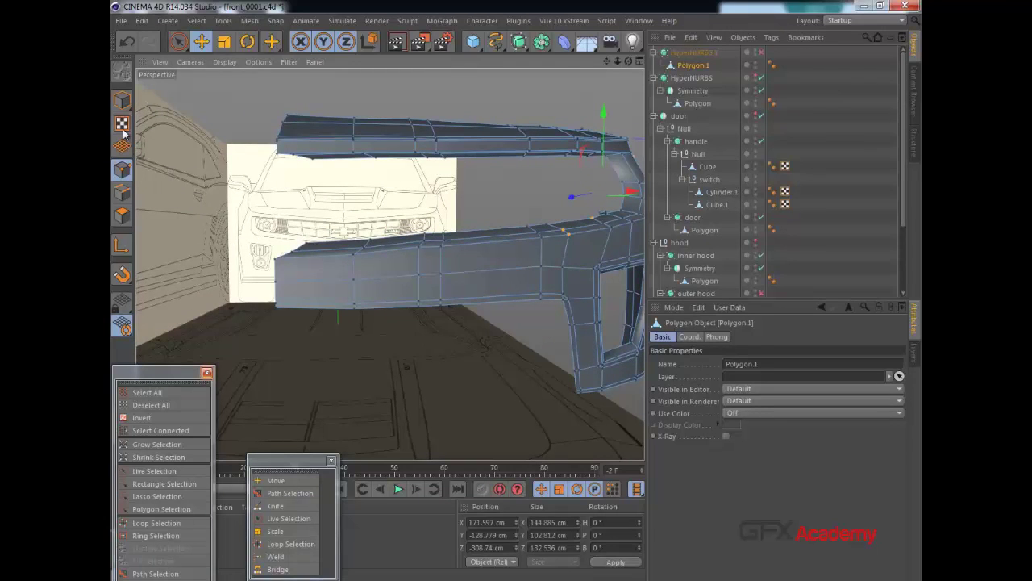
drag(181, 42, 211, 83)
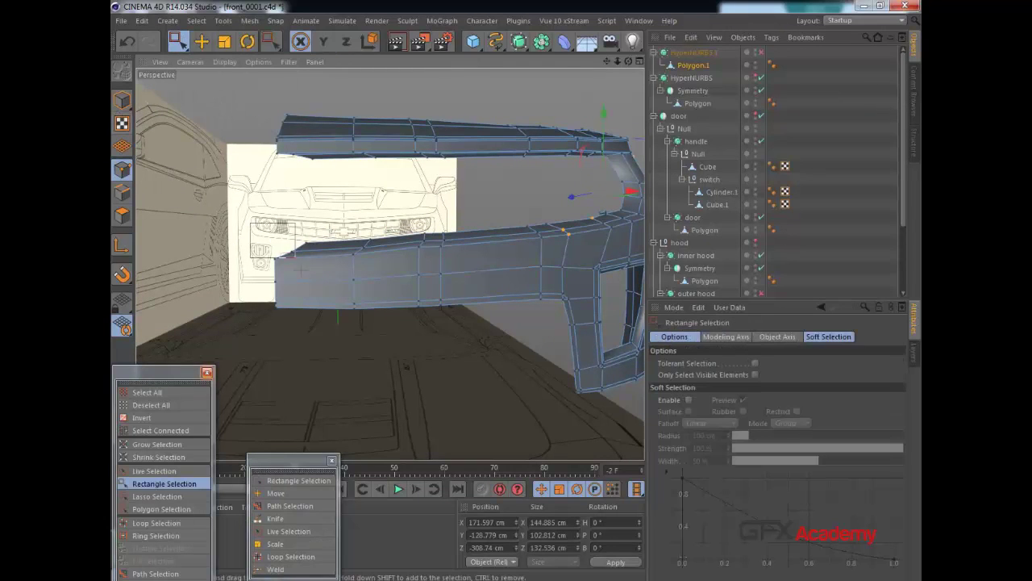
drag(300, 271, 324, 334)
drag(573, 522, 491, 529)
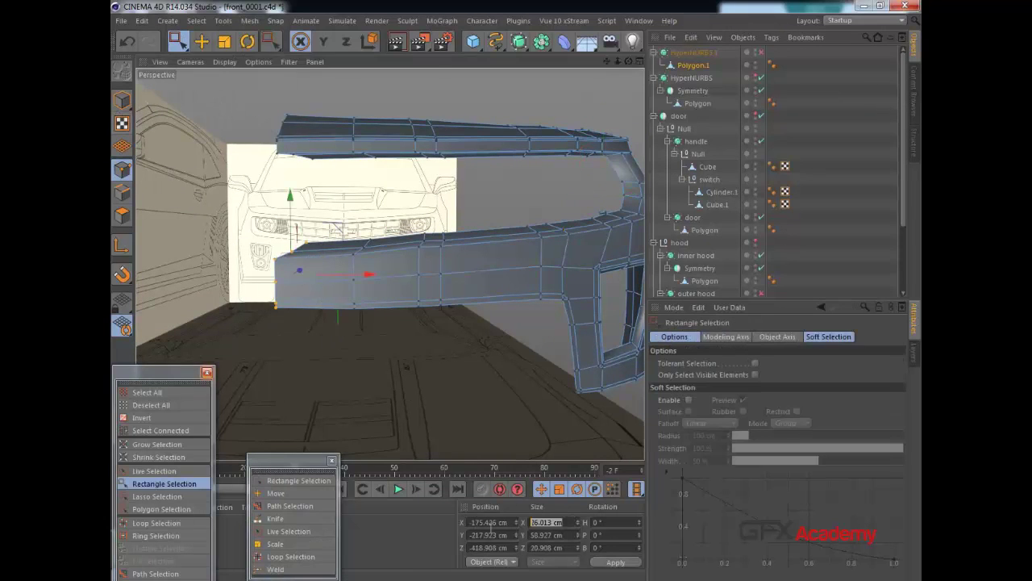
text(0)
key(Return)
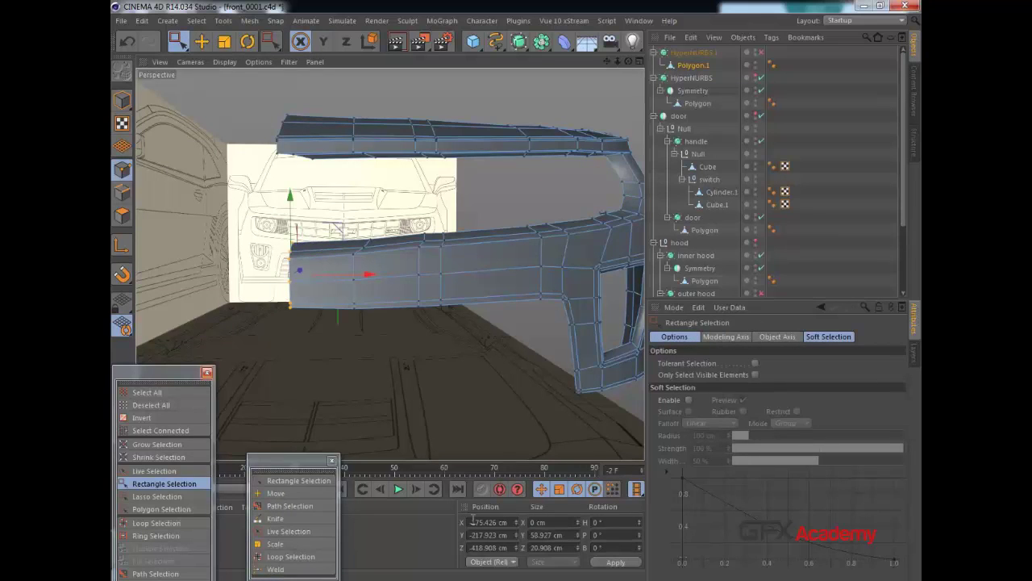
Align the second and third point columns from the lower bar's open end by setting each column's X size to 0.
drag(385, 221, 331, 324)
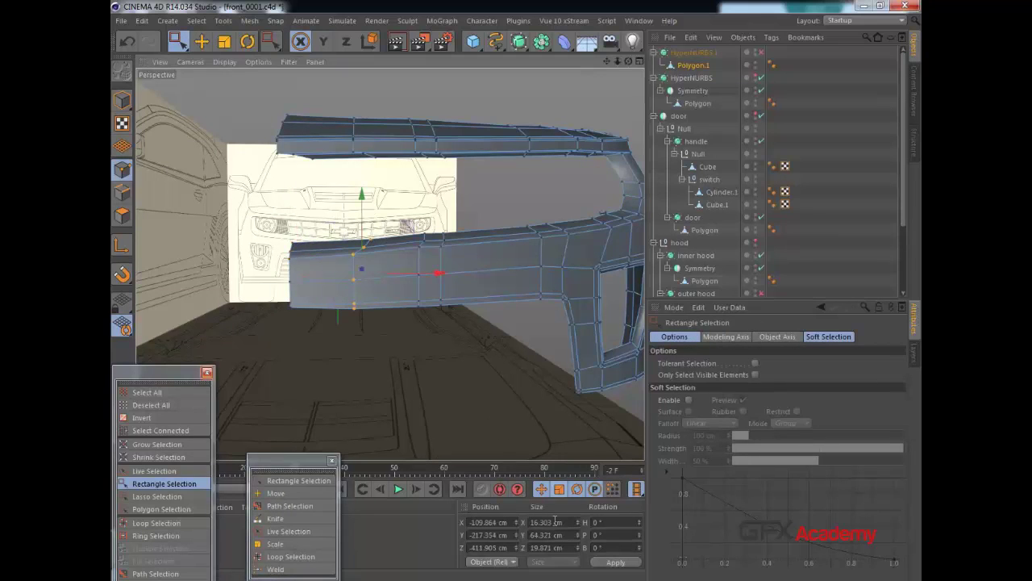
drag(569, 524, 551, 529)
key(Return)
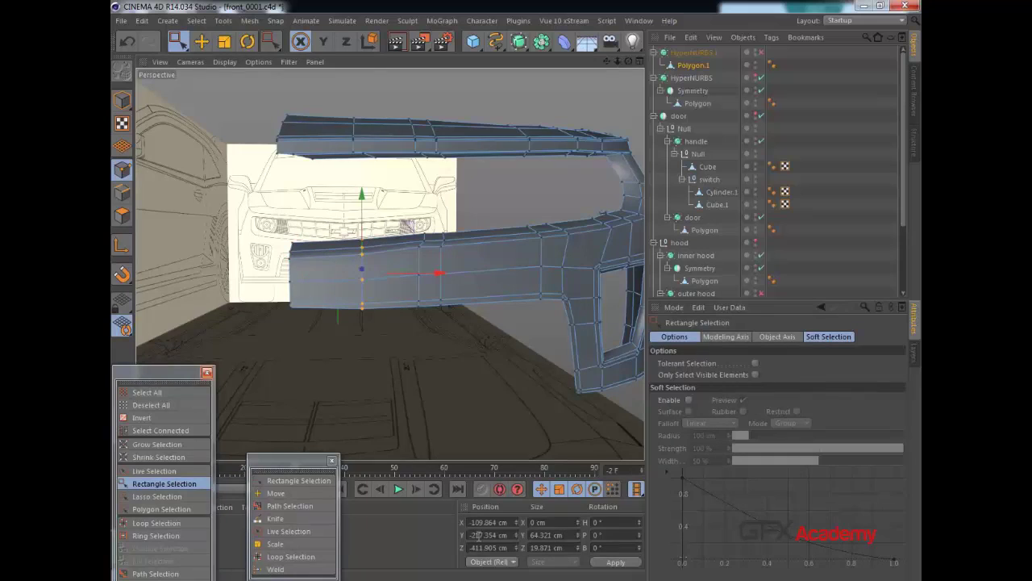
drag(431, 216, 407, 323)
drag(570, 521, 497, 536)
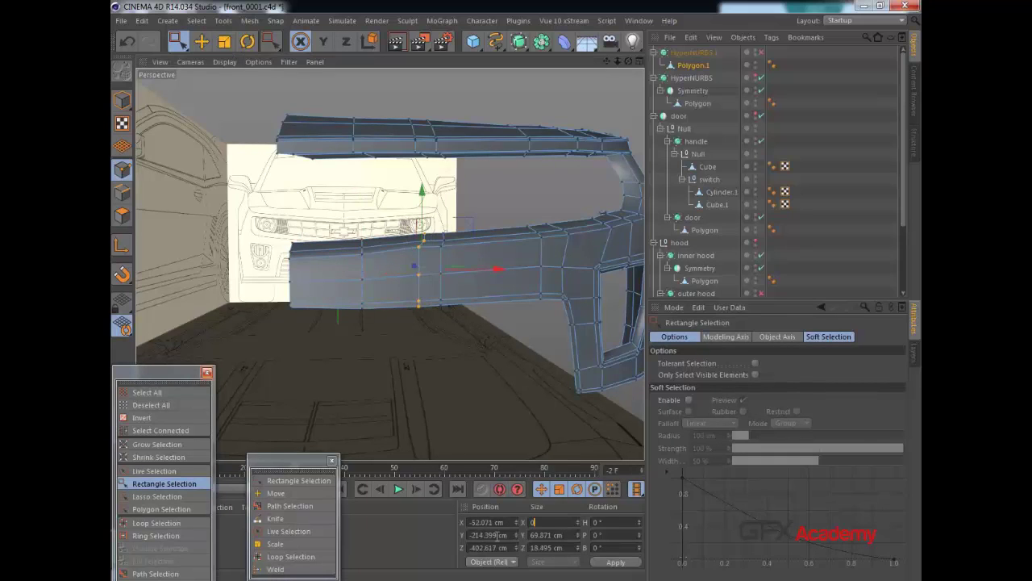
Set the lower bar's fourth point column to X size 0 and lower the third column's top points about 2.45 cm.
drag(480, 209, 436, 322)
click(567, 522)
text(0)
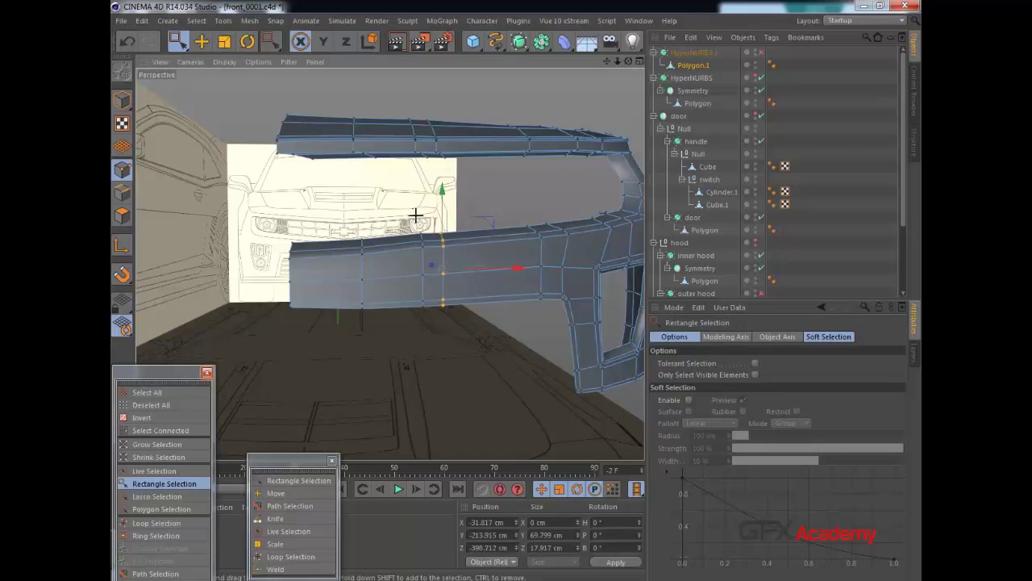
drag(432, 274, 437, 253)
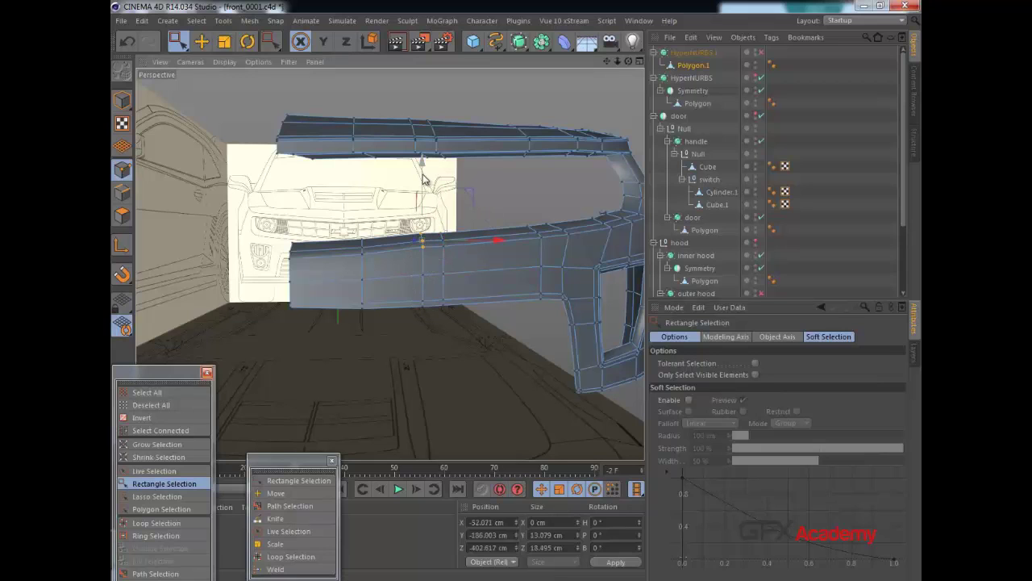
drag(424, 175, 422, 181)
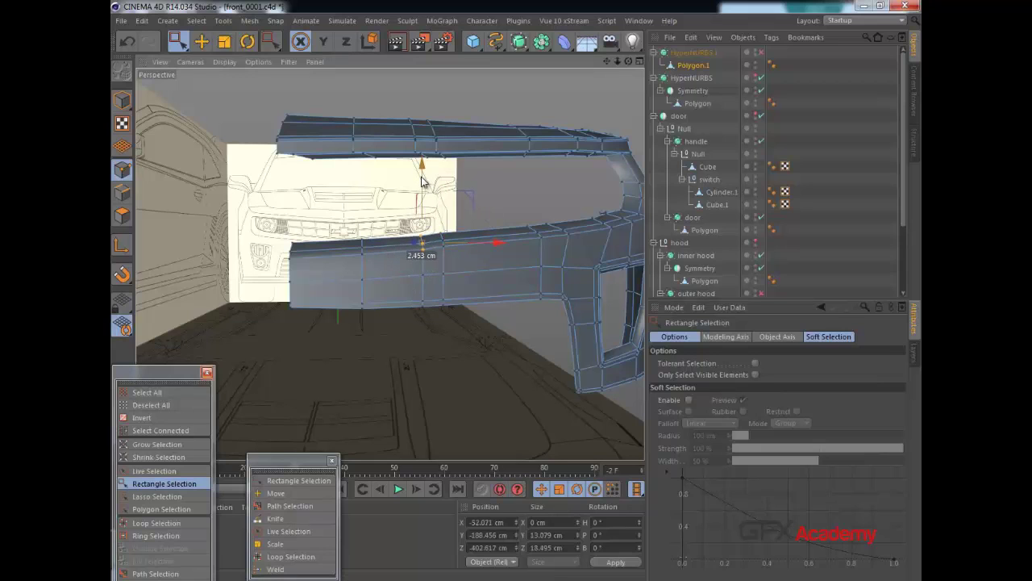
Align the end points and the second point column of the upper bar by setting each column's X size to 0.
drag(265, 106, 326, 181)
drag(562, 524, 524, 525)
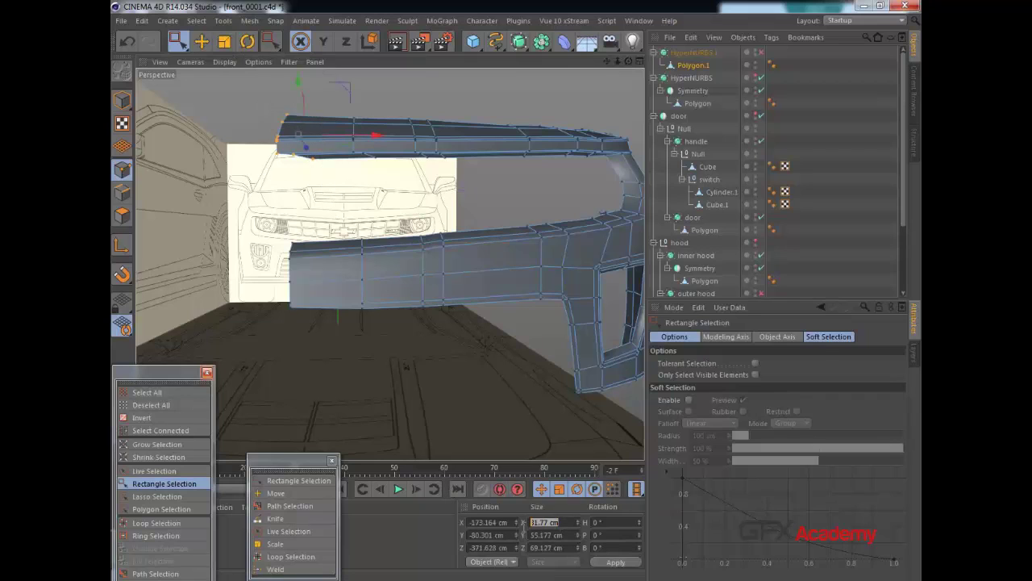
key(Return)
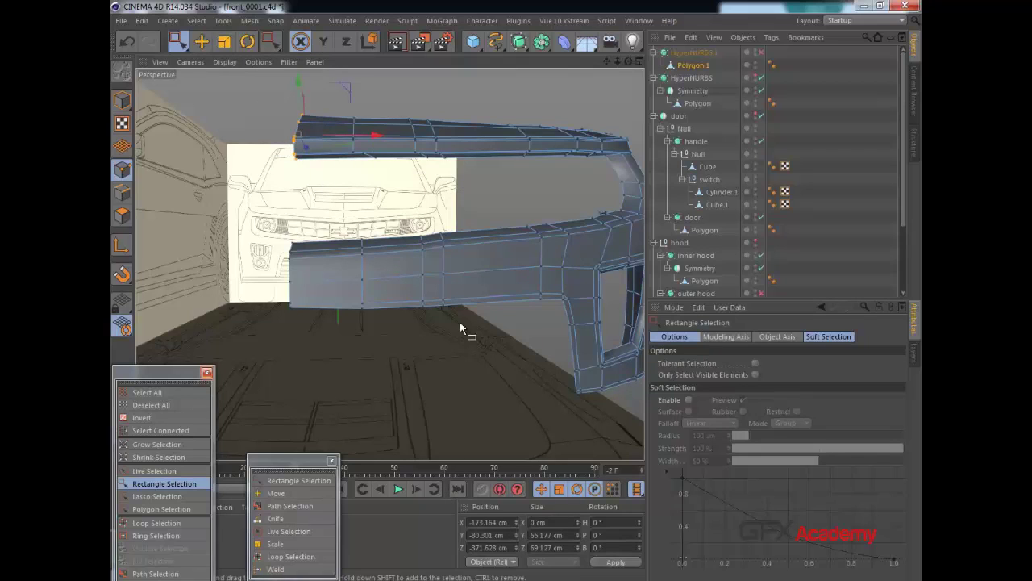
drag(386, 100, 333, 192)
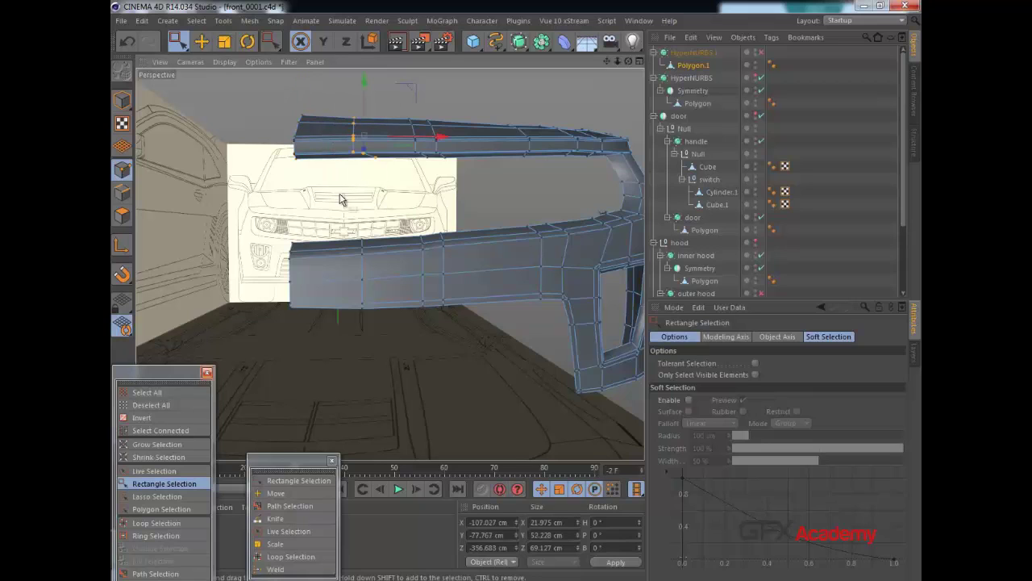
drag(564, 522, 514, 524)
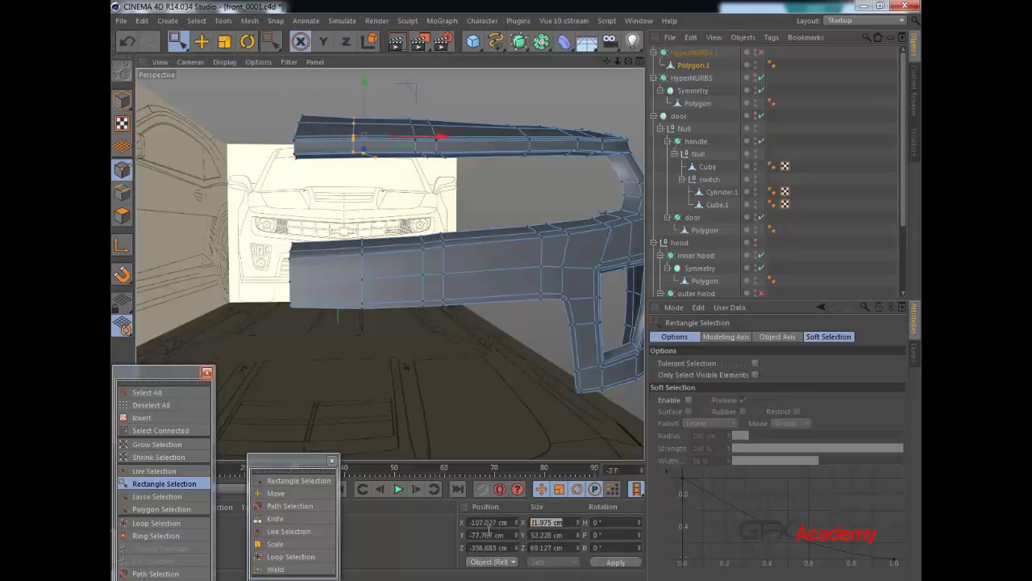
text(0)
key(Return)
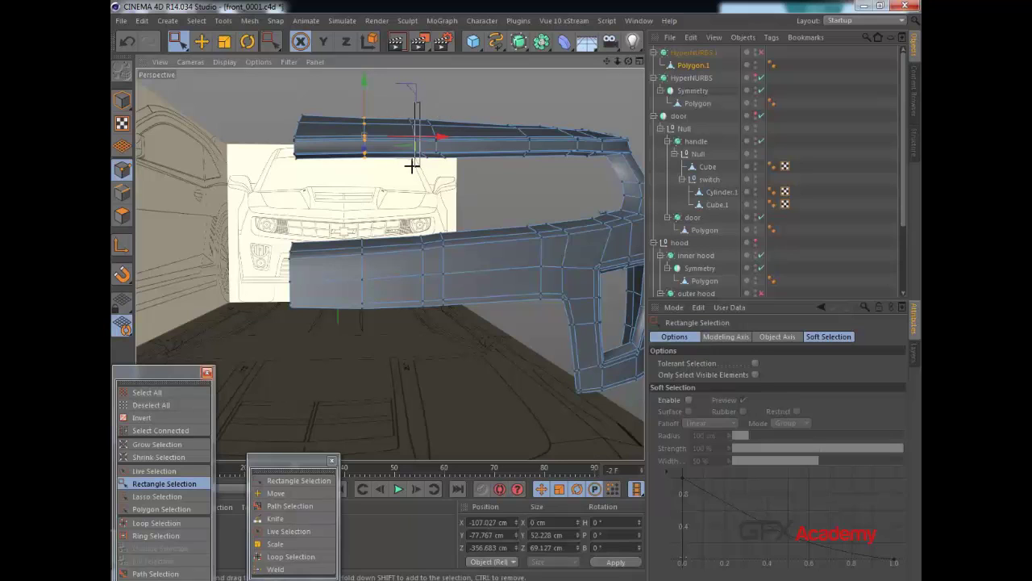
Select all points of the upper bar's third column, including the underside ones, and set their X size to 0.
drag(412, 166, 401, 166)
scroll(469, 156, up, 4)
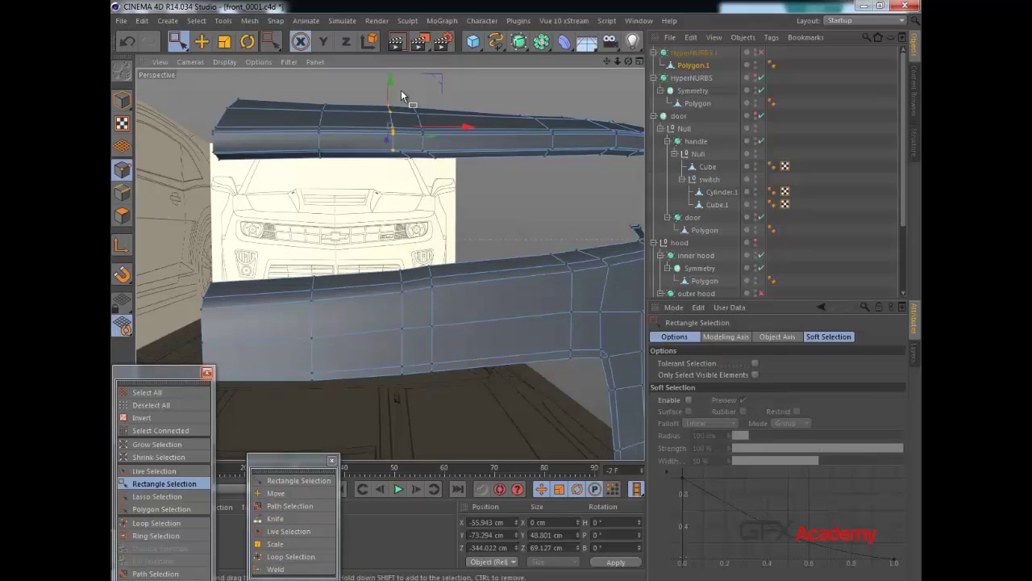
drag(389, 174, 369, 139)
click(573, 523)
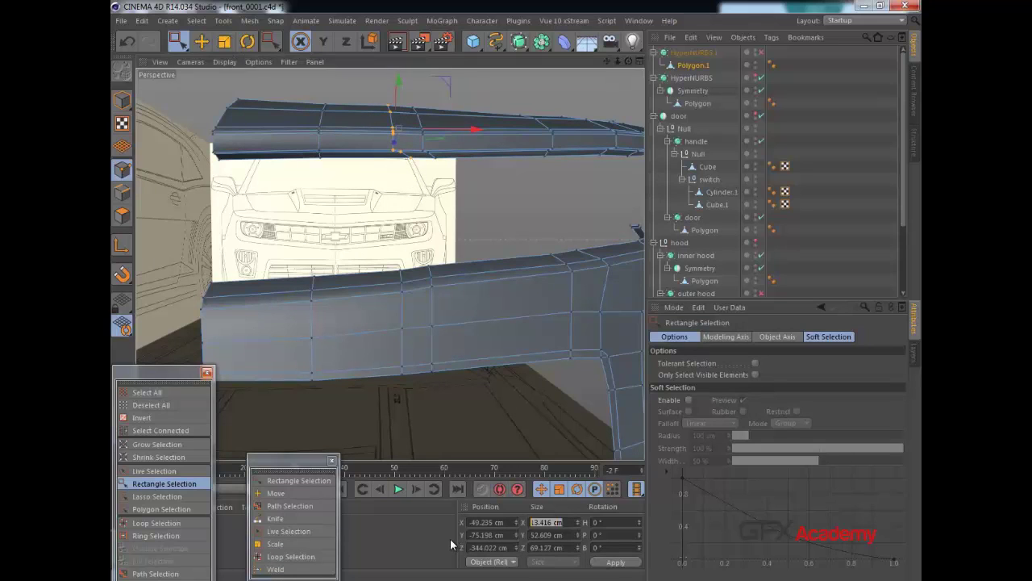
text(0)
key(Return)
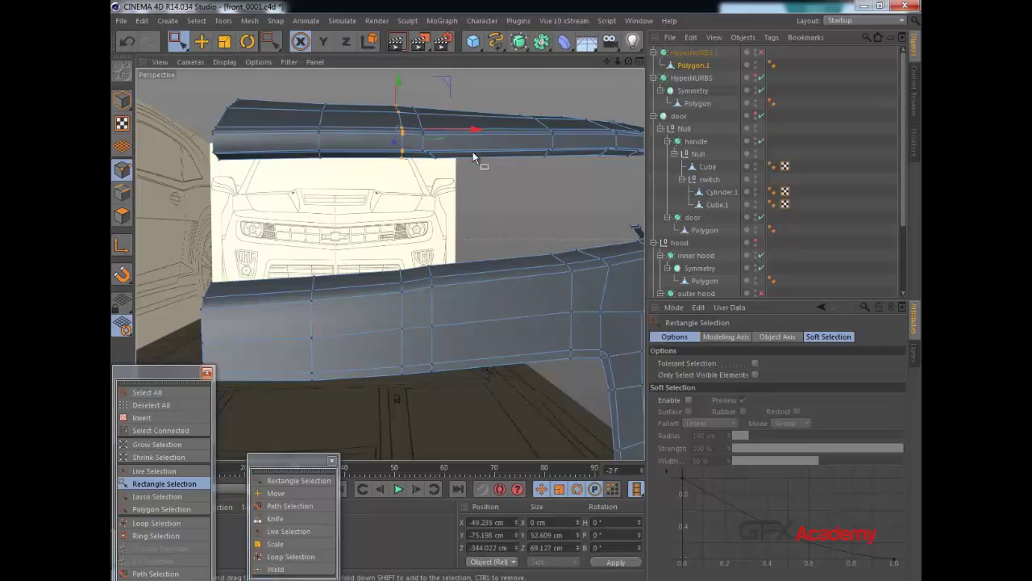
Select all points of the upper bar's fourth column from the open end and set their X size to 0.
drag(458, 89, 414, 169)
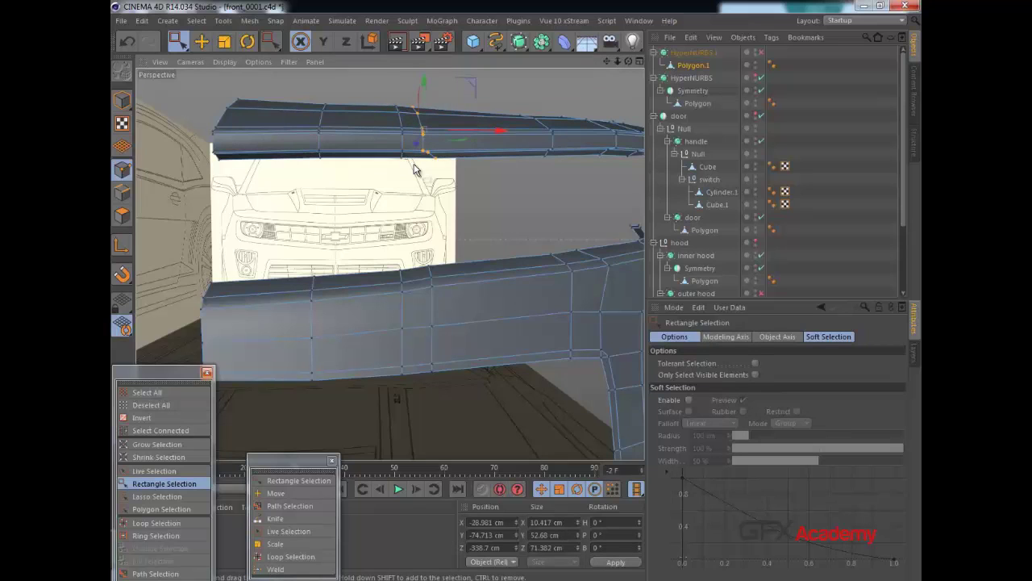
click(568, 522)
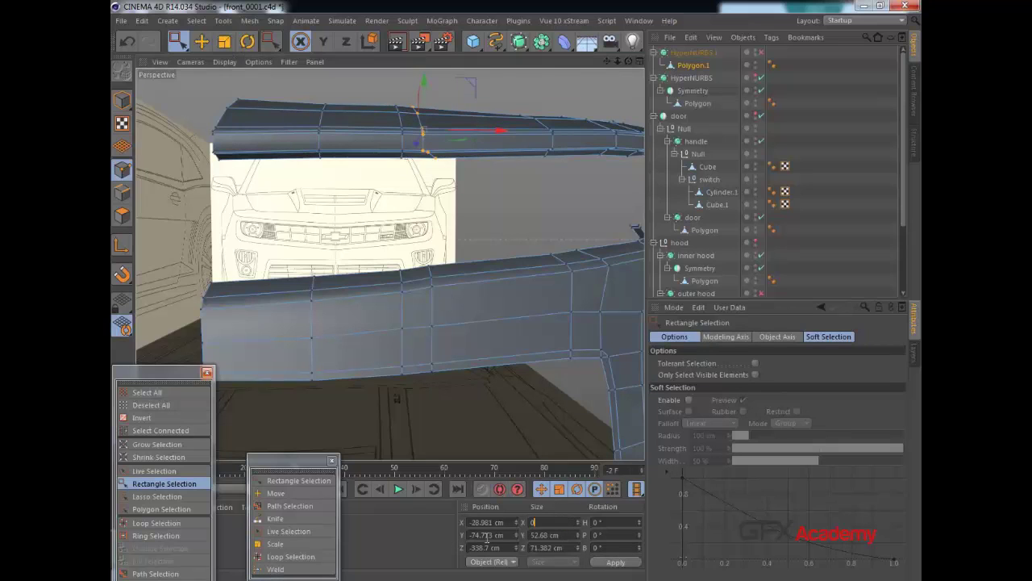
alt+drag(397, 195, 449, 226)
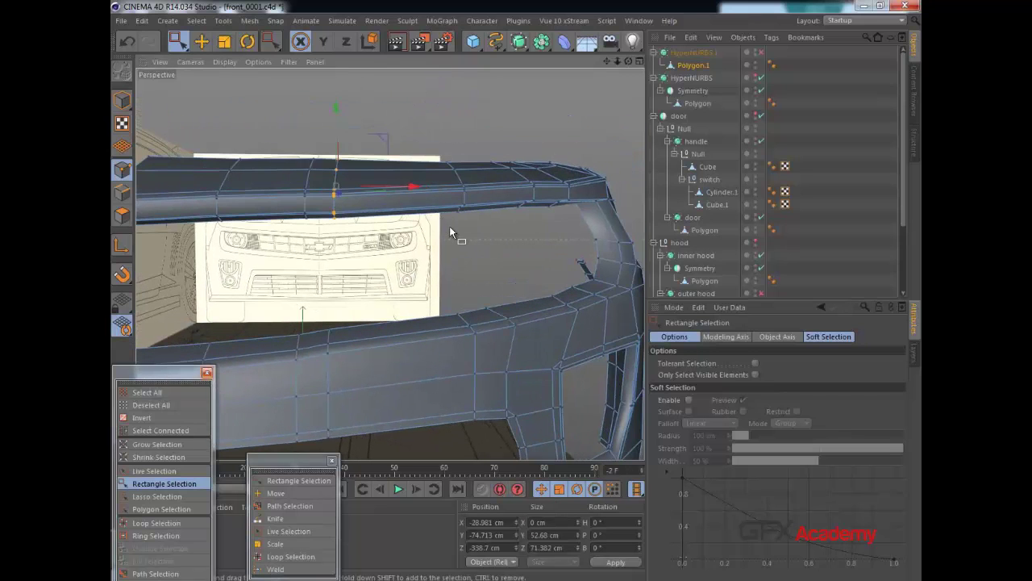
In the front view, set the two upper bar columns nearest the headlight's inner side to X size 0, lowering the outer one about 1.5 cm.
middle_click(379, 275)
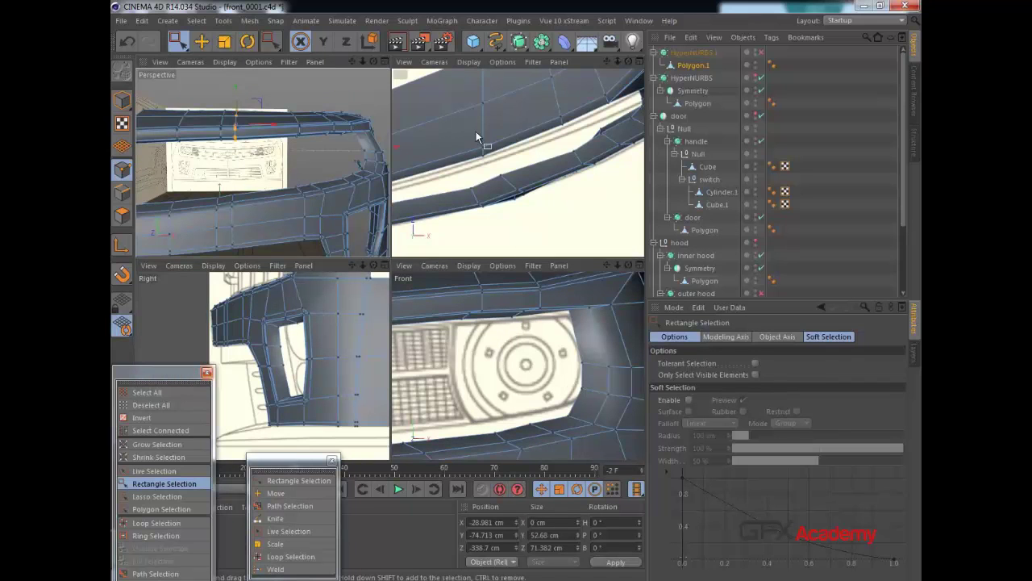
middle_click(519, 318)
scroll(441, 263, down, 5)
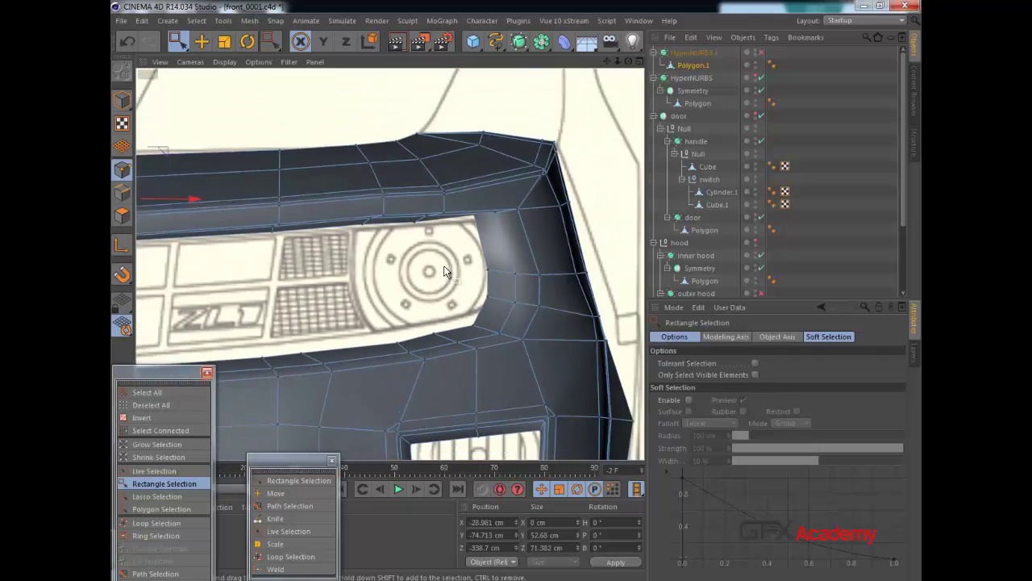
alt+middle_drag(375, 269, 416, 245)
drag(437, 154, 407, 256)
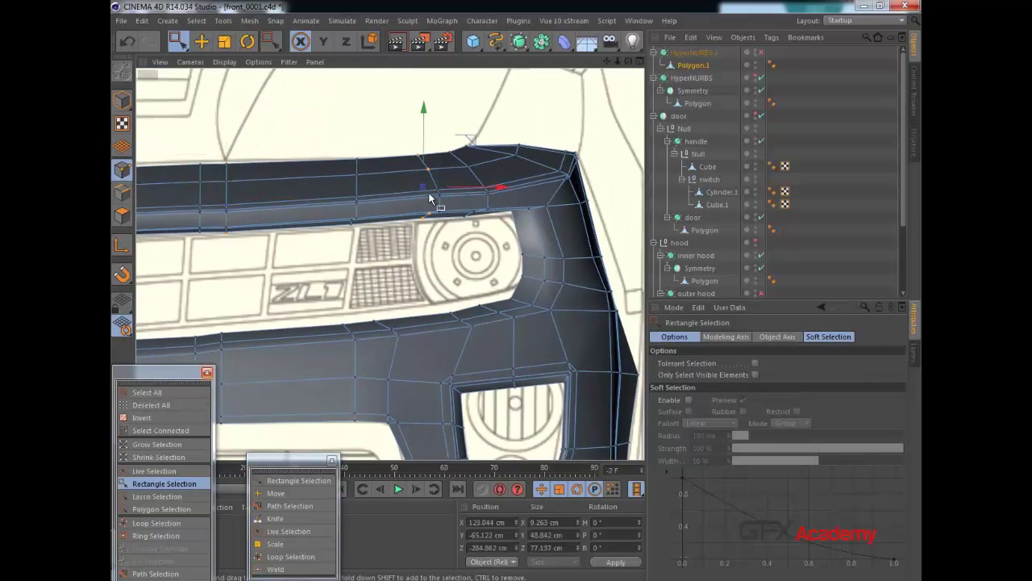
click(439, 141)
drag(450, 220, 405, 254)
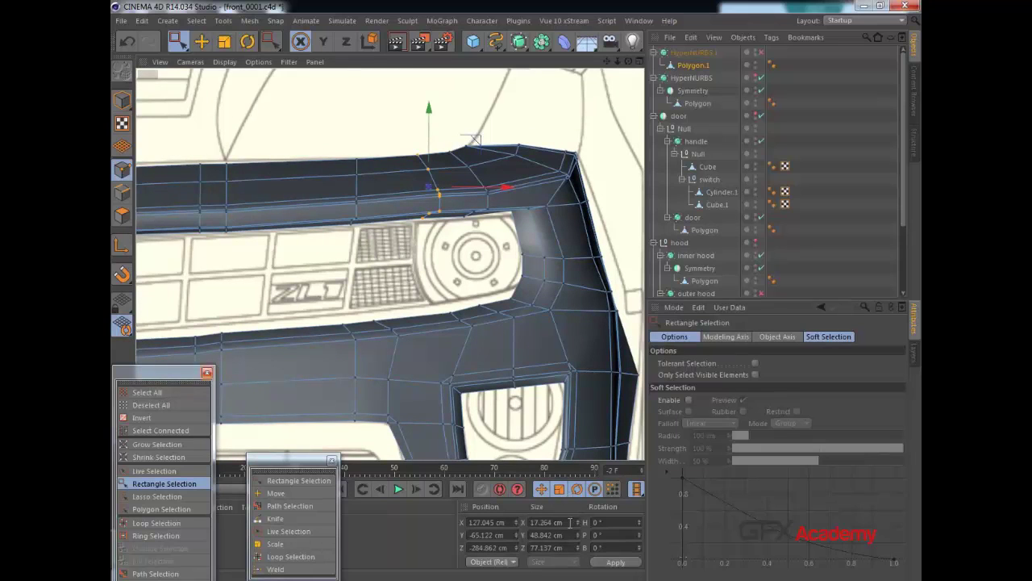
key(Return)
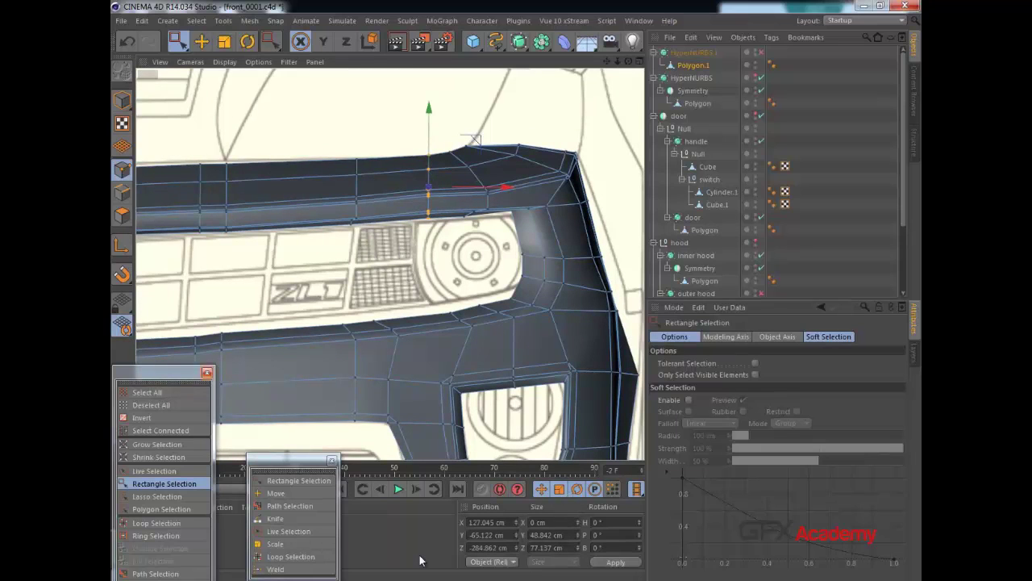
drag(430, 116, 430, 118)
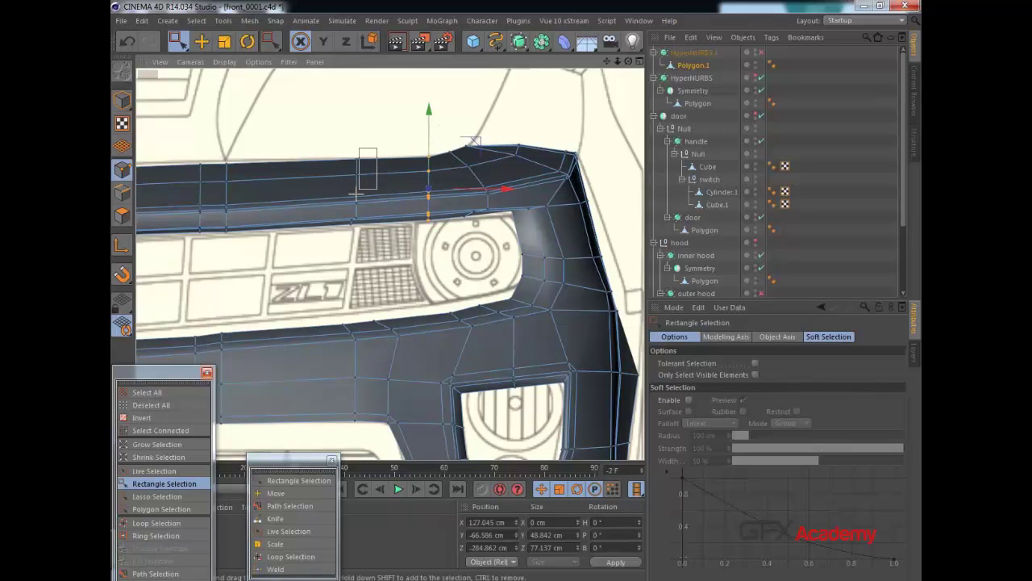
drag(356, 194, 313, 266)
drag(560, 523, 501, 536)
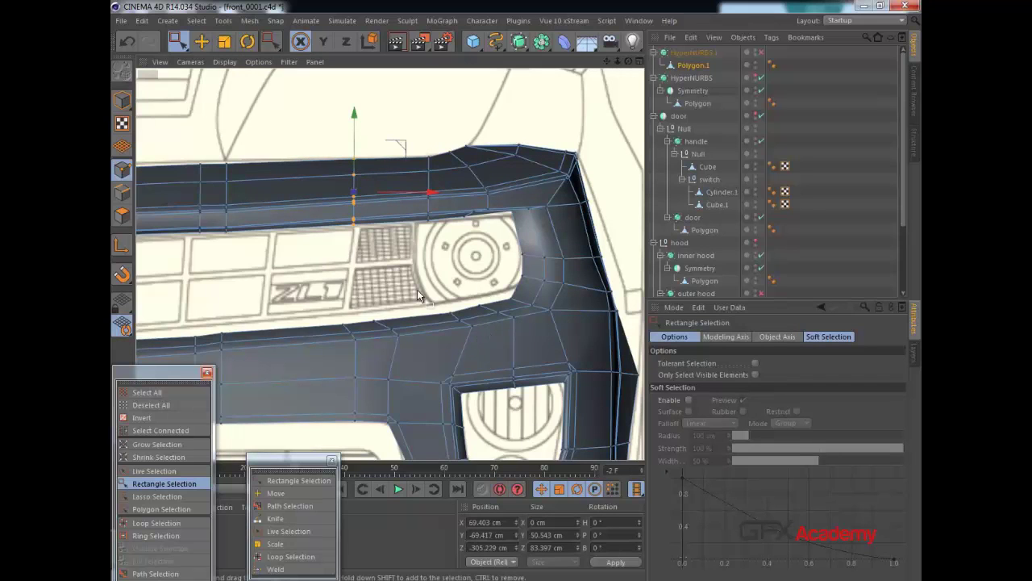
Raise the selected rim edges of the grille and headlight opening about 6 cm.
alt+middle_drag(332, 288, 376, 231)
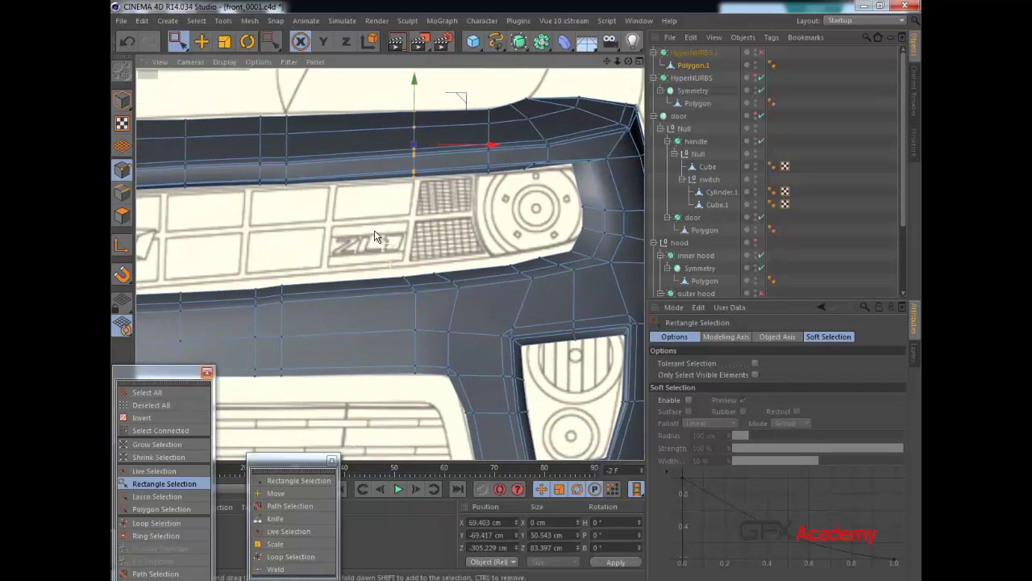
scroll(376, 233, down, 2)
click(123, 192)
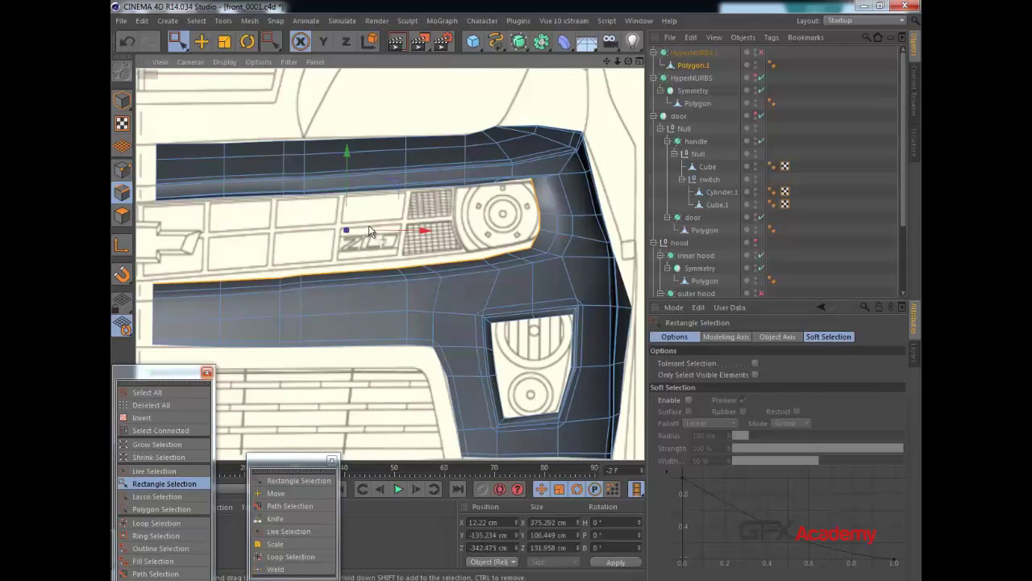
drag(345, 174, 344, 165)
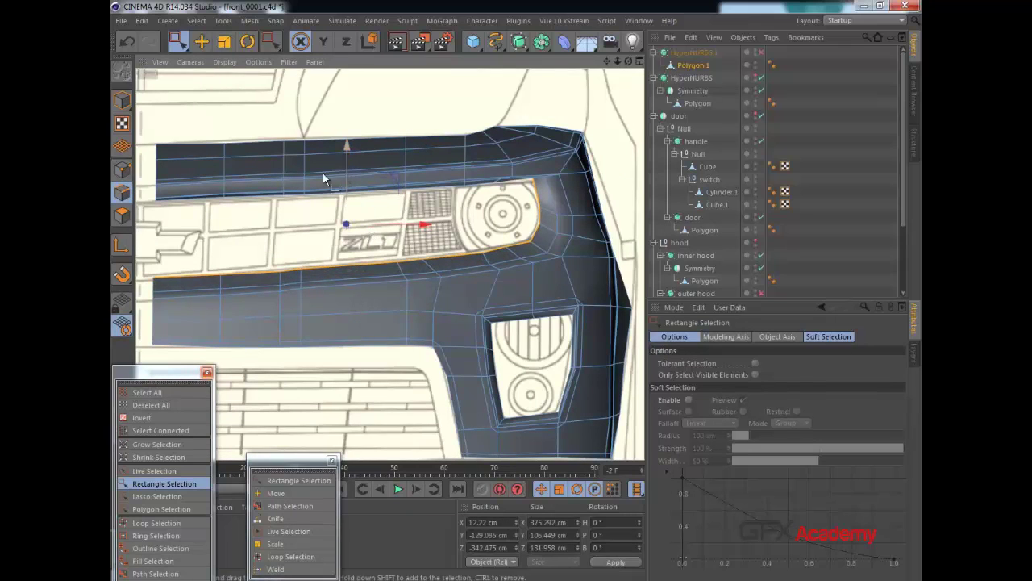
Move the open-end points of both bars onto the blueprint's centre line, at X about -187.8 cm.
alt+middle_drag(229, 230, 304, 197)
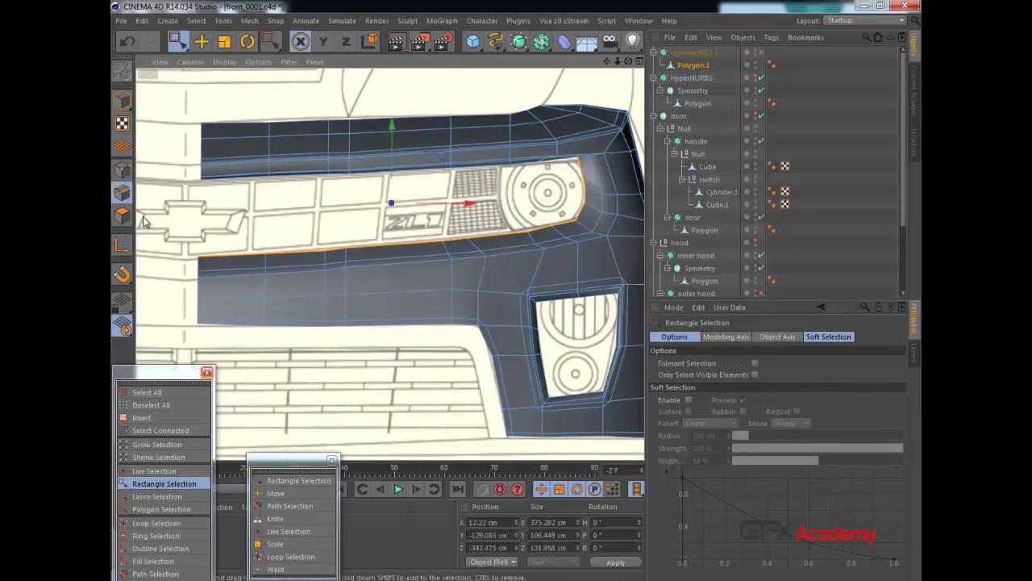
click(119, 169)
drag(176, 115, 234, 355)
drag(255, 222, 242, 229)
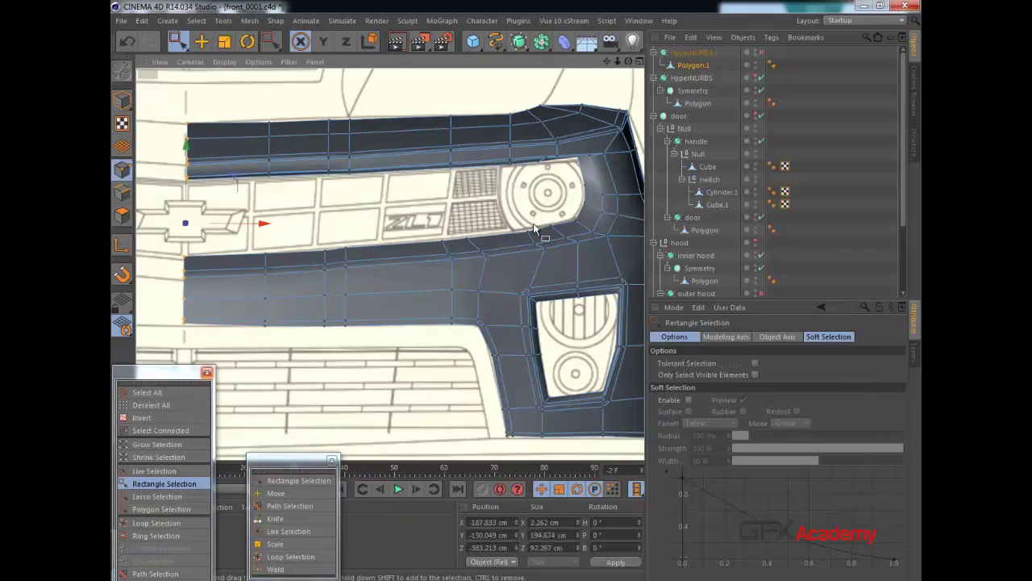
Turn on X-Ray for Polygon.1 so the blueprint shows through around the headlight opening.
scroll(556, 165, up, 4)
alt+middle_drag(541, 177, 485, 190)
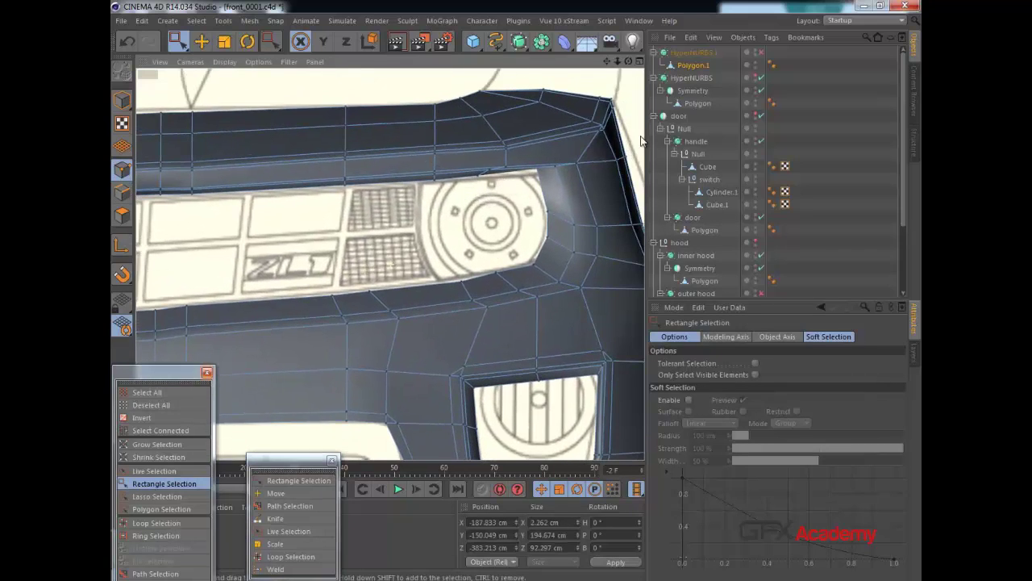
click(695, 66)
click(726, 436)
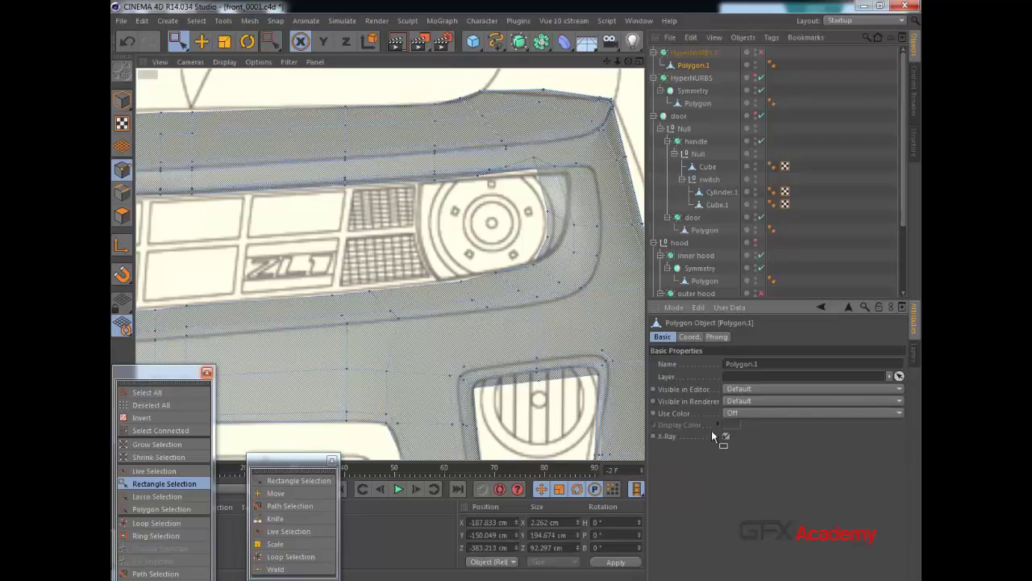
Fit the points at the headlight opening's upper outer corner to the blueprint, shifting the outermost about 7.8 cm outward and lowering the inner rim point.
click(532, 159)
drag(533, 97, 533, 111)
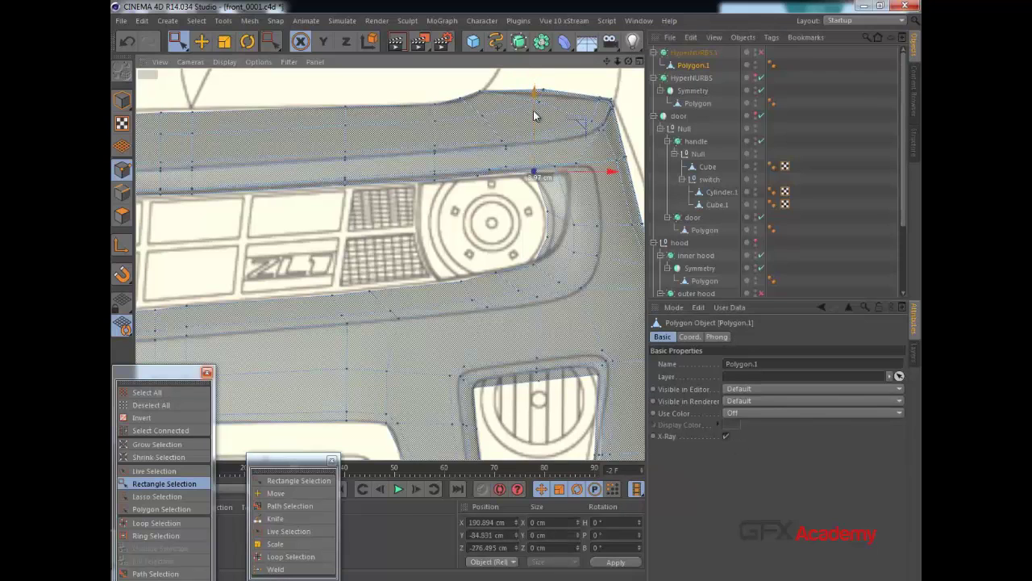
click(558, 175)
click(558, 173)
drag(592, 167, 606, 166)
drag(565, 124, 565, 129)
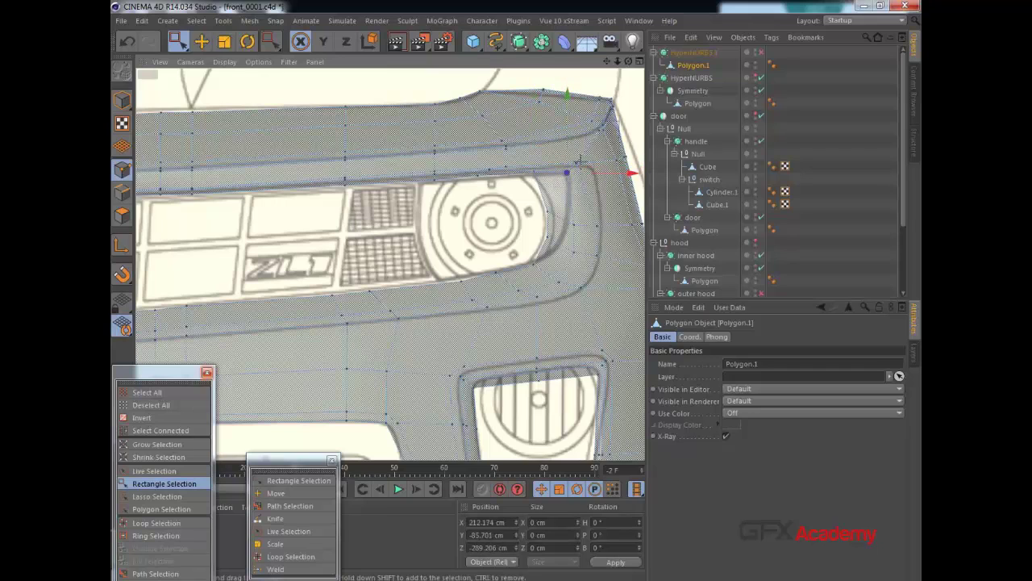
click(578, 164)
drag(608, 164, 619, 164)
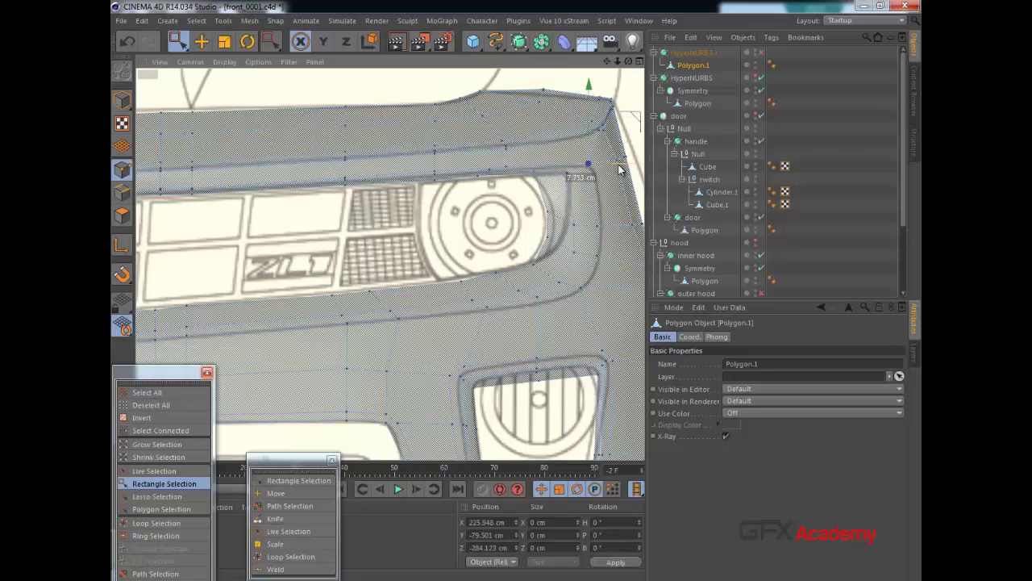
click(538, 166)
drag(533, 133, 534, 139)
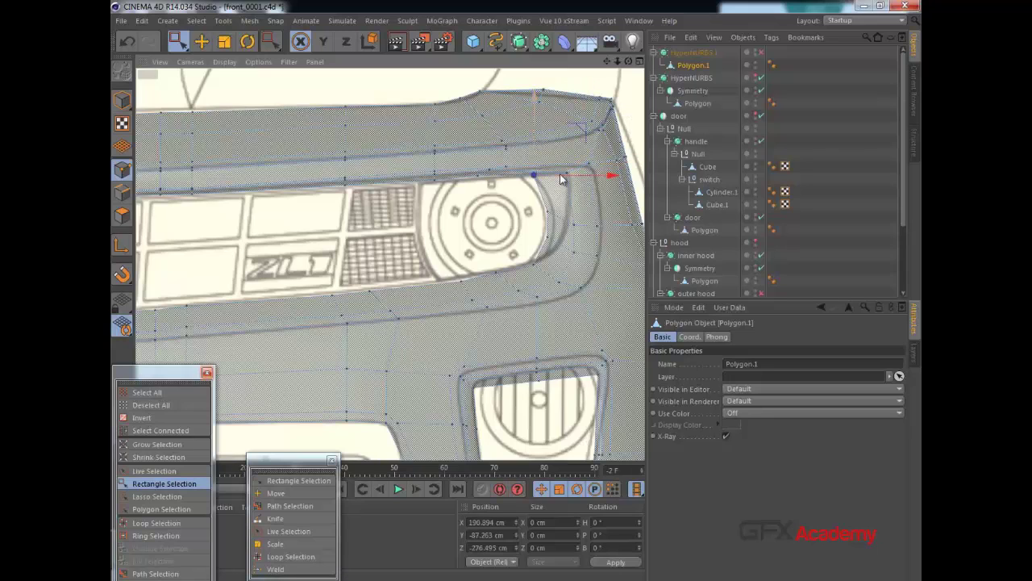
Push the headlight rim's outer side points and upper corner point outward to the blueprint outline, placing the corner at X about 207.2 cm.
drag(549, 226, 542, 250)
drag(586, 224, 601, 224)
click(529, 182)
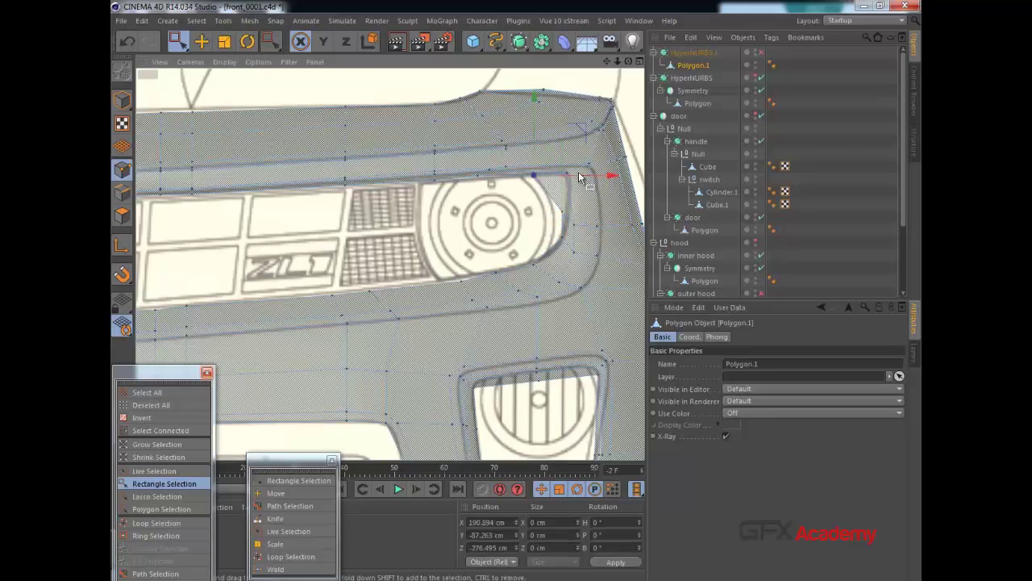
drag(581, 176, 597, 176)
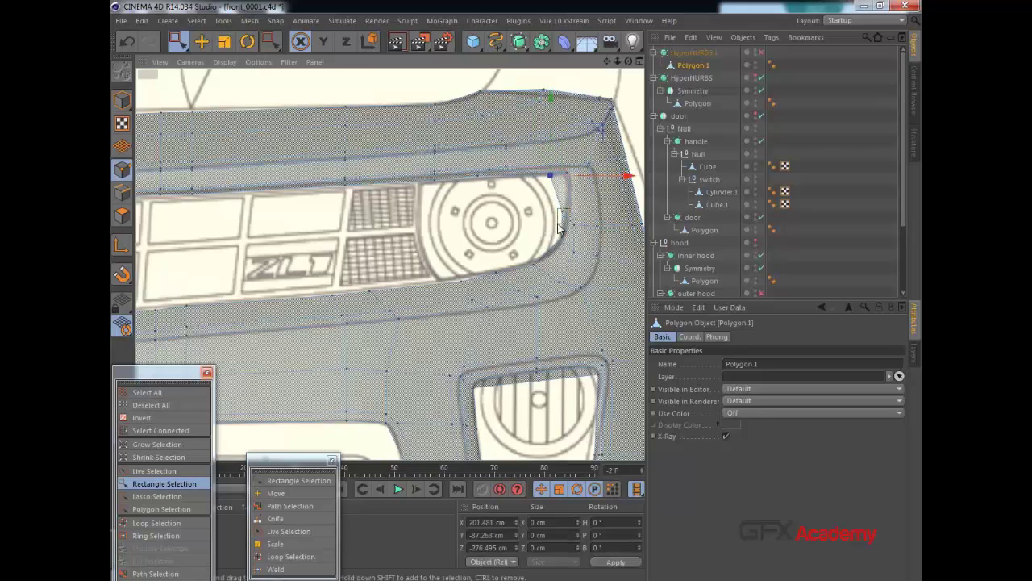
click(564, 226)
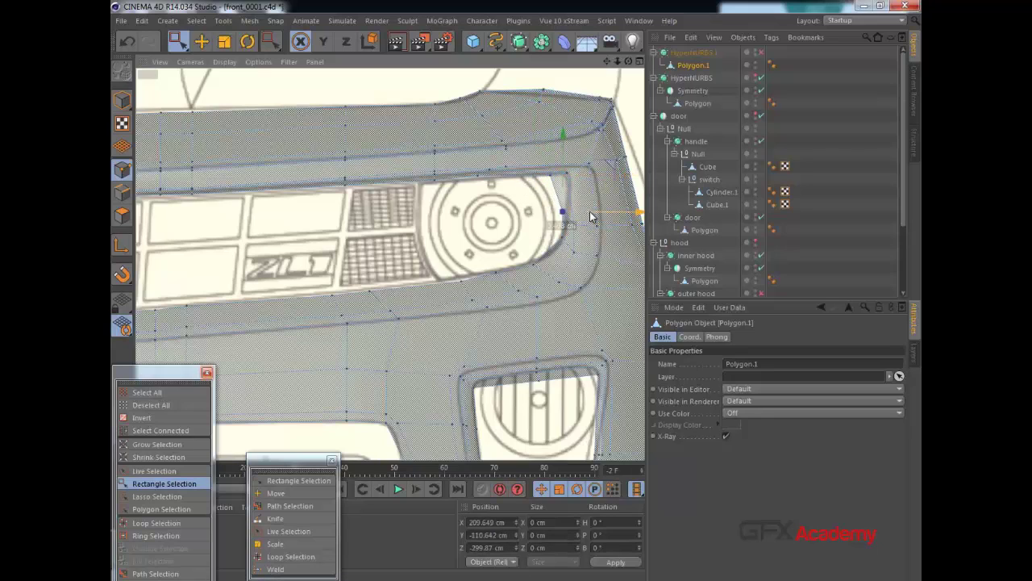
drag(566, 183, 598, 174)
click(545, 175)
Set the point column directly above the headlight to X size 0 and lower it about 0.7 cm.
scroll(506, 172, down, 2)
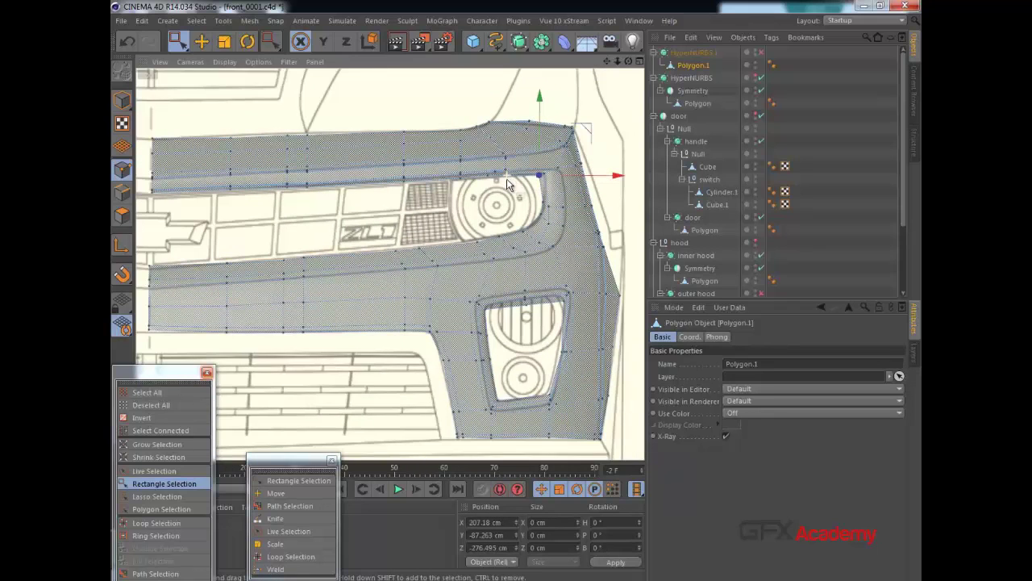
scroll(512, 172, up, 3)
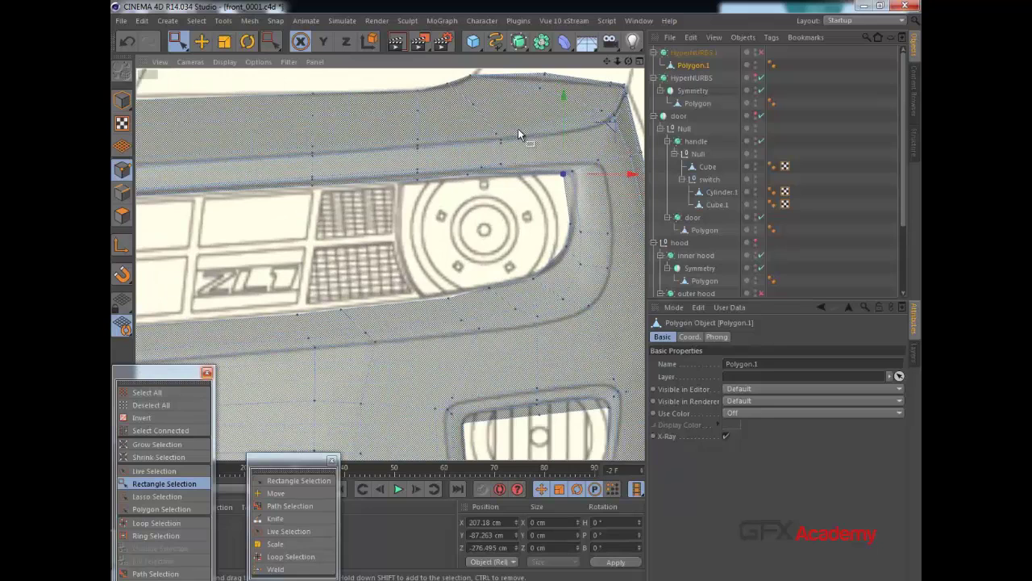
drag(465, 182, 458, 188)
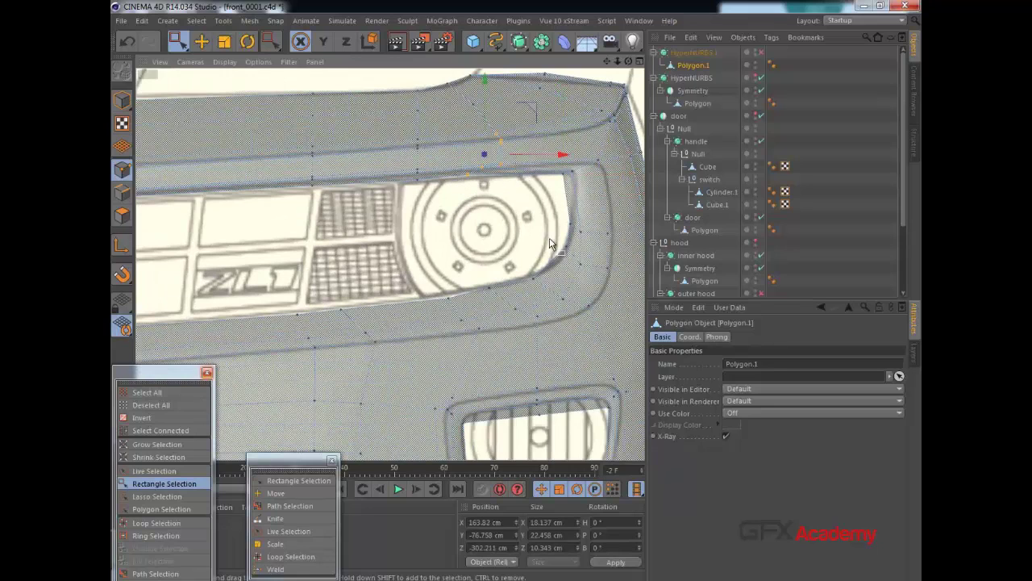
drag(566, 523, 475, 526)
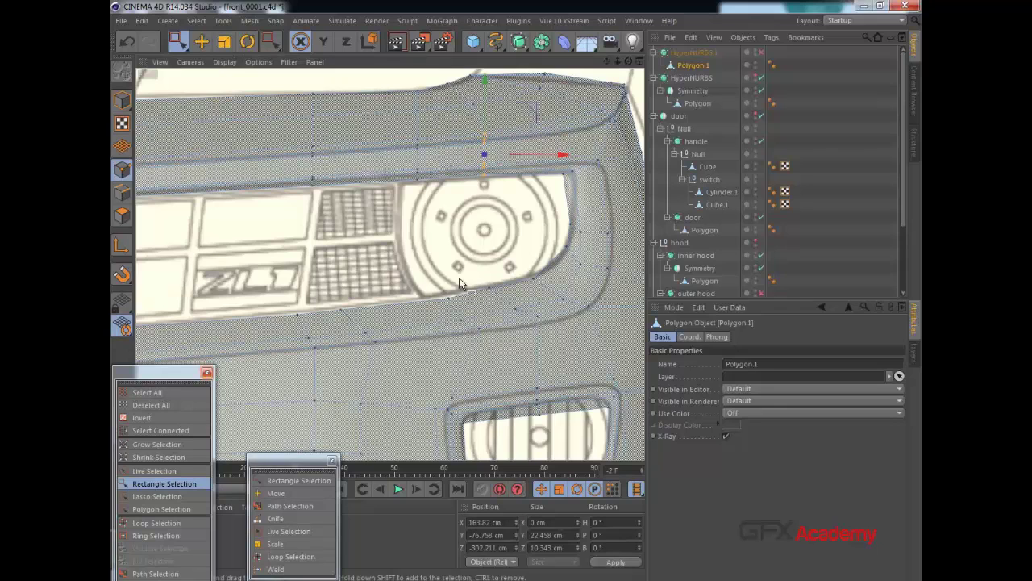
drag(486, 104, 486, 107)
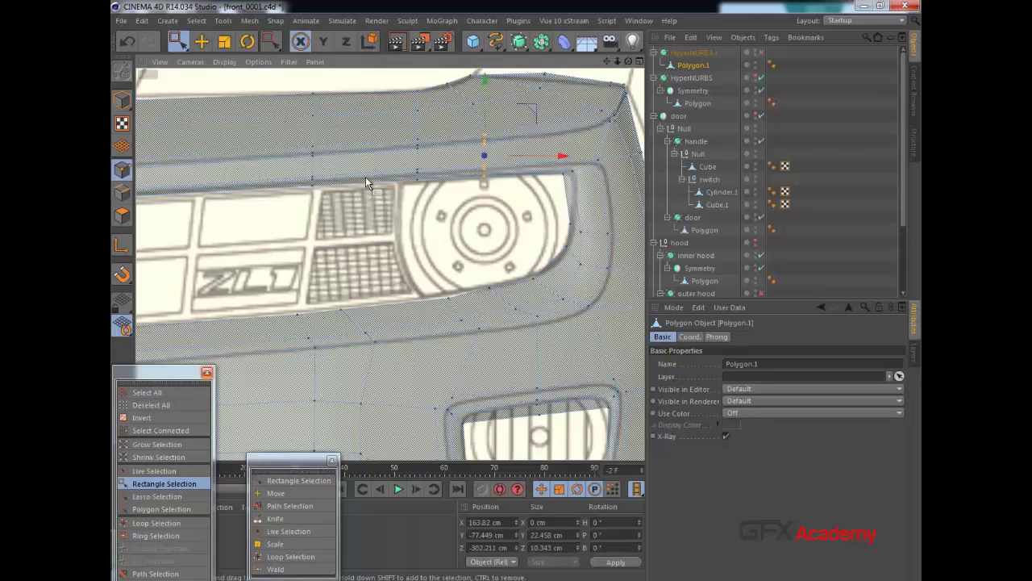
Straighten the two rim point columns below the mesh grille section by setting each column's X size to 0.
drag(417, 267, 339, 352)
drag(566, 523, 483, 542)
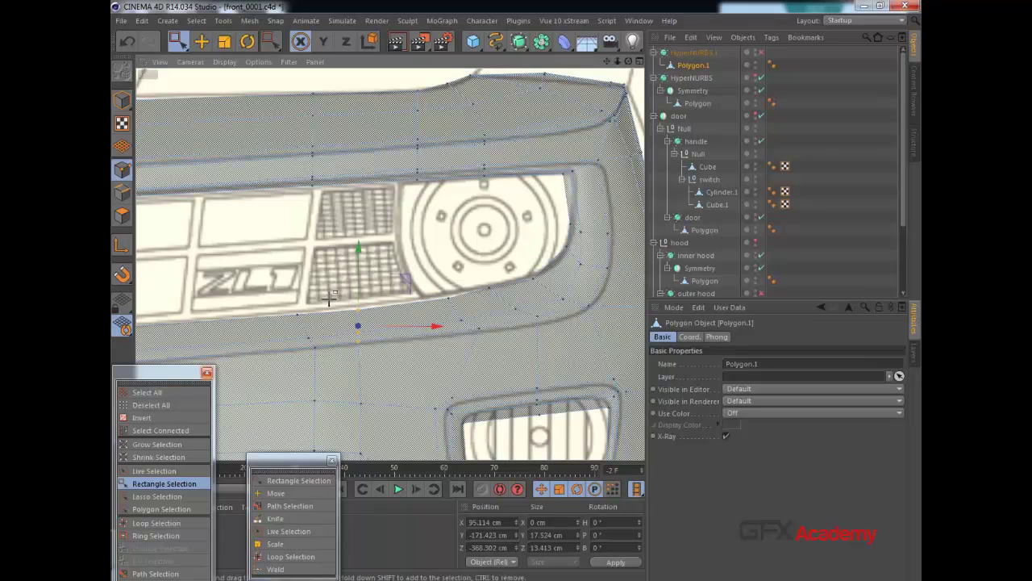
drag(279, 358, 280, 360)
drag(561, 524, 459, 524)
text(0)
key(Return)
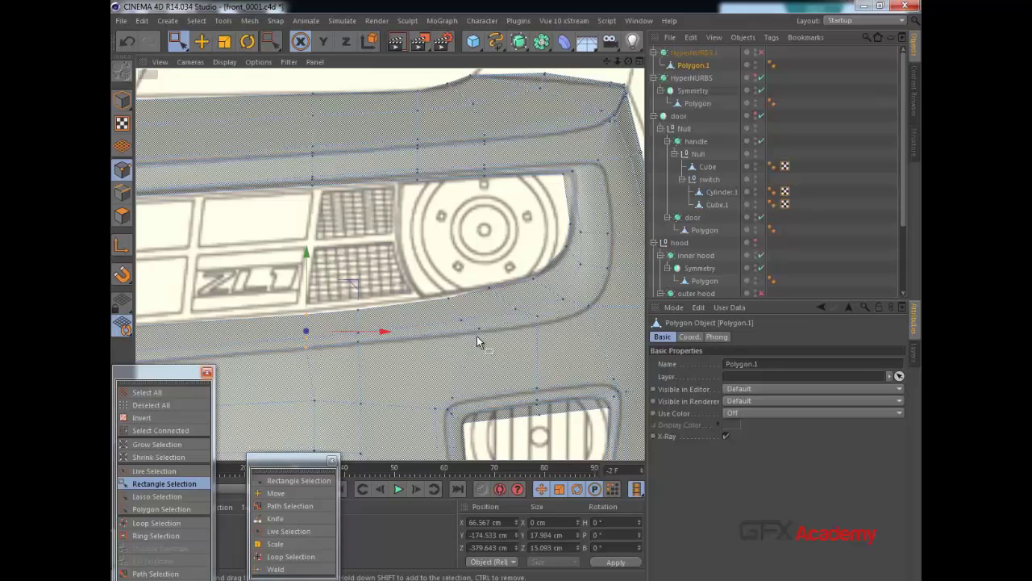
Lower the rim column left of the ZL1 badge slightly and set the column below the headlight to X size 0.
alt+middle_drag(390, 240, 545, 162)
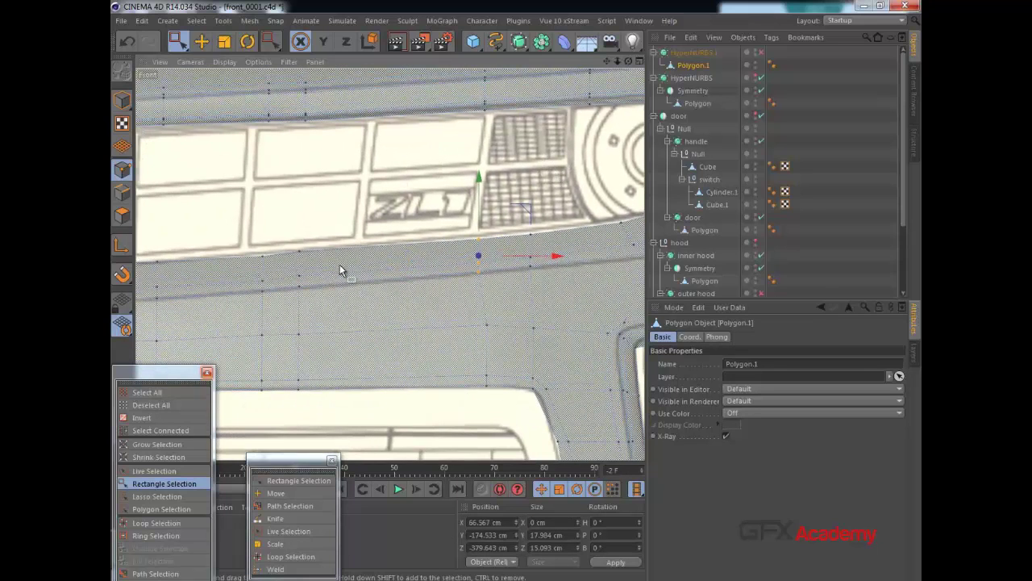
drag(302, 272, 295, 288)
drag(302, 226, 302, 230)
alt+middle_drag(443, 252, 290, 259)
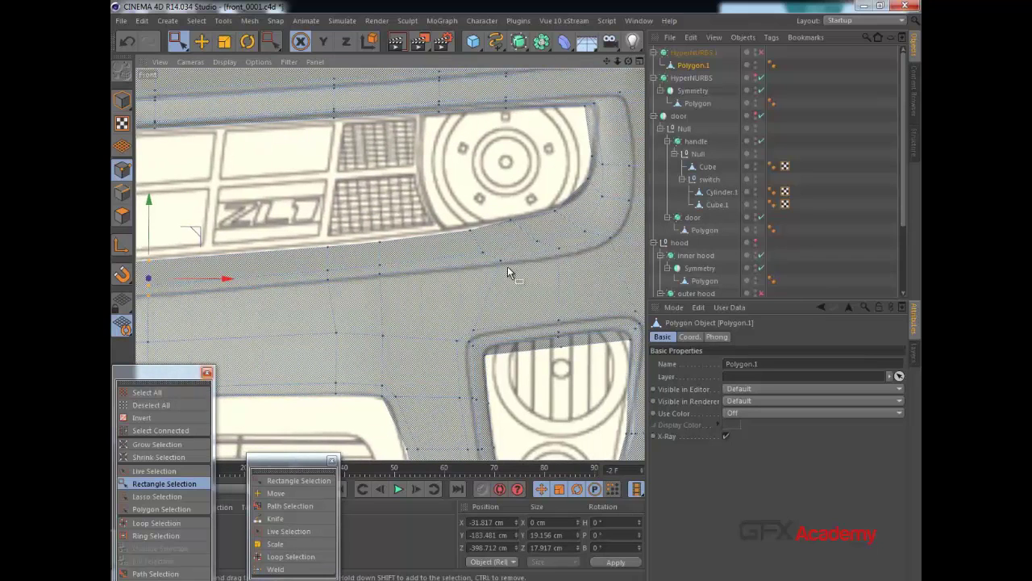
drag(441, 224, 442, 225)
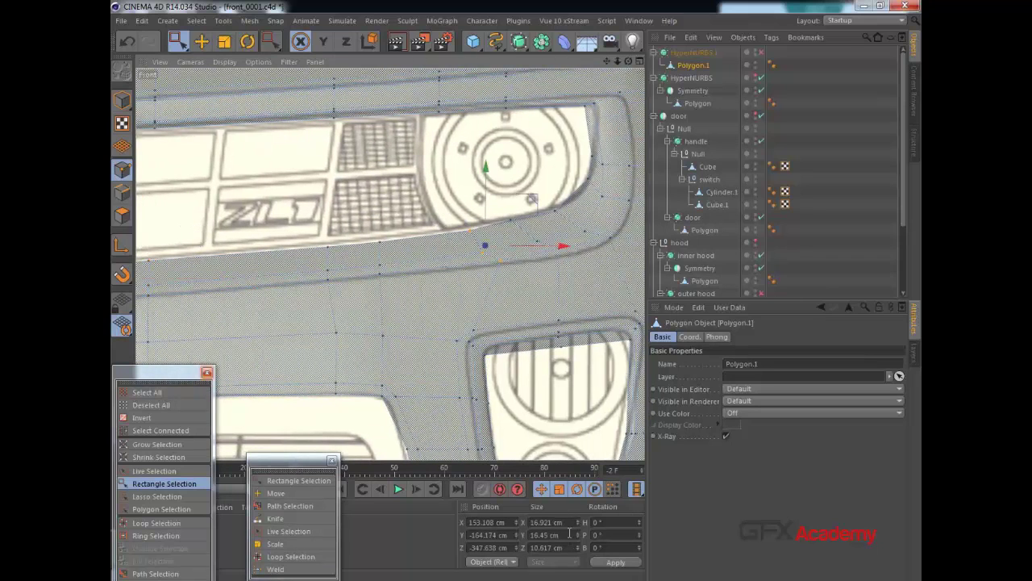
drag(566, 524, 524, 523)
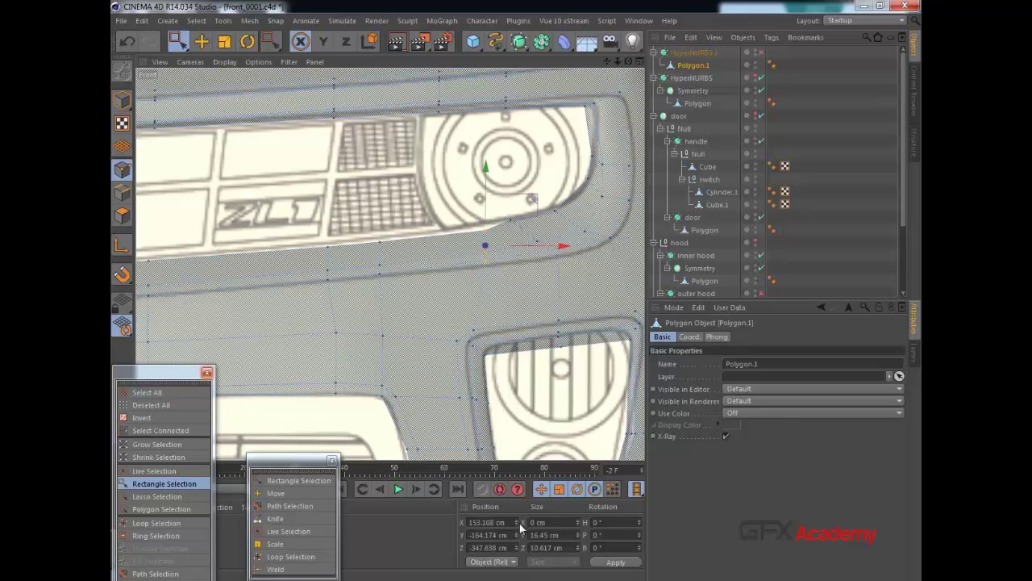
Shift the straightened column below the headlight to X about 144.8 cm, lower it to the blueprint line, and raise its rim point to Y about -154.6 cm.
drag(545, 245, 530, 249)
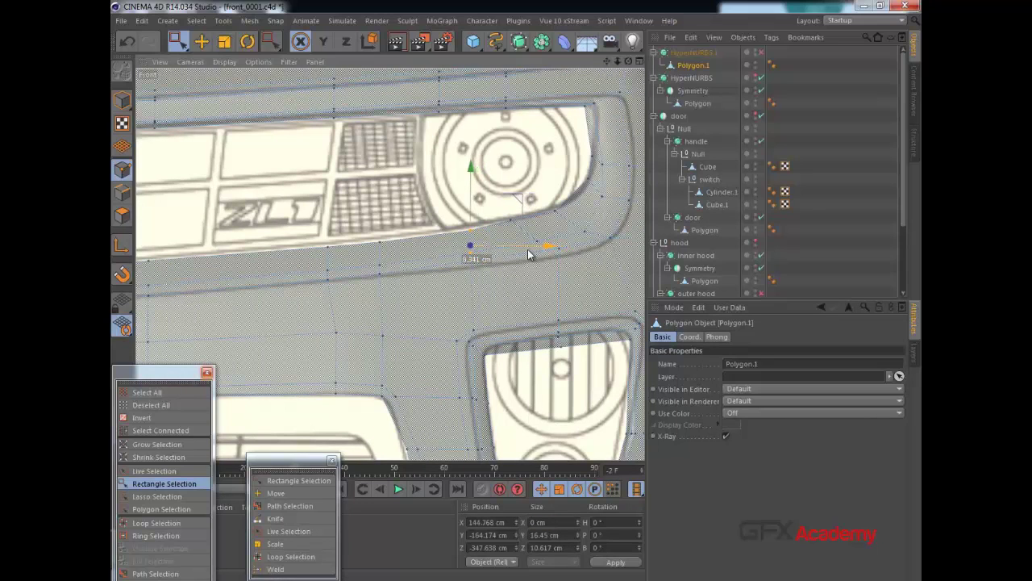
drag(471, 190, 471, 200)
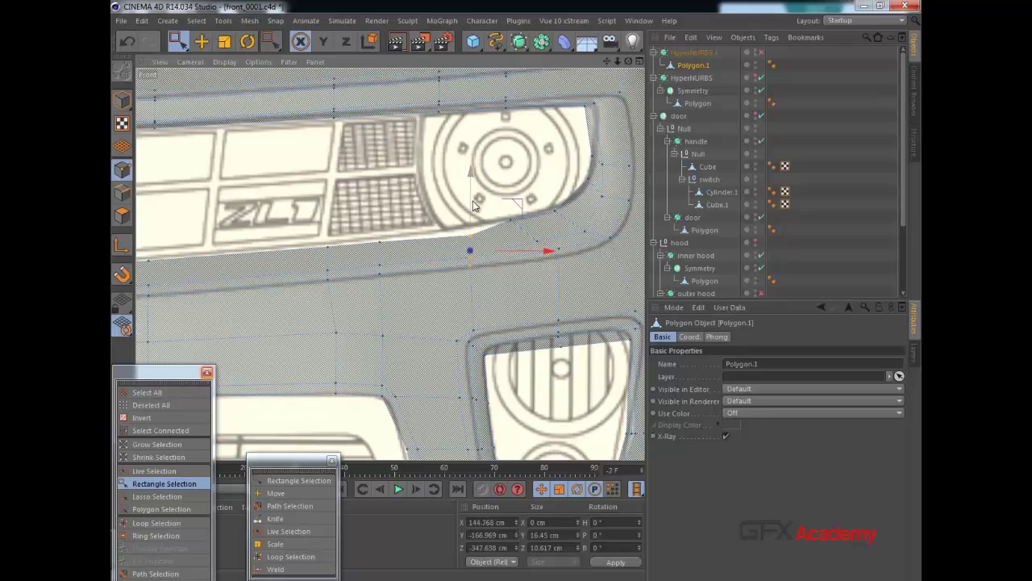
drag(461, 240, 470, 188)
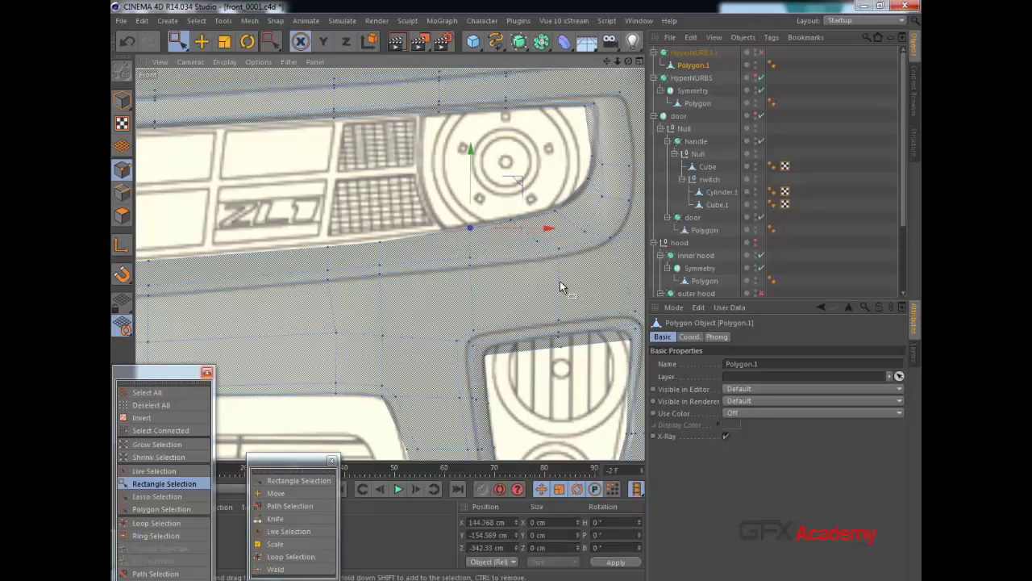
Select the next point column outward below the headlight and set its X size to 0.
alt+middle_drag(560, 281, 457, 302)
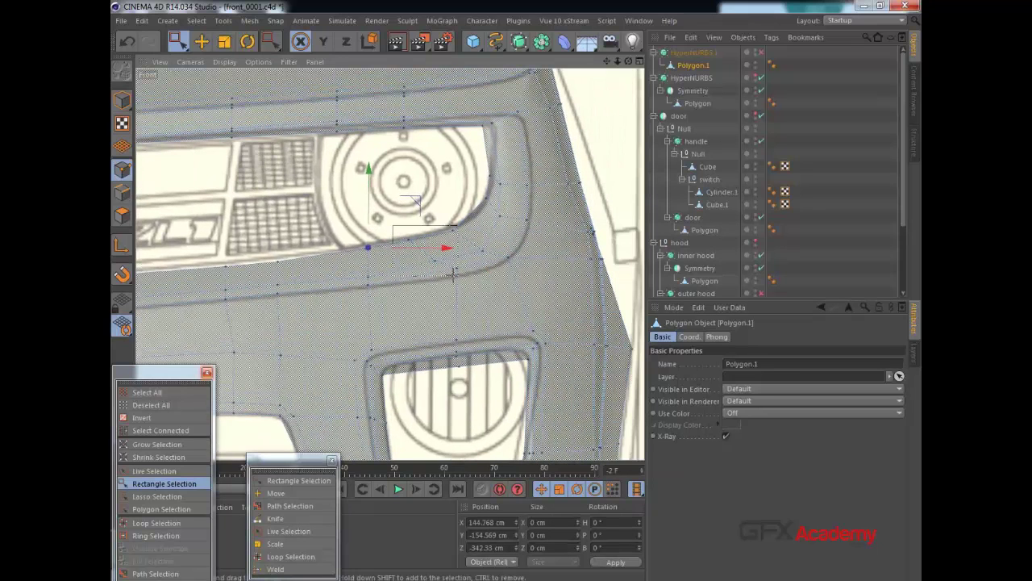
drag(453, 275, 445, 273)
click(457, 268)
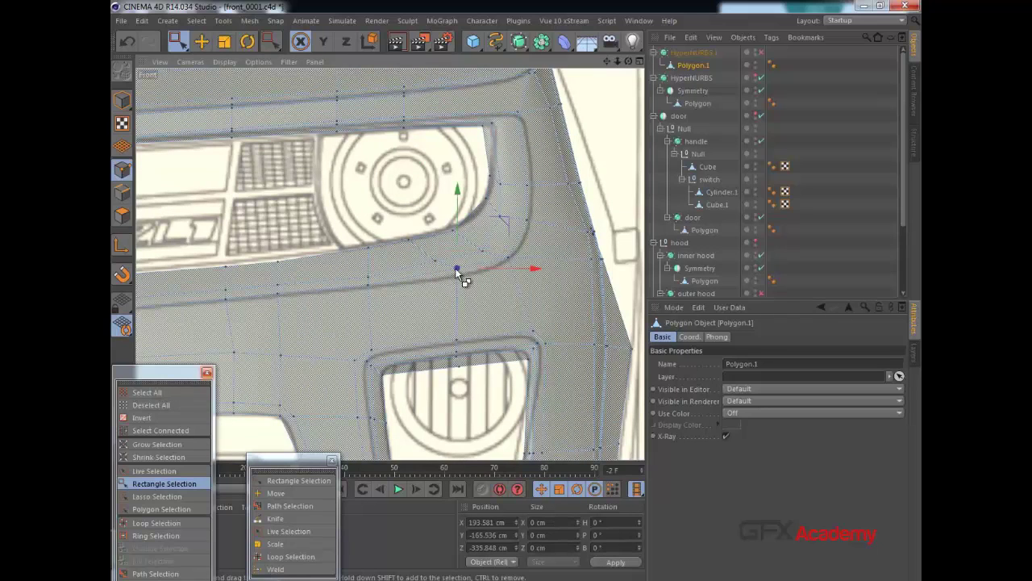
shift+drag(393, 233, 444, 280)
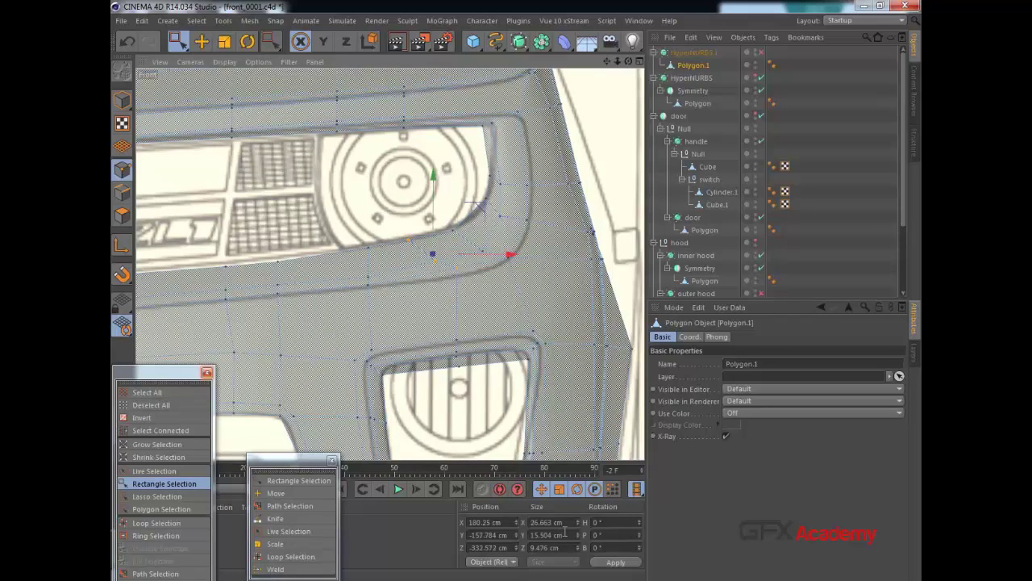
drag(563, 525, 491, 530)
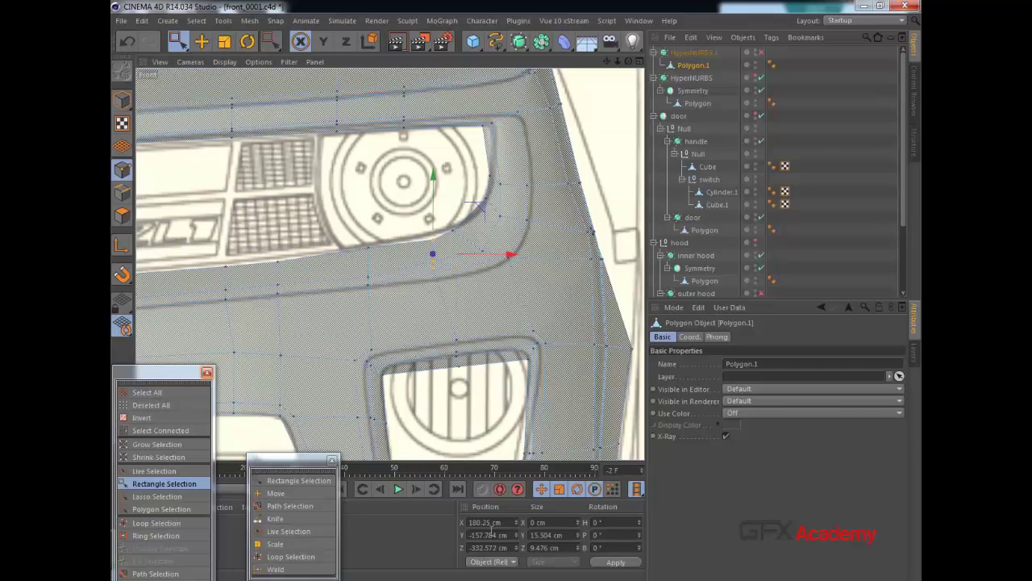
Fit that column's lower points to the blueprint line at Y about -169.5 cm and place the adjacent corner point at X about 208.7 cm.
click(430, 238)
drag(431, 199, 431, 197)
drag(437, 261, 427, 275)
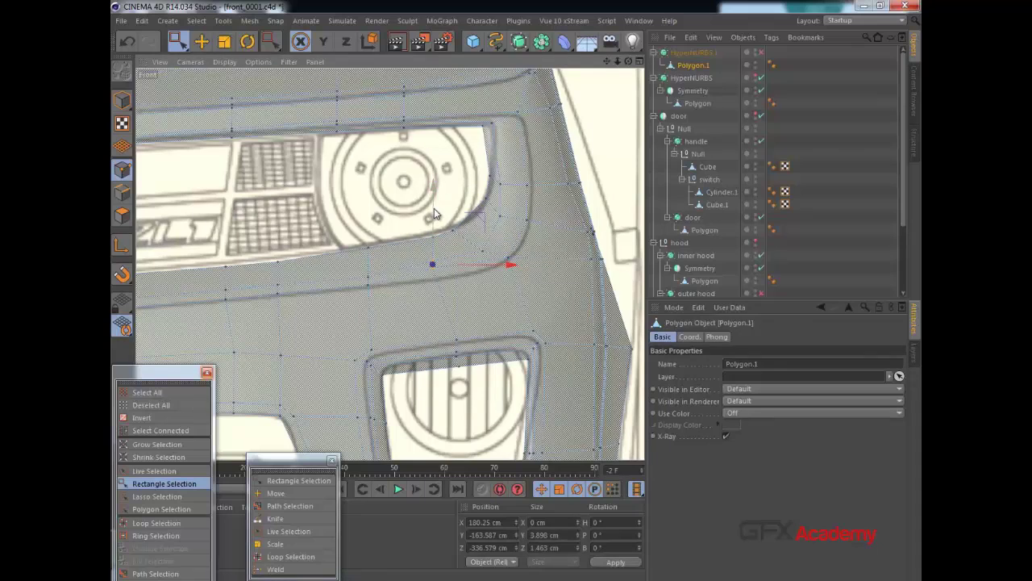
drag(434, 210, 437, 223)
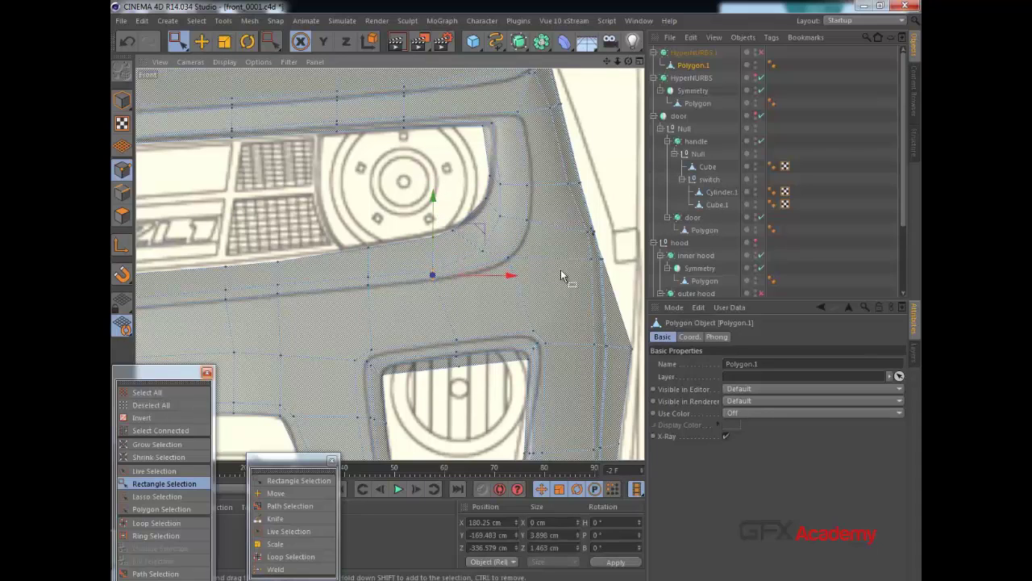
click(483, 252)
drag(532, 202, 533, 199)
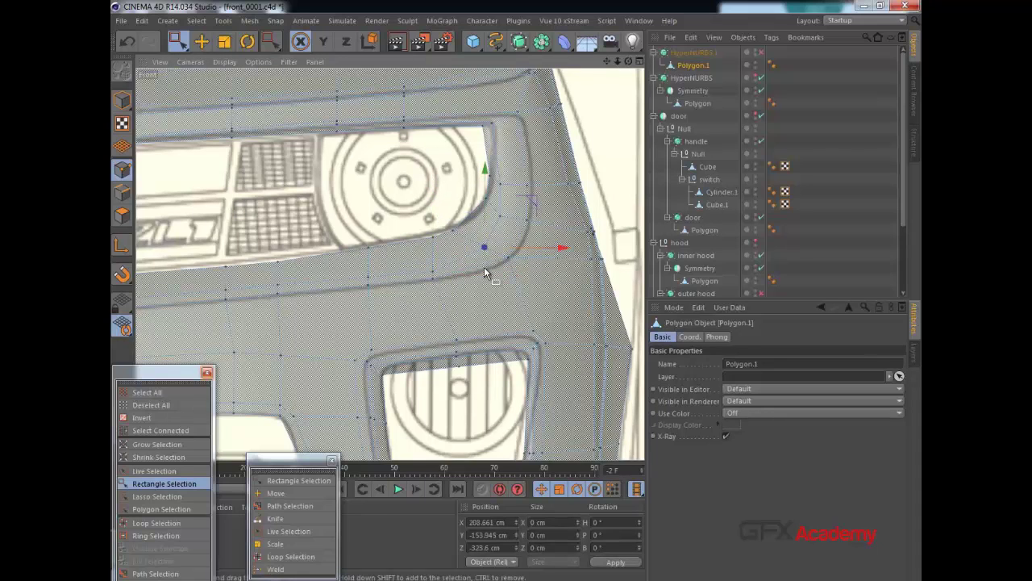
Shift the middle point of the lower bar's column beneath the mesh grille section inward to X about 67.2 cm.
scroll(487, 275, down, 1)
alt+middle_drag(474, 313, 408, 251)
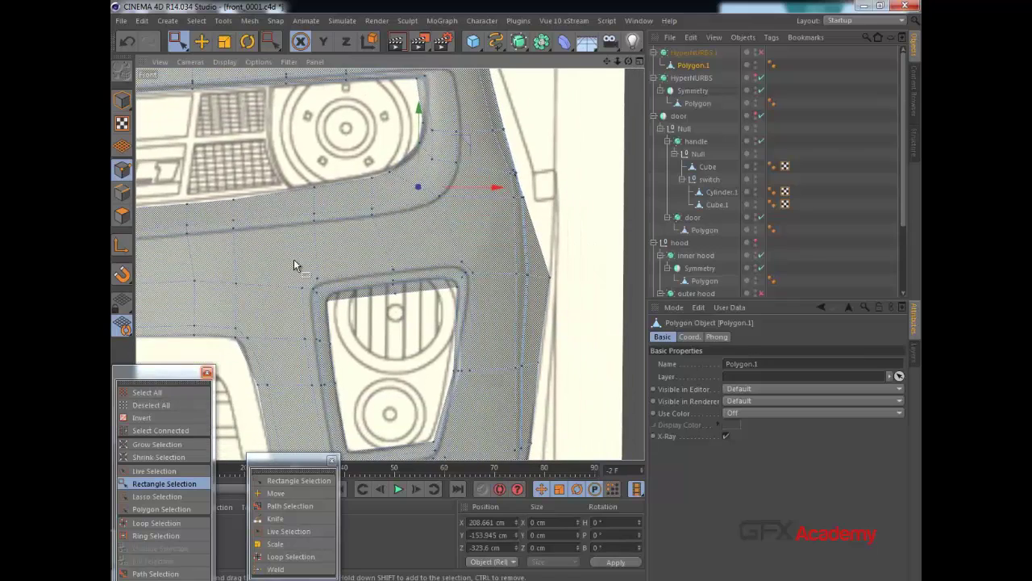
alt+middle_drag(250, 265, 336, 253)
click(266, 265)
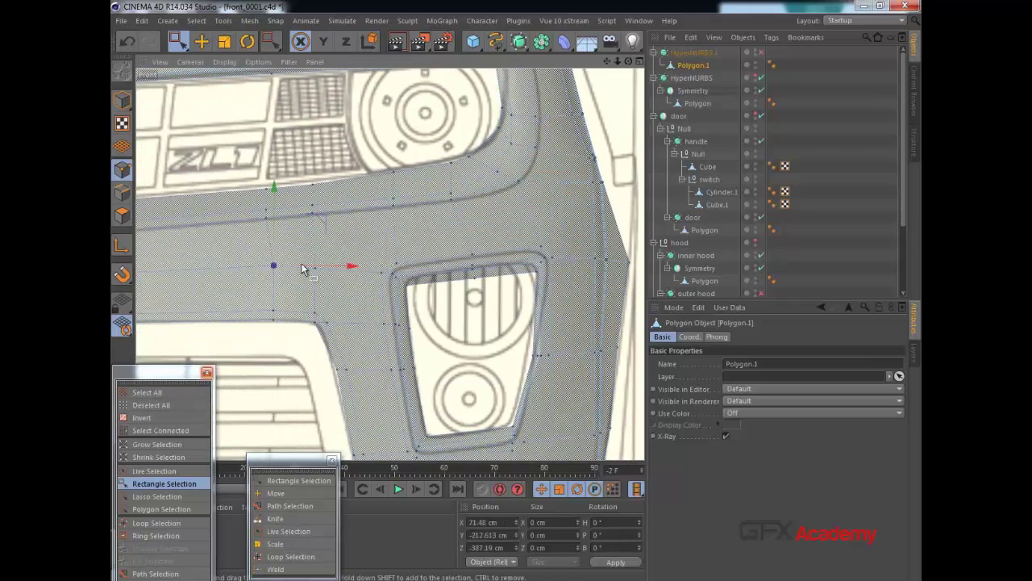
drag(308, 273, 314, 271)
scroll(366, 238, down, 2)
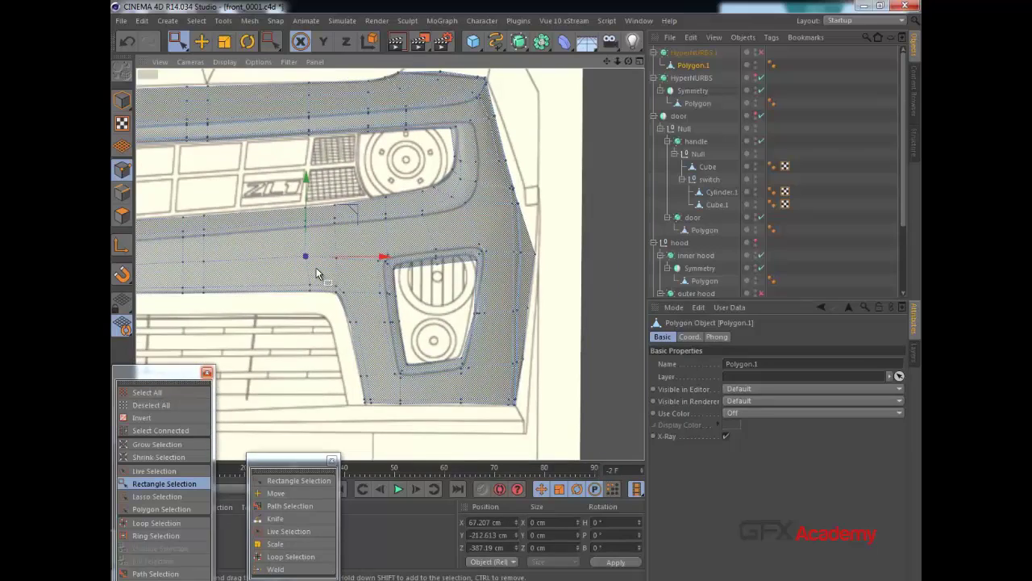
alt+middle_drag(319, 274, 535, 263)
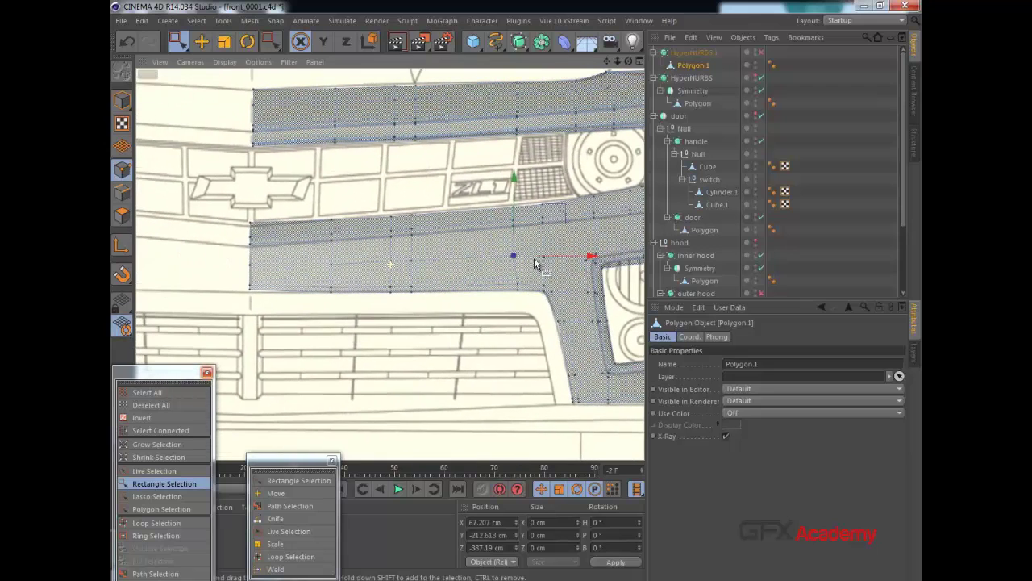
click(251, 224)
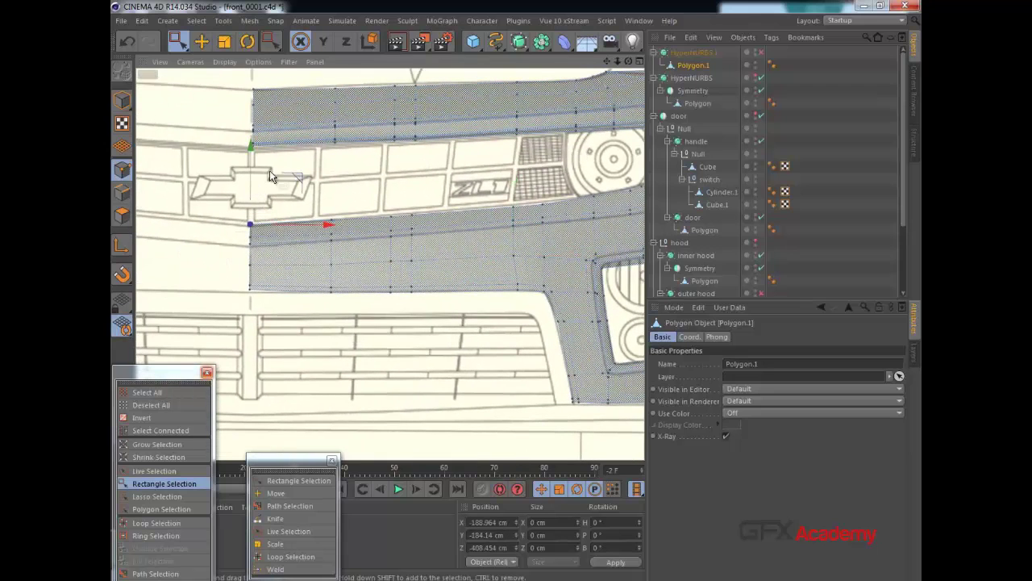
Turn off X-Ray for the front panel's polygon object and examine the panel's corner in the perspective view.
middle_click(412, 202)
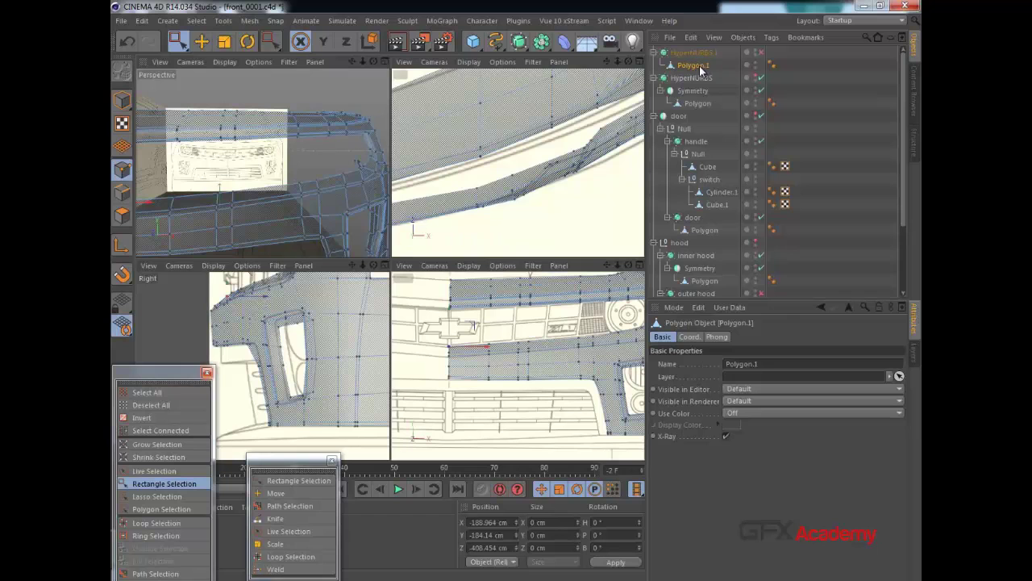
click(726, 436)
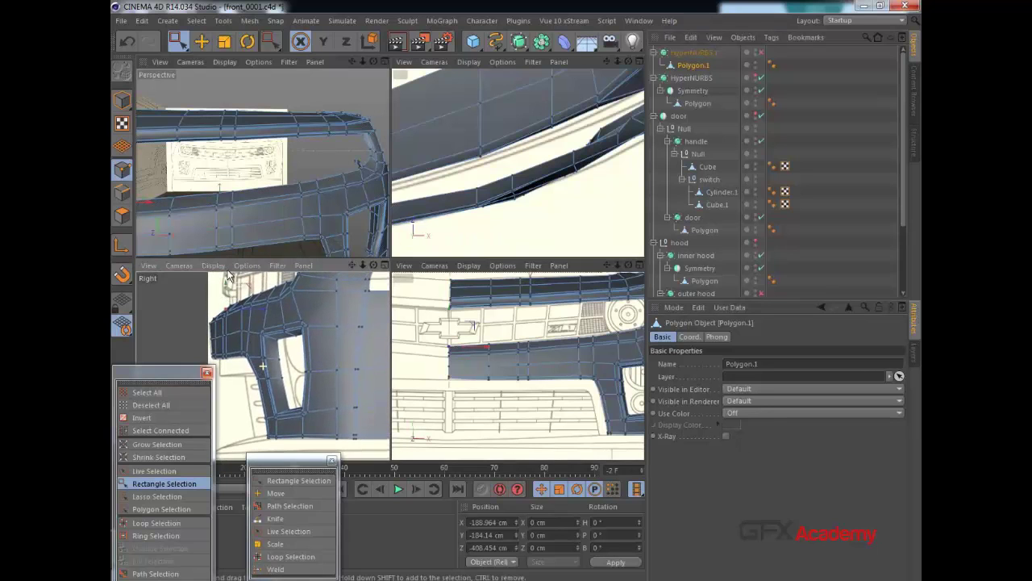
alt+drag(321, 166, 278, 207)
middle_click(311, 183)
alt+right_drag(354, 175, 317, 247)
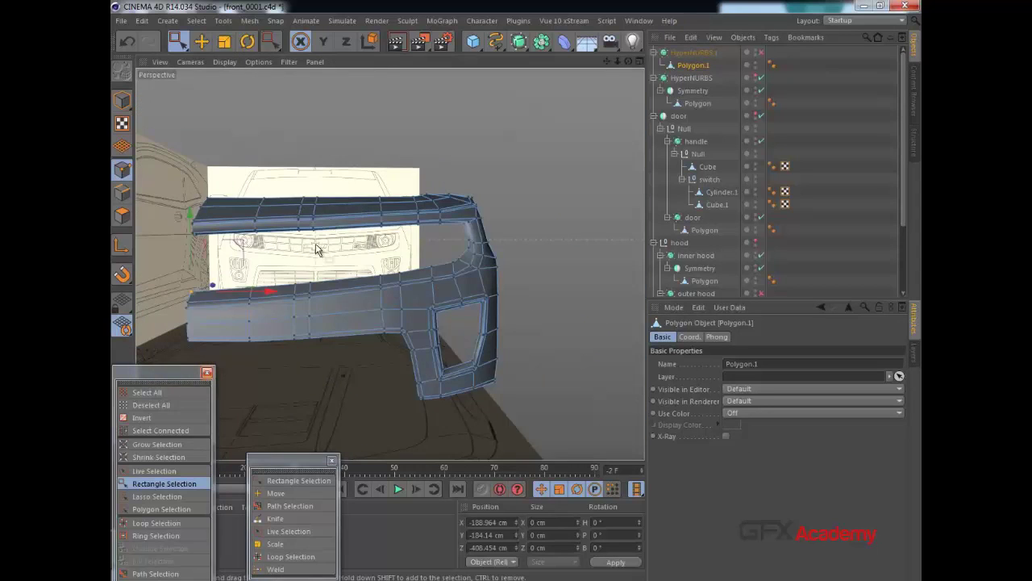
alt+drag(317, 249, 317, 211)
alt+right_drag(317, 210, 406, 183)
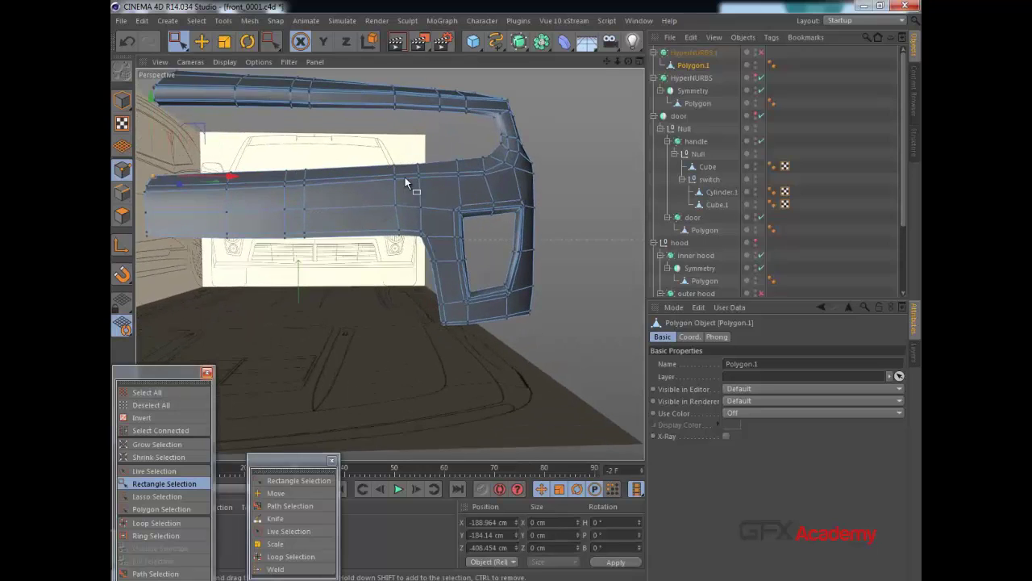
alt+drag(406, 184, 469, 193)
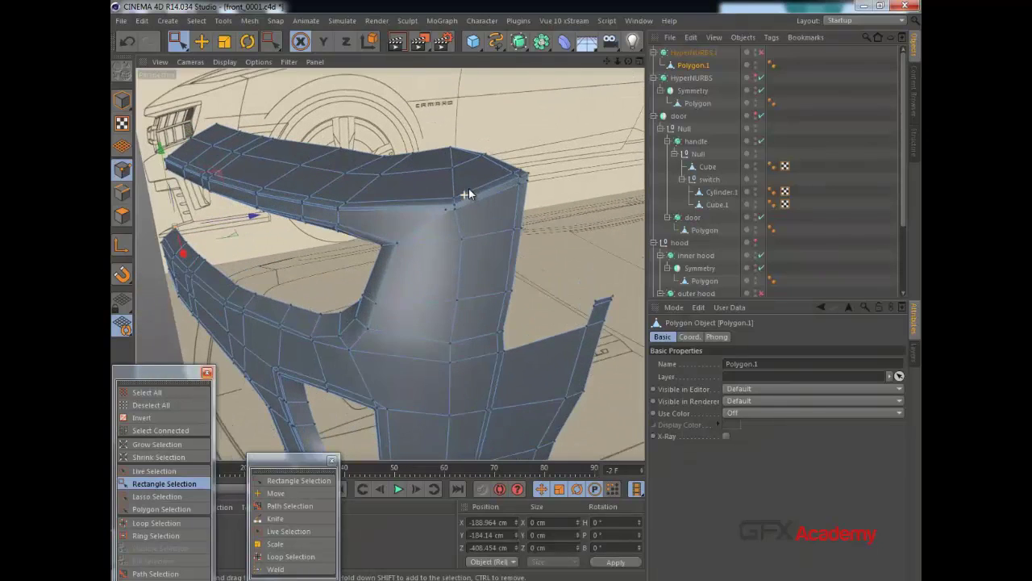
alt+right_drag(469, 189, 519, 201)
Preview the smoothed front panel with HyperNURBS.1 enabled, examine the corner and fog lamp opening, and disable the smoothing again.
click(761, 52)
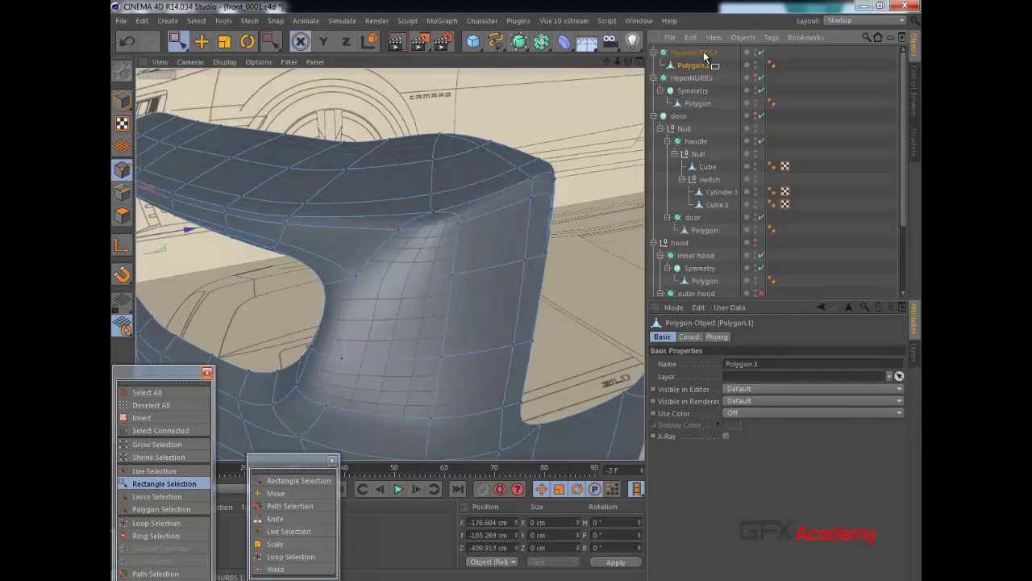
click(703, 53)
alt+drag(441, 207, 442, 172)
click(690, 67)
scroll(368, 274, up, 2)
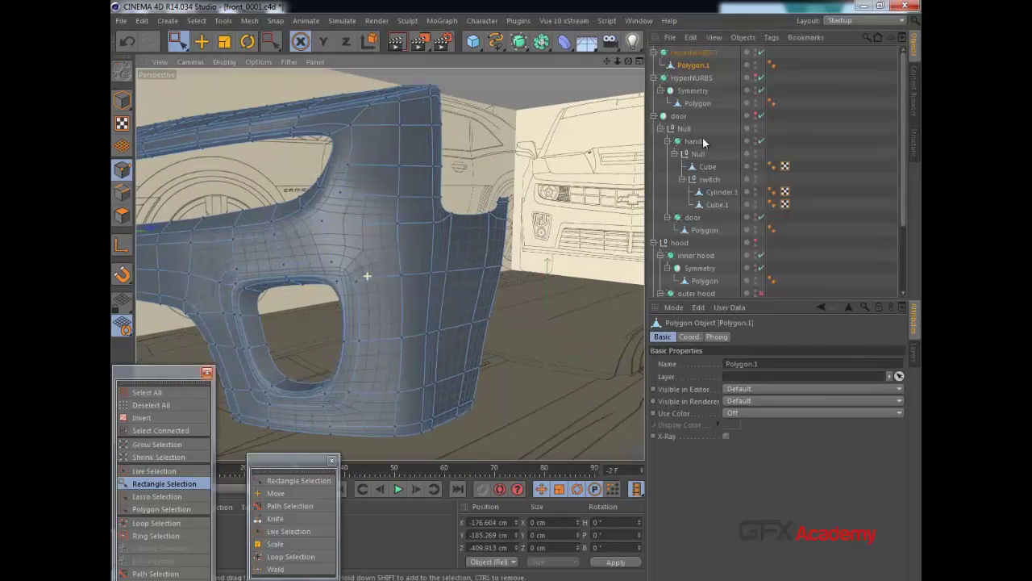
click(761, 52)
alt+drag(424, 251, 406, 229)
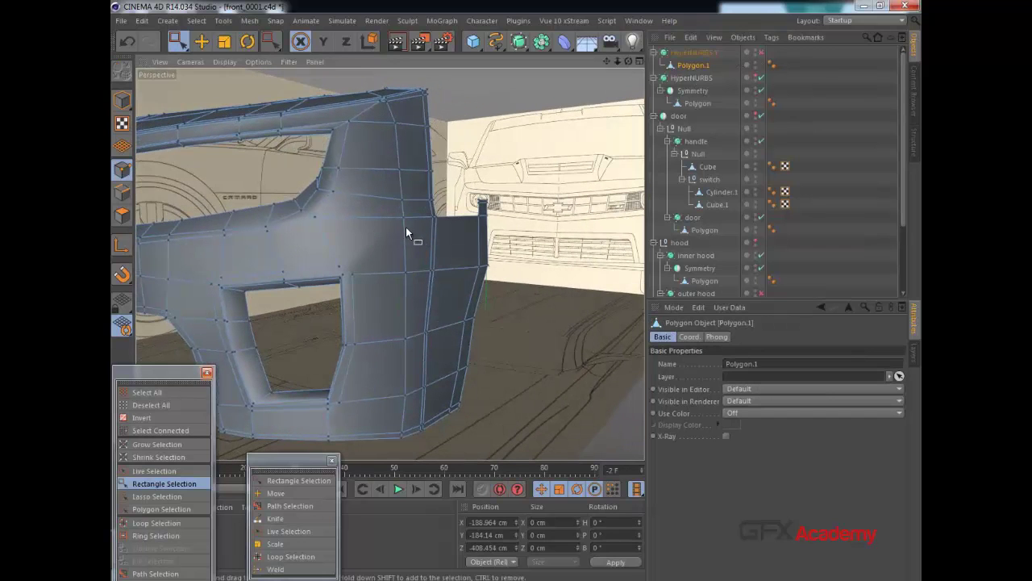
Cut a diagonal edge with the Knife in Line mode from the side column's point to the fog lamp opening's upper outer corner.
key(k)
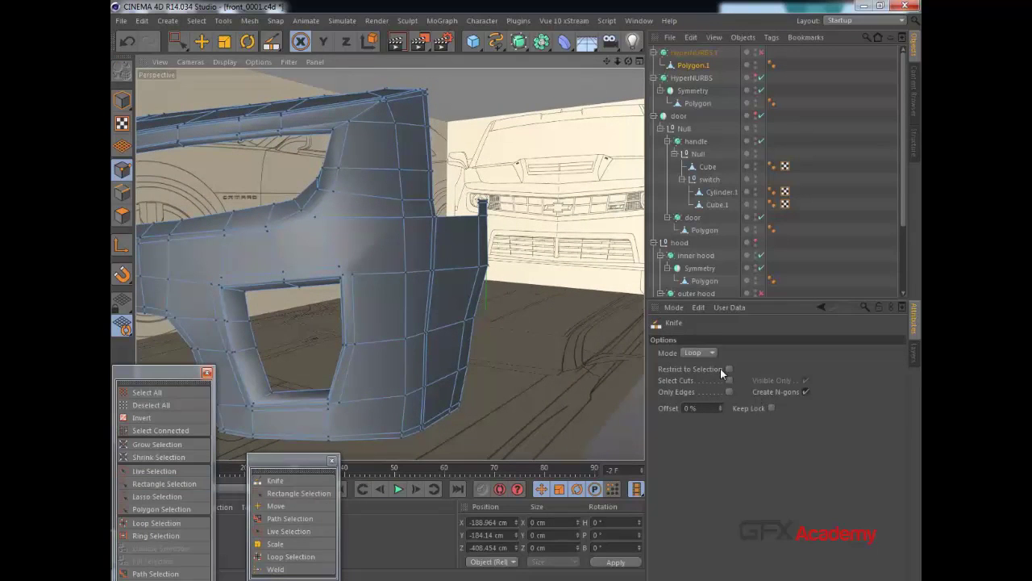
click(702, 352)
click(702, 366)
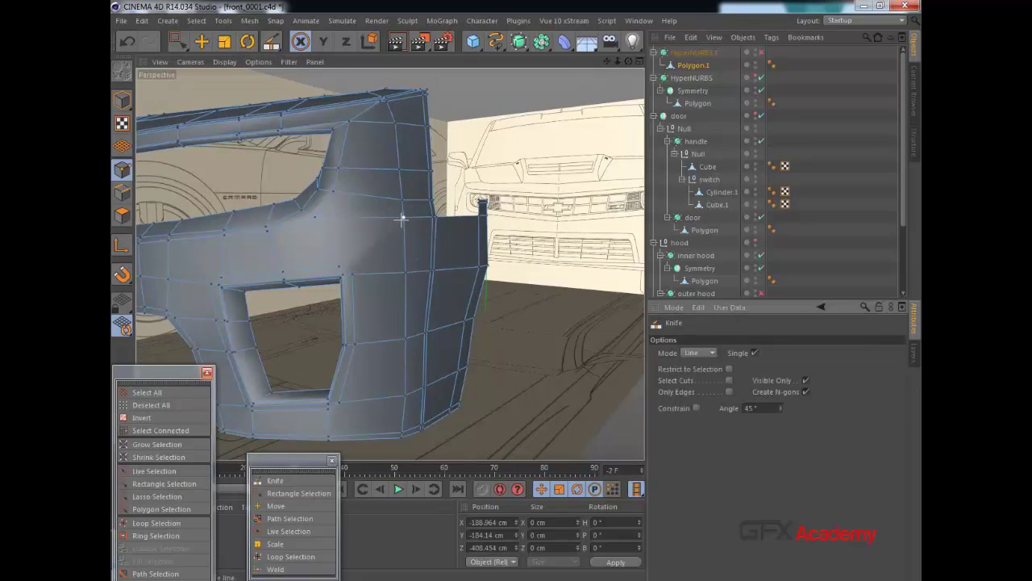
drag(403, 218, 346, 271)
Check the new diagonal edge with HyperNURBS.1 smoothing enabled, and switch the smoothing back off.
click(762, 52)
click(710, 54)
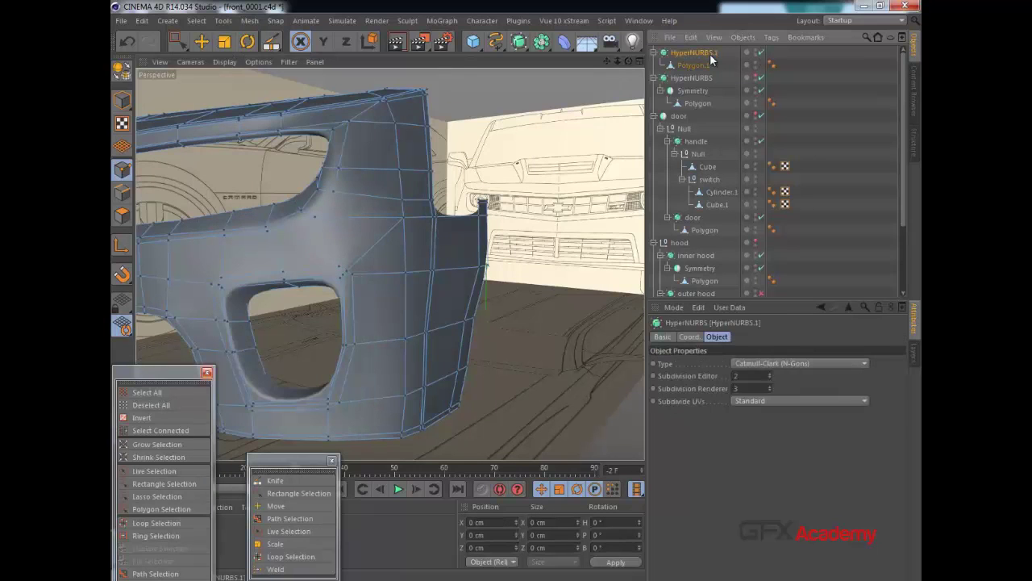
alt+drag(383, 254, 476, 201)
click(700, 65)
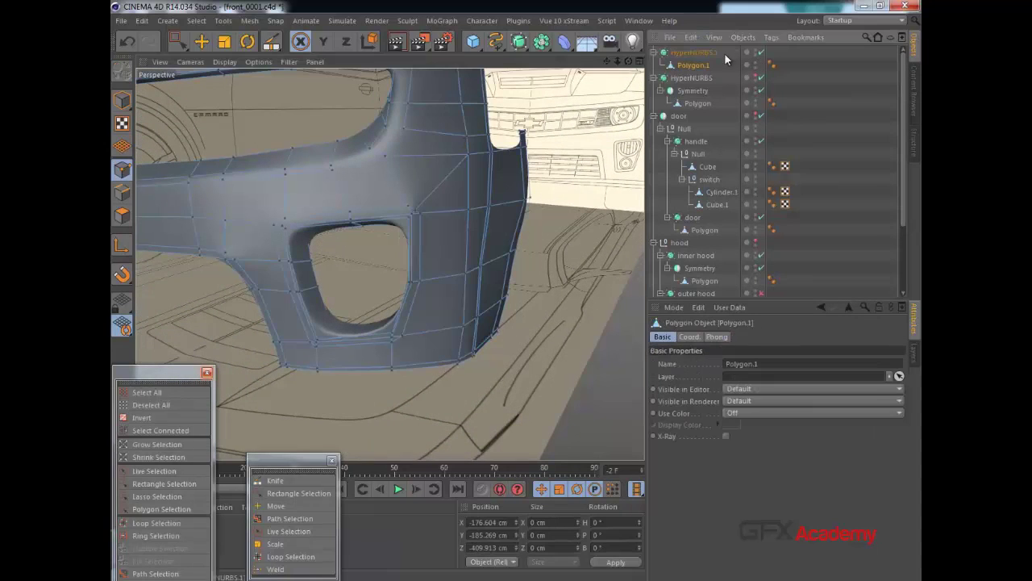
click(761, 52)
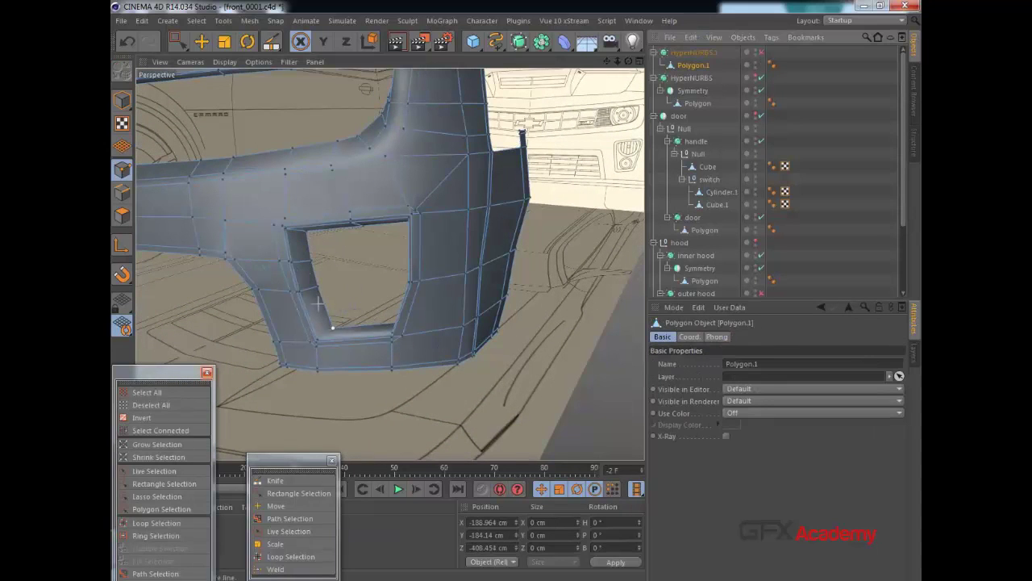
Add a Knife loop cut around the inner wall of the fog lamp opening at about 32% offset.
key(k)
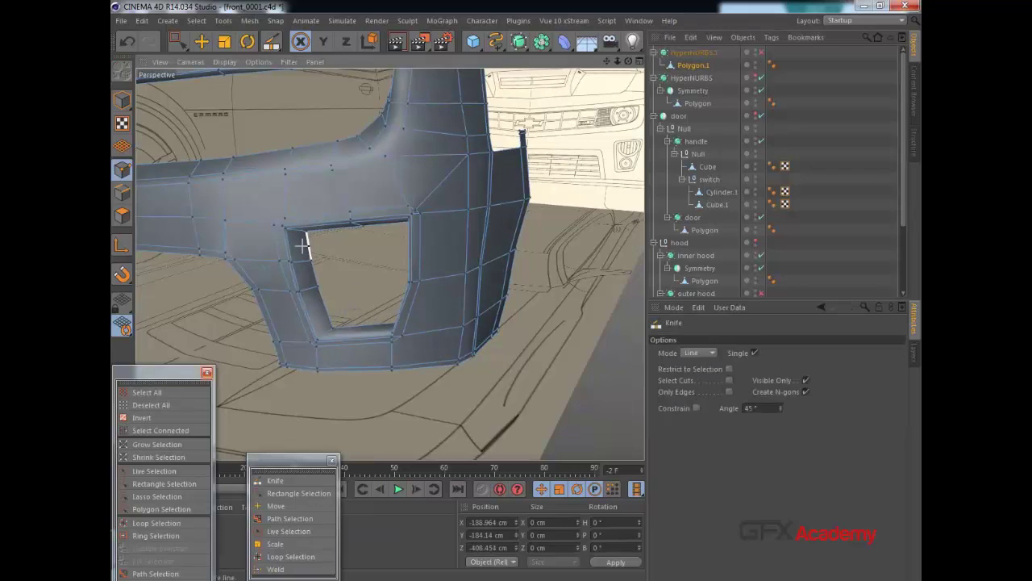
click(708, 352)
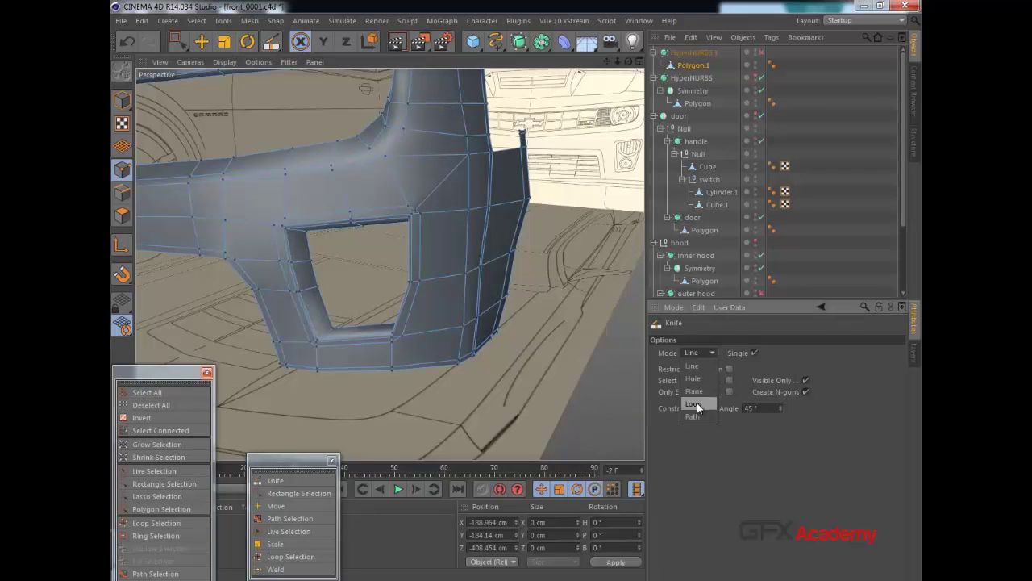
click(697, 405)
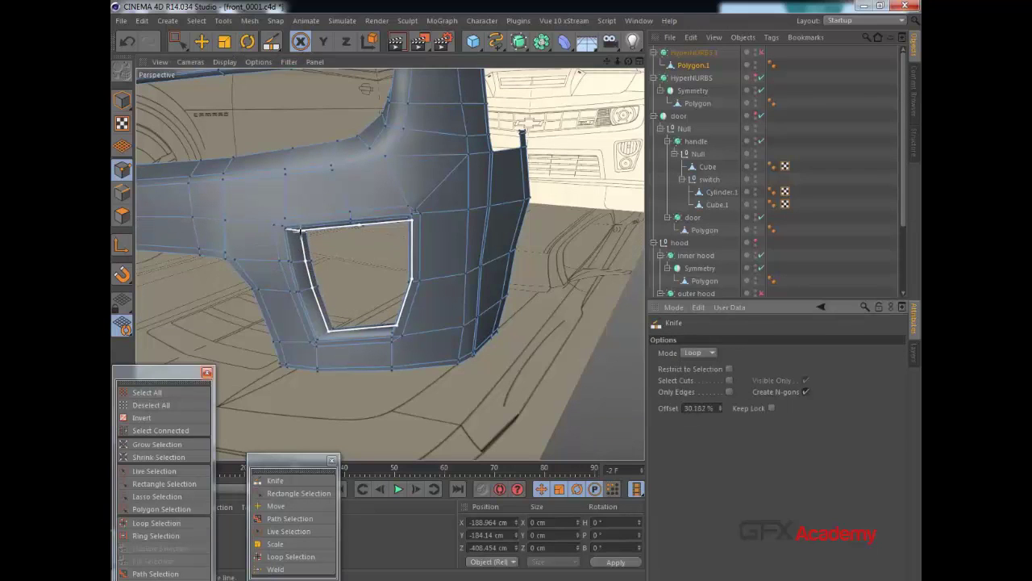
click(300, 232)
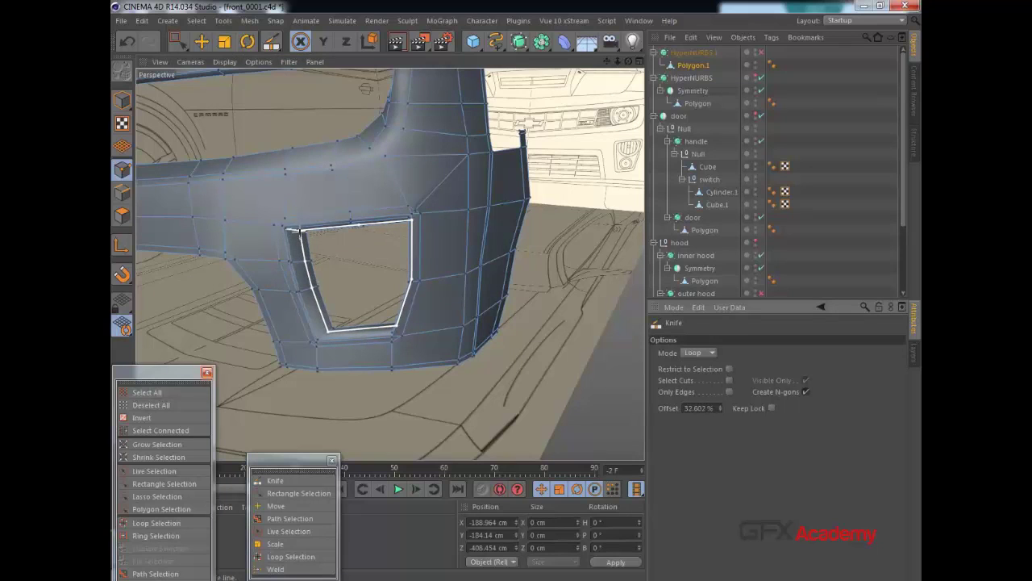
Enable HyperNURBS.1 and examine the smoothed fog lamp opening, ending with the panel's polygon object selected.
click(758, 53)
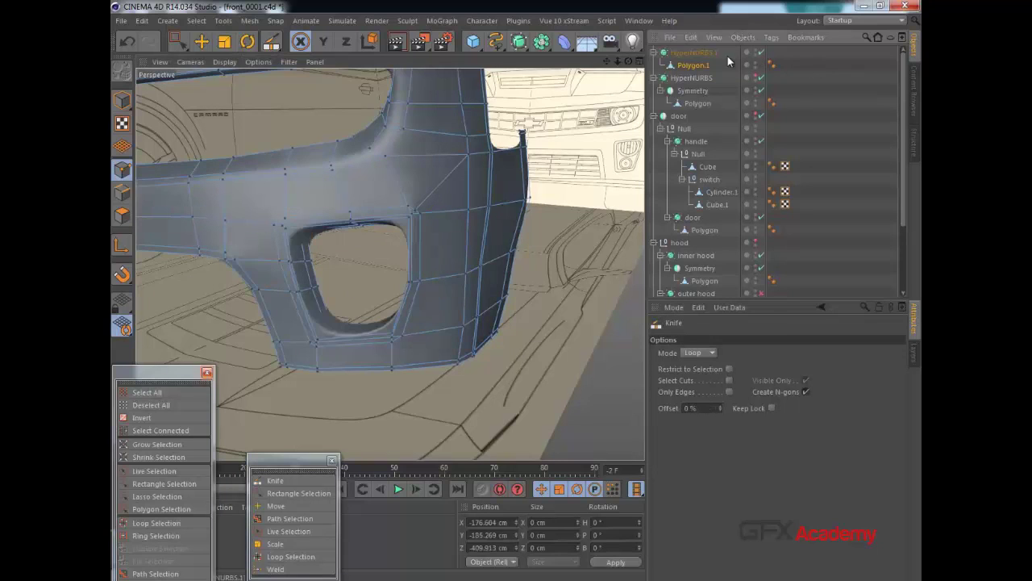
click(709, 53)
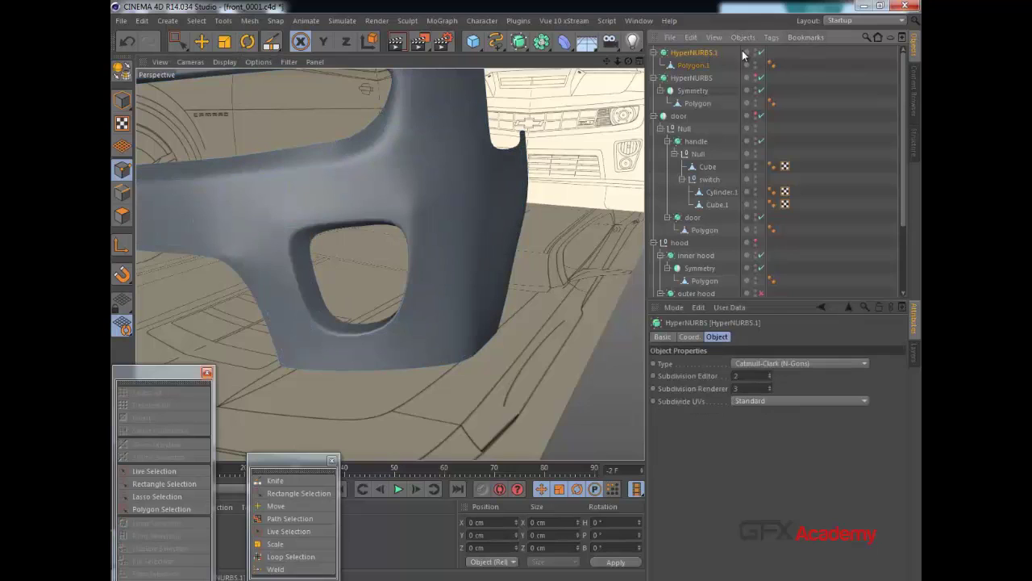
click(694, 64)
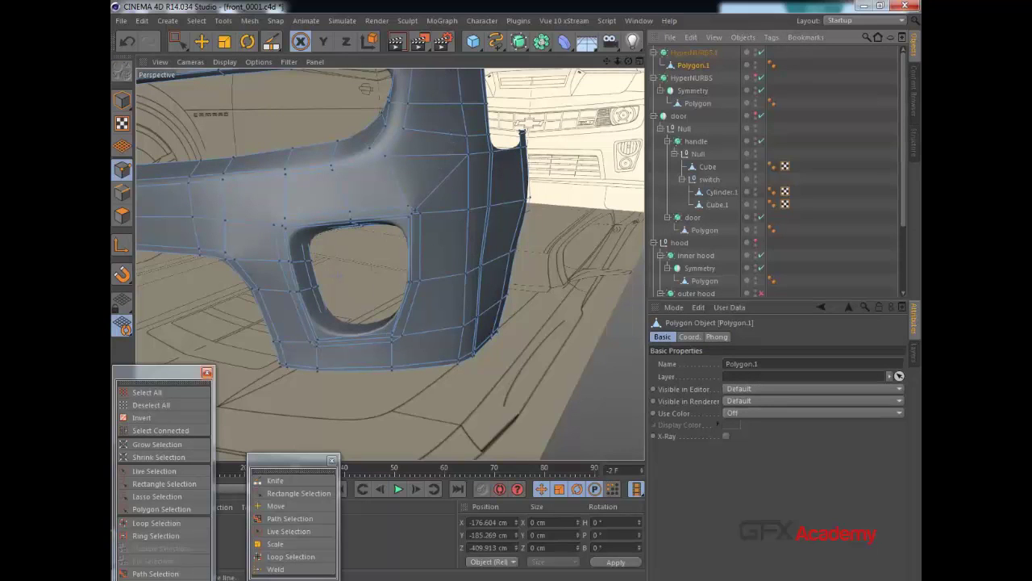
Switch off HyperNURBS.1 smoothing and add a Knife loop cut beside the fog lamp opening's lower inner corner at about 14.5% offset.
click(761, 53)
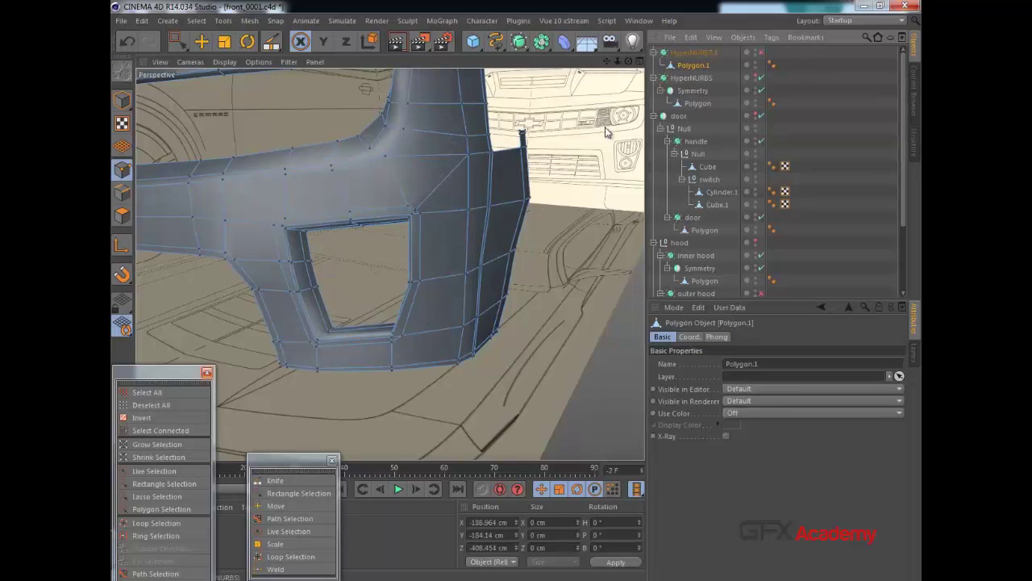
click(275, 481)
scroll(331, 333, up, 1)
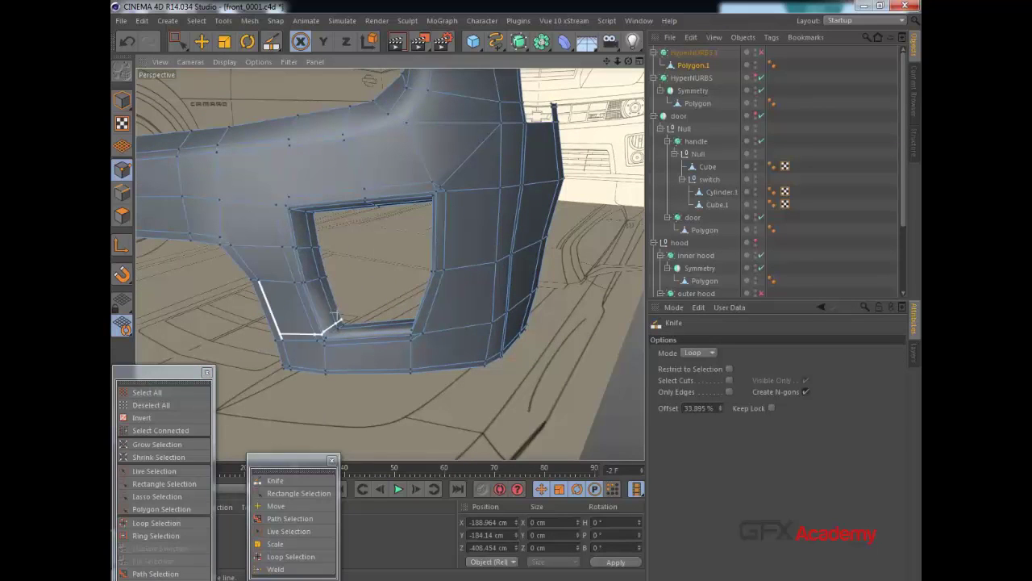
scroll(336, 323, up, 1)
scroll(338, 317, up, 1)
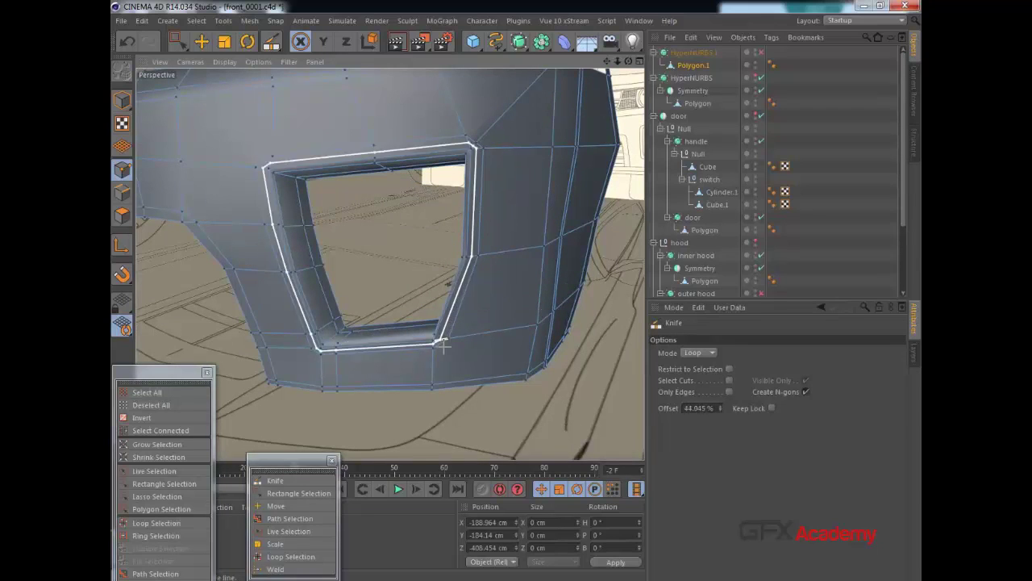
scroll(423, 321, up, 3)
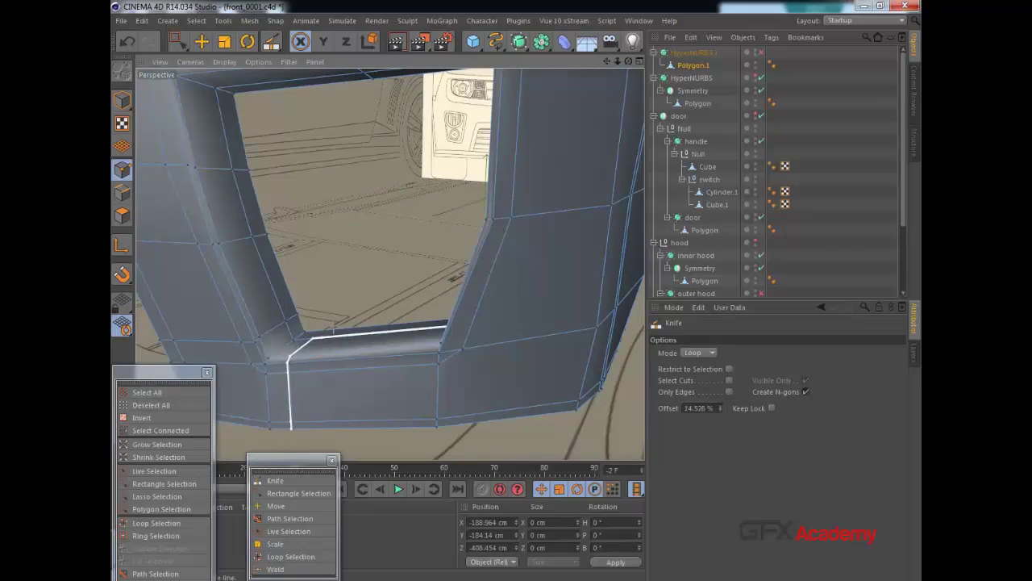
Add a second Knife cut in Loop mode beside the fog lamp opening's lower outer corner.
click(695, 353)
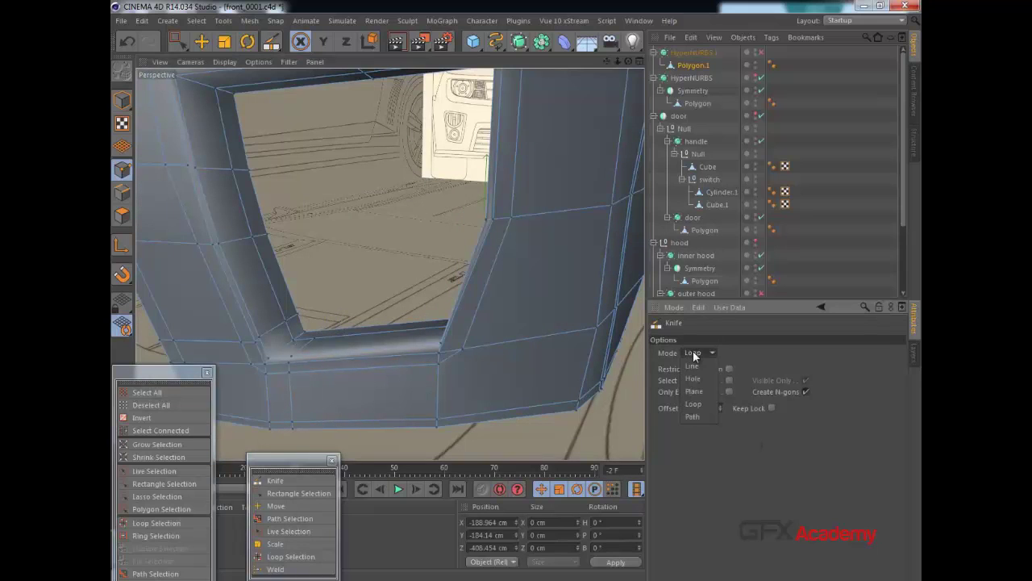
click(694, 364)
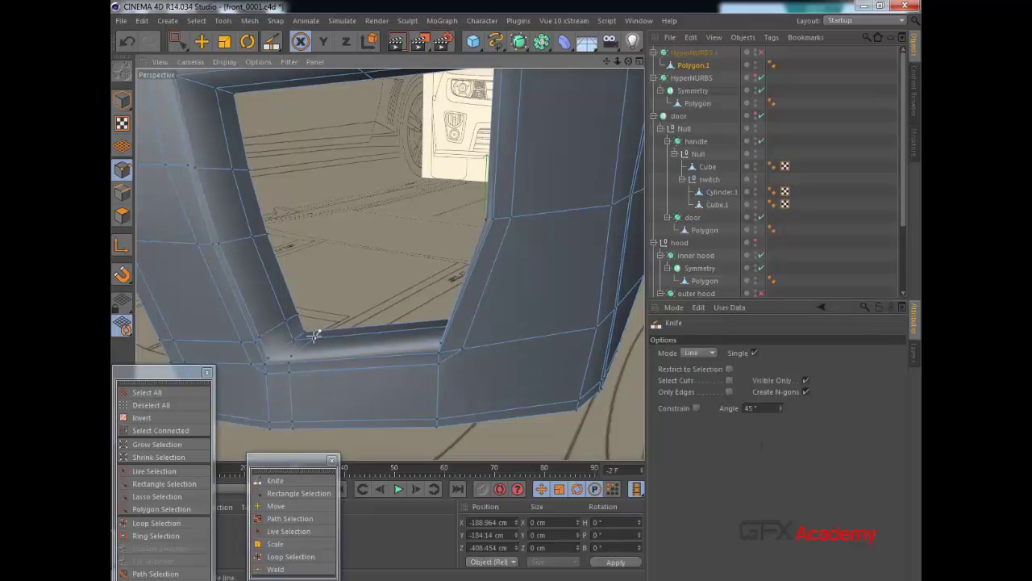
click(698, 352)
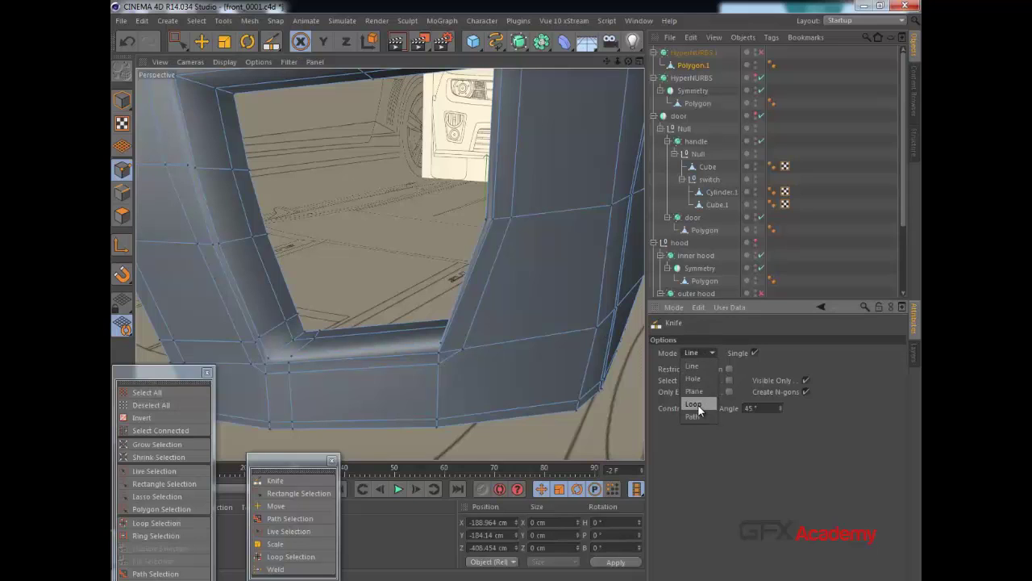
click(698, 408)
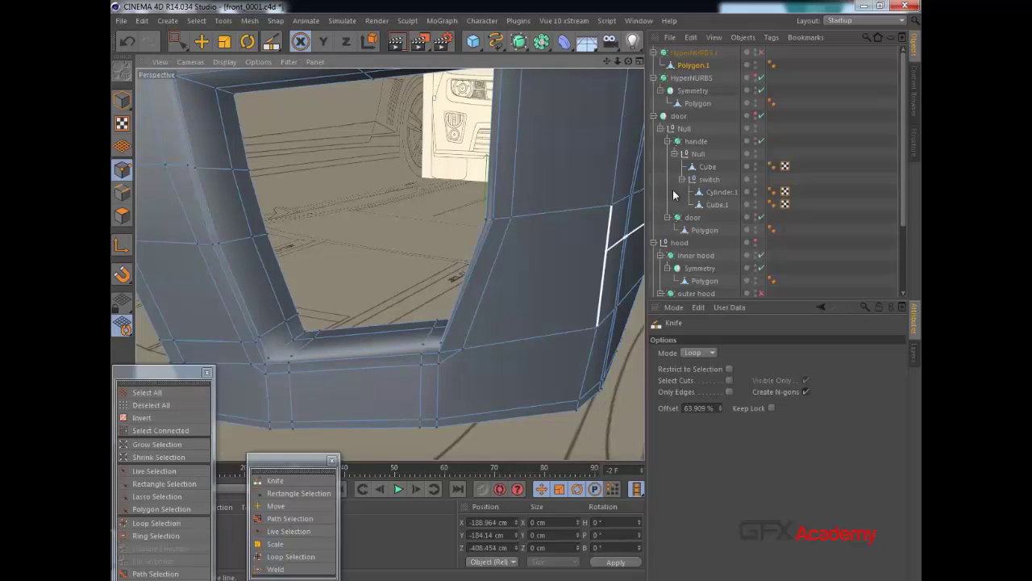
Examine the fog lamp opening's corners with HyperNURBS.1 enabled, and return to the unsmoothed Polygon.1 mesh.
click(762, 53)
click(696, 53)
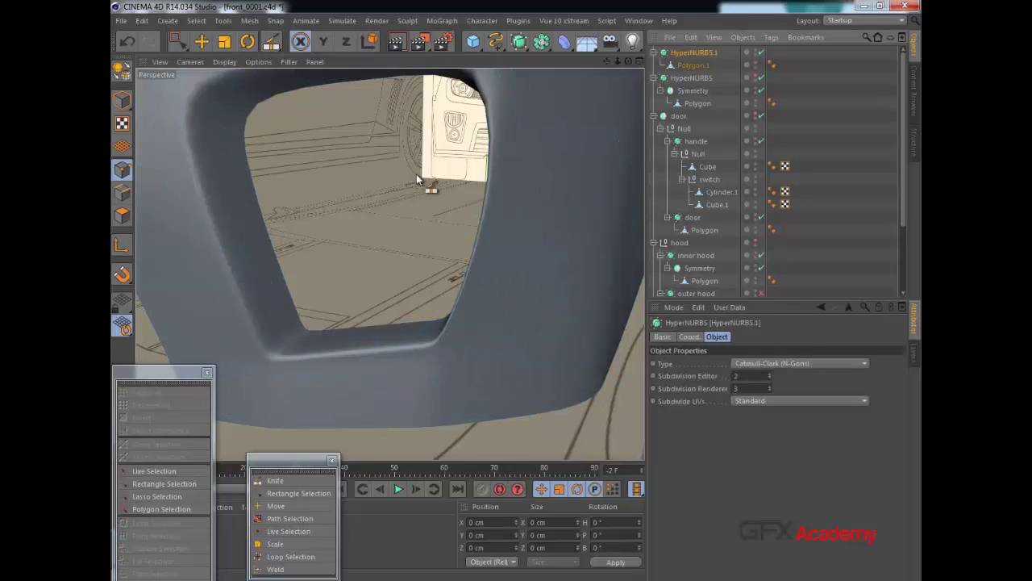
mouse_move(418, 174)
alt+mouse_down()
mouse_move(422, 167)
mouse_move(403, 167)
alt+mouse_up()
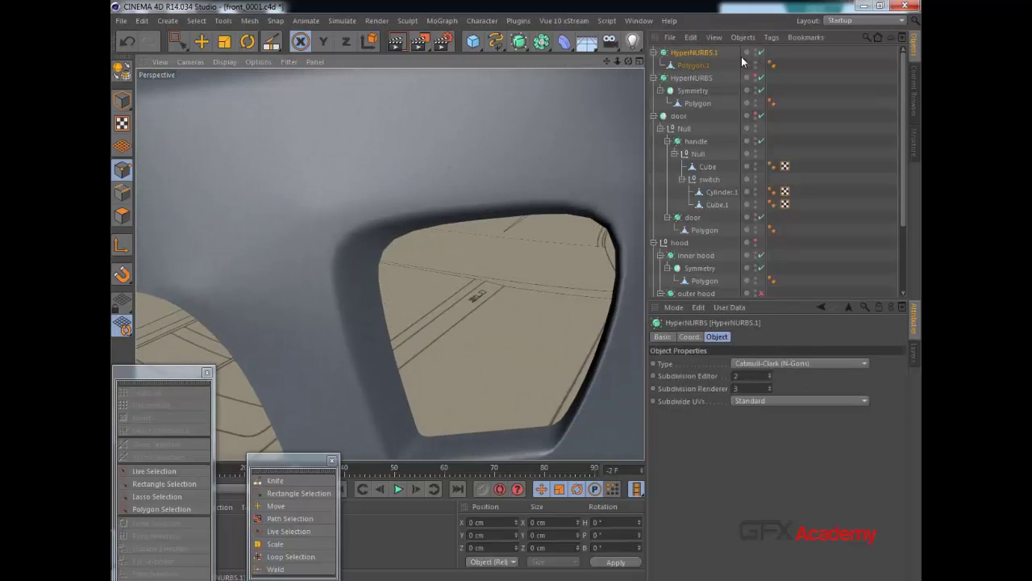
click(761, 53)
click(694, 64)
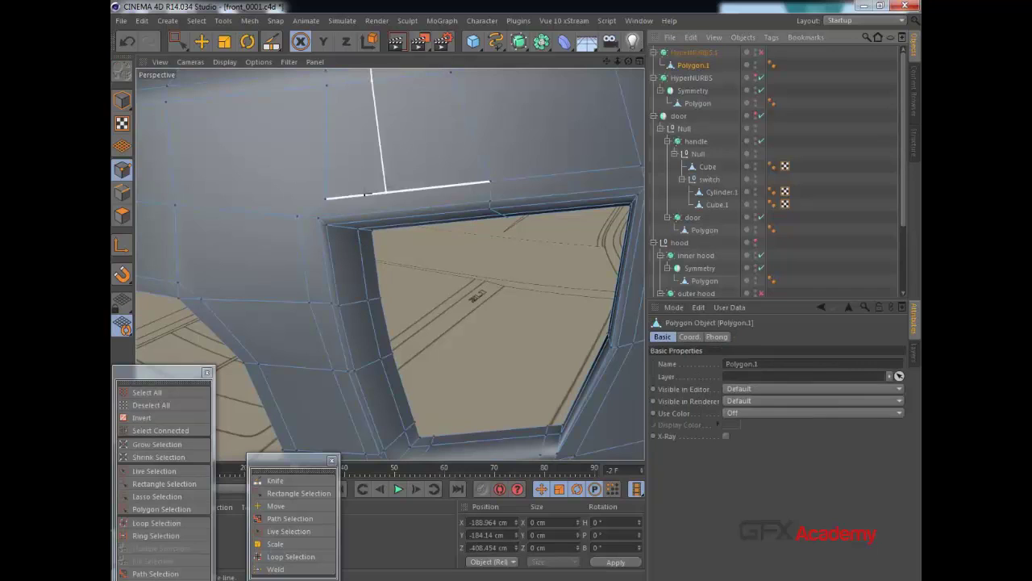
Cut short support edges across the fog lamp opening's rim beside its corners with the Knife in Line mode.
scroll(373, 199, down, 3)
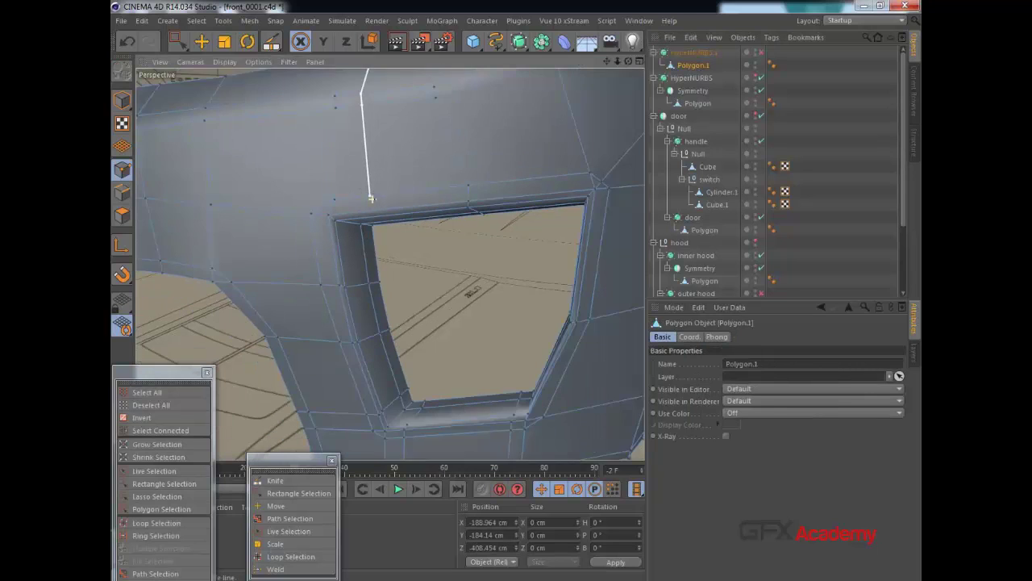
key(k)
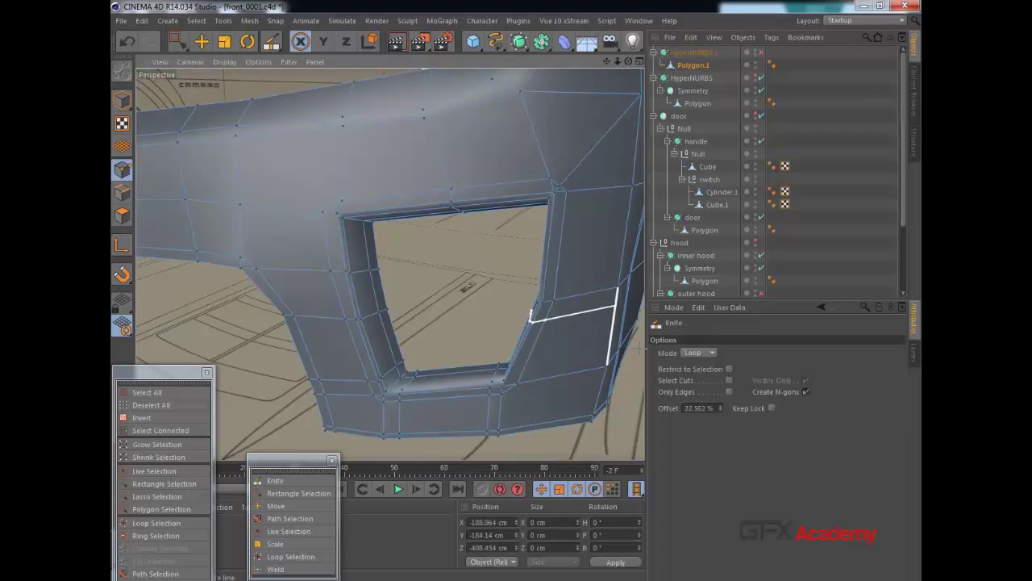
click(696, 354)
click(694, 365)
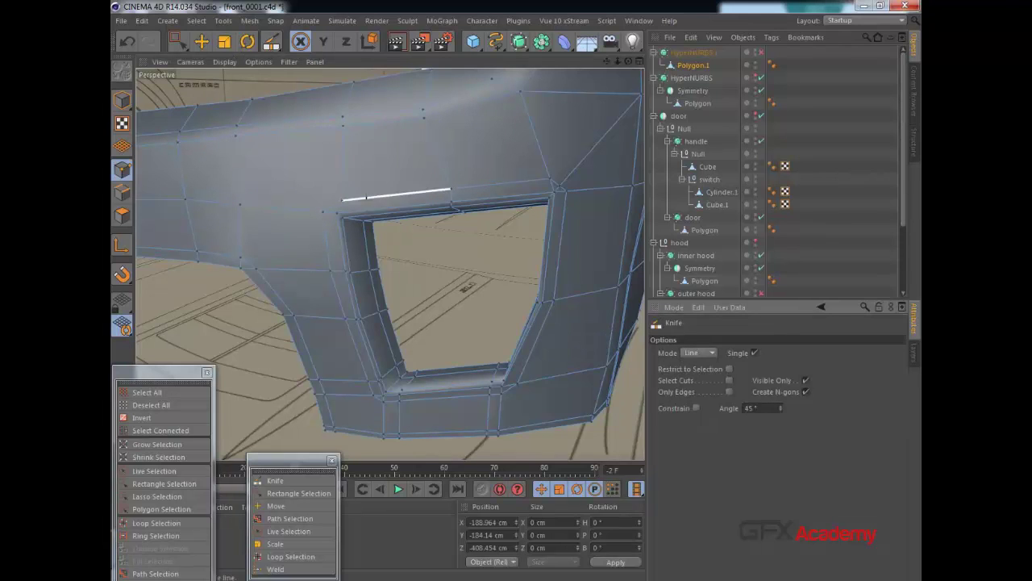
alt+drag(383, 186, 382, 183)
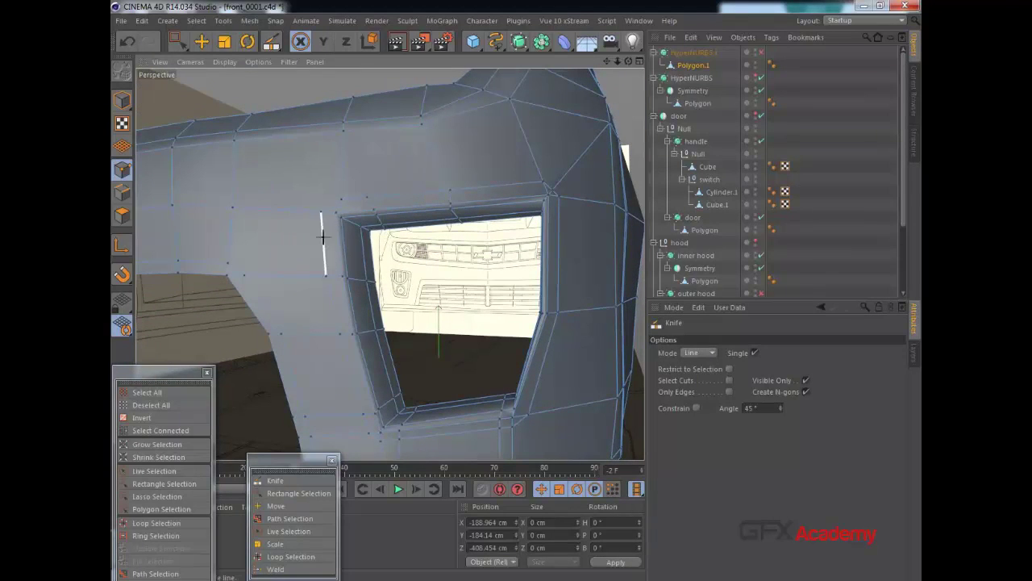
drag(322, 229, 373, 240)
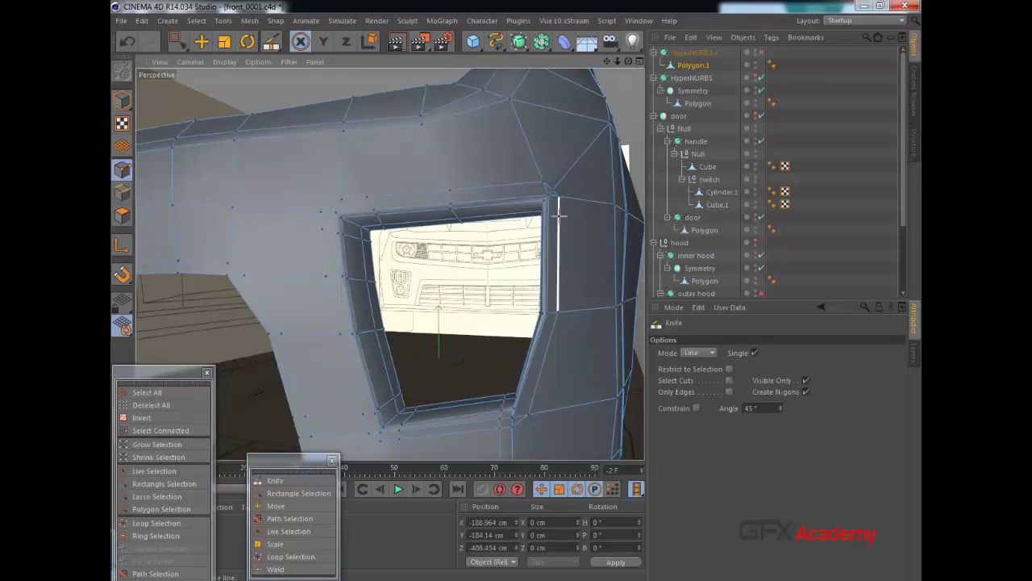
drag(559, 217, 533, 221)
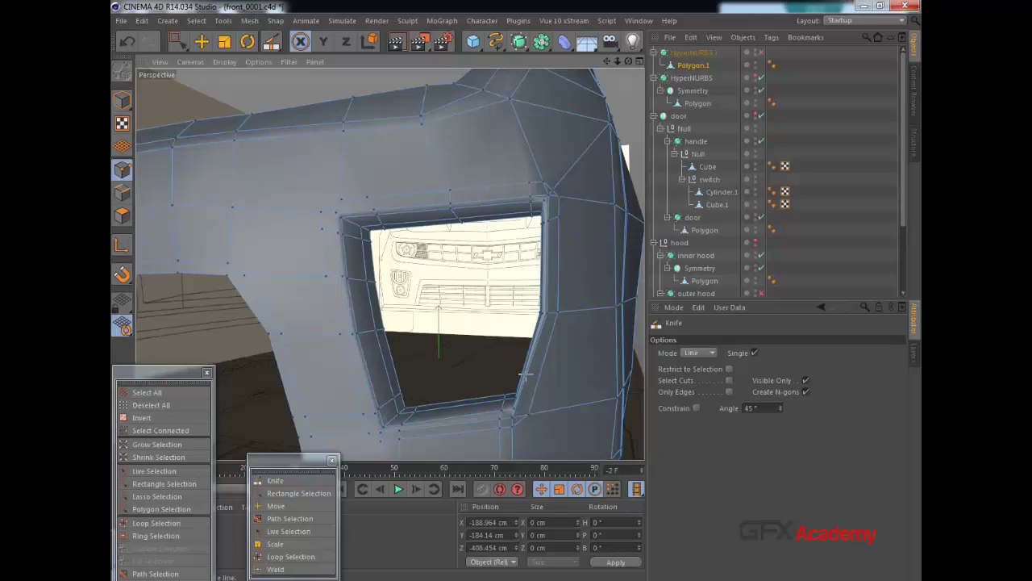
drag(533, 391, 535, 391)
Check the whole front panel and its fog lamp opening with HyperNURBS.1 enabled, and switch smoothing off with Polygon.1 selected.
mouse_move(513, 354)
alt+mouse_down()
mouse_move(504, 343)
mouse_move(515, 347)
alt+mouse_up()
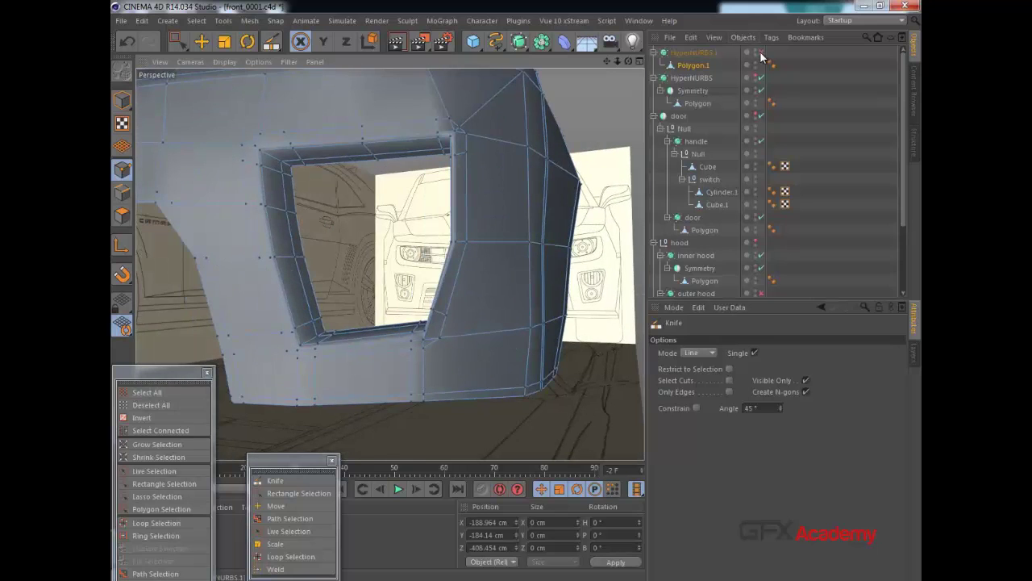
click(761, 53)
click(702, 53)
alt+drag(445, 286, 291, 302)
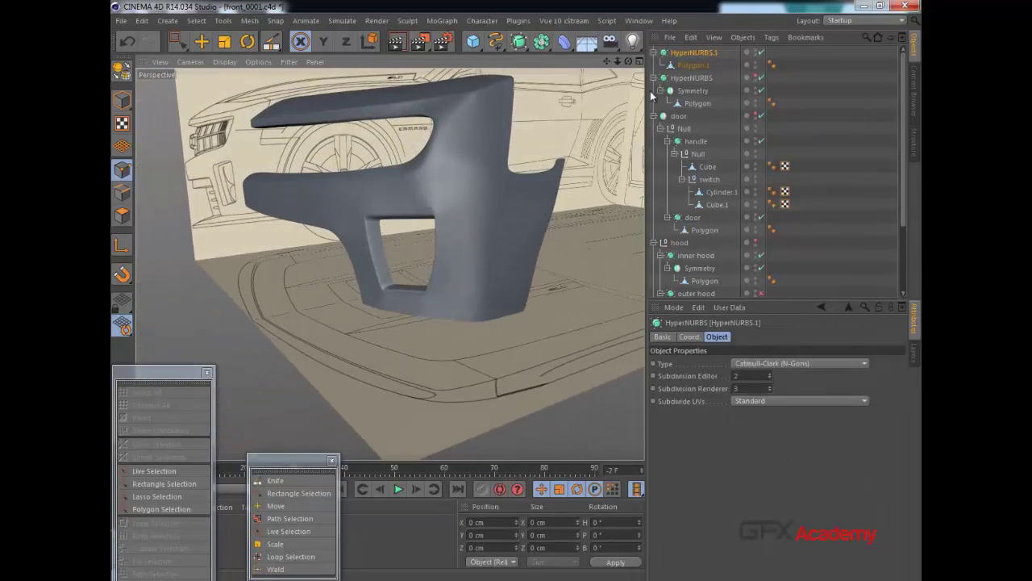
click(692, 65)
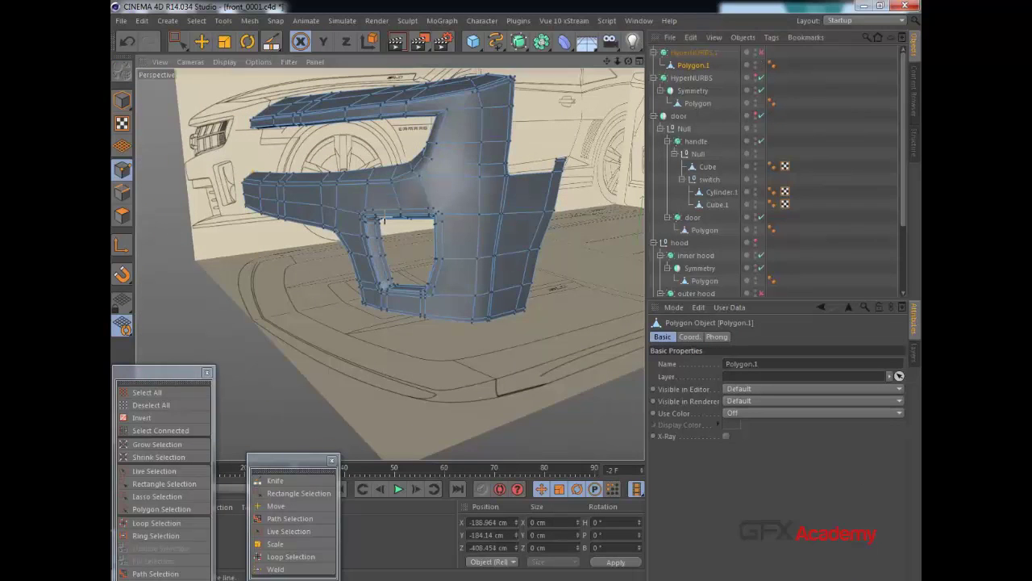
scroll(430, 208, up, 3)
alt+drag(483, 184, 476, 212)
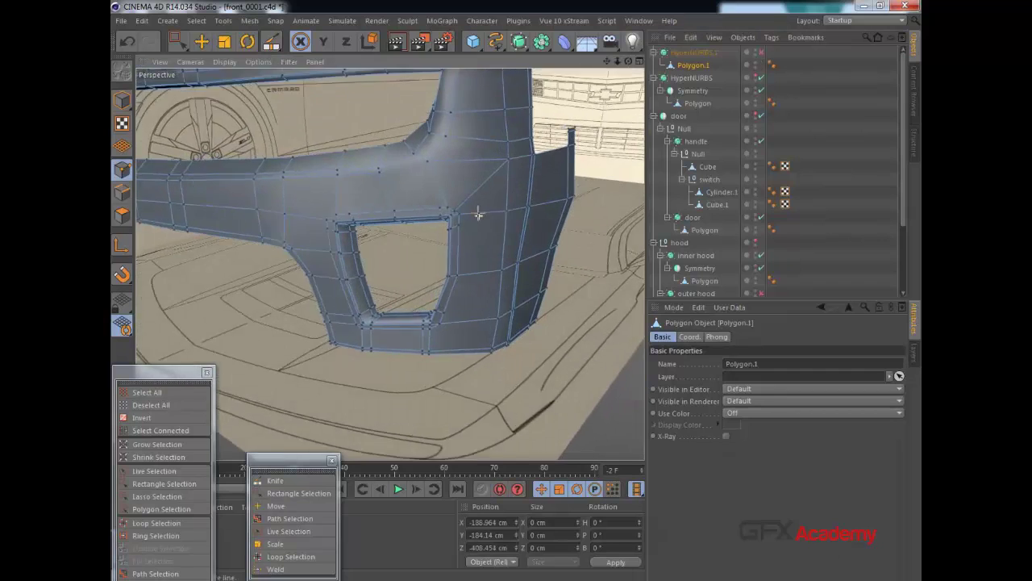
Move three inner rim points on the outer side of the lower bumper opening along X, shifting the lower two about 2.4 cm and 3.7 cm.
scroll(478, 201, up, 4)
alt+middle_drag(452, 267, 443, 223)
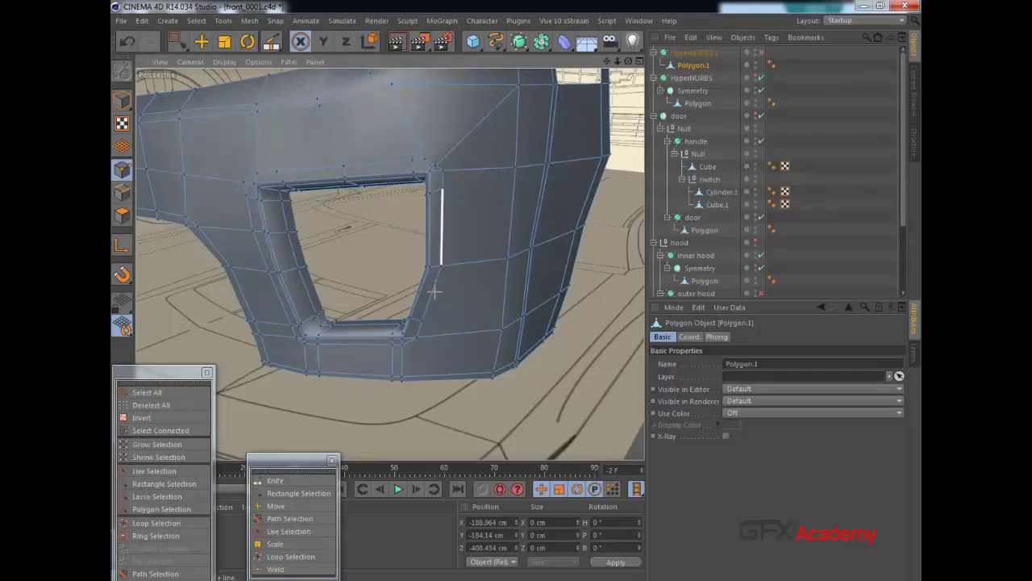
alt+drag(434, 291, 477, 272)
scroll(477, 273, up, 2)
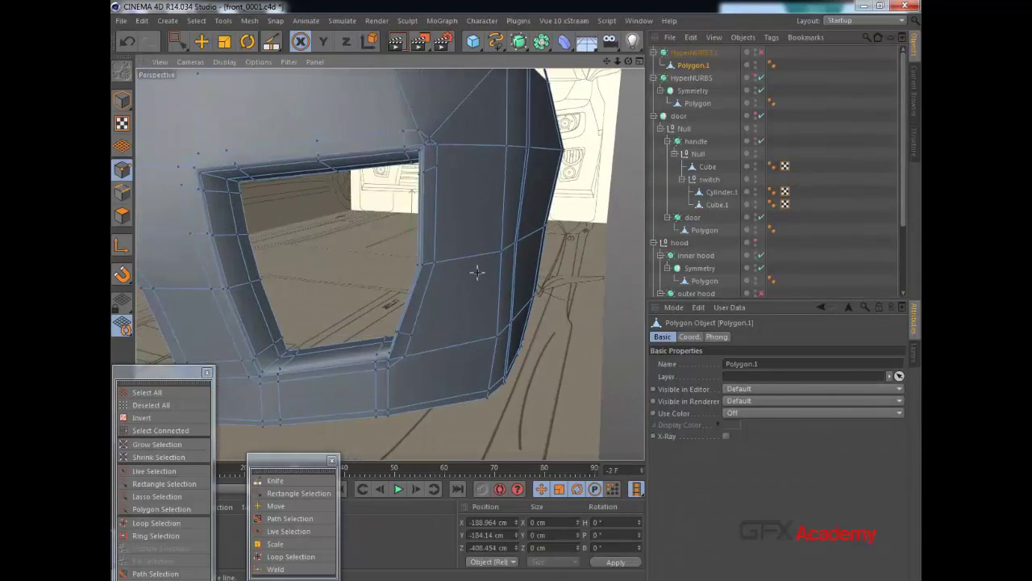
scroll(477, 272, up, 3)
alt+middle_drag(473, 269, 484, 199)
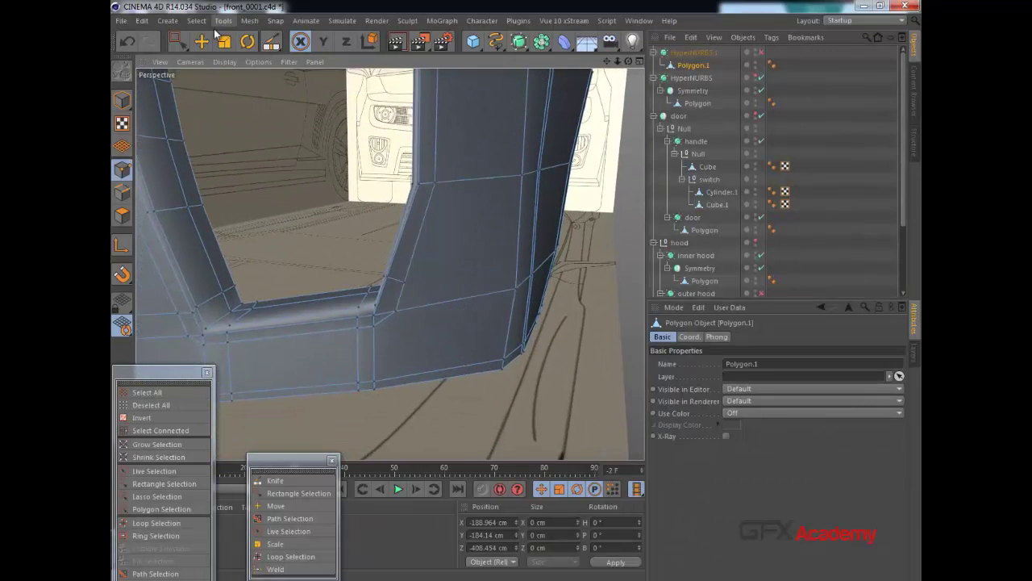
click(175, 44)
click(201, 43)
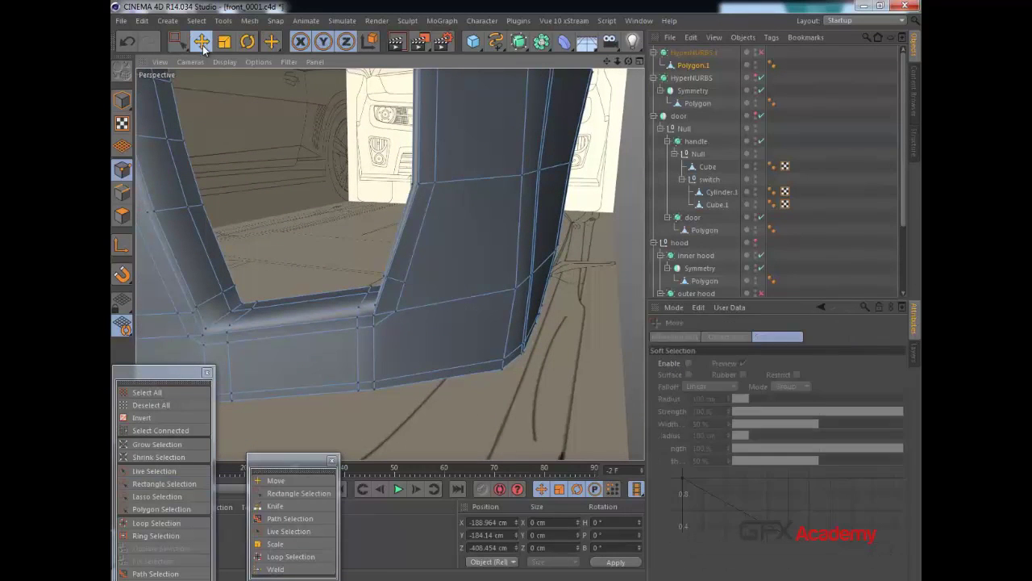
click(375, 312)
drag(422, 321, 427, 321)
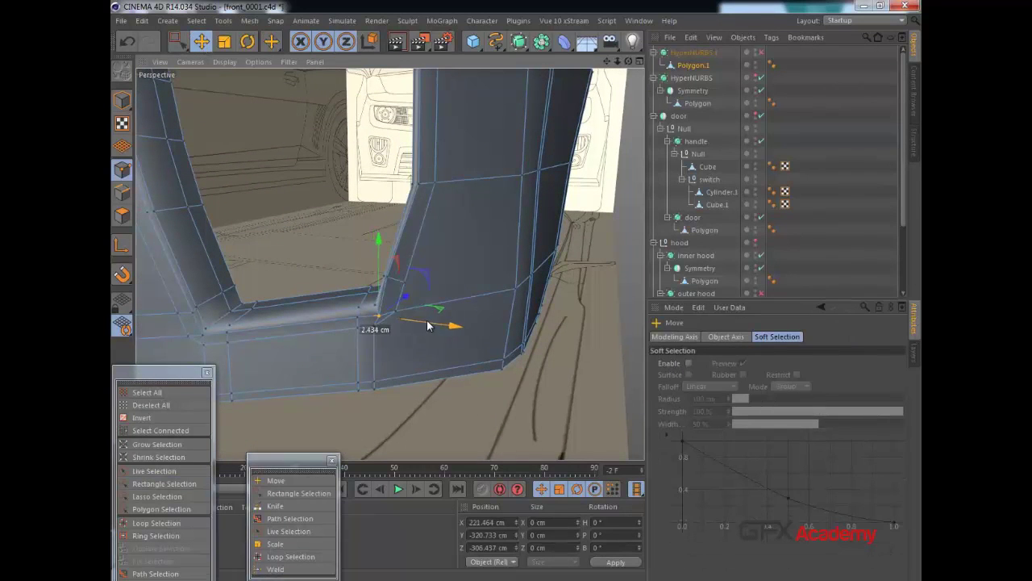
click(387, 279)
drag(427, 284, 438, 281)
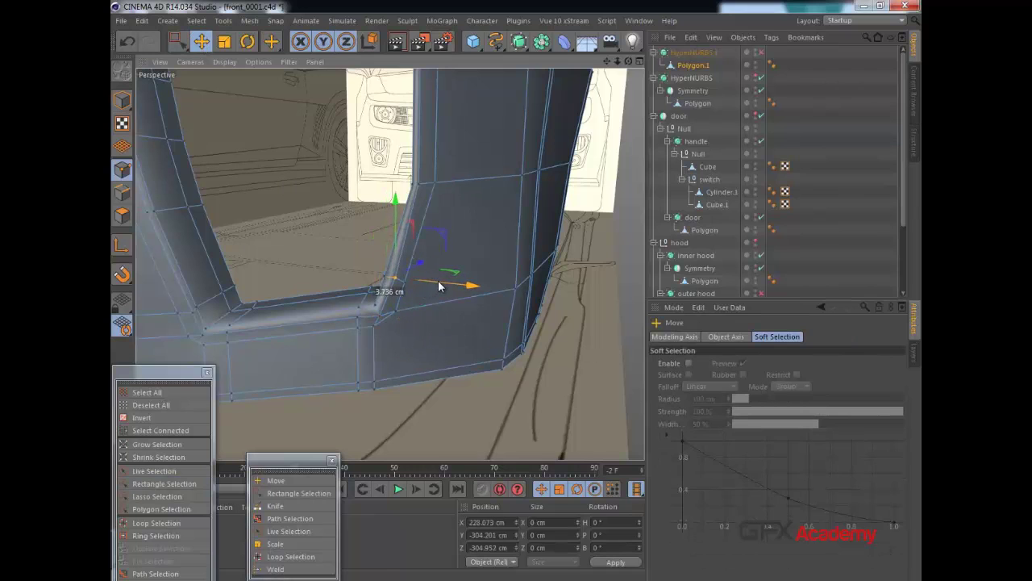
click(417, 185)
drag(470, 186, 477, 187)
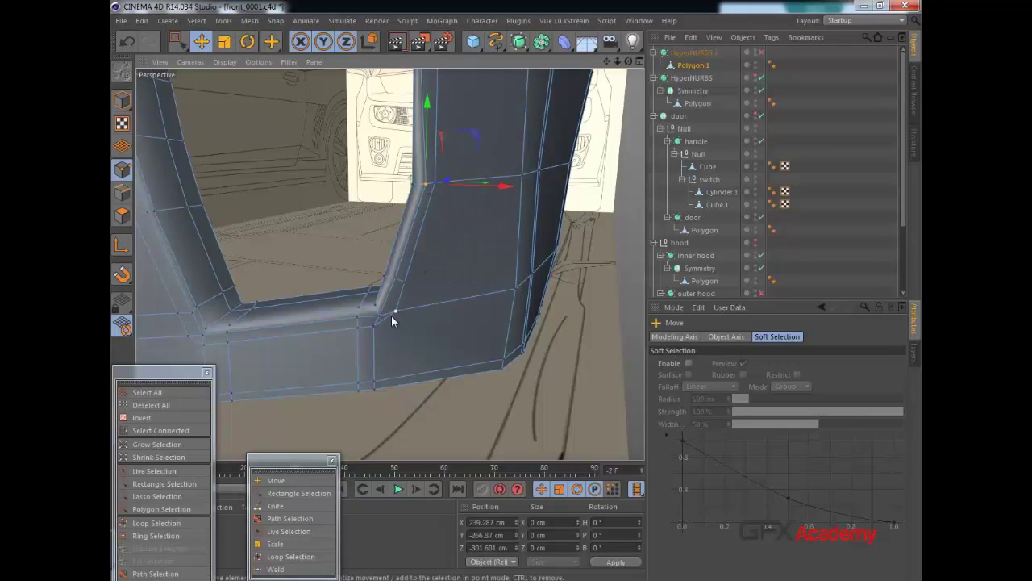
Adjust the height of the point beneath the opening's lower outer corner and select the rim point beside it.
click(373, 326)
drag(372, 265, 354, 282)
click(362, 328)
scroll(367, 281, down, 4)
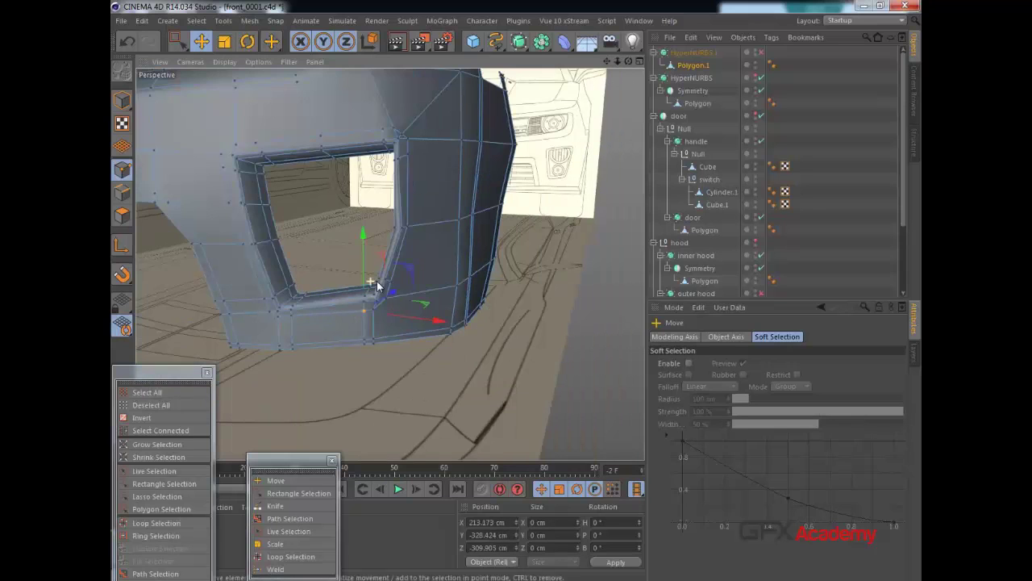
Preview the bumper with HyperNURBS.1 smoothing enabled, and return to the unsmoothed Polygon.1 mesh.
click(762, 52)
click(710, 53)
alt+drag(388, 258, 521, 230)
click(709, 69)
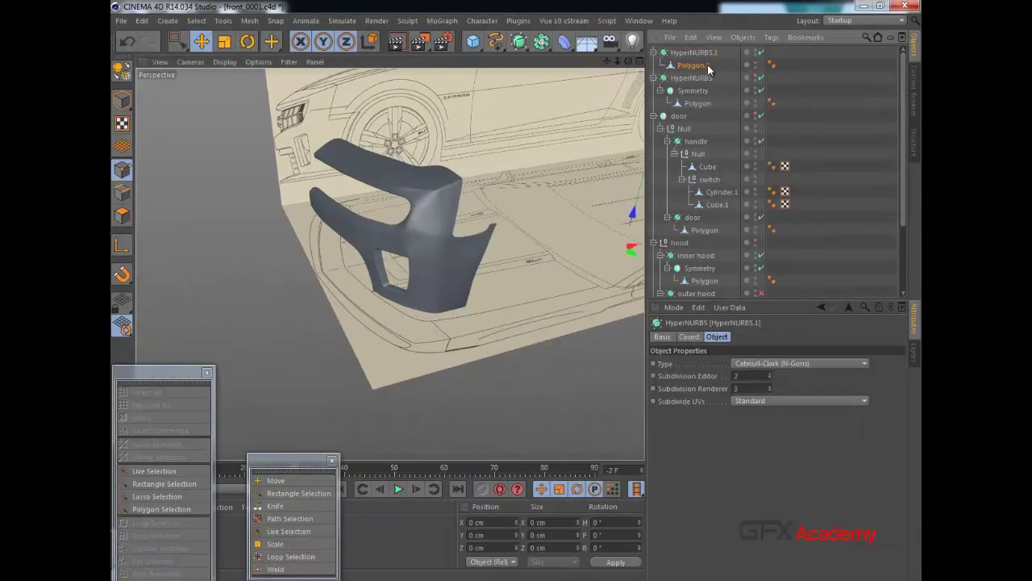
click(699, 66)
click(761, 53)
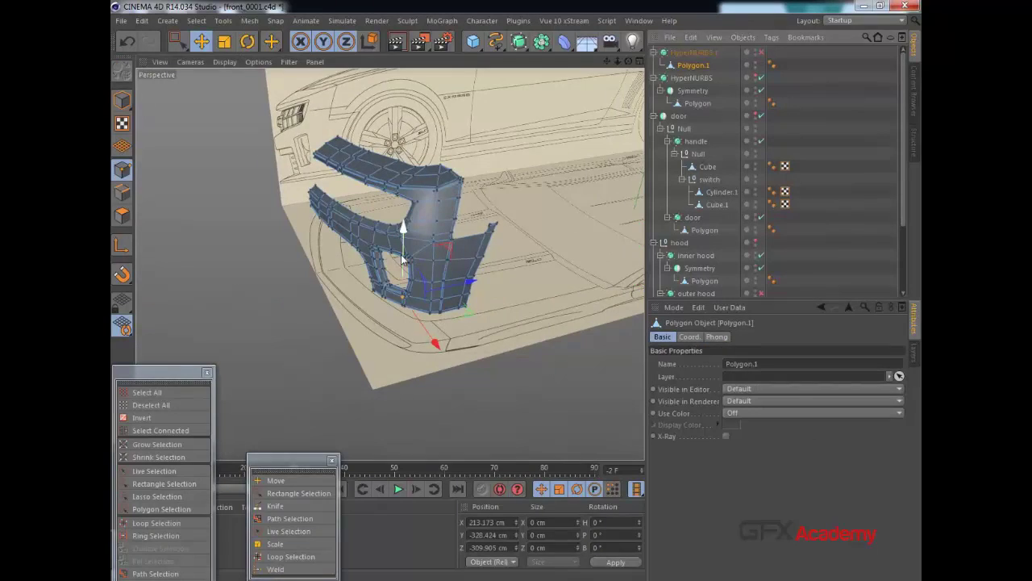
Select all outer boundary edges of the bumper mesh with Outline Selection in edge mode.
alt+right_drag(403, 239, 499, 241)
alt+middle_drag(498, 242, 434, 238)
alt+right_drag(434, 237, 458, 229)
alt+drag(454, 201, 234, 266)
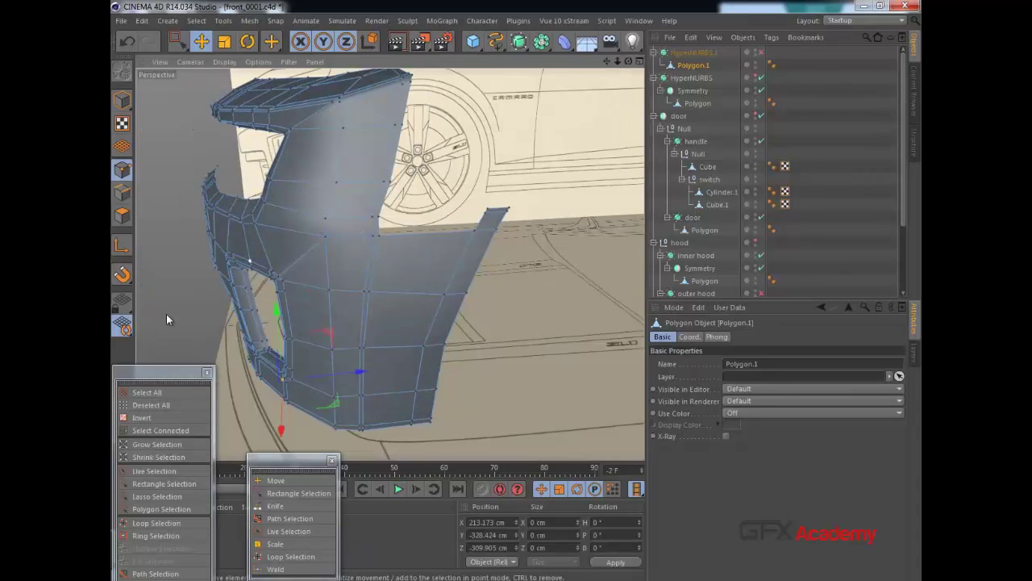
click(122, 192)
click(154, 548)
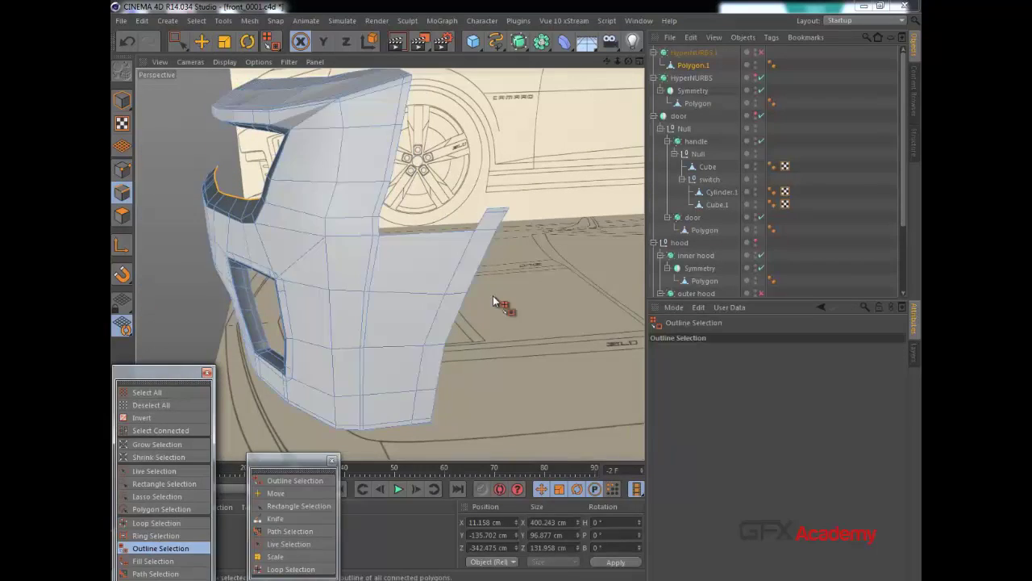
click(497, 226)
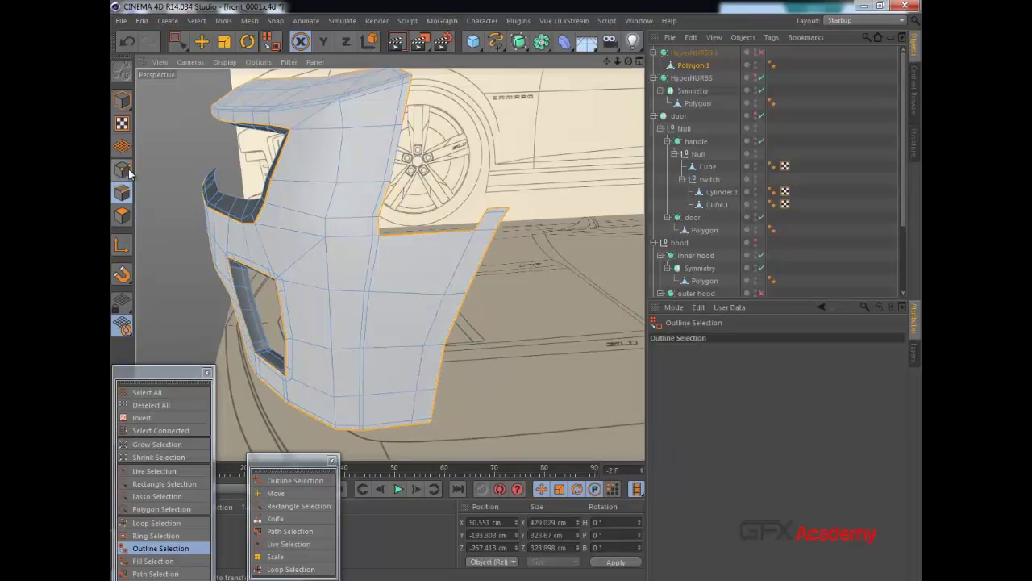
alt+drag(371, 185, 379, 151)
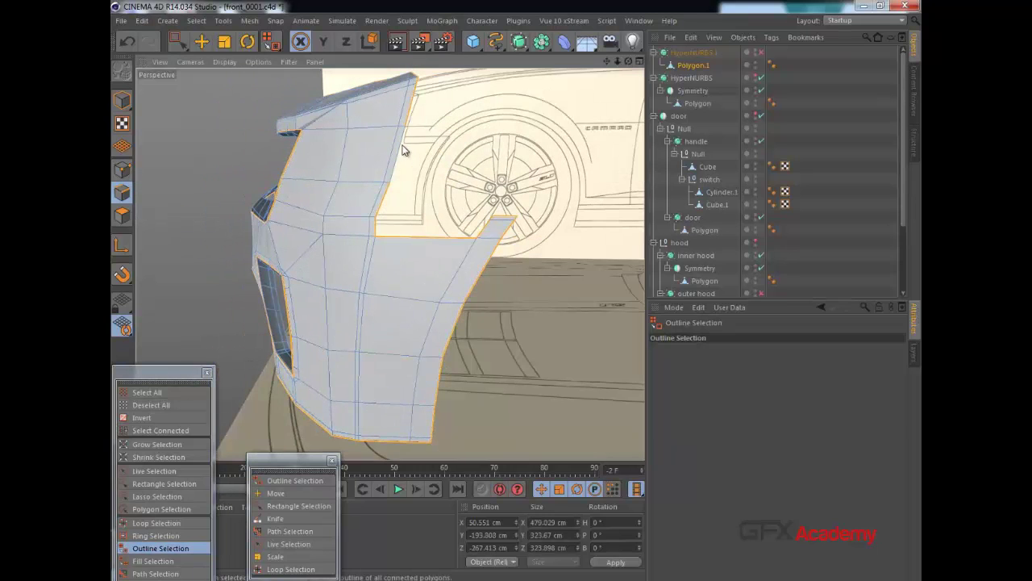
mouse_move(416, 216)
alt+mouse_down()
mouse_move(319, 226)
mouse_move(392, 220)
mouse_move(426, 231)
alt+mouse_up()
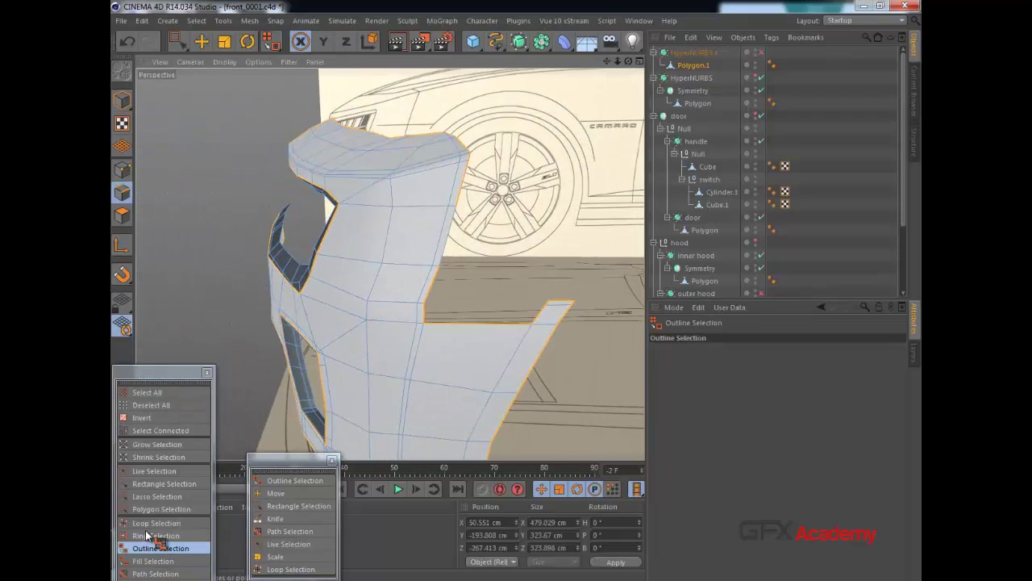
Path-select the bumper's upper rear edge and the slanted lower rear edge from the tab tip to the bottom corner.
click(155, 573)
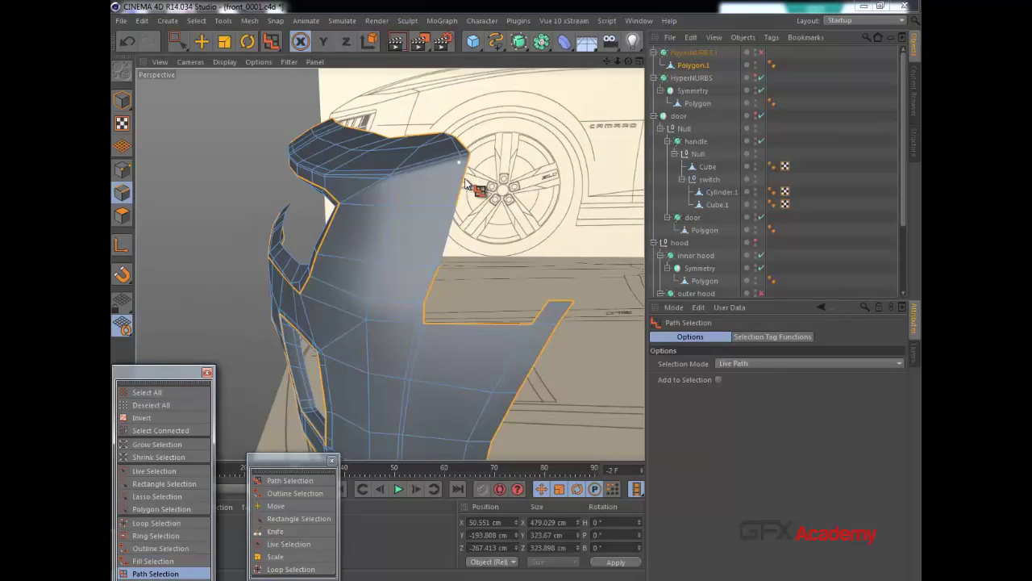
click(447, 259)
alt+drag(461, 252, 379, 165)
alt+middle_drag(379, 165, 426, 135)
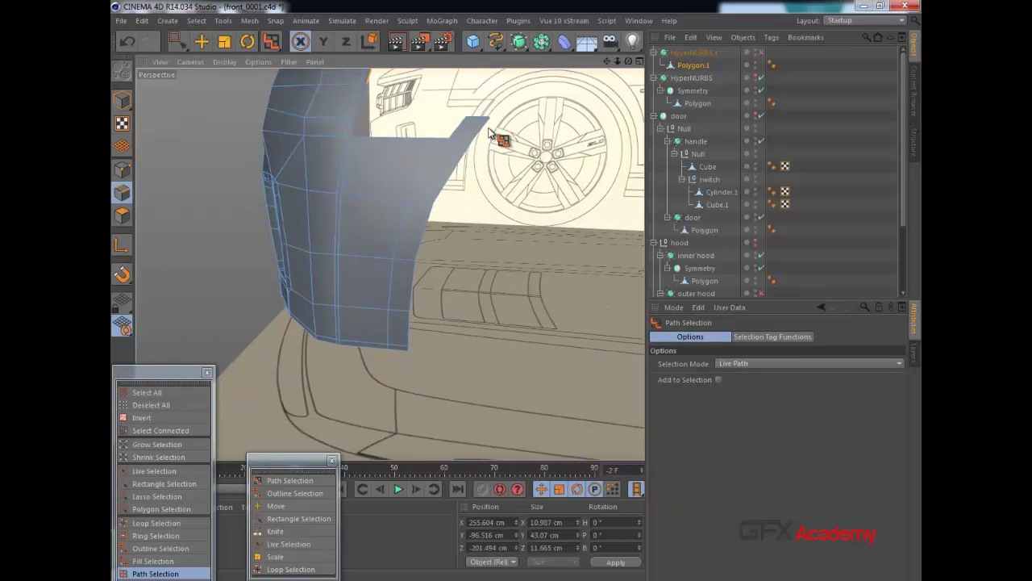
scroll(488, 129, up, 3)
scroll(488, 123, down, 3)
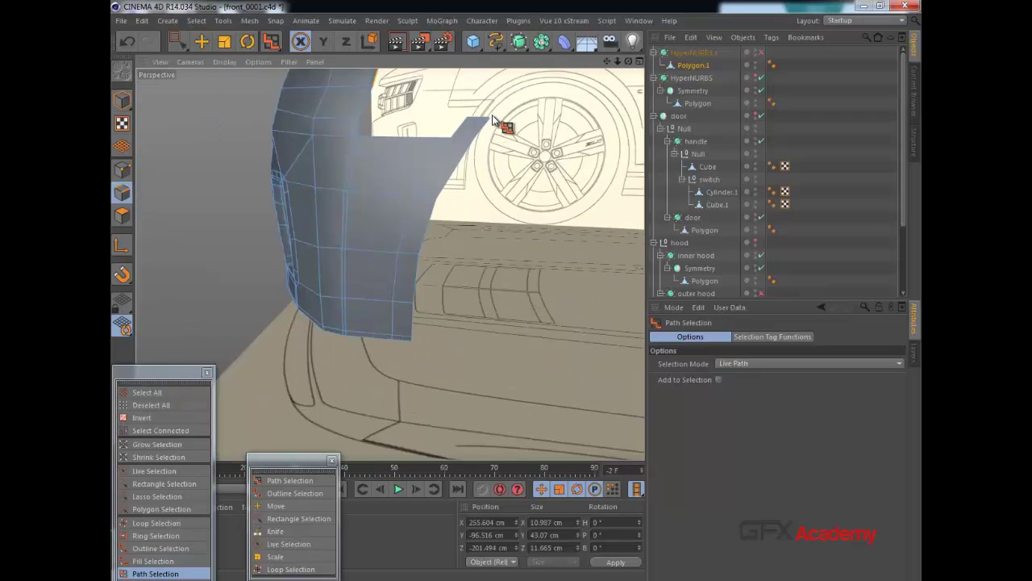
drag(492, 116, 426, 279)
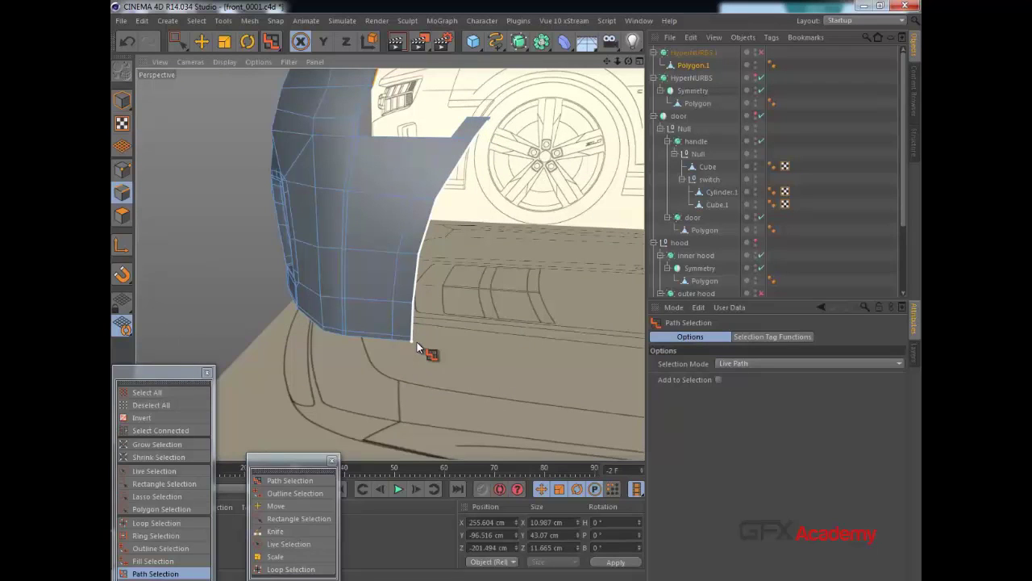
drag(417, 342, 417, 342)
Undo the last edge change and add the tab's end and notch edges to the selection.
alt+drag(385, 204, 196, 195)
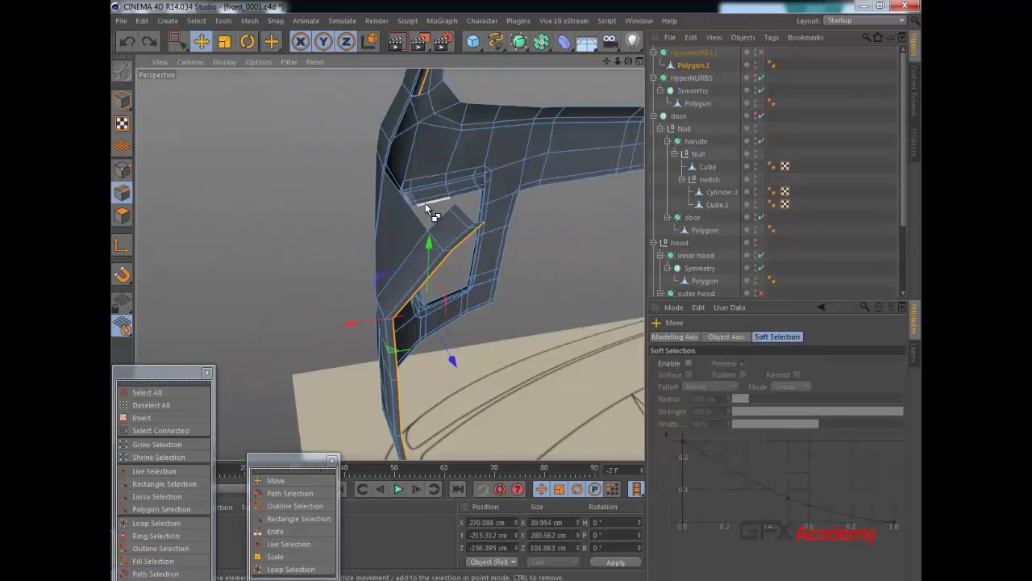
key(ctrl+z)
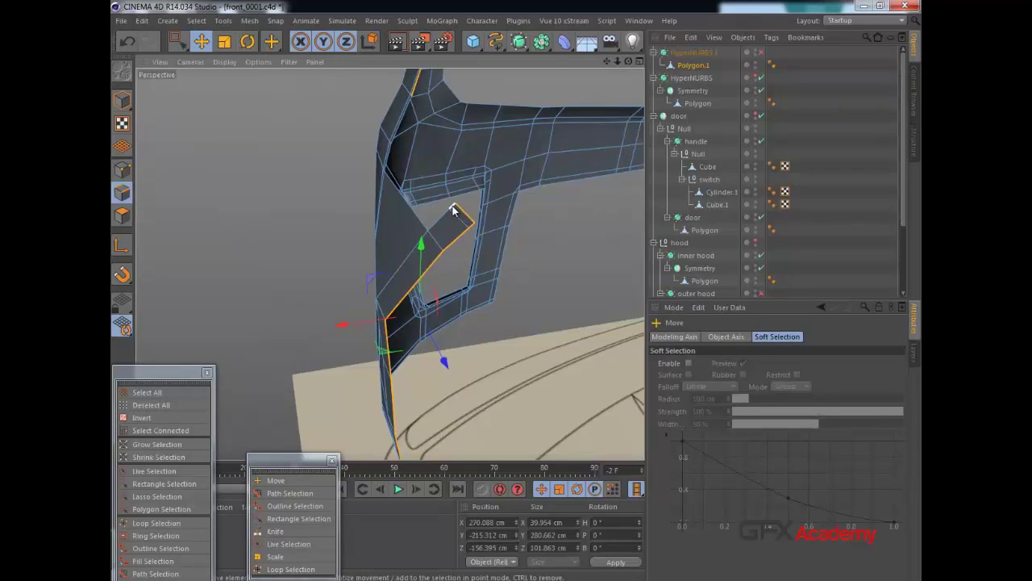
shift+click(442, 214)
shift+click(402, 202)
scroll(396, 146, up, 1)
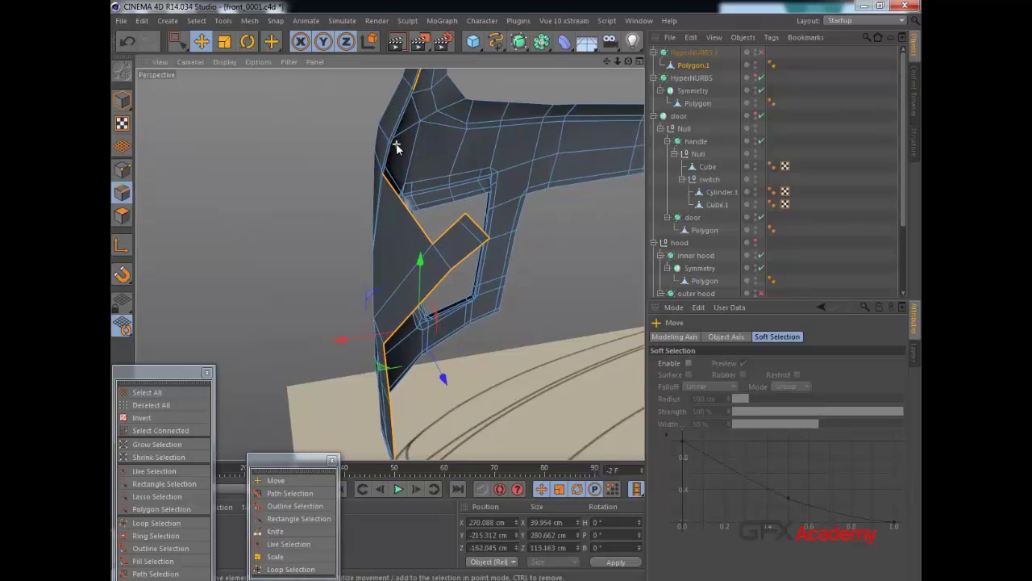
Add the remaining connecting edges to the rear border selection and extrude the whole border inward along X.
alt+drag(396, 146, 397, 188)
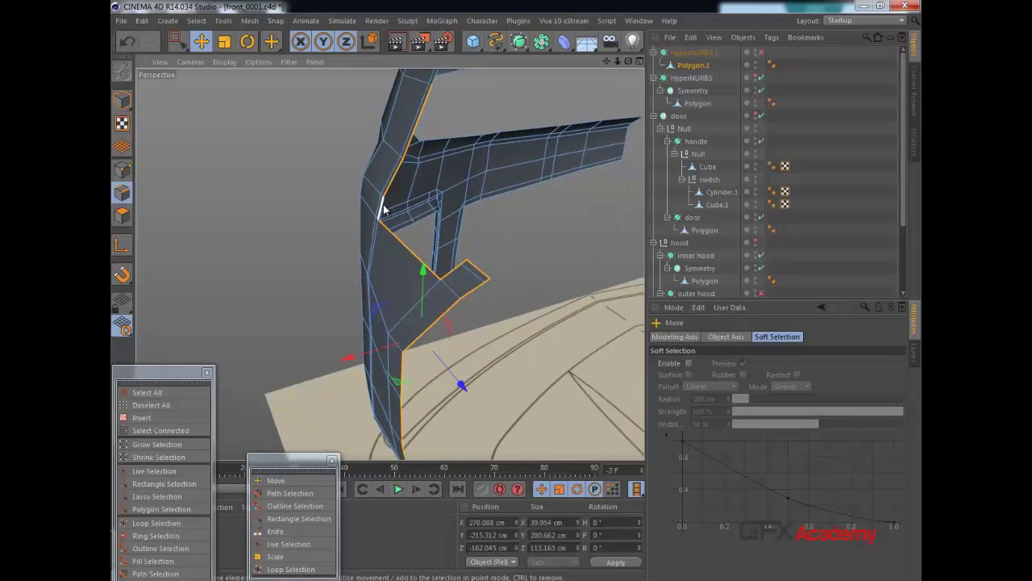
alt+drag(455, 106, 413, 118)
shift+click(386, 196)
shift+click(393, 163)
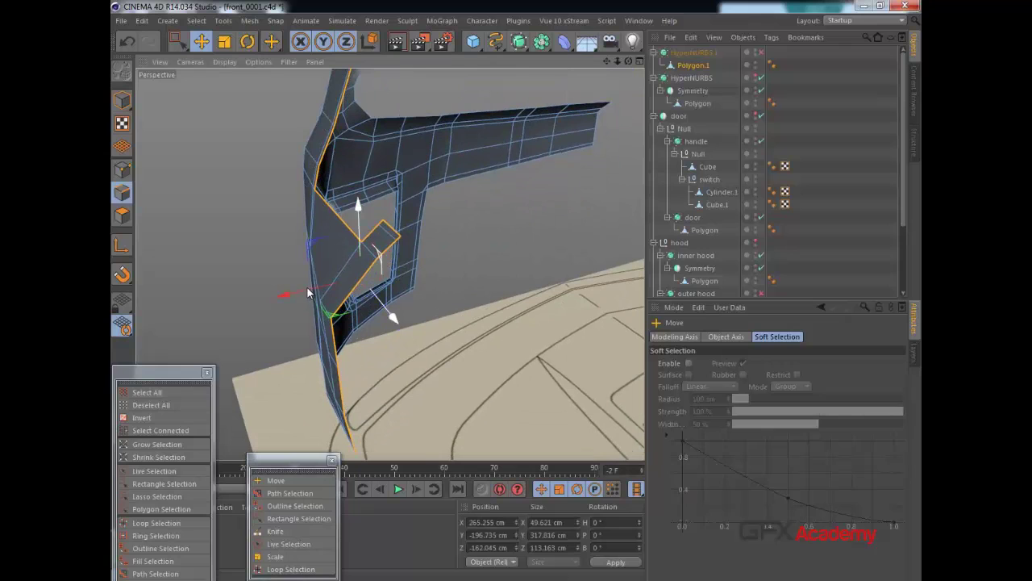
drag(310, 288, 320, 284)
Path-select the side border edges of the bumper's upper panel, starting from the rear corner.
alt+drag(385, 192, 388, 191)
alt+middle_drag(387, 191, 350, 275)
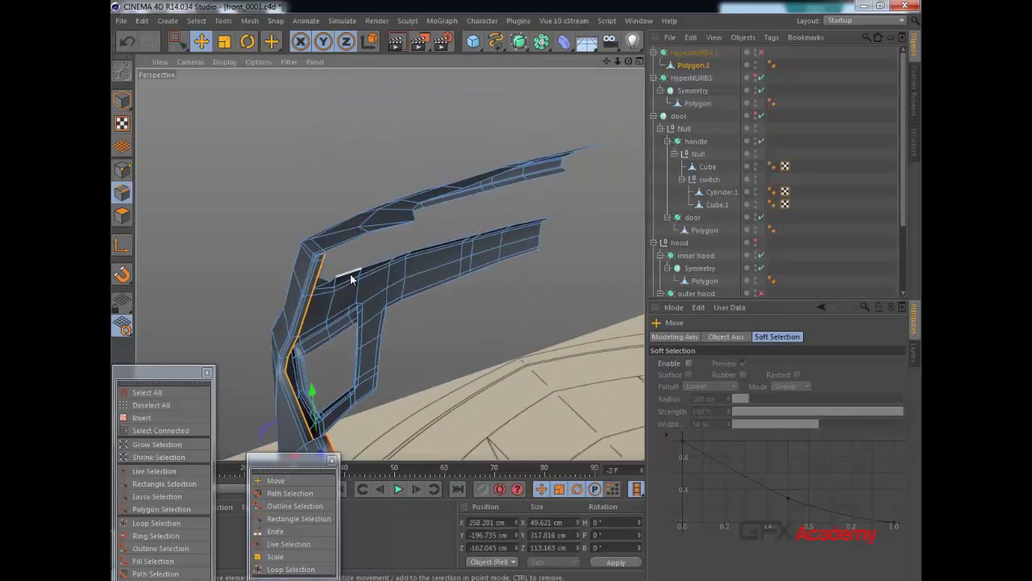
alt+right_drag(350, 275, 366, 234)
alt+drag(366, 234, 382, 263)
alt+drag(461, 215, 565, 212)
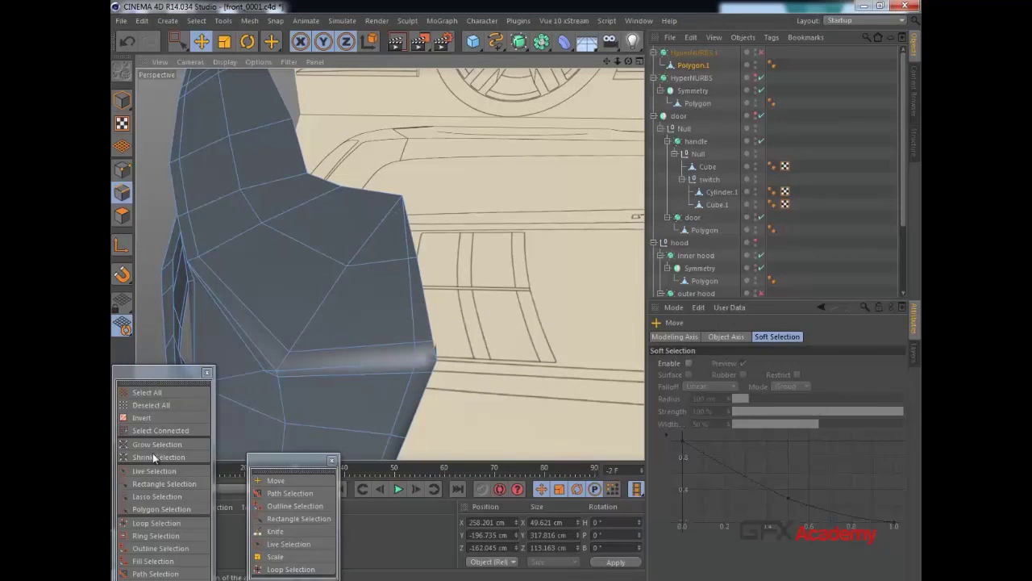
click(150, 573)
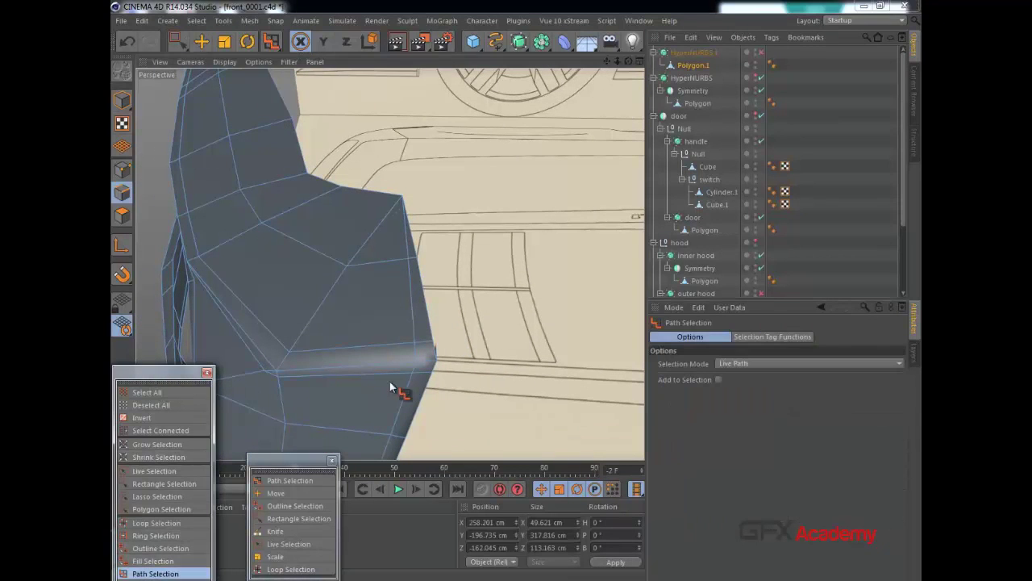
alt+drag(390, 382, 323, 345)
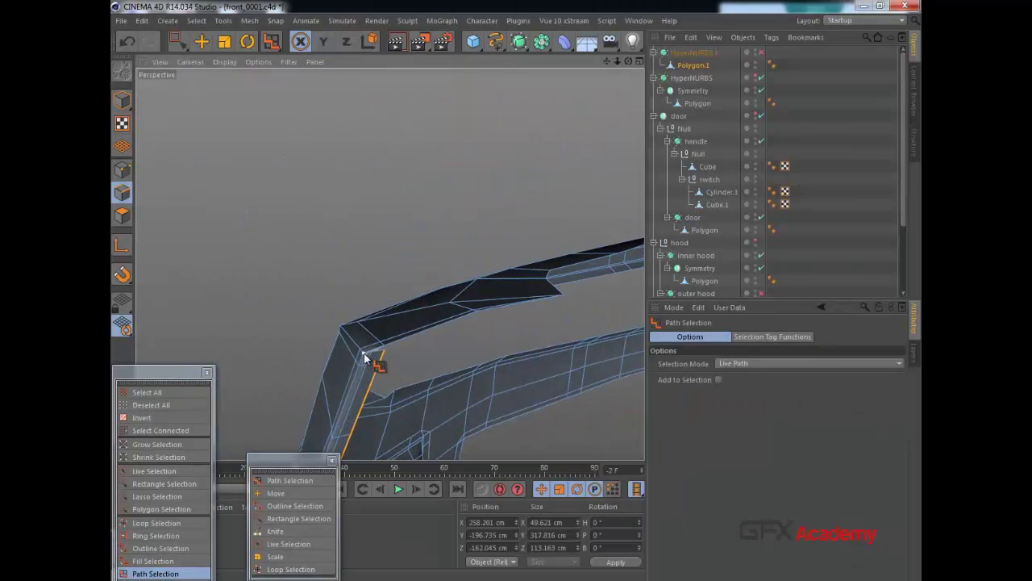
click(559, 298)
Extend the edge path along the upper panel's border to its far inner end, keeping edge mode active.
alt+drag(558, 300, 490, 394)
alt+drag(512, 277, 283, 378)
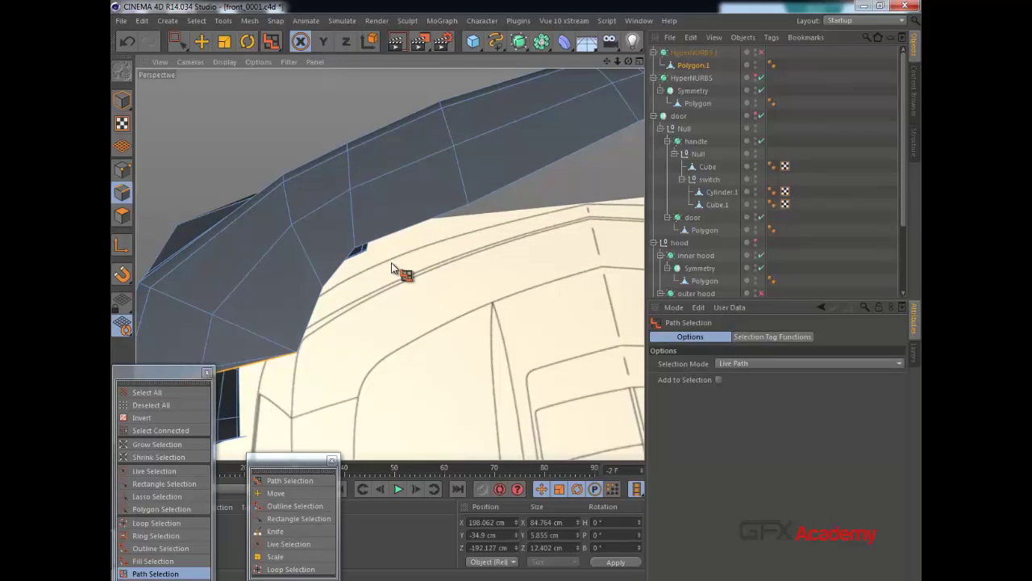
alt+drag(392, 268, 298, 443)
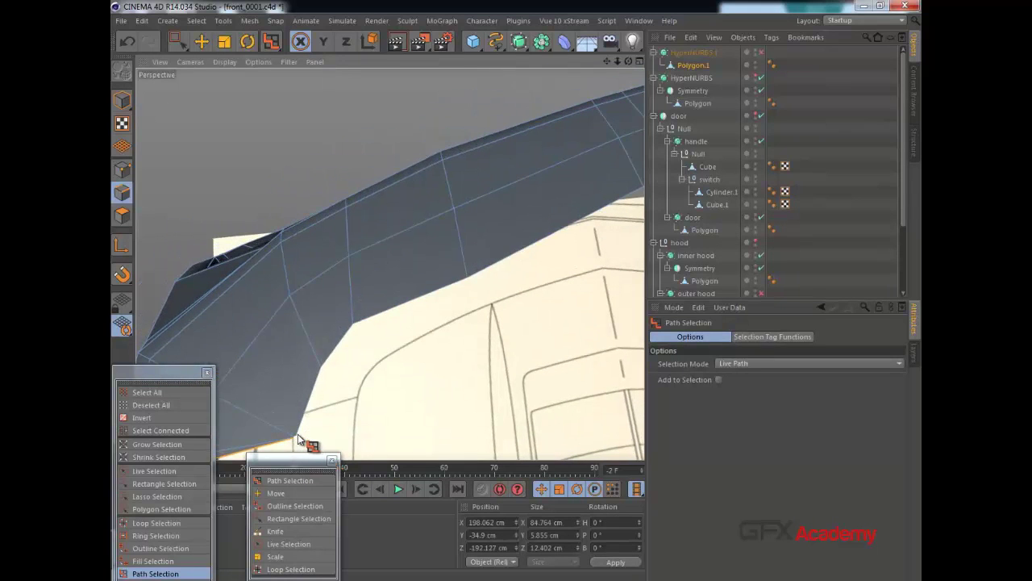
click(475, 276)
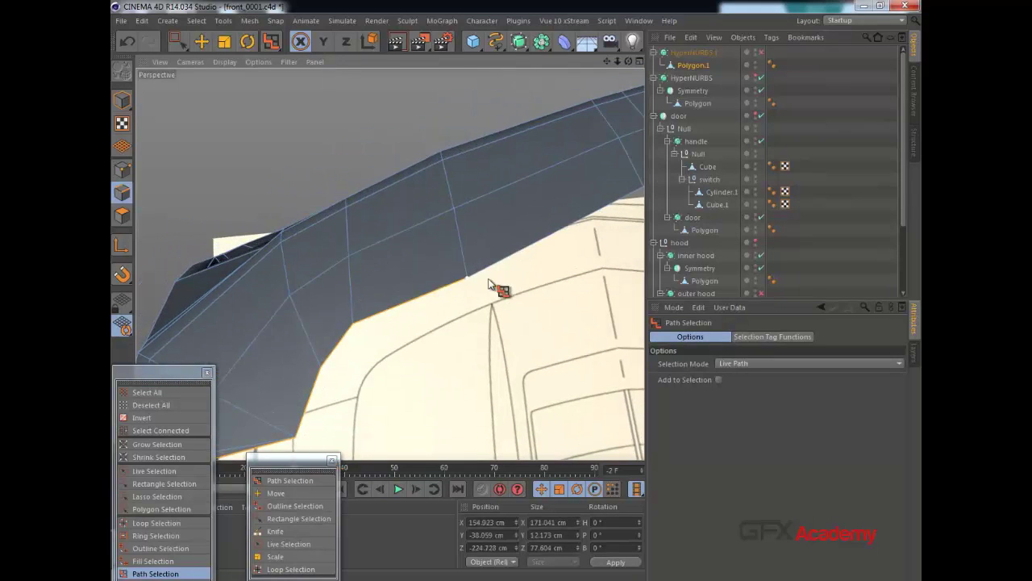
alt+drag(524, 290, 330, 345)
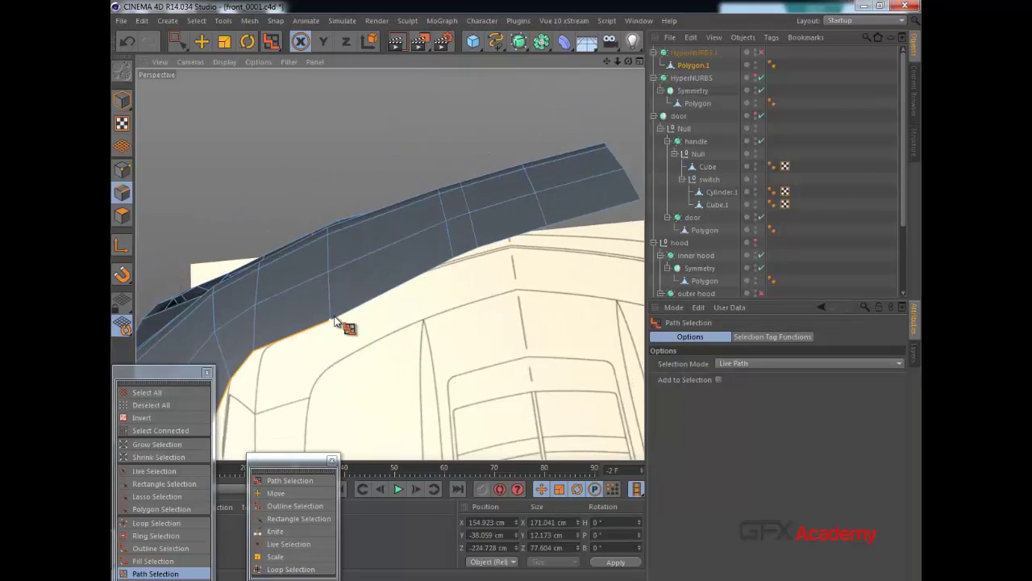
click(611, 208)
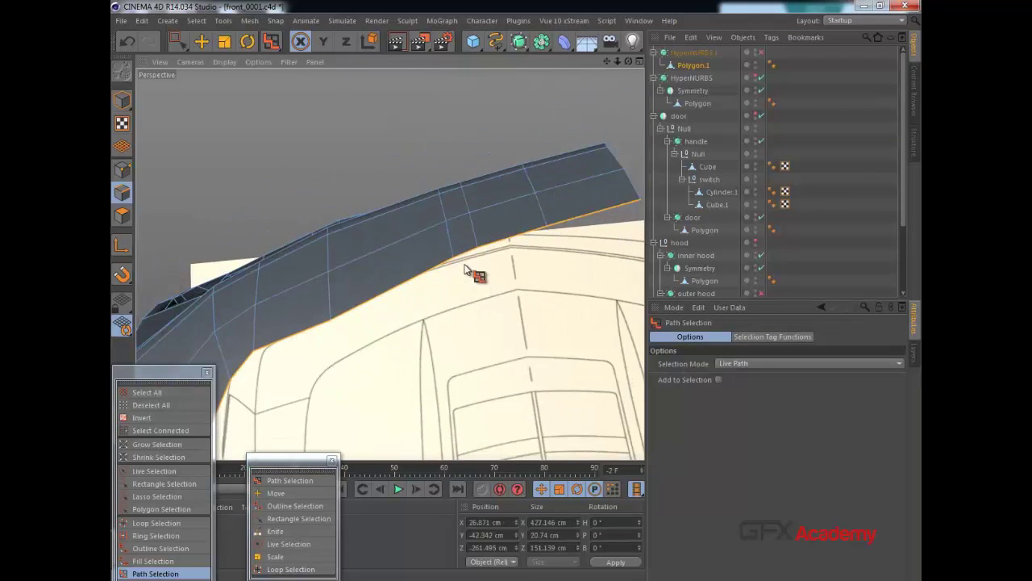
alt+drag(465, 266, 455, 182)
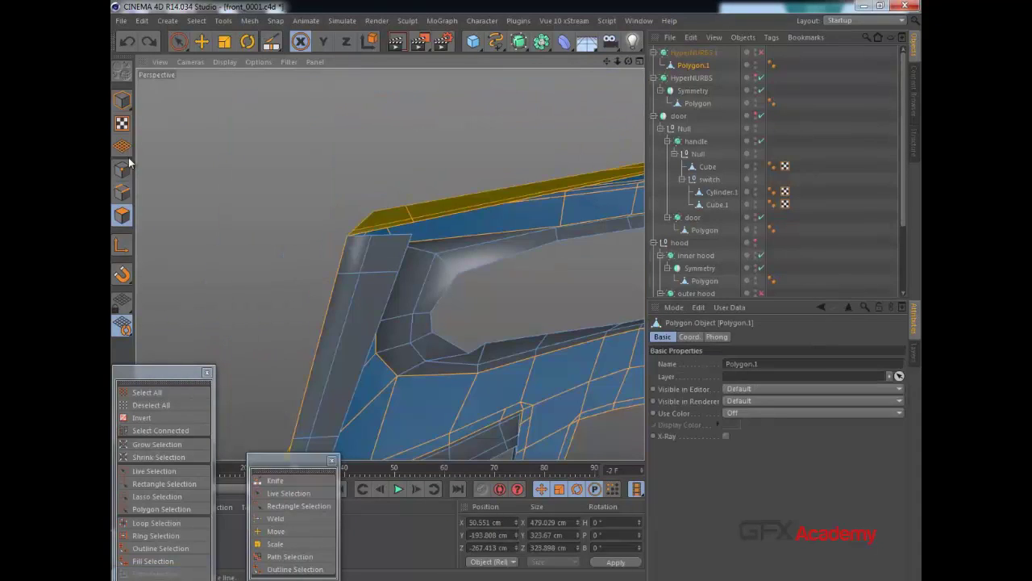
click(122, 192)
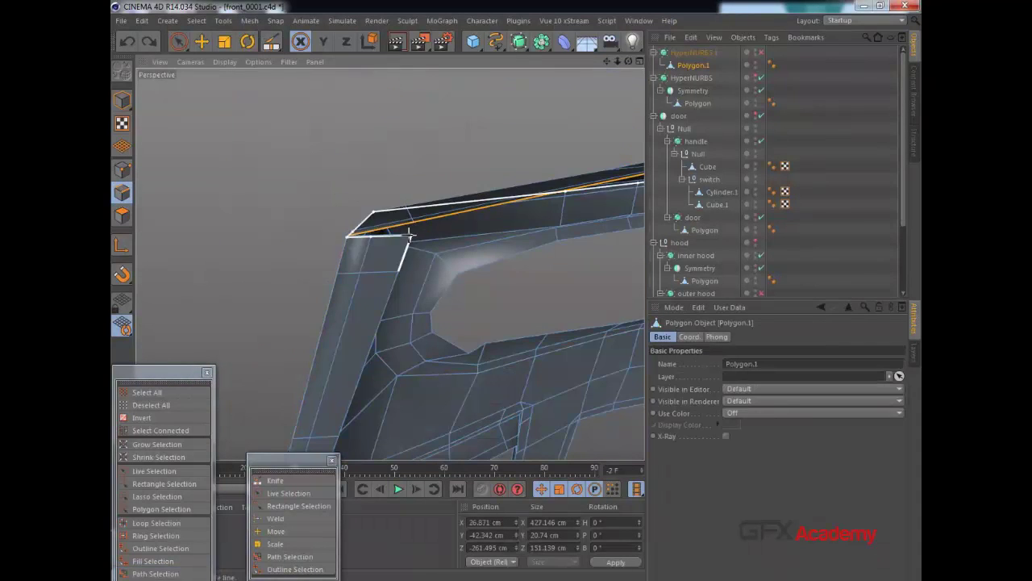
Try to live-select the short edges where the side strip meets the upper panel's rear corner.
click(186, 42)
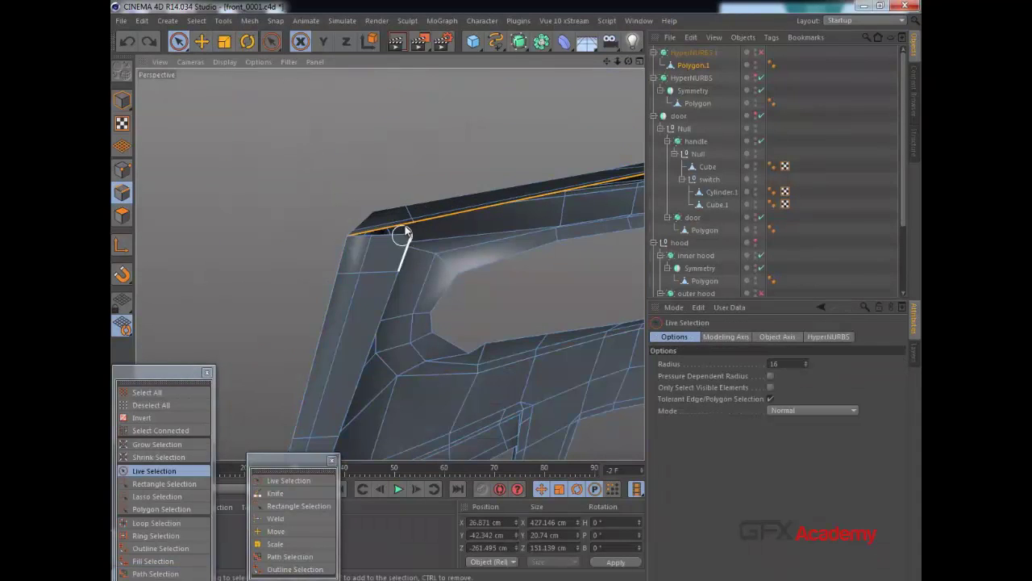
alt+drag(404, 229, 412, 182)
click(394, 190)
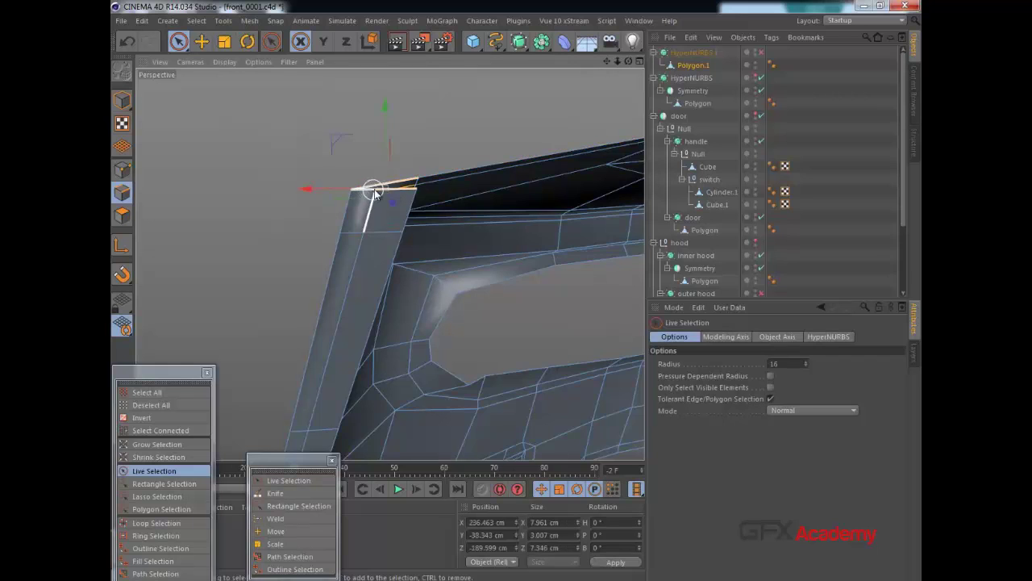
scroll(374, 190, up, 3)
scroll(380, 201, up, 2)
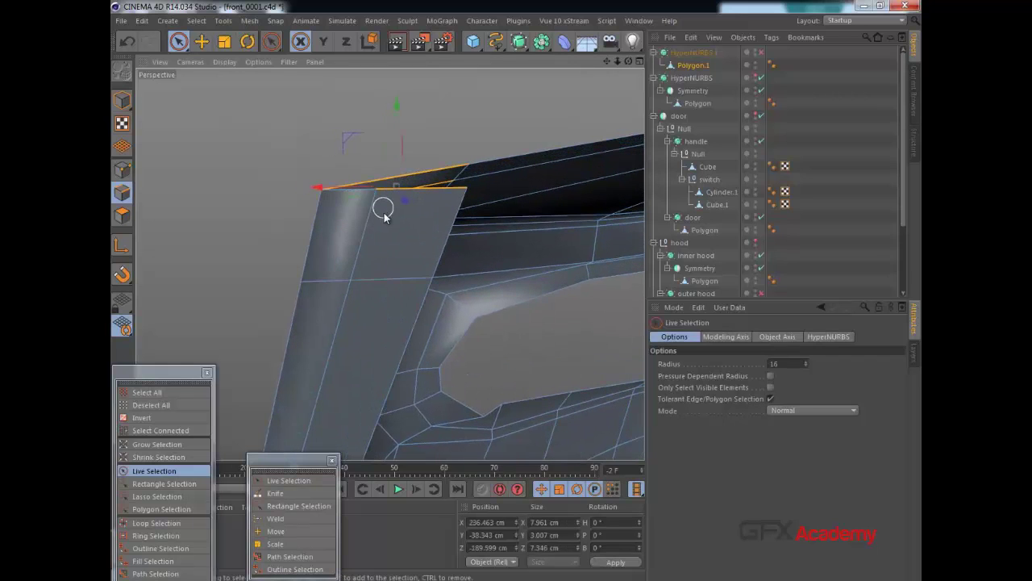
alt+drag(391, 242, 365, 212)
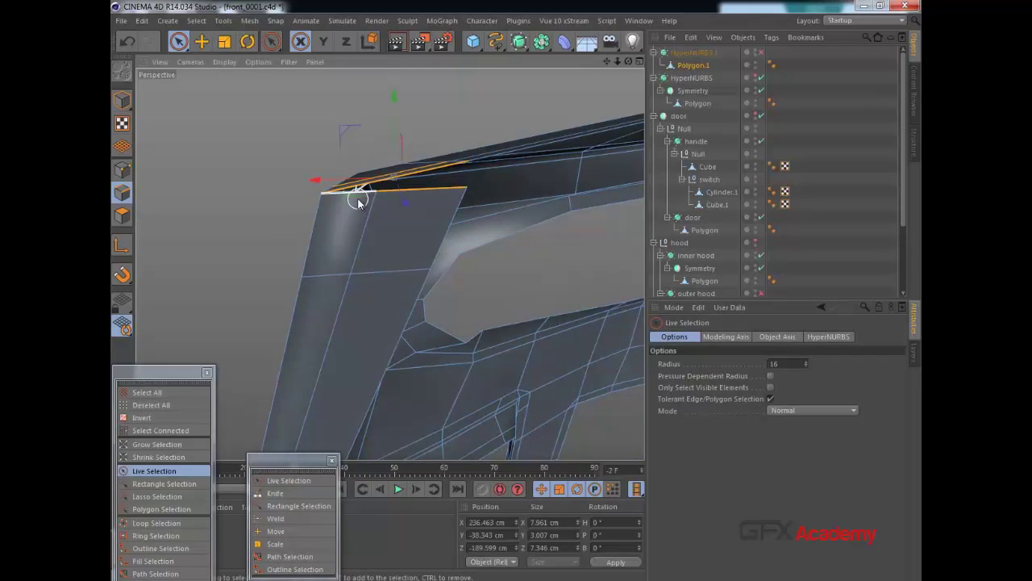
click(359, 197)
alt+drag(394, 211, 407, 232)
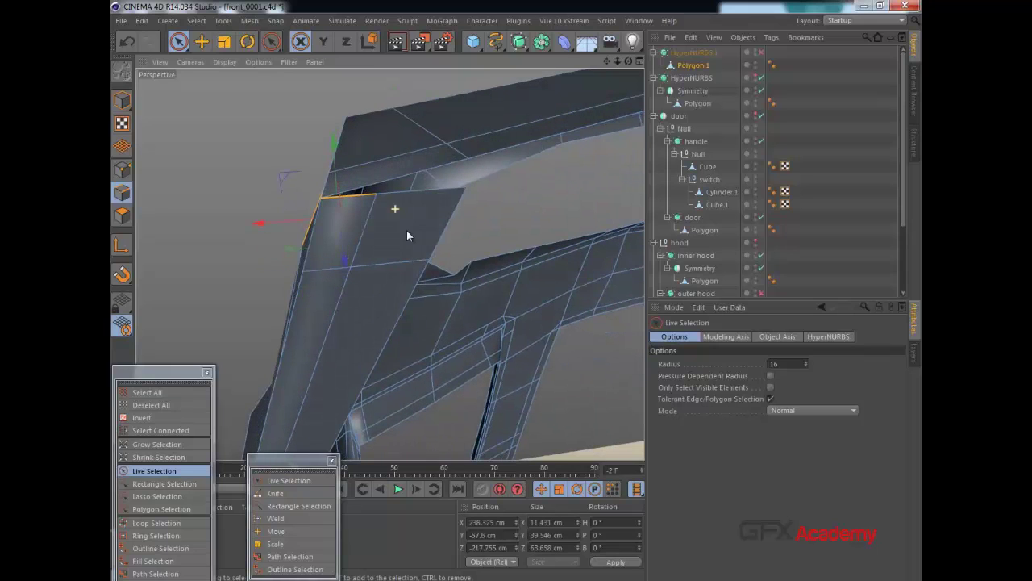
Limit Live Selection to visible elements, select the side strip's end edges, and lower them slightly along Y.
click(770, 399)
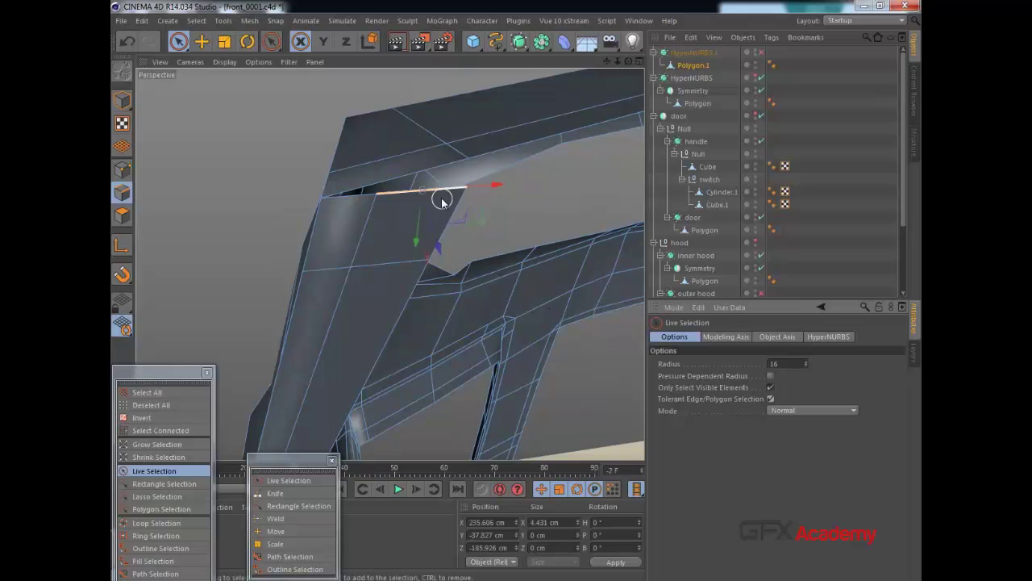
alt+drag(430, 212, 430, 229)
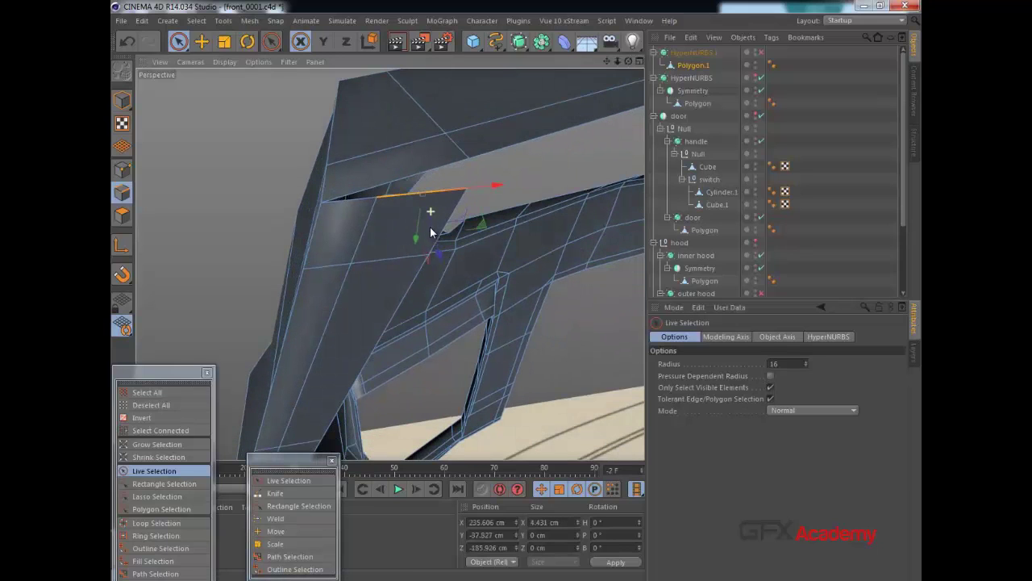
shift+click(356, 206)
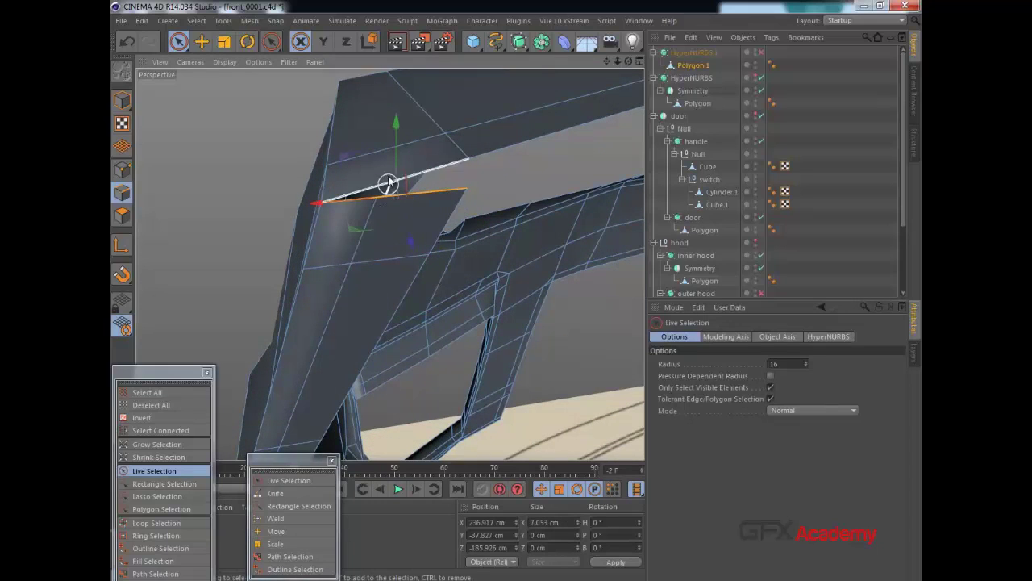
drag(393, 144, 332, 126)
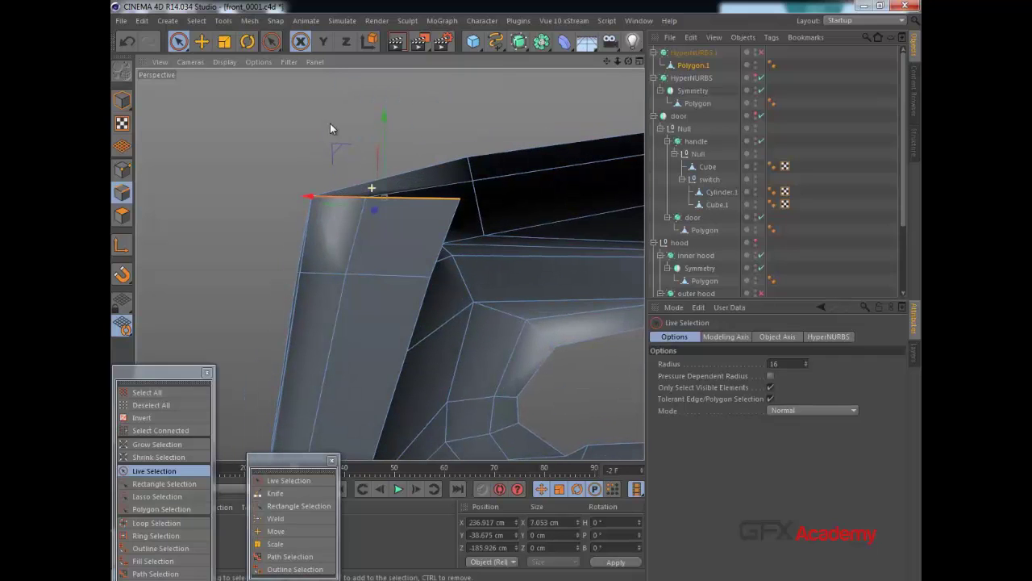
Select the side strip's inner end point and examine how it meets the upper panel at the rear corner.
click(123, 170)
alt+drag(455, 210, 458, 241)
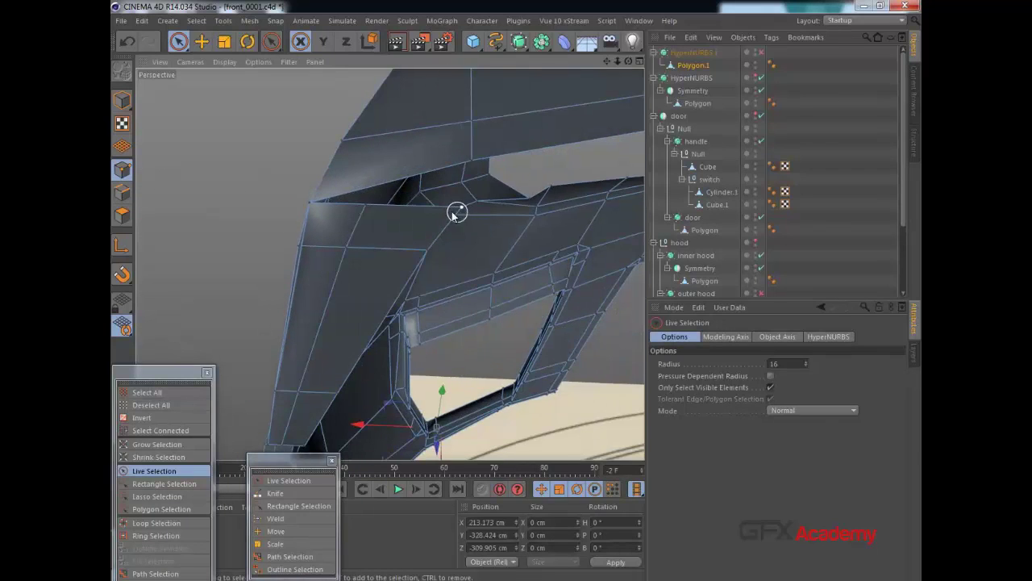
alt+drag(395, 218, 479, 161)
alt+drag(443, 160, 326, 203)
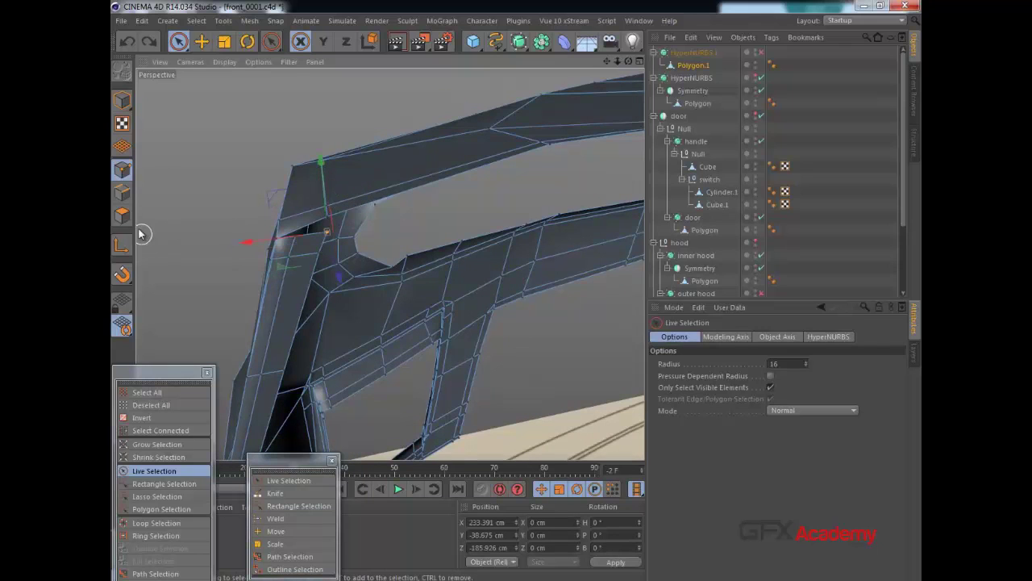
Path-select the upper panel's lower border edges from the rear corner to the notch.
click(124, 192)
alt+drag(453, 193, 440, 195)
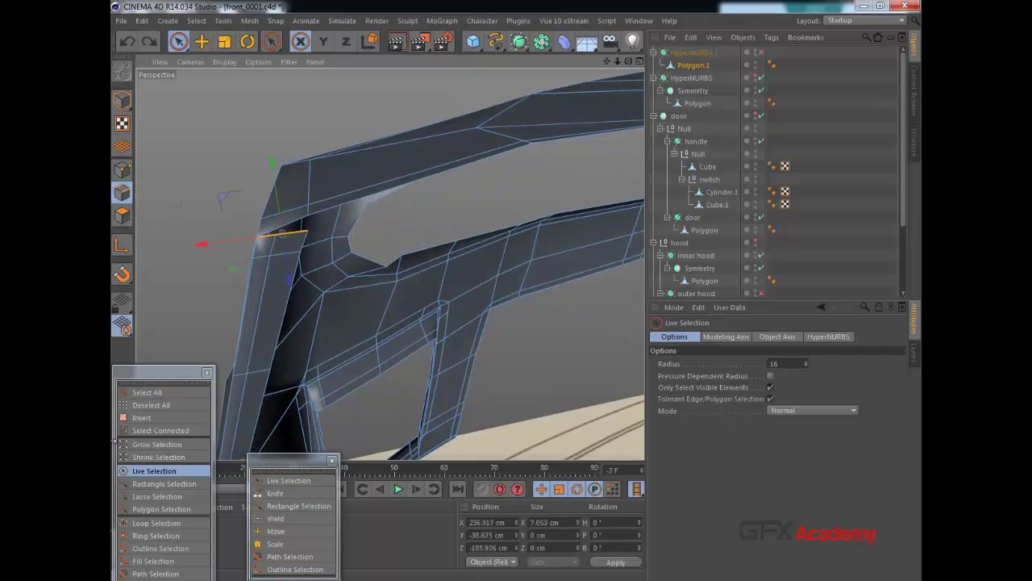
click(159, 572)
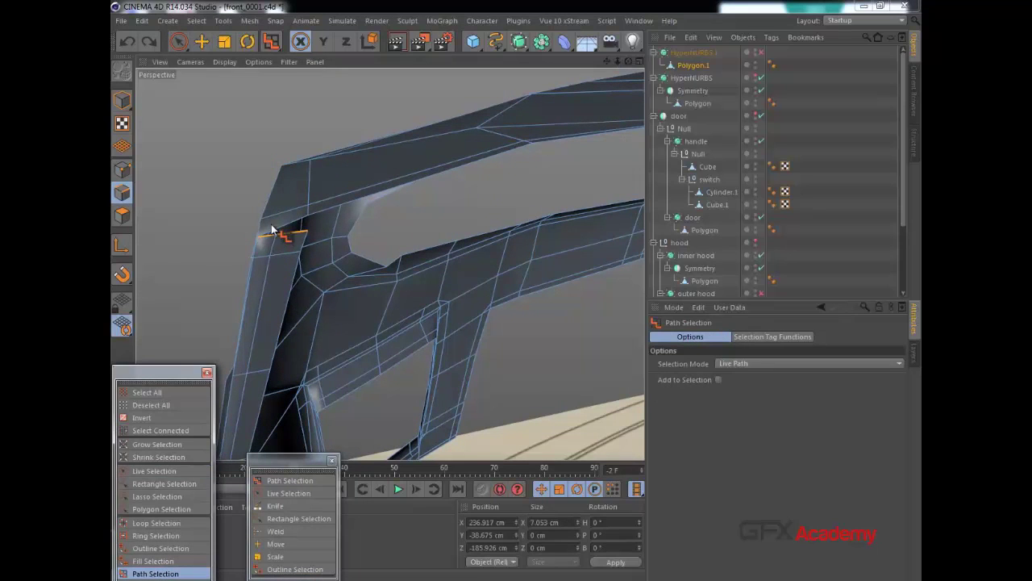
drag(257, 235, 292, 233)
drag(524, 156, 527, 157)
alt+drag(548, 198, 478, 244)
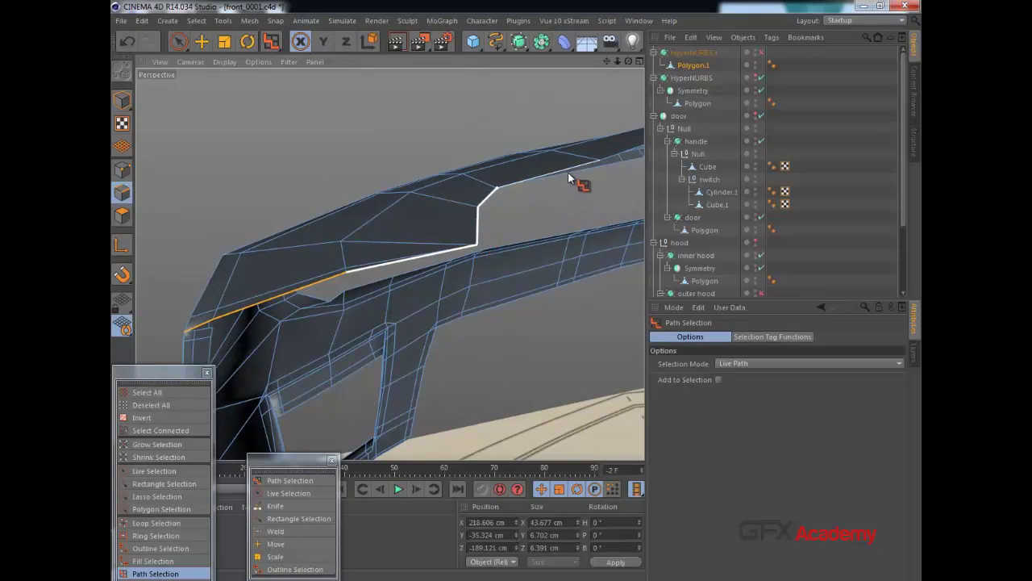
Extend the edge path from the notch along the lower border to the upper panel's far inner end.
mouse_move(551, 177)
mouse_down()
mouse_move(508, 239)
mouse_move(414, 269)
mouse_move(425, 269)
mouse_move(436, 298)
mouse_move(386, 325)
mouse_up()
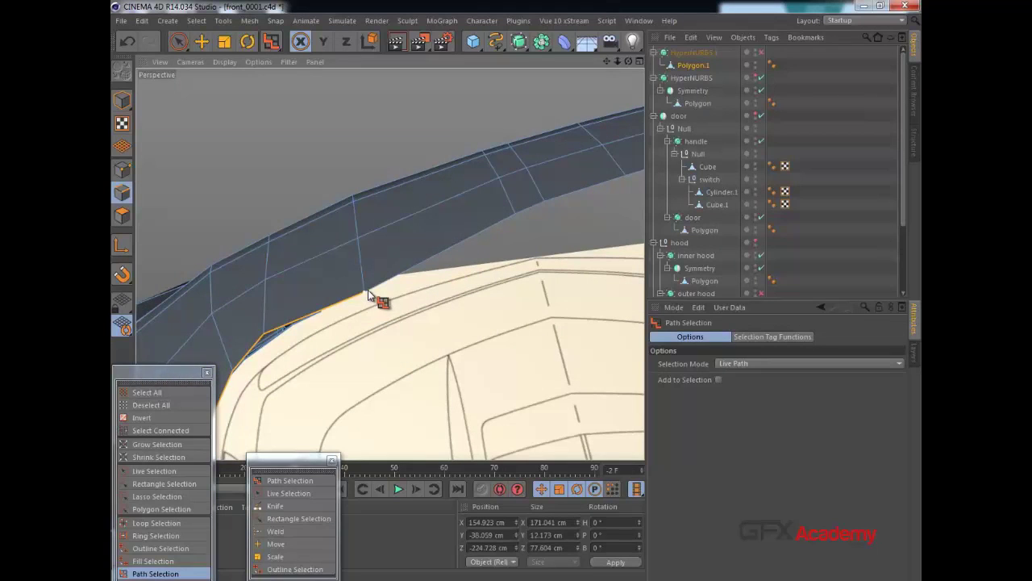
drag(570, 203, 569, 204)
alt+middle_drag(551, 231, 354, 287)
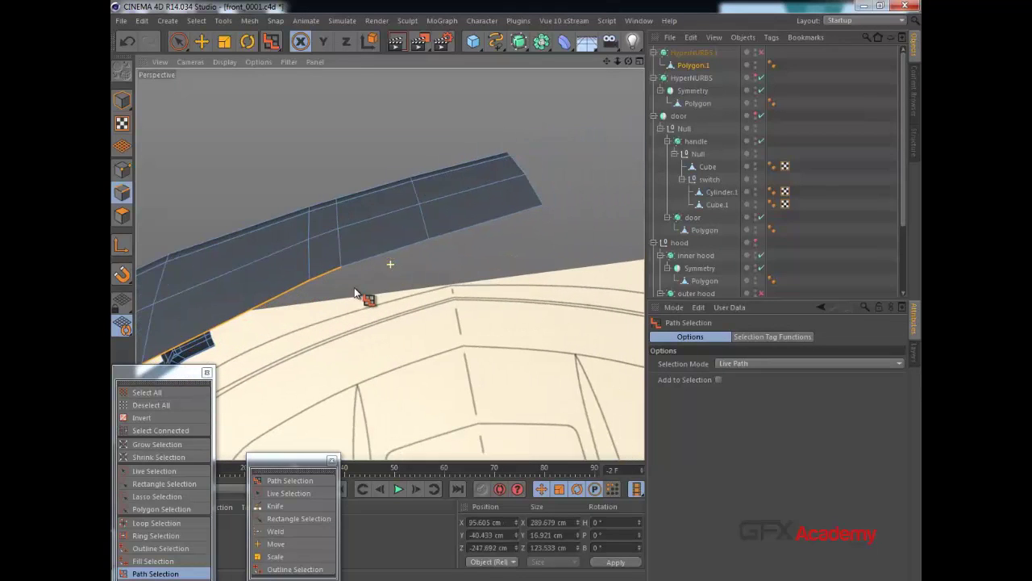
alt+right_drag(441, 269, 418, 263)
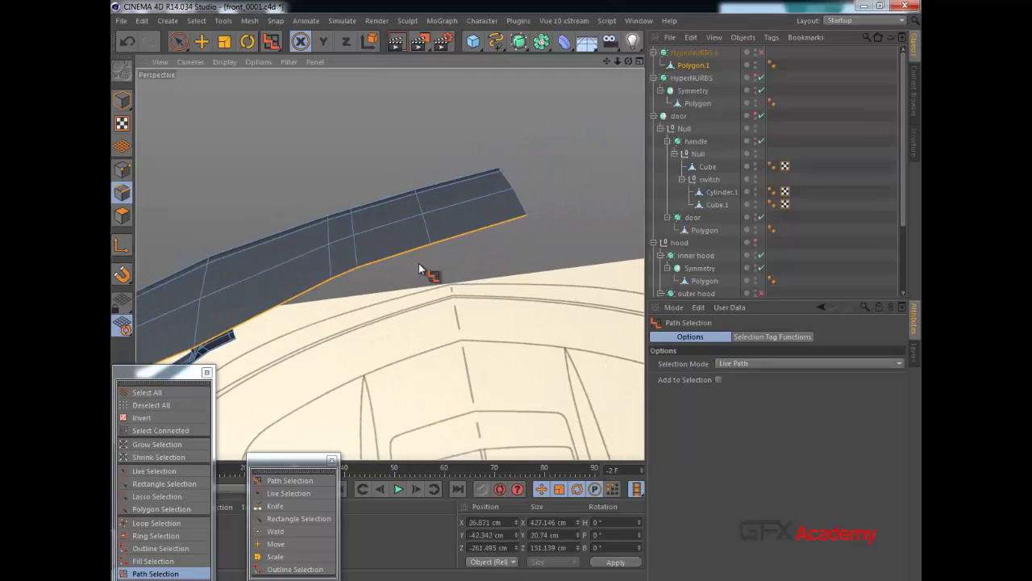
Extrude the selected border edges about 9 cm downward along Y to form a flange under the upper panel.
alt+middle_drag(419, 262, 576, 176)
alt+drag(578, 180, 420, 217)
scroll(420, 218, up, 3)
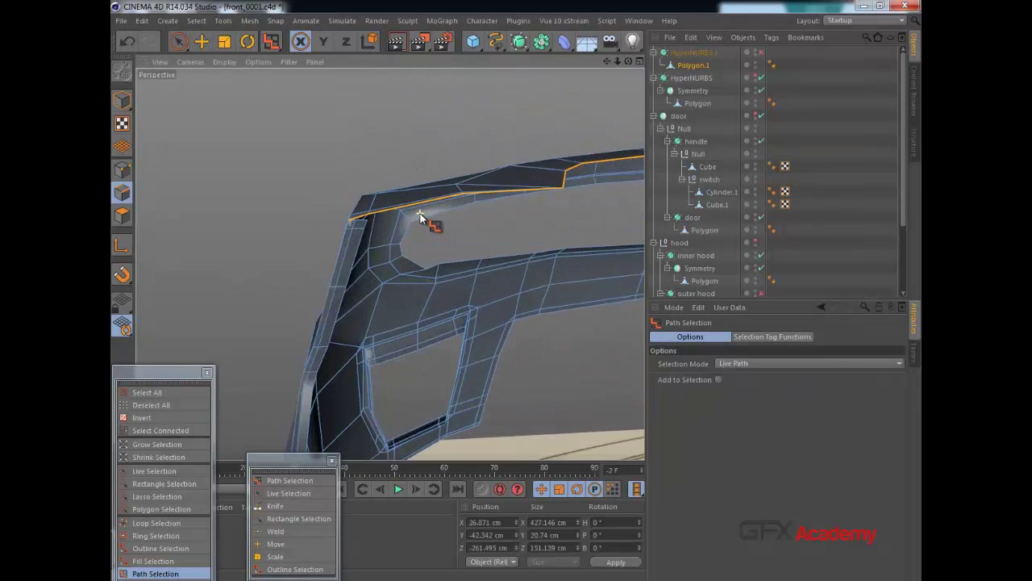
click(203, 42)
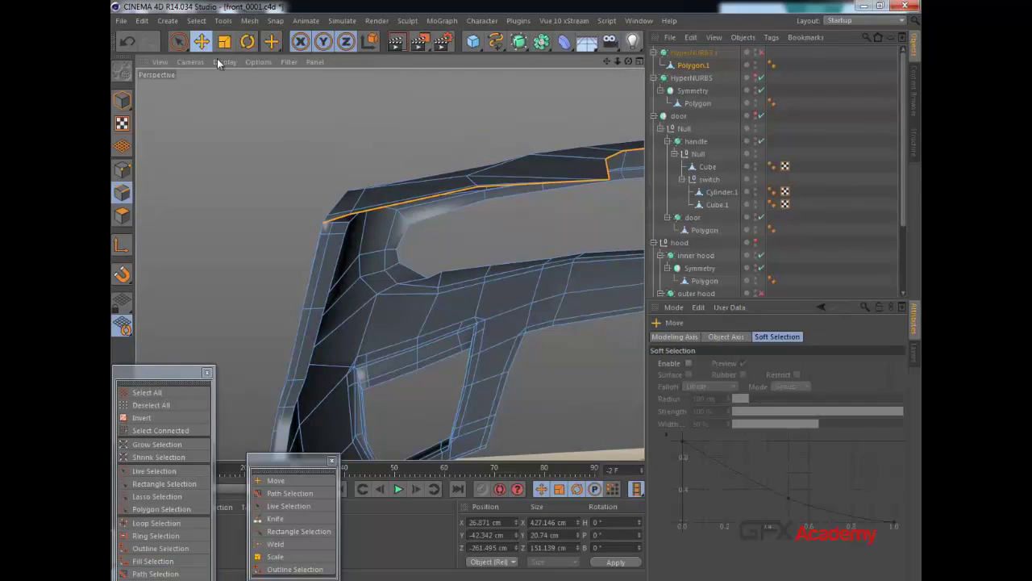
alt+drag(542, 209, 519, 228)
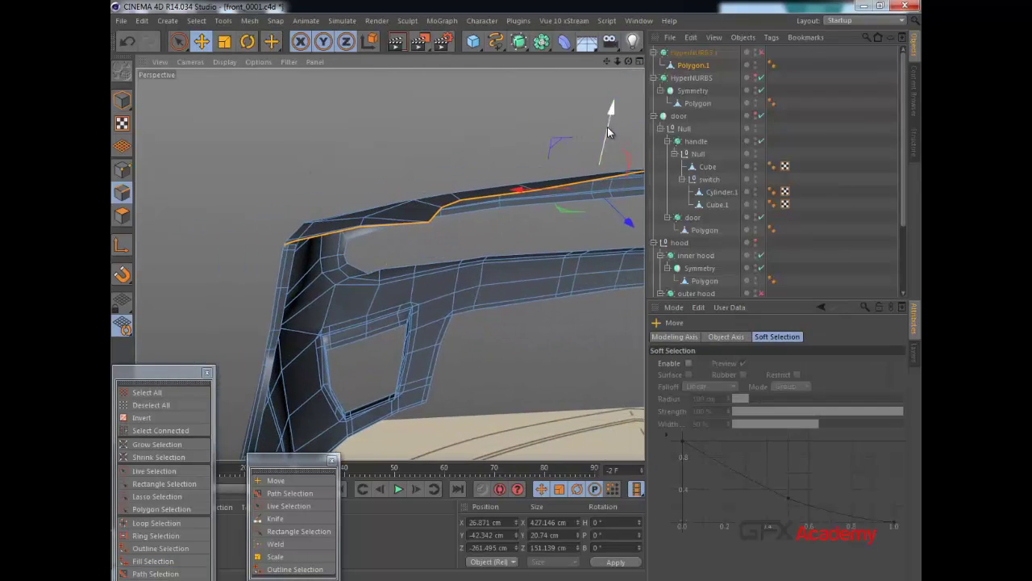
ctrl+drag(609, 129, 610, 140)
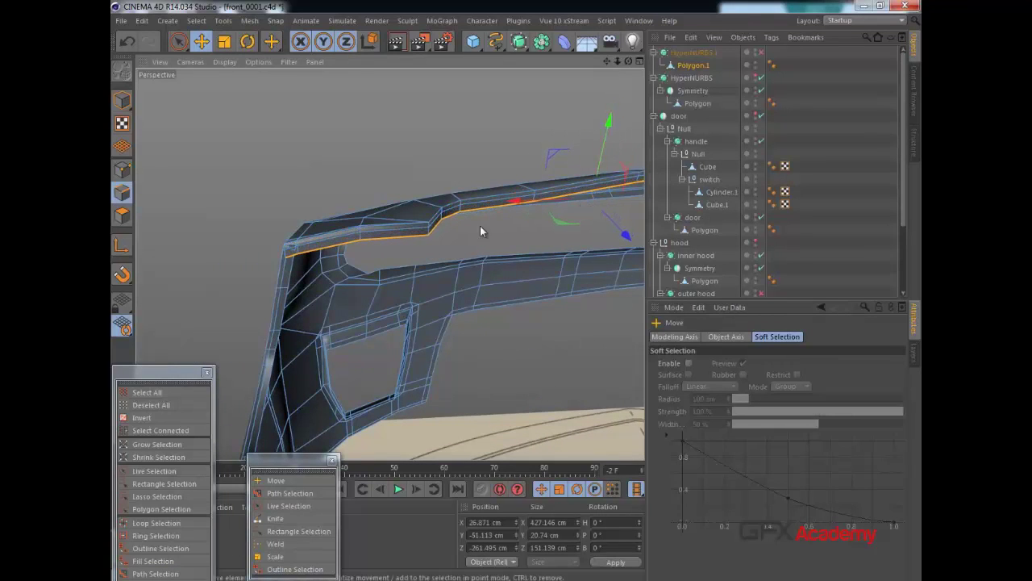
Weld the side strip's inner end point to the outer point at the upper panel's rear corner.
alt+drag(481, 226, 412, 191)
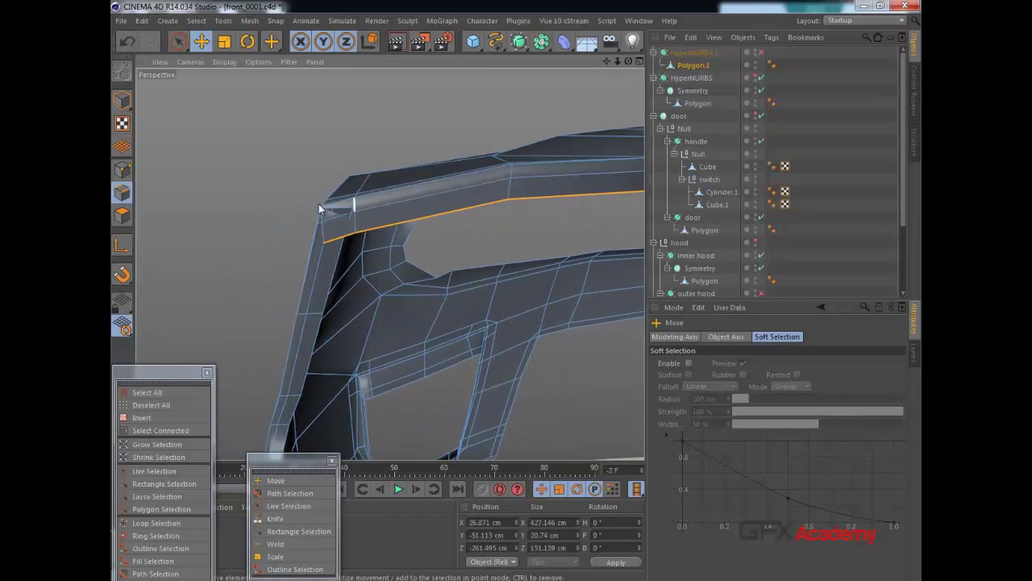
click(122, 169)
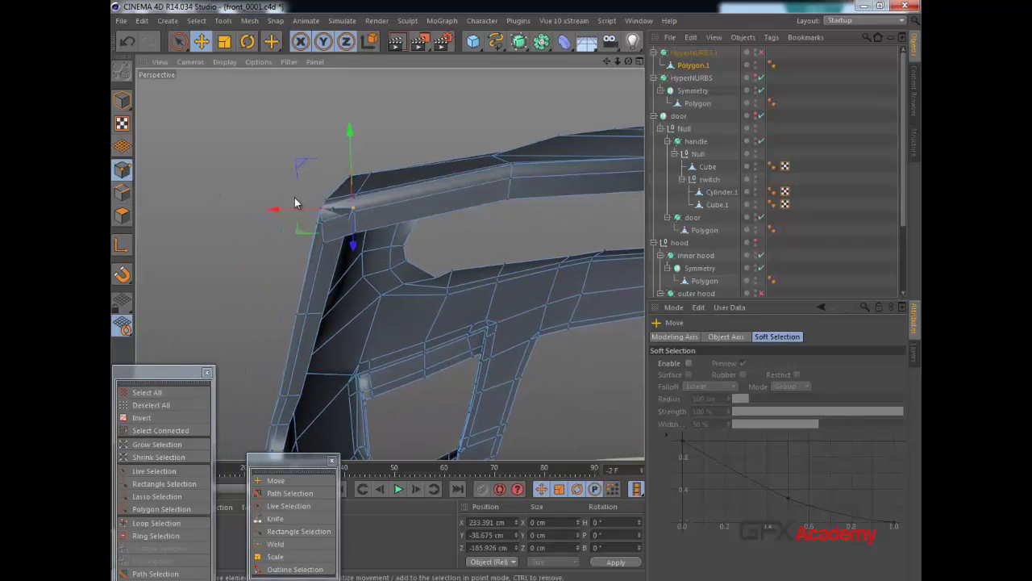
click(275, 543)
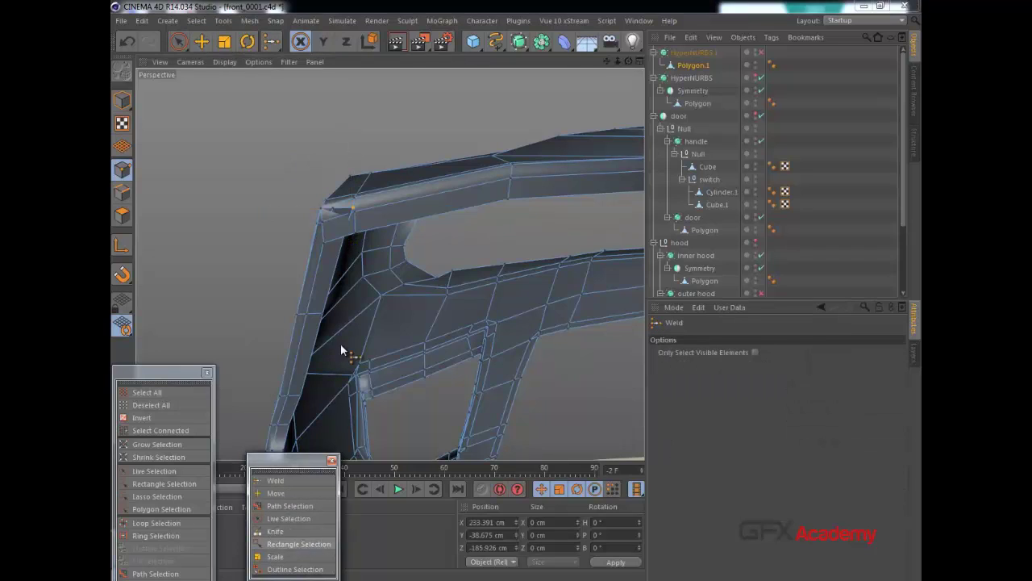
click(350, 208)
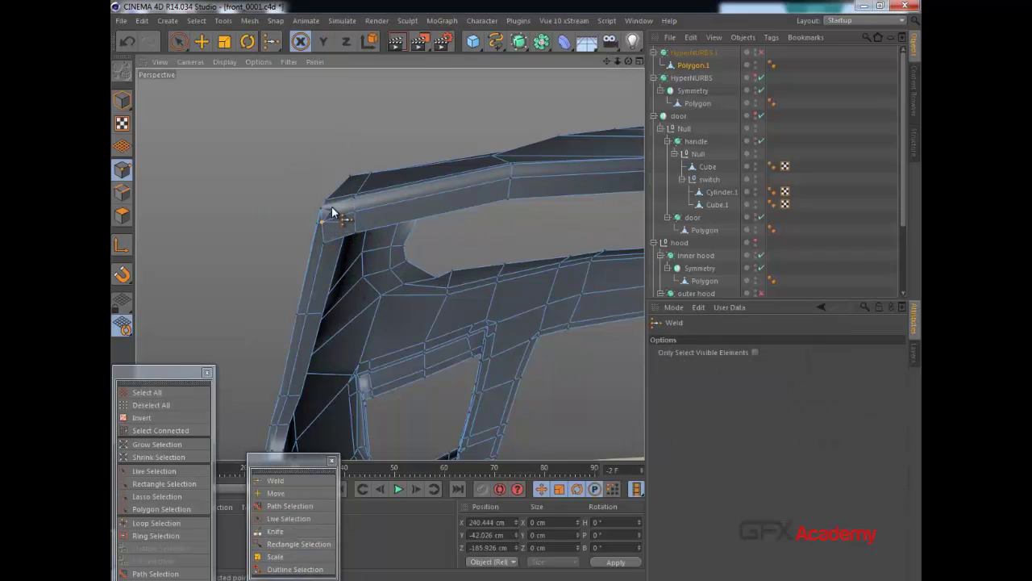
click(323, 210)
Move the flange's lower rear corner point inward and down to about X 234.5, Y -46.8, Z -186.9 cm.
alt+drag(372, 168, 441, 130)
alt+drag(347, 205, 369, 152)
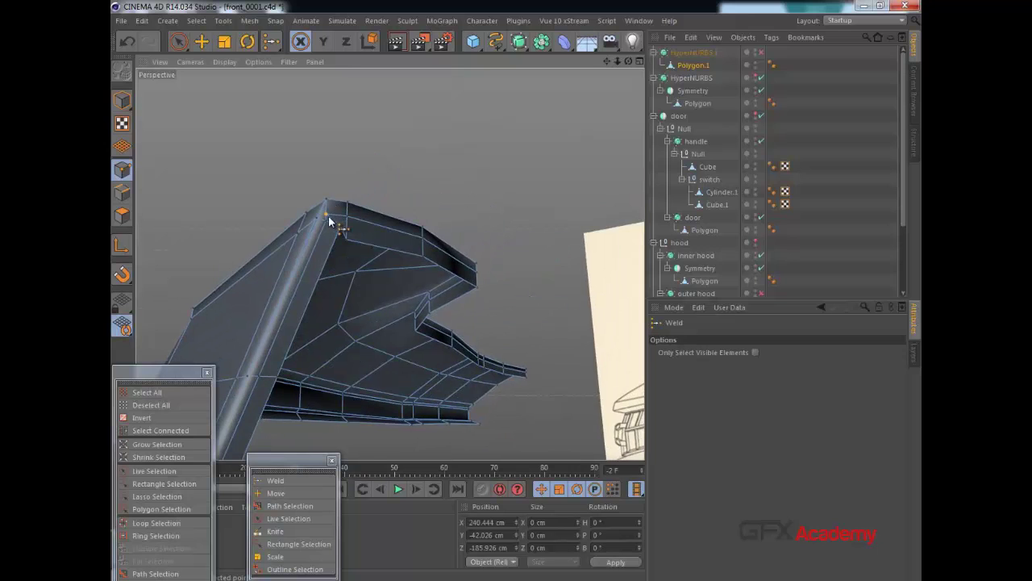
alt+drag(316, 240, 294, 84)
click(203, 43)
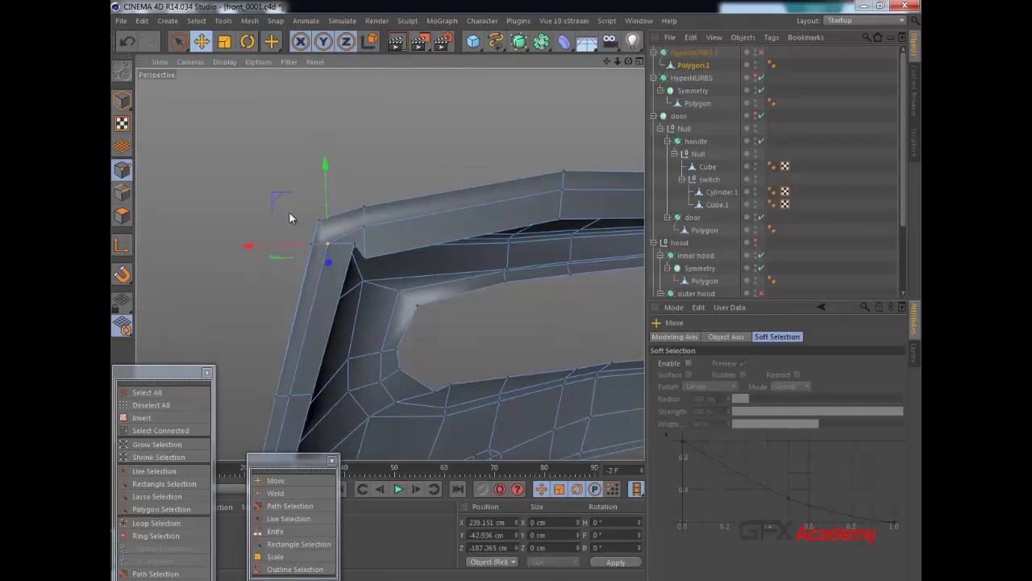
drag(362, 213, 543, 247)
scroll(363, 265, up, 5)
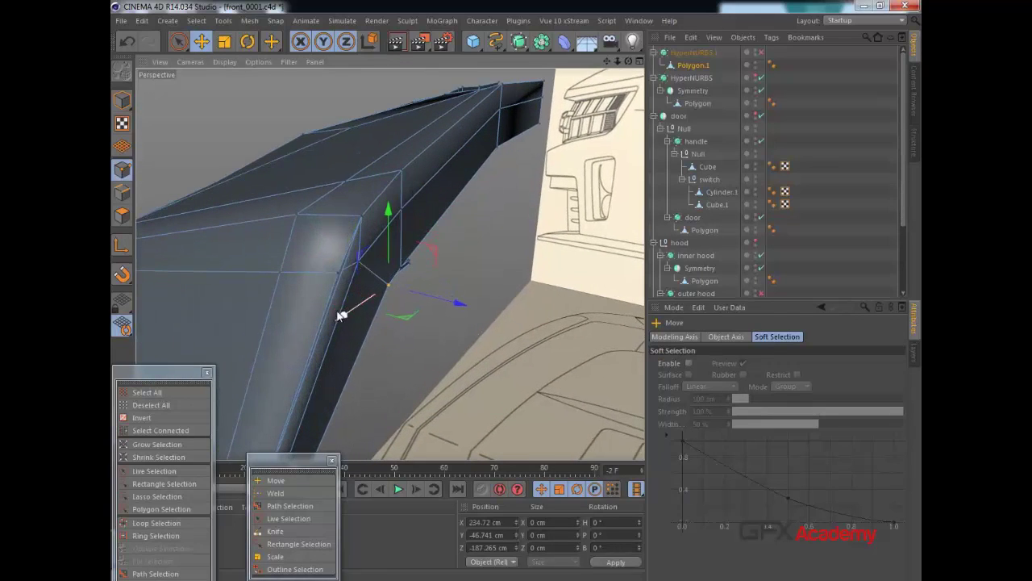
alt+middle_drag(342, 310, 397, 186)
scroll(397, 186, up, 2)
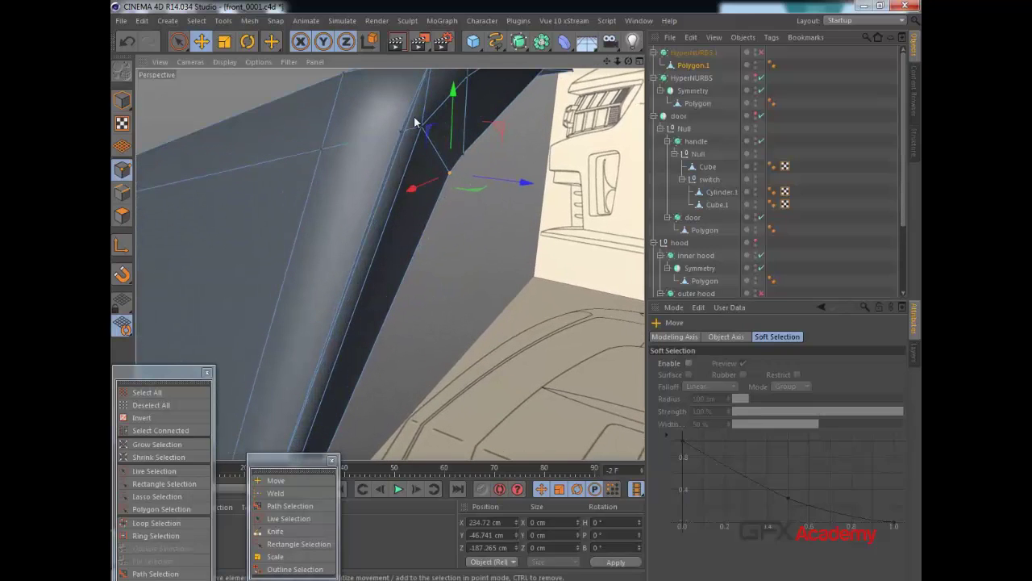
drag(402, 132, 409, 133)
Preview Knife loop cuts around the rear corner to check how its edge loops run.
alt+drag(399, 178, 385, 203)
key(k)
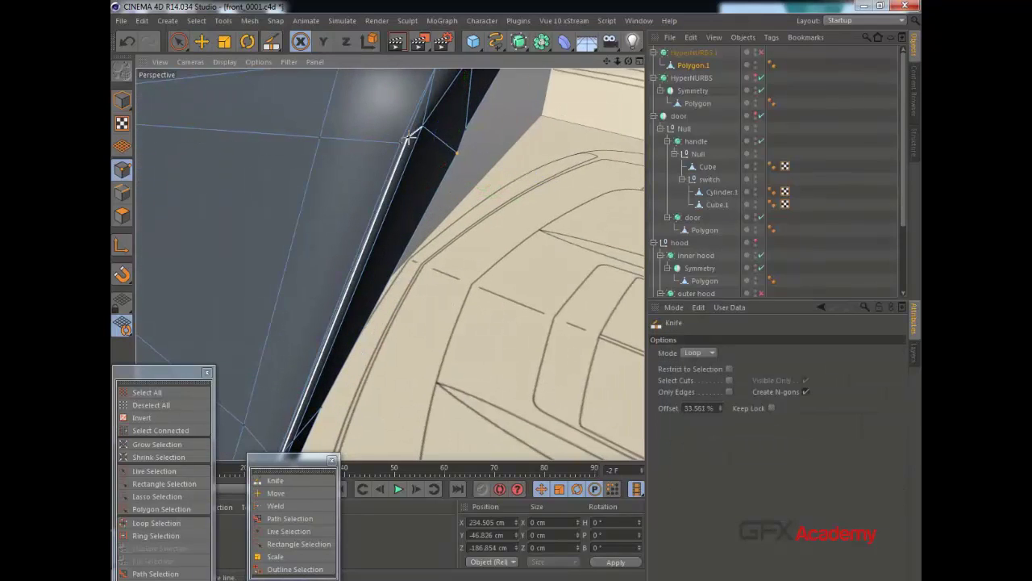
alt+drag(374, 151, 305, 198)
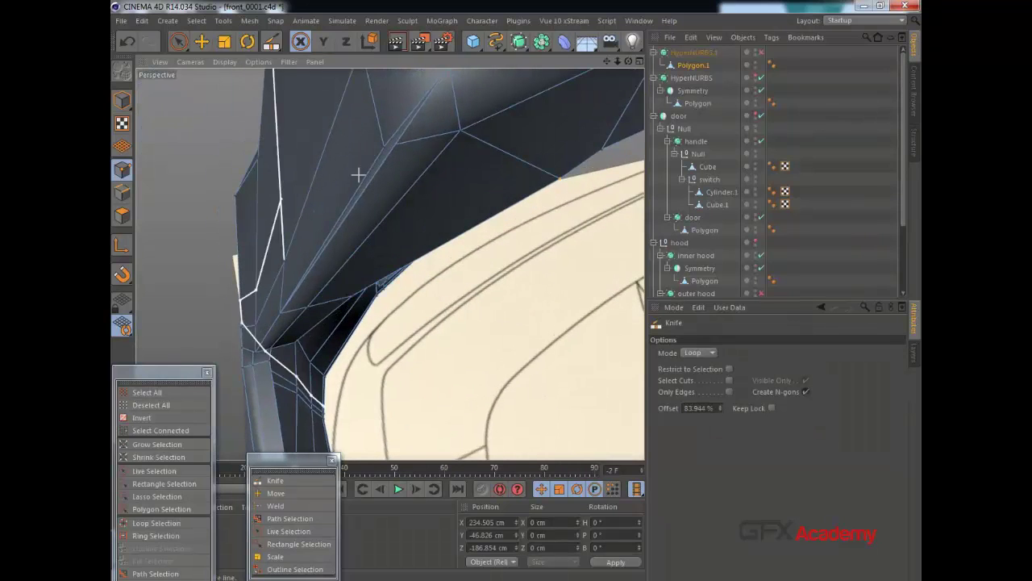
mouse_move(420, 147)
alt+mouse_down()
mouse_move(363, 101)
mouse_move(428, 156)
alt+mouse_up()
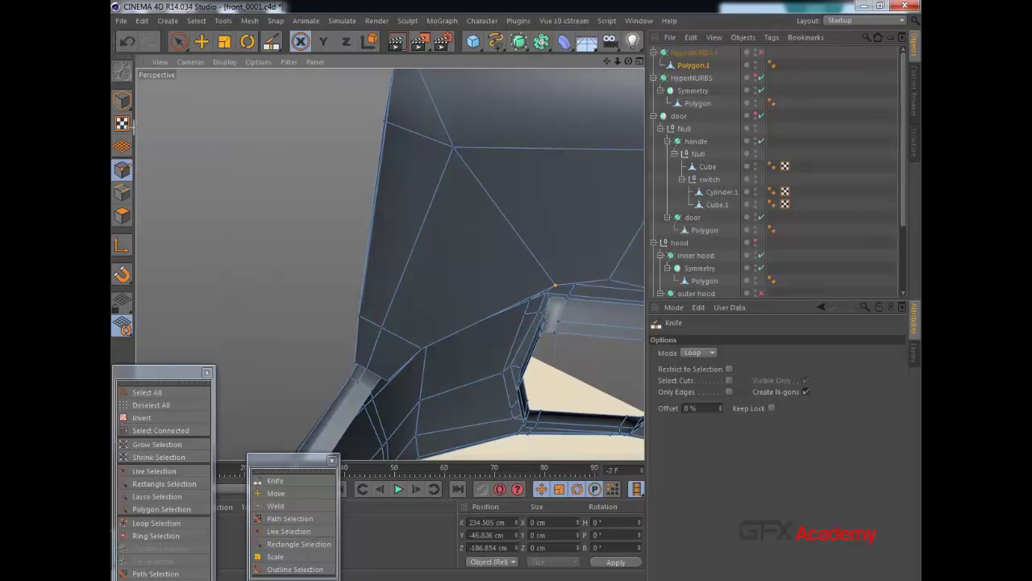
Examine the edge structure around the upper panel's rear corner in Skeleton display, then return to a shaded view.
click(227, 64)
click(239, 217)
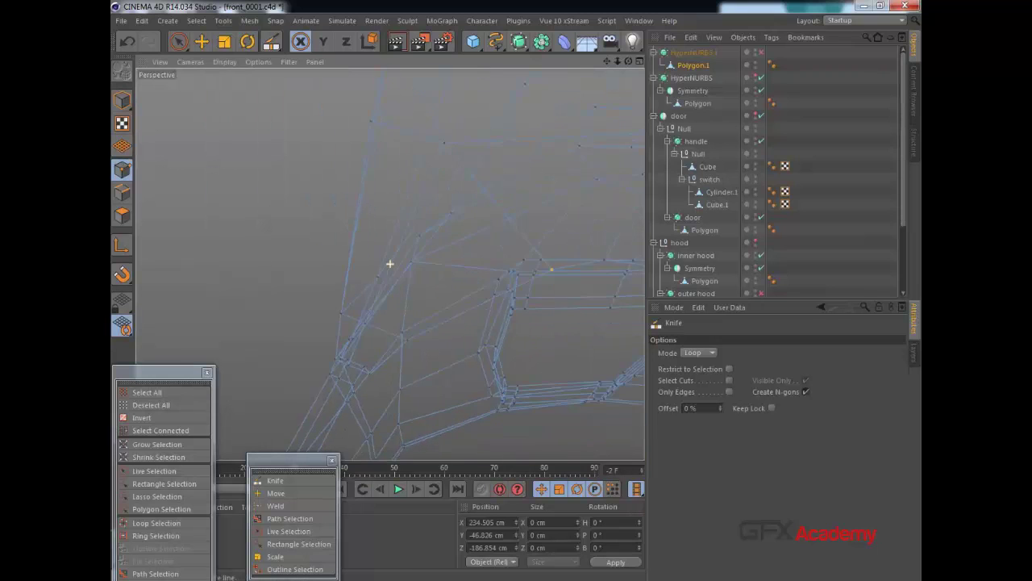
alt+drag(390, 264, 347, 275)
alt+right_drag(390, 264, 451, 264)
alt+drag(390, 264, 367, 303)
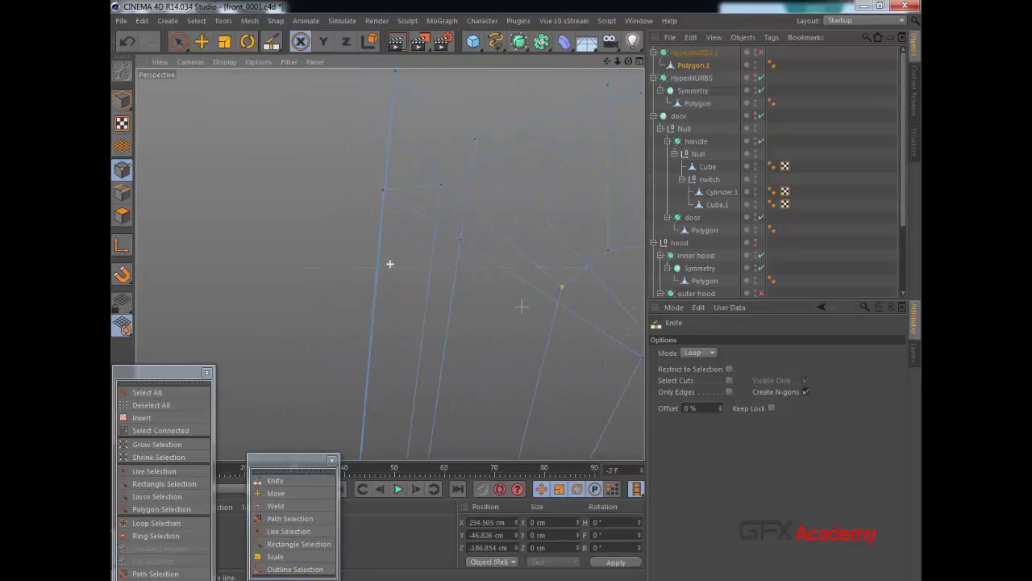
scroll(390, 263, down, 6)
click(225, 62)
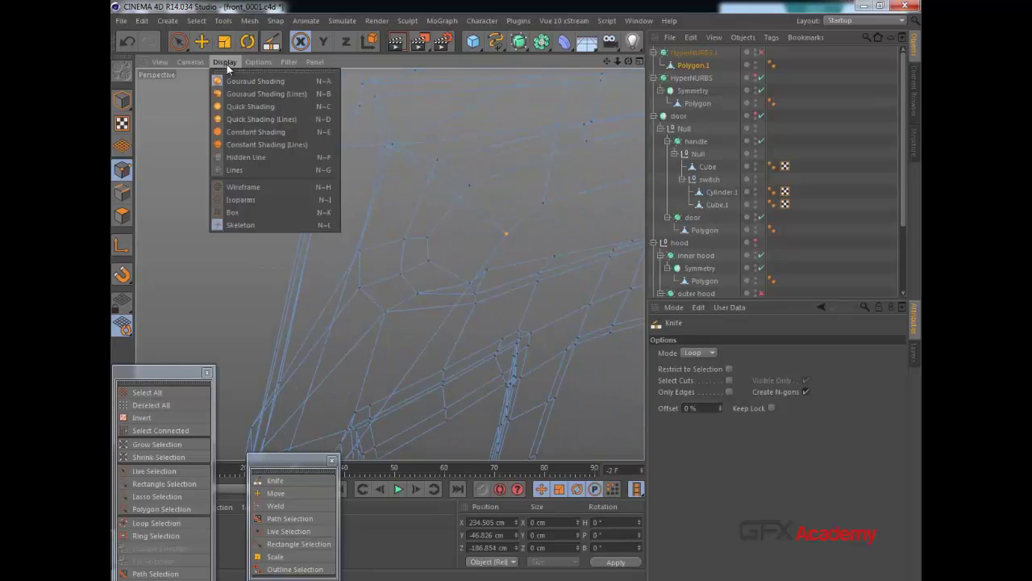
click(232, 188)
alt+drag(321, 127, 378, 134)
Try to cut across the narrow strip at the upper panel's rear corner with the Knife in Line mode.
click(702, 352)
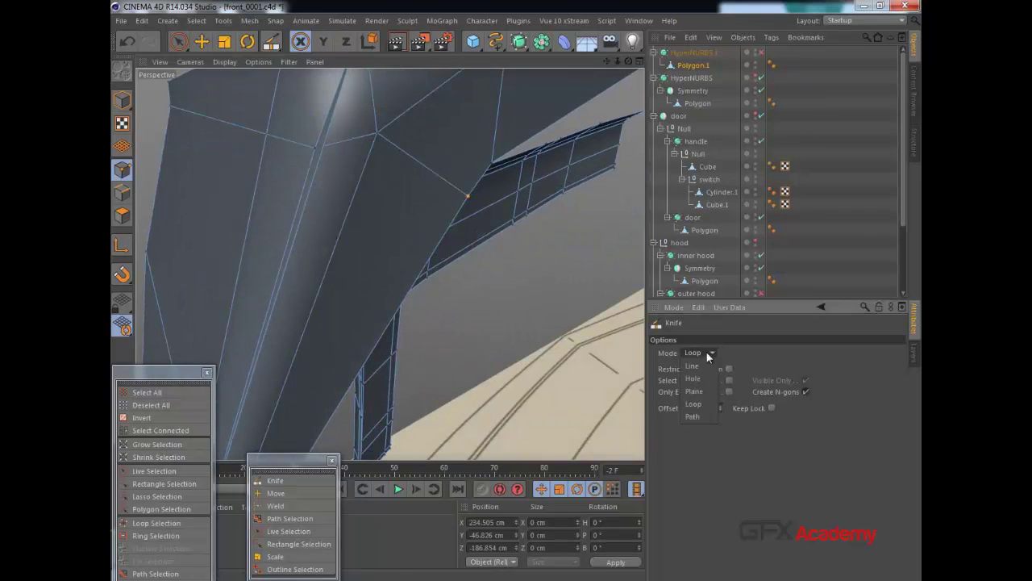
click(327, 147)
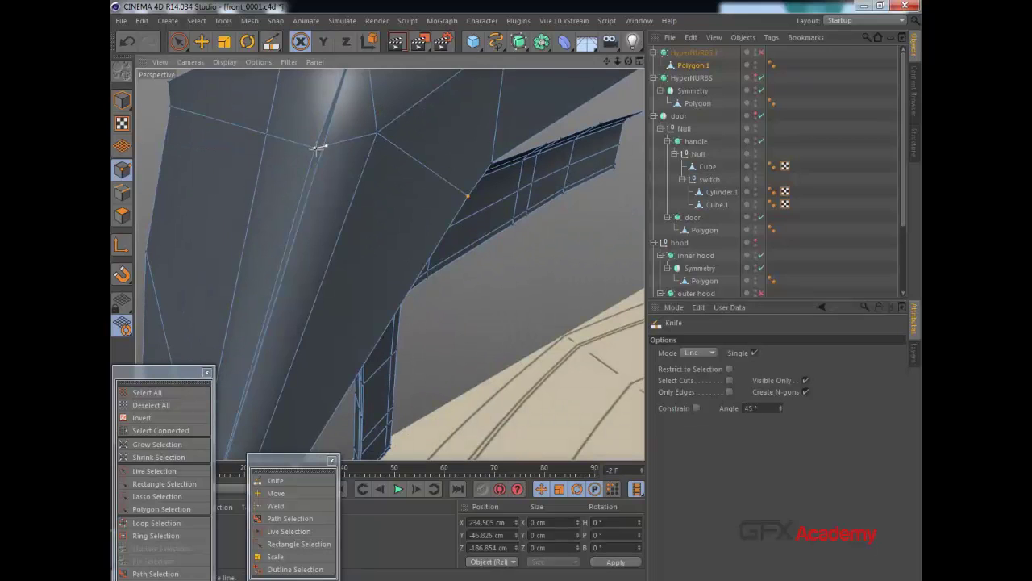
scroll(334, 155, up, 4)
mouse_move(321, 132)
alt+mouse_down()
mouse_move(344, 98)
mouse_move(418, 115)
mouse_move(521, 182)
mouse_move(467, 222)
mouse_move(516, 292)
mouse_move(565, 258)
mouse_move(344, 146)
alt+mouse_up()
Try to select the narrow polygon strip along the bumper's outer edge at the rear corner.
click(187, 44)
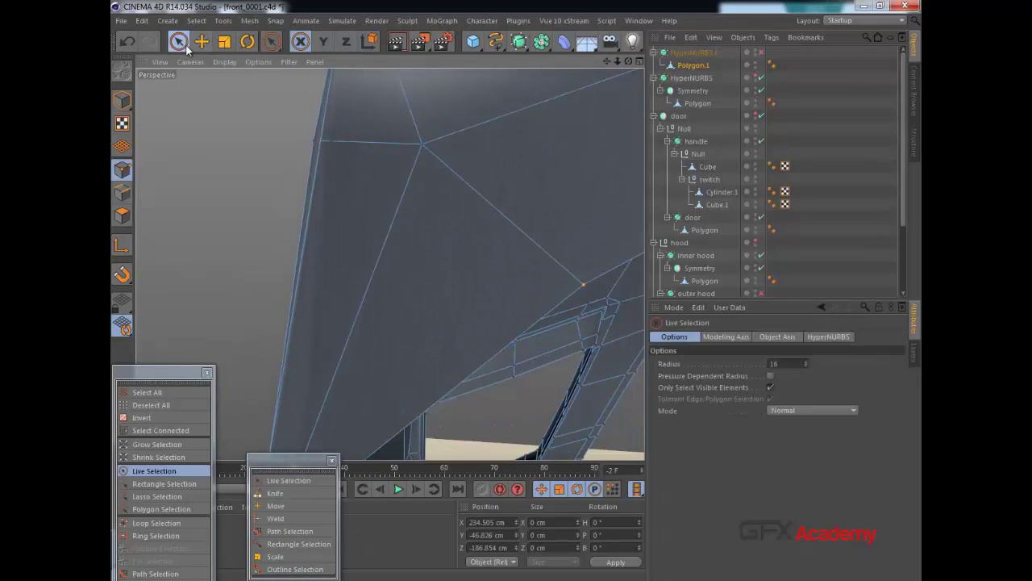
click(123, 212)
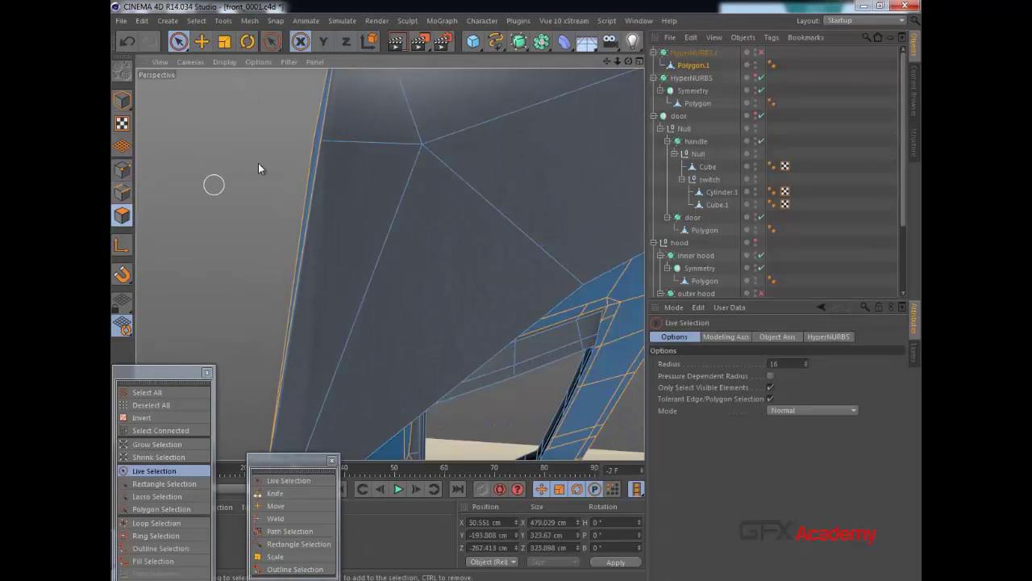
click(313, 133)
alt+drag(349, 154, 569, 153)
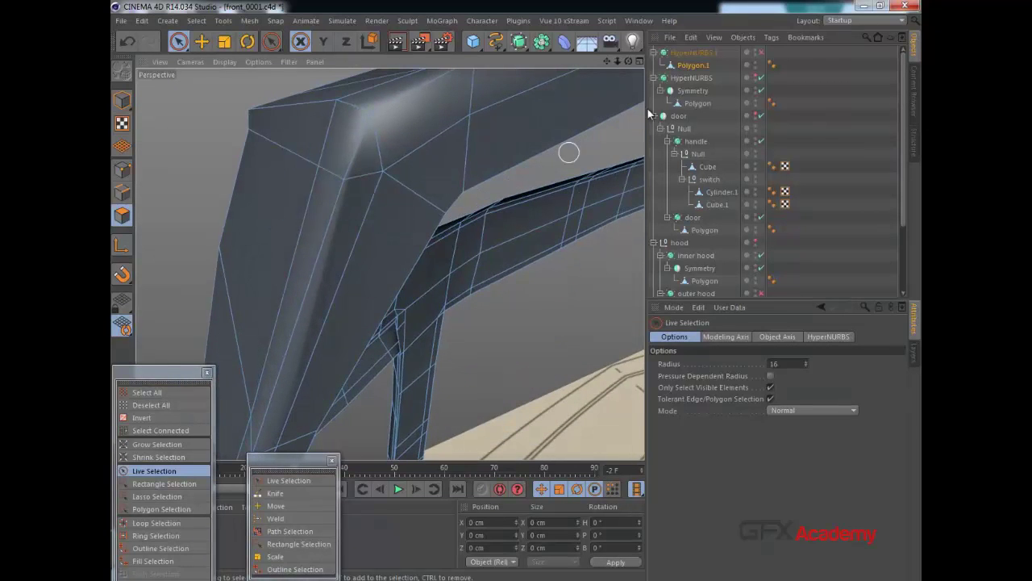
Preview the bumper with HyperNURBS.1 smoothing enabled, then return to the unsmoothed Polygon.1 mesh.
click(761, 53)
alt+drag(435, 158, 603, 123)
click(695, 52)
alt+right_drag(603, 108, 459, 186)
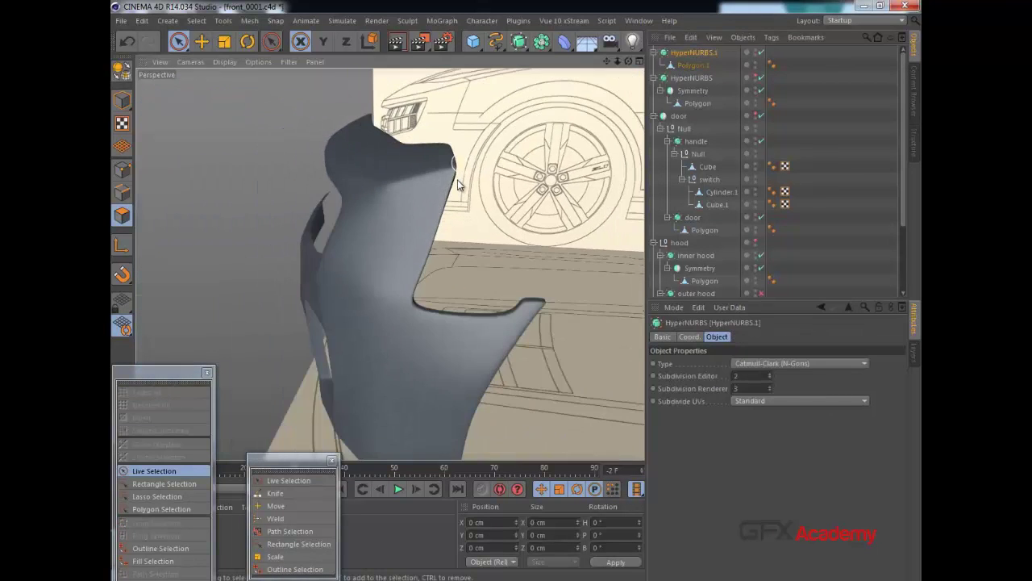
alt+drag(428, 192, 483, 222)
click(726, 64)
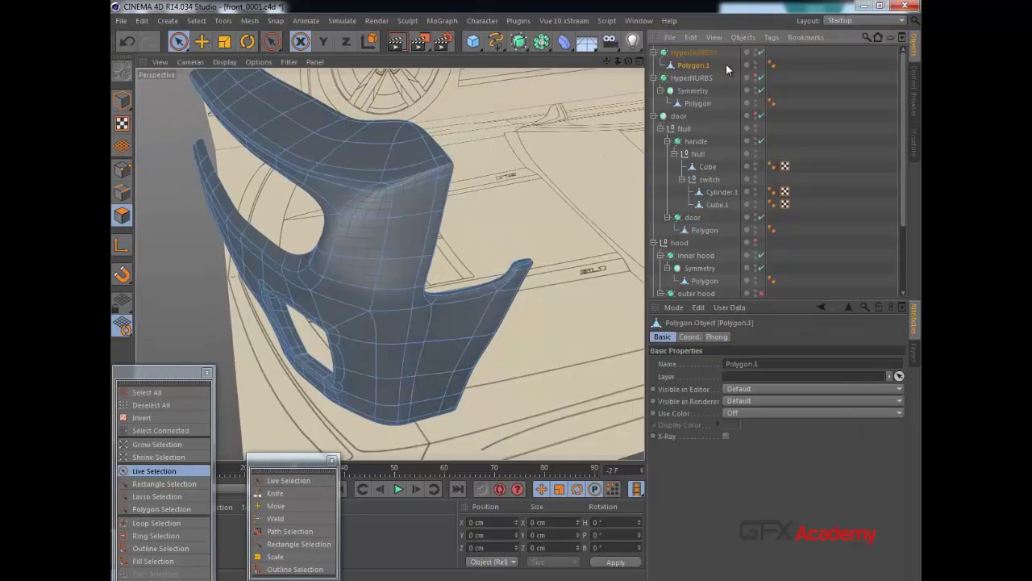
scroll(412, 175, up, 2)
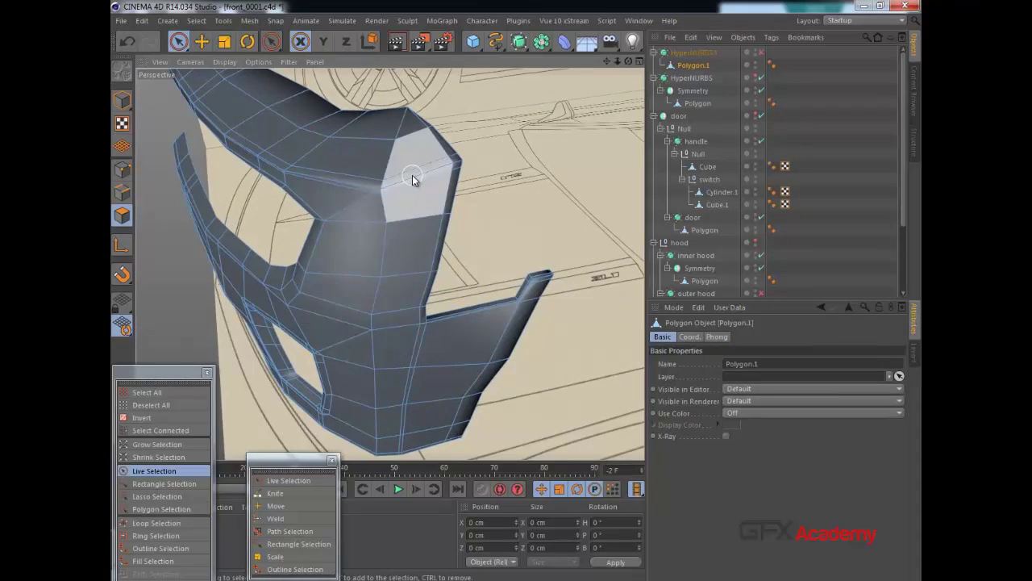
Adjust the point beside the upper opening's lower outer corner to about X 206.9, Y -127, Z -305.5 cm.
alt+drag(295, 249, 436, 209)
alt+middle_drag(292, 247, 393, 259)
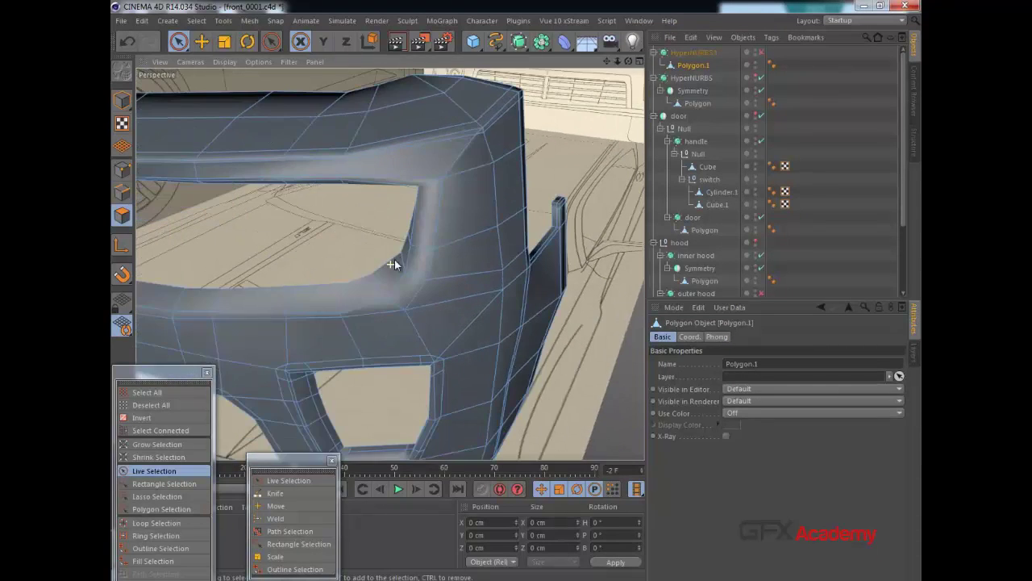
alt+right_drag(390, 258, 668, 100)
click(121, 168)
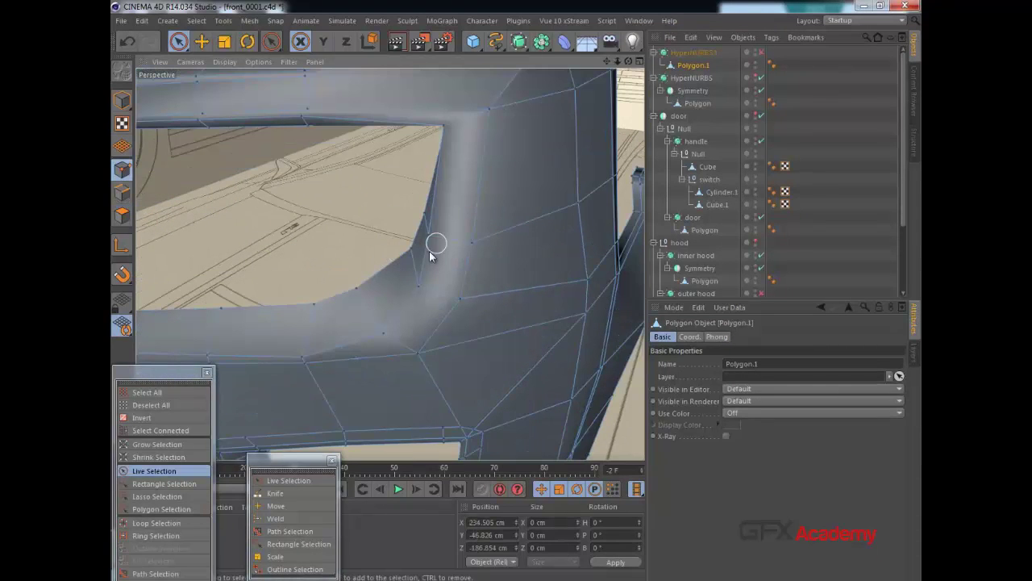
drag(468, 261, 458, 260)
scroll(440, 232, down, 2)
alt+middle_drag(373, 330, 406, 218)
alt+drag(405, 223, 368, 289)
alt+drag(344, 224, 310, 155)
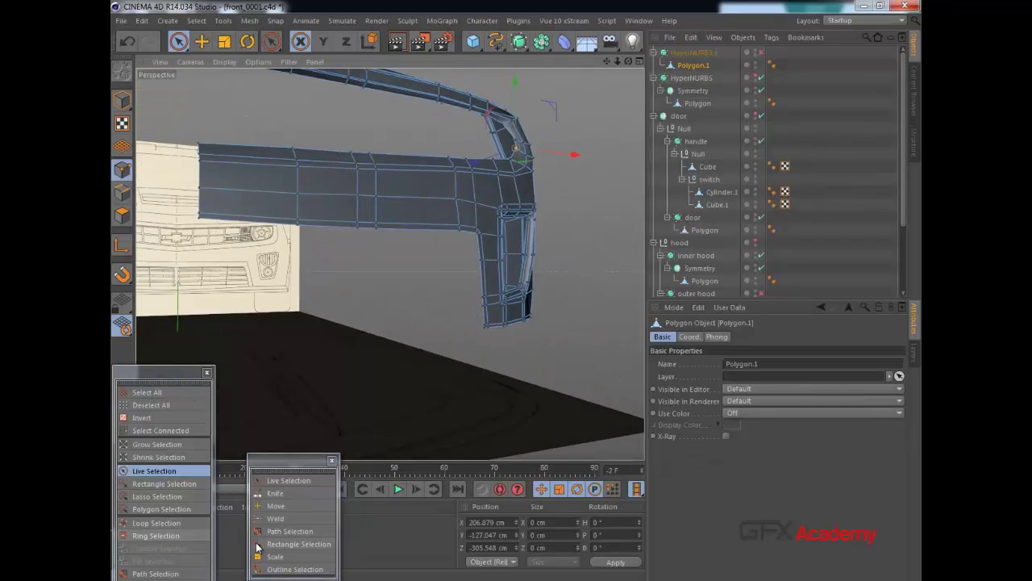
Select the bumper's lower border edges as a path from the centre down around the bottom of the corner section.
click(155, 574)
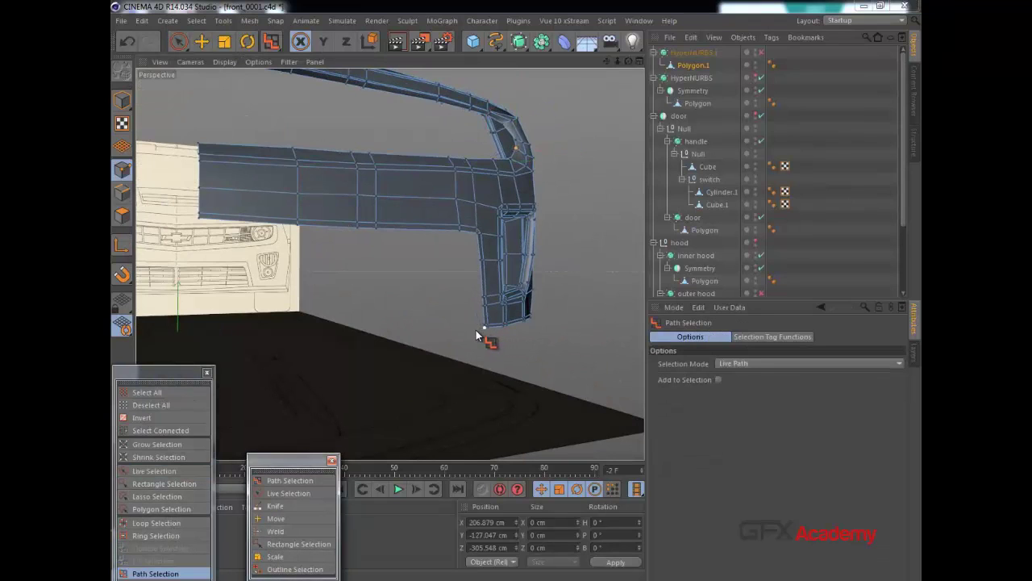
click(122, 192)
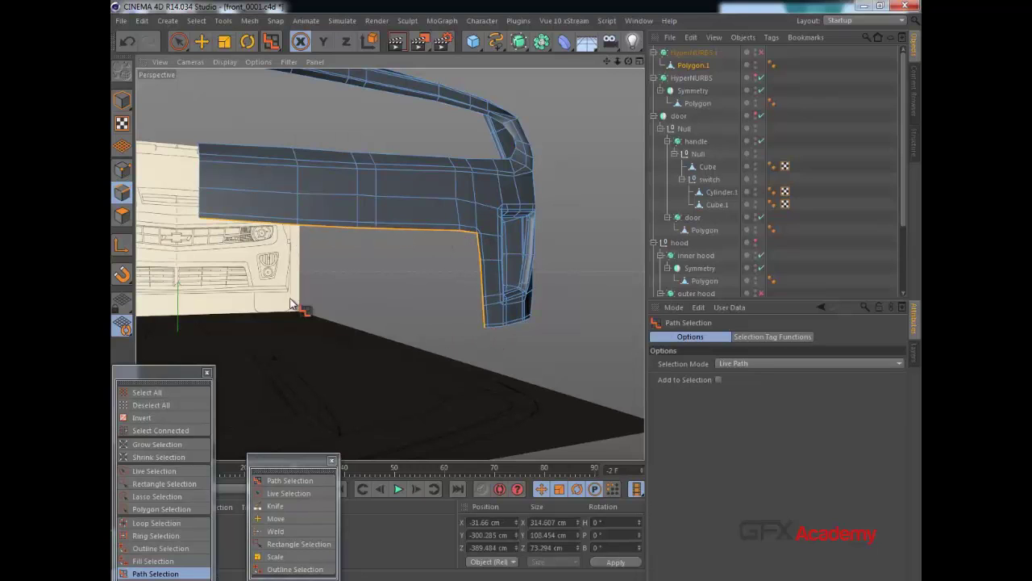
alt+drag(295, 306, 272, 301)
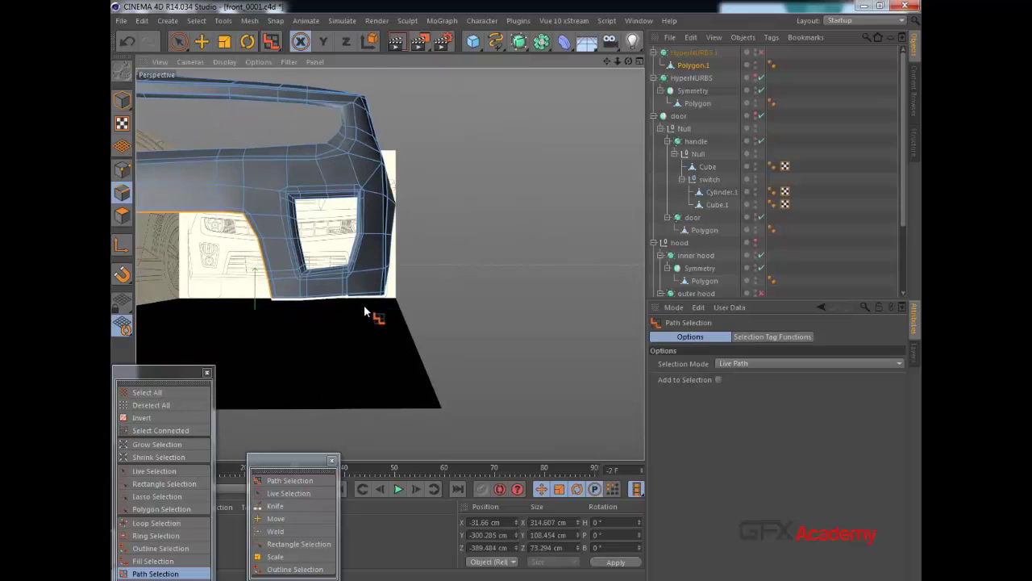
alt+drag(444, 306, 405, 292)
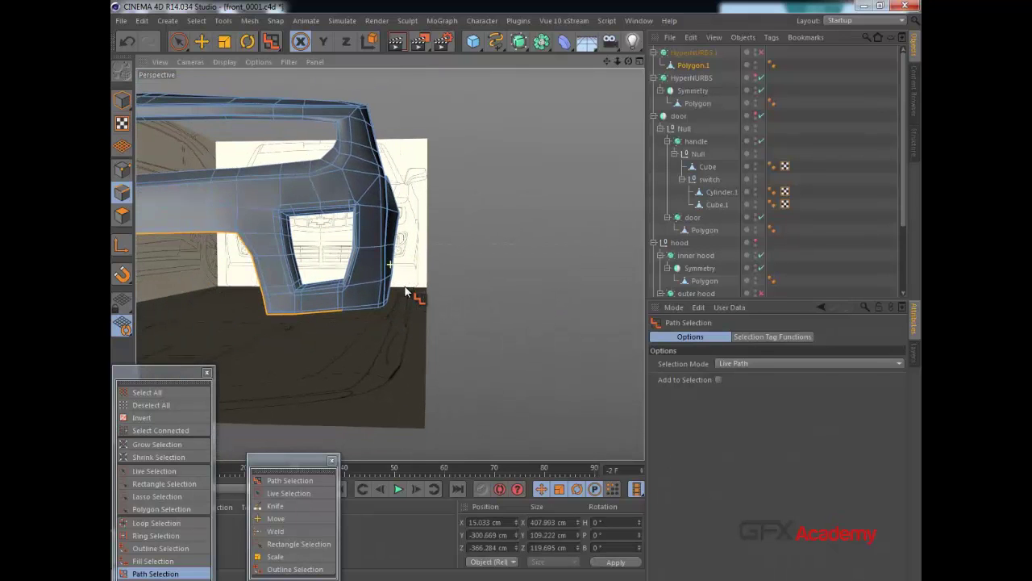
mouse_move(341, 312)
mouse_down()
mouse_move(554, 298)
mouse_move(619, 316)
mouse_up()
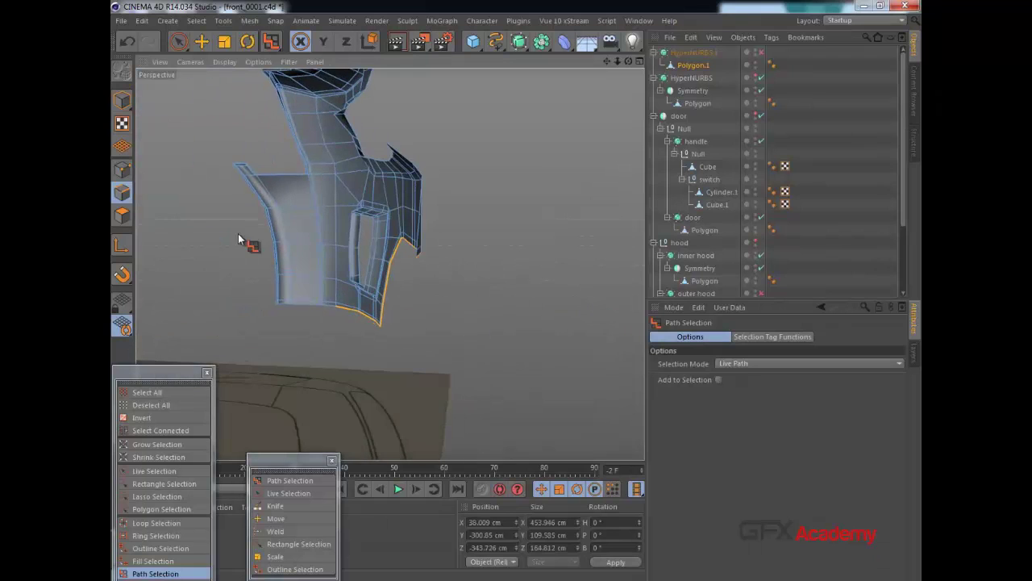
Extrude the selected lower border edges about 12 cm inward along Z to give the bumper thickness.
click(179, 42)
click(240, 60)
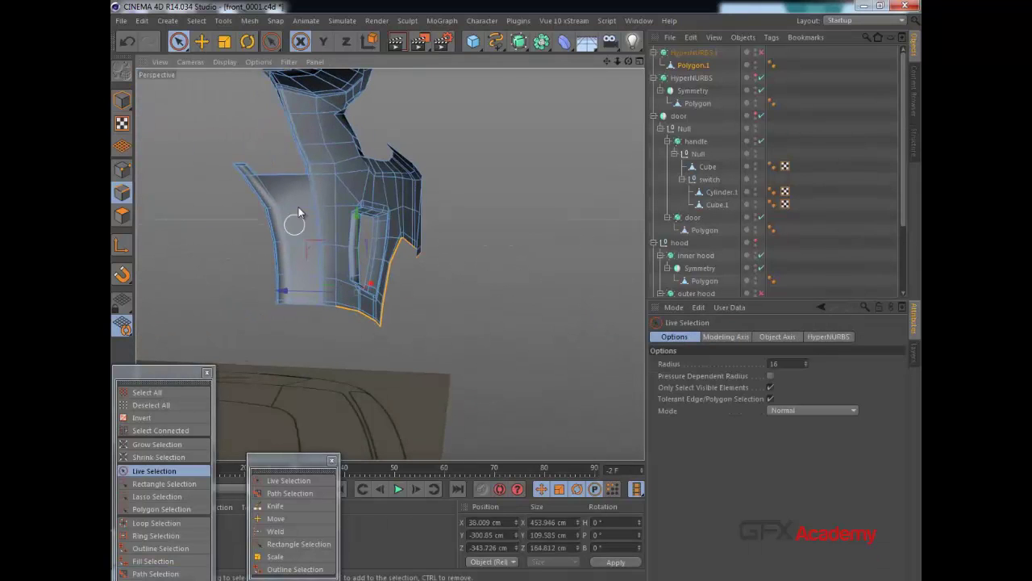
click(203, 40)
drag(308, 290, 413, 284)
Select the remaining bottom edges of the side section and extrude them inward to about X 261.7 cm.
scroll(314, 312, up, 4)
scroll(415, 285, up, 3)
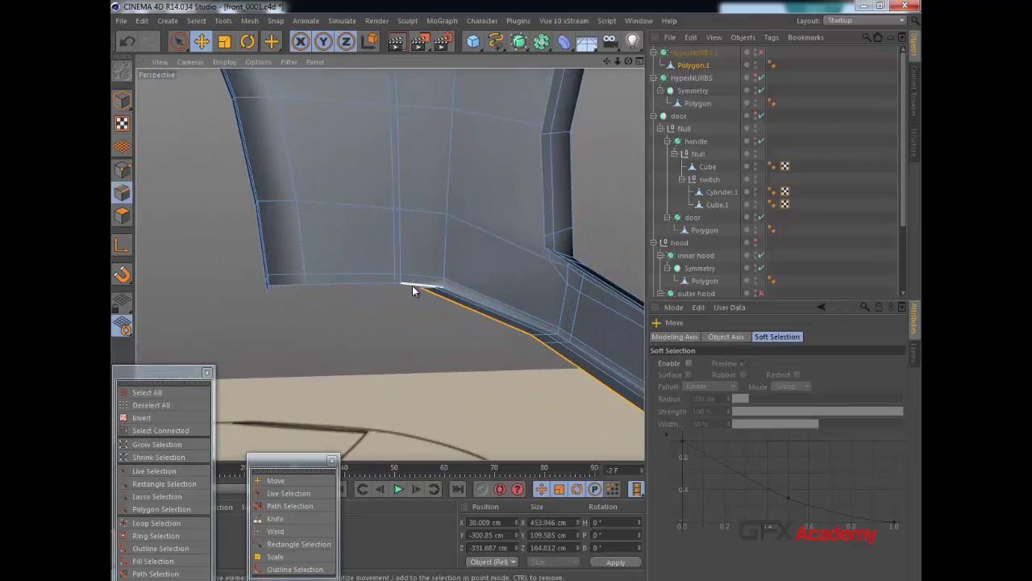
click(412, 286)
shift+click(399, 284)
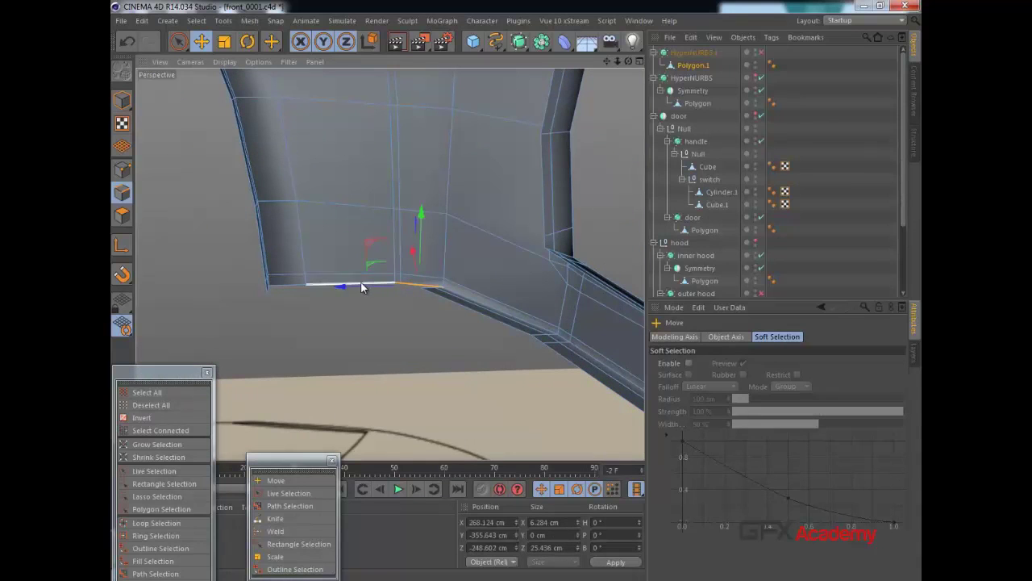
shift+click(362, 285)
alt+drag(322, 321, 320, 389)
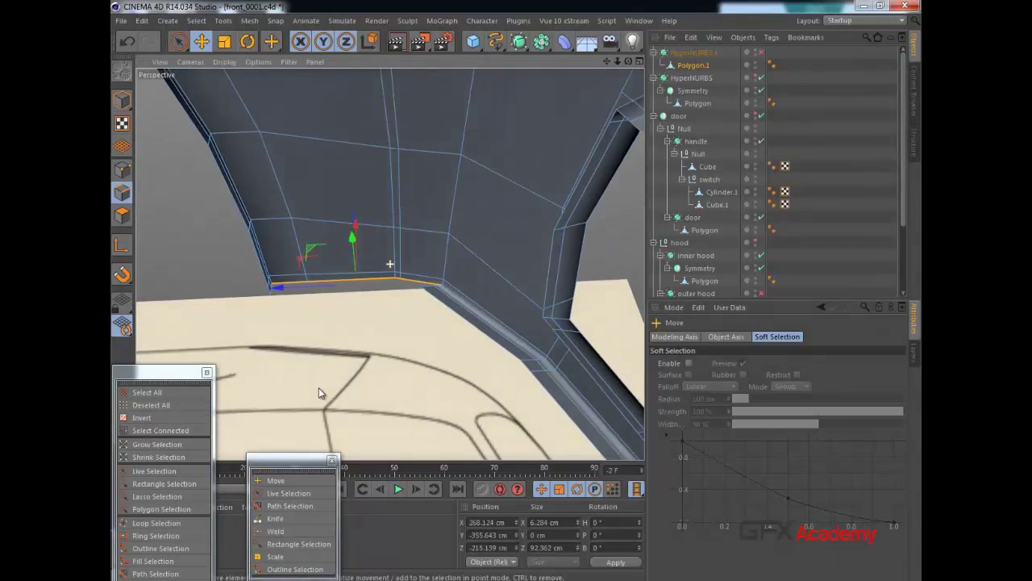
drag(356, 221, 354, 231)
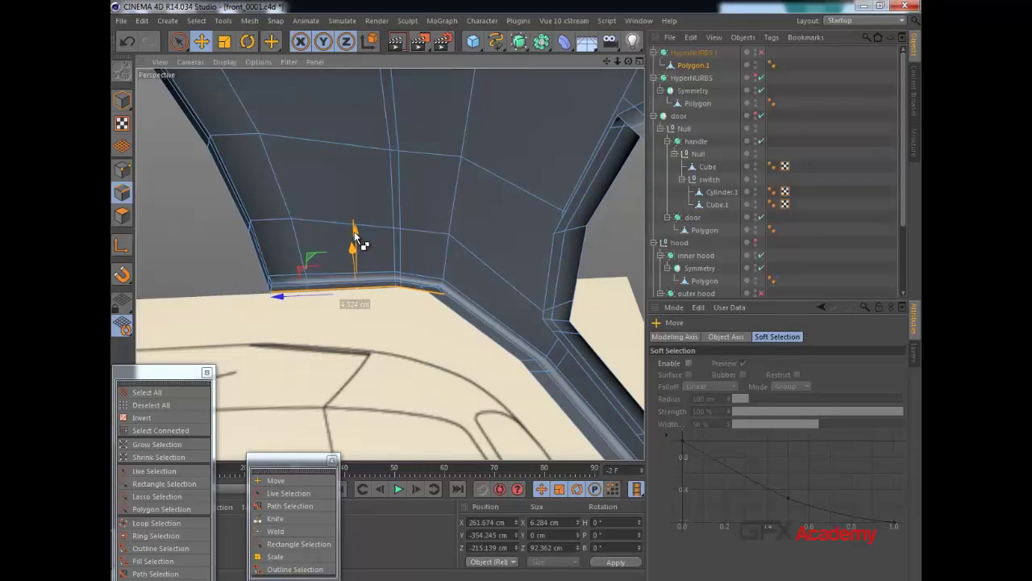
Weld the loose flange end points at the bottom corner where the front and side flanges meet.
alt+right_drag(411, 279, 463, 295)
alt+middle_drag(429, 242, 411, 218)
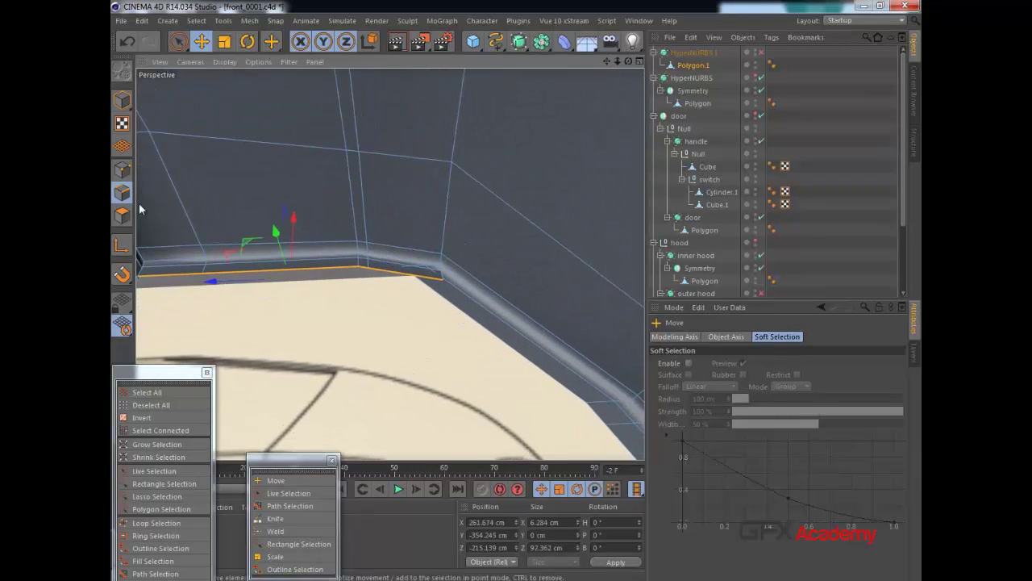
click(125, 168)
alt+right_drag(253, 148, 276, 149)
click(180, 42)
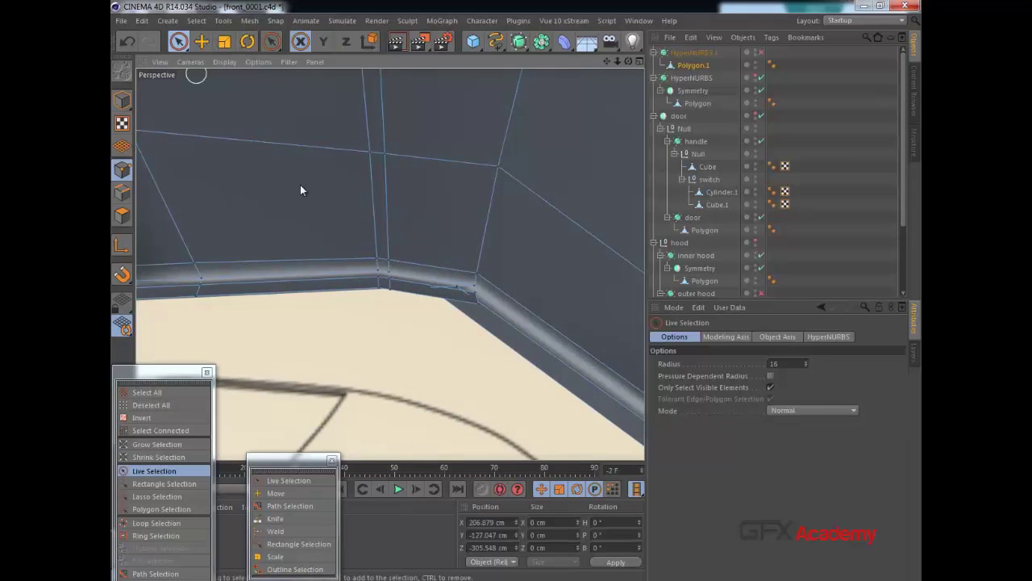
click(271, 532)
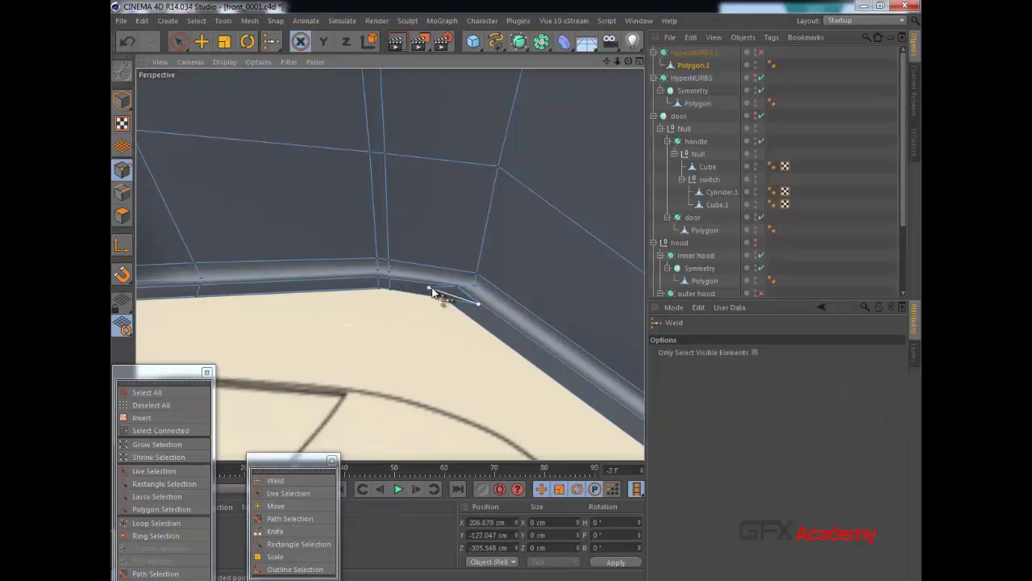
alt+drag(446, 325, 462, 317)
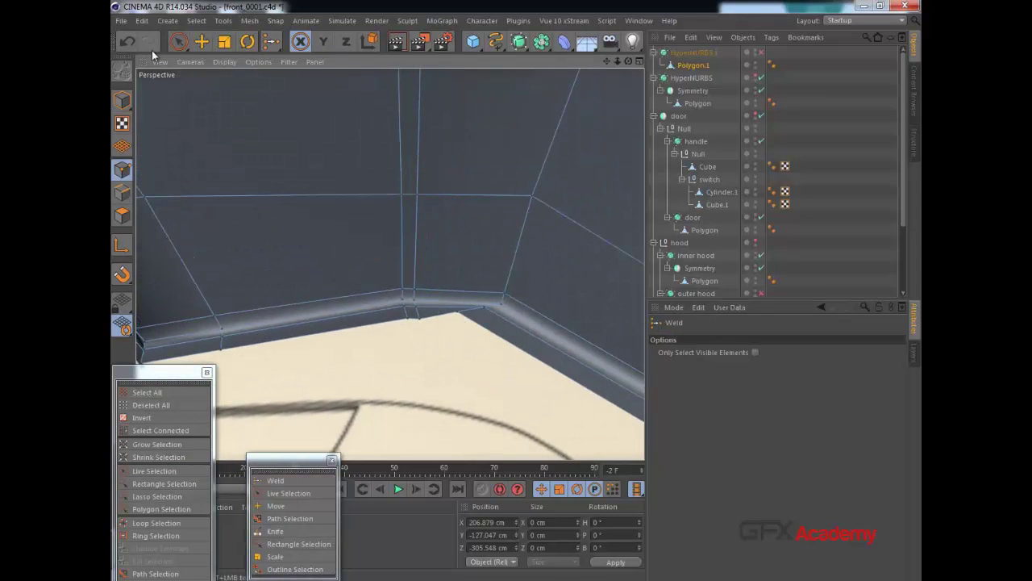
Weld the bottom side flange's rear end point to the adjoining corner point of the wheel-arch flange.
click(179, 42)
click(459, 313)
click(179, 43)
mouse_move(308, 300)
alt+mouse_down()
mouse_move(285, 209)
mouse_move(255, 242)
mouse_move(410, 103)
mouse_move(271, 155)
mouse_move(236, 208)
mouse_move(342, 142)
mouse_move(316, 124)
mouse_move(517, 292)
mouse_move(506, 304)
mouse_move(516, 294)
alt+mouse_up()
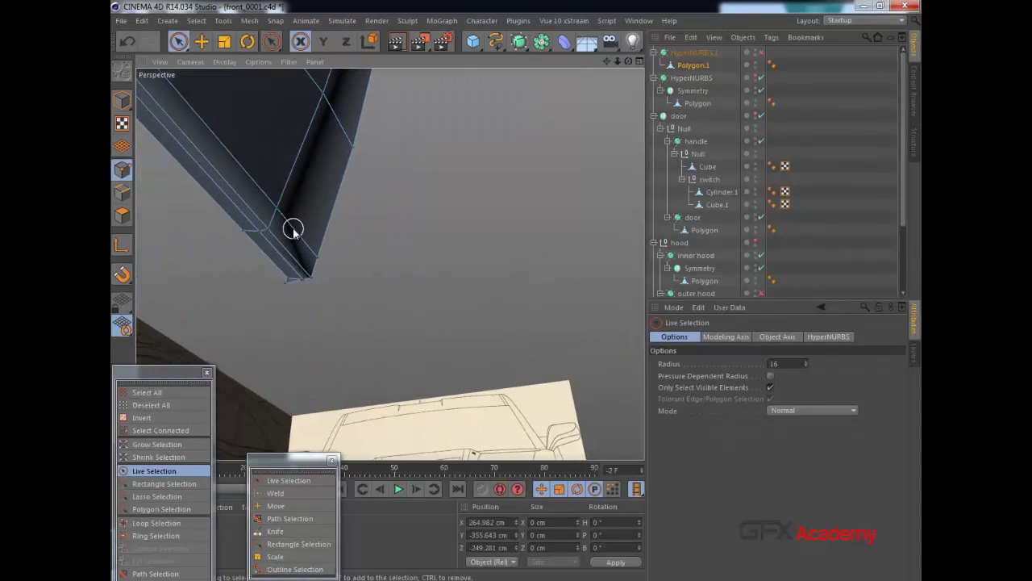
click(275, 493)
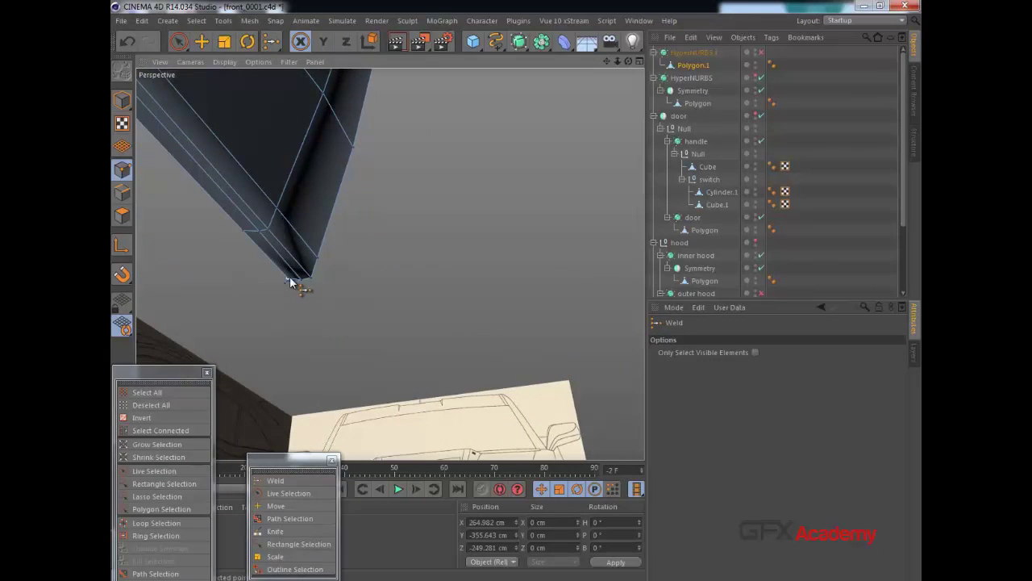
Turn on HyperNURBS.1 smoothing and inspect the bumper's shape from several sides.
alt+drag(273, 261, 538, 347)
alt+middle_drag(538, 326, 404, 315)
alt+drag(403, 315, 411, 291)
scroll(412, 294, down, 5)
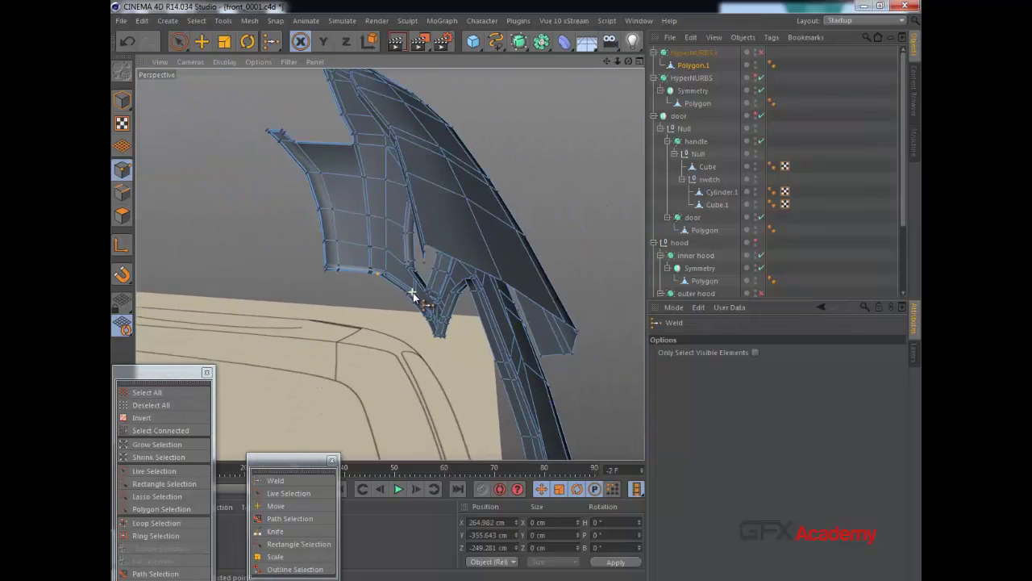
alt+drag(412, 294, 173, 302)
alt+drag(503, 297, 432, 278)
click(762, 53)
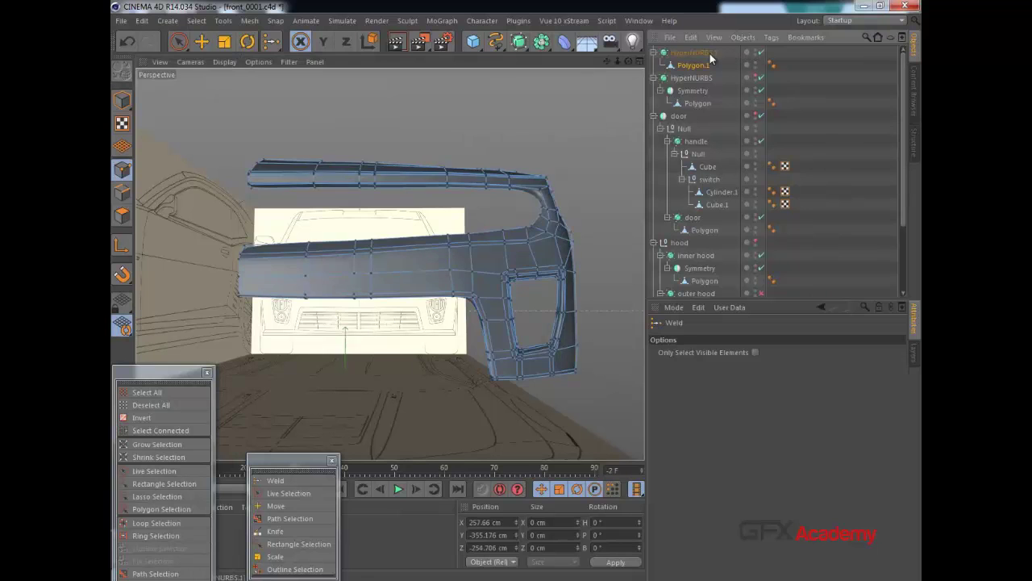
click(707, 53)
alt+drag(468, 239, 316, 342)
scroll(423, 250, down, 6)
scroll(452, 252, up, 4)
alt+middle_drag(462, 245, 380, 267)
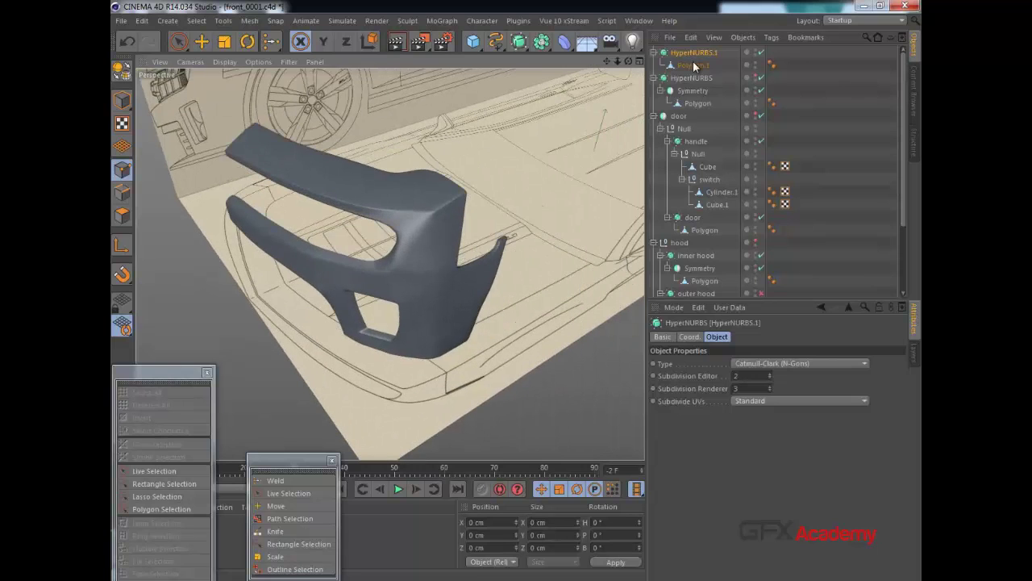
Select the bumper's Polygon.1 mesh for editing, undoing its accidental move into the other HyperNURBS object.
drag(694, 67, 692, 79)
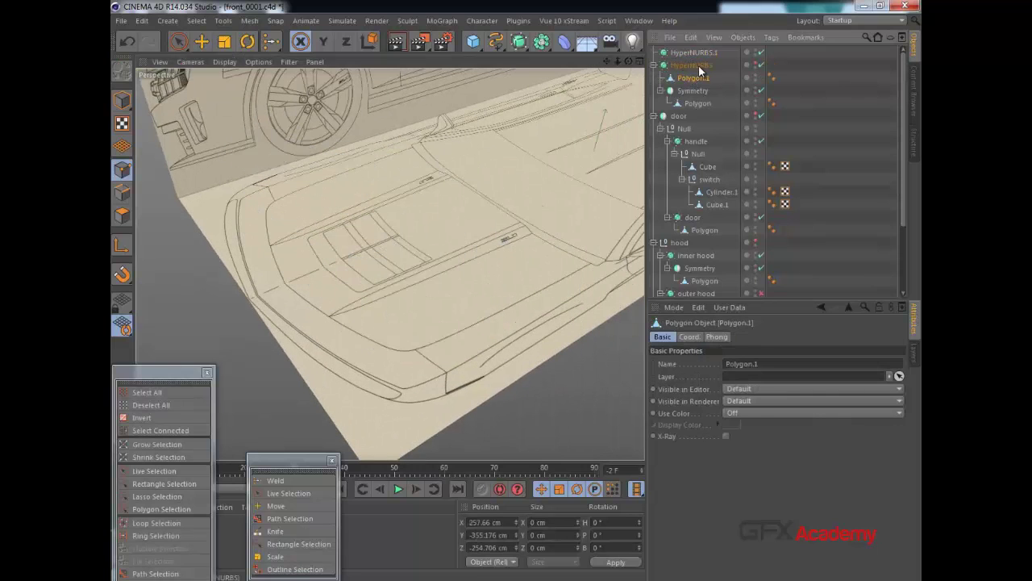
key(ctrl+z)
click(698, 65)
alt+drag(421, 279, 293, 236)
scroll(432, 236, up, 2)
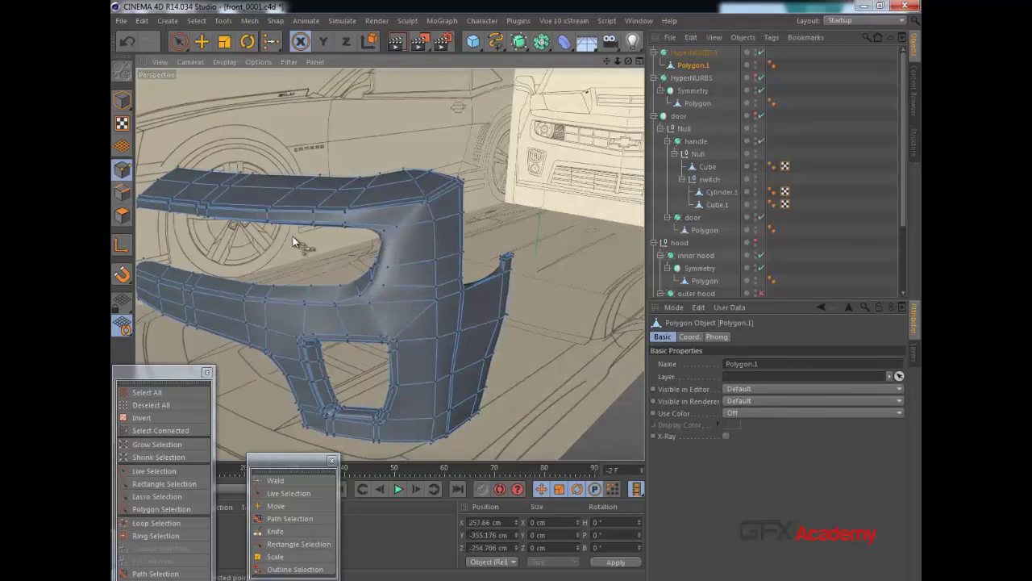
Select all points of the bumper mesh, optimize them, and check the smoothed HyperNURBS.1 shape.
click(121, 169)
click(179, 43)
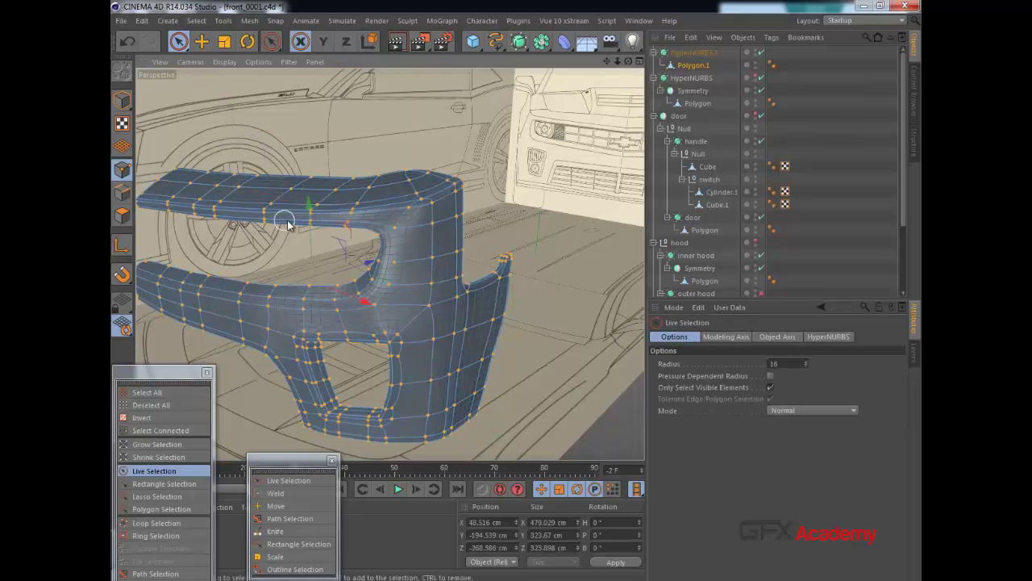
right_click(306, 215)
click(345, 534)
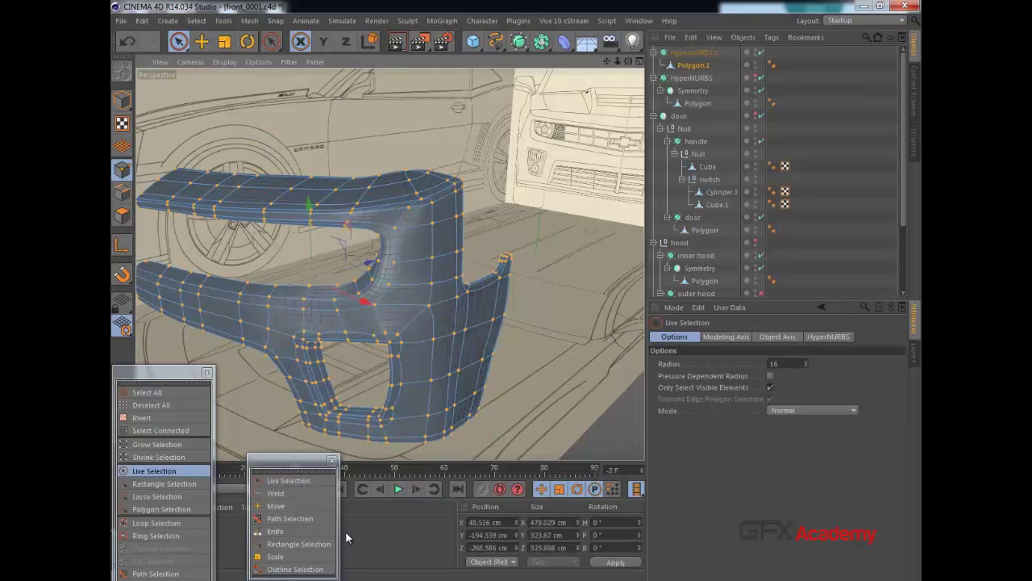
alt+drag(352, 297, 361, 244)
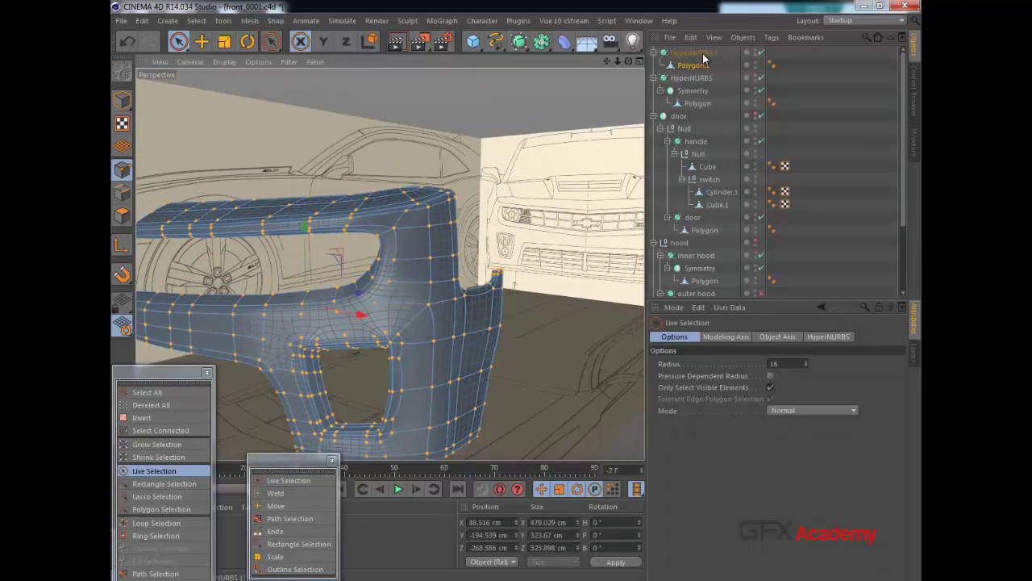
click(703, 55)
alt+drag(394, 291, 582, 192)
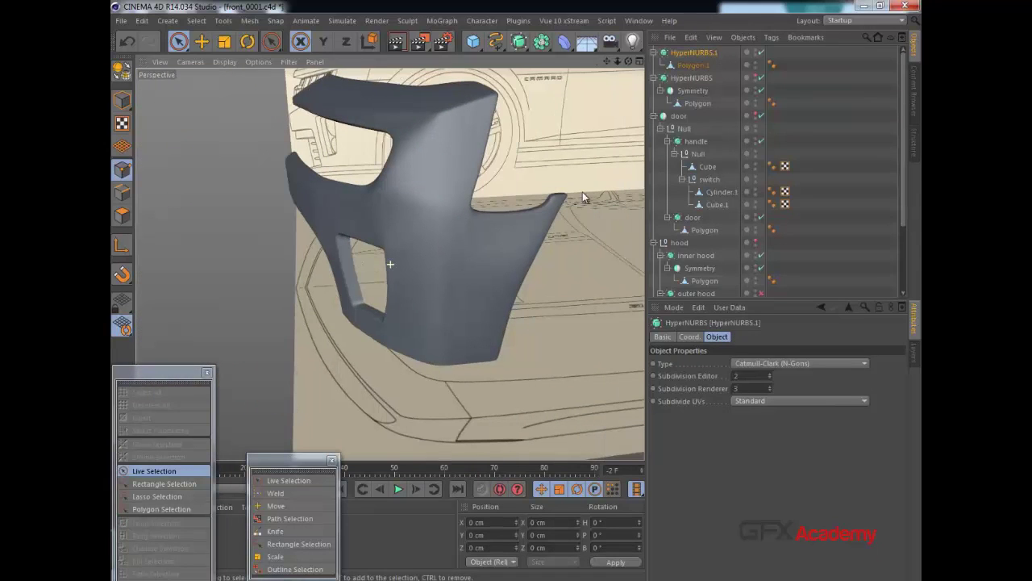
Shift the points near the lower edge of Polygon.1's side panel slightly along the X axis to even out the surface.
click(698, 104)
click(693, 65)
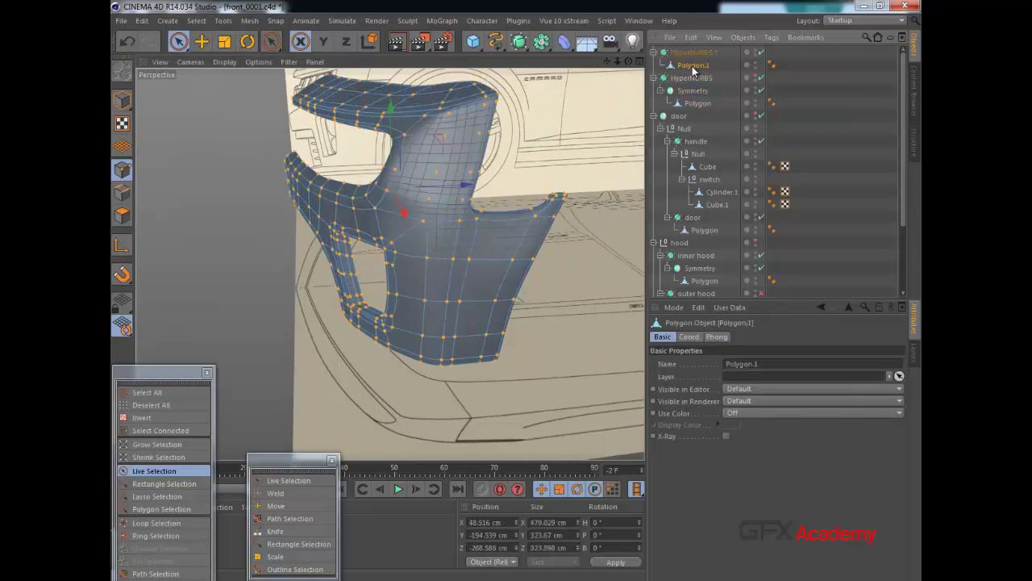
mouse_move(485, 336)
alt+mouse_down()
mouse_move(396, 410)
mouse_move(383, 379)
mouse_move(476, 337)
alt+mouse_up()
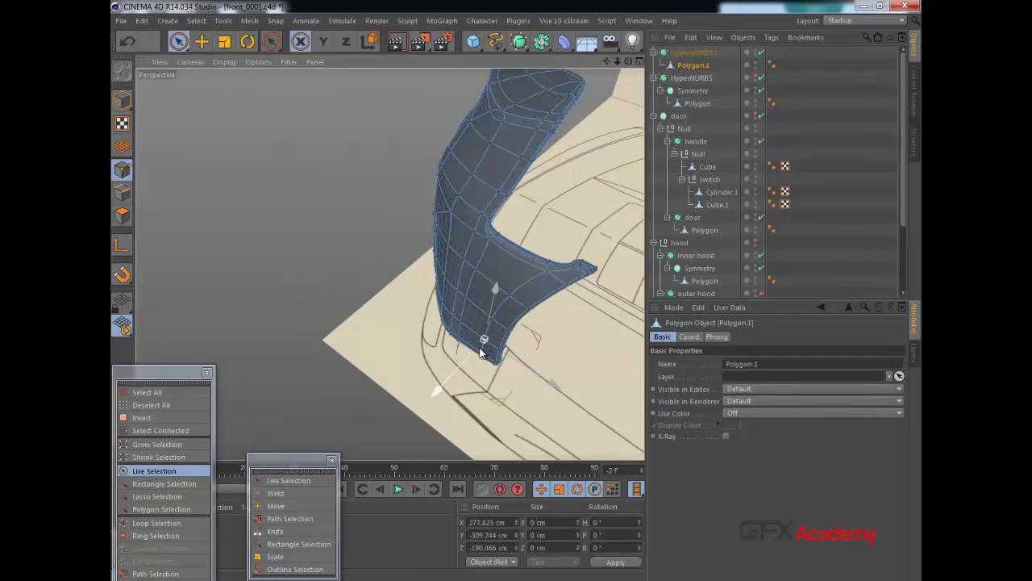
key(ctrl+z)
scroll(486, 336, up, 2)
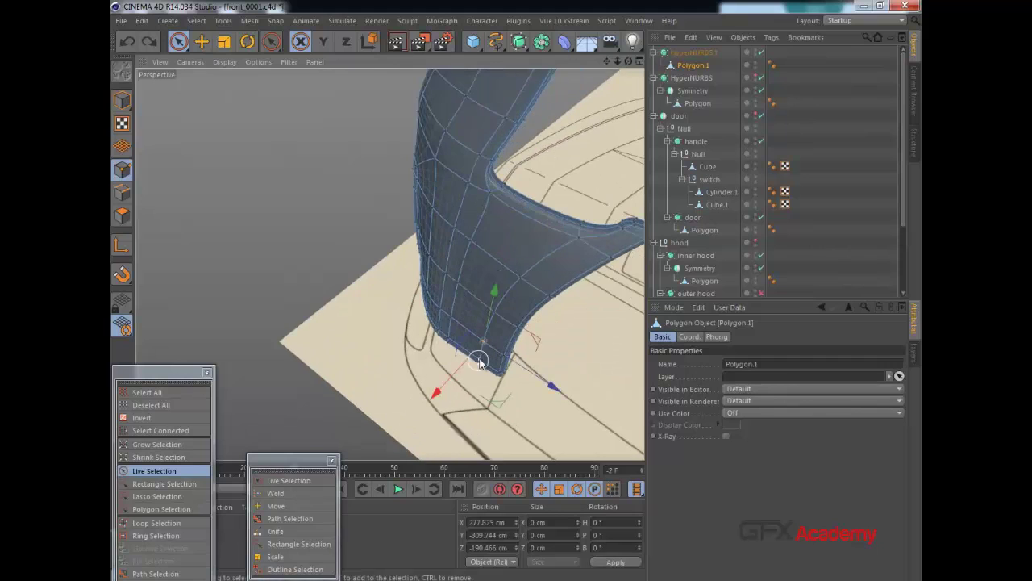
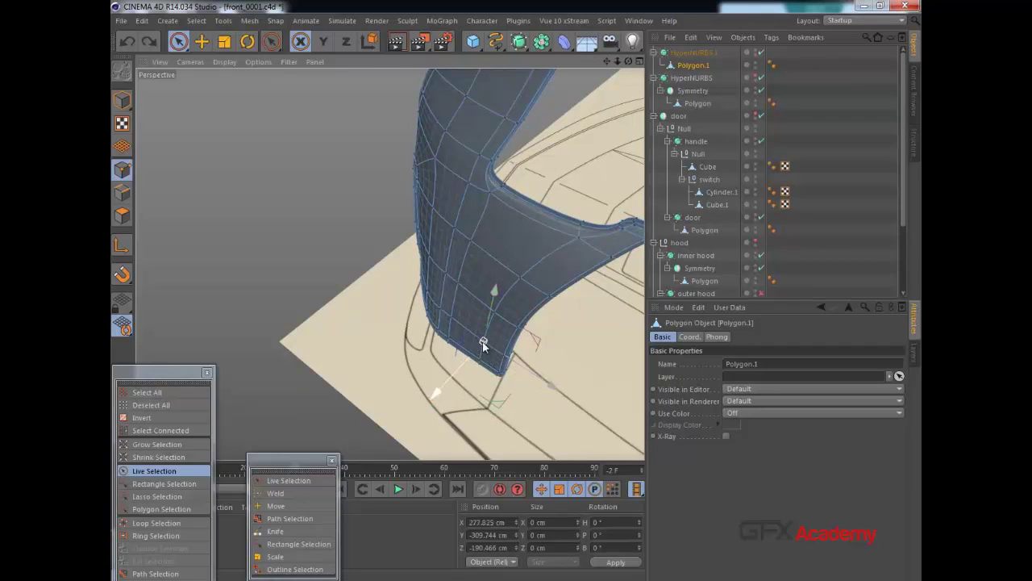
scroll(471, 363, up, 2)
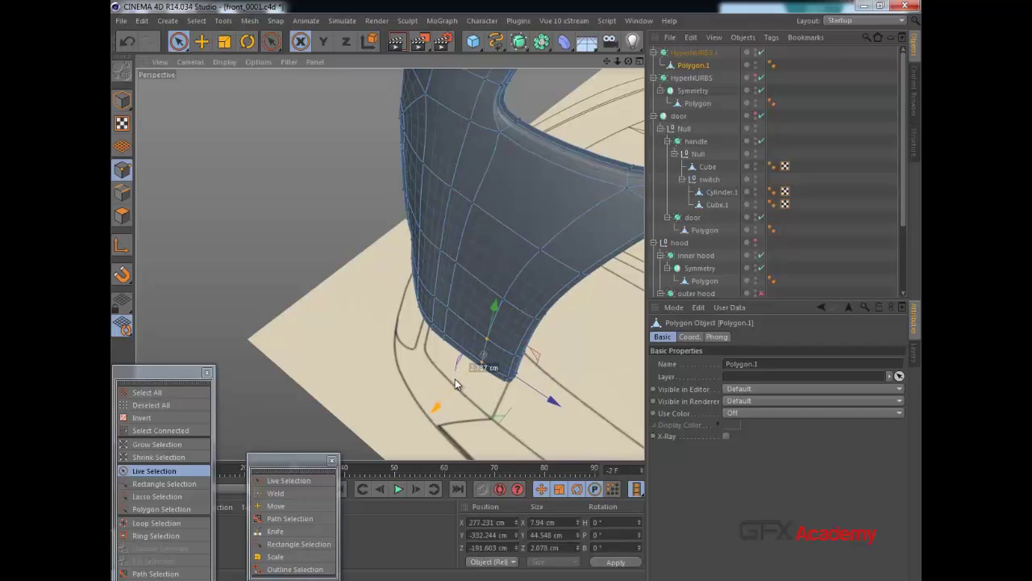
drag(455, 379, 455, 378)
scroll(504, 299, up, 1)
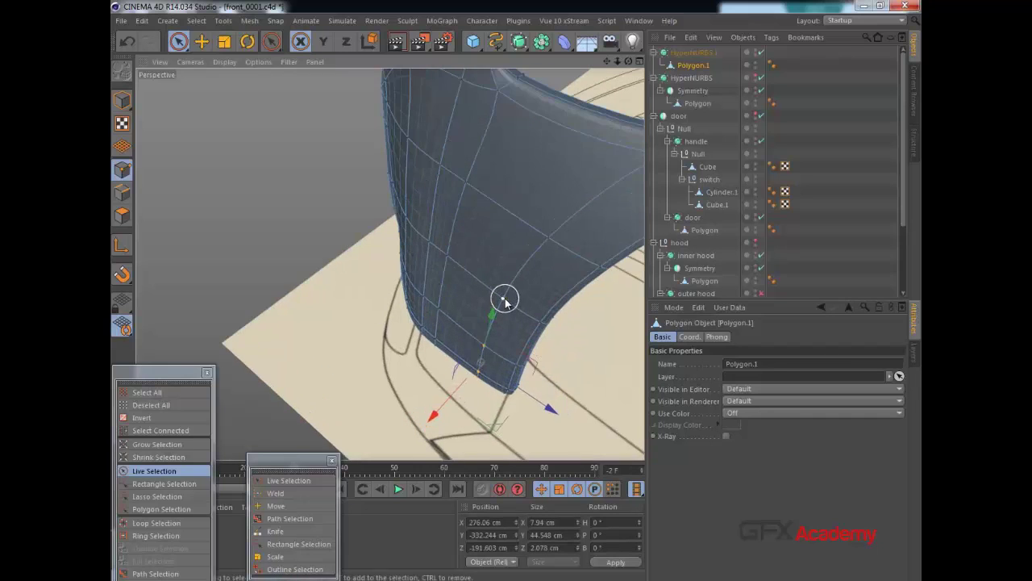
Adjust the lower points along the side panel's vertical bend line, towards the front corner.
alt+drag(471, 255, 537, 224)
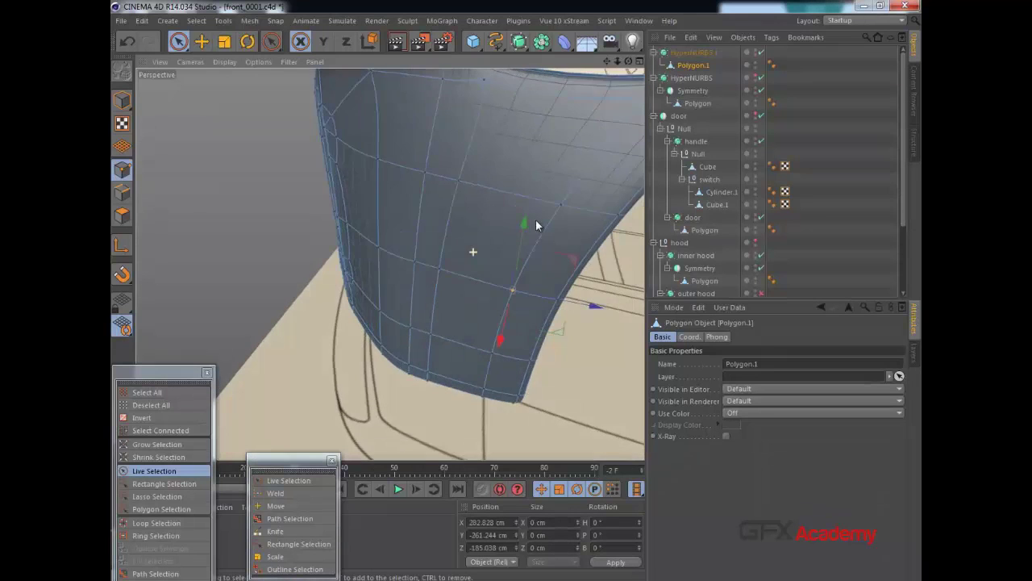
alt+drag(390, 264, 460, 234)
drag(431, 363, 320, 399)
alt+drag(389, 263, 632, 139)
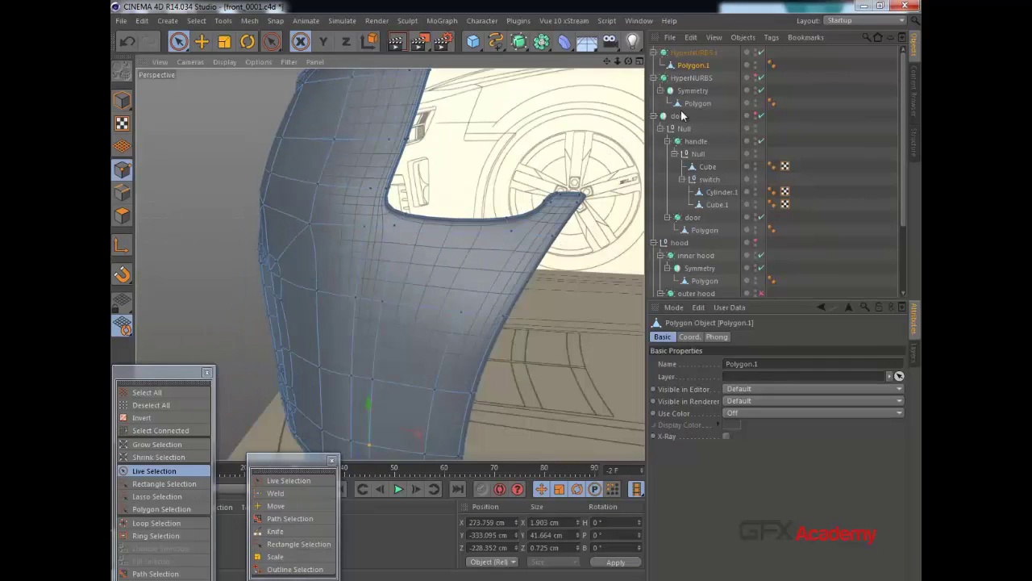
With HyperNURBS.1 smoothing off, knife-cut both lower corners of the side panel's upper notch, and recheck the smoothed shape.
click(761, 53)
alt+drag(499, 253, 520, 224)
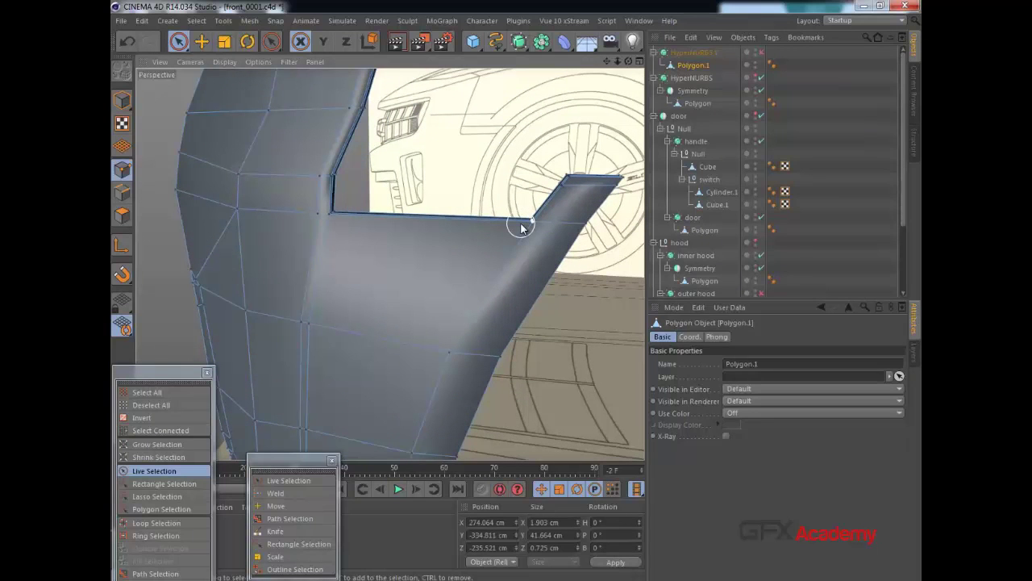
key(k)
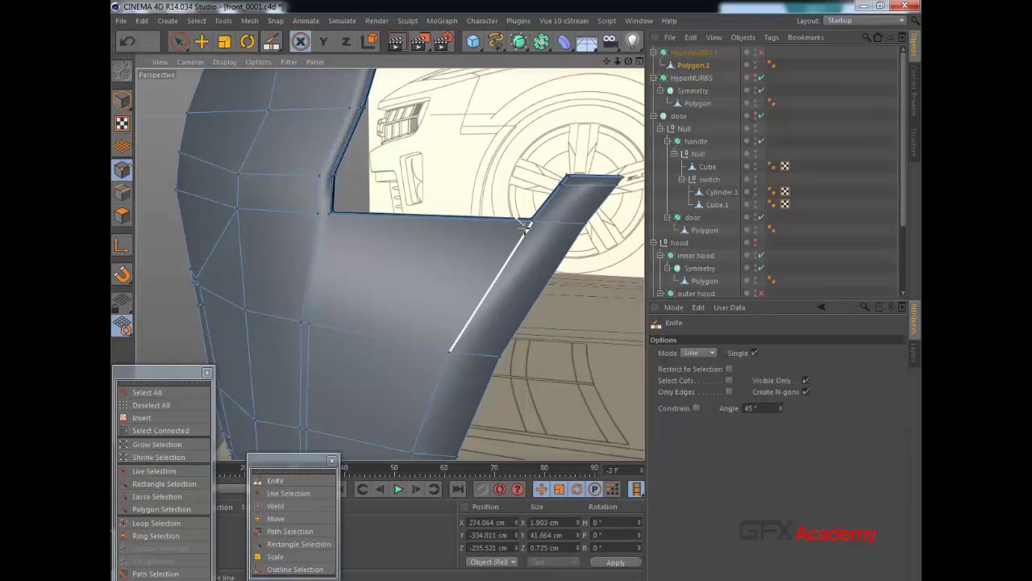
drag(525, 228, 528, 229)
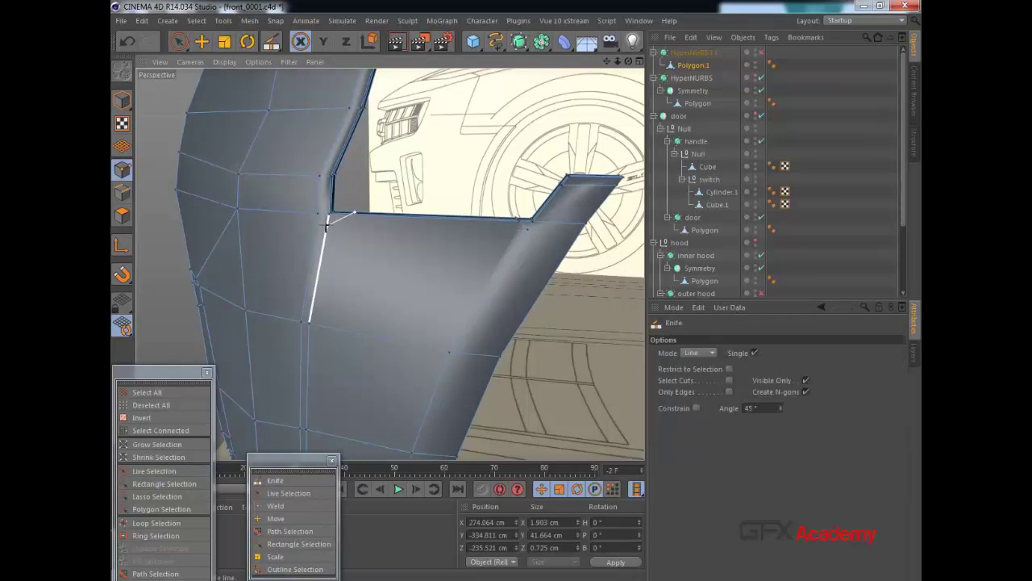
drag(327, 223, 328, 219)
click(762, 52)
click(716, 52)
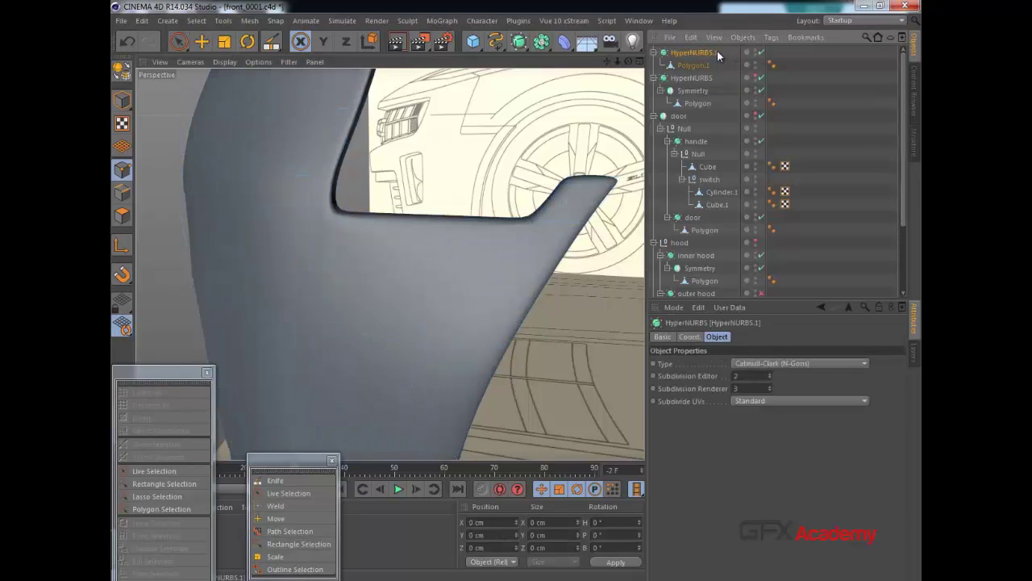
scroll(426, 224, down, 6)
alt+drag(424, 249, 446, 275)
Remove the extra vertical edge path running from the notch's inner corner down the side panel and across the bottom flange.
click(699, 64)
scroll(493, 281, up, 4)
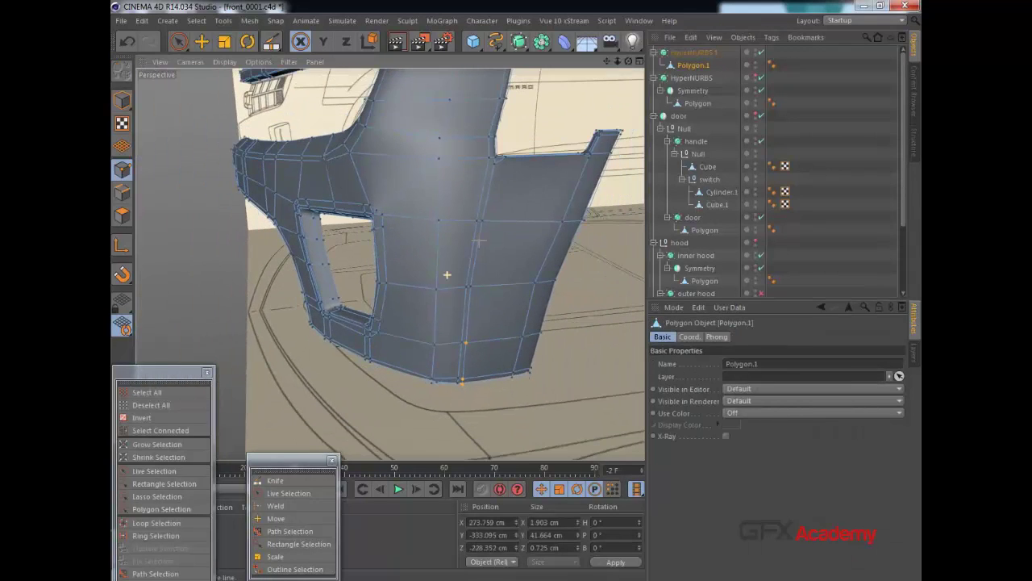
scroll(489, 209, up, 1)
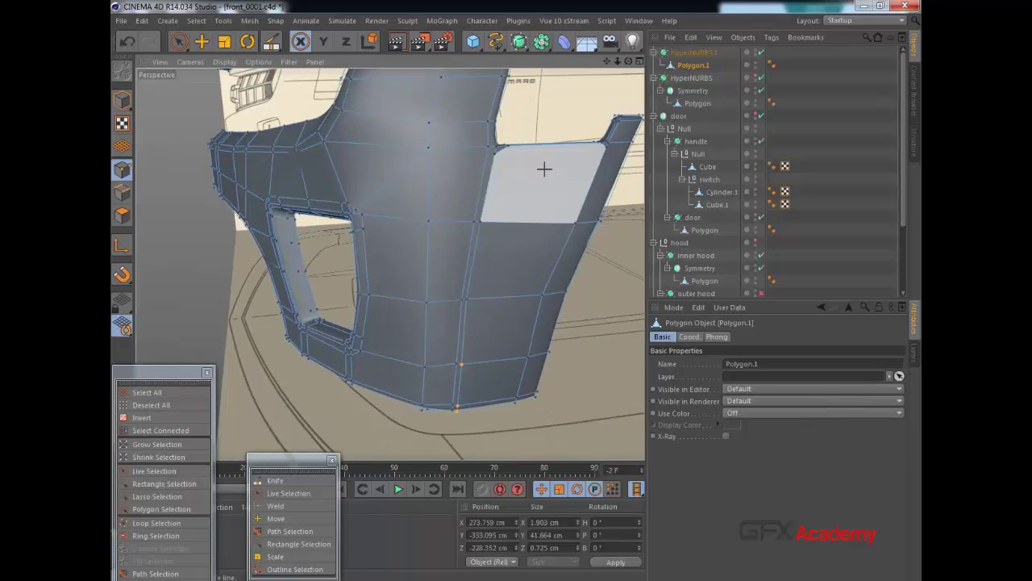
click(274, 529)
click(762, 52)
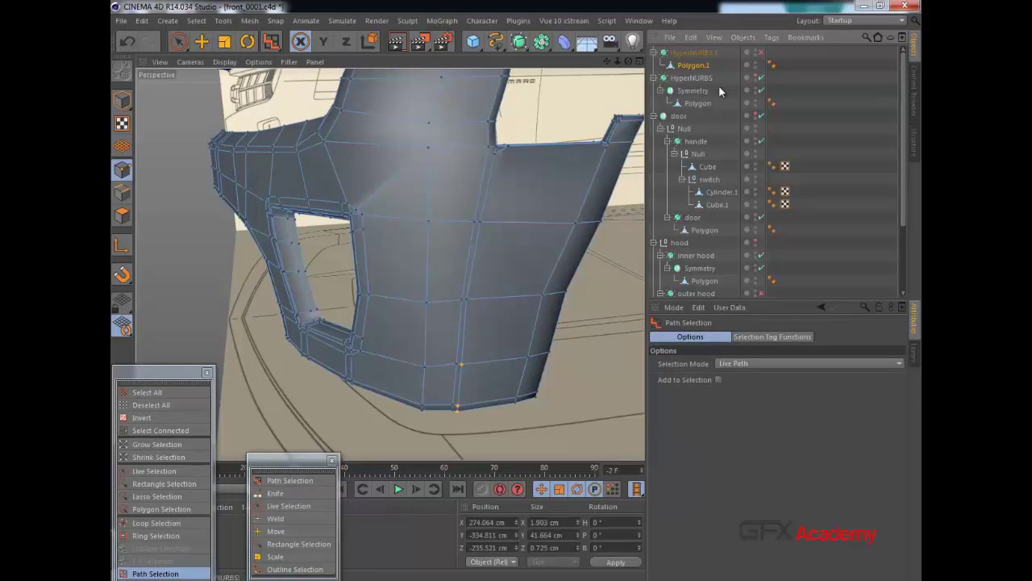
drag(495, 157, 466, 303)
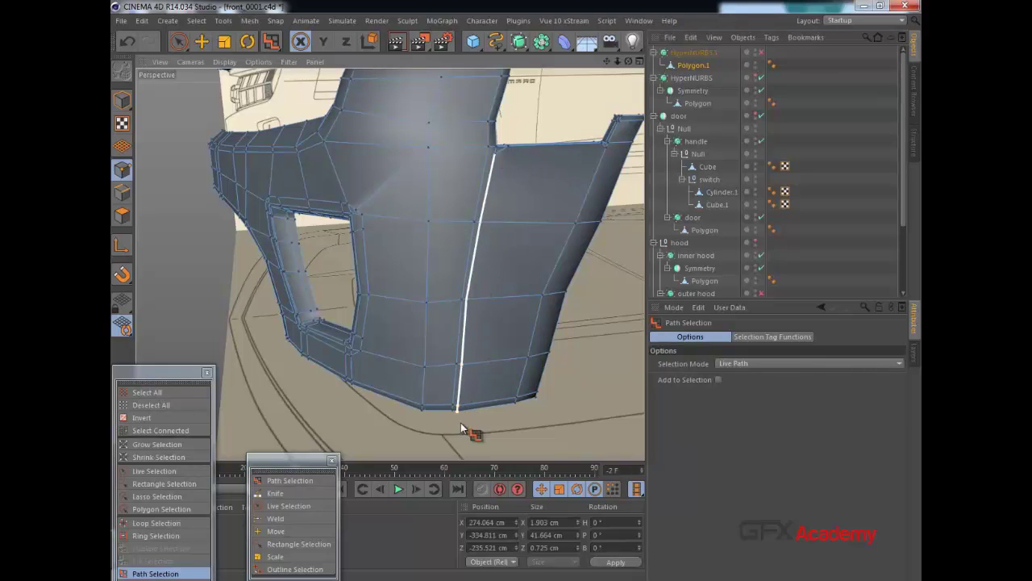
alt+drag(476, 355, 491, 109)
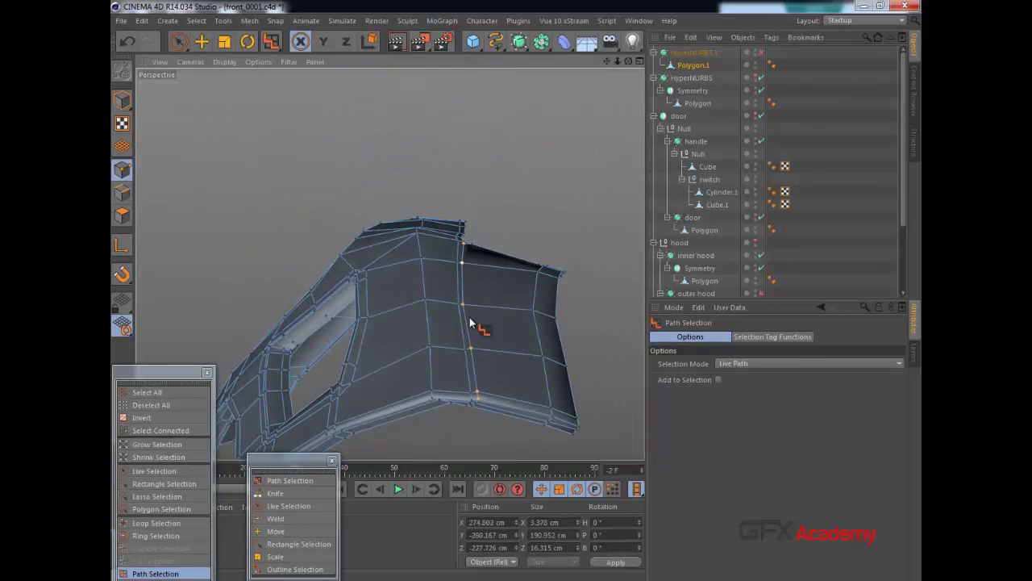
alt+drag(479, 331, 471, 228)
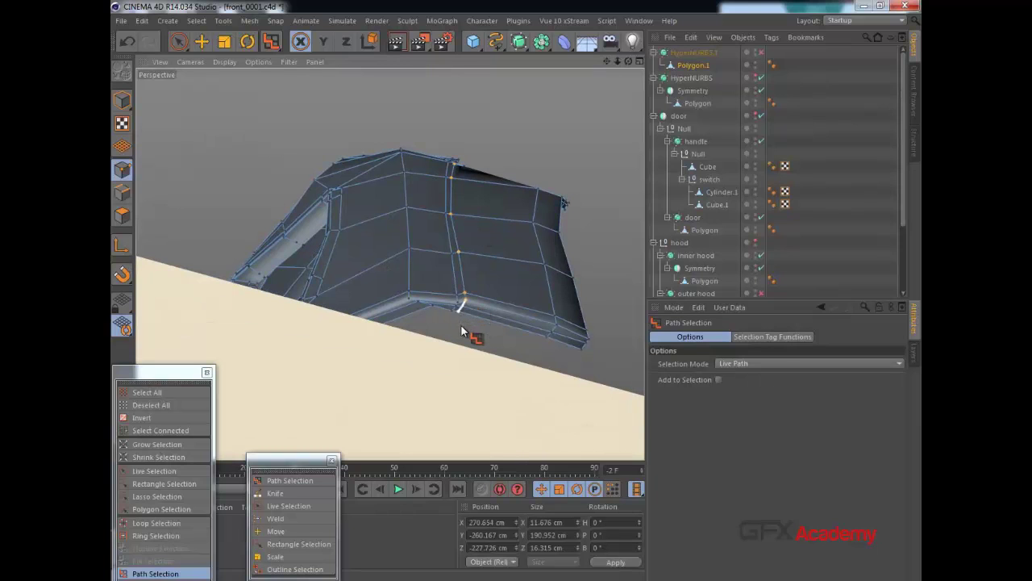
alt+drag(486, 260, 433, 427)
alt+drag(389, 263, 411, 295)
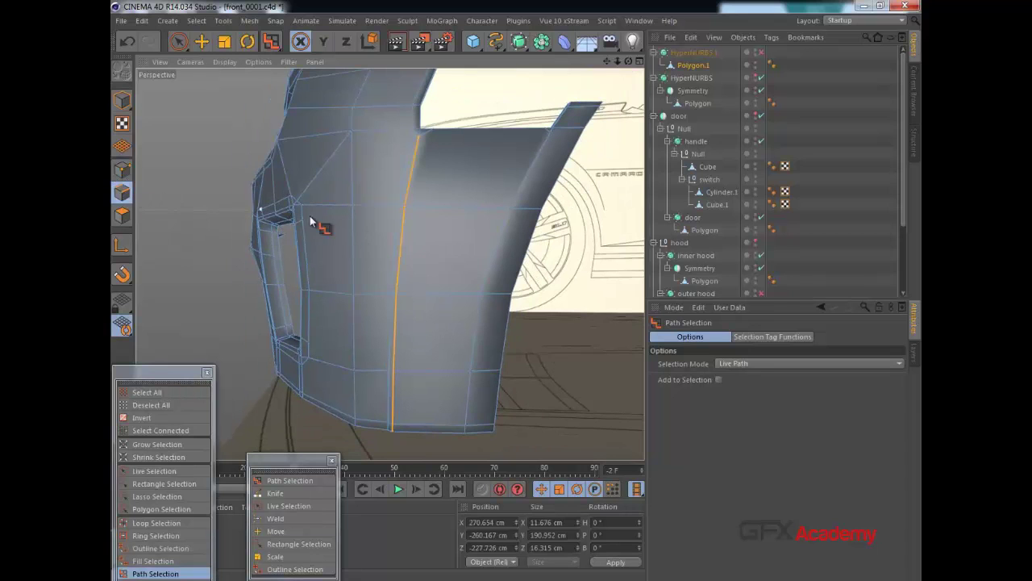
right_click(409, 219)
click(438, 336)
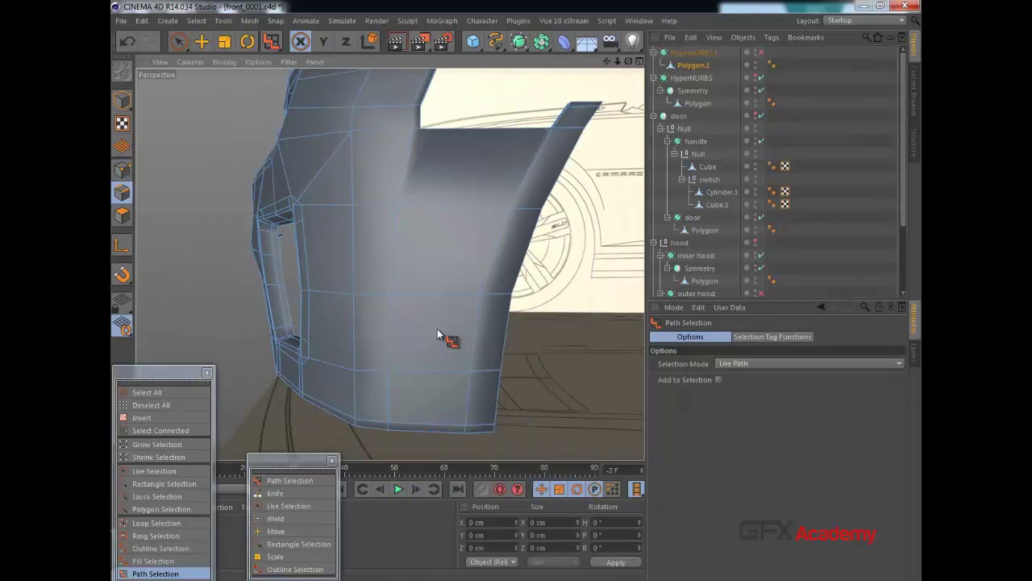
Knife-cut a short edge across the notch's inner corner again and turn HyperNURBS.1 smoothing back on to check it.
alt+drag(434, 189, 446, 168)
alt+middle_drag(445, 168, 461, 221)
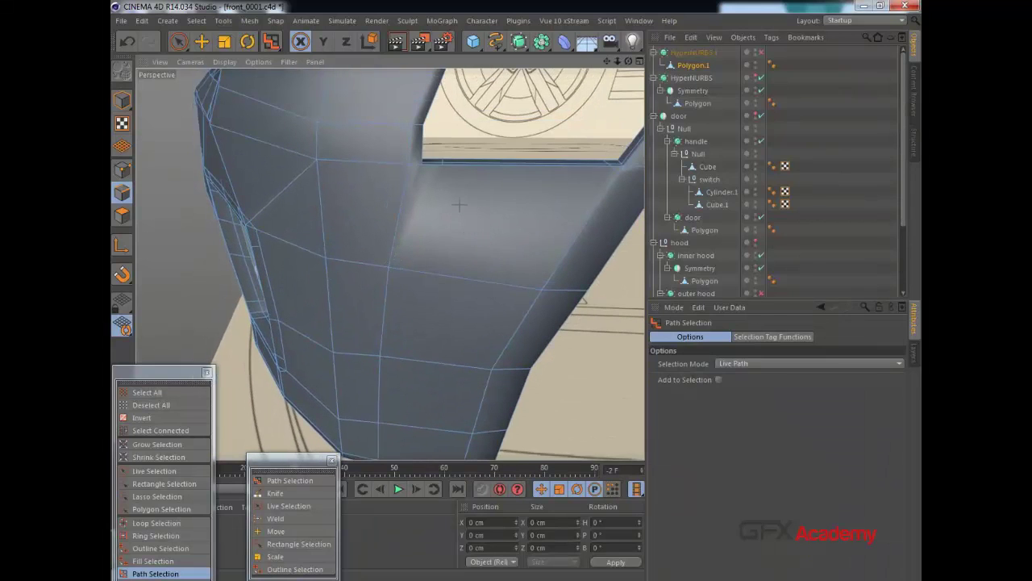
key(k)
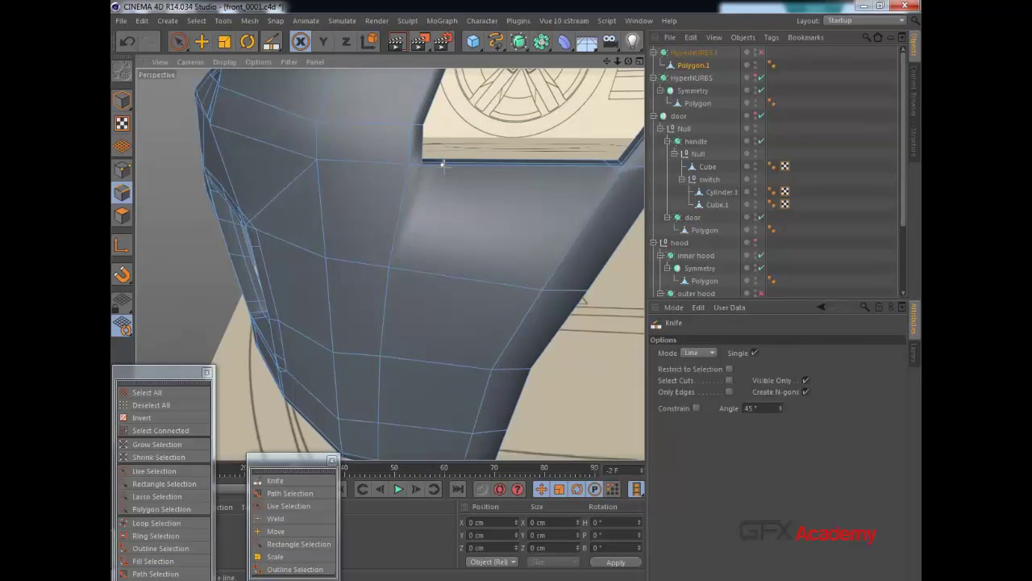
drag(408, 173, 402, 275)
scroll(464, 194, up, 1)
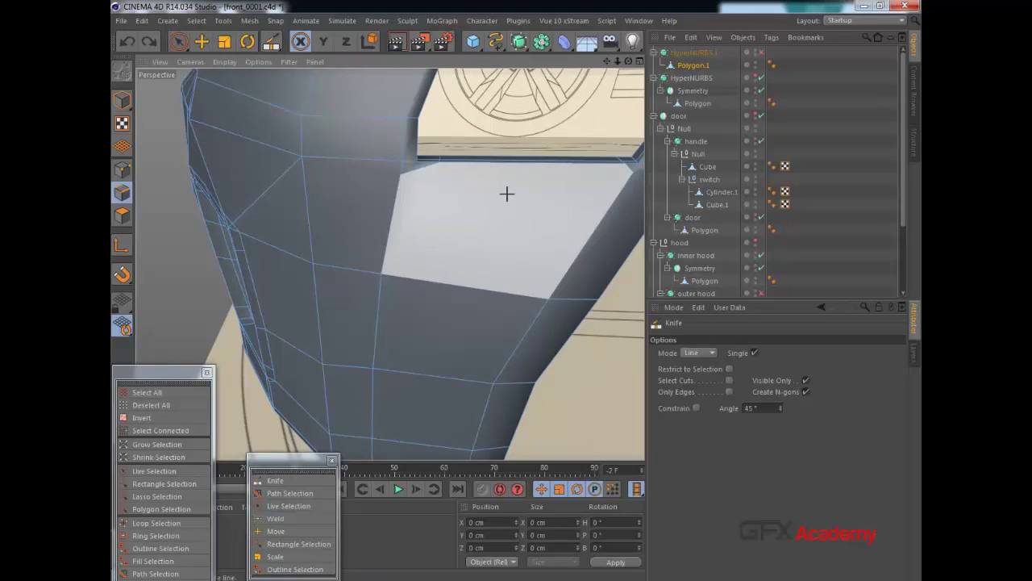
click(762, 52)
click(704, 53)
alt+drag(467, 174, 511, 270)
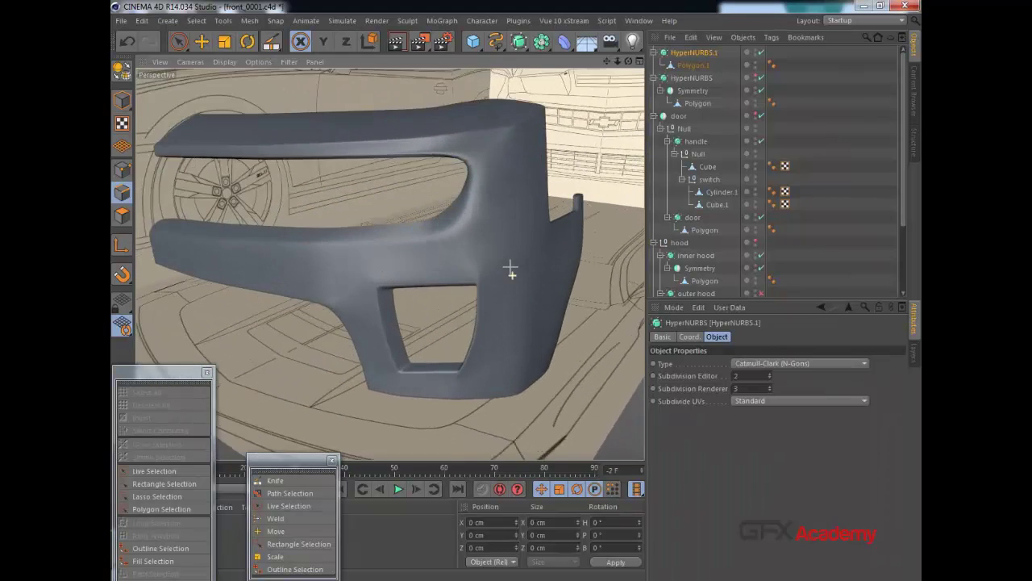
alt+right_drag(510, 266, 502, 246)
Compare the Polygon.1 mesh with the smoothed surface around the lower opening's upper corner and the bumper's side.
click(687, 65)
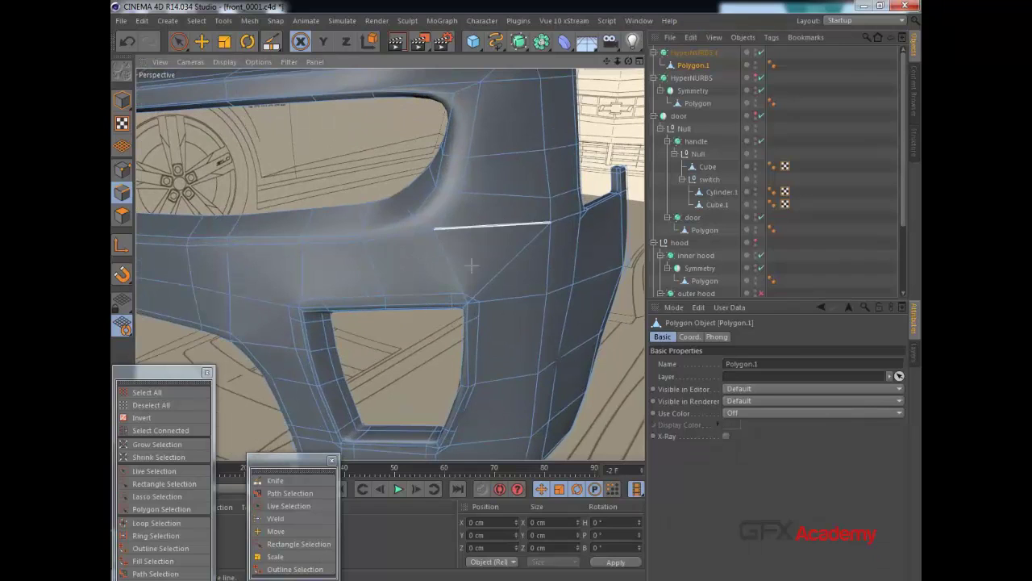
click(121, 169)
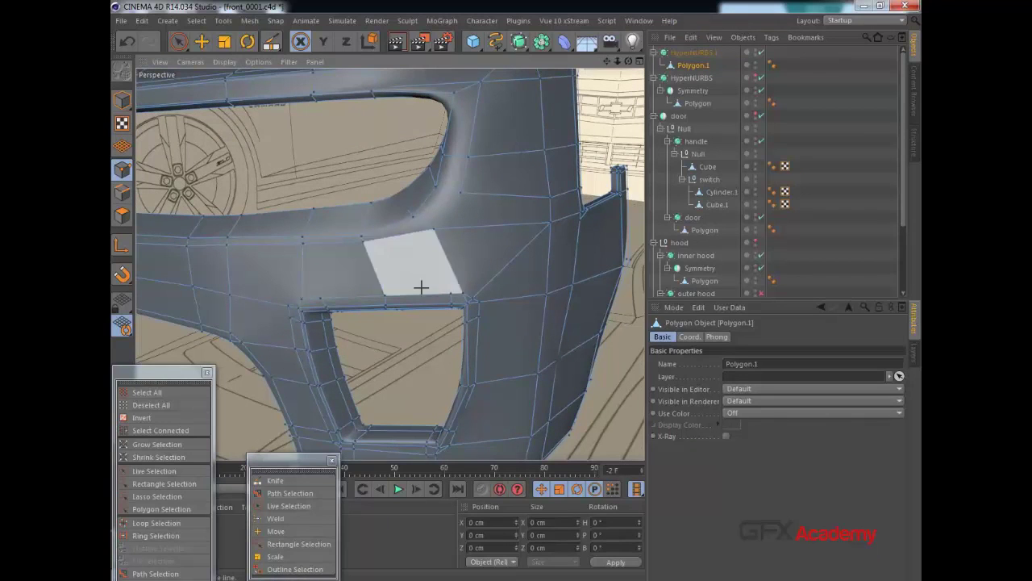
scroll(460, 281, up, 2)
scroll(507, 267, up, 1)
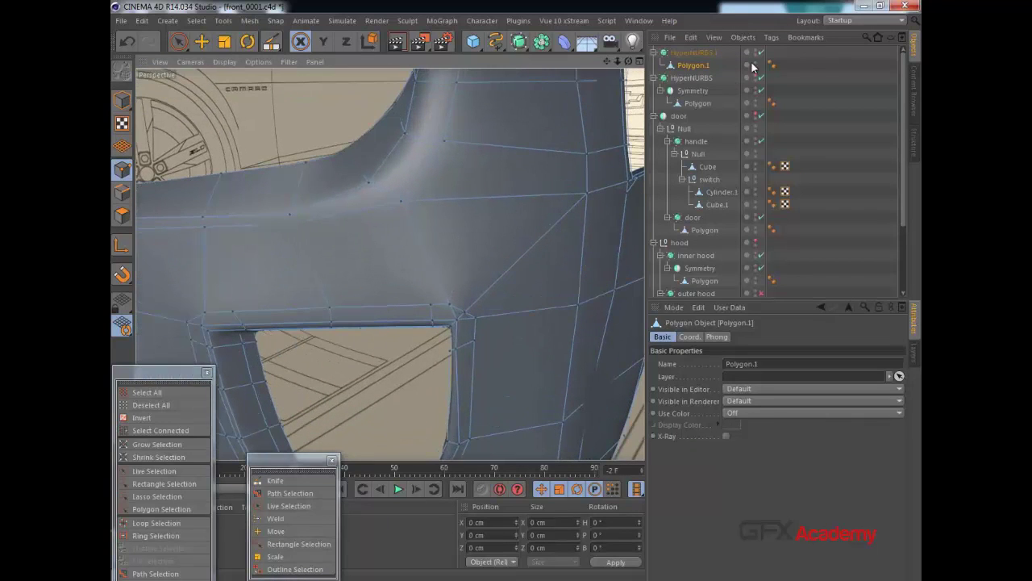
click(694, 52)
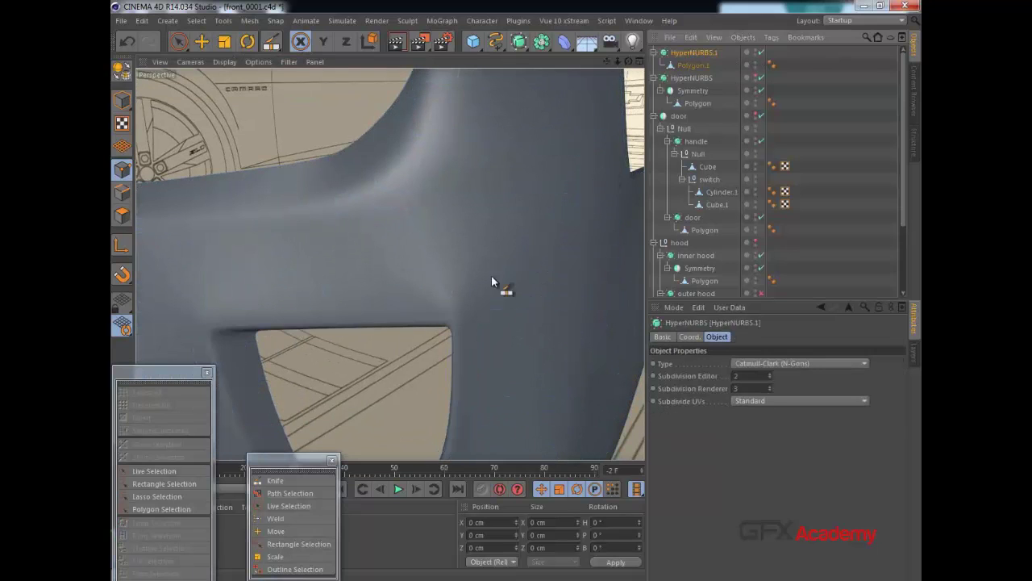
alt+drag(392, 263, 429, 236)
alt+middle_drag(429, 256, 435, 208)
alt+right_drag(435, 209, 447, 287)
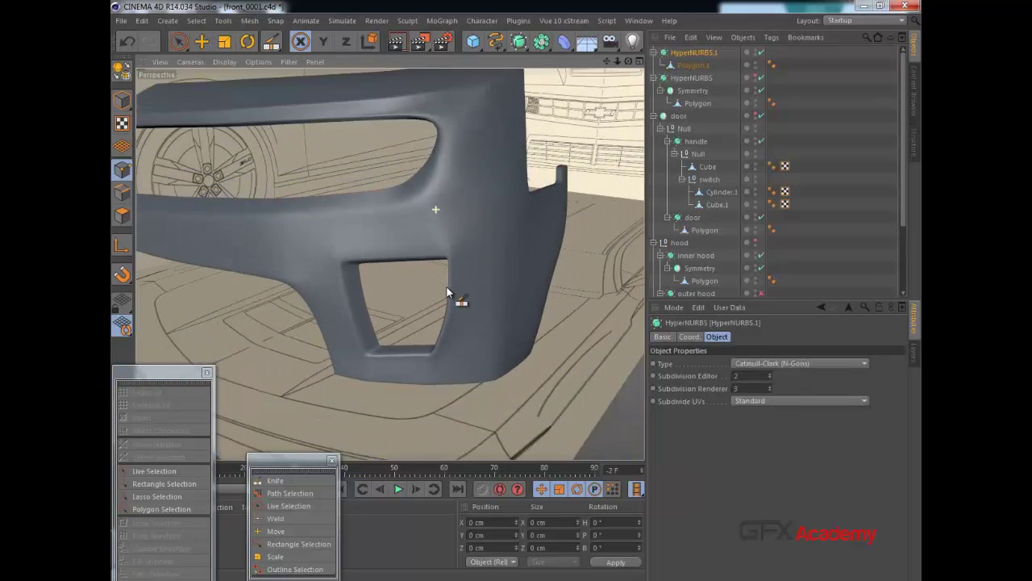
mouse_move(431, 302)
alt+mouse_down()
mouse_move(287, 332)
mouse_move(312, 318)
mouse_move(359, 323)
alt+mouse_up()
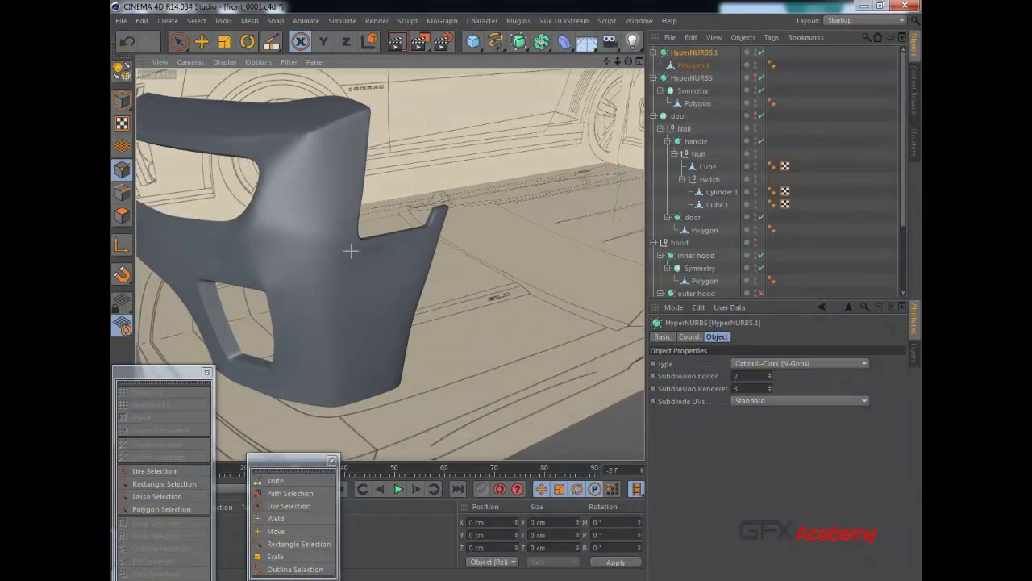
alt+drag(351, 251, 440, 234)
click(692, 65)
scroll(360, 279, up, 5)
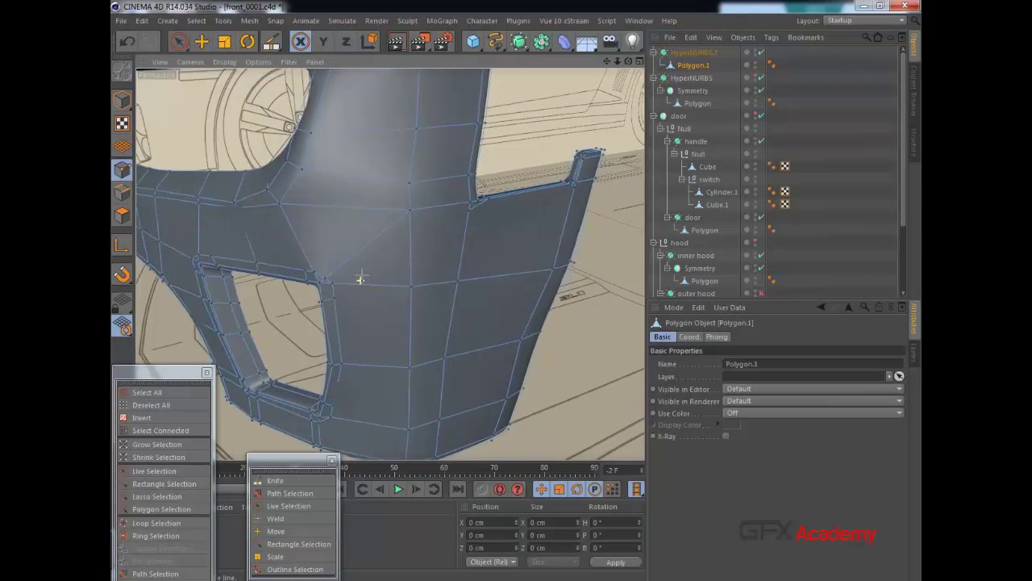
Select the point at the lower opening's upper outer corner and turn HyperNURBS.1 smoothing off to inspect the surrounding mesh.
mouse_move(302, 294)
alt+mouse_down()
mouse_move(221, 309)
mouse_move(224, 295)
mouse_move(390, 263)
mouse_move(440, 244)
mouse_move(433, 239)
alt+mouse_up()
scroll(452, 241, up, 4)
mouse_move(320, 232)
alt+mouse_down()
mouse_move(256, 236)
mouse_move(311, 208)
mouse_move(275, 197)
alt+mouse_up()
click(174, 43)
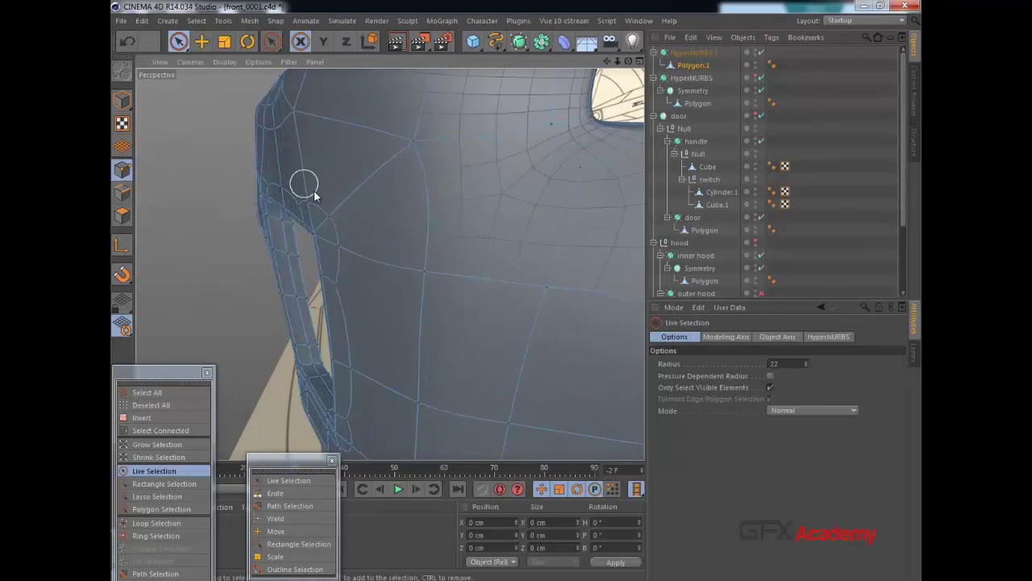
drag(368, 218, 450, 189)
scroll(301, 219, up, 4)
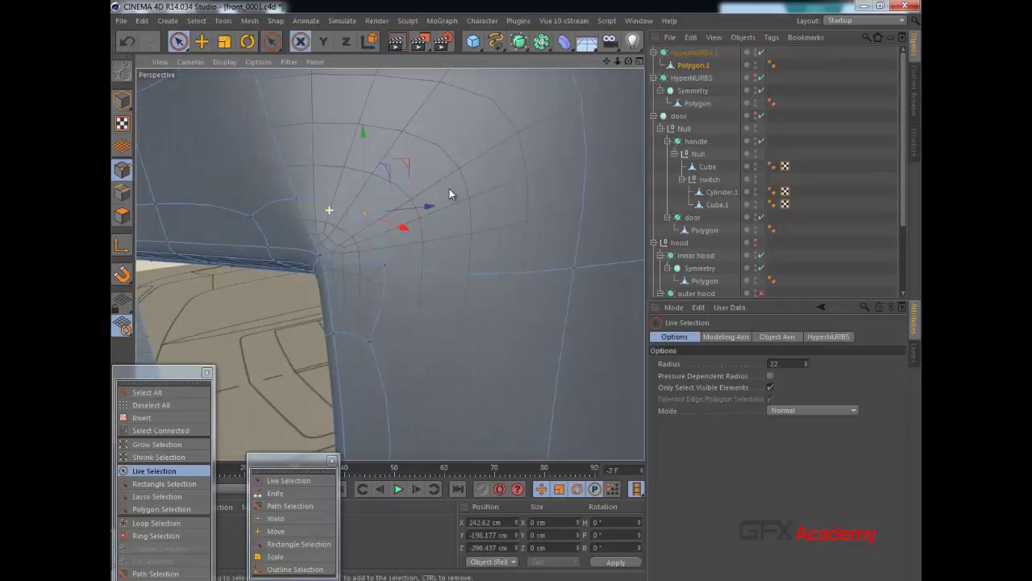
click(760, 52)
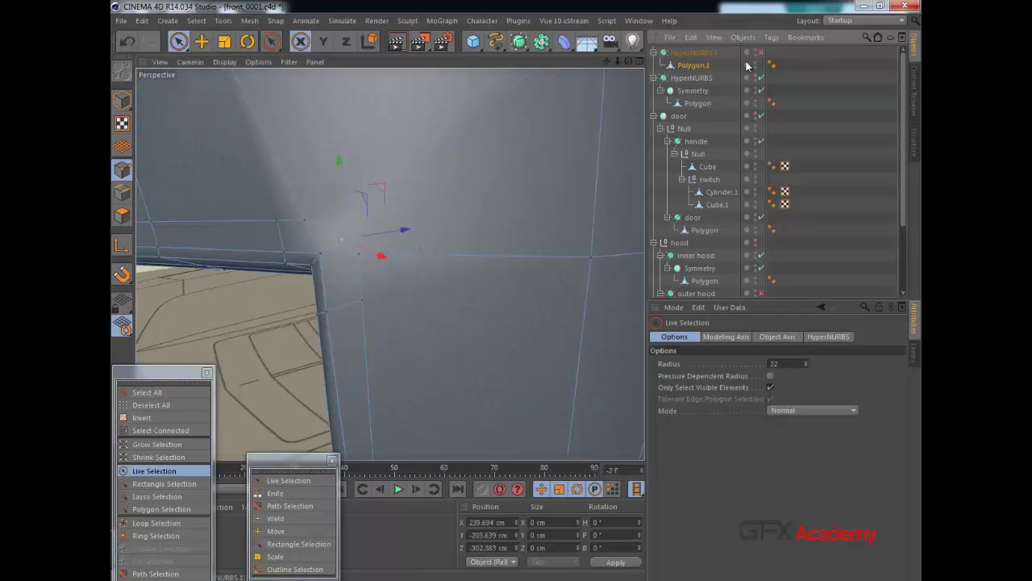
alt+middle_drag(337, 200, 447, 181)
scroll(353, 196, down, 4)
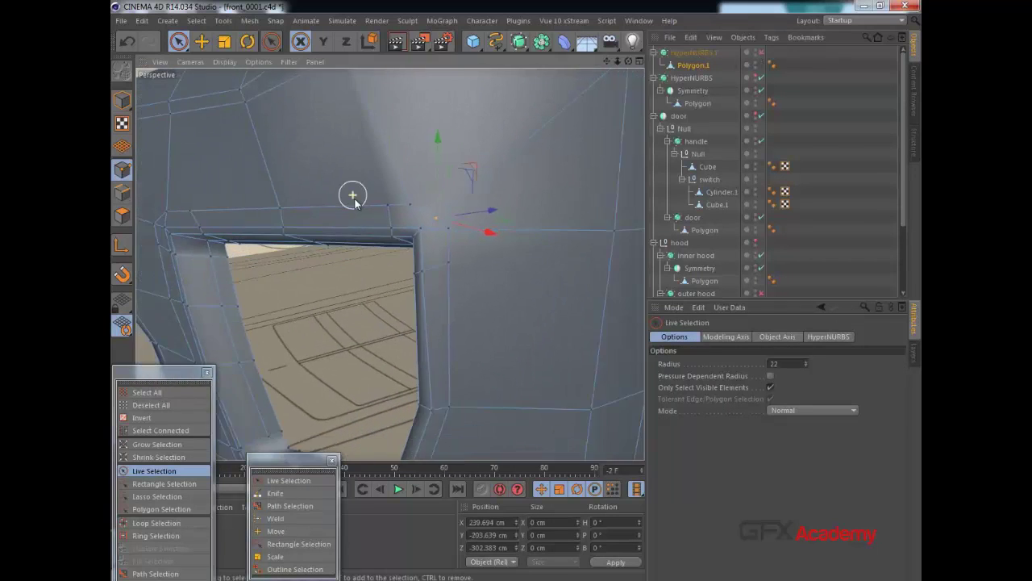
alt+drag(309, 230, 286, 201)
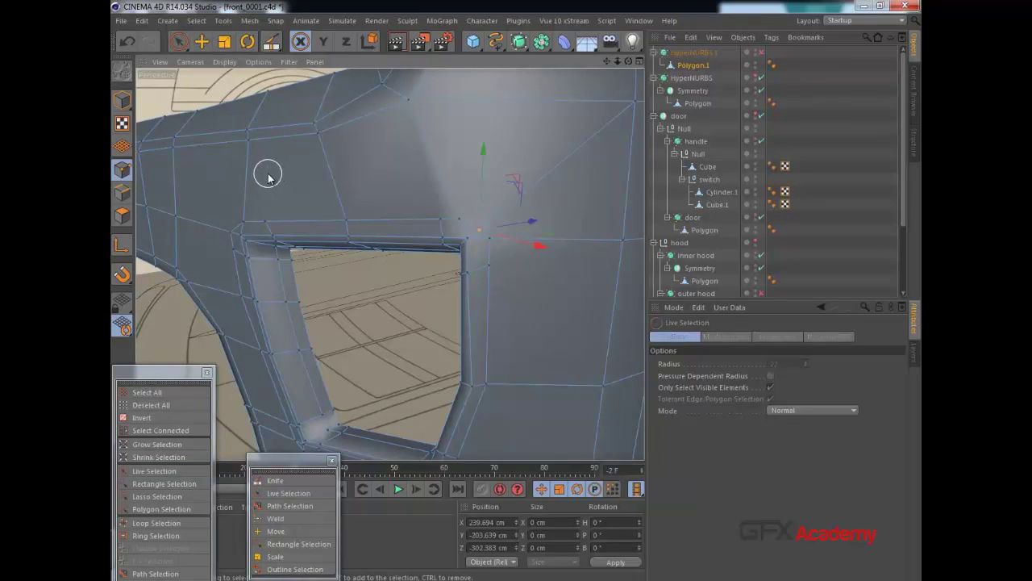
Try a knife cut from the bumper's upper face down to the lower opening's top border, check it smoothed, and undo it.
key(k)
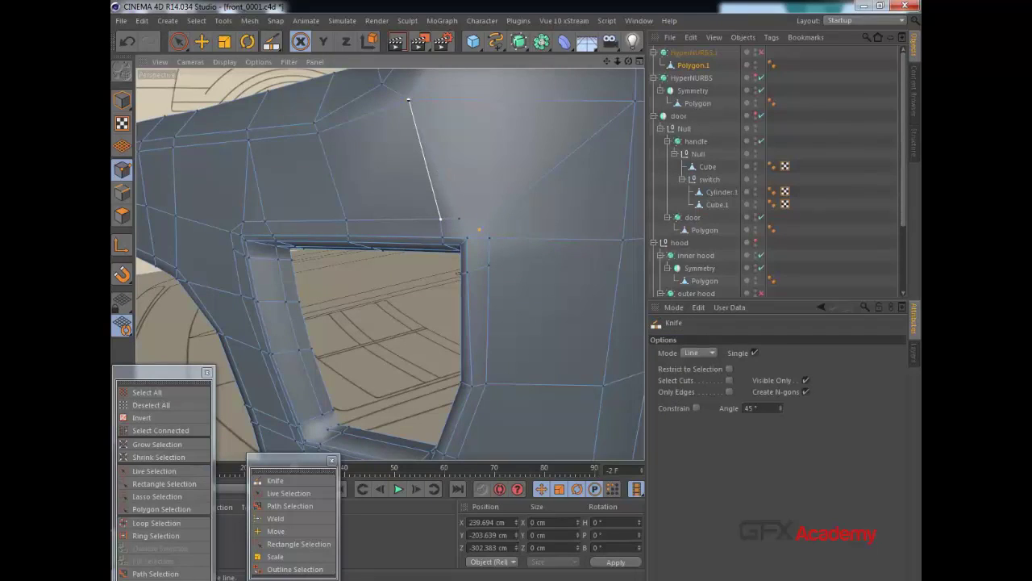
click(762, 53)
click(688, 54)
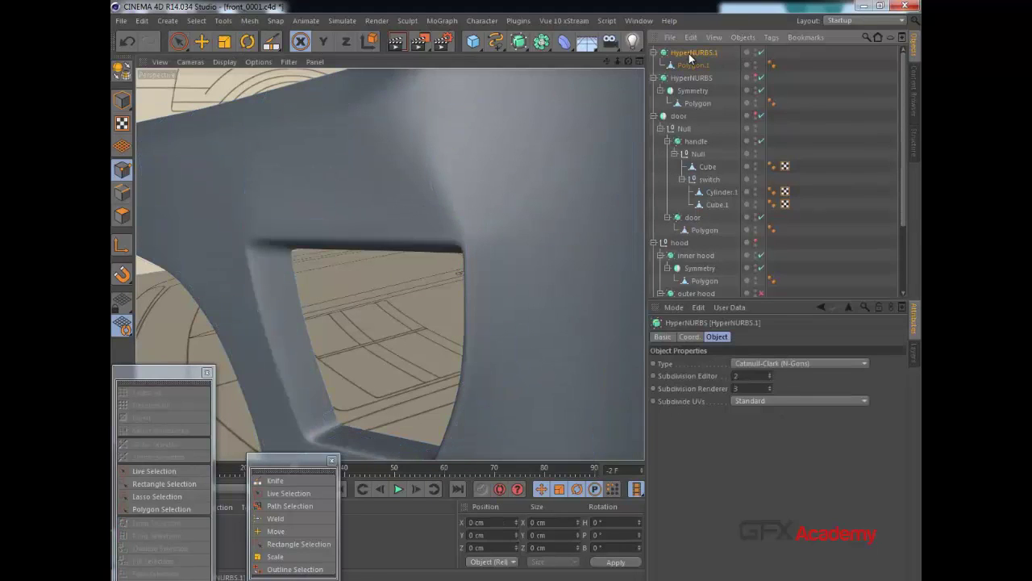
scroll(430, 207, down, 3)
alt+drag(459, 231, 618, 155)
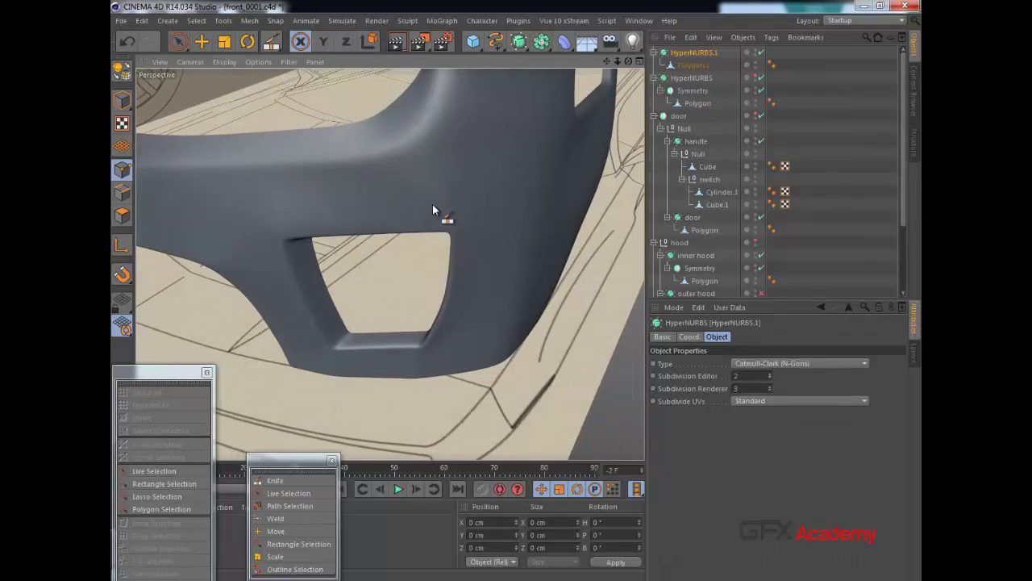
alt+drag(433, 210, 453, 215)
key(ctrl+z)
key(ctrl+z)
key(ctrl+z)
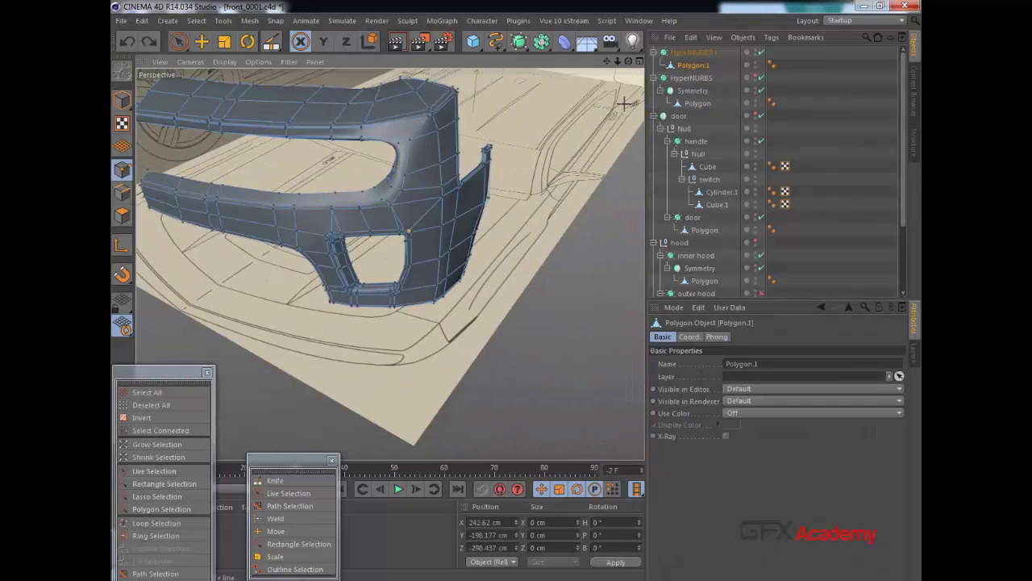
Knife-cut two edges from the bumper's upper rim down to the lower opening's top border, one near each upper corner.
scroll(345, 249, up, 1)
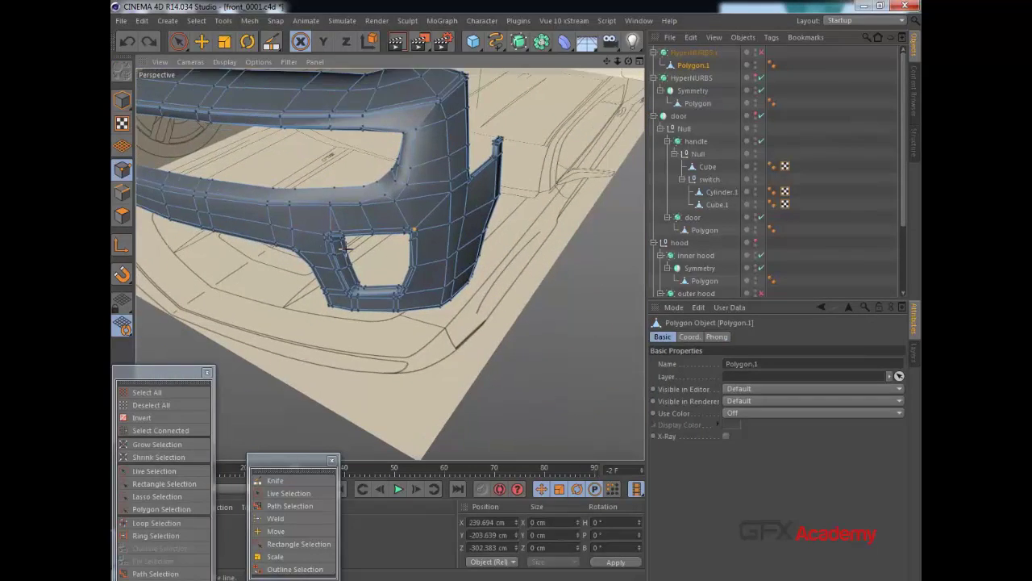
scroll(345, 249, up, 8)
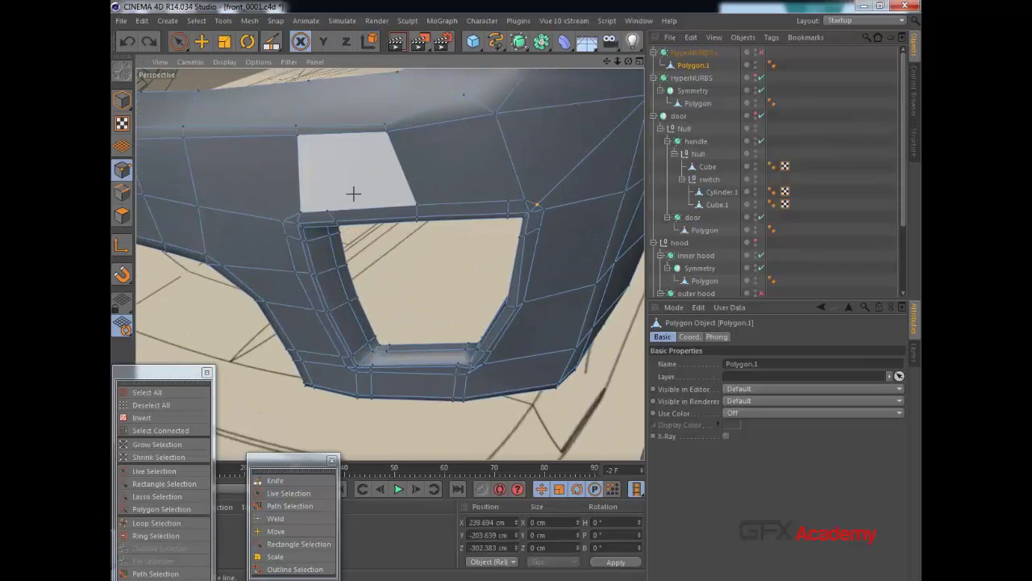
alt+middle_drag(353, 193, 388, 219)
drag(376, 105, 363, 232)
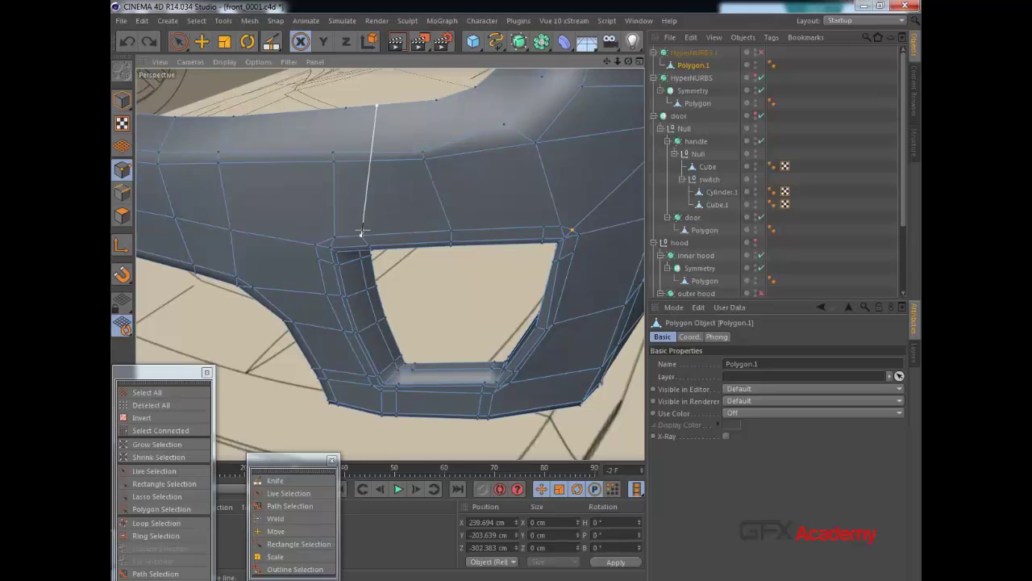
drag(456, 95, 540, 232)
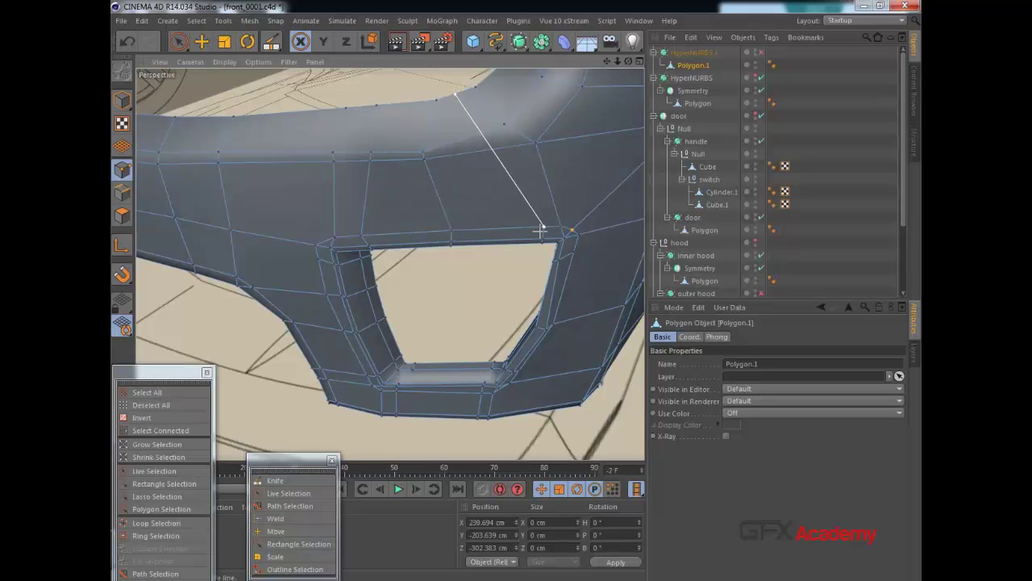
Turn HyperNURBS.1 smoothing back on and inspect the shaded surface around the lower opening.
click(762, 53)
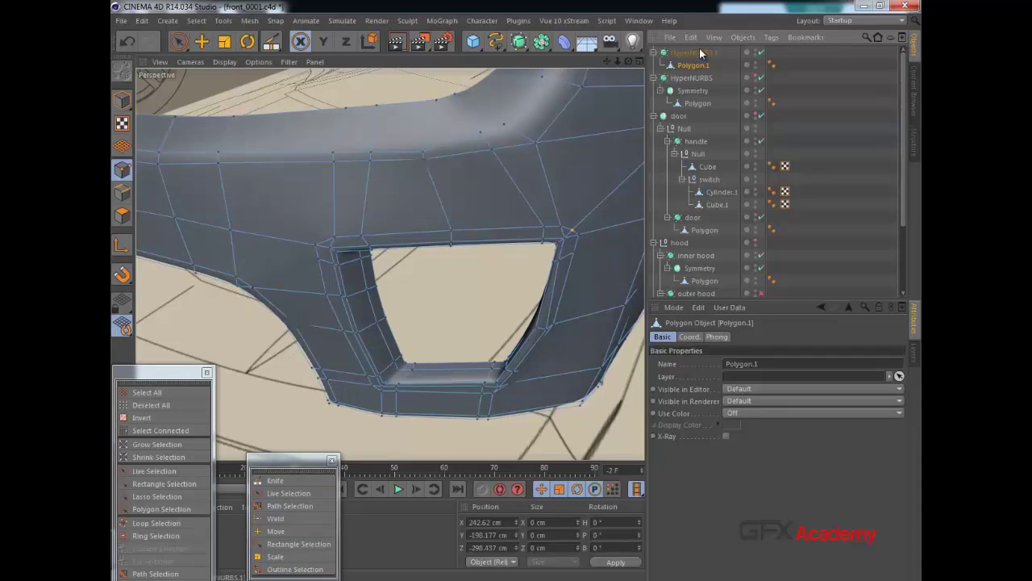
click(699, 52)
alt+drag(501, 145, 465, 118)
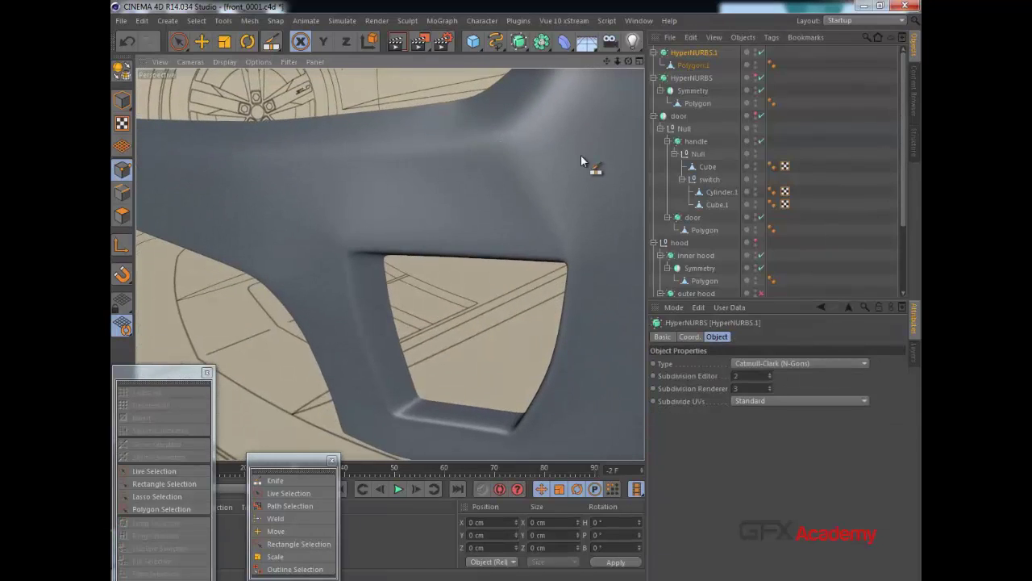
scroll(581, 156, down, 1)
alt+drag(455, 257, 464, 282)
Make the door and fender objects visible and inspect how the bumper's side notch fits against the fender.
click(758, 116)
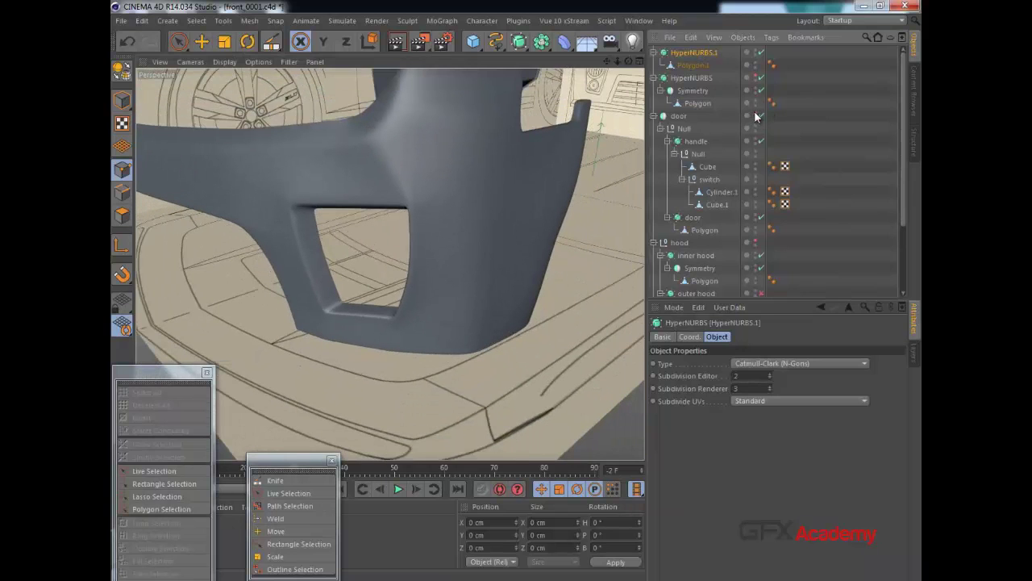
alt+drag(542, 176, 517, 241)
click(756, 76)
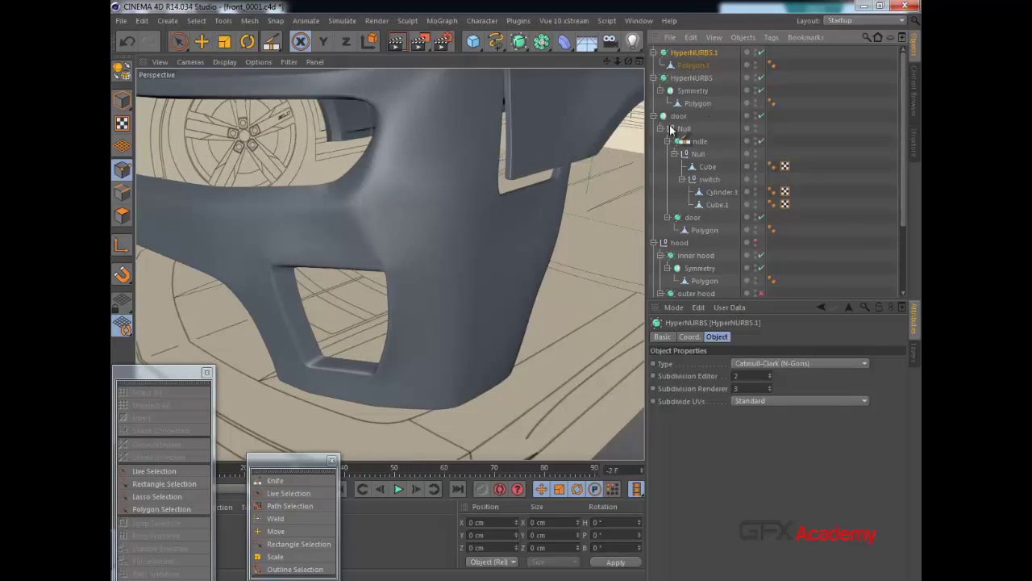
alt+right_drag(551, 181, 527, 199)
alt+drag(527, 197, 482, 232)
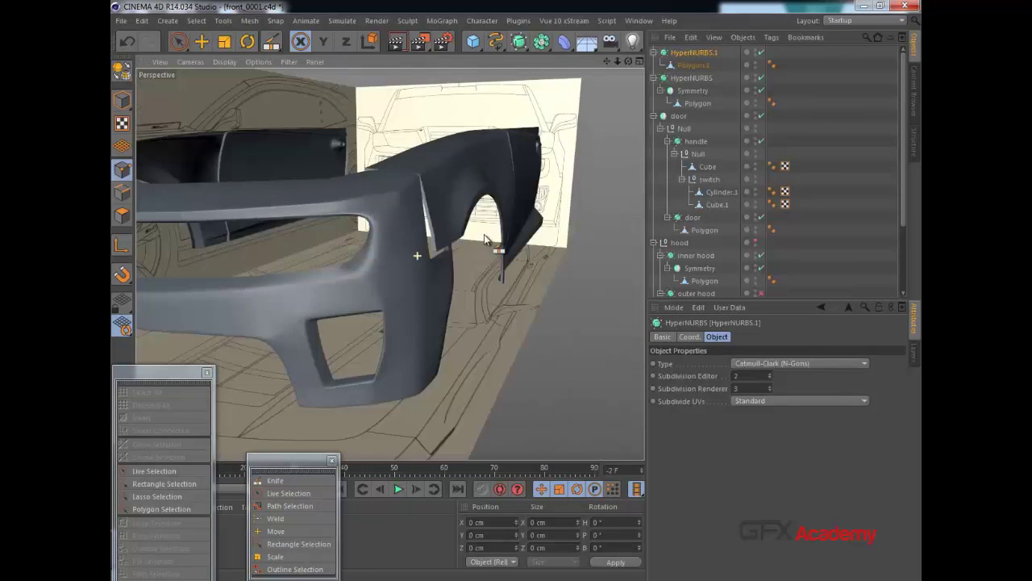
scroll(481, 230, up, 2)
scroll(480, 229, up, 3)
mouse_move(417, 223)
alt+mouse_down()
mouse_move(409, 231)
mouse_move(438, 218)
alt+mouse_up()
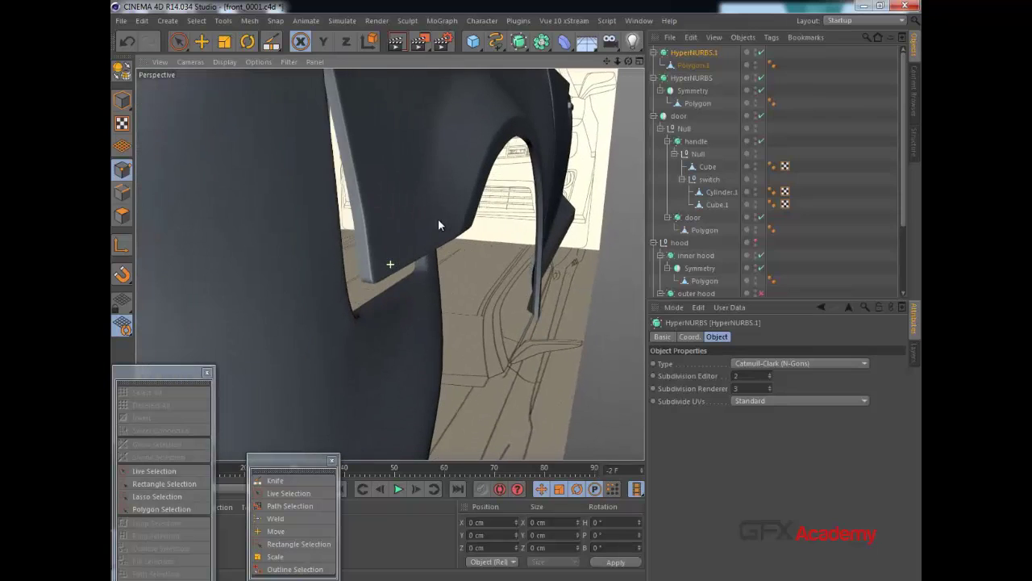
Show all four views and make Polygon.1 ready for point editing with Live Selection.
middle_click(449, 226)
mouse_move(529, 287)
alt+middle_down()
mouse_move(420, 385)
mouse_move(343, 382)
alt+middle_up()
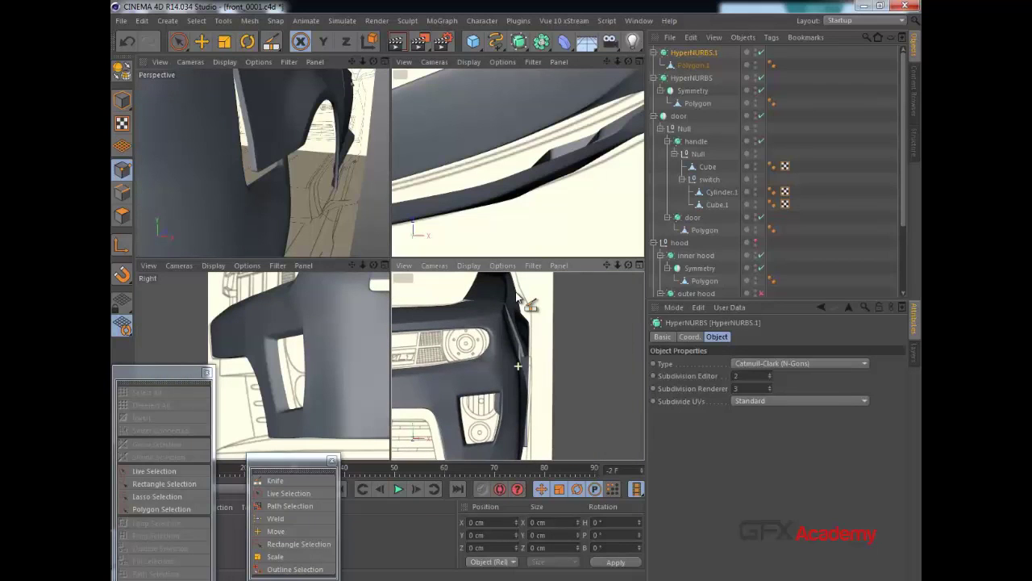
scroll(562, 342, up, 2)
click(695, 66)
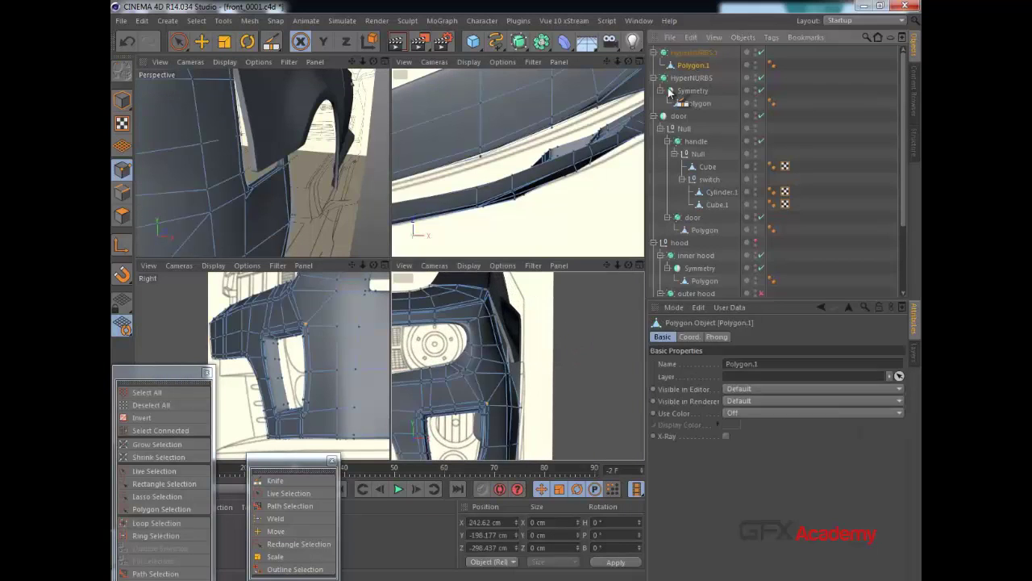
alt+drag(295, 212, 275, 234)
scroll(312, 192, up, 2)
click(181, 42)
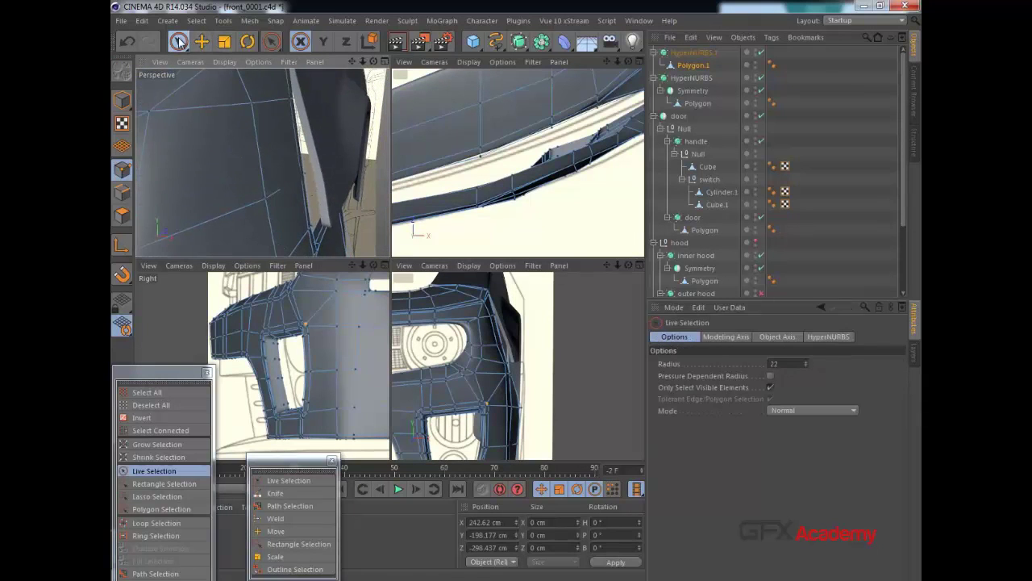
Select the two points on the bumper's side border beside the fender, working in the enlarged perspective view.
alt+drag(294, 181, 248, 190)
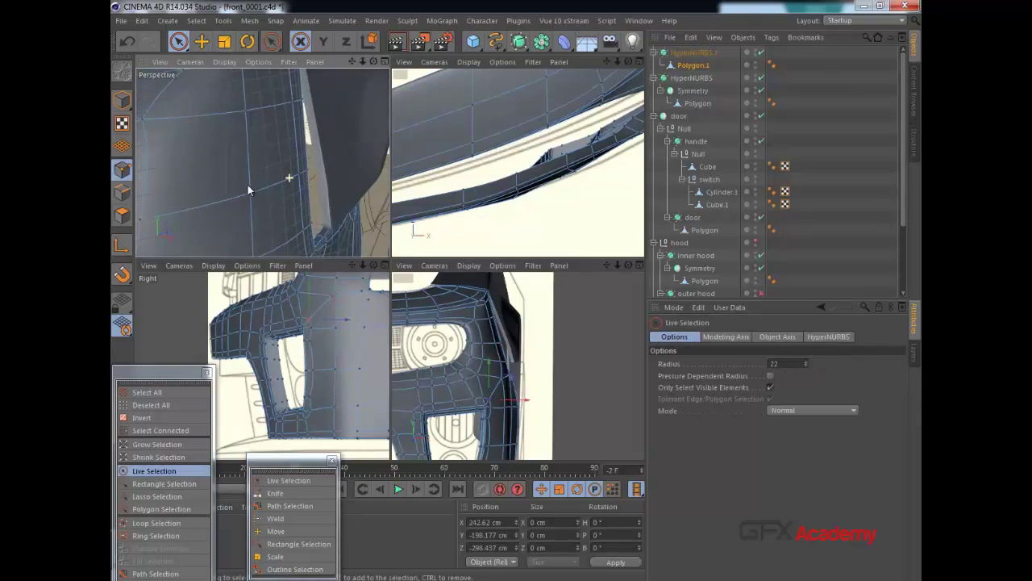
click(306, 173)
drag(329, 178, 381, 184)
click(310, 182)
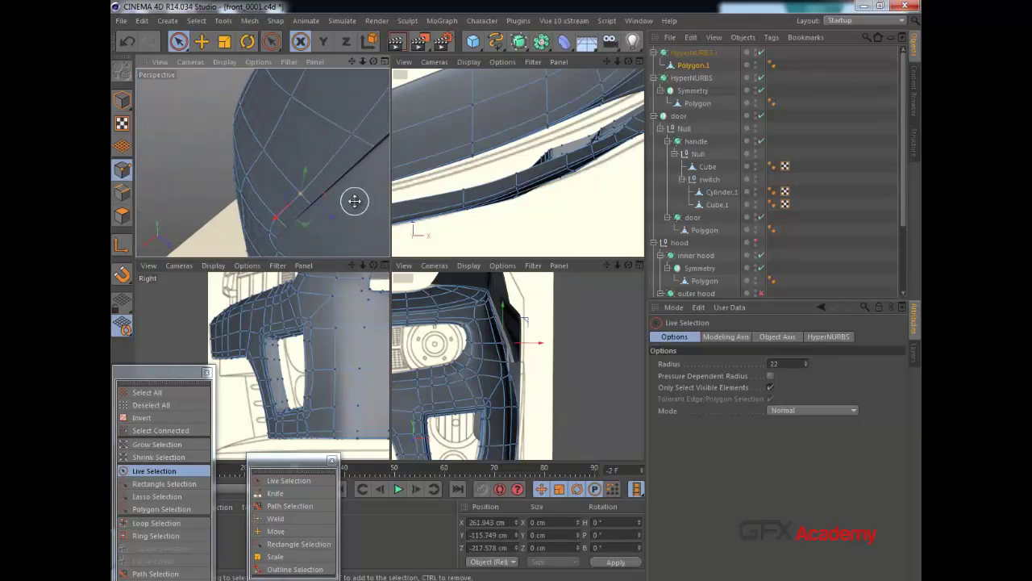
middle_click(358, 203)
alt+drag(546, 279, 422, 349)
shift+click(512, 350)
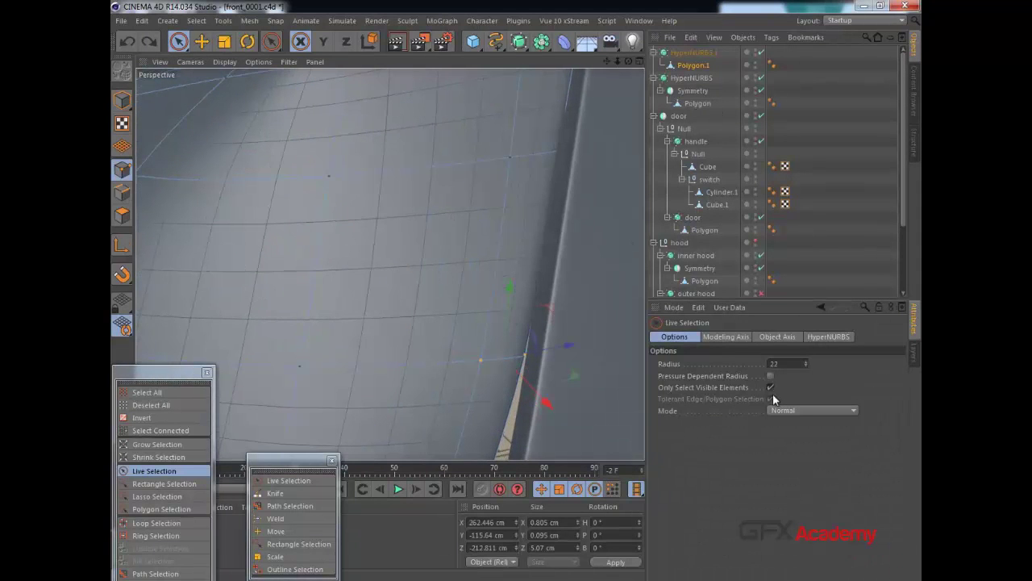
Enable X-Ray on Polygon.1 and turn HyperNURBS.1 smoothing off.
click(698, 65)
click(724, 436)
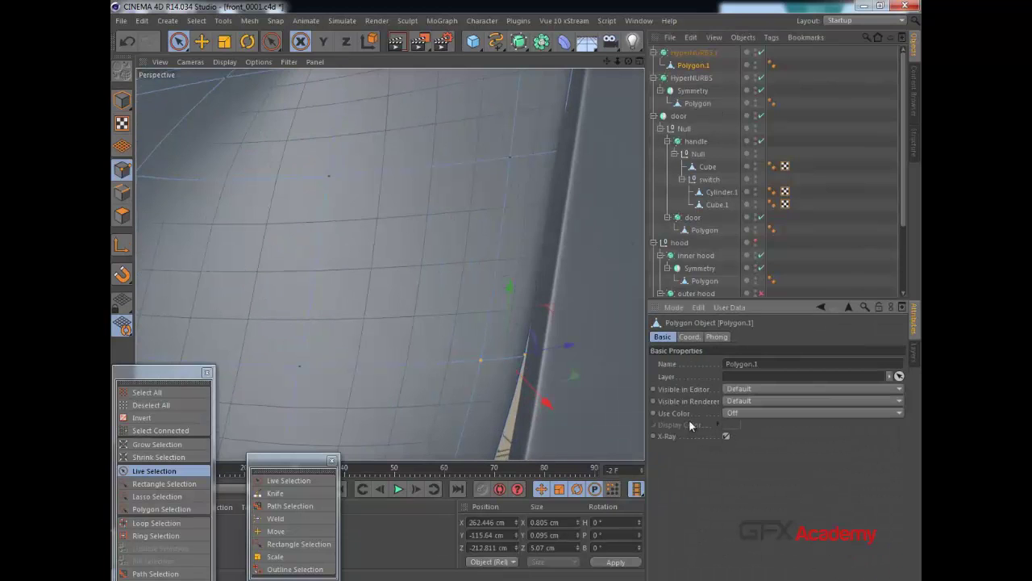
click(761, 53)
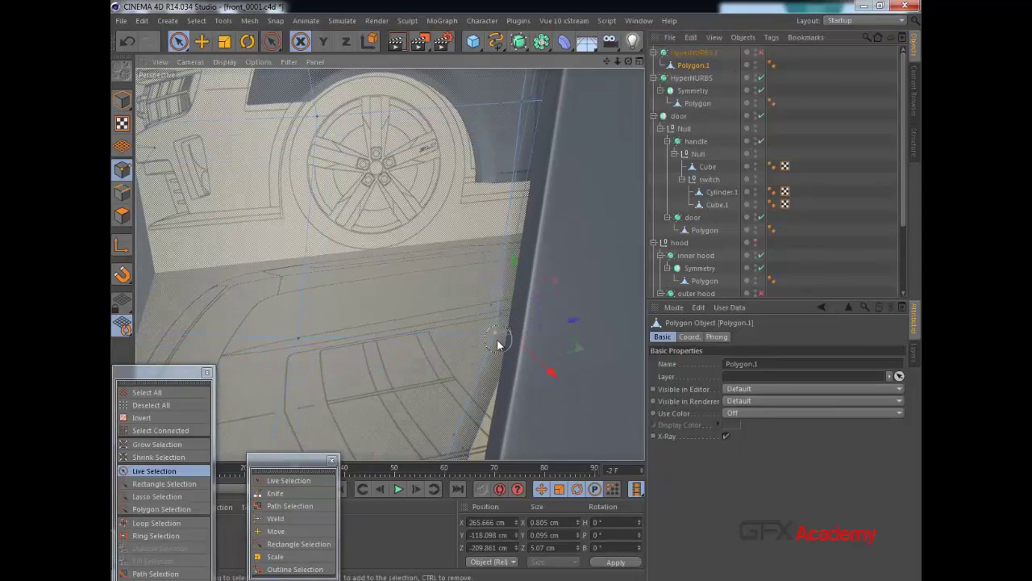
Try moving the selected side border points next to the fender, and undo the move.
alt+drag(548, 349, 511, 334)
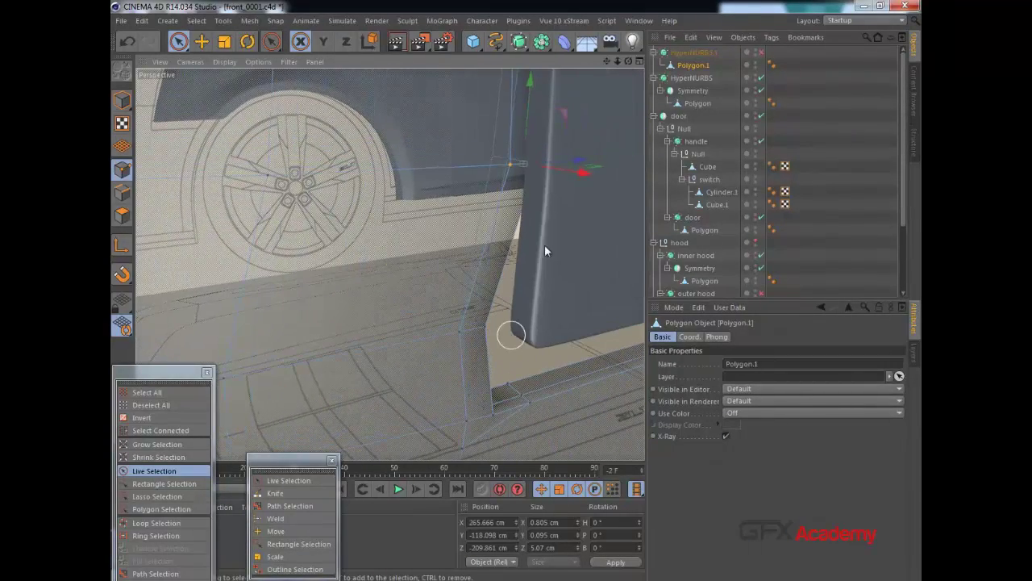
drag(578, 170, 584, 184)
key(ctrl+z)
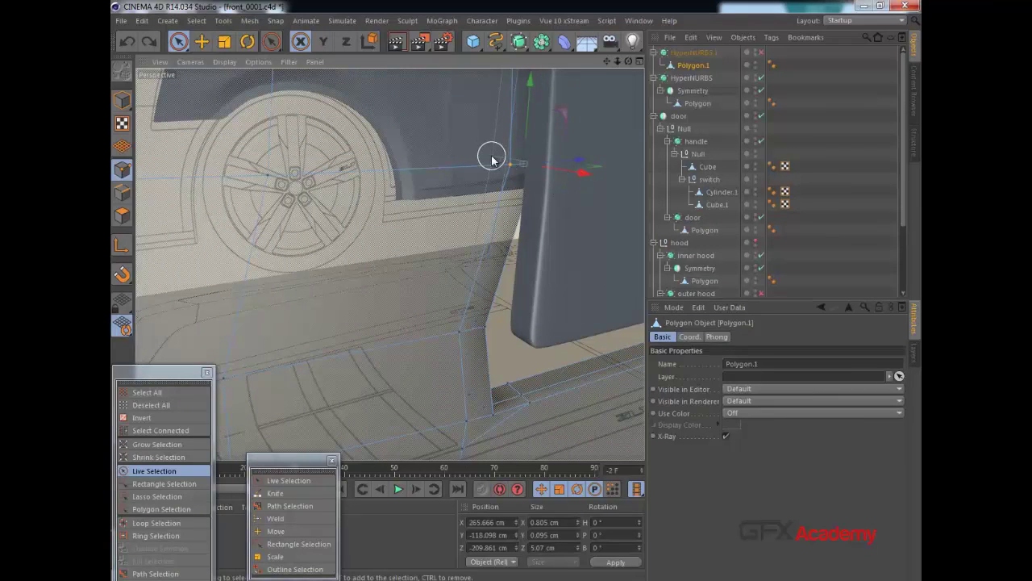
Turn off Only Select Visible Elements for Live Selection and shift the side border points, including hidden ones, toward the fender.
click(530, 172)
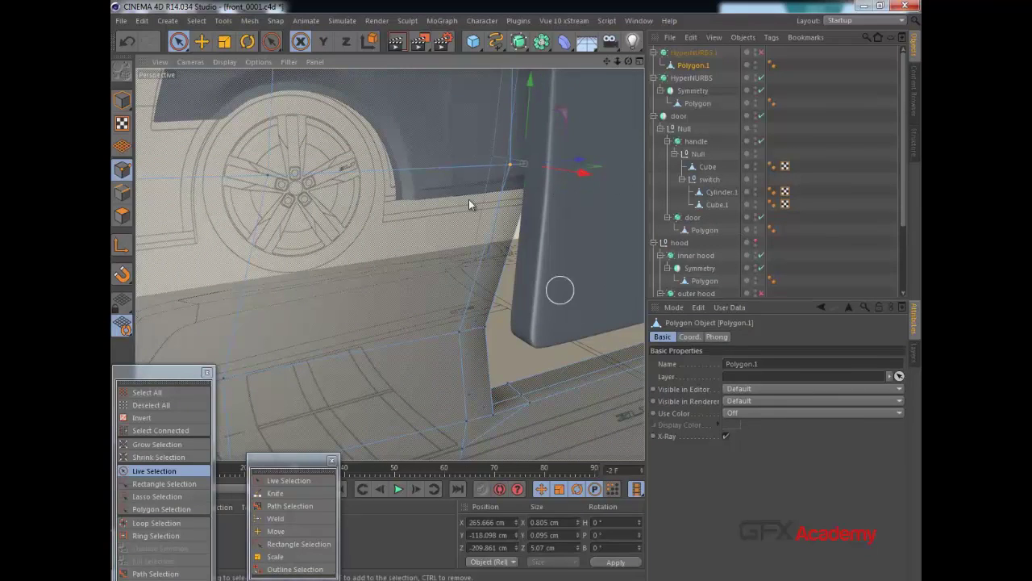
click(178, 41)
click(771, 387)
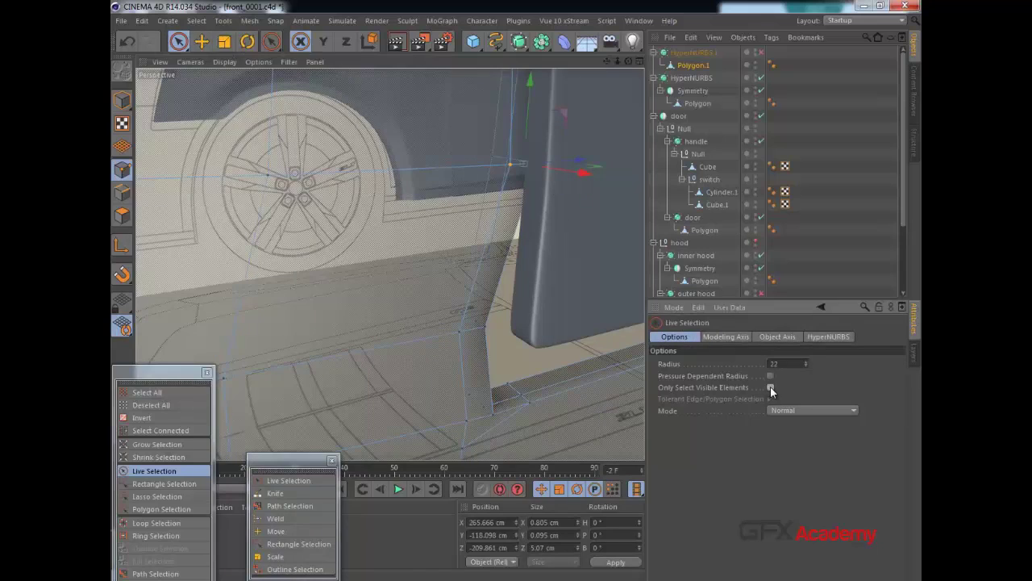
mouse_move(489, 159)
mouse_down()
mouse_move(585, 188)
mouse_move(583, 166)
mouse_move(566, 169)
mouse_up()
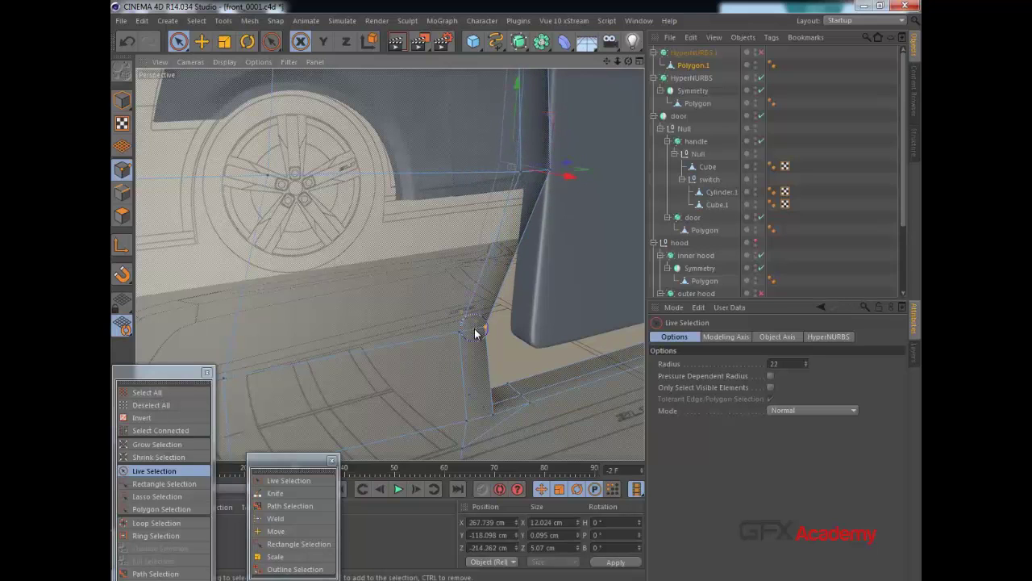
Move the border points above the notch toward the fender, and pull the notch's corner points about 7.5 cm outward along X.
click(475, 329)
alt+drag(542, 300, 465, 280)
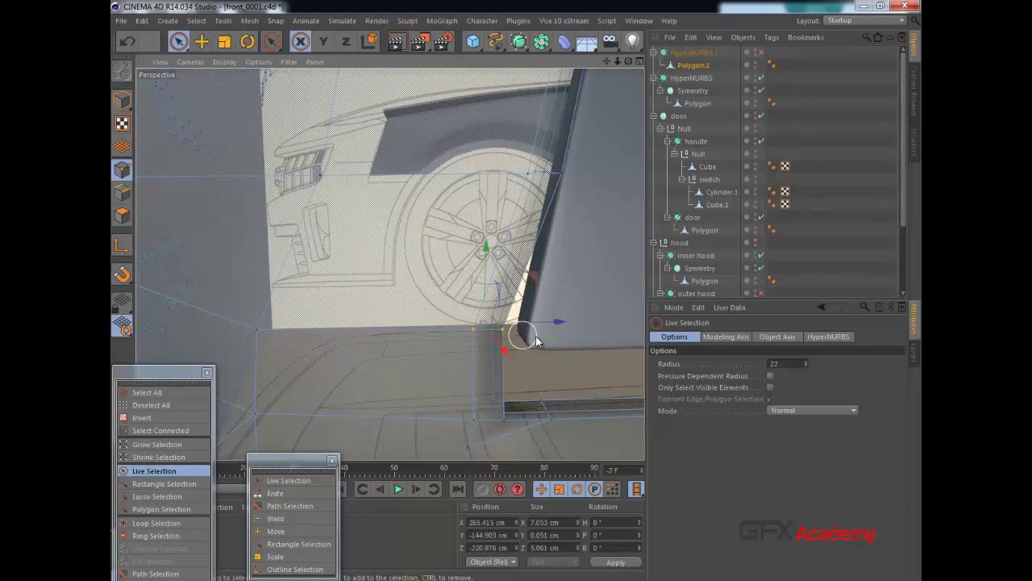
drag(542, 323, 630, 341)
drag(519, 351, 400, 326)
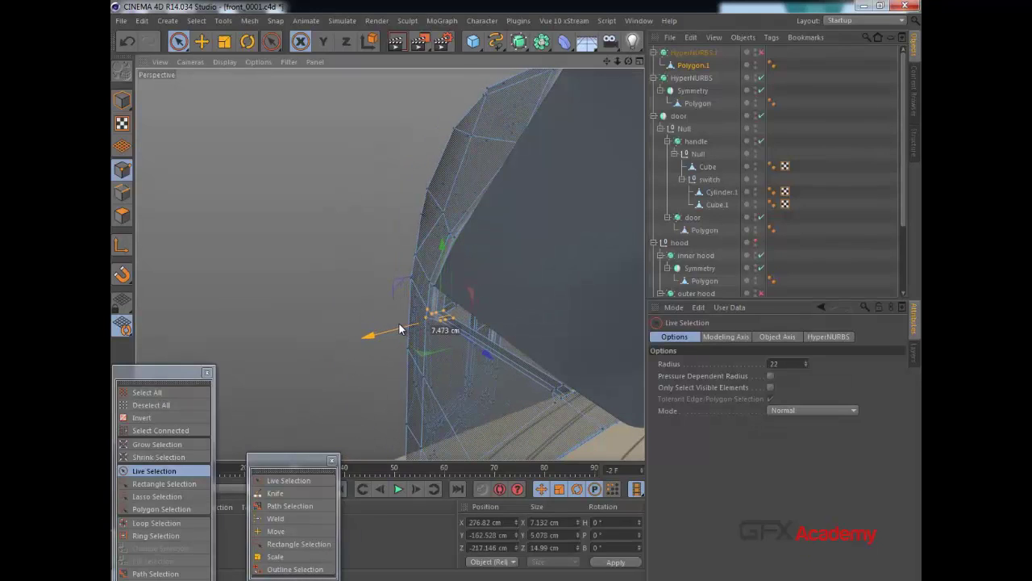
Turn HyperNURBS.1 smoothing on and inspect the bumper's side border where it meets the fender.
alt+drag(523, 271, 547, 228)
alt+drag(460, 329, 350, 401)
click(394, 378)
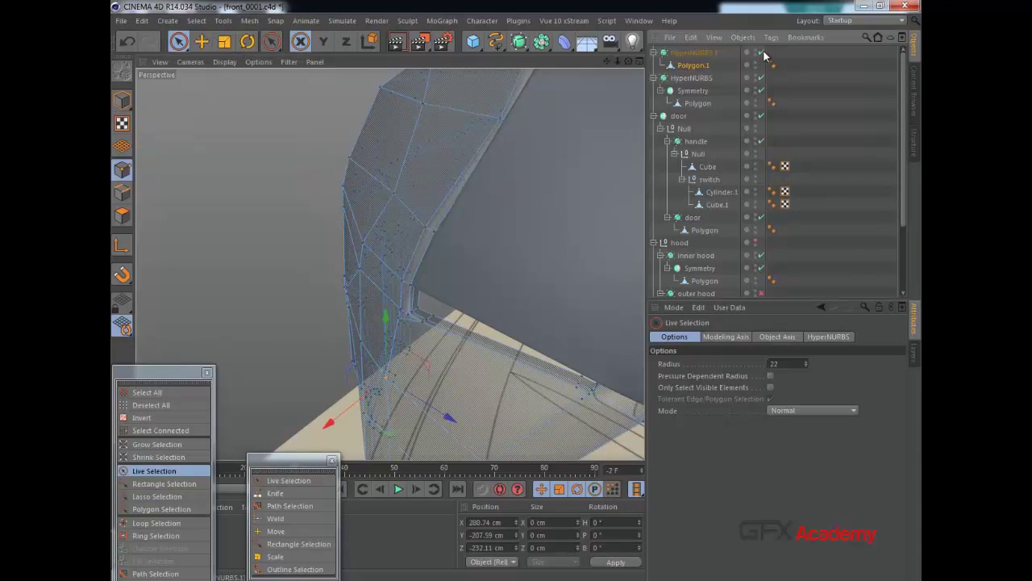
click(761, 52)
click(713, 52)
alt+drag(548, 254, 516, 291)
scroll(442, 334, down, 2)
mouse_move(448, 346)
alt+mouse_down()
mouse_move(425, 289)
mouse_move(353, 299)
mouse_move(492, 295)
mouse_move(457, 269)
mouse_move(504, 330)
mouse_move(302, 299)
mouse_move(244, 307)
mouse_move(481, 336)
mouse_move(481, 354)
mouse_move(461, 349)
alt+mouse_up()
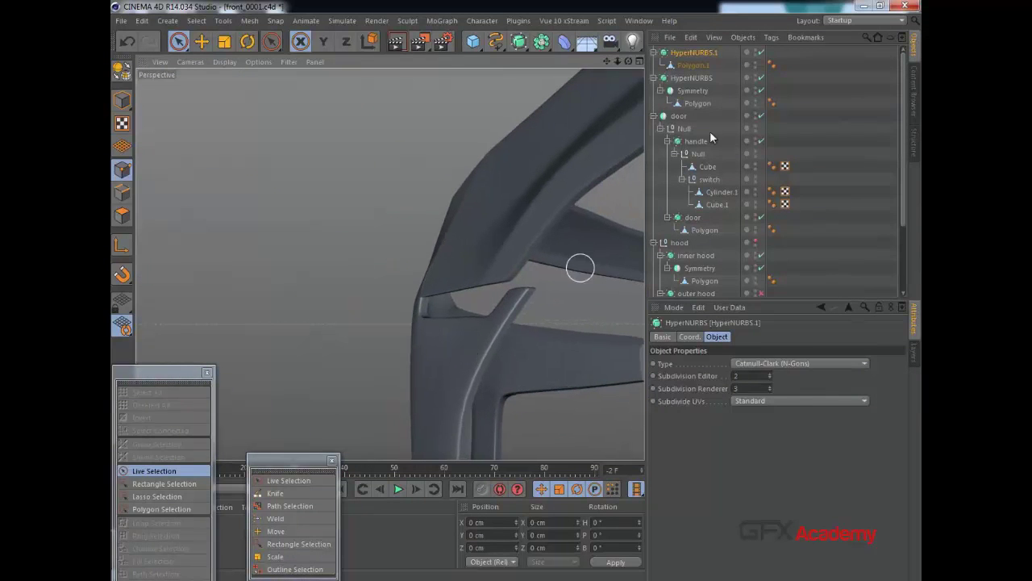
Select Polygon.1's points at the tip of the narrow side strip under the fender, turning HyperNURBS.1 smoothing and X-Ray off.
click(699, 66)
drag(531, 299, 475, 291)
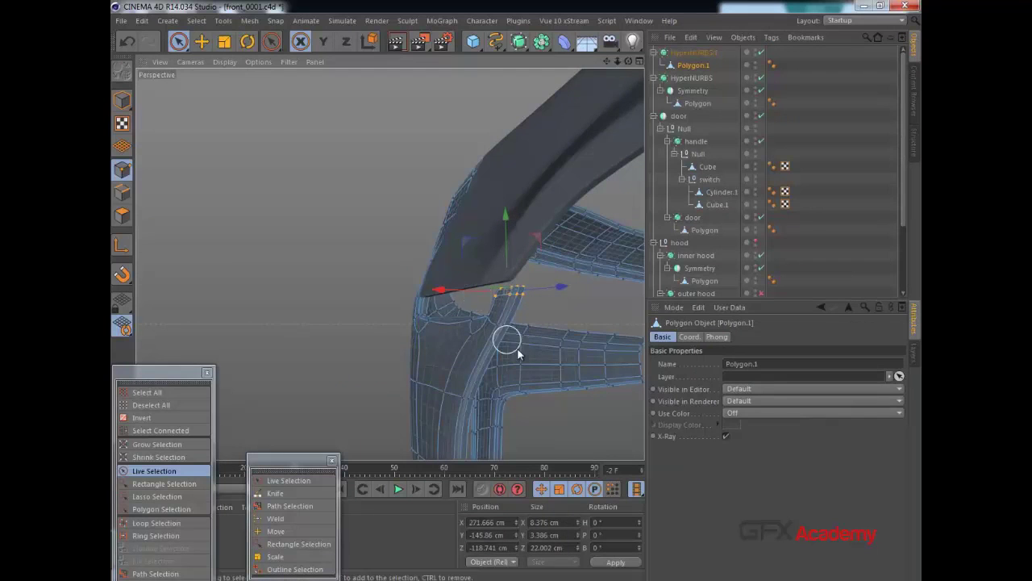
alt+drag(518, 348, 462, 332)
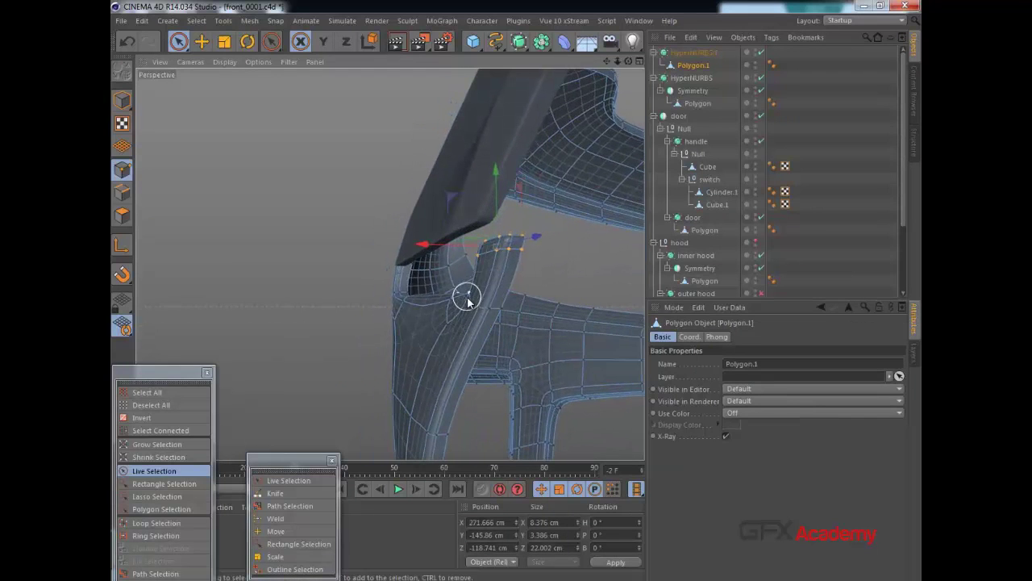
click(759, 52)
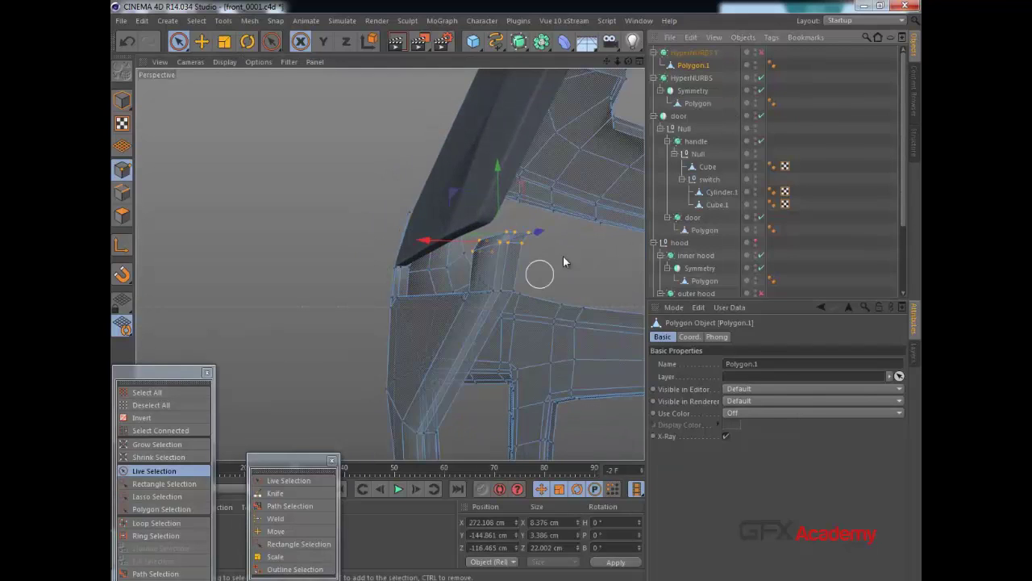
click(733, 436)
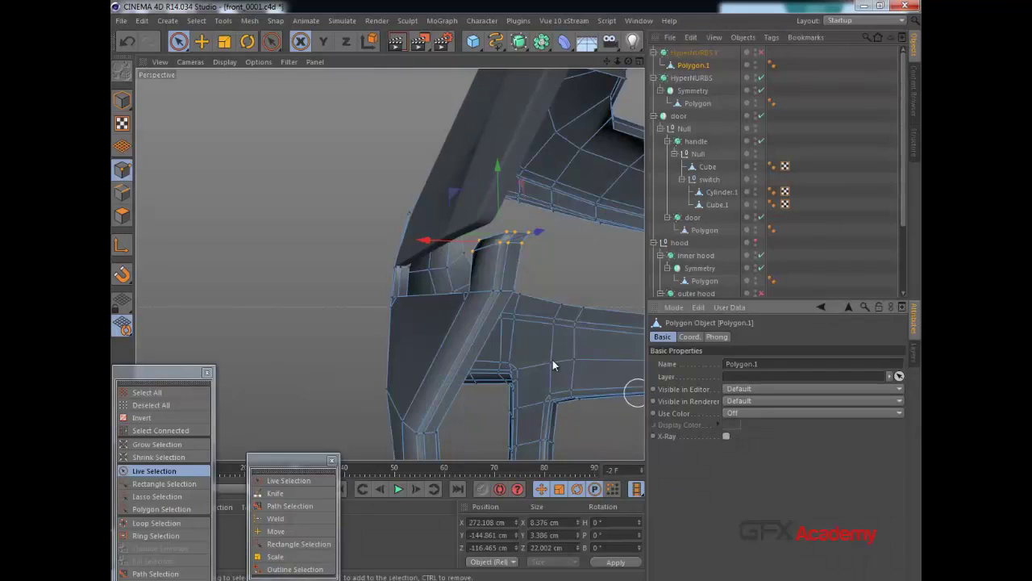
Move the side strip's tip points outward along X to about 284.2 cm and raise them about 1.2 cm toward the fender.
mouse_move(552, 359)
alt+mouse_down()
mouse_move(468, 308)
mouse_move(452, 341)
mouse_move(373, 349)
mouse_move(548, 306)
mouse_move(451, 297)
mouse_move(508, 317)
alt+mouse_up()
alt+drag(489, 263, 662, 277)
alt+drag(508, 347, 465, 344)
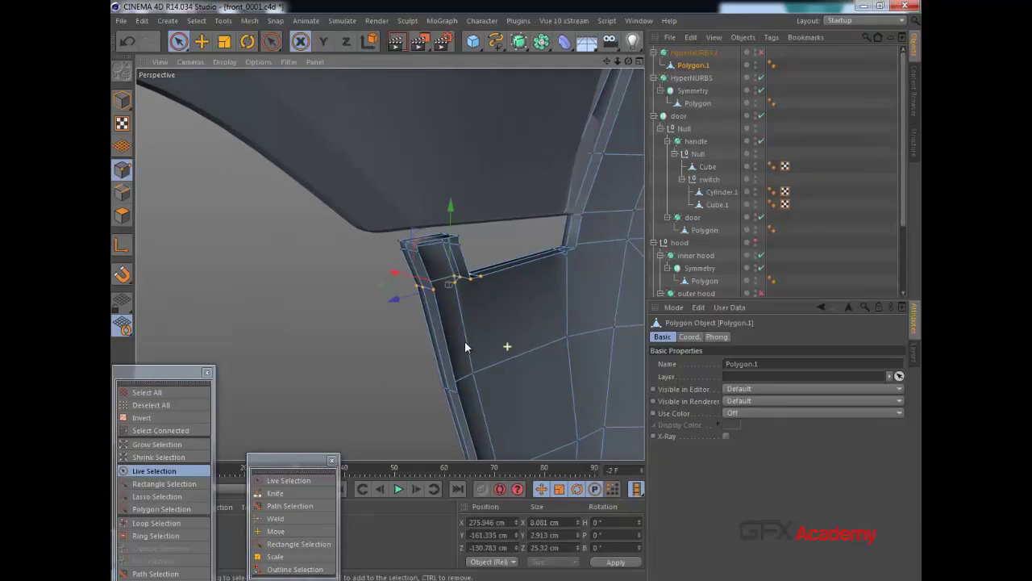
mouse_move(442, 254)
mouse_down()
mouse_move(463, 325)
mouse_move(529, 329)
mouse_move(403, 252)
mouse_move(406, 240)
mouse_up()
click(439, 231)
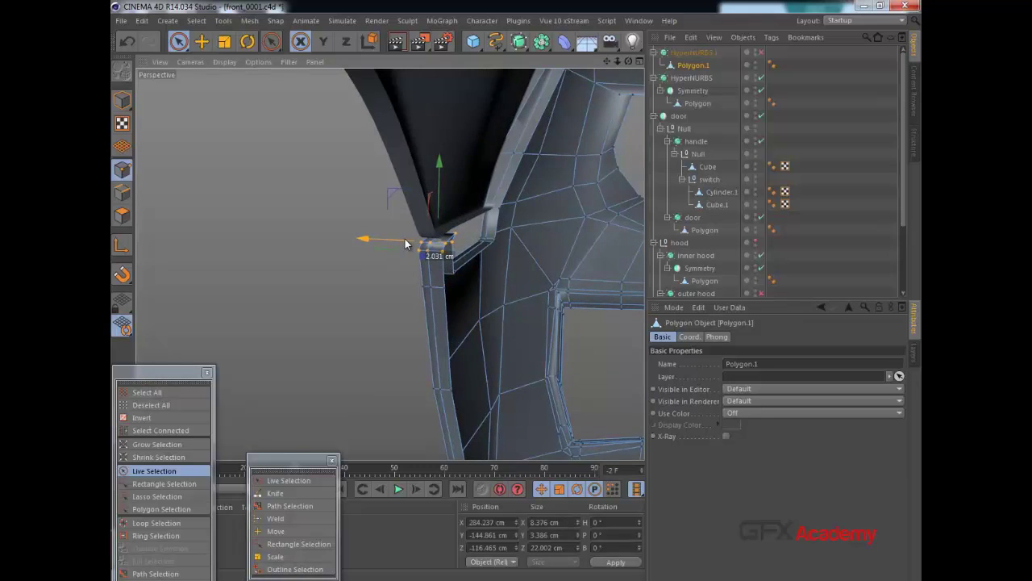
alt+drag(444, 270, 605, 257)
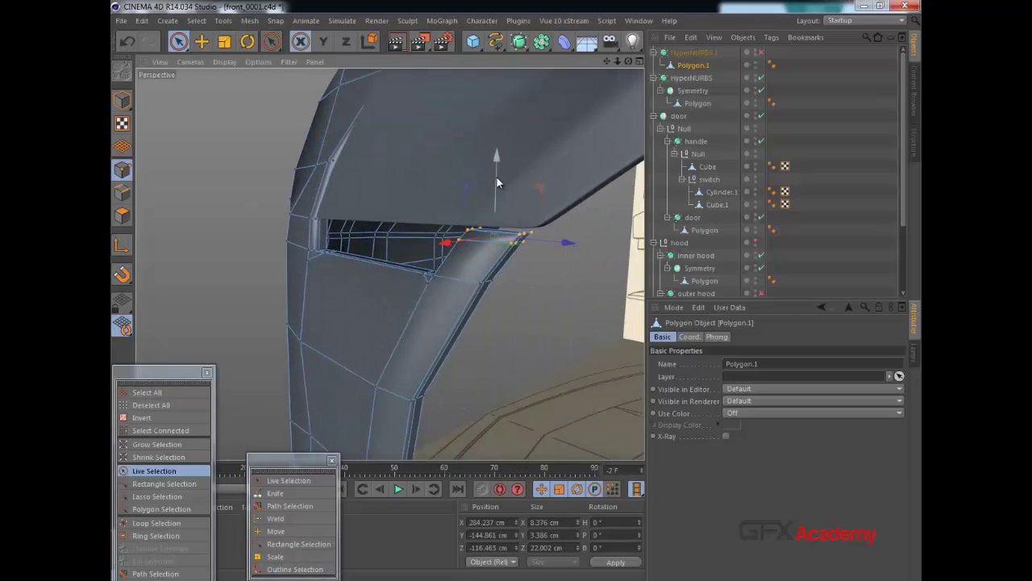
drag(497, 178, 493, 171)
alt+drag(514, 204, 586, 196)
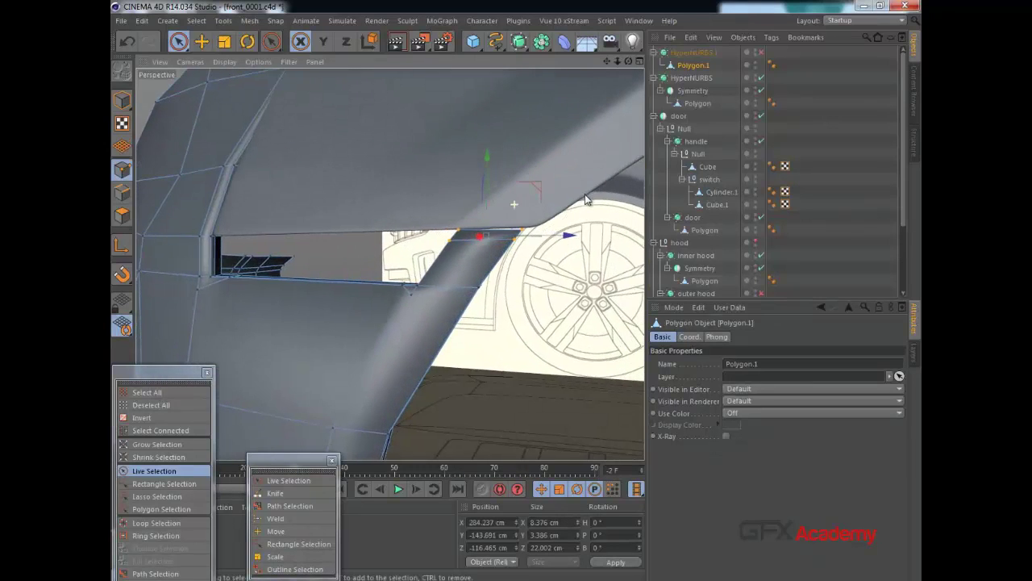
Preview the side strip and fender gap with HyperNURBS.1 smoothing on, and switch the smoothing back off.
scroll(519, 274, down, 5)
alt+drag(518, 274, 505, 263)
scroll(509, 261, up, 3)
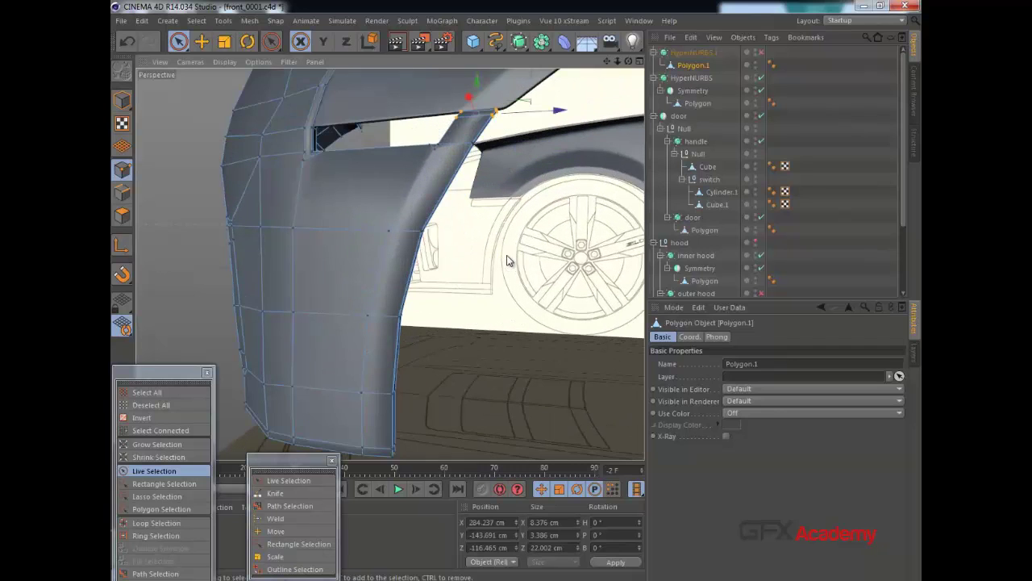
click(761, 53)
click(705, 53)
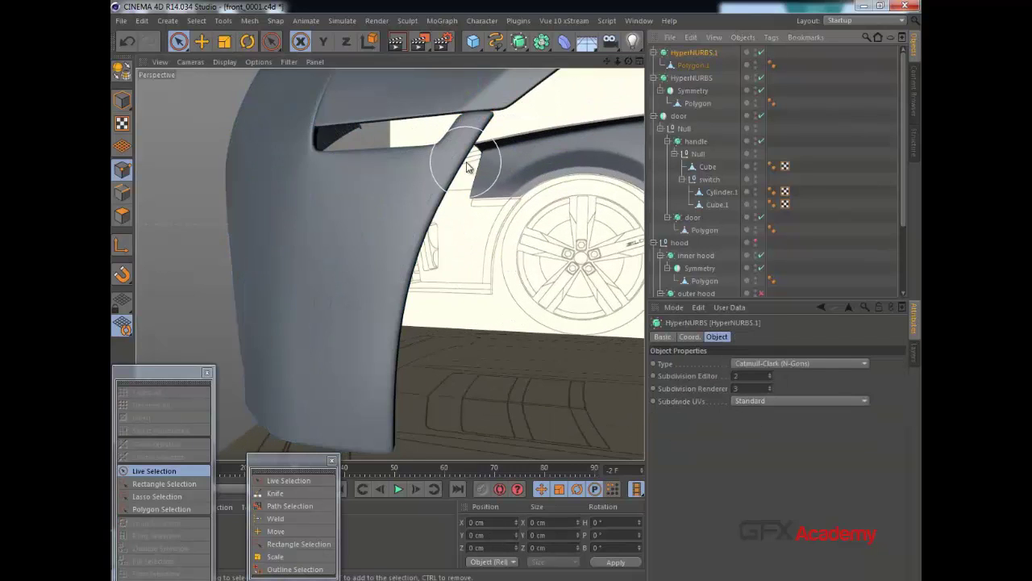
alt+drag(468, 165, 565, 139)
click(760, 54)
scroll(528, 240, down, 4)
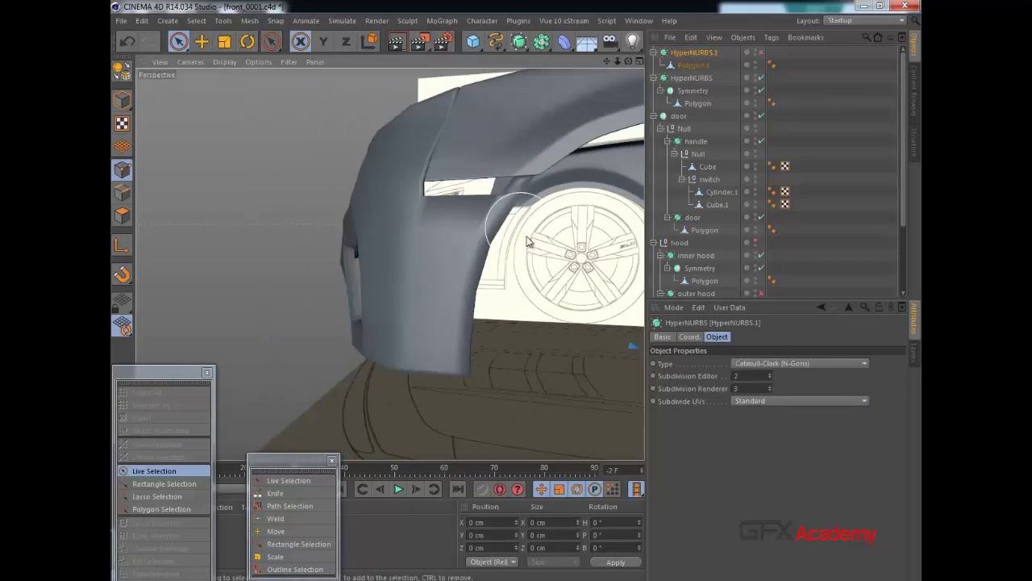
Cut an edge loop in Polygon.1 close to the side's wheel-arch edge, using the Knife in Loop mode at about 82% offset.
click(688, 66)
scroll(524, 235, up, 4)
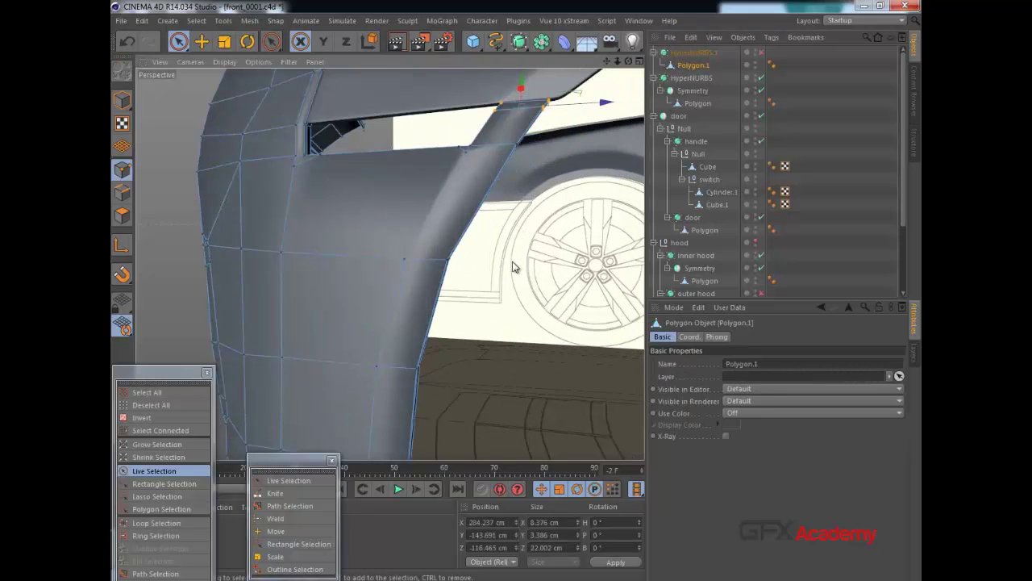
key(9)
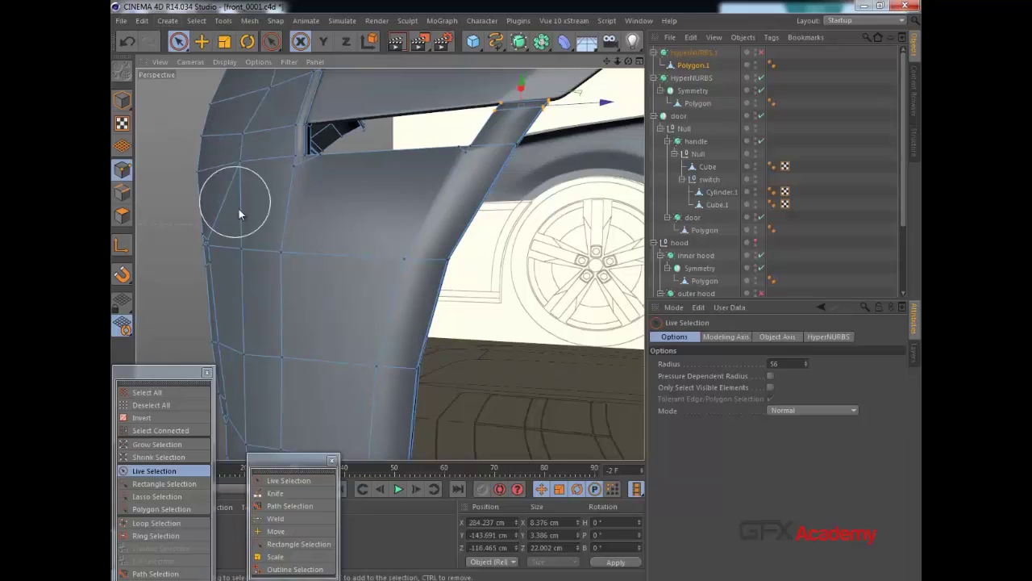
key(k)
click(699, 353)
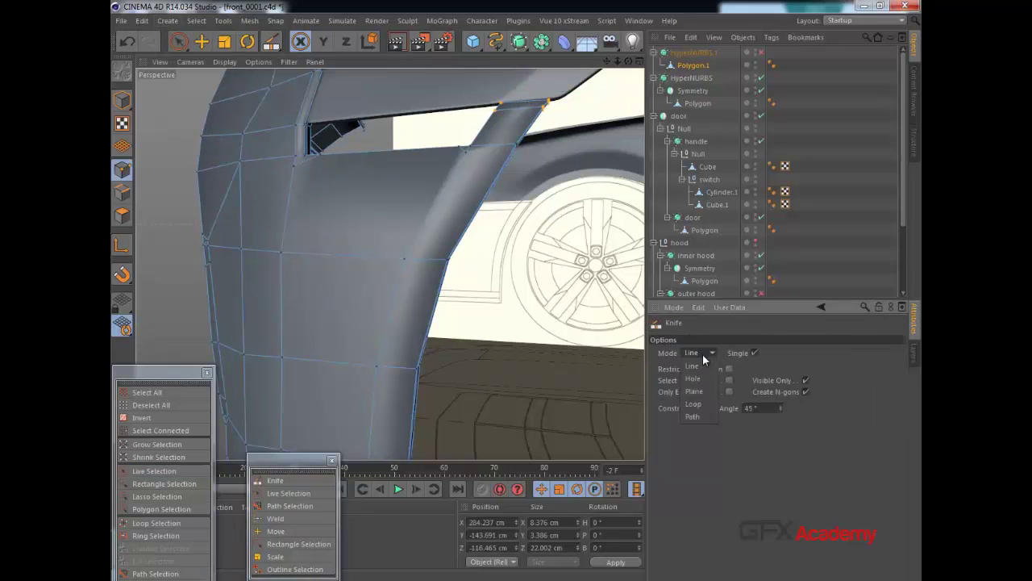
click(694, 404)
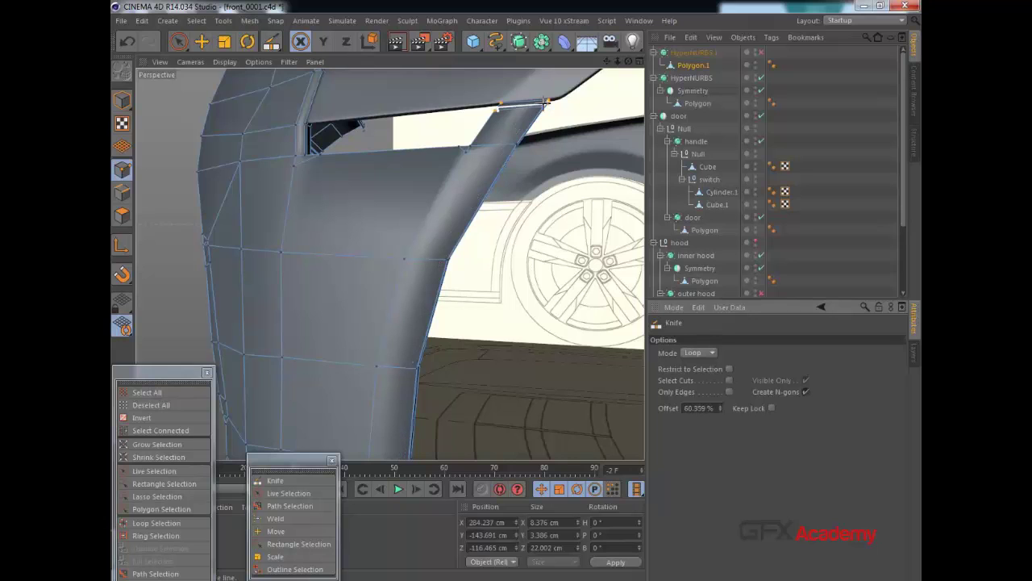
click(541, 101)
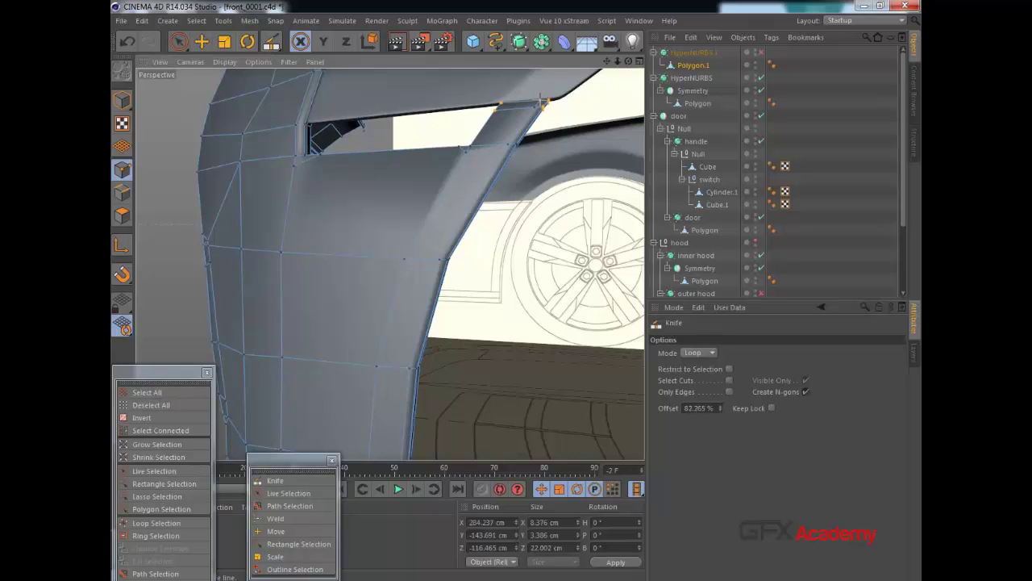
Turn HyperNURBS.1 smoothing on and check how sharply the wheel-arch edge and strip tip are rounded.
click(761, 53)
click(701, 54)
scroll(410, 192, down, 5)
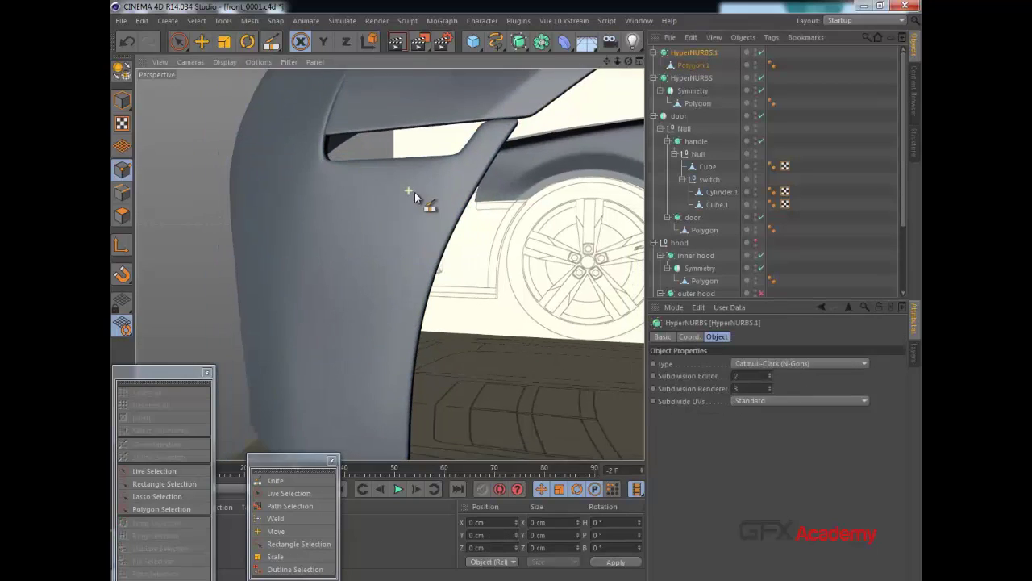
alt+drag(390, 263, 440, 227)
scroll(477, 204, up, 5)
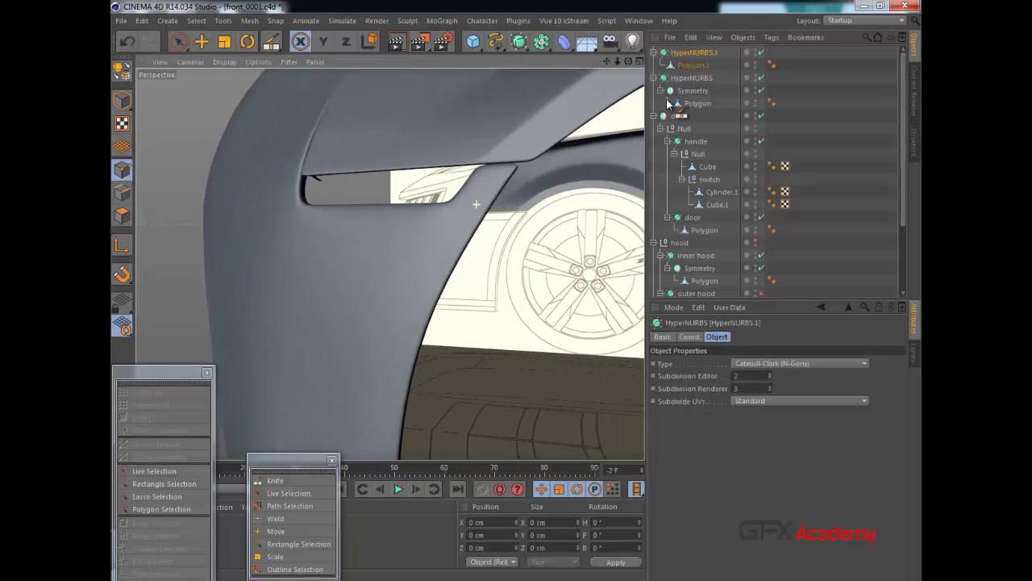
Cut another Knife loop in Polygon.1 across the side strip, close to its tip under the fender.
click(701, 67)
scroll(520, 159, up, 4)
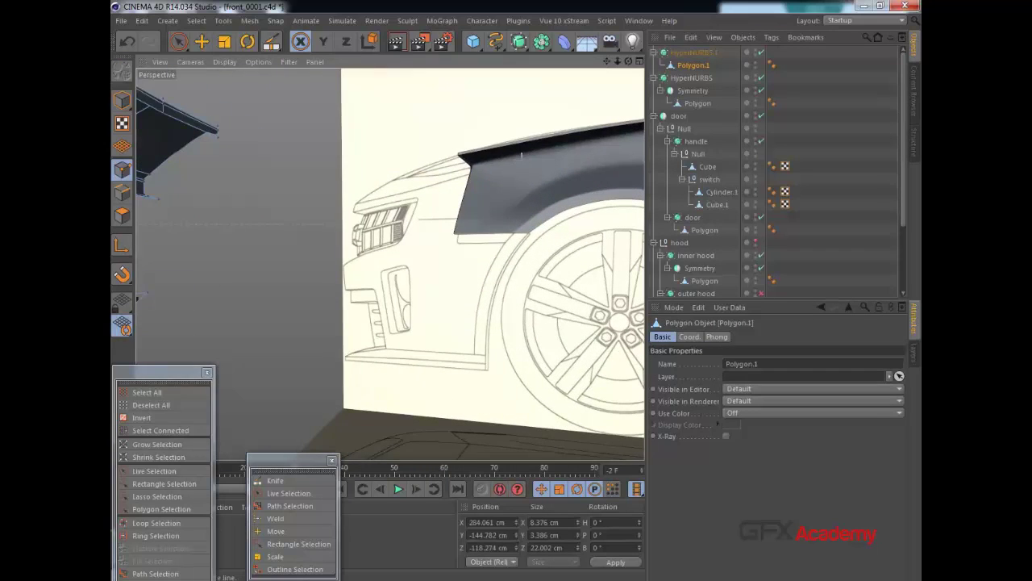
scroll(520, 159, down, 2)
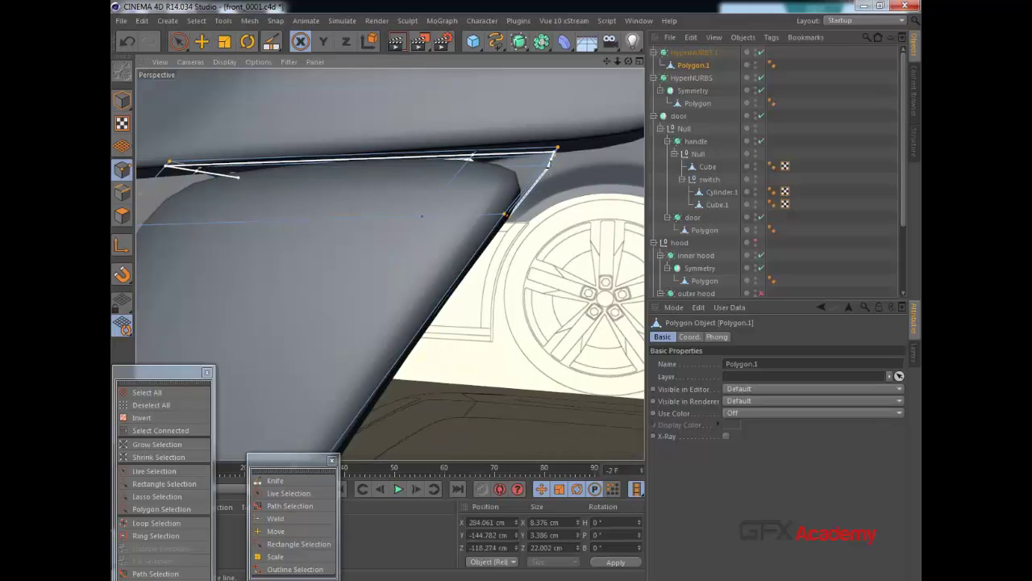
click(547, 167)
scroll(503, 202, down, 5)
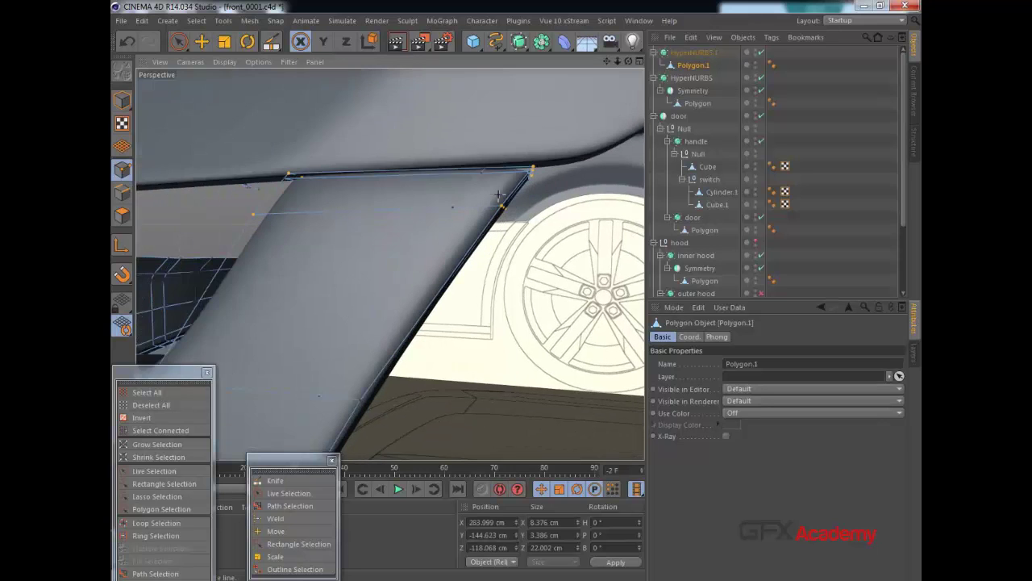
Switch to Live Selection and adjust the points on the bumper's lower side, ahead of the wheel arch.
alt+middle_drag(395, 247, 477, 235)
scroll(477, 235, down, 5)
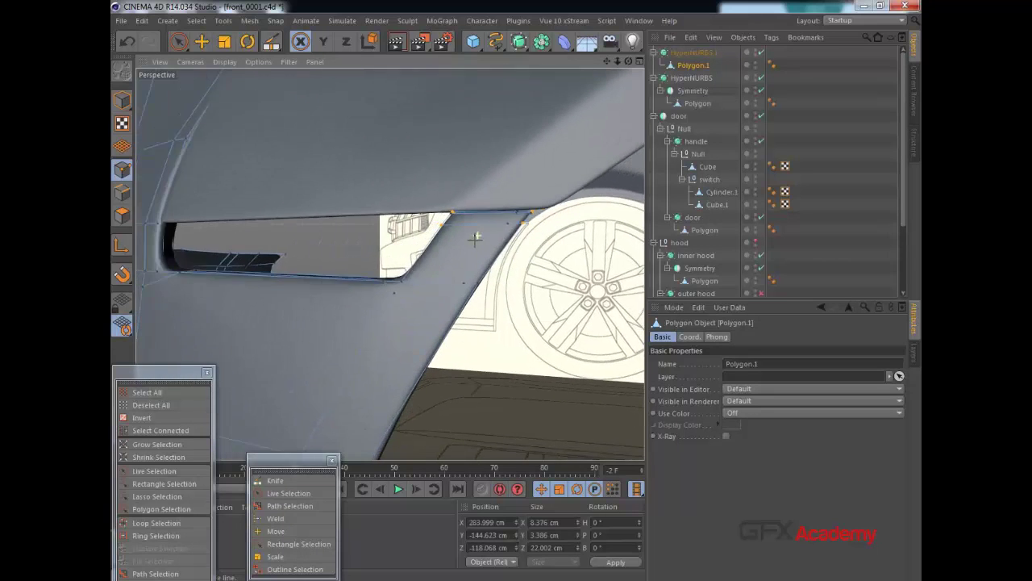
alt+middle_drag(410, 279, 486, 251)
scroll(501, 236, down, 5)
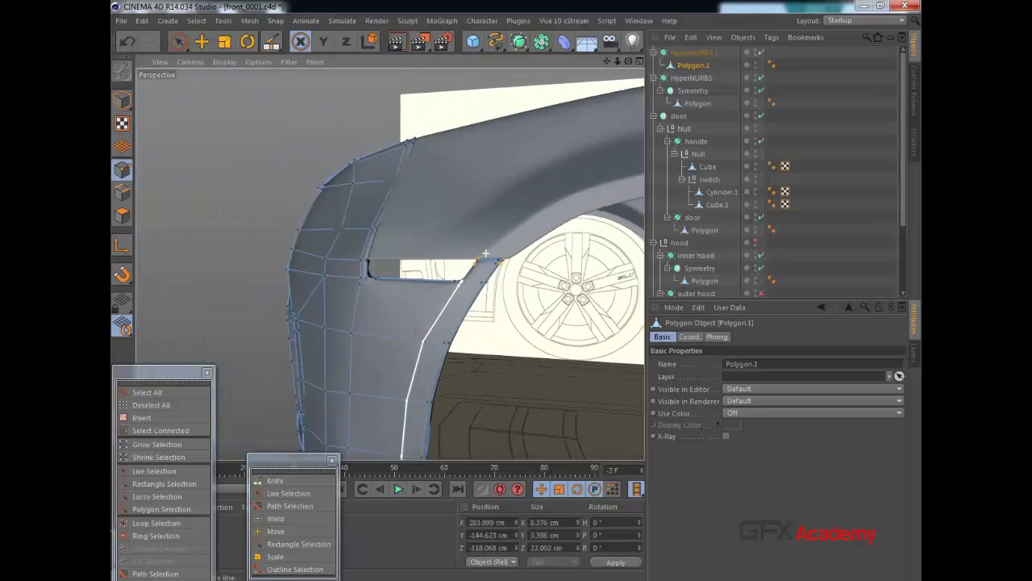
scroll(487, 251, down, 3)
alt+drag(409, 343, 510, 301)
click(178, 41)
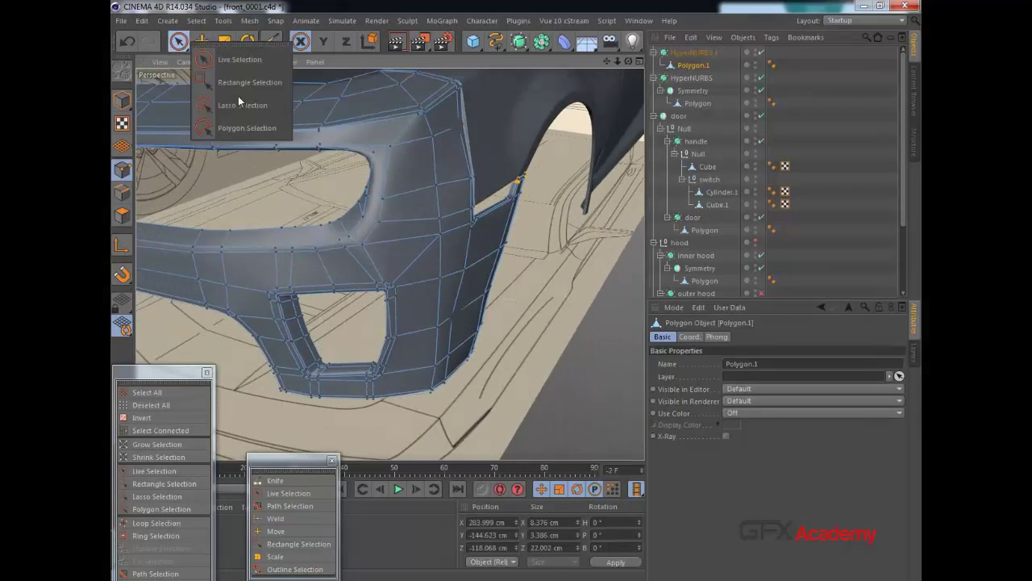
click(447, 319)
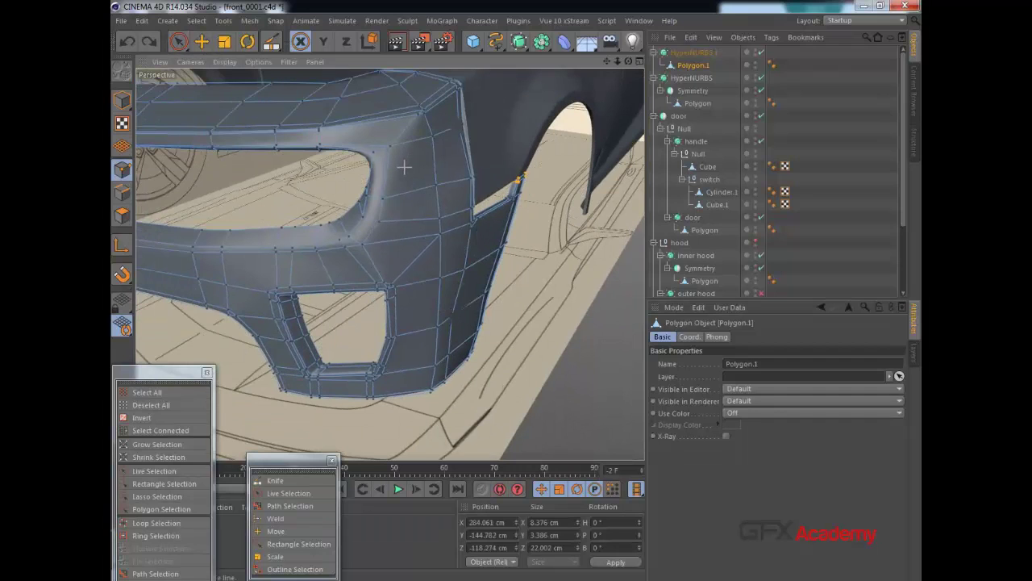
click(179, 42)
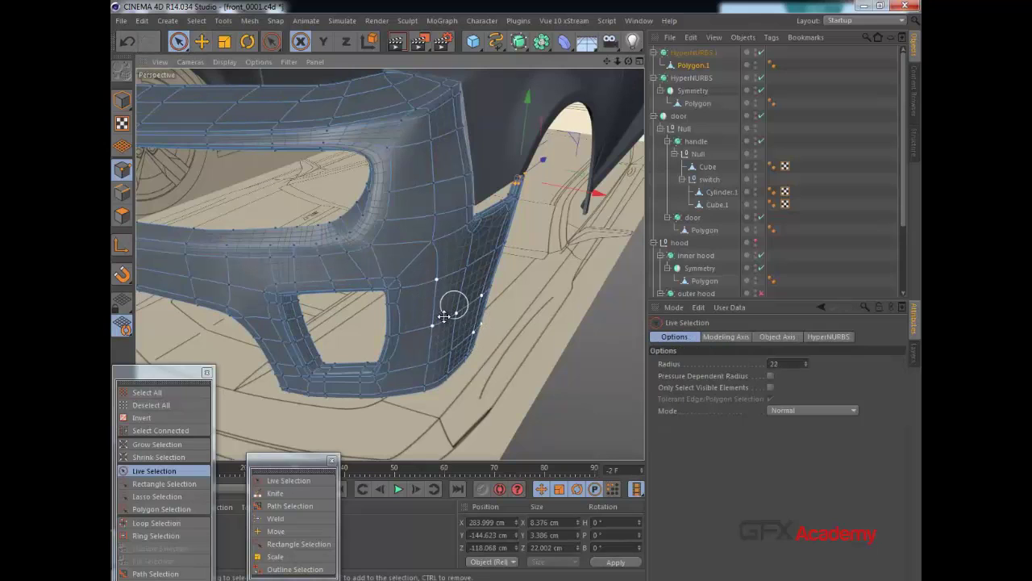
click(456, 316)
drag(494, 330, 504, 327)
Select the side border points beside the fender's front edge and pull them about 2.6 cm outward along X.
alt+drag(451, 162, 412, 181)
click(458, 125)
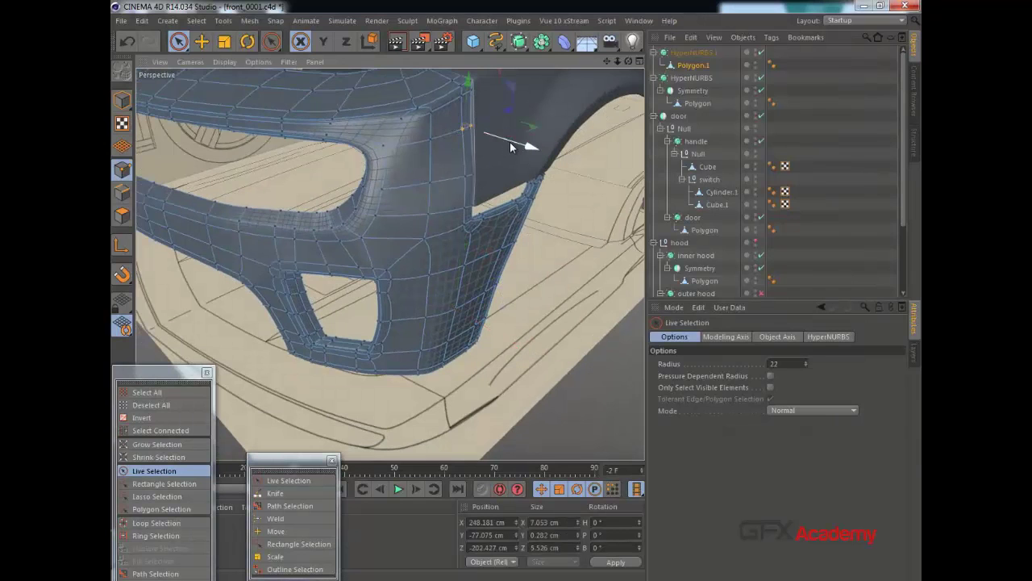
drag(513, 143, 425, 155)
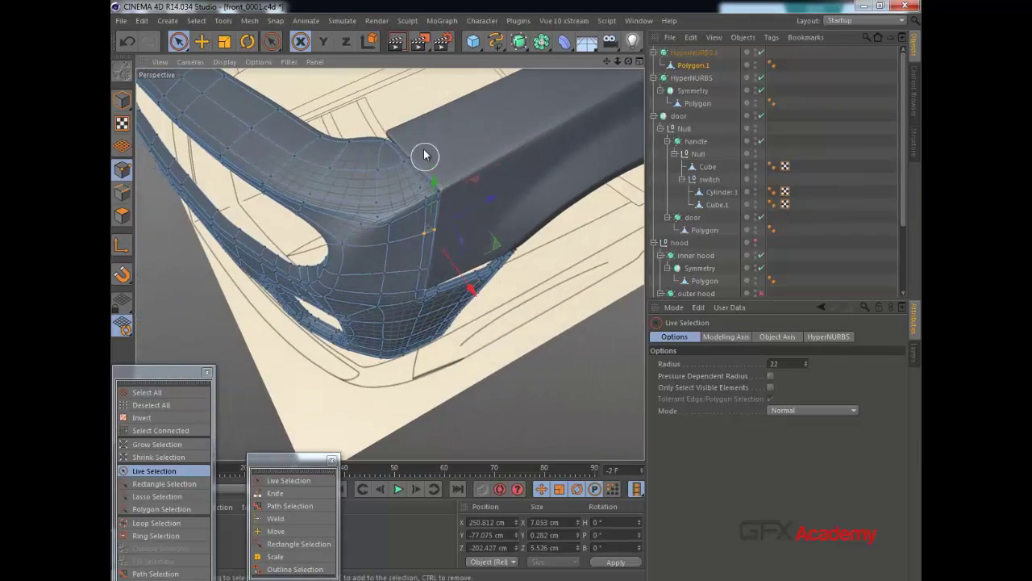
Turn HyperNURBS.1 smoothing off and cut the top border beside the fender up to its upper corner with the Knife in Line mode.
click(761, 53)
scroll(413, 119, up, 4)
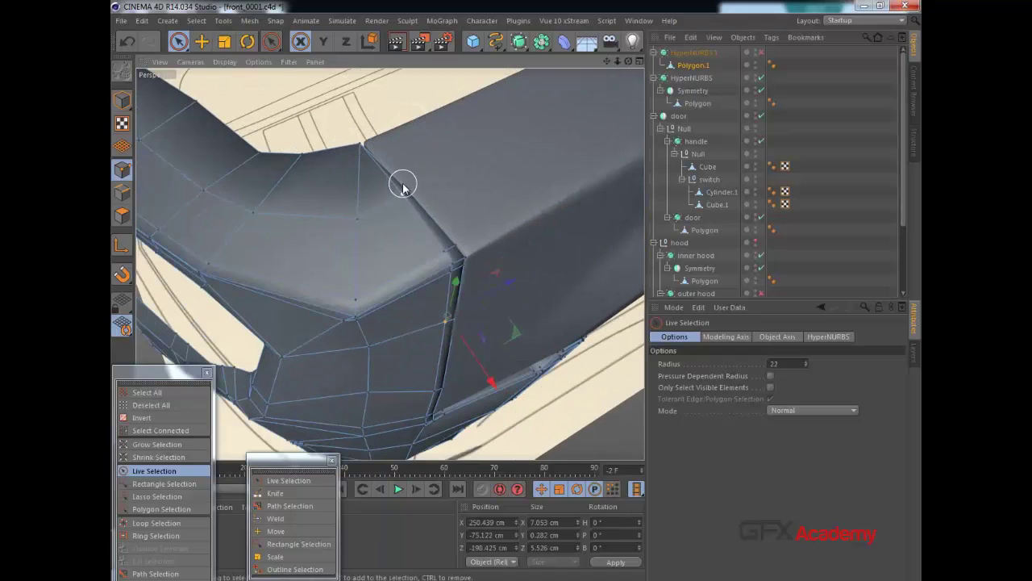
key(k)
click(699, 353)
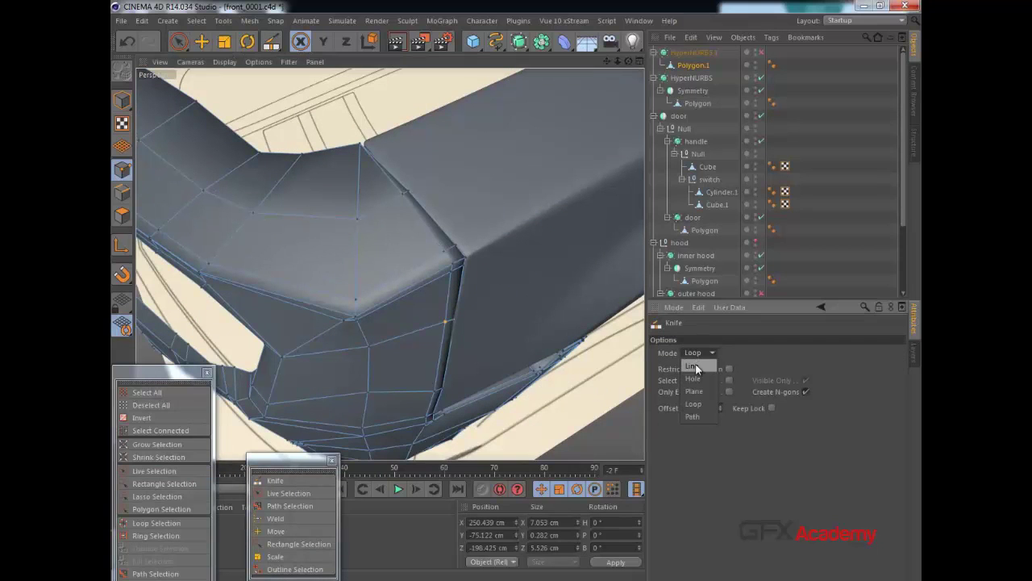
click(693, 366)
drag(397, 196, 401, 192)
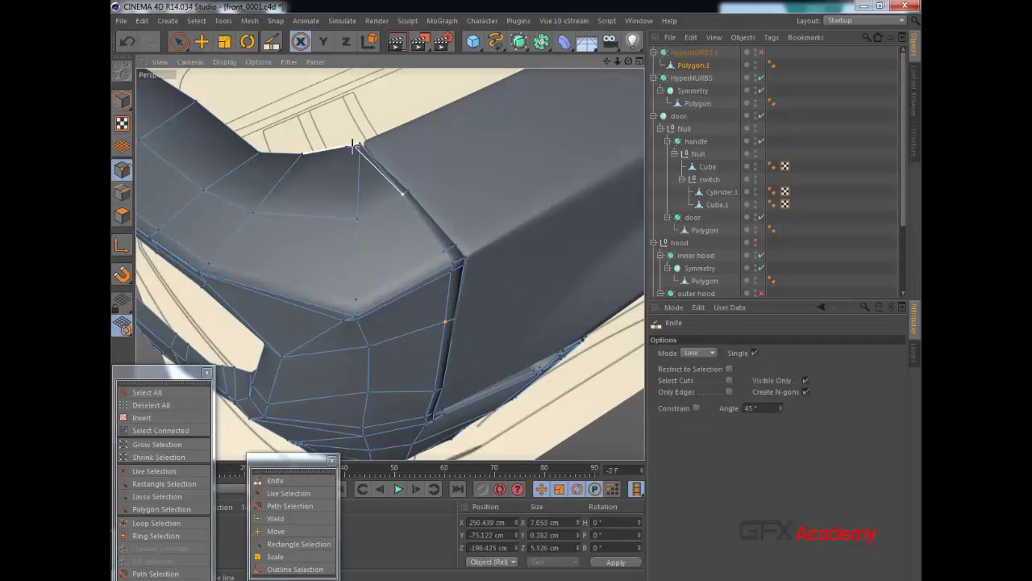
drag(352, 146, 297, 147)
Dissolve the surplus edge along the bumper border beside the fender's upper corner, and turn HyperNURBS.1 smoothing on.
scroll(408, 179, up, 2)
click(179, 47)
scroll(383, 194, up, 2)
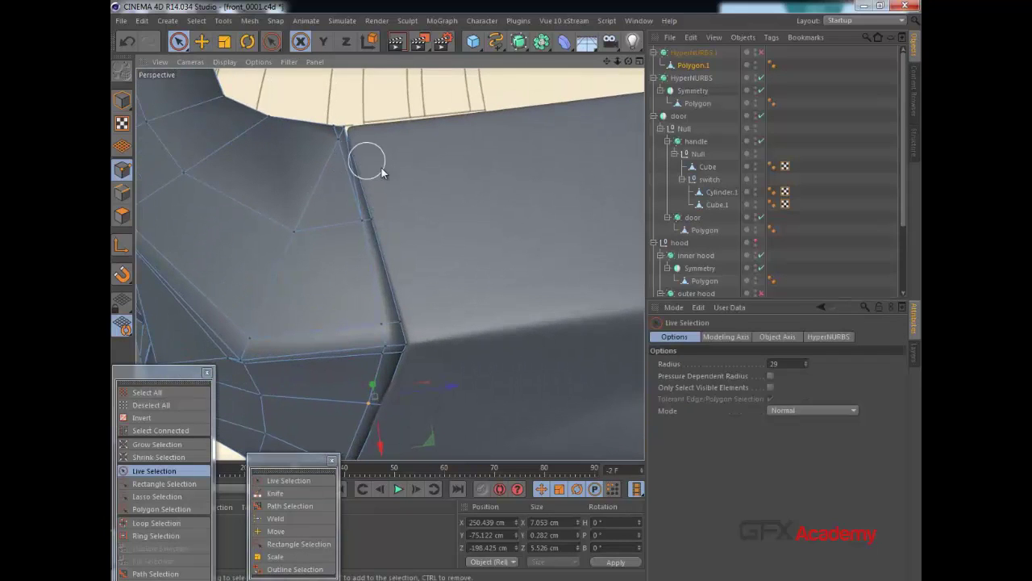
alt+drag(382, 171, 320, 178)
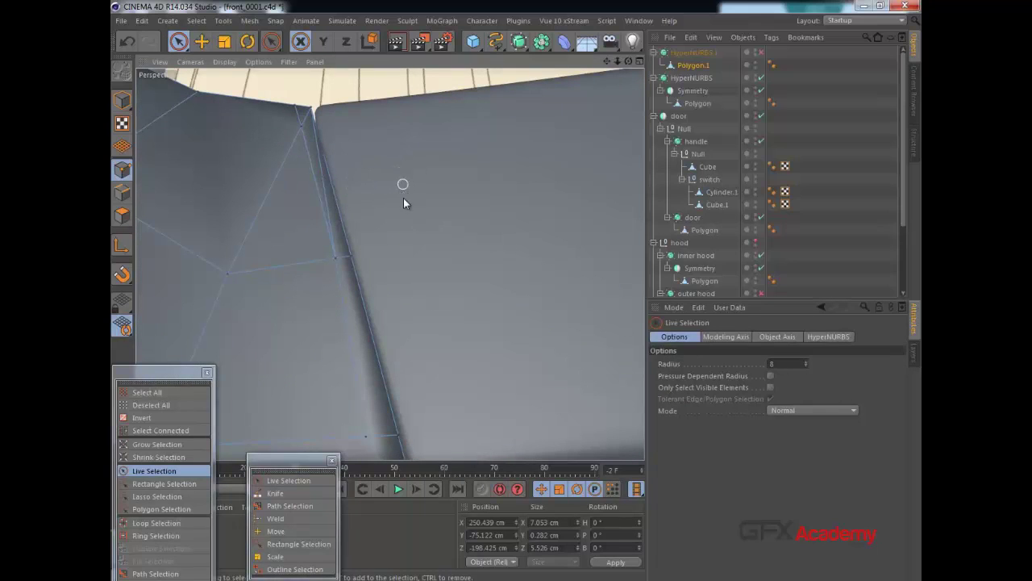
click(122, 193)
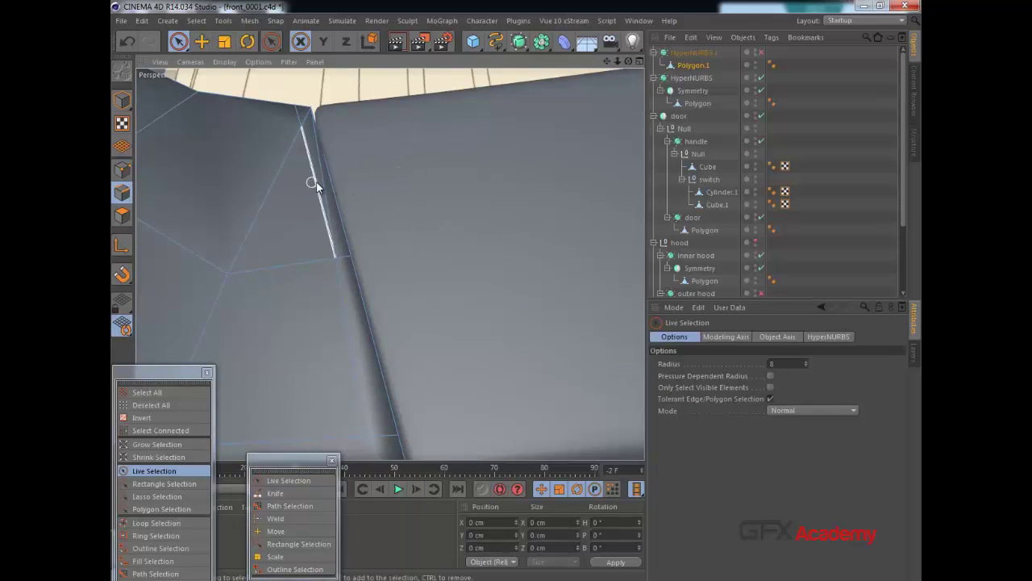
click(322, 185)
right_click(322, 186)
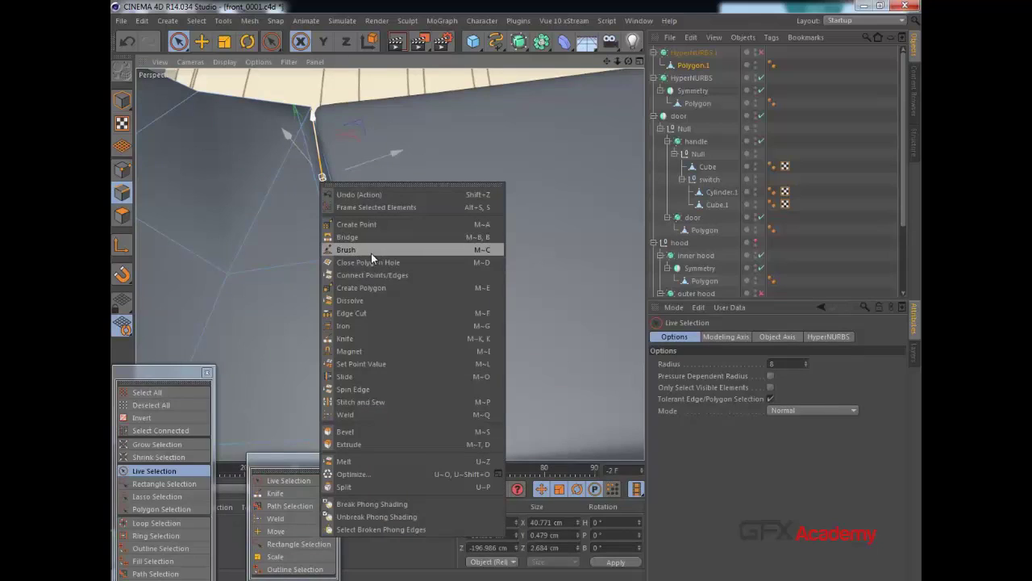
click(365, 300)
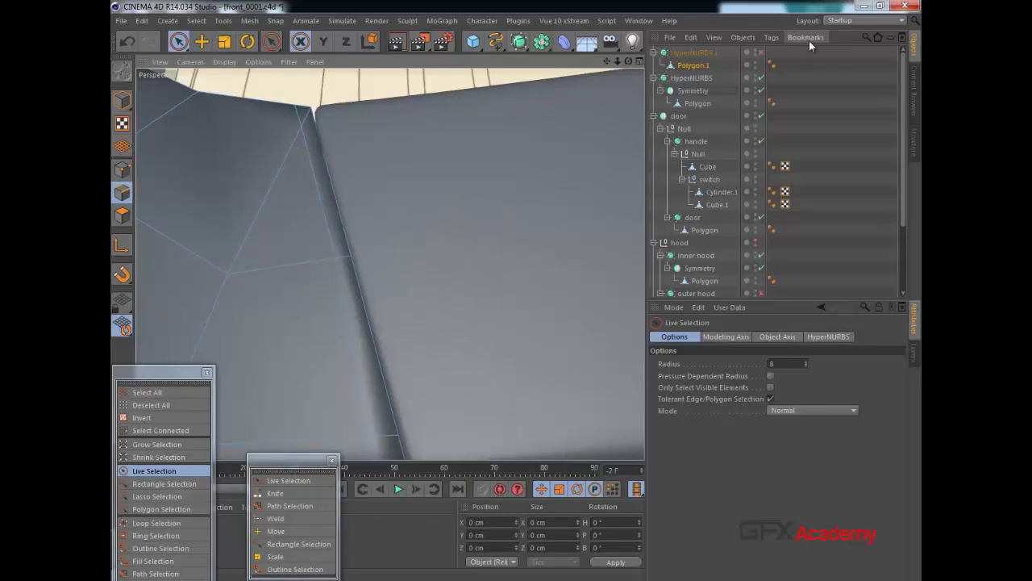
click(760, 53)
click(710, 52)
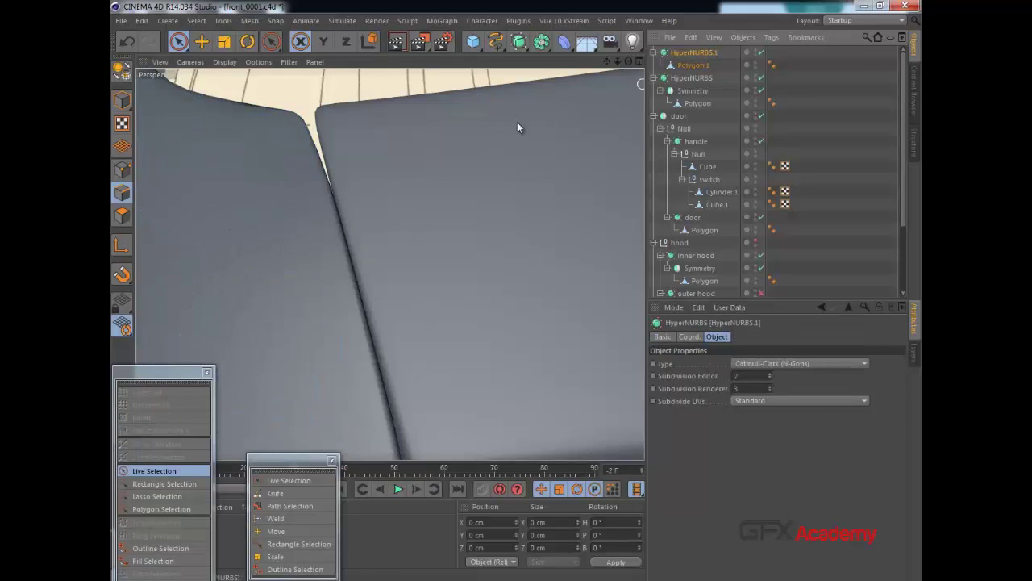
Turn smoothing off, cut a Knife loop in Polygon.1 close to the corner's top edge, and turn smoothing on again.
click(690, 65)
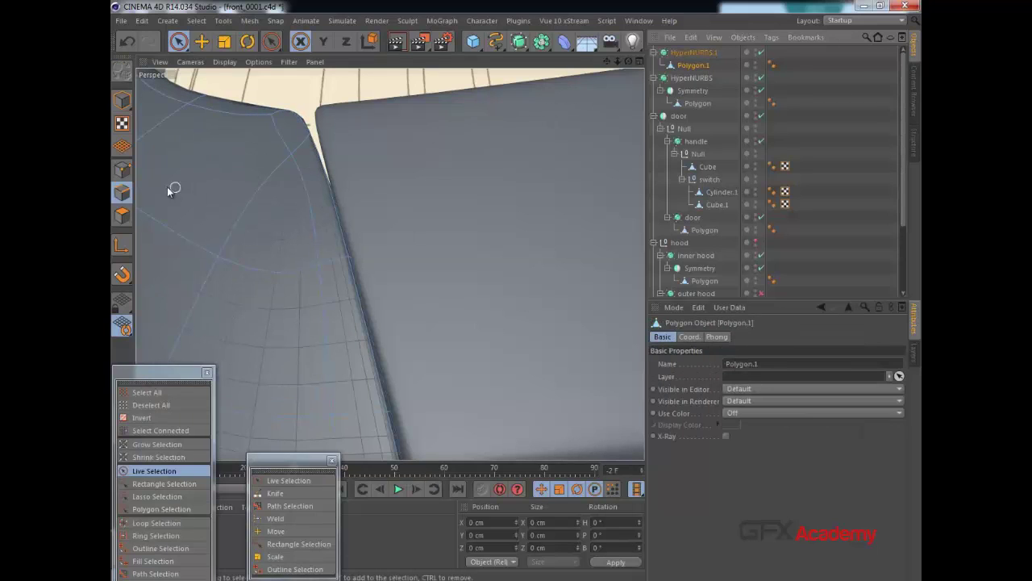
click(122, 170)
click(760, 53)
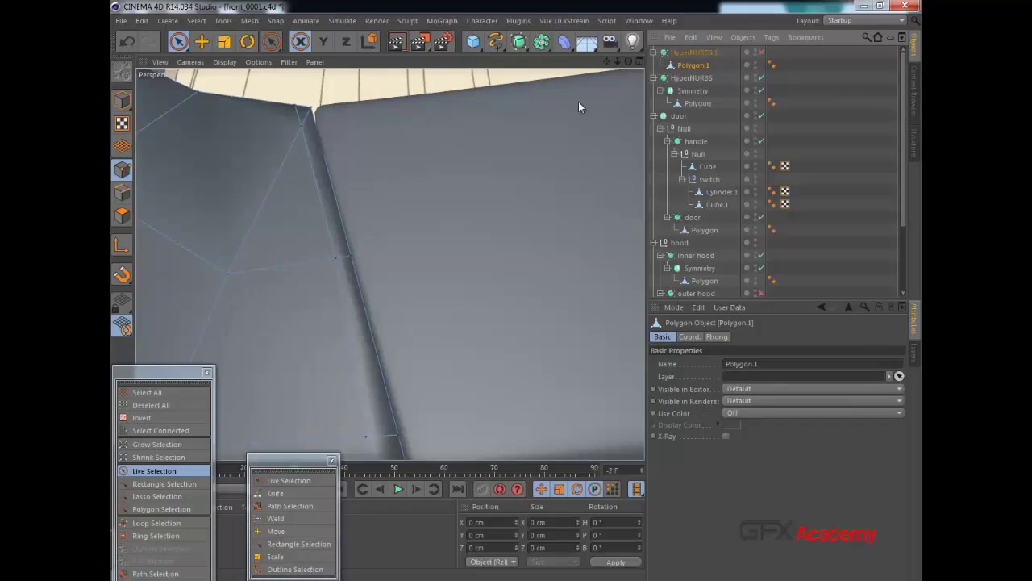
alt+drag(297, 145, 349, 204)
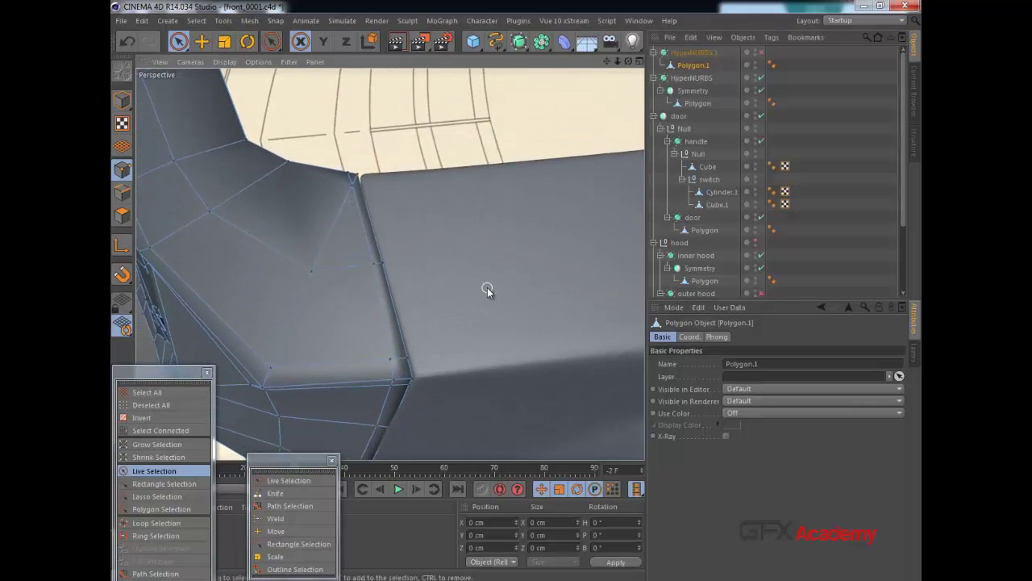
key(k)
click(699, 352)
click(695, 404)
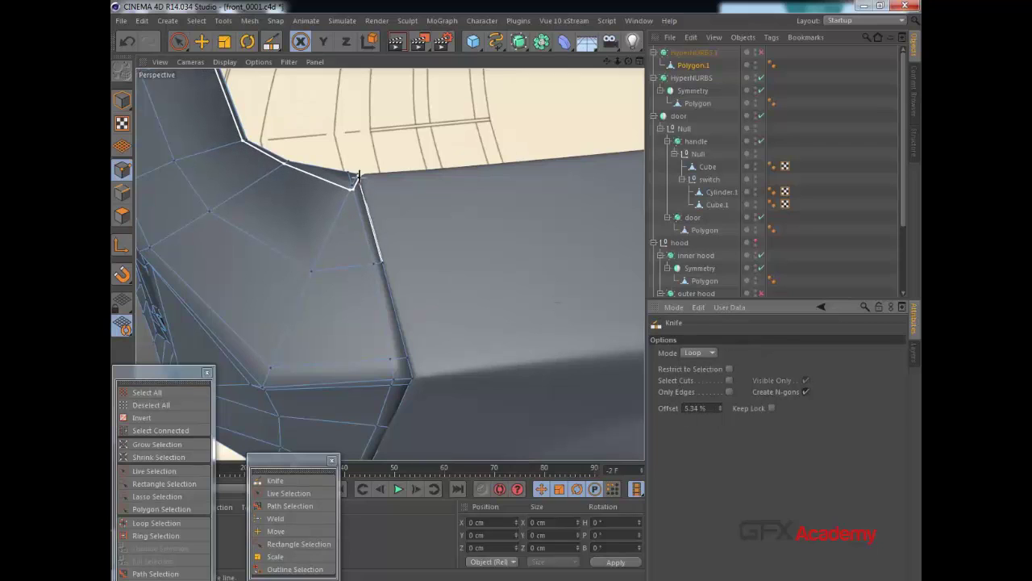
click(359, 178)
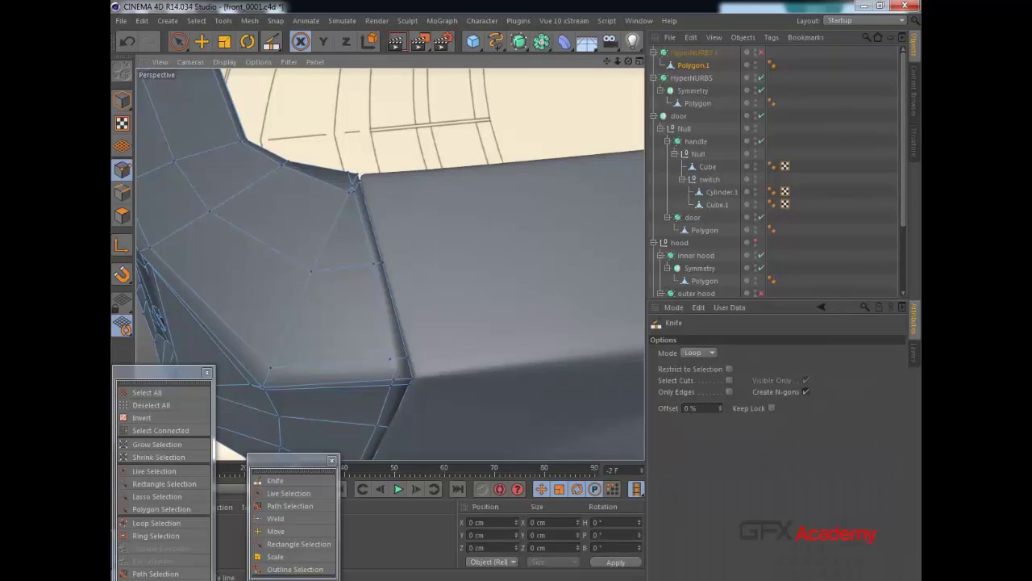
scroll(392, 175, up, 4)
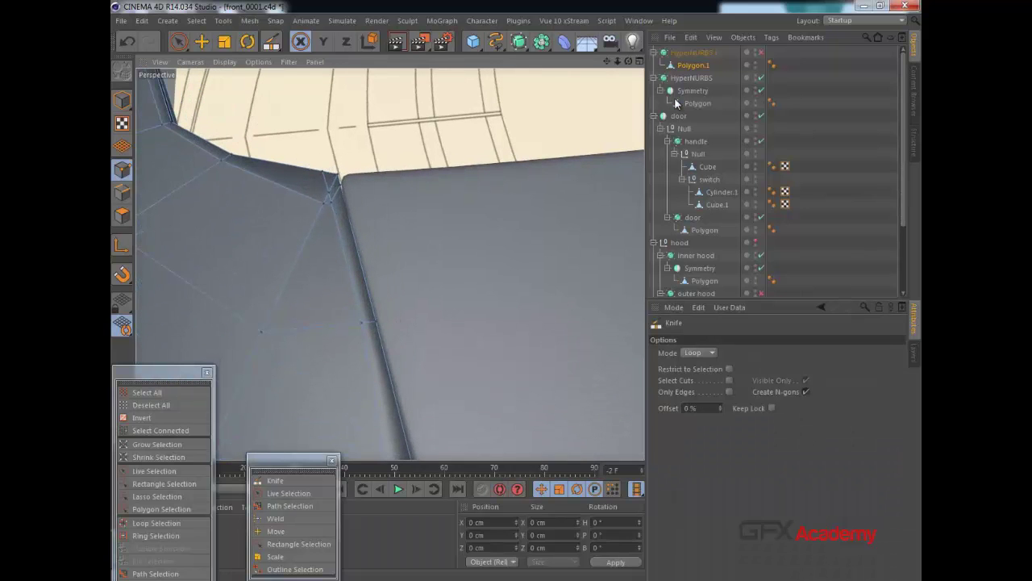
click(759, 54)
click(696, 52)
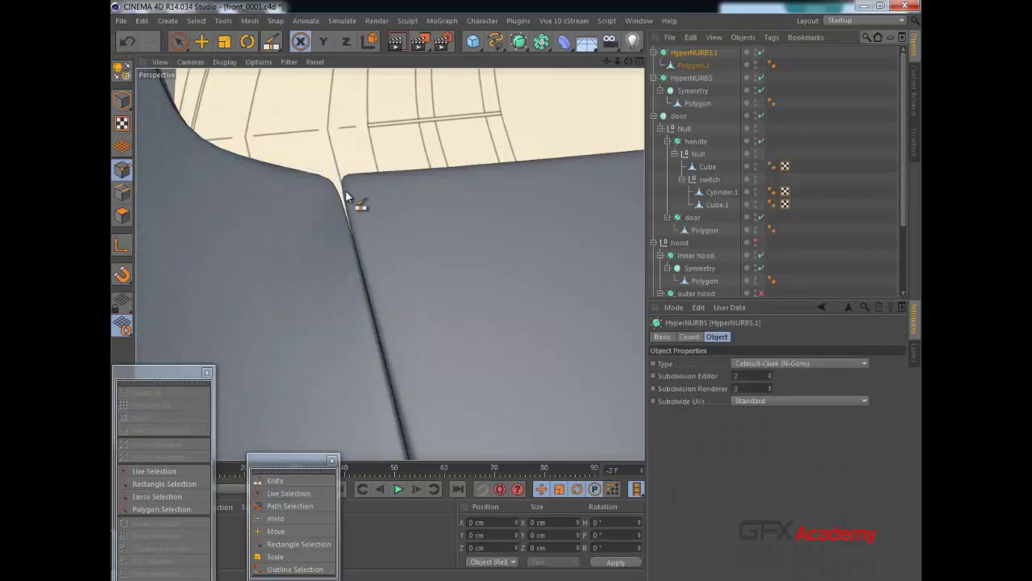
With smoothing off, move the bumper's upper-corner points beside the fender to about X 160.7, Y -37.2, Z -203.1 cm, and re-enable smoothing.
alt+drag(358, 202, 534, 90)
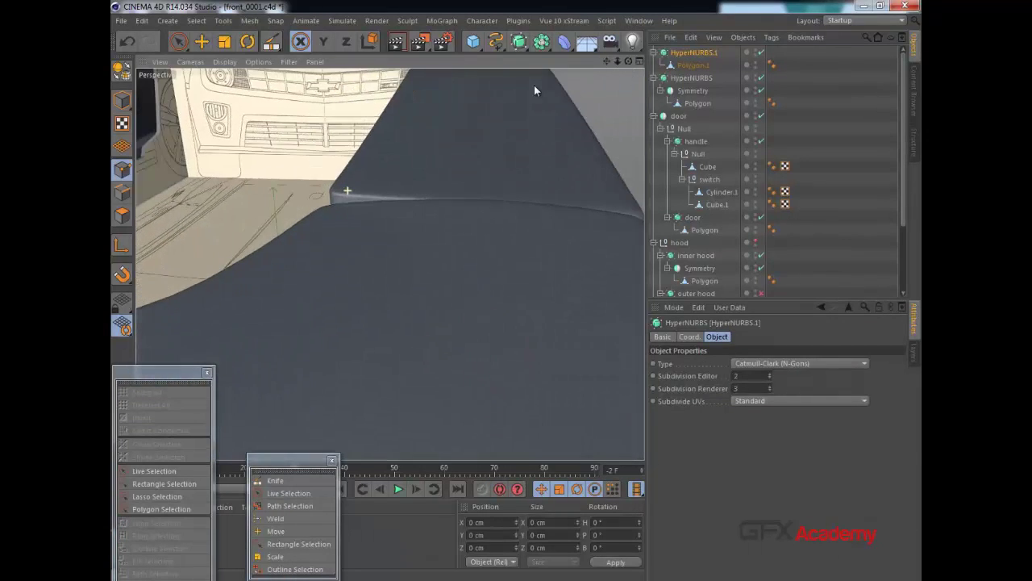
click(172, 47)
click(691, 65)
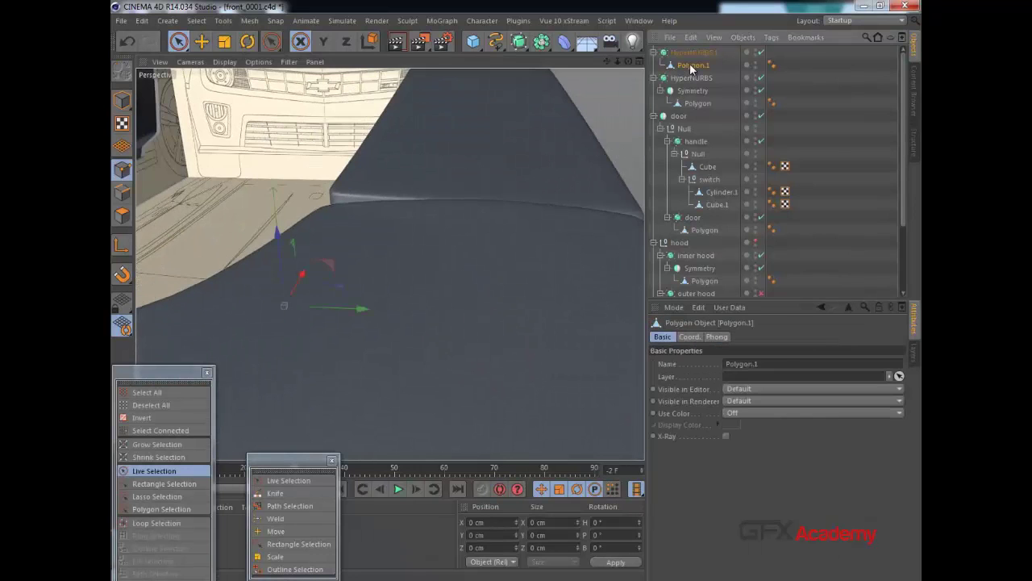
alt+drag(380, 190, 369, 236)
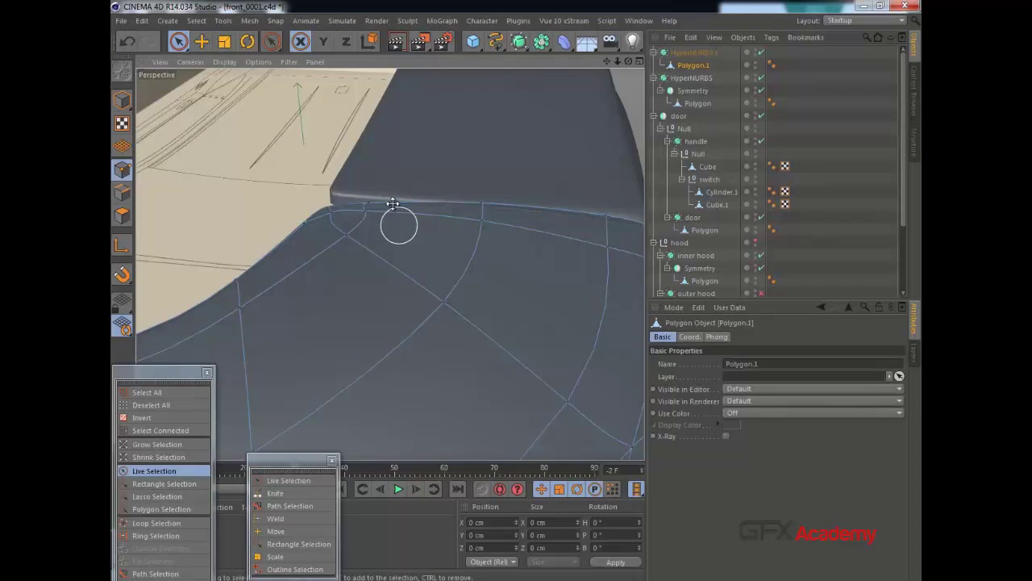
click(761, 52)
mouse_move(342, 207)
mouse_down()
mouse_move(308, 200)
mouse_move(493, 147)
mouse_move(551, 118)
mouse_move(448, 156)
mouse_up()
click(349, 155)
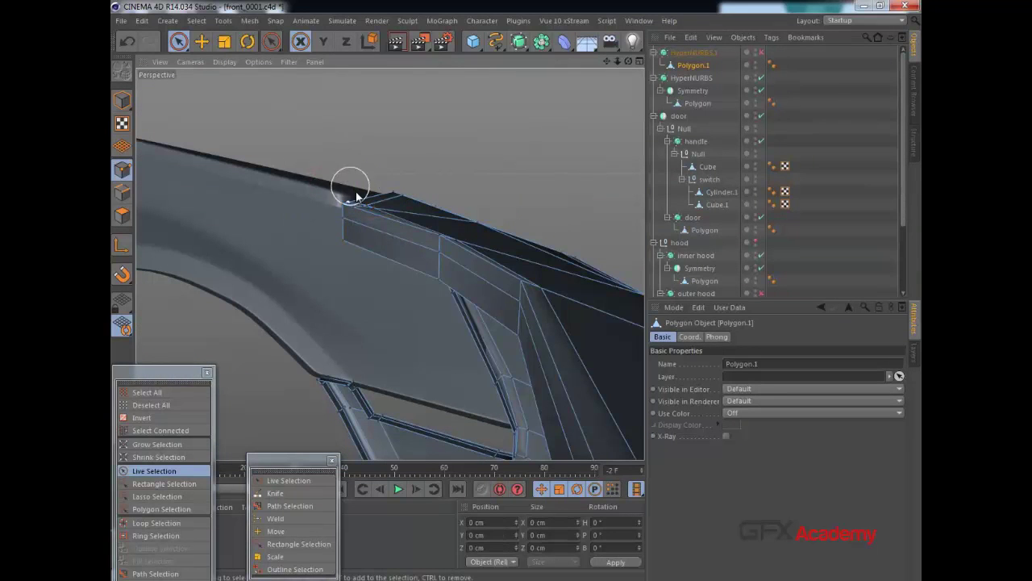
drag(350, 225, 348, 248)
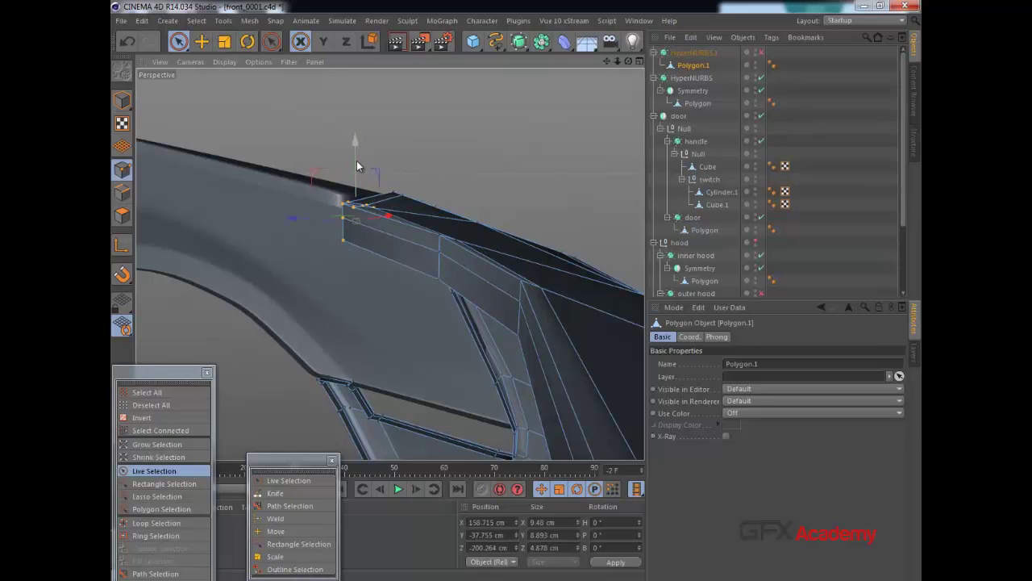
mouse_move(357, 161)
mouse_down()
mouse_move(403, 234)
mouse_move(467, 237)
mouse_move(541, 203)
mouse_move(580, 235)
mouse_move(539, 244)
mouse_move(548, 252)
mouse_move(527, 270)
mouse_move(460, 299)
mouse_move(427, 219)
mouse_move(377, 259)
mouse_move(148, 266)
mouse_move(517, 289)
mouse_up()
click(762, 53)
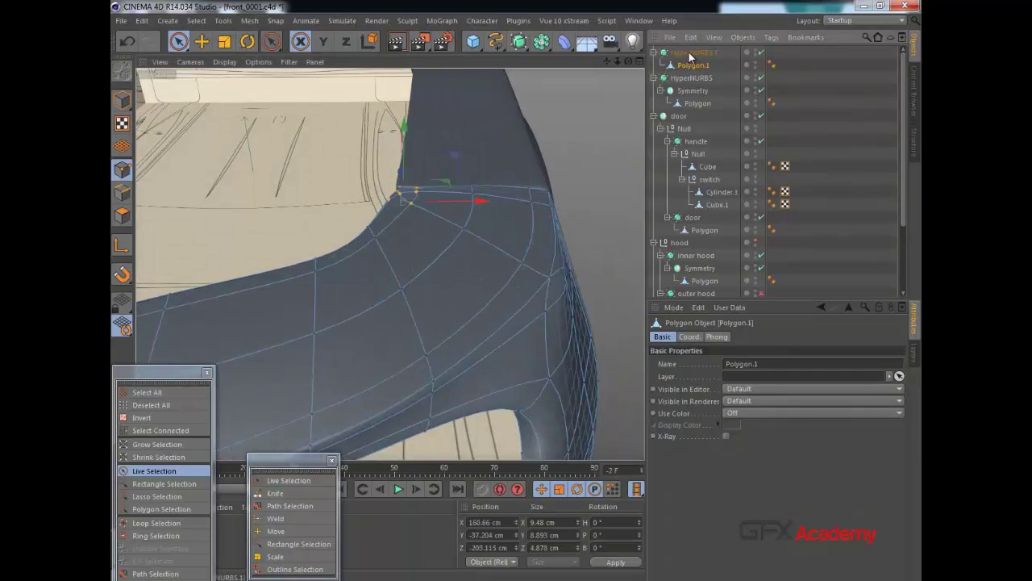
click(692, 53)
alt+drag(434, 194, 446, 224)
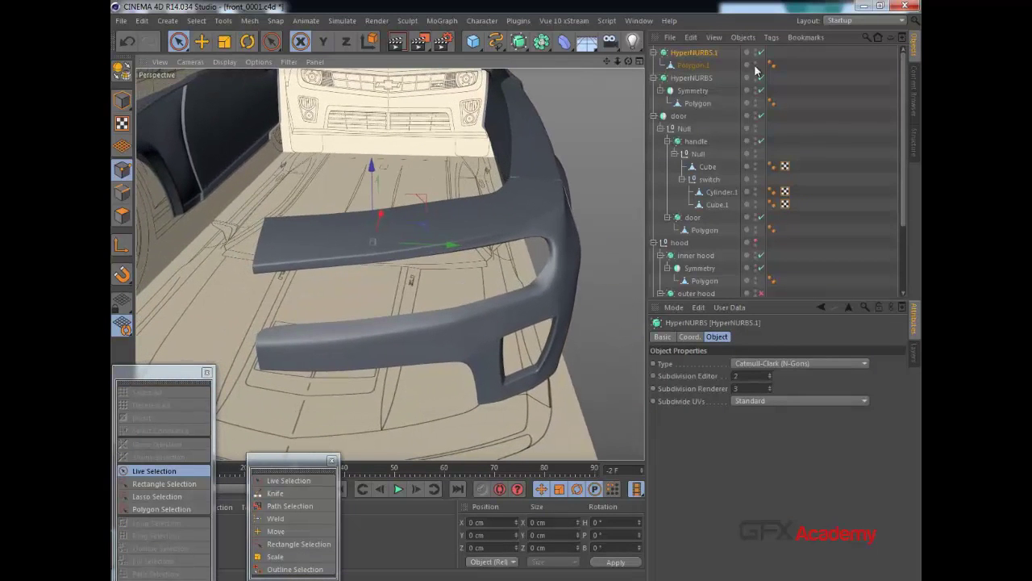
Add a Symmetry object and nest HyperNURBS.1 inside it to mirror the bumper half.
click(548, 50)
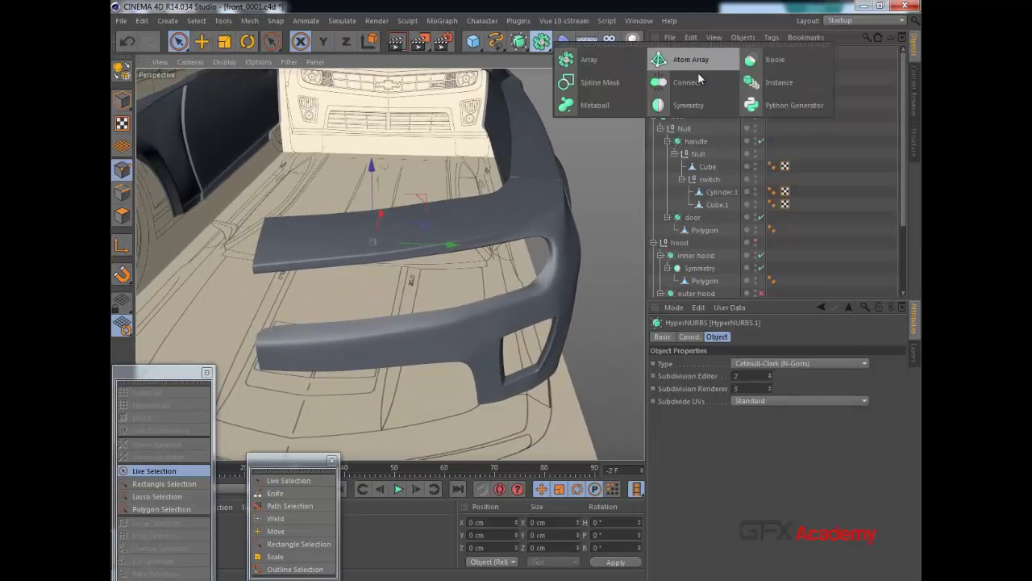
click(688, 105)
drag(690, 57, 689, 56)
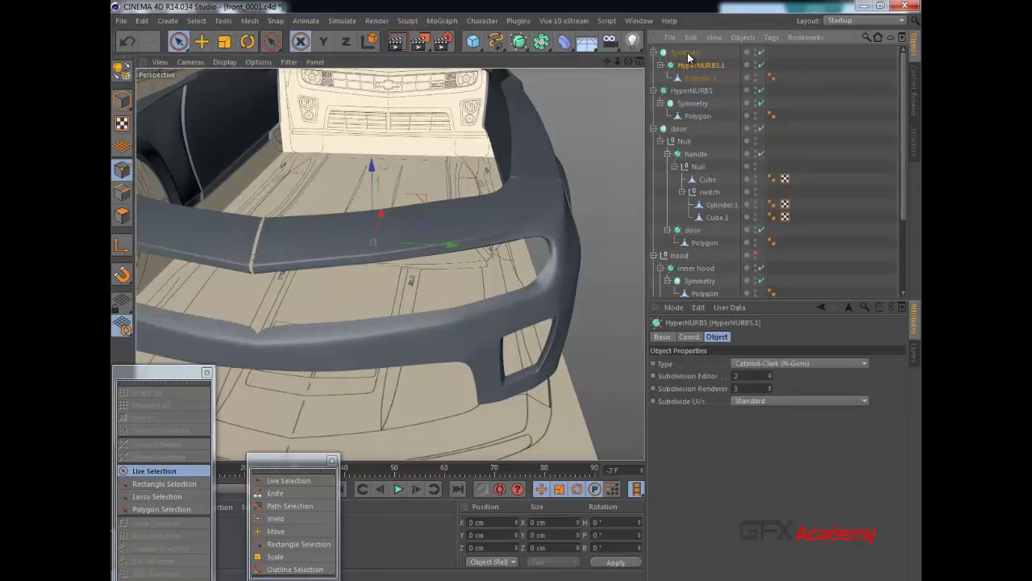
alt+drag(362, 239, 425, 203)
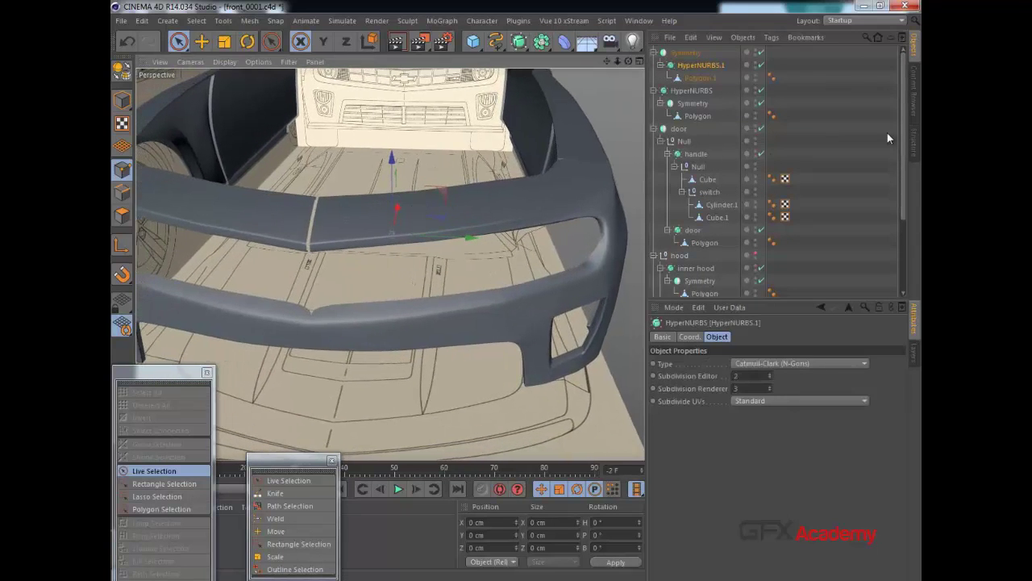
Select Polygon.1's points along the centre seam of both bumper bars.
click(699, 78)
alt+drag(334, 218, 366, 257)
drag(379, 174, 361, 353)
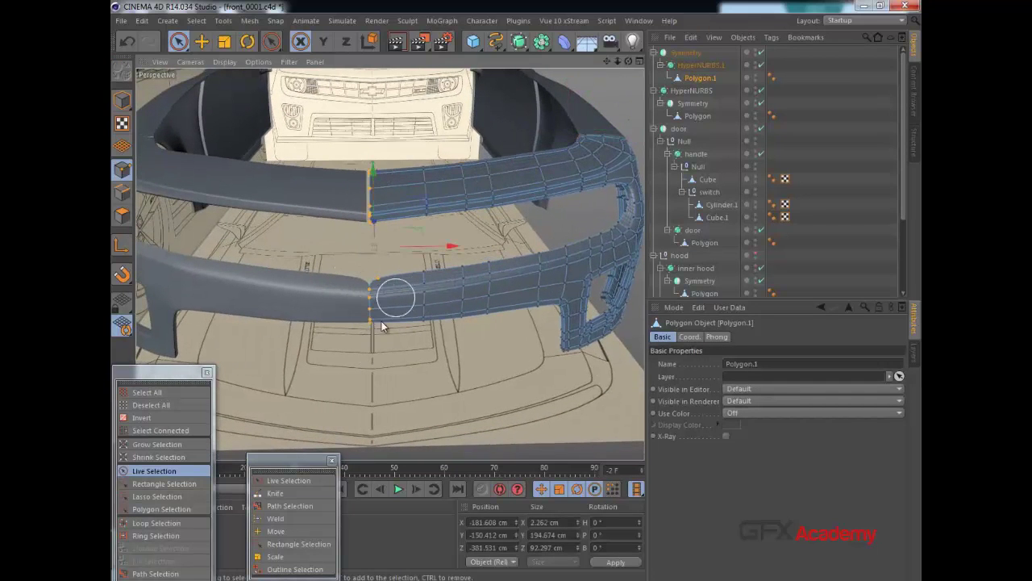
Reorder the hierarchy with both generators off so Symmetry holds Polygon.1 and sits inside HyperNURBS.1, and turn both back on.
click(762, 52)
click(761, 66)
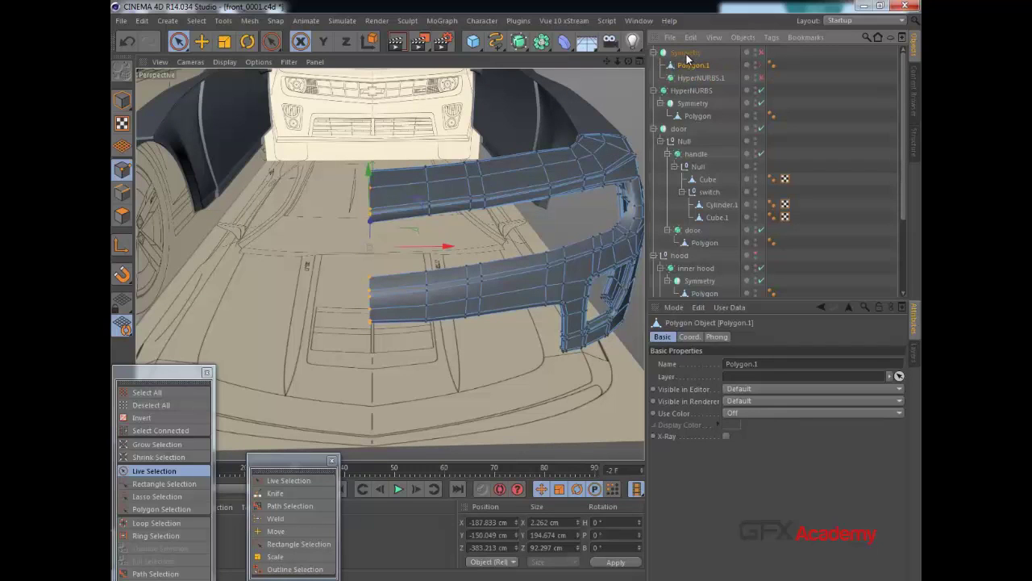
drag(697, 78, 698, 53)
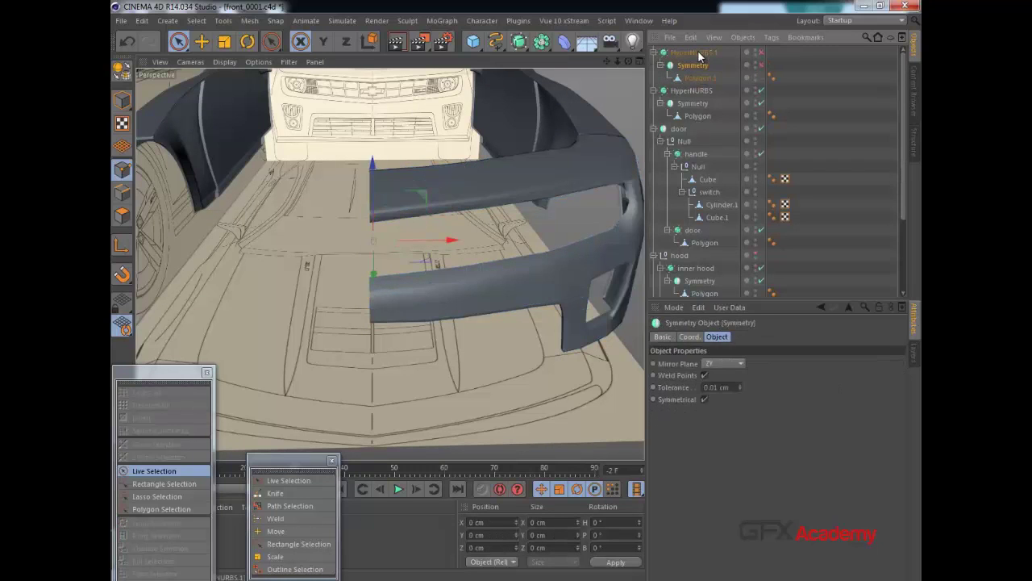
click(763, 53)
click(762, 65)
alt+drag(440, 200, 438, 204)
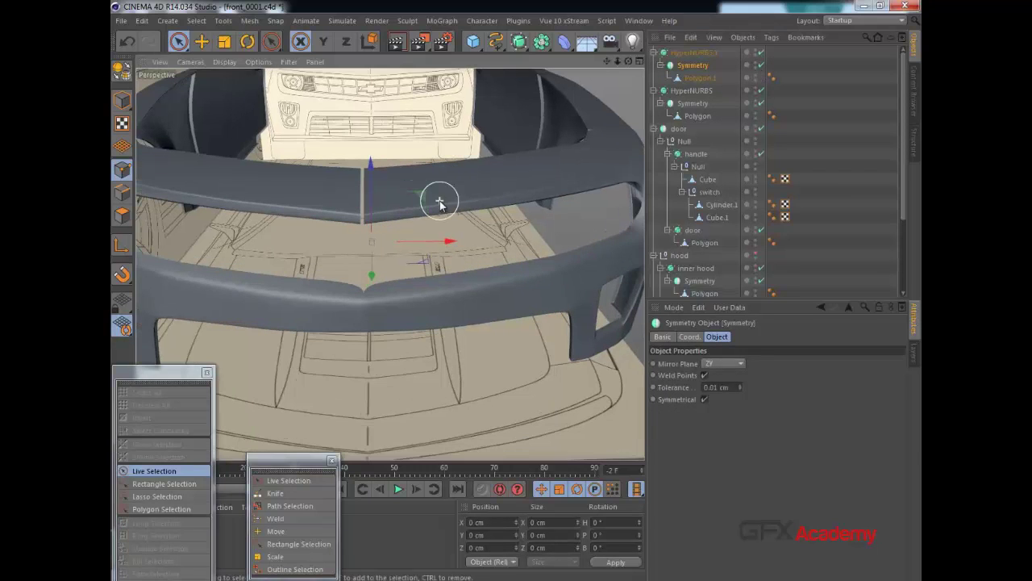
With smoothing off, flatten Polygon.1's centre seam points to an X size of 0 cm and move them along X onto the mirror plane.
click(762, 53)
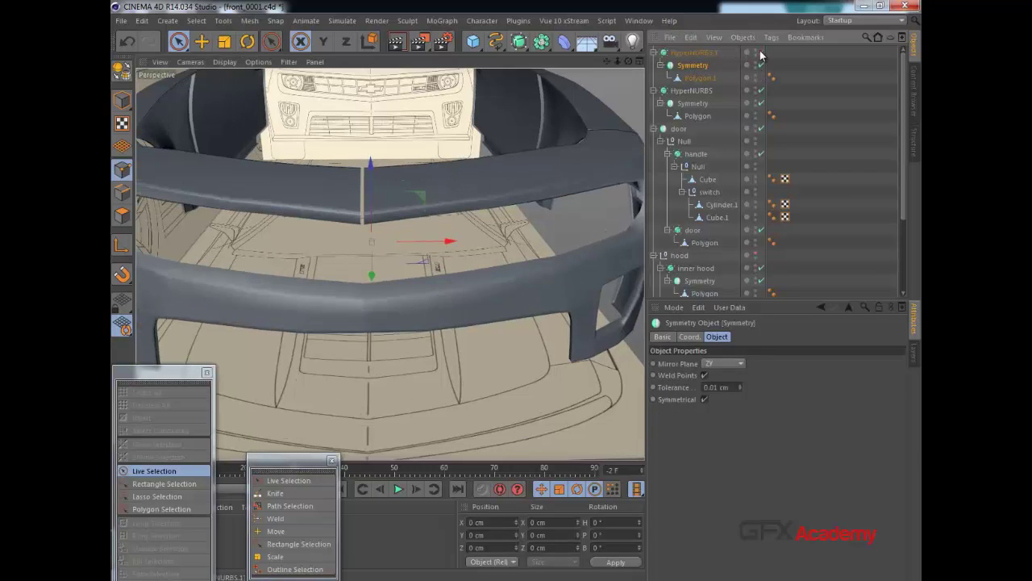
alt+right_drag(332, 208, 378, 203)
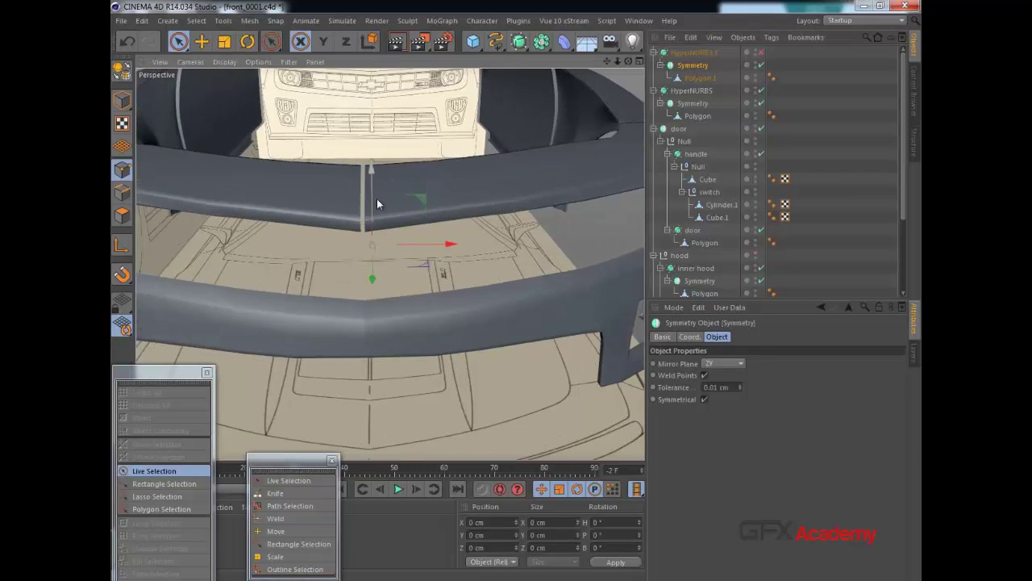
click(699, 77)
drag(373, 161, 355, 330)
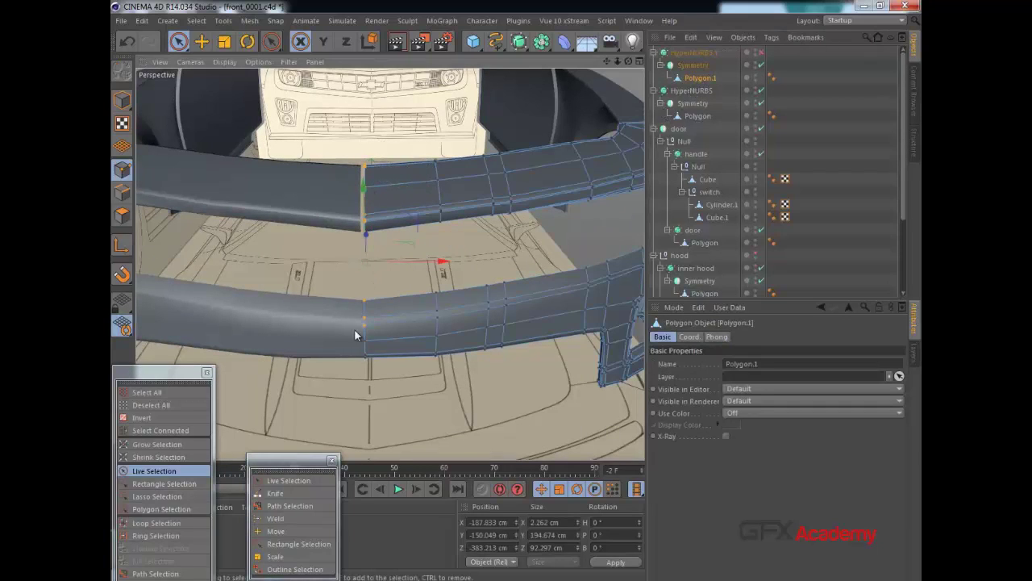
click(553, 523)
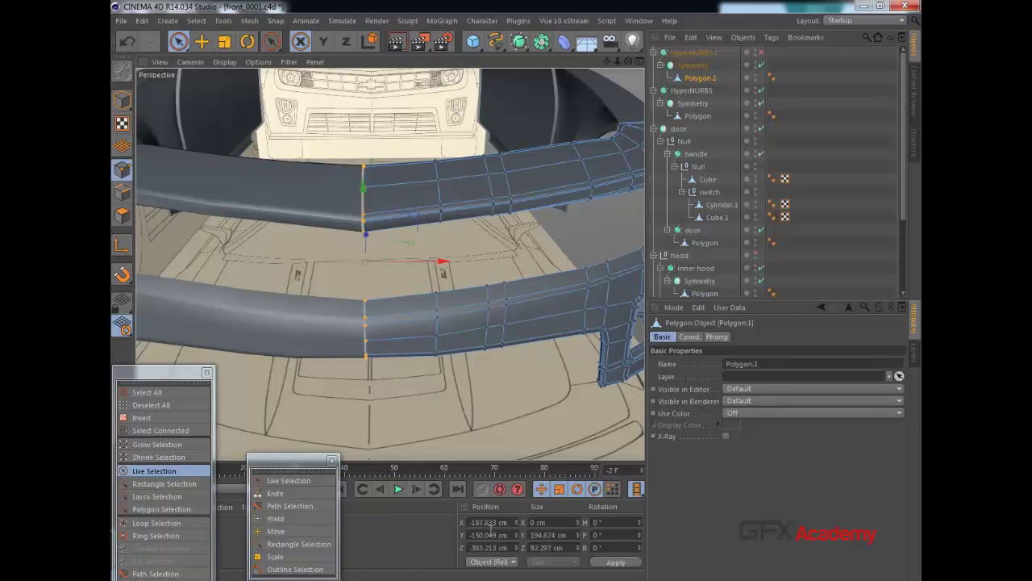
drag(421, 259, 419, 260)
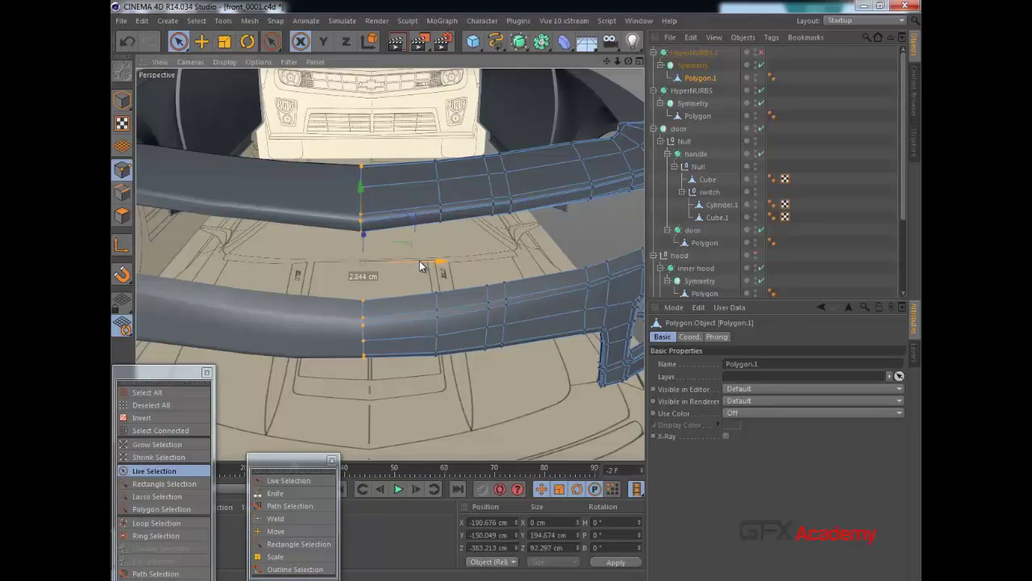
Raise the bumper Symmetry object's weld tolerance to 1.01 cm and turn HyperNURBS.1 smoothing back on.
click(693, 64)
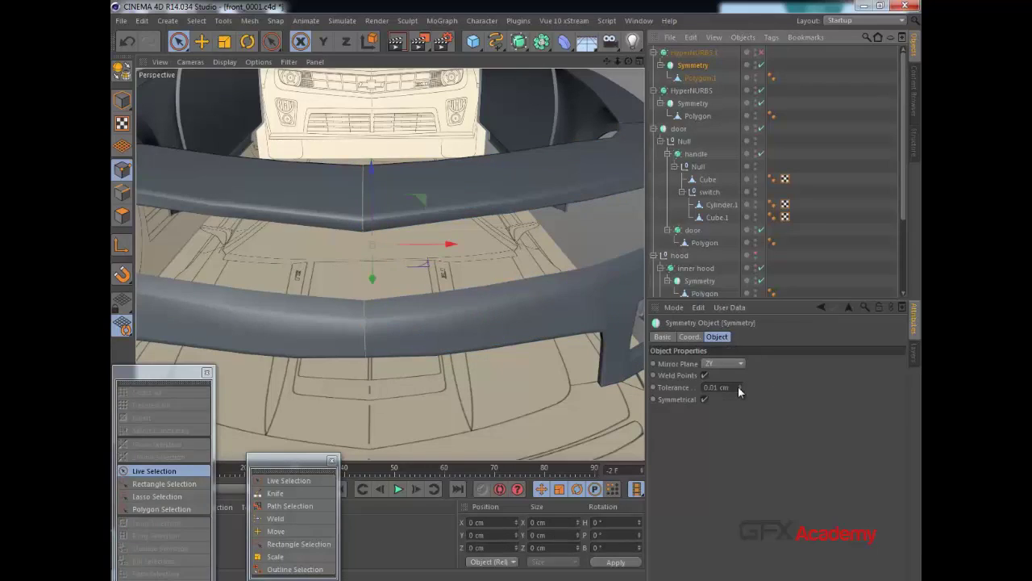
click(741, 386)
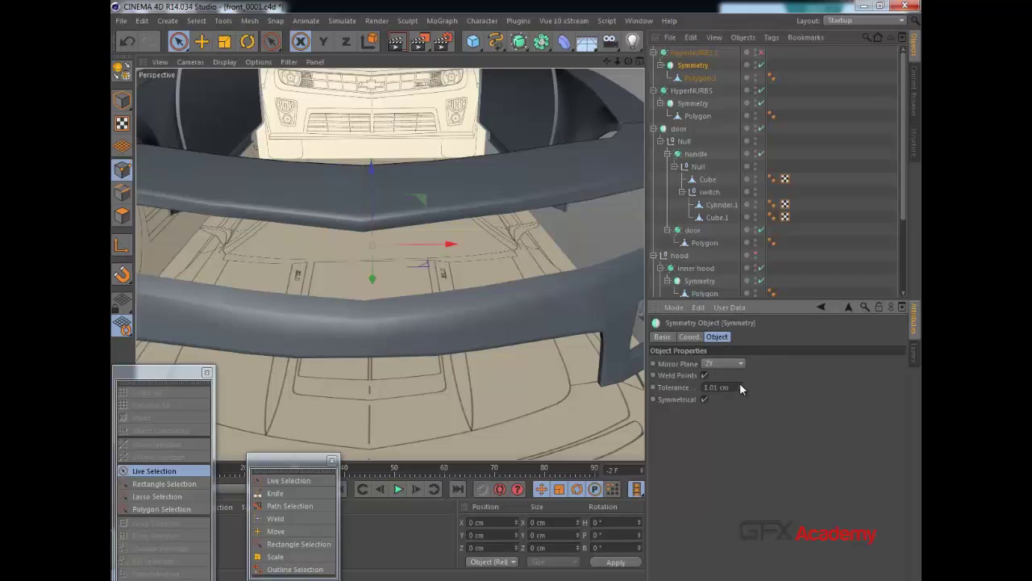
click(760, 54)
click(707, 53)
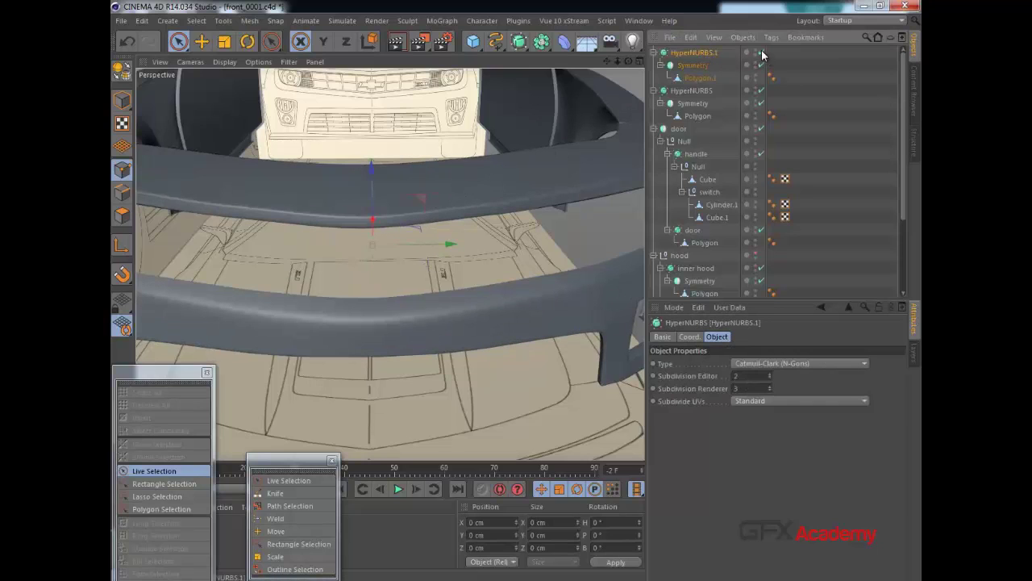
With HyperNURBS.1 smoothing off, ring-select Polygon.1's edges that meet the centre seam on both bumper bars.
click(761, 54)
click(700, 78)
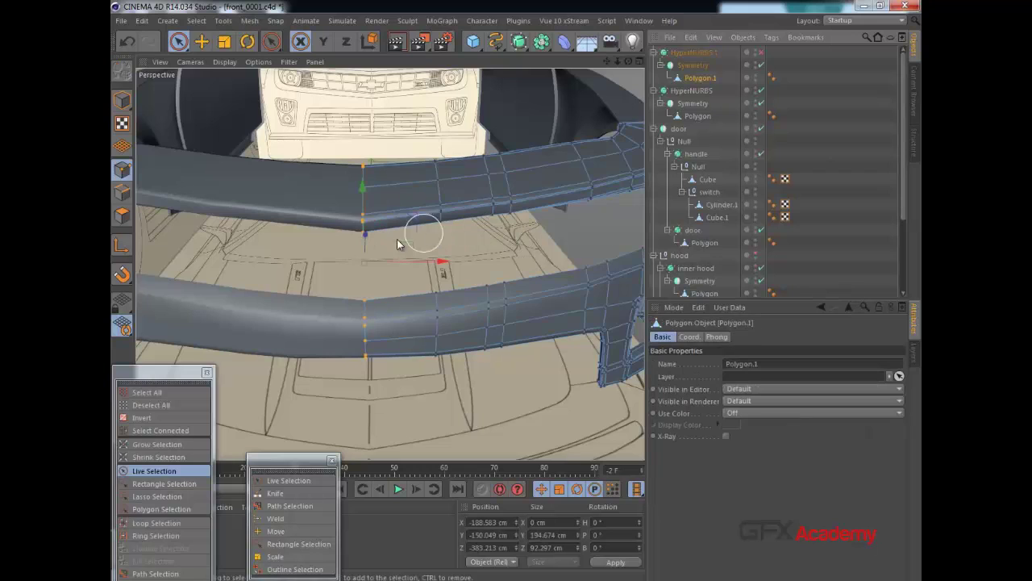
key(k)
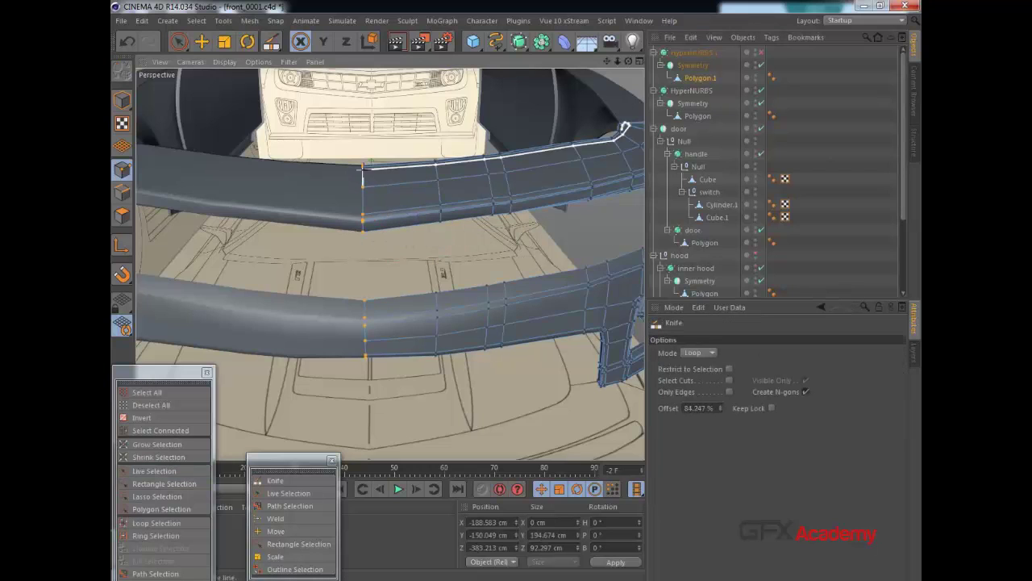
click(155, 535)
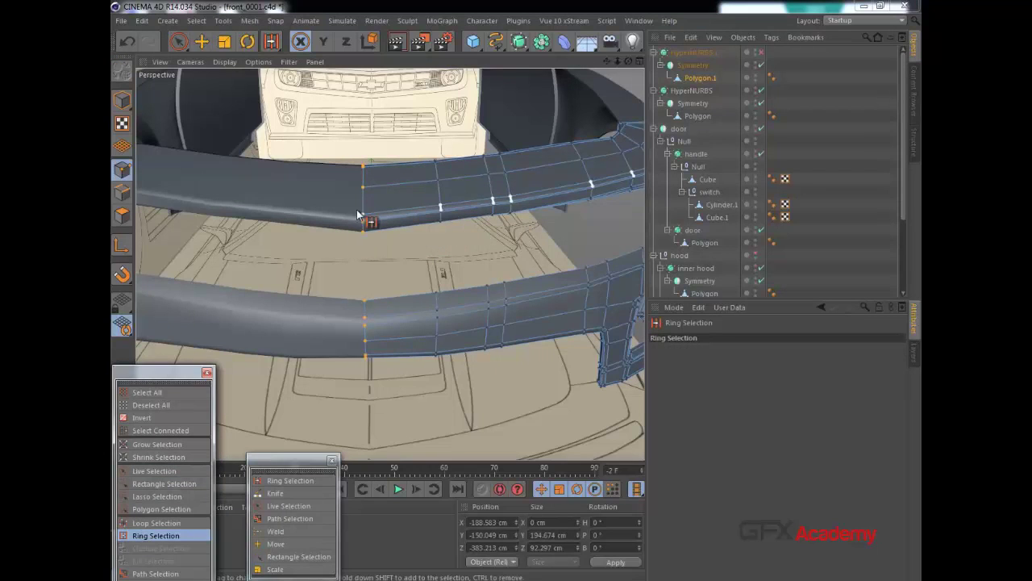
click(122, 192)
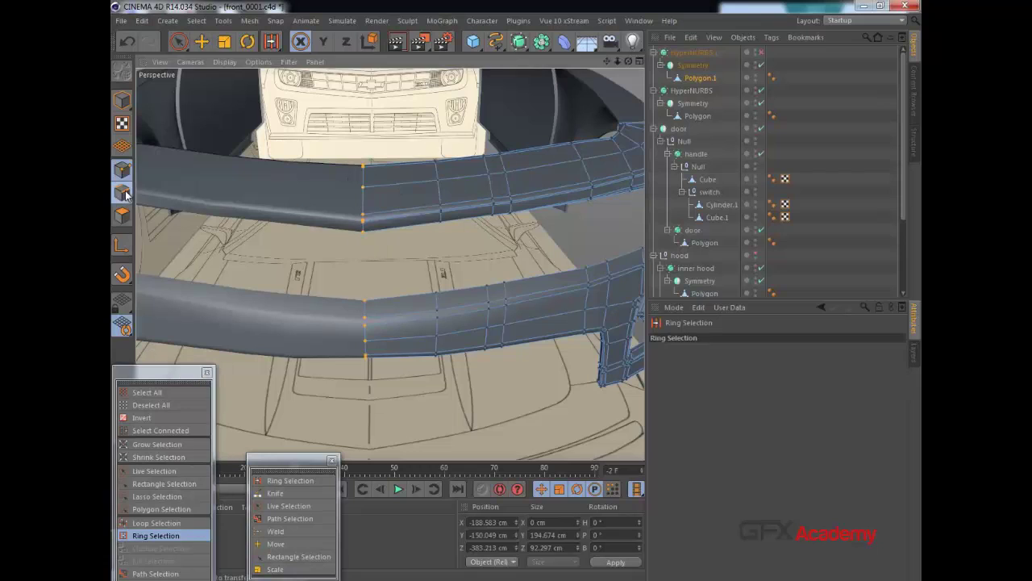
click(388, 168)
shift+click(392, 318)
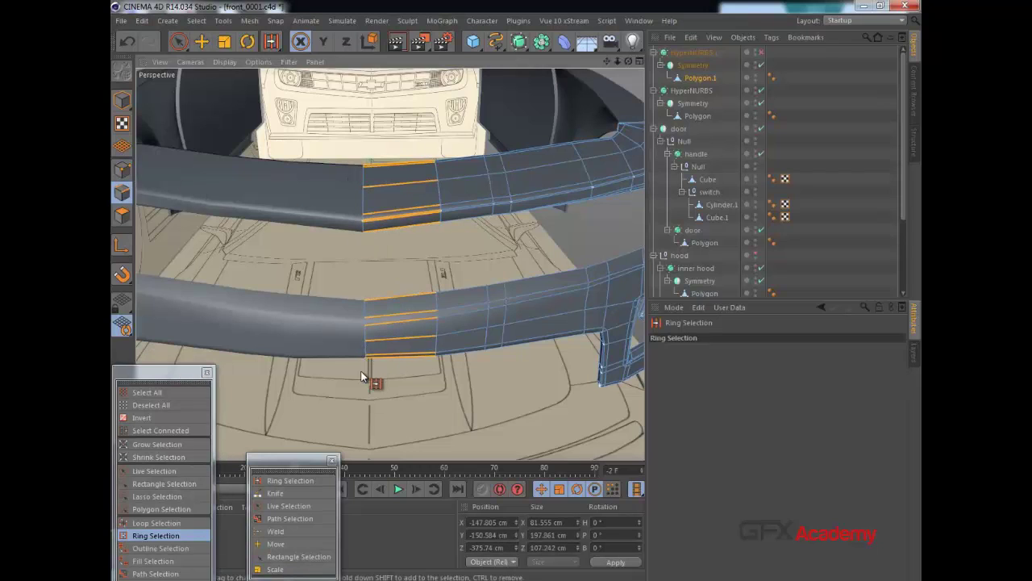
Edge Cut the selected edges near the centre seam with offset 10 %, scale 0.01 % and subdivision 2, and turn HyperNURBS.1 back on.
right_click(298, 414)
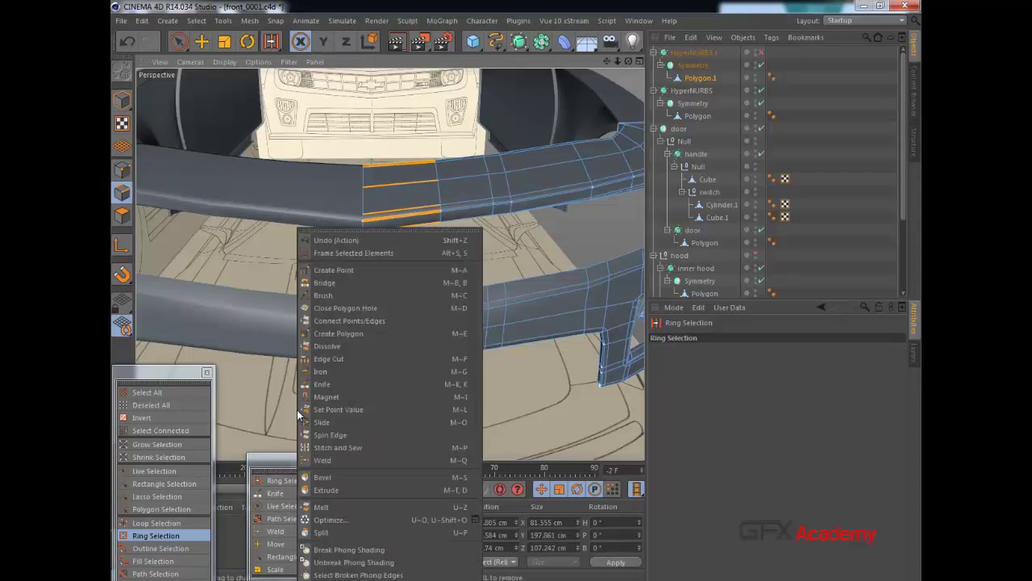
click(328, 358)
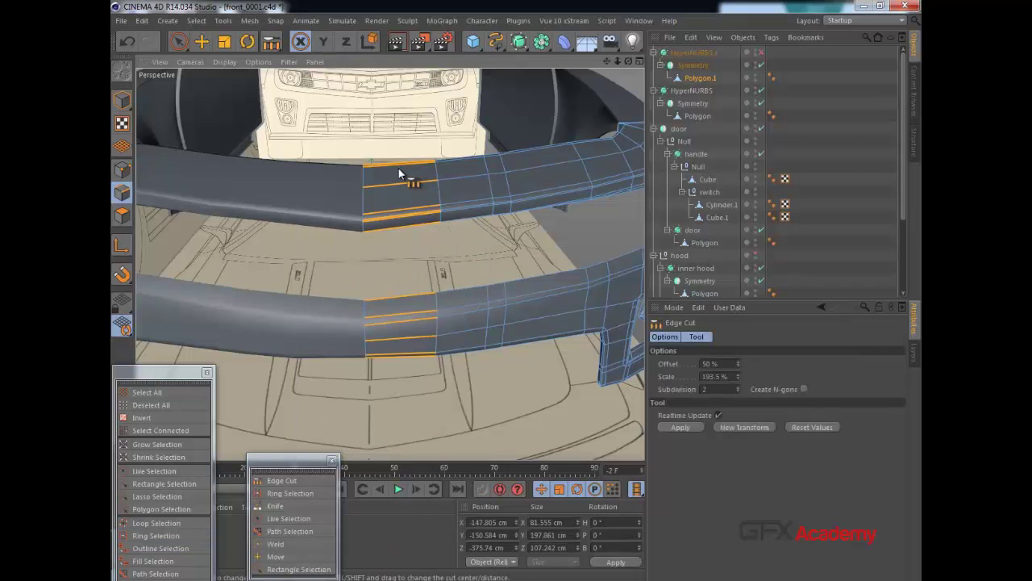
mouse_move(521, 292)
shift+mouse_down()
mouse_move(498, 299)
mouse_move(516, 292)
shift+mouse_up()
click(762, 52)
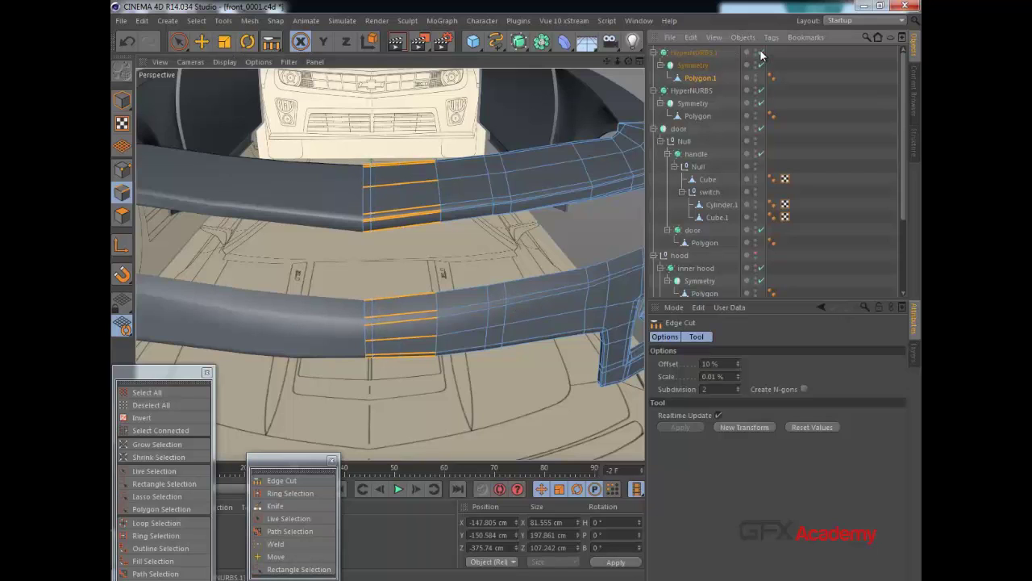
click(686, 54)
alt+right_drag(466, 175, 471, 242)
alt+drag(439, 241, 335, 239)
alt+right_drag(334, 239, 437, 229)
alt+drag(437, 228, 630, 142)
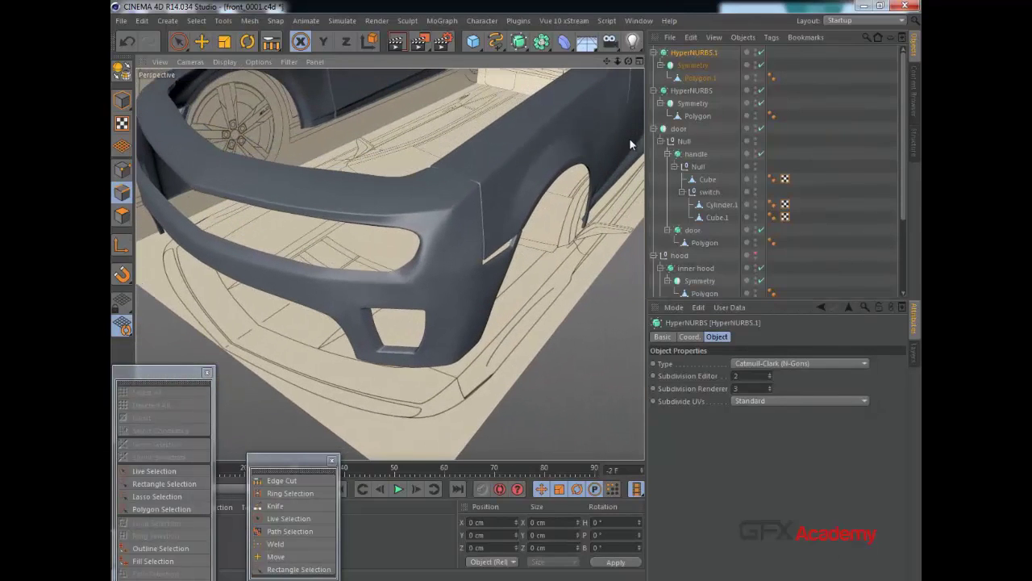
Show the hood and open the outer hood's Polygon object for point editing at the corner gap above the bumper.
click(756, 254)
alt+right_drag(475, 203, 427, 183)
alt+drag(427, 182, 461, 186)
alt+middle_drag(461, 186, 497, 200)
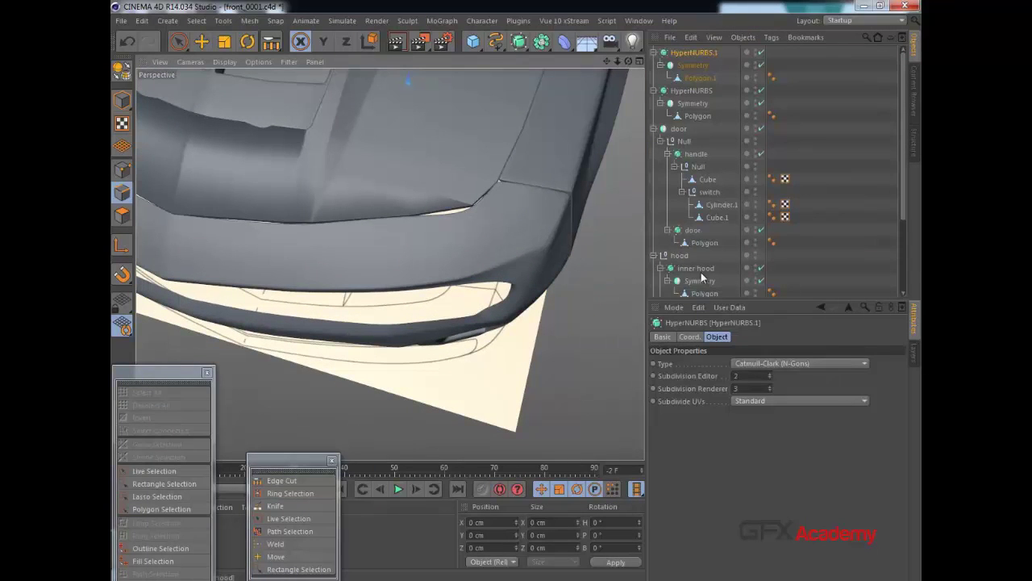
drag(906, 195, 902, 234)
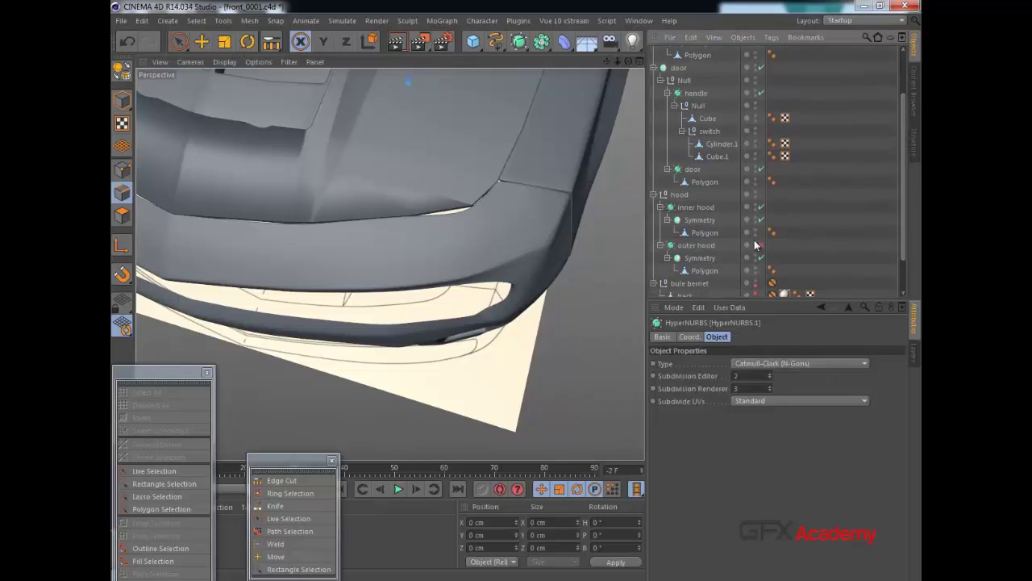
click(706, 271)
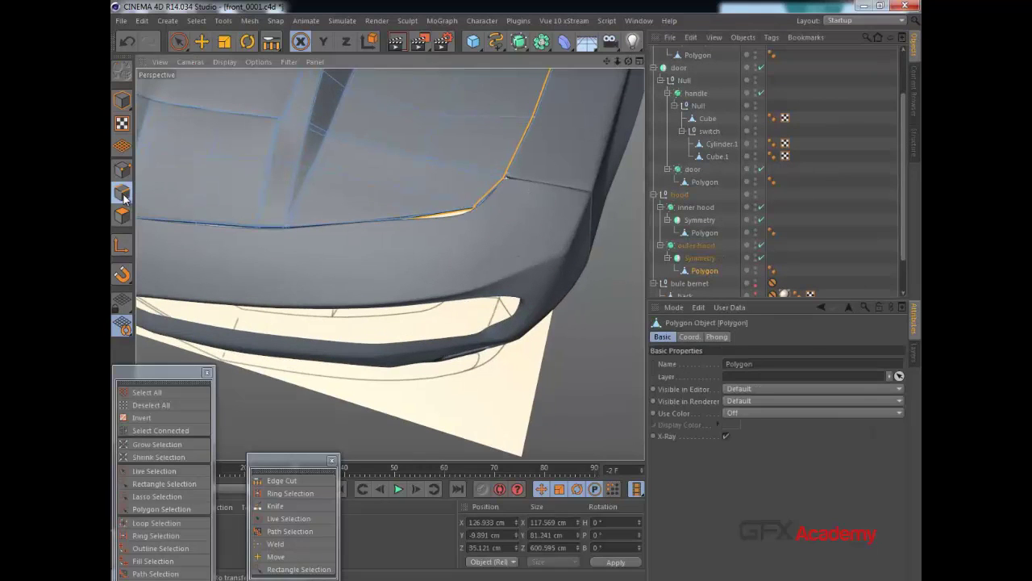
click(124, 170)
scroll(399, 200, up, 3)
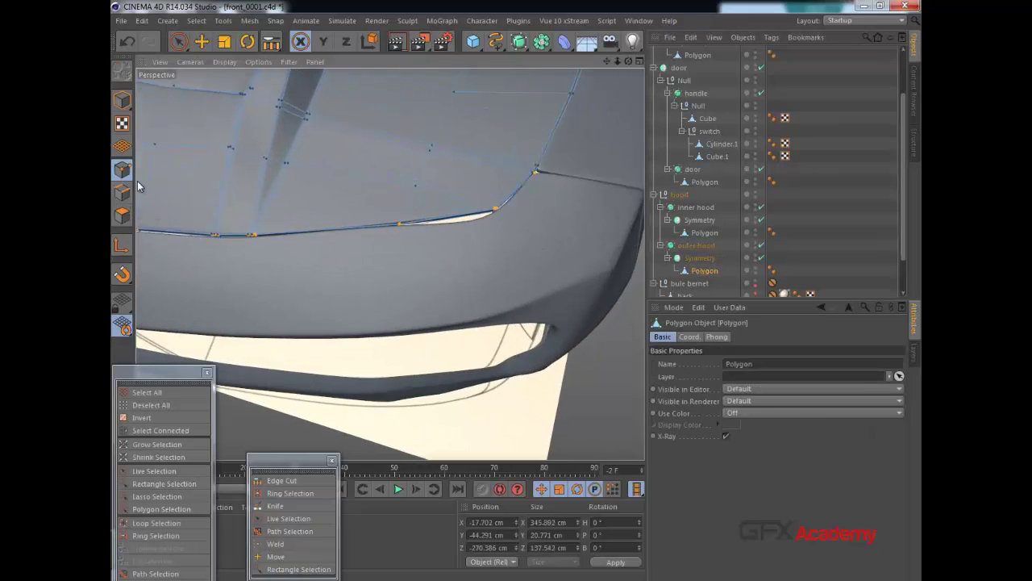
Knife a lengthwise loop through the outer hood, crossing its front edge near the middle of the segment at the corner gap.
click(275, 505)
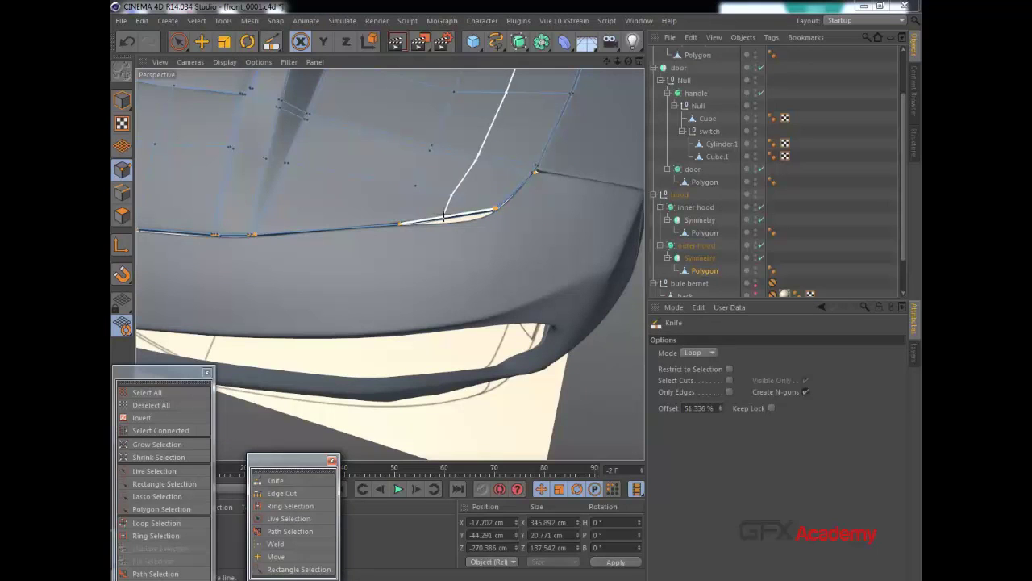
scroll(454, 217, up, 2)
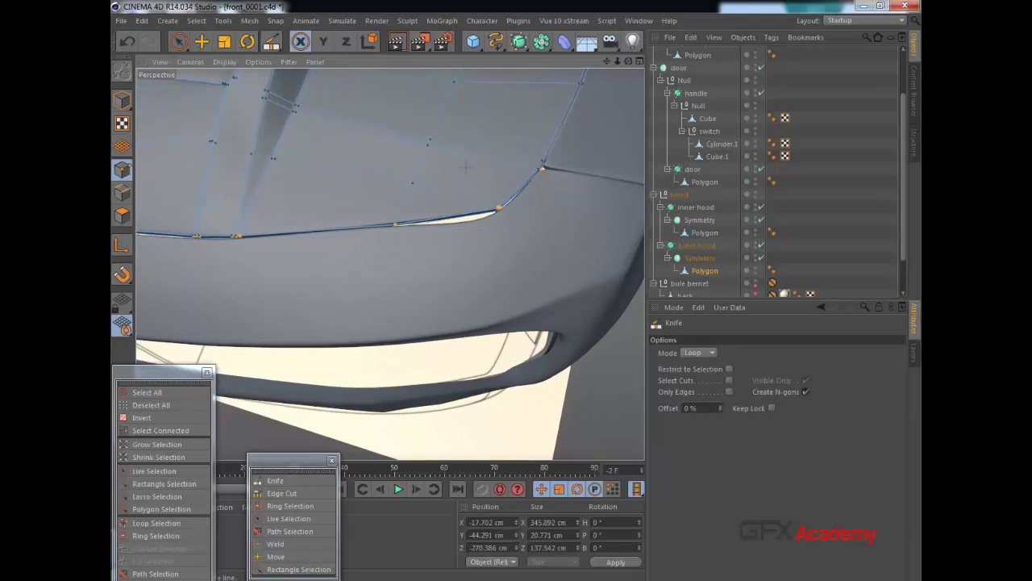
alt+middle_drag(429, 190, 390, 263)
scroll(448, 222, down, 4)
scroll(452, 218, down, 2)
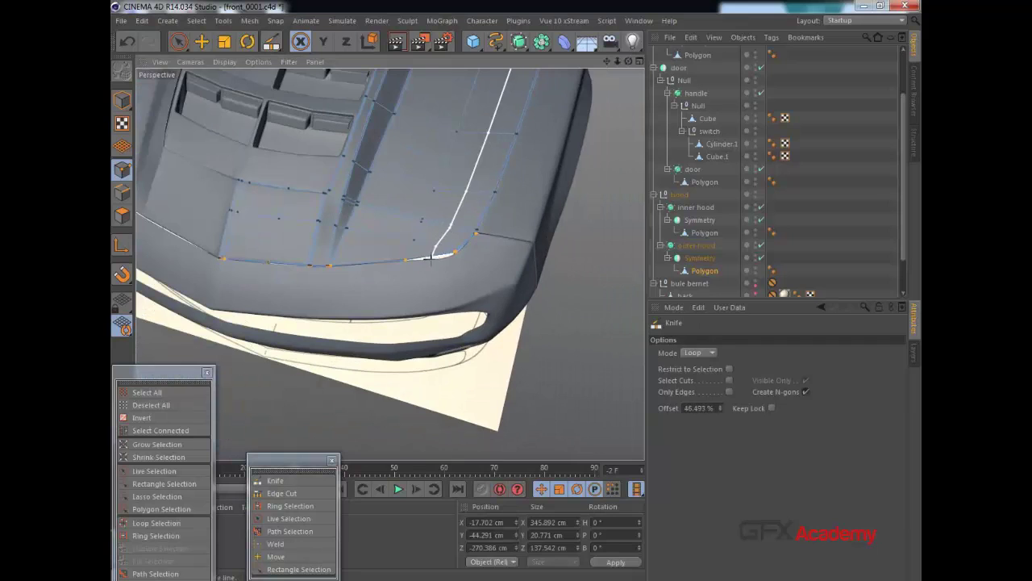
scroll(432, 256, up, 4)
click(431, 256)
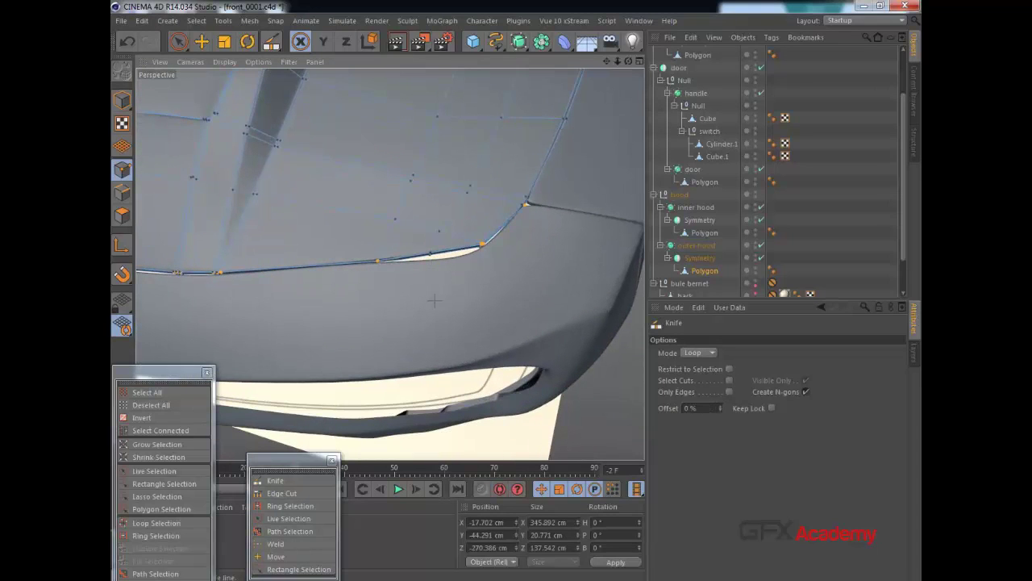
Move the outer hood's points along the front corner edge to close the gap to the bumper.
click(179, 42)
click(432, 255)
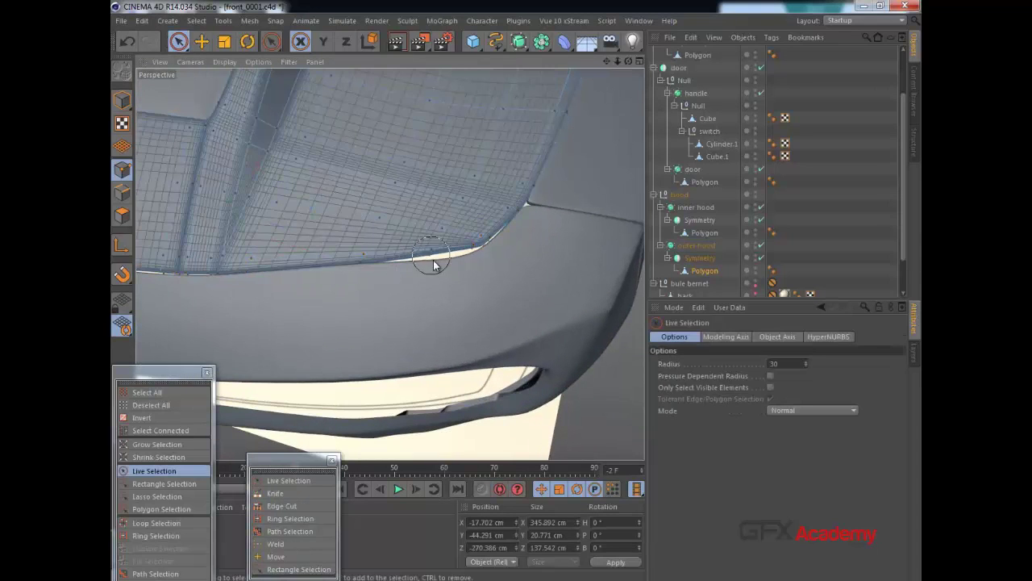
drag(446, 202, 446, 209)
click(467, 255)
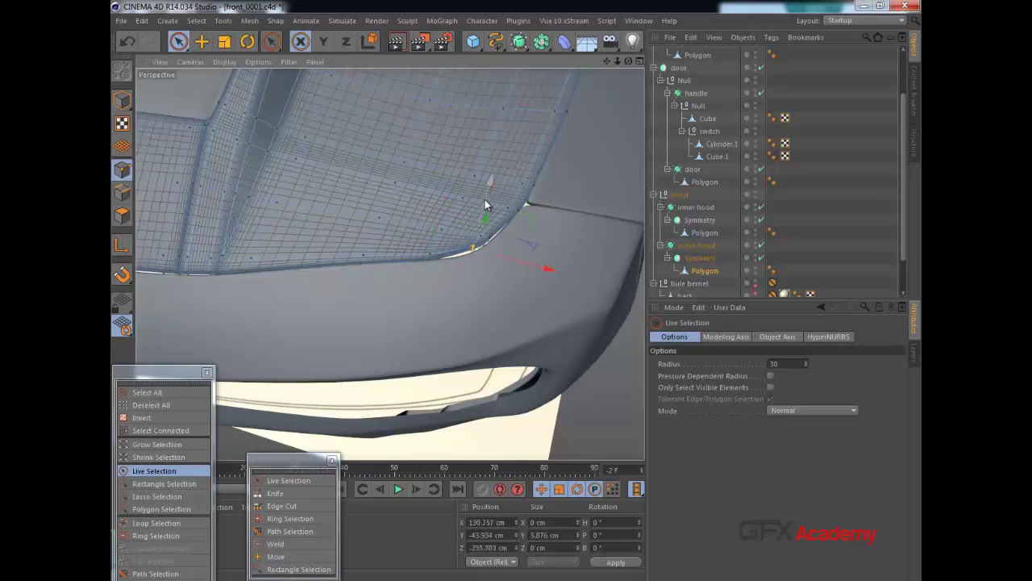
click(489, 233)
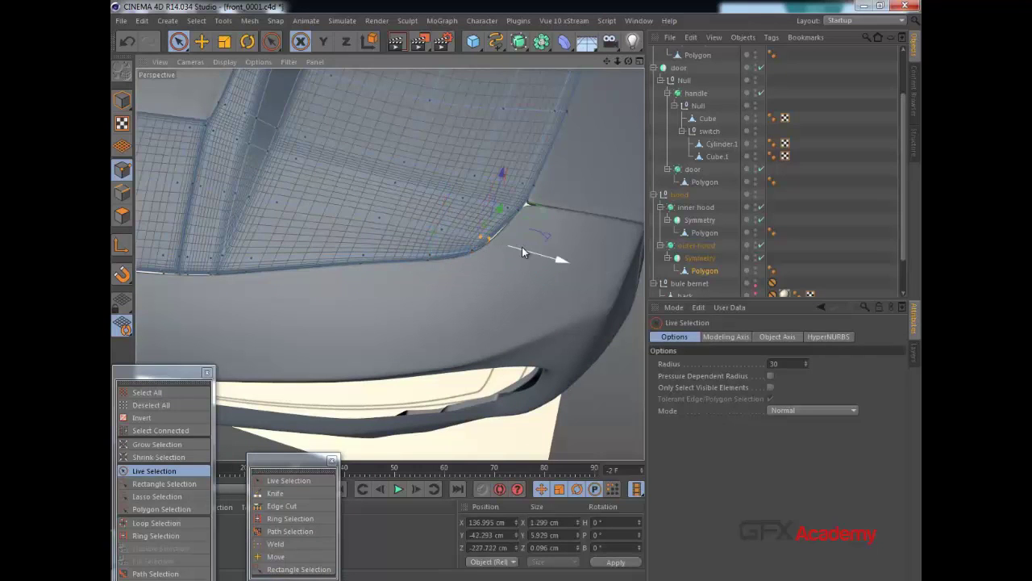
scroll(537, 203, up, 4)
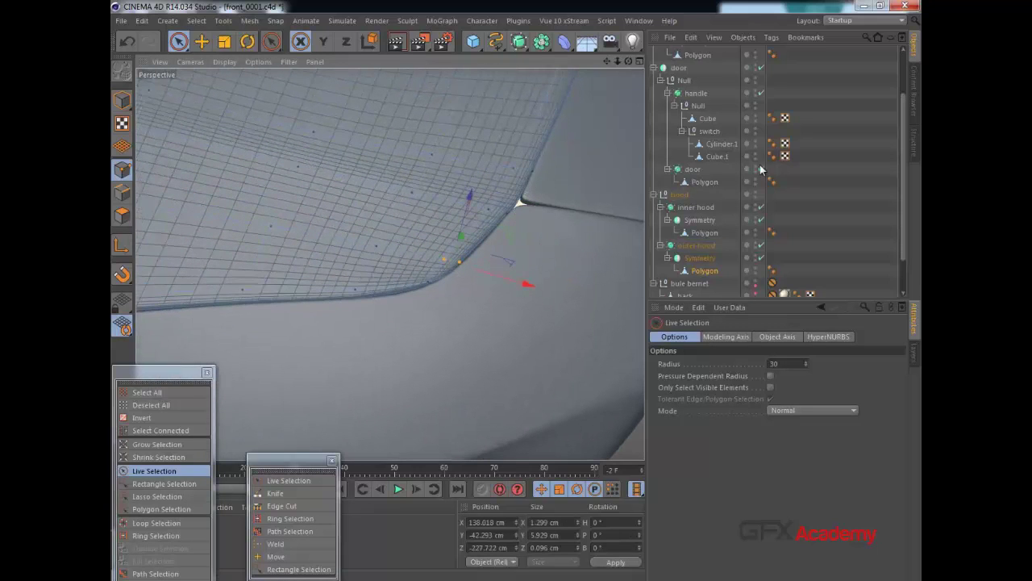
With HyperNURBS.1 and its Symmetry off, weld Polygon.1's inner points at the corner where bumper, hood and fender meet.
drag(904, 206, 904, 154)
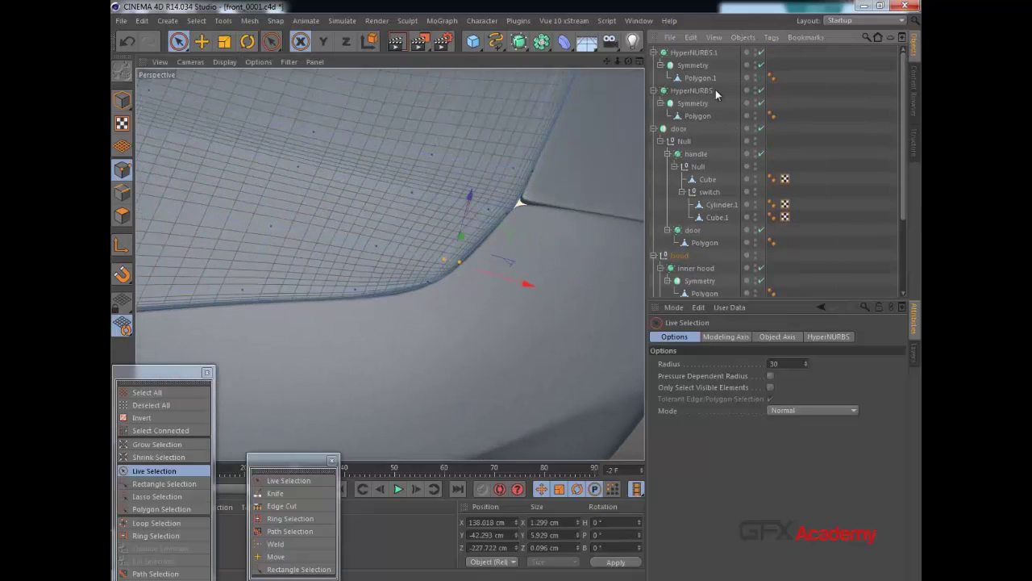
click(699, 79)
scroll(532, 212, up, 3)
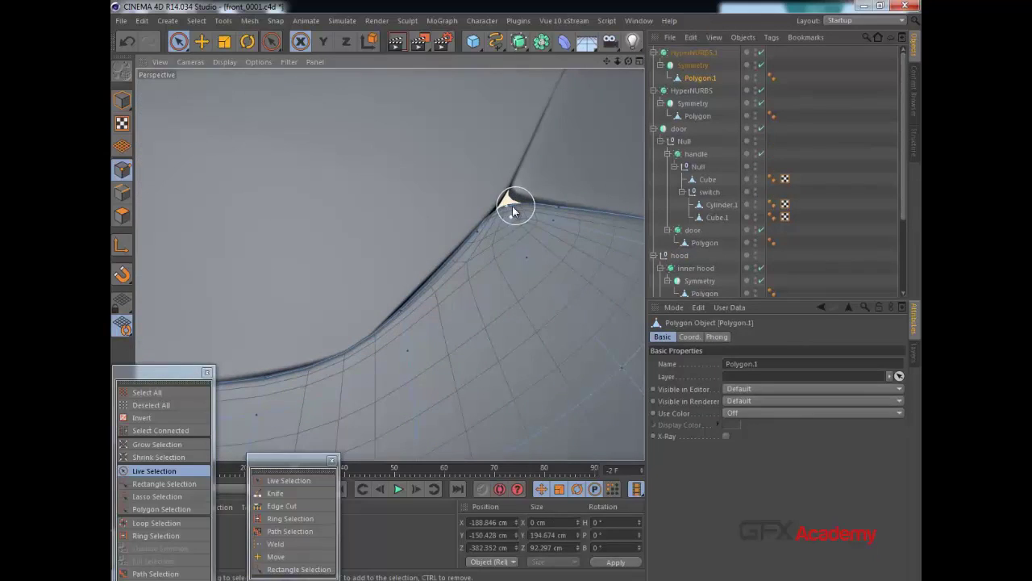
click(761, 53)
alt+drag(530, 231, 539, 213)
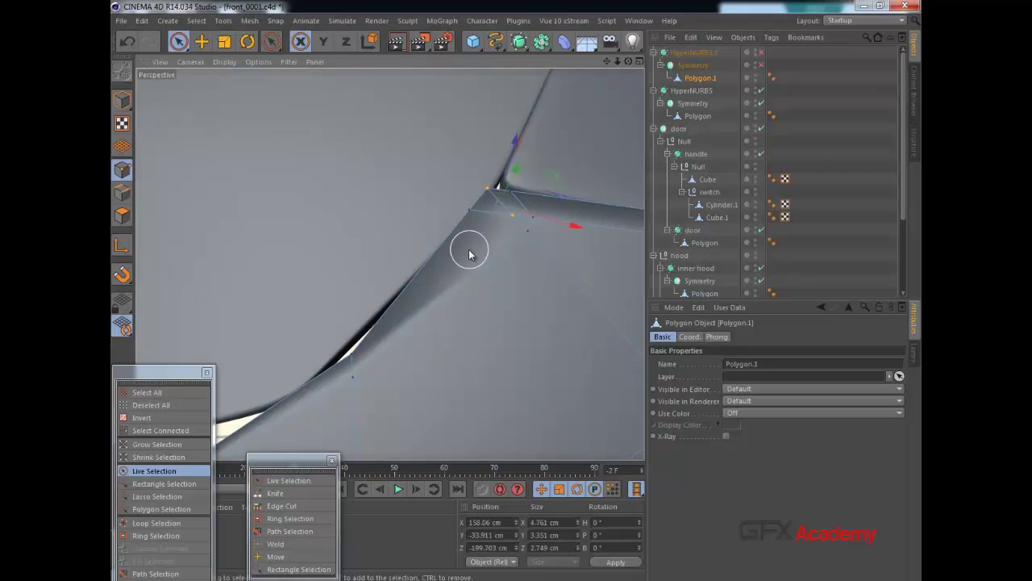
click(275, 546)
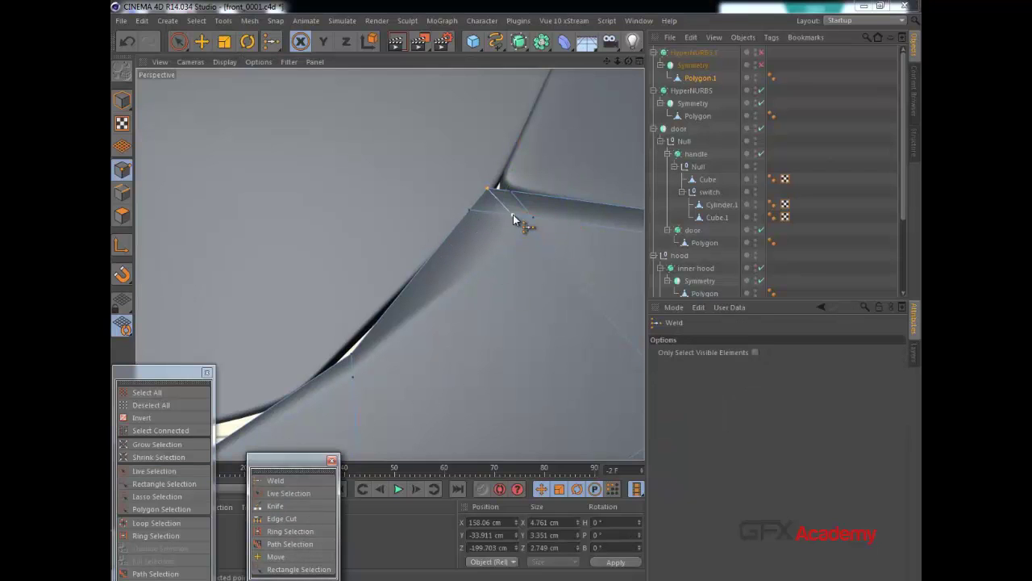
drag(513, 215, 536, 220)
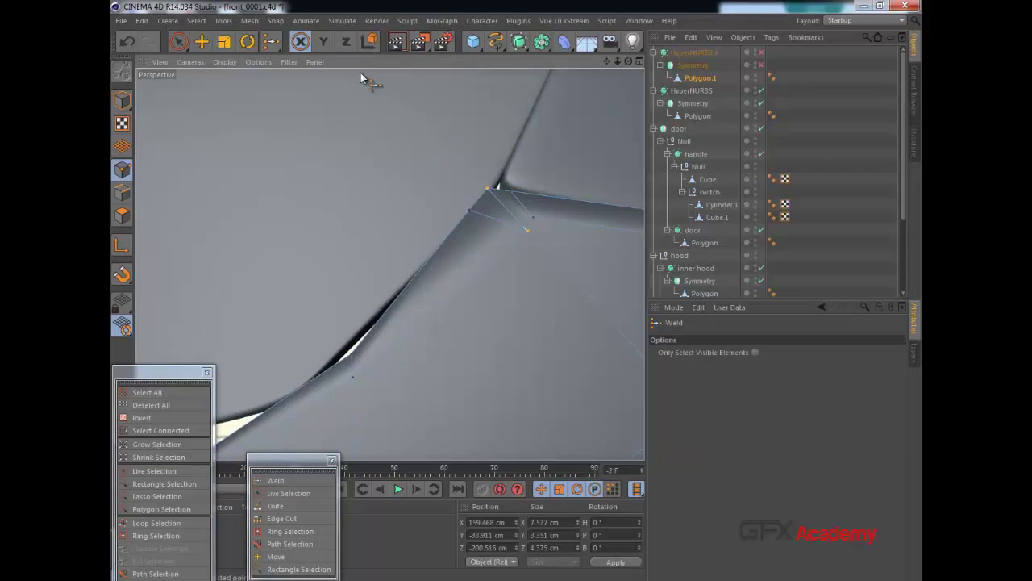
Move the welded inner corner point to about X 158.8 cm and Y -30.5 cm.
click(225, 41)
click(199, 43)
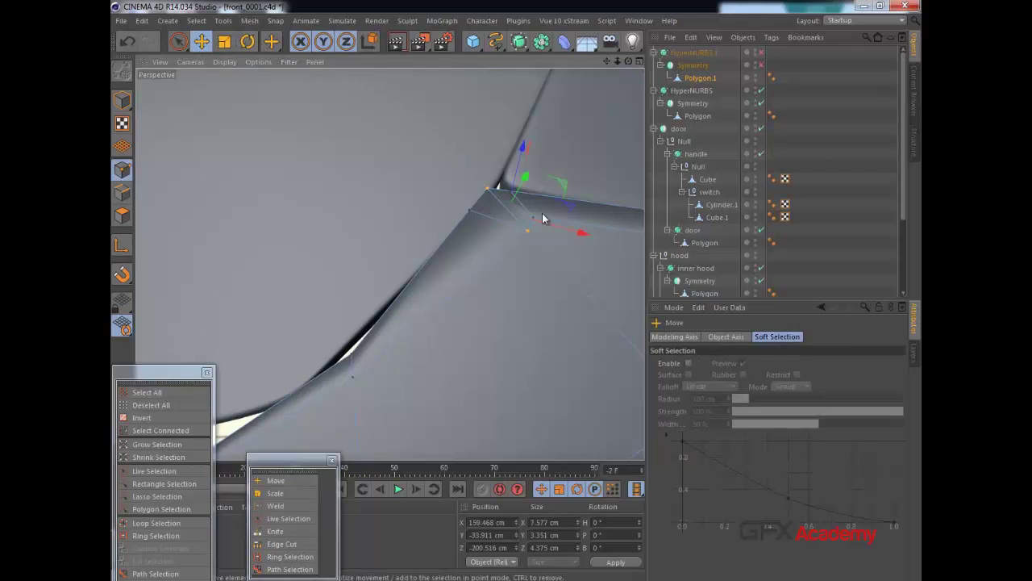
click(529, 232)
drag(561, 238, 509, 195)
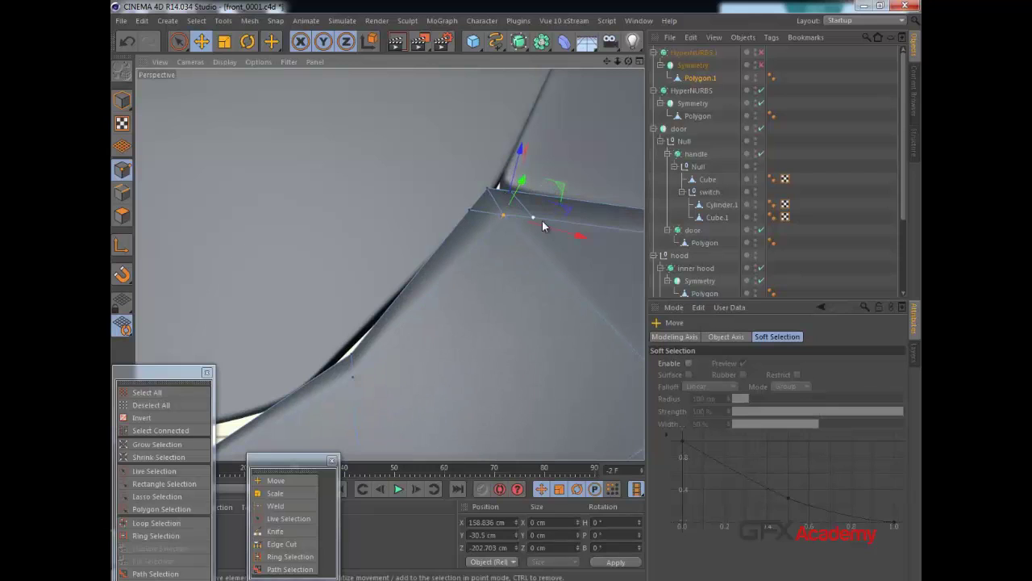
scroll(509, 210, up, 2)
alt+middle_drag(560, 227, 498, 216)
alt+drag(498, 225, 366, 215)
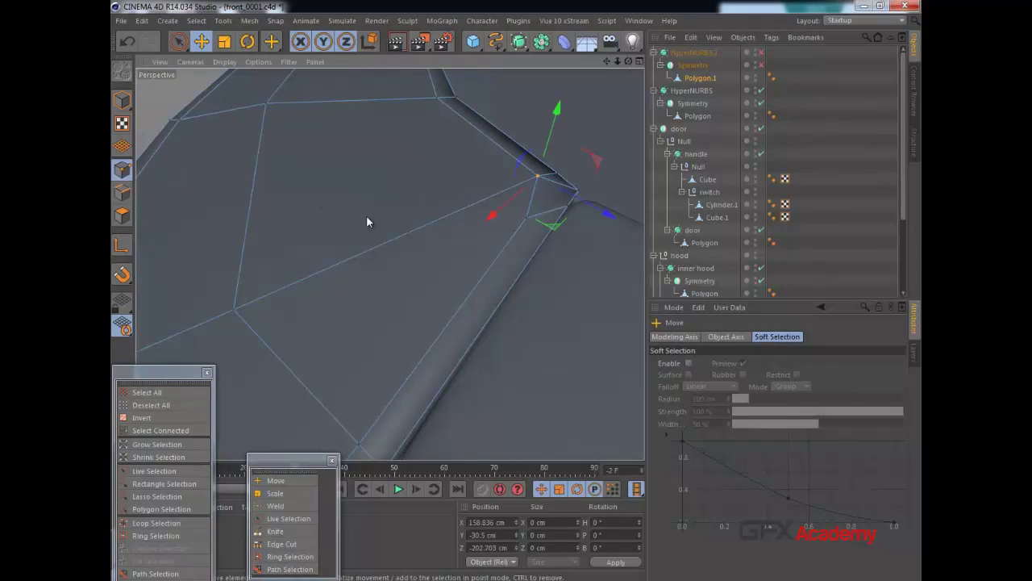
Undo the last moves of the inner corner point and redo them to compare the corner shapes.
key(ctrl+z)
key(ctrl+z)
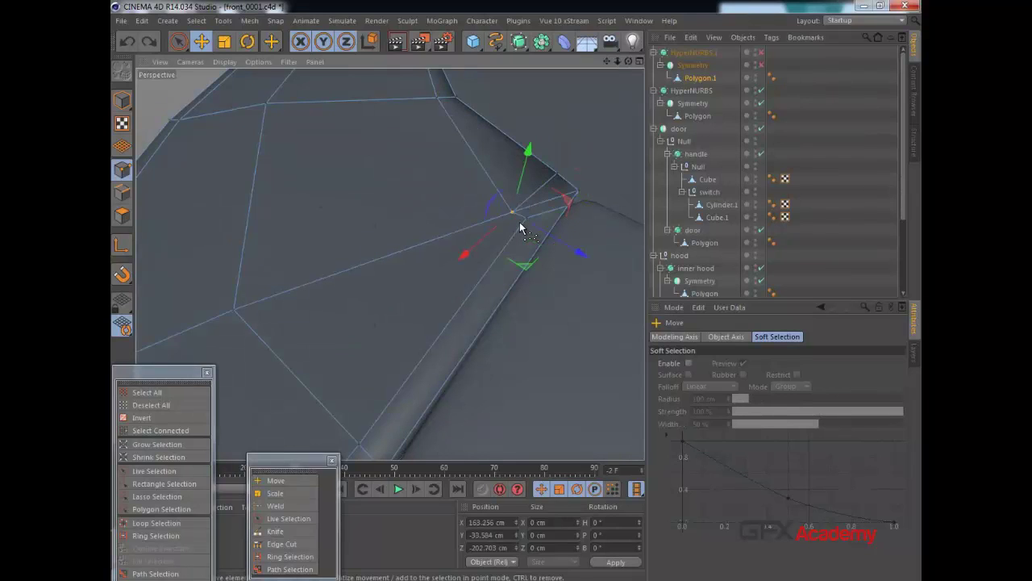
key(ctrl+z)
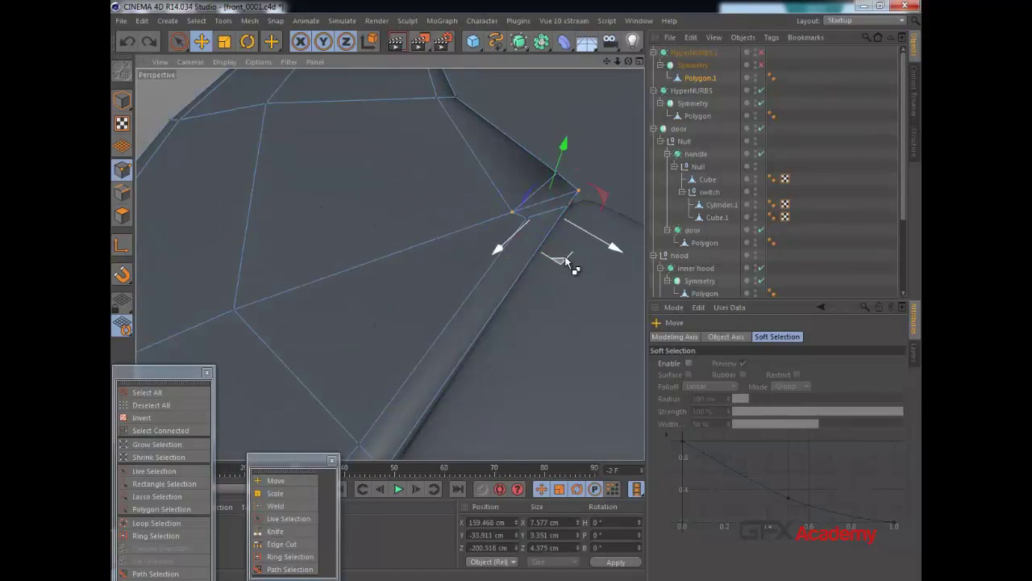
click(147, 45)
click(147, 45)
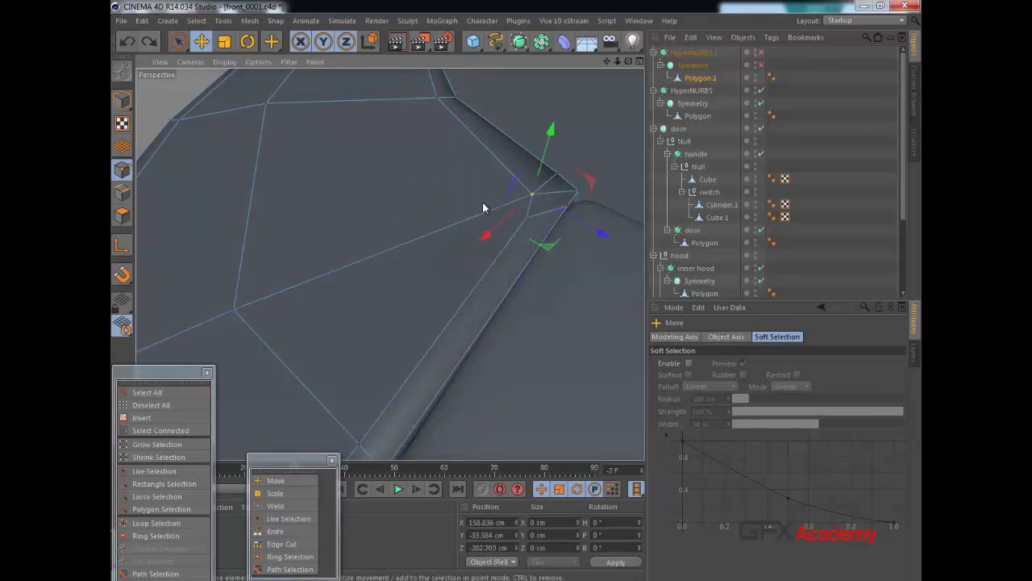
alt+drag(482, 203, 464, 194)
click(153, 42)
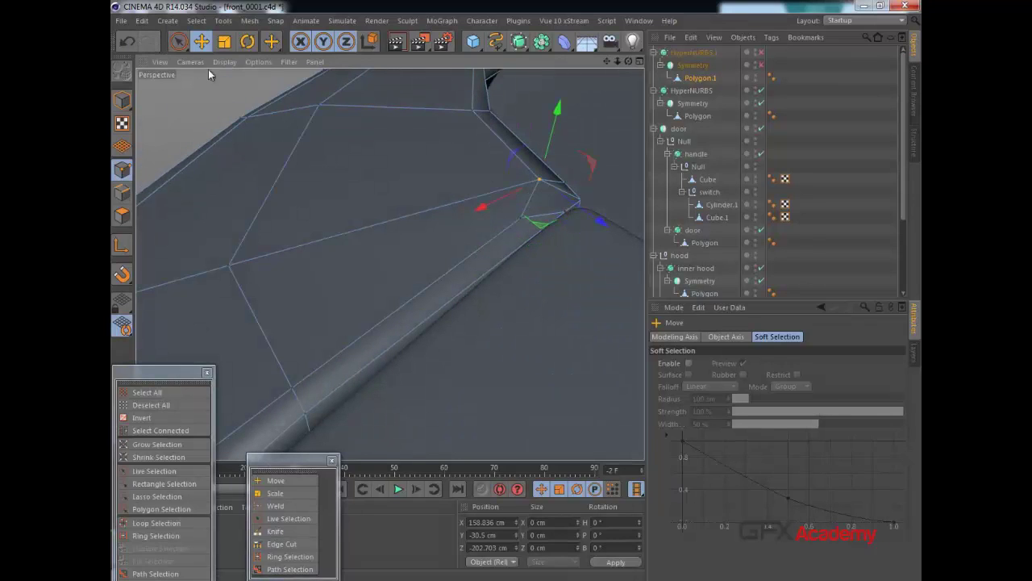
Move the inner corner point to about X 160.4, Y -34.3, Z -206.8 cm and check the corner with HyperNURBS.1 and Symmetry back on.
drag(550, 125, 559, 141)
alt+drag(501, 177, 476, 263)
click(761, 54)
click(704, 79)
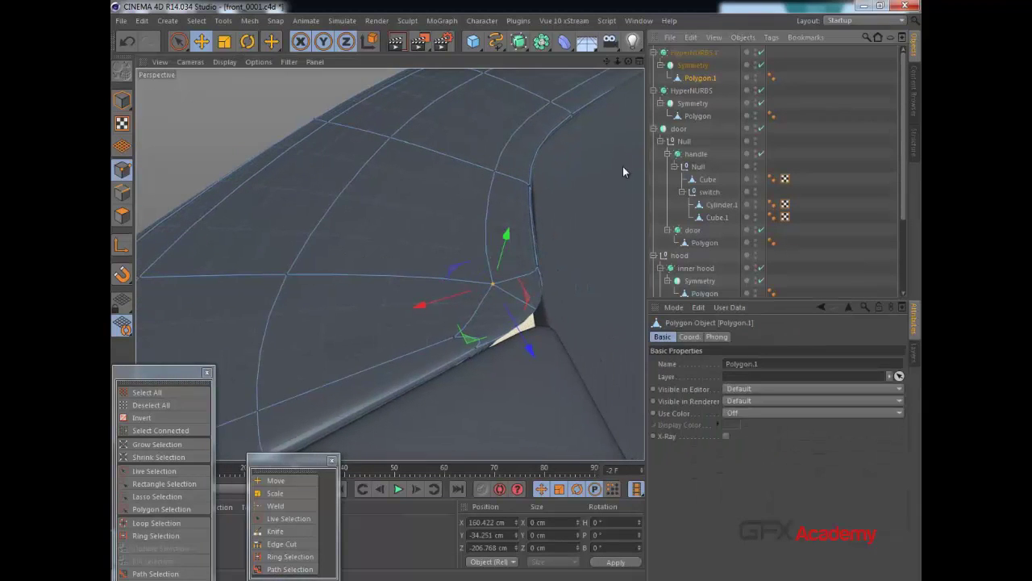
alt+drag(498, 304, 625, 261)
alt+drag(528, 267, 592, 191)
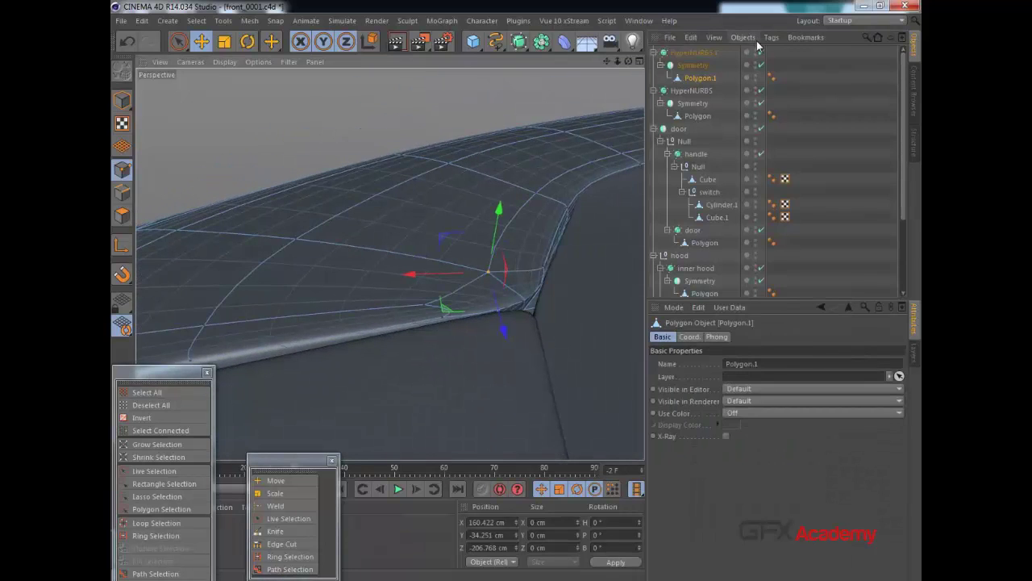
With HyperNURBS.1 and its Symmetry off, move the inner corner point to about X 160.0, Y -34.3, Z -205.7 cm, and turn both back on.
drag(761, 52, 761, 66)
alt+drag(532, 260, 613, 310)
drag(565, 347, 587, 359)
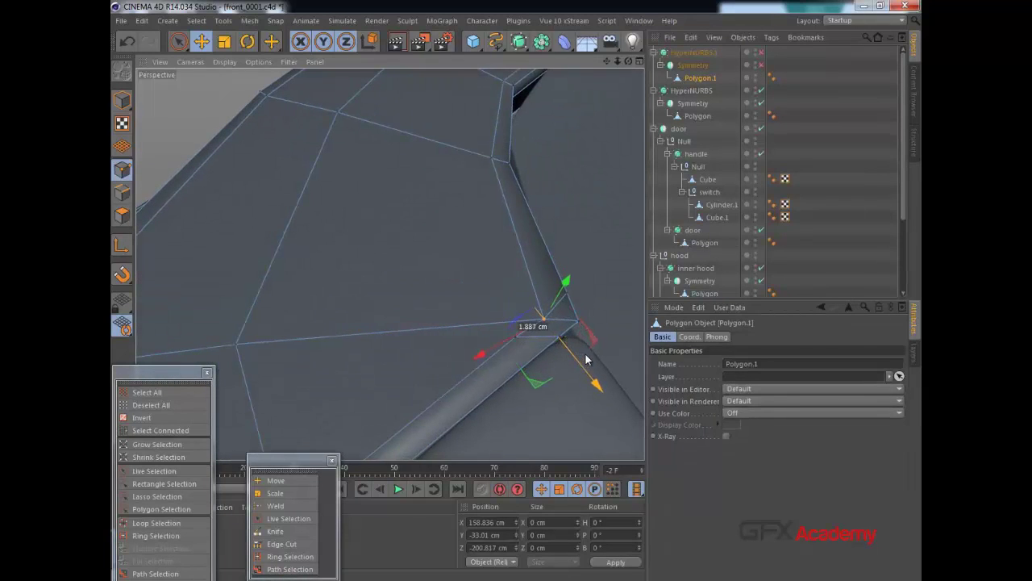
drag(511, 340, 490, 305)
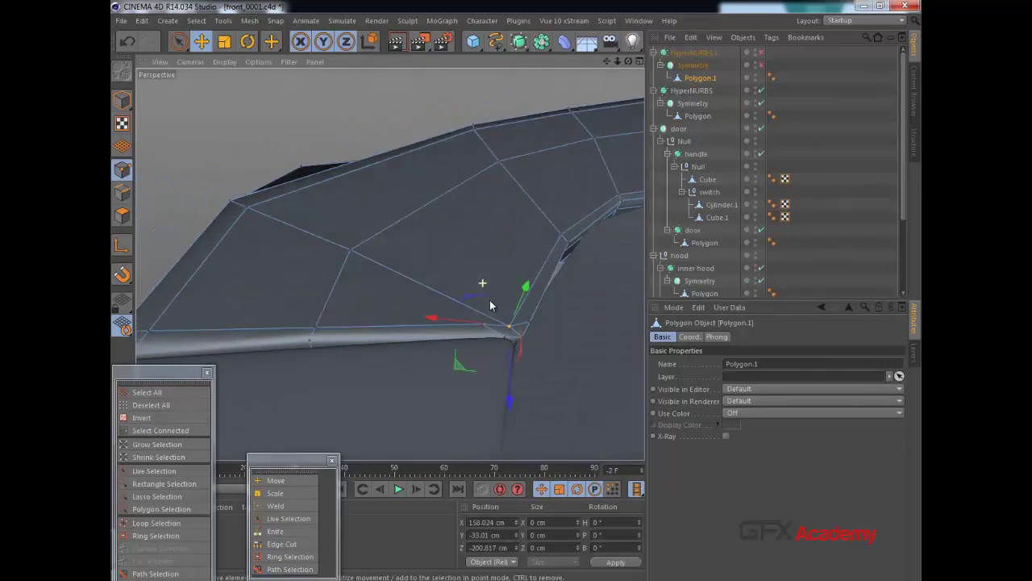
click(761, 52)
click(762, 66)
alt+drag(522, 247, 497, 254)
scroll(497, 254, down, 4)
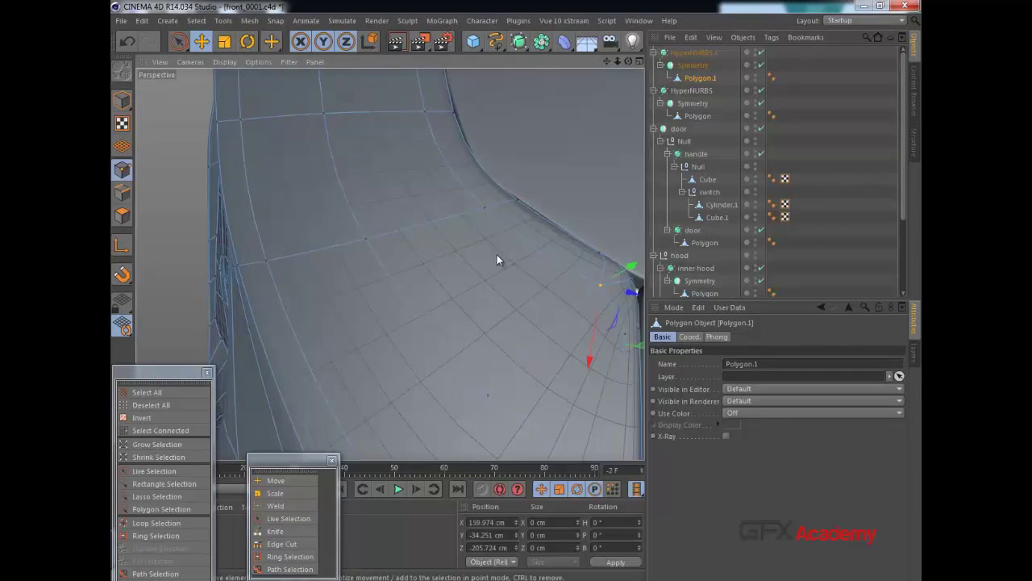
Select the outer bumper points at the hood and fender corner, move them to about X 169.2, Z -196.3 cm, and check the seam.
alt+middle_drag(497, 254, 351, 245)
scroll(368, 253, down, 2)
alt+drag(370, 254, 621, 195)
scroll(426, 325, up, 3)
alt+drag(419, 323, 444, 440)
click(179, 41)
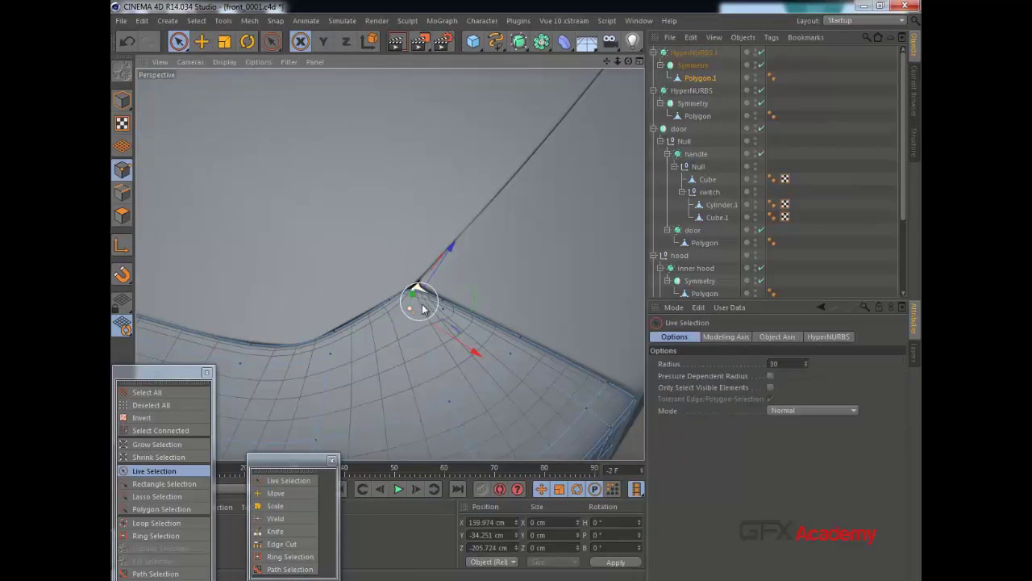
drag(441, 309, 373, 292)
drag(444, 266, 449, 258)
drag(457, 323, 461, 322)
click(710, 53)
scroll(395, 270, down, 5)
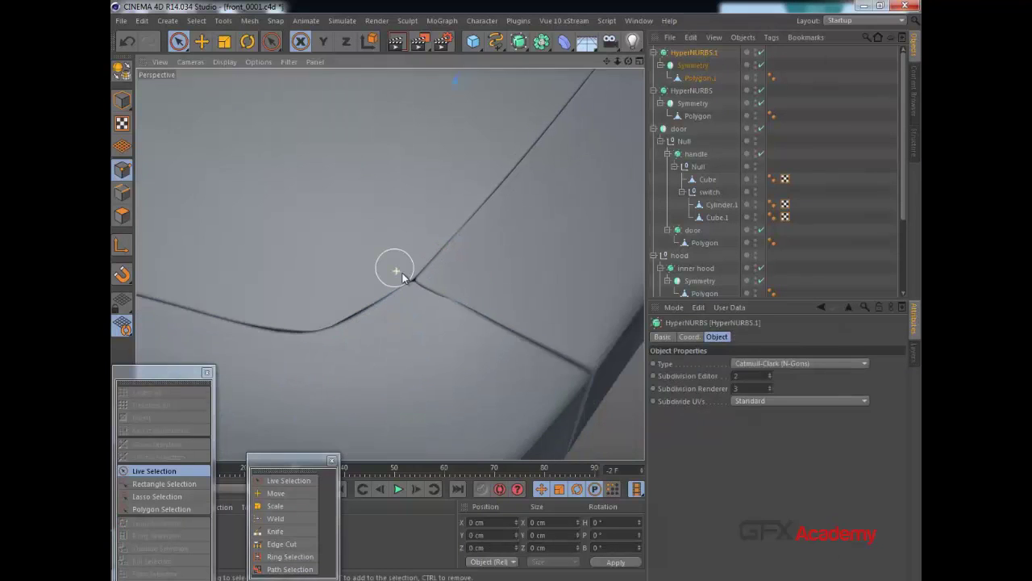
alt+drag(386, 313, 350, 268)
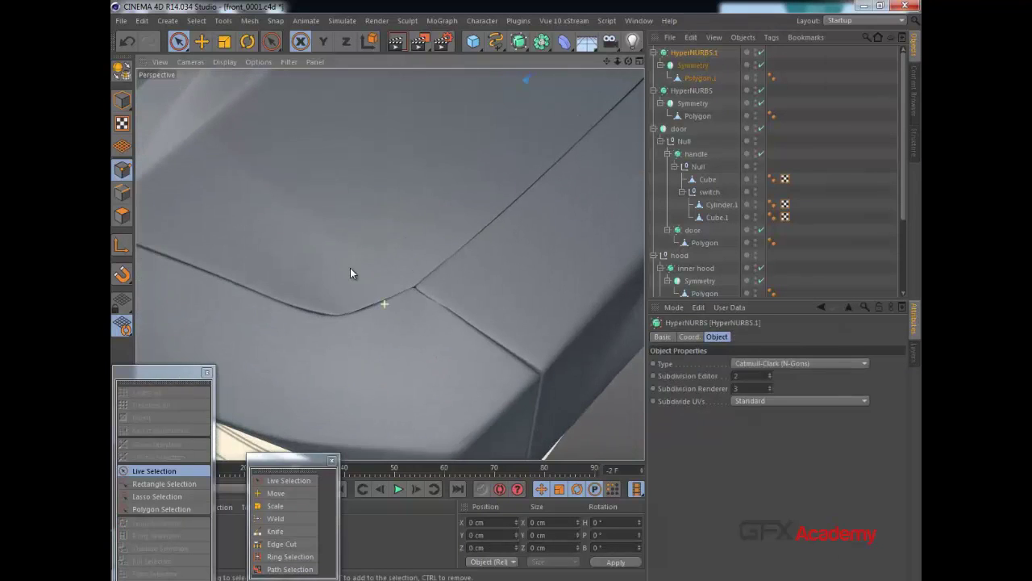
Move the selected corner points of Polygon.1 to about Z -197.6 cm and check the bumper without its wireframe.
click(699, 77)
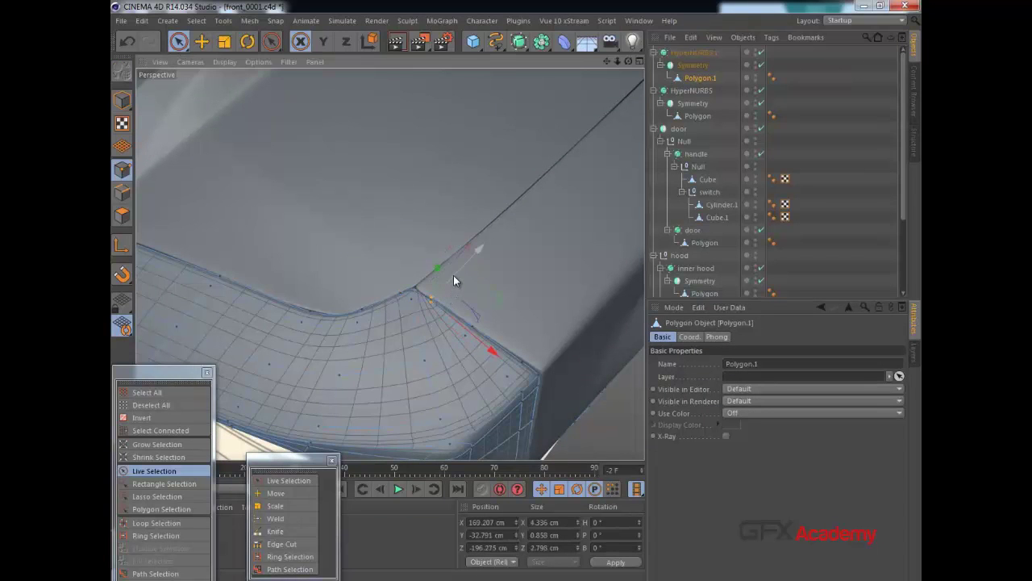
drag(453, 275, 426, 334)
alt+drag(390, 263, 391, 320)
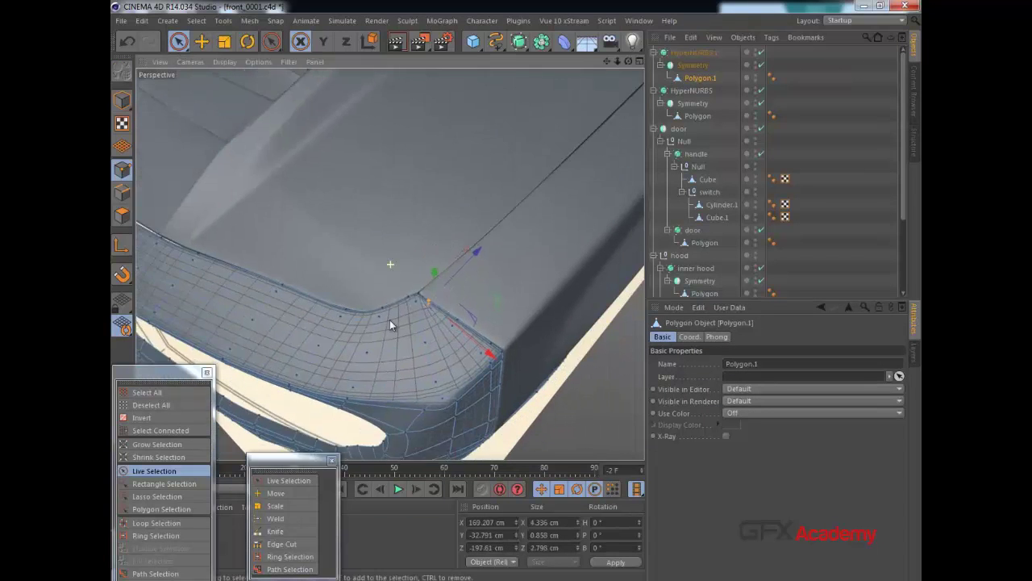
alt+middle_drag(390, 320, 425, 260)
alt+drag(424, 242, 434, 215)
click(696, 53)
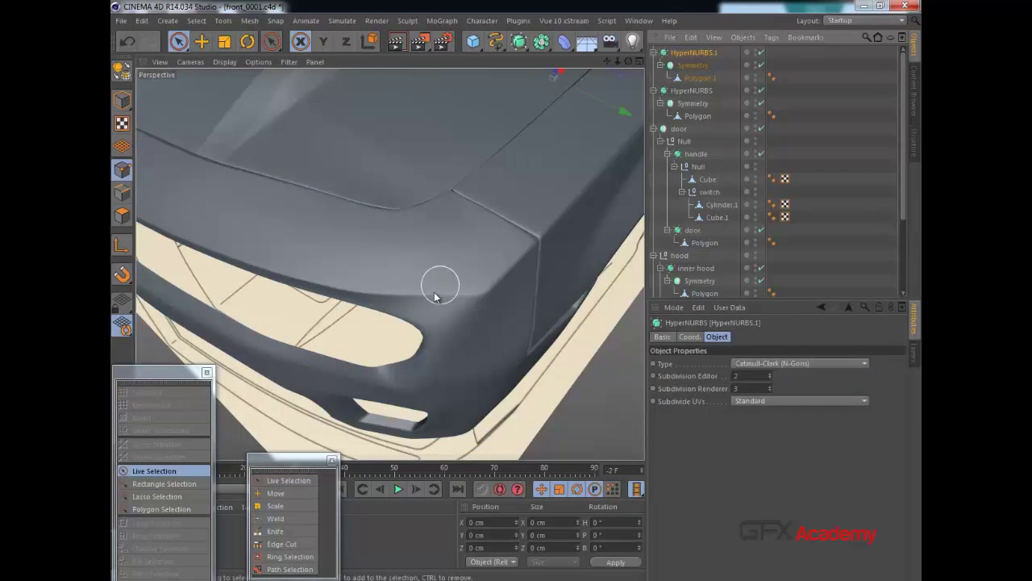
Examine the bumper around the grille opening and lower side vent, alternating between Polygon.1's mesh and the smoothed surface.
alt+drag(438, 274, 462, 206)
alt+right_drag(397, 355, 436, 368)
alt+drag(434, 362, 490, 260)
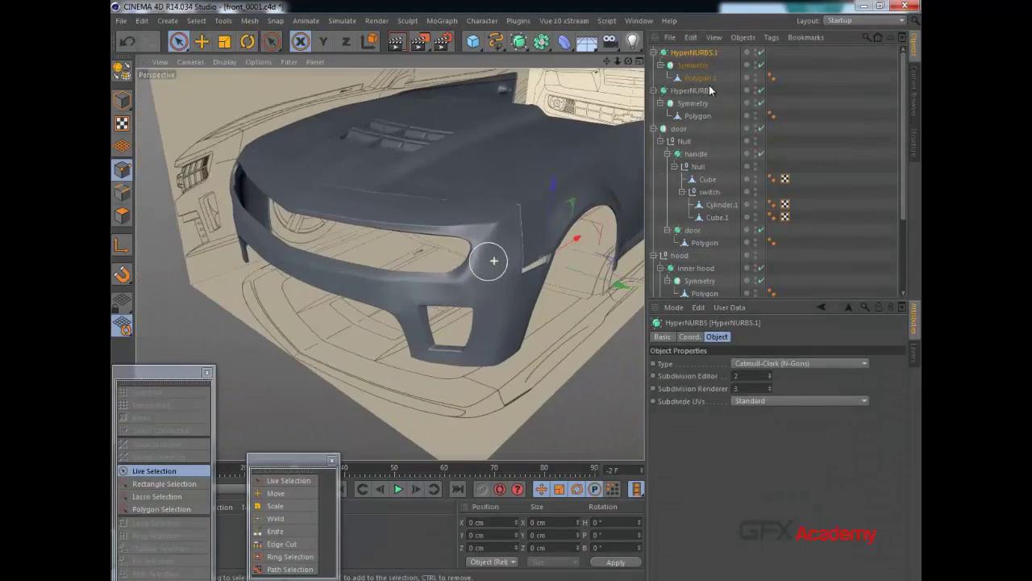
click(708, 79)
scroll(449, 326, up, 4)
alt+drag(449, 324, 492, 259)
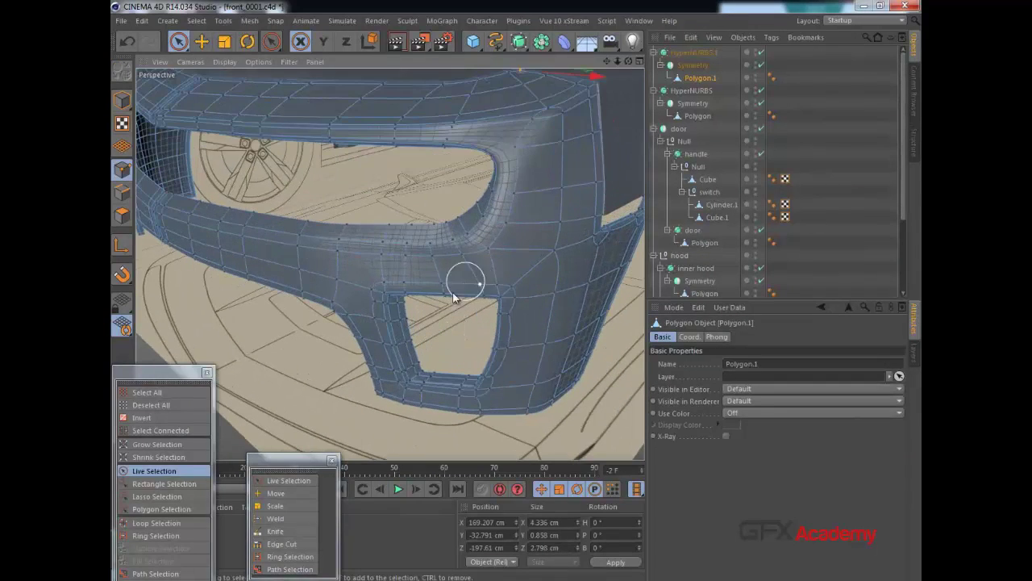
alt+drag(442, 299, 334, 310)
alt+drag(390, 264, 519, 316)
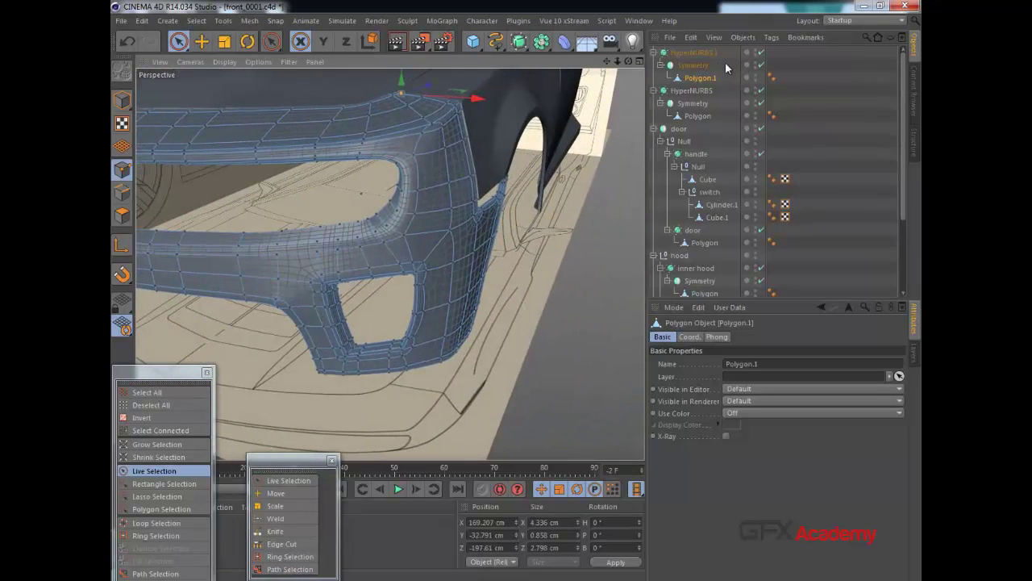
click(694, 54)
alt+drag(412, 221, 539, 213)
alt+drag(376, 308, 500, 279)
click(700, 79)
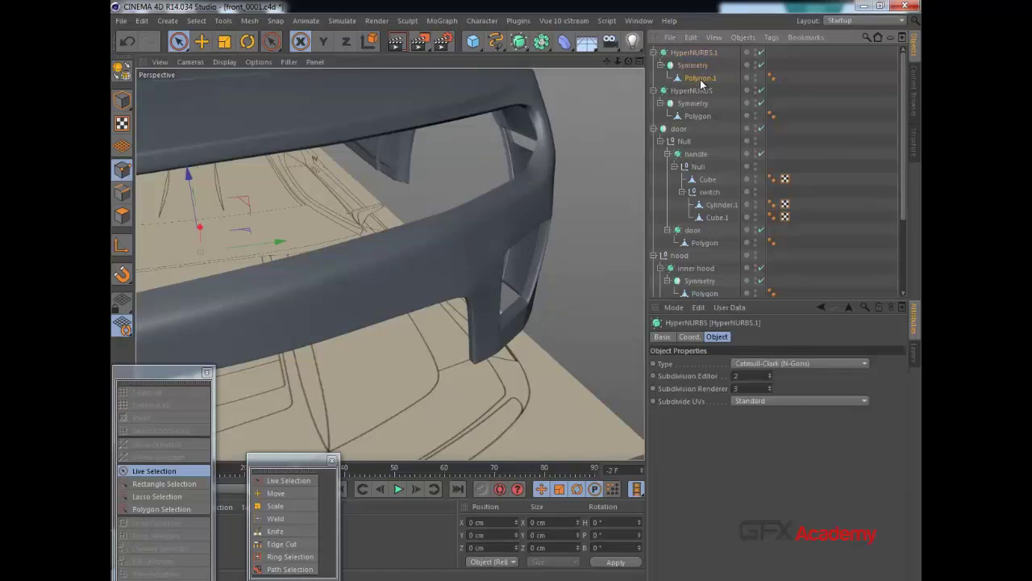
Select Polygon.1's points where the bumper's lower edge turns down beside the vent and inspect that corner on the smoothed surface.
click(468, 291)
alt+right_drag(475, 326, 483, 318)
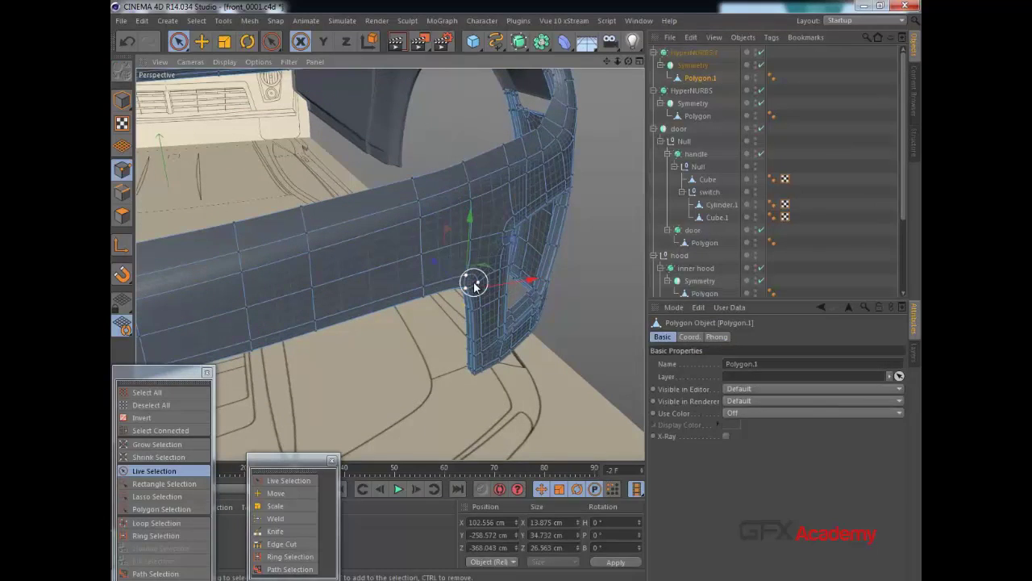
click(474, 285)
drag(454, 263, 242, 286)
click(701, 53)
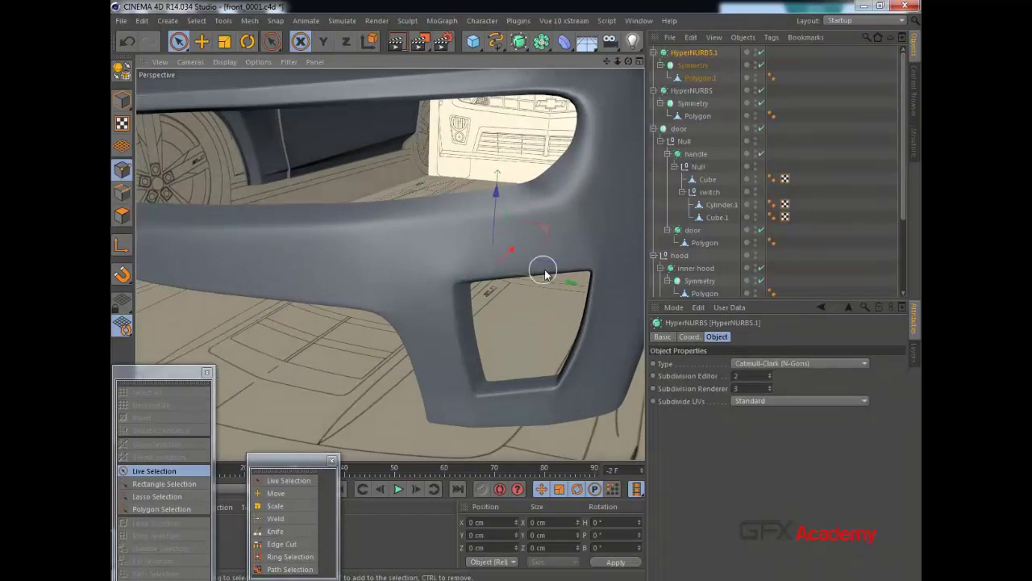
alt+drag(545, 274, 497, 271)
Examine the mesh around the lower side vent and the smoothed bumper with the hood from the front, side and above.
click(717, 78)
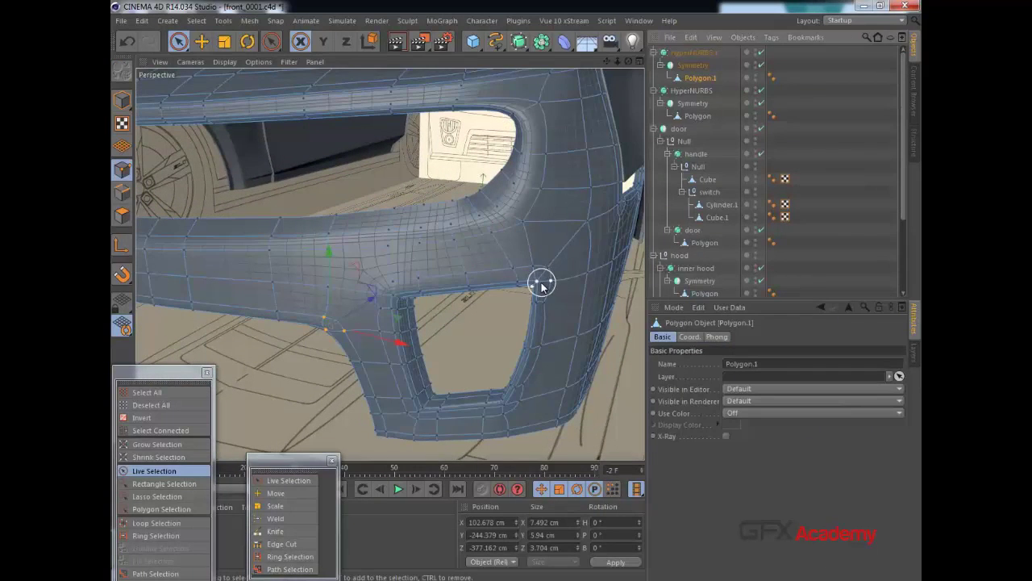
alt+drag(586, 302, 644, 324)
drag(559, 276, 419, 281)
click(702, 52)
alt+right_drag(488, 298, 555, 367)
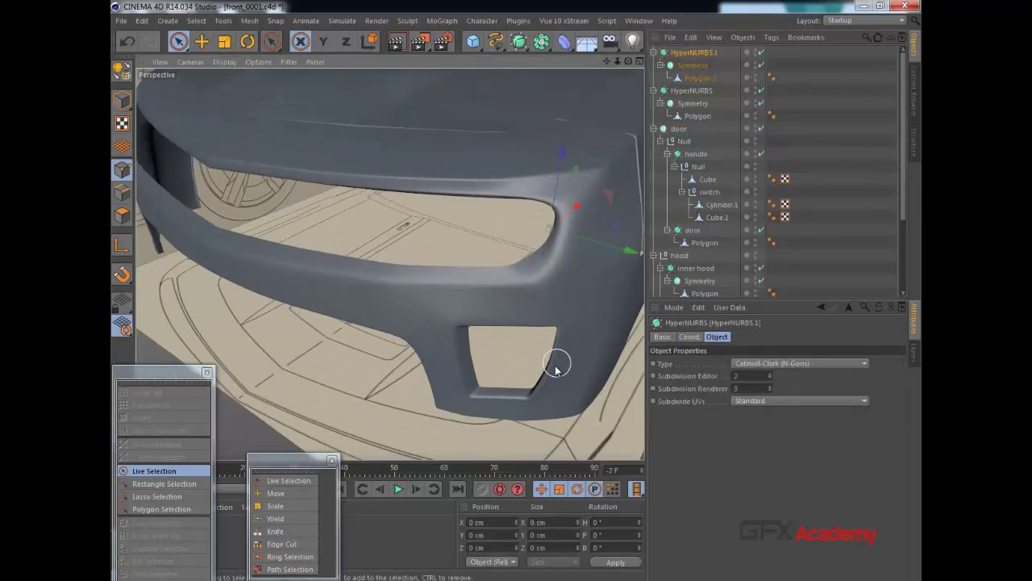
alt+drag(515, 325, 535, 272)
alt+right_drag(535, 273, 501, 245)
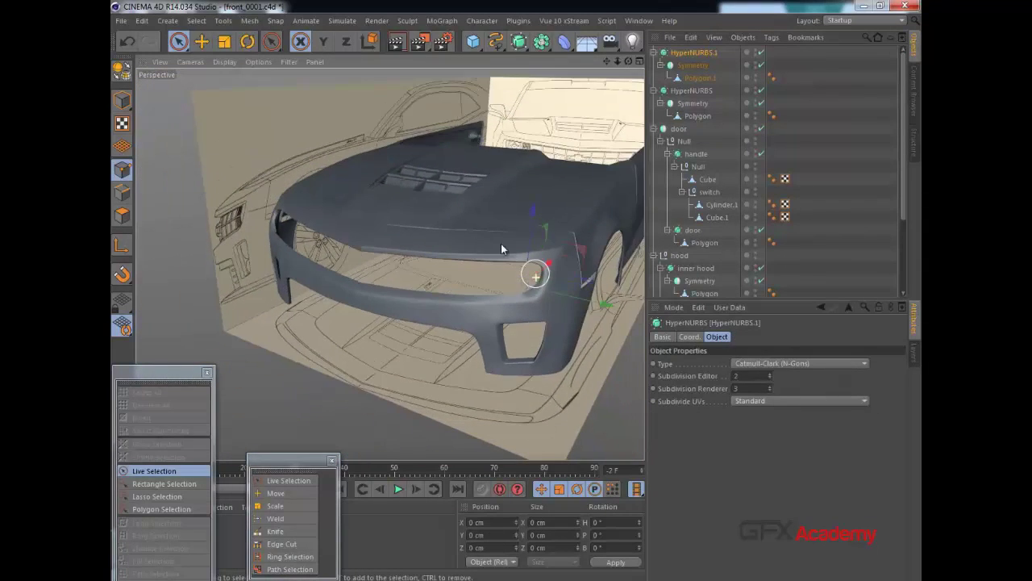
alt+drag(501, 249, 509, 289)
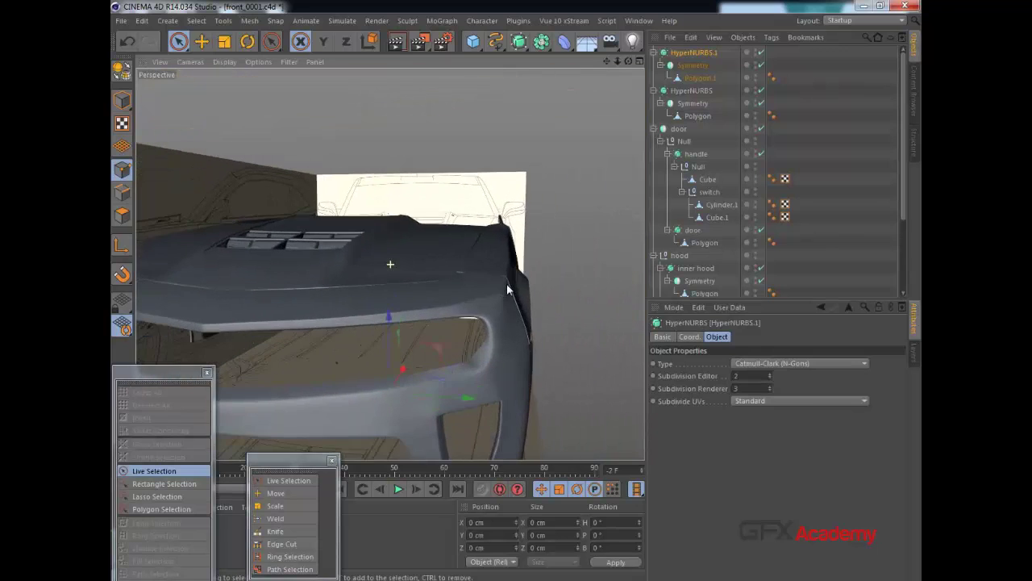
alt+middle_drag(507, 289, 548, 199)
alt+right_drag(547, 211, 494, 243)
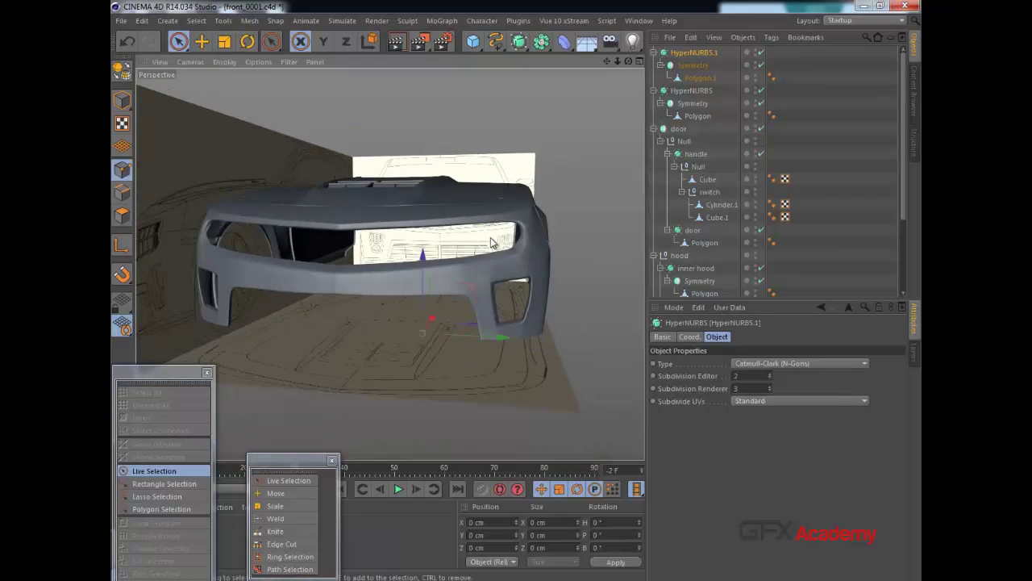
alt+drag(492, 242, 495, 328)
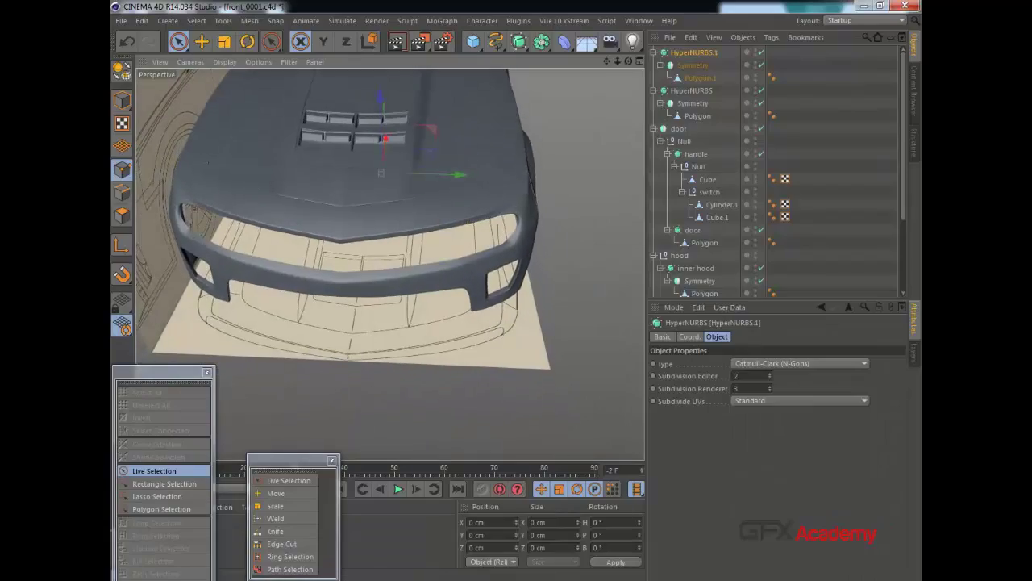